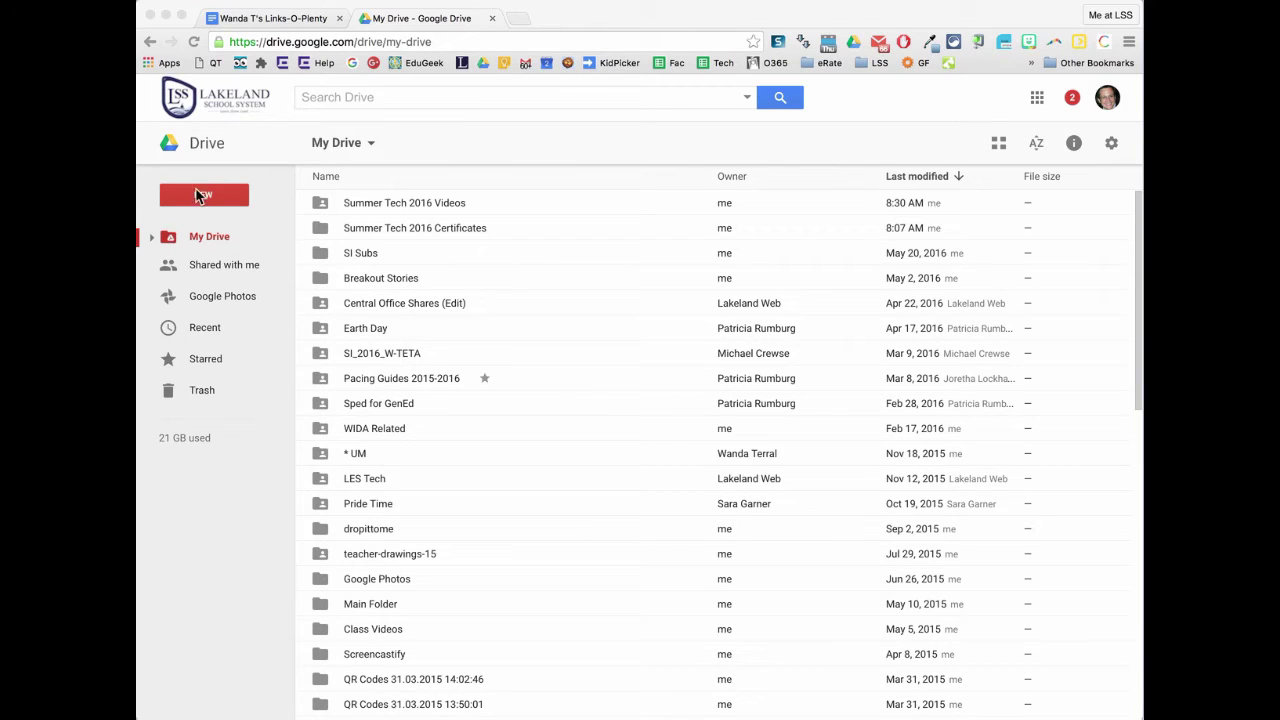
# Create a new blank Google Slides presentation from My Drive
pyautogui.click(1037, 99)
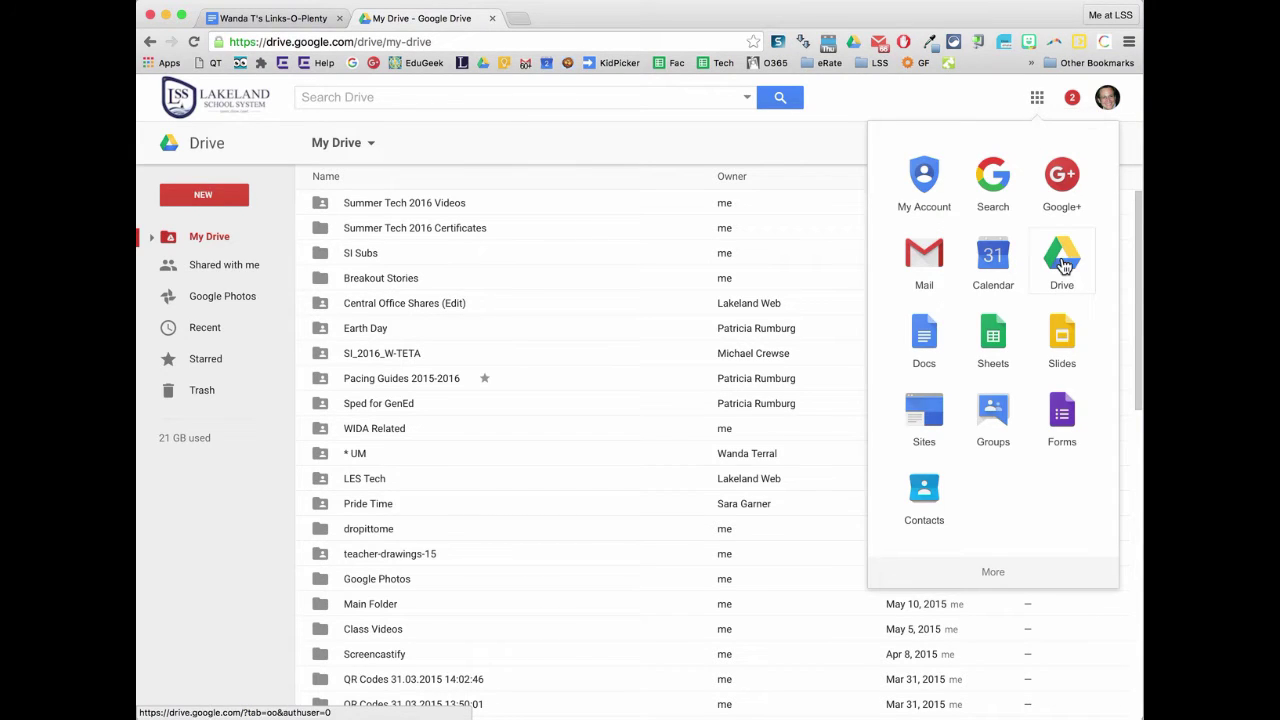
pyautogui.click(500, 121)
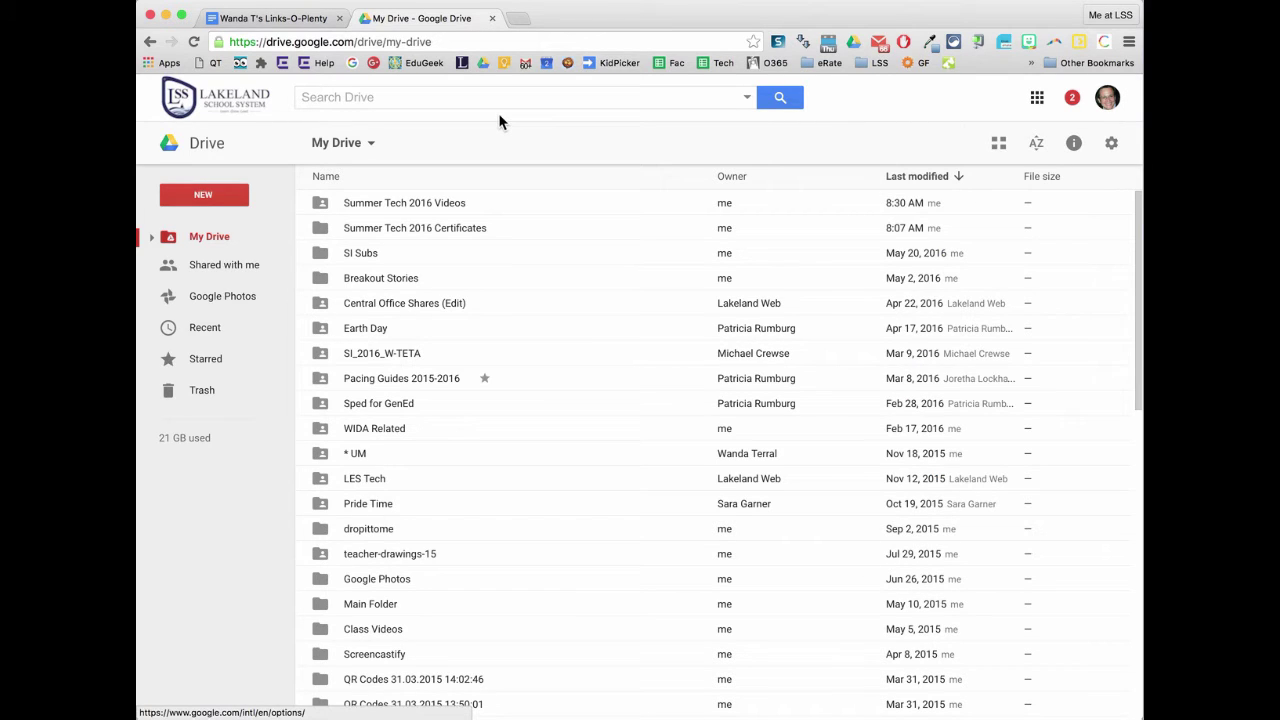
pyautogui.click(229, 203)
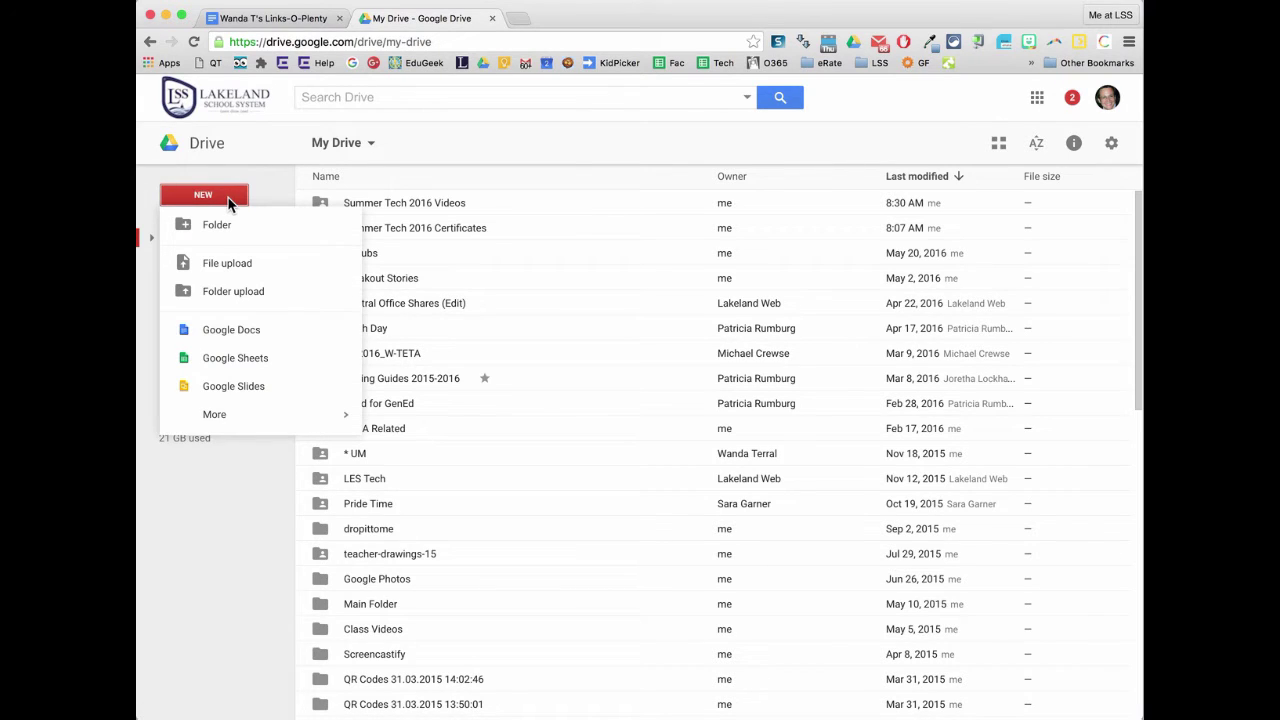
pyautogui.click(248, 397)
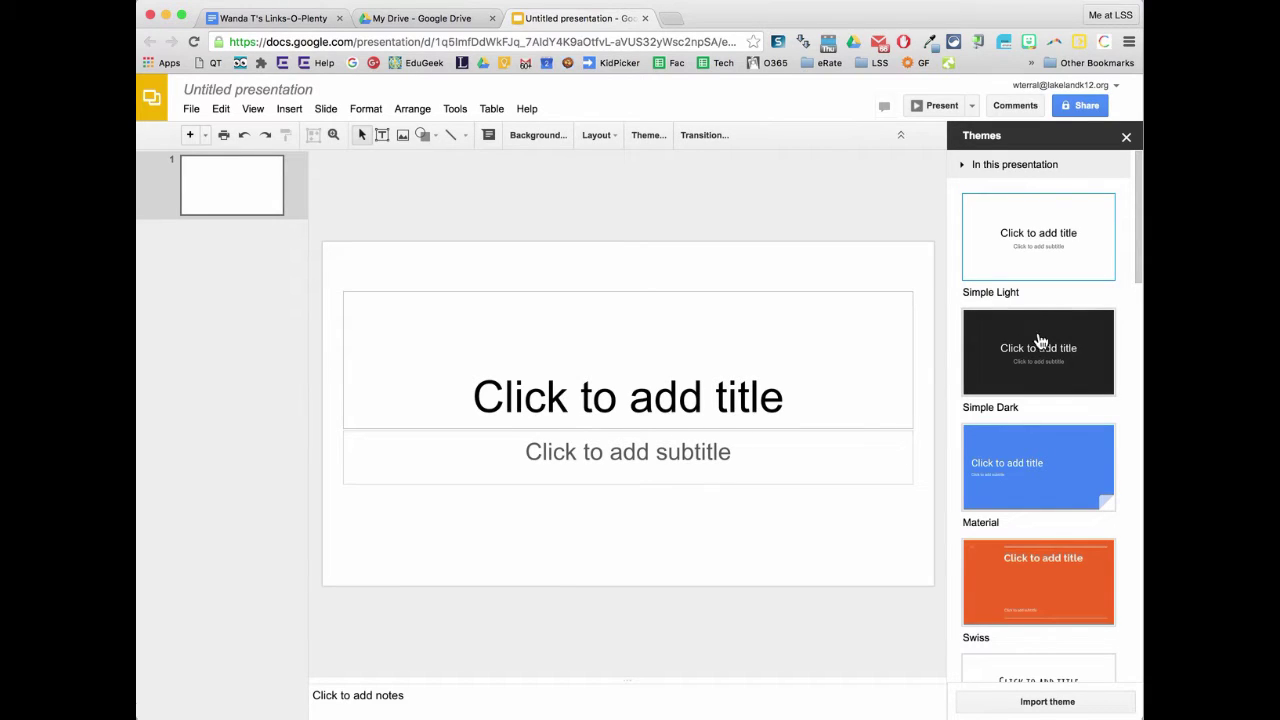
# Look through the available presentation themes down to Gameday and close the theme list without choosing one
pyautogui.scroll(-5, 1032, 298)
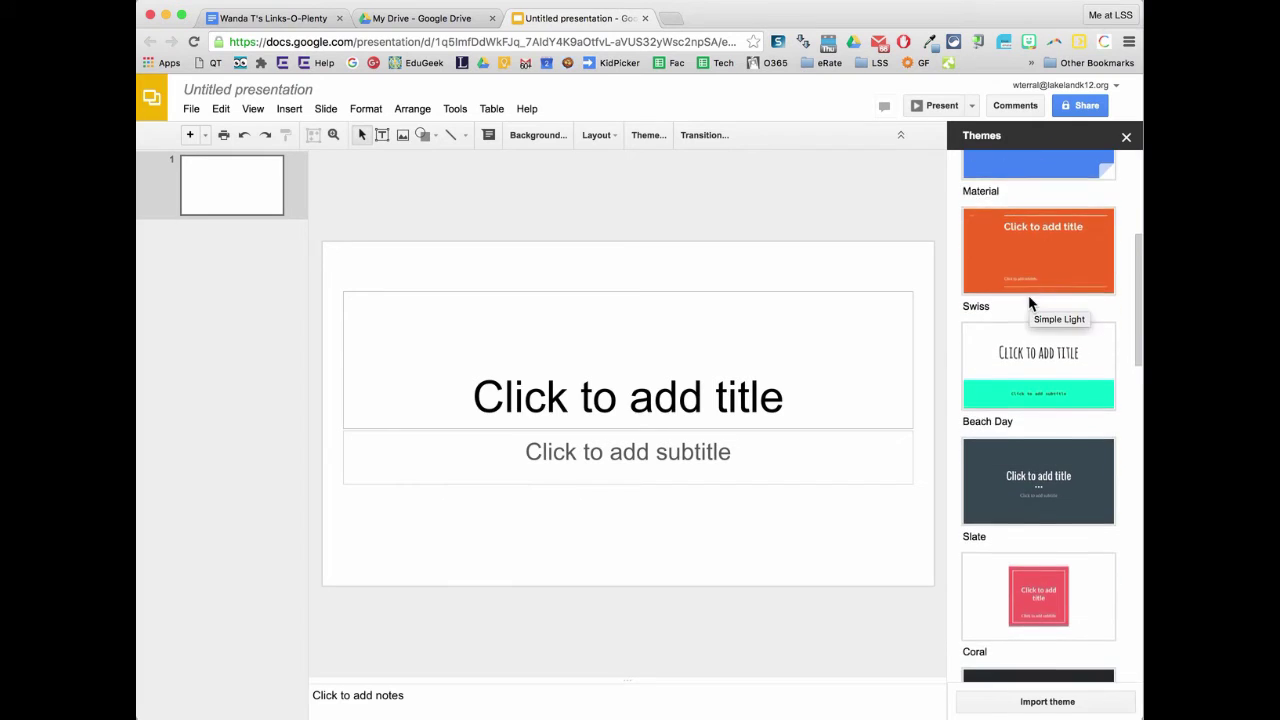
pyautogui.scroll(-5, 1030, 300)
pyautogui.scroll(-10, 1032, 304)
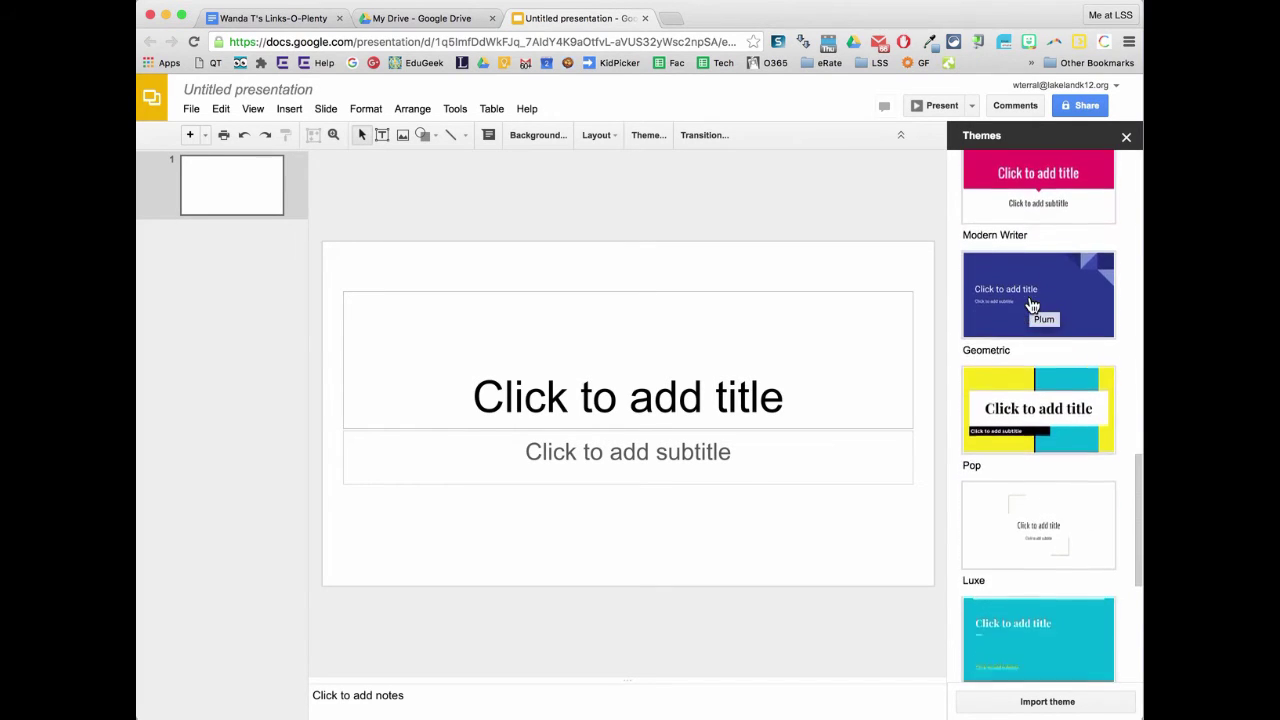
pyautogui.scroll(-6, 1032, 305)
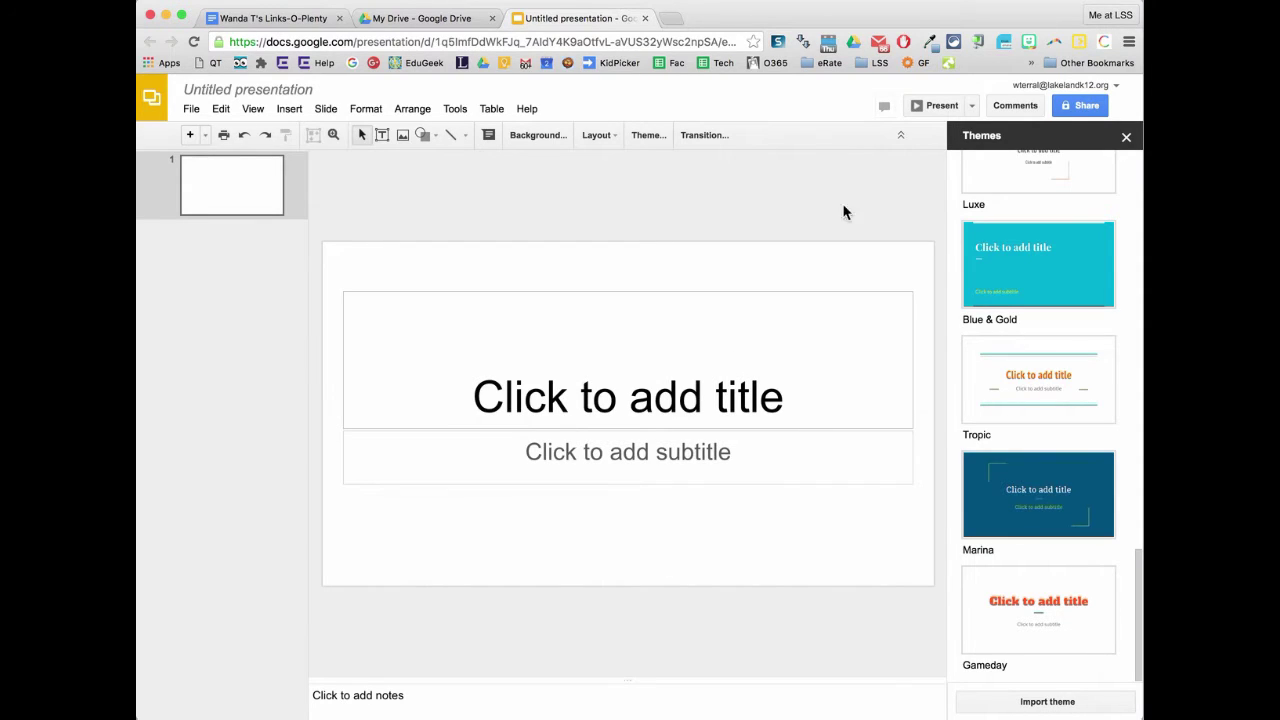
pyautogui.click(1125, 139)
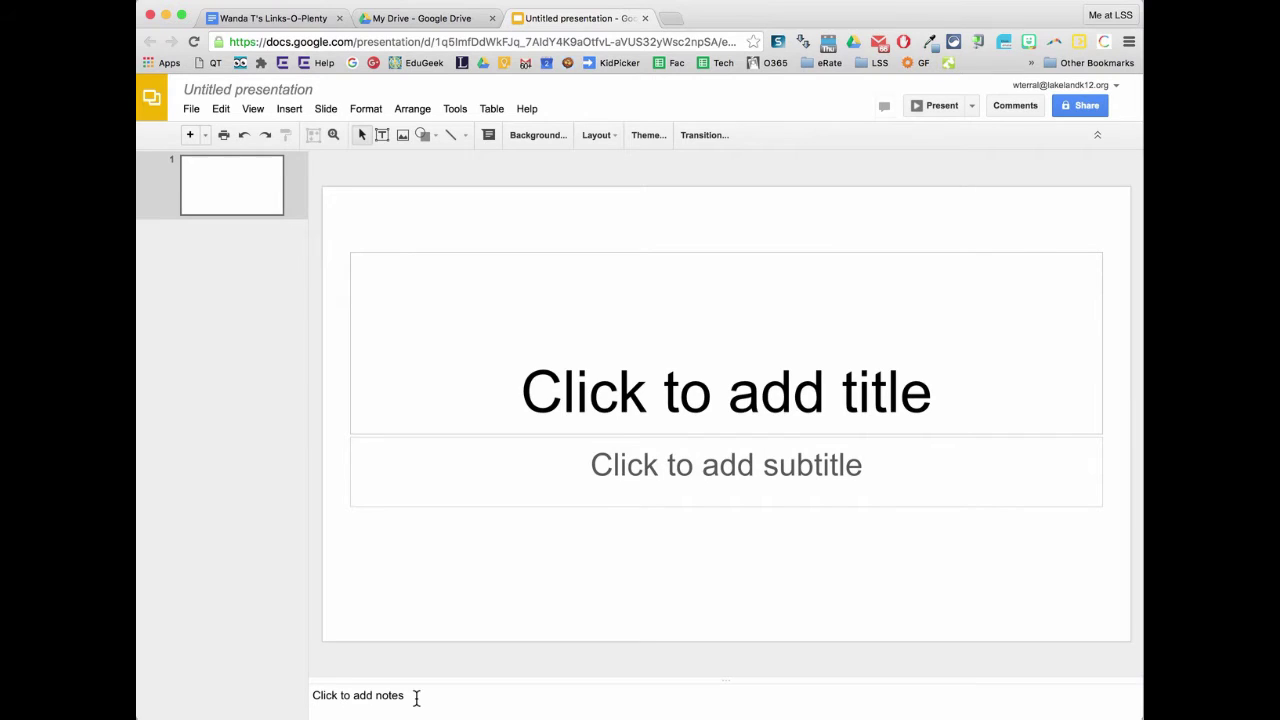
# Rename the untitled presentation as Sample Slide Deck
pyautogui.click(256, 90)
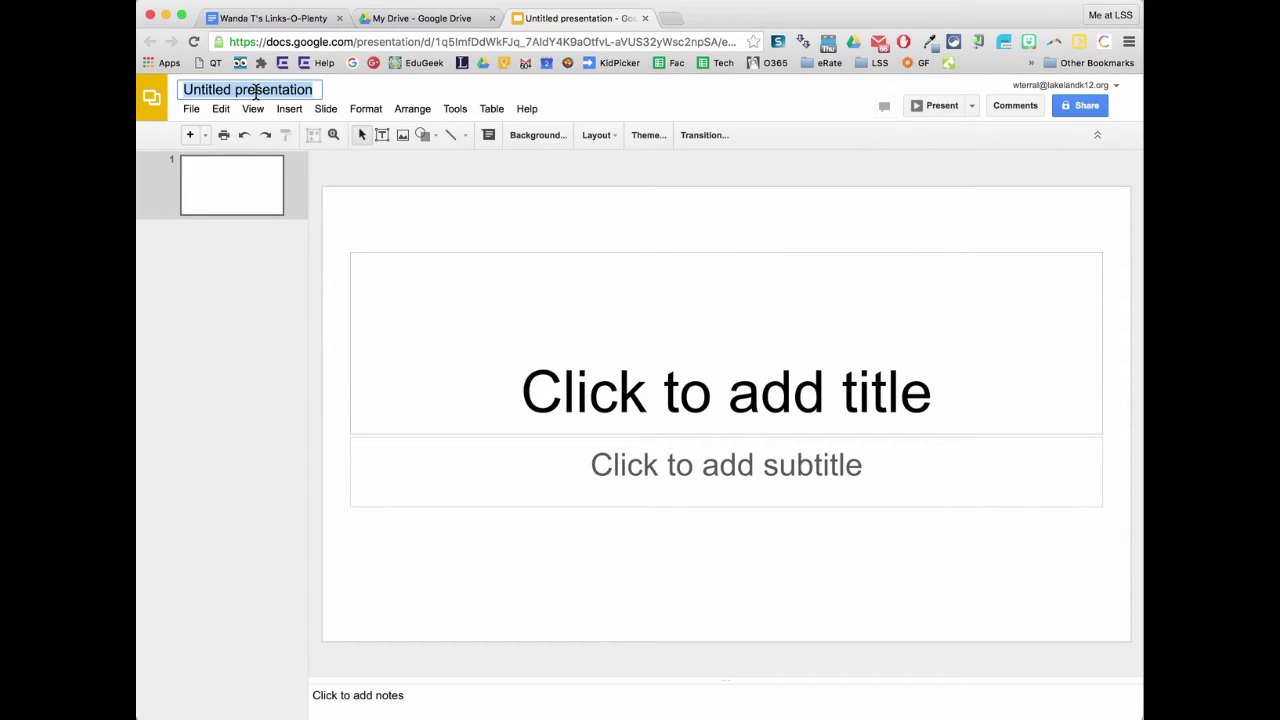
pyautogui.write('Sampl')
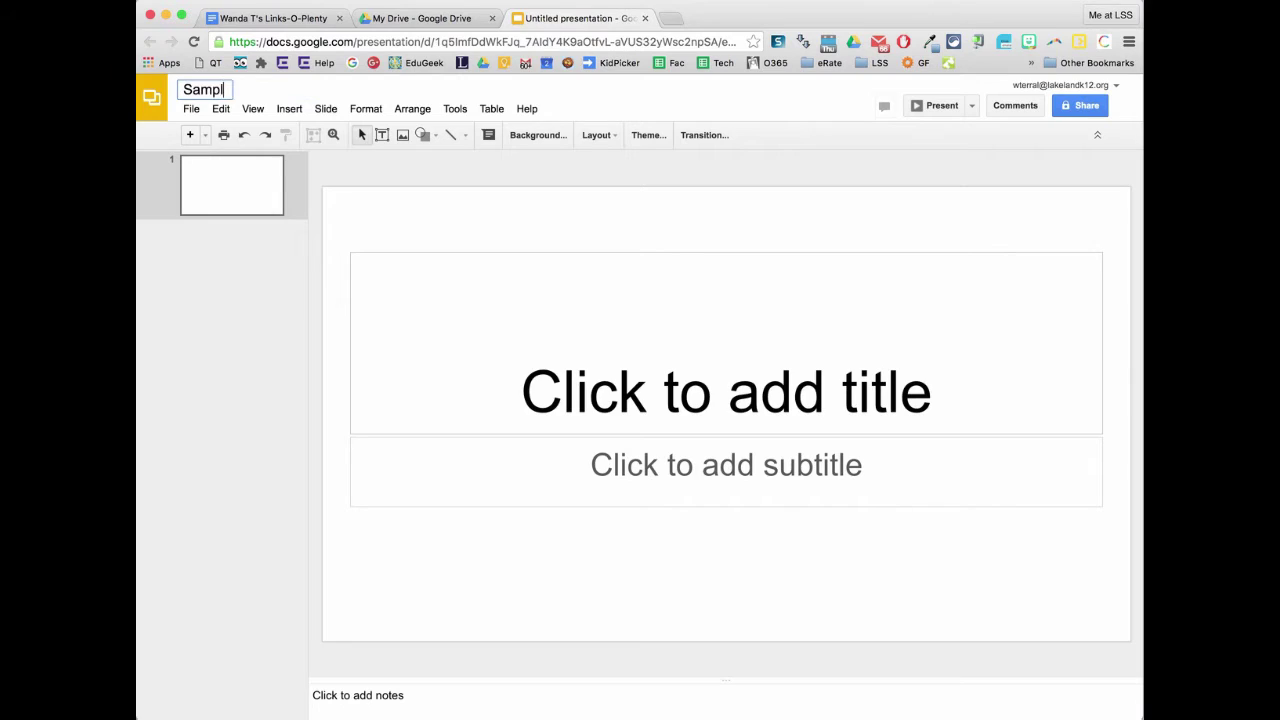
pyautogui.write('e Slide Deck')
pyautogui.press('Return')
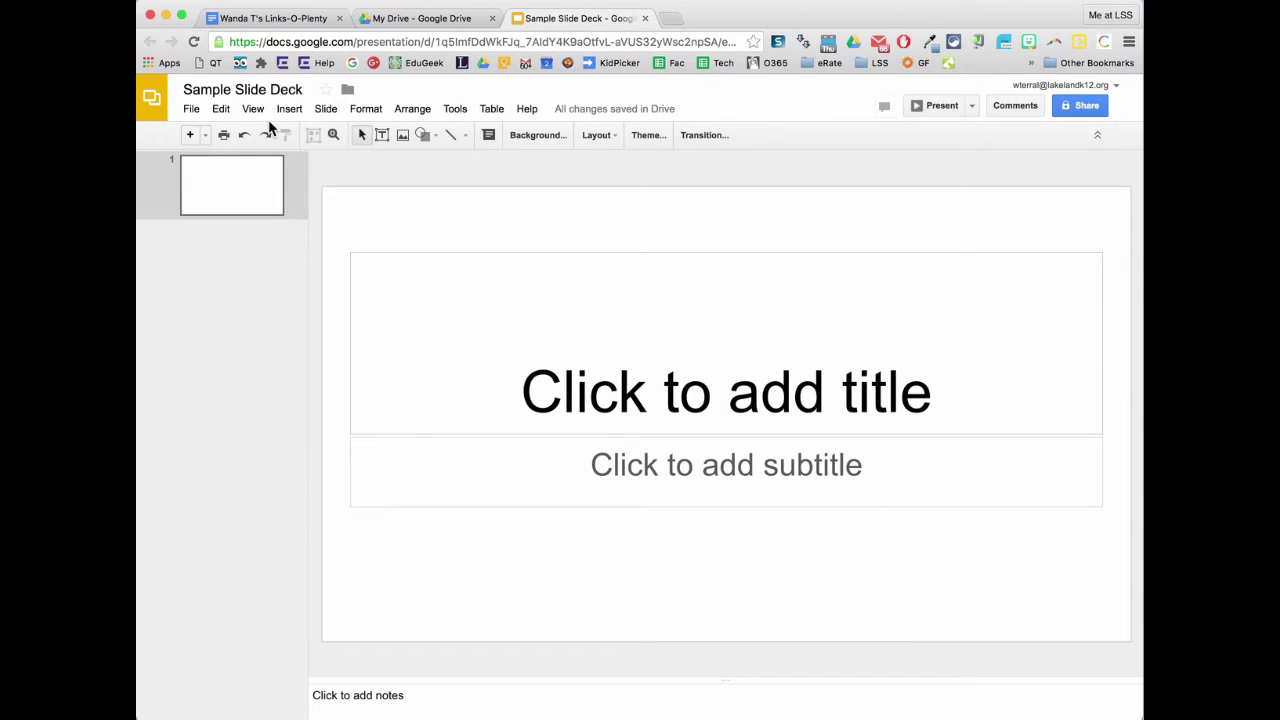
pyautogui.click(191, 110)
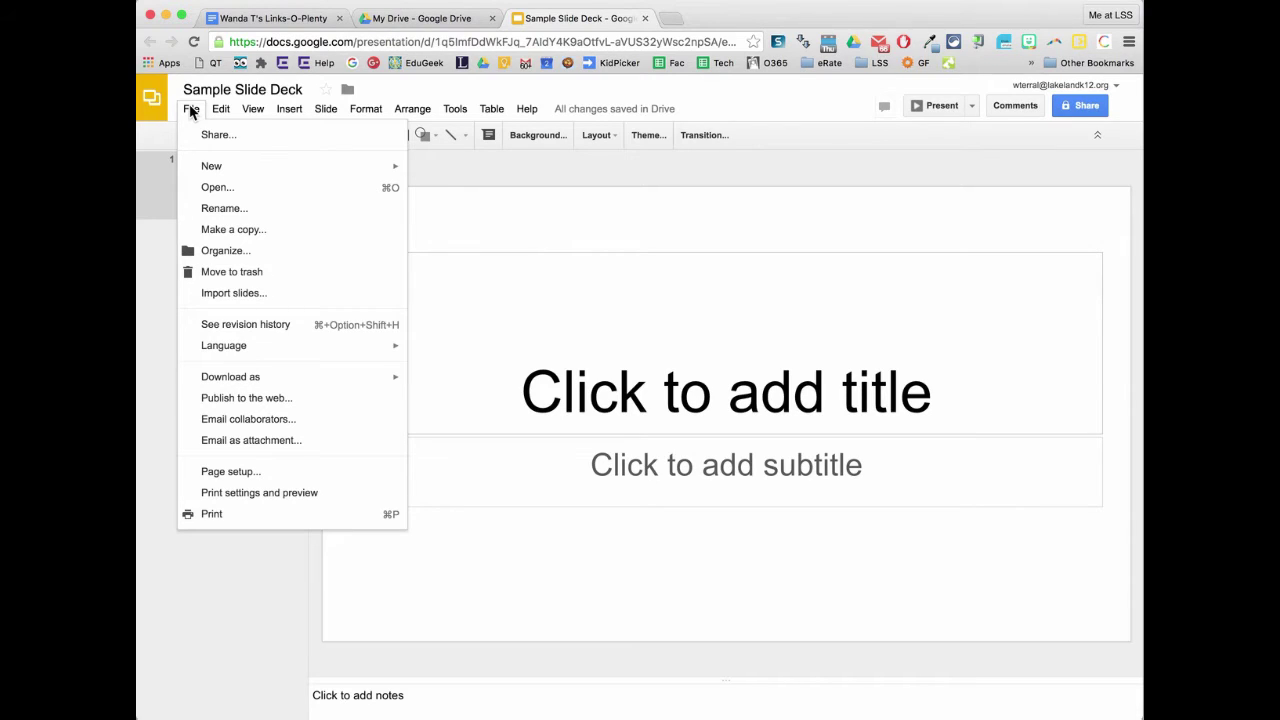
pyautogui.moveTo(204, 172)
pyautogui.click(232, 87)
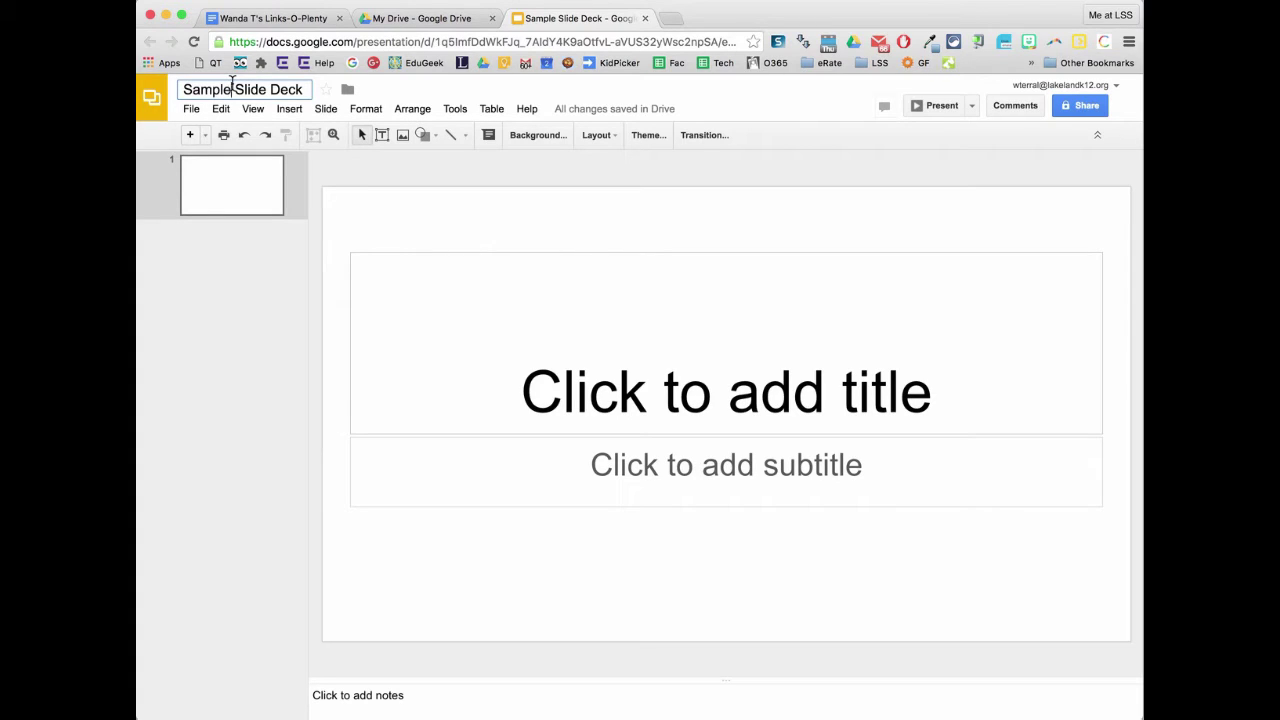
pyautogui.click(191, 109)
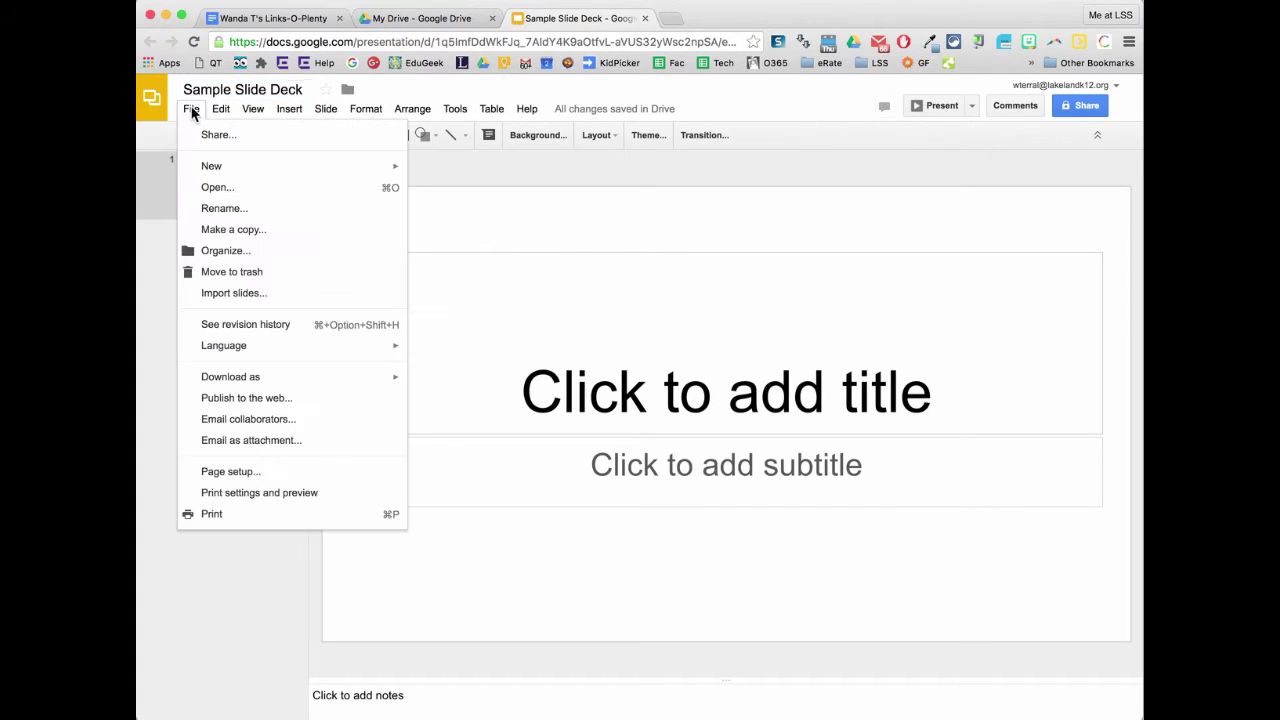
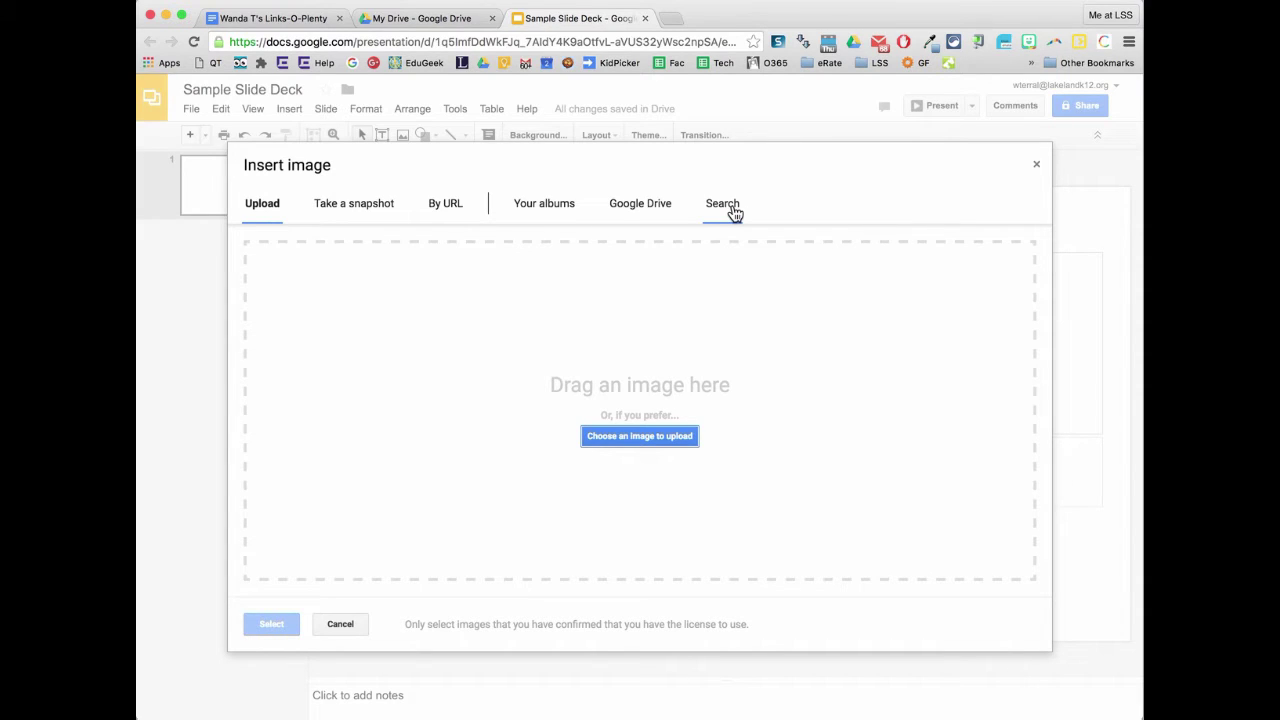
# Search Google for "treble clef" images to insert into the slide
pyautogui.click(720, 204)
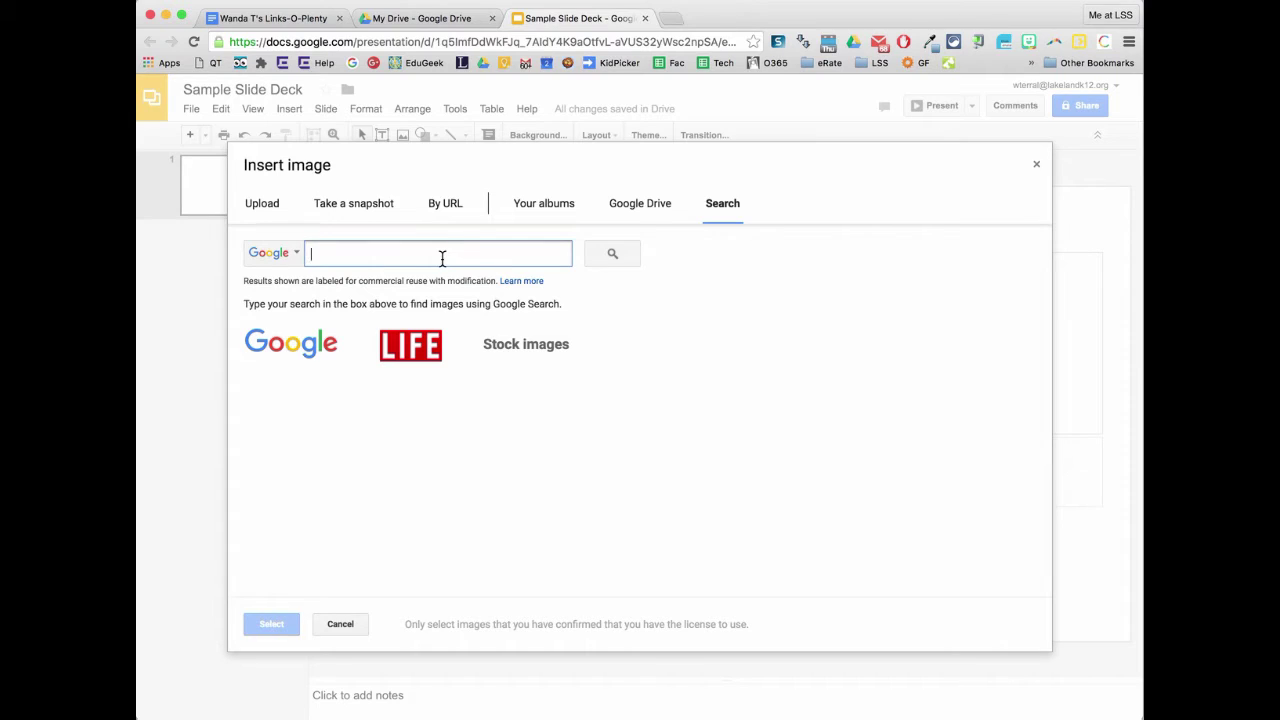
pyautogui.write('treble clef')
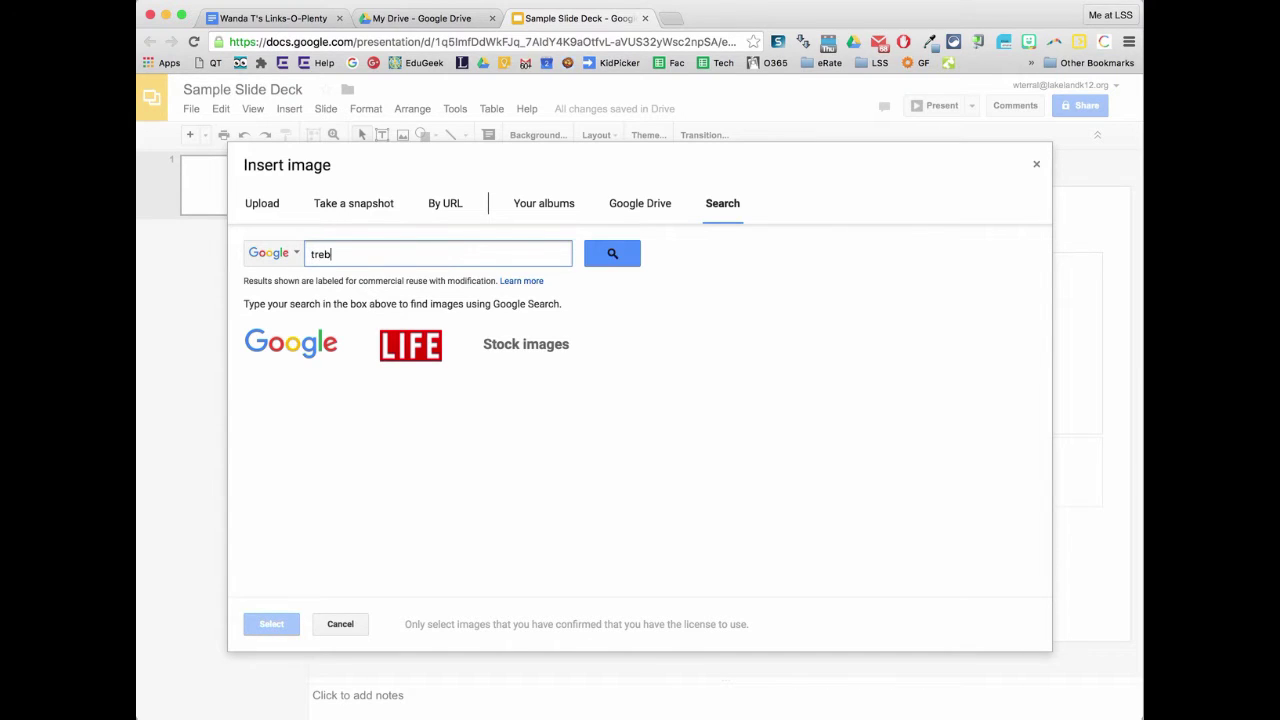
pyautogui.click(612, 257)
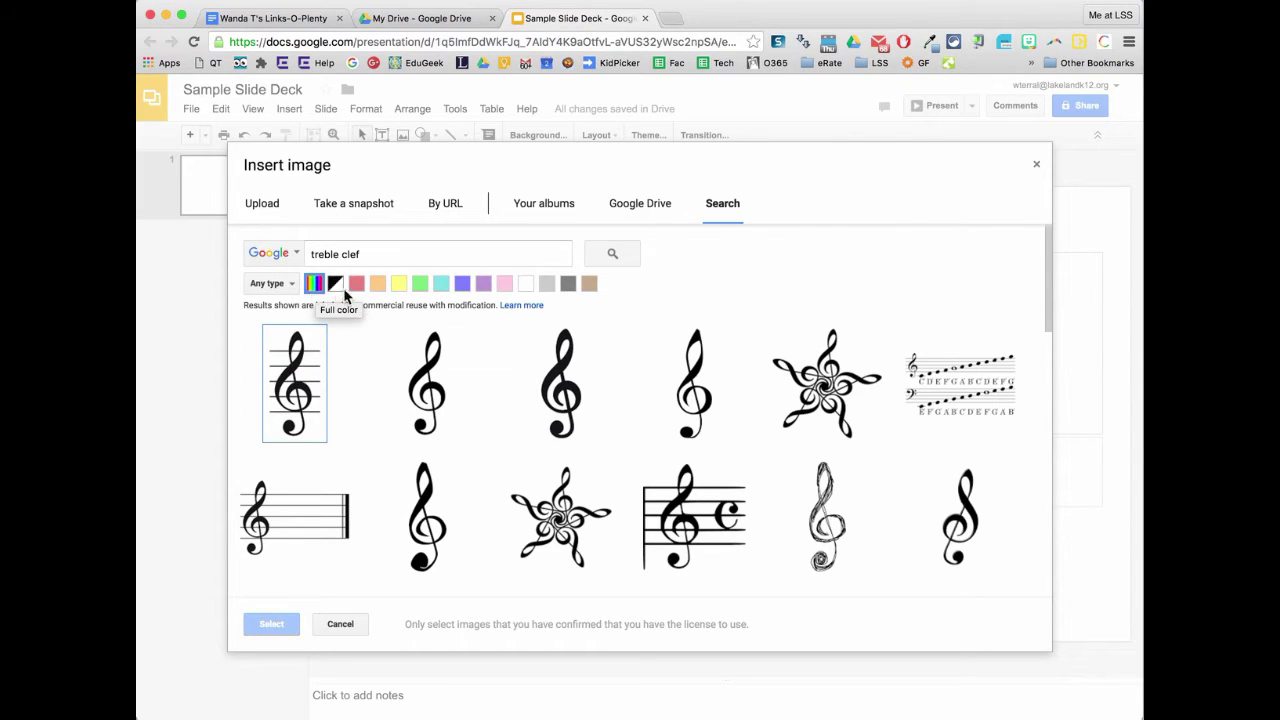
# Try the purple, black-and-white and red color filters on the image results, and return to full color
pyautogui.click(484, 286)
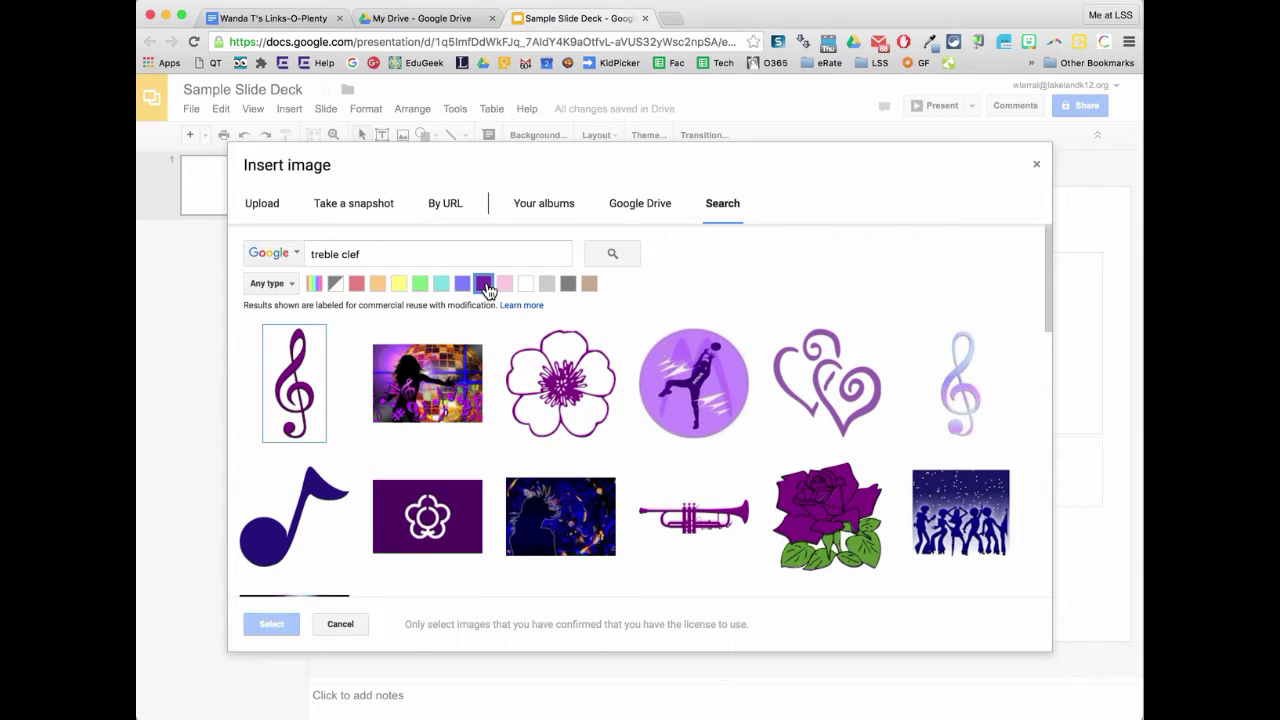
pyautogui.click(336, 285)
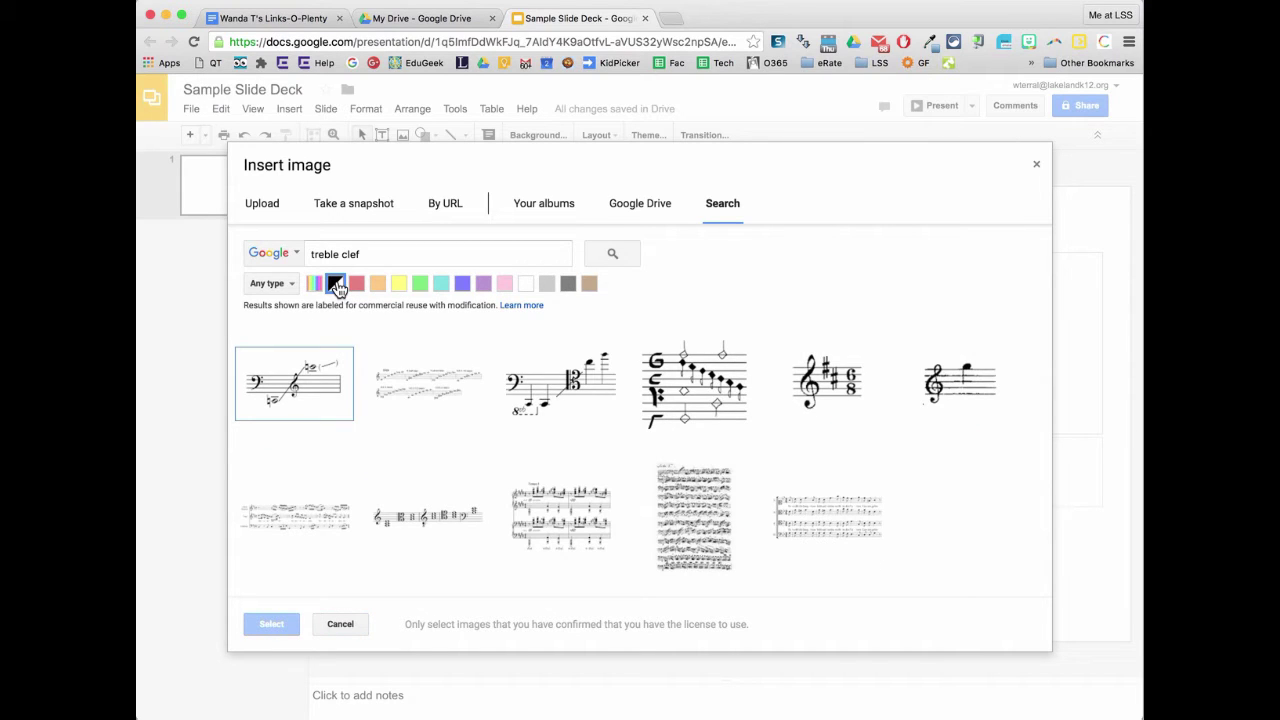
pyautogui.click(357, 286)
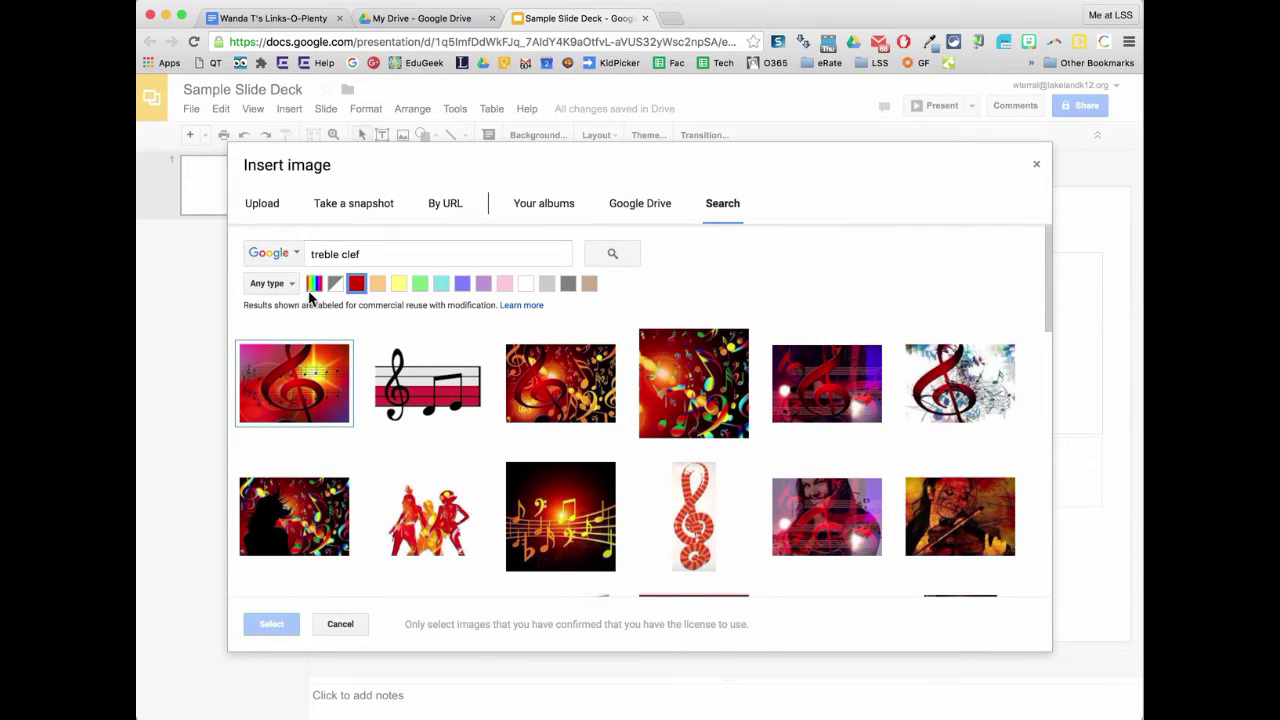
pyautogui.click(314, 285)
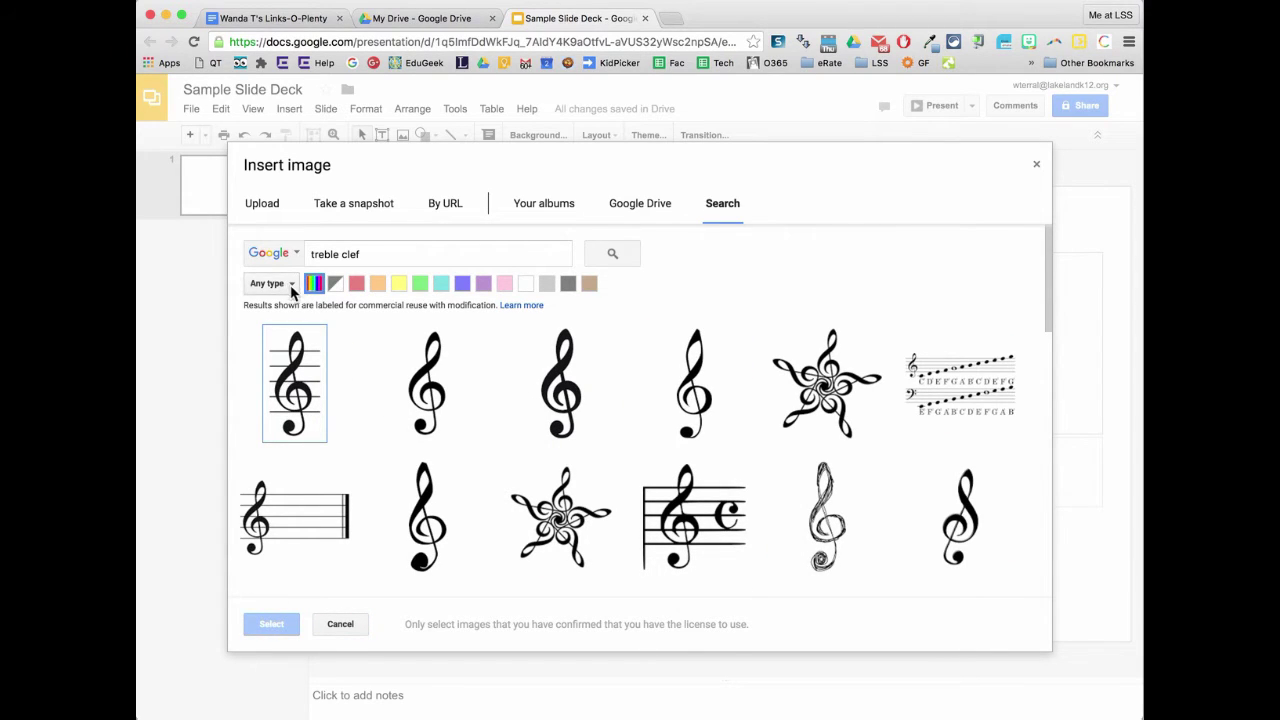
# Try limiting the treble clef image results to line drawings
pyautogui.click(286, 285)
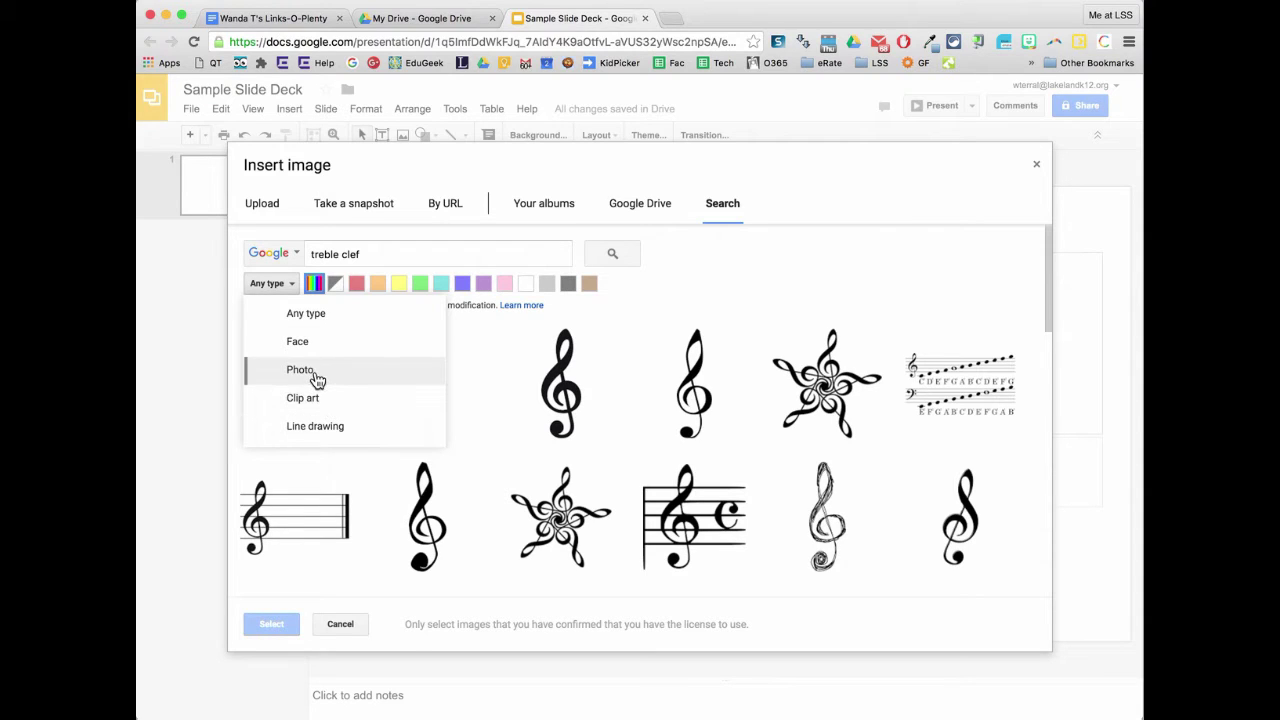
pyautogui.click(320, 428)
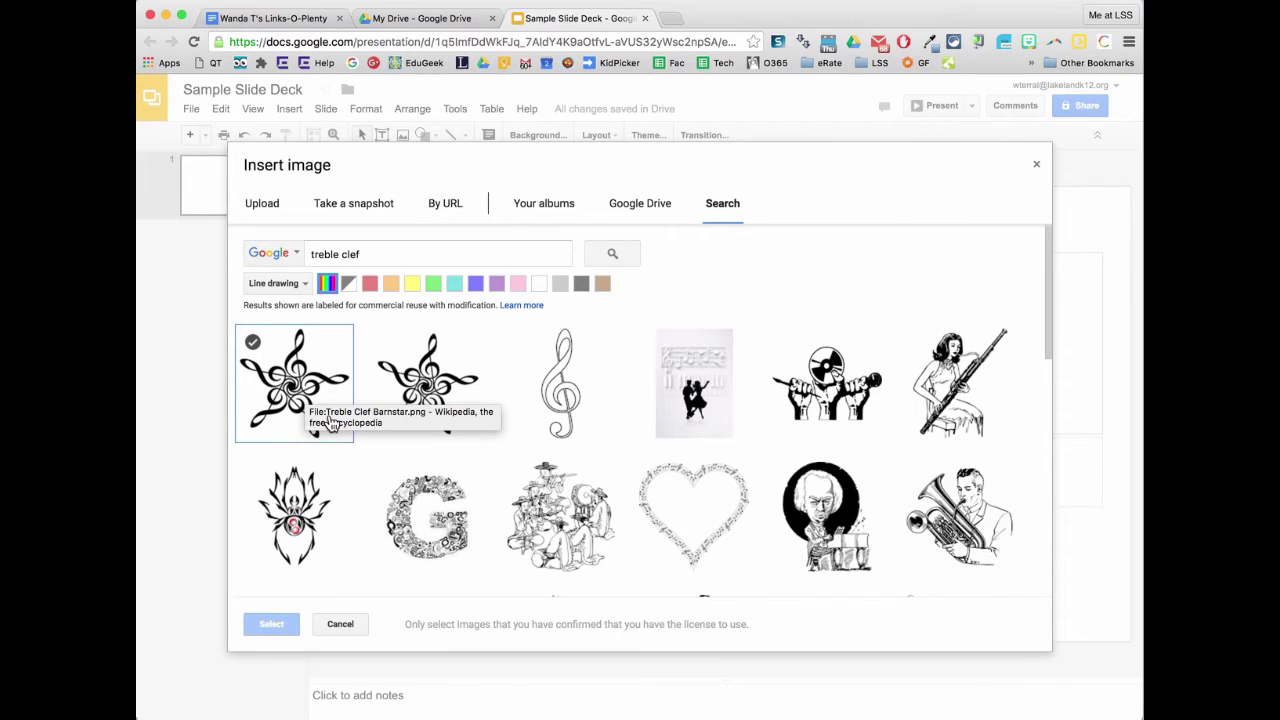
pyautogui.click(298, 289)
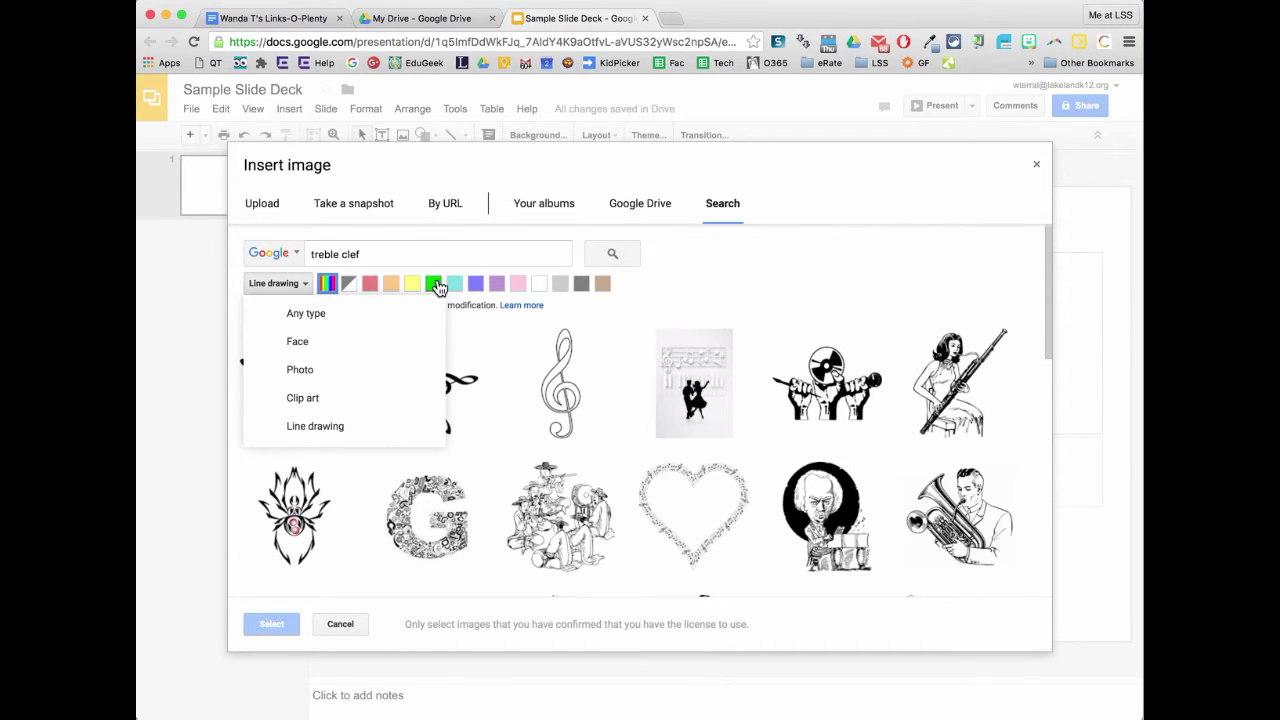
# Filter the treble clef results to blue images of any type
pyautogui.click(476, 285)
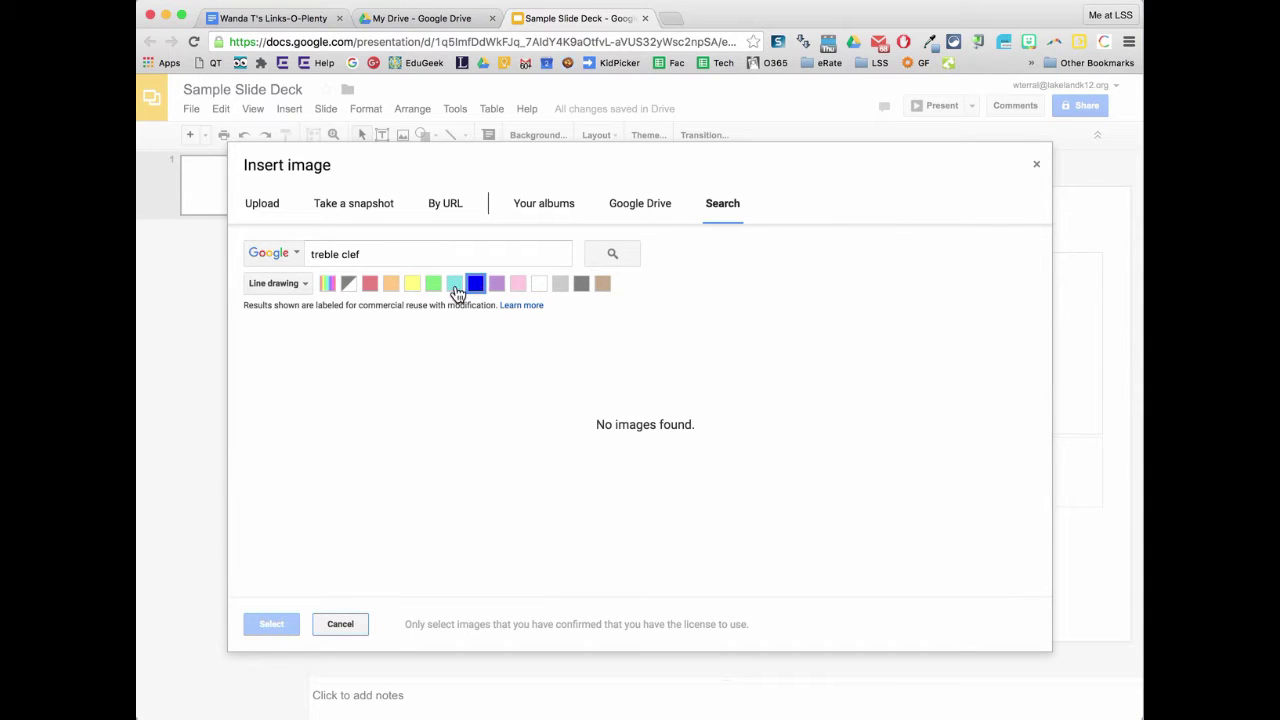
pyautogui.click(279, 289)
pyautogui.click(289, 311)
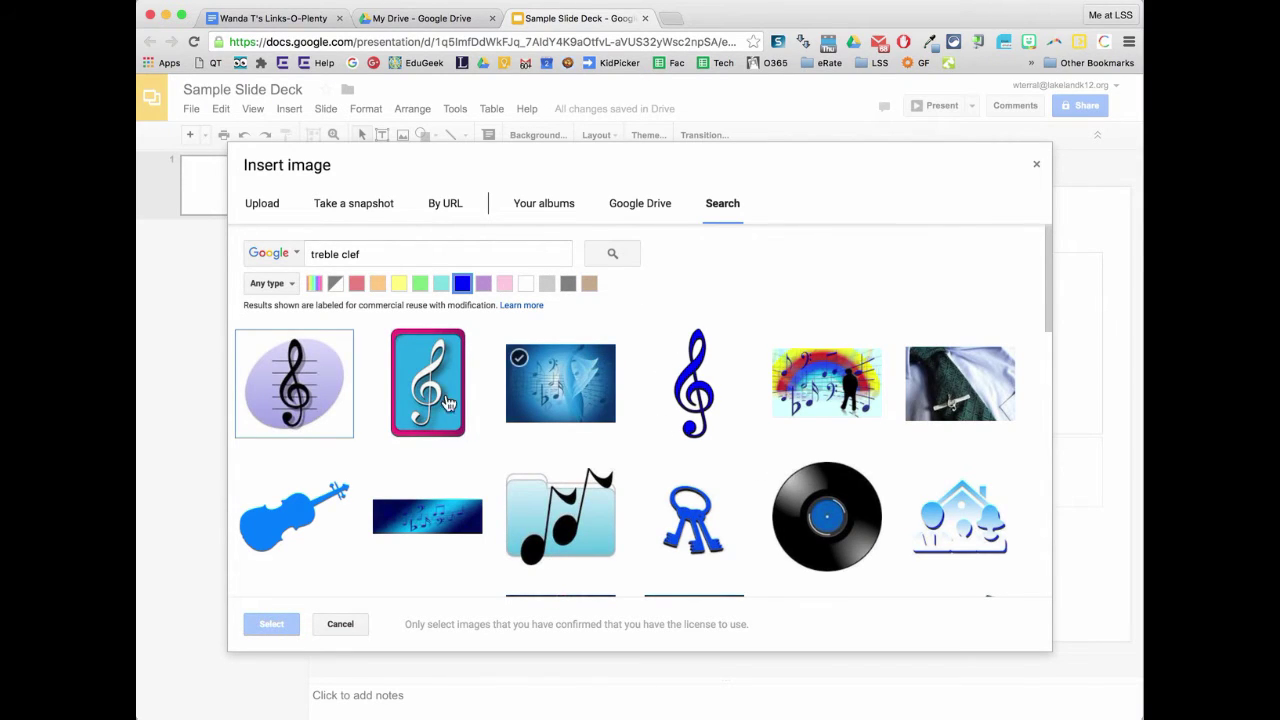
# Insert the treble clef on a lilac oval into the title slide and shrink it to about half its width
pyautogui.click(295, 393)
pyautogui.click(280, 628)
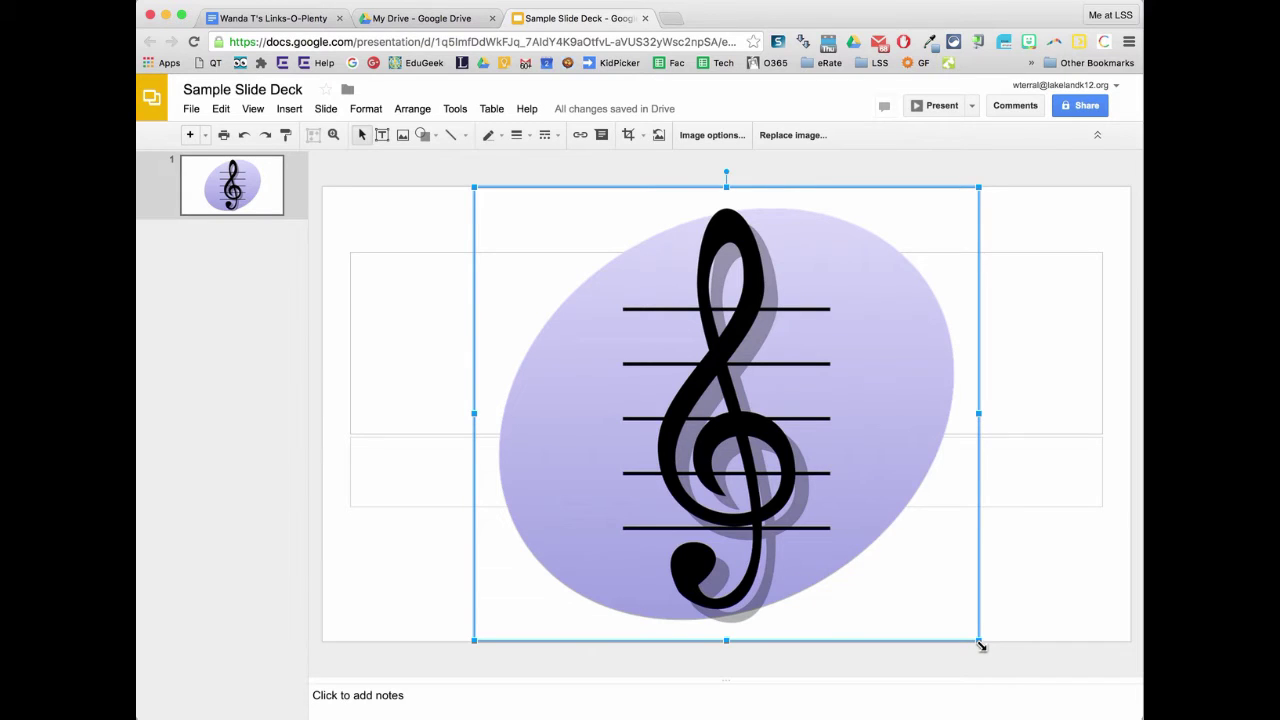
pyautogui.moveTo(980, 644); pyautogui.dragTo(648, 403)
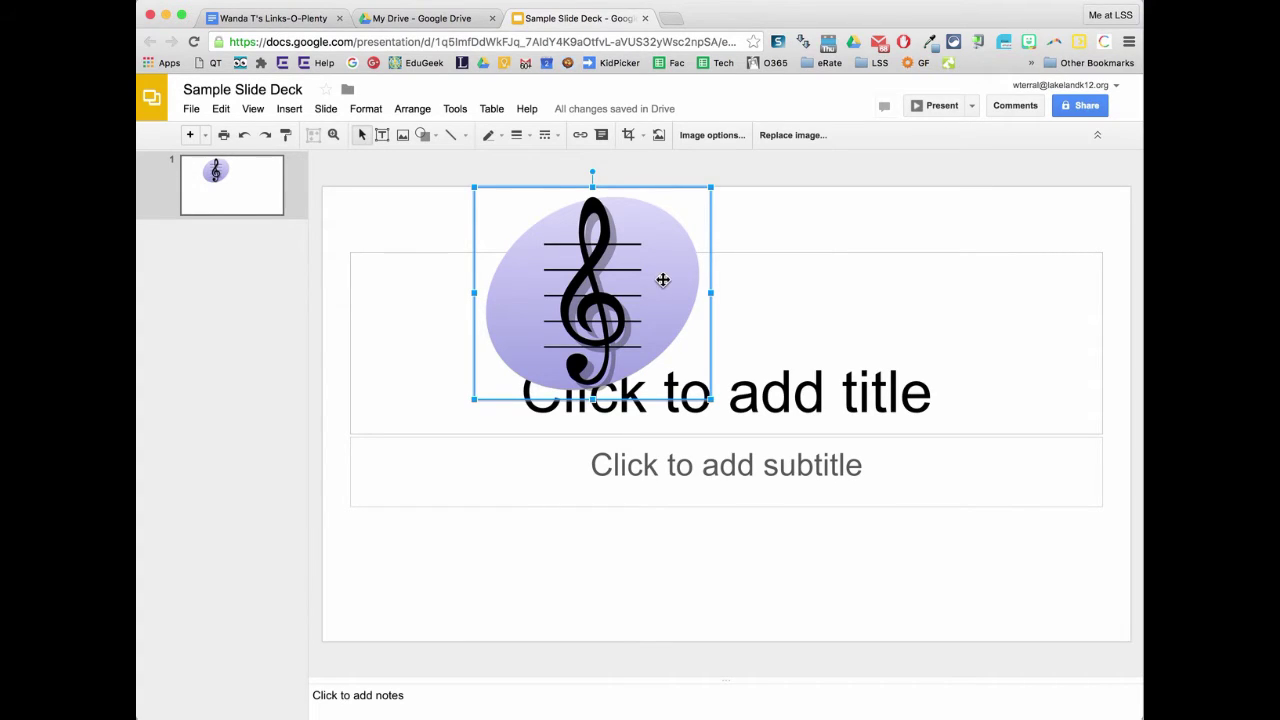
# Review the treble clef image's recolor, transparency, brightness and contrast options, reset its adjustments and close the options
pyautogui.click(712, 135)
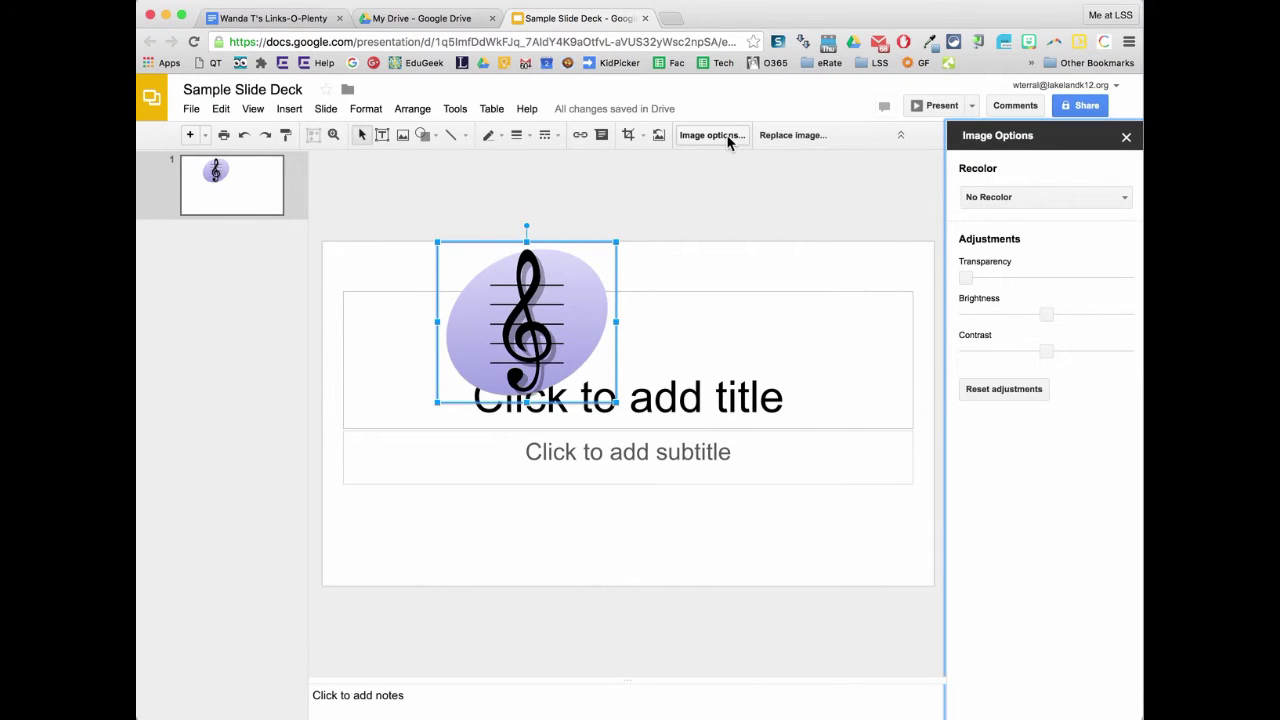
pyautogui.click(1037, 396)
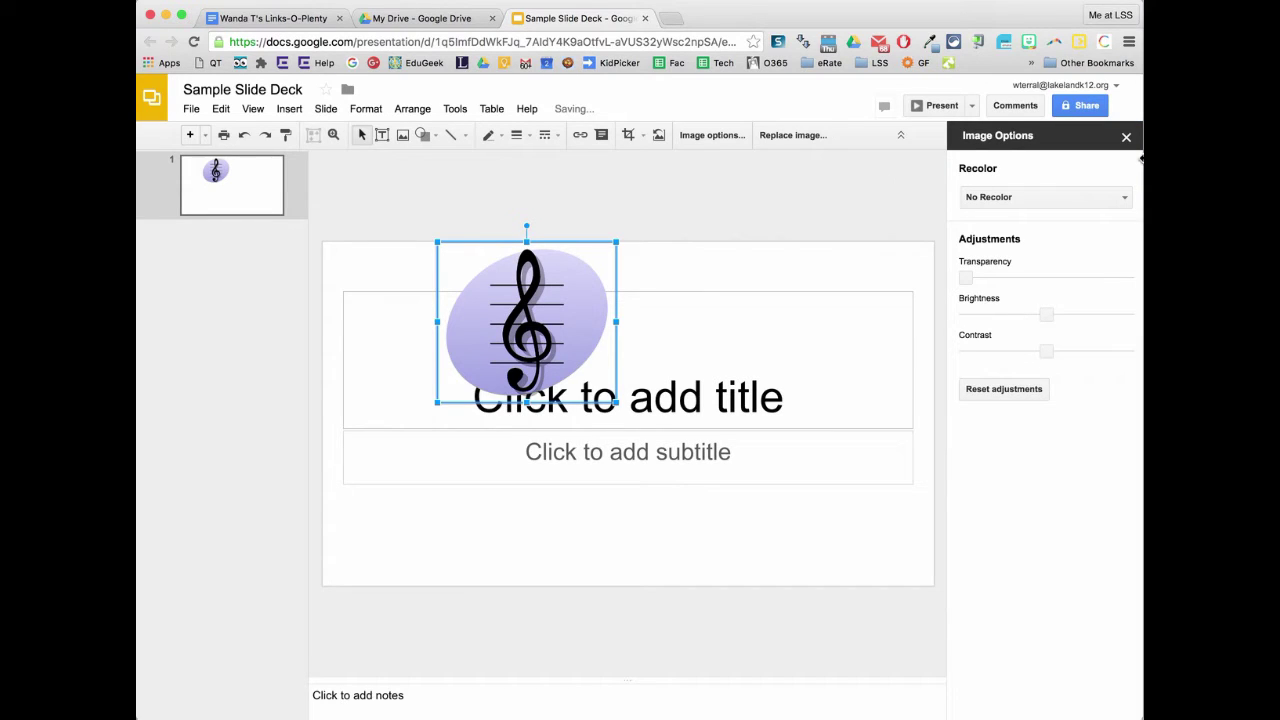
pyautogui.click(1127, 140)
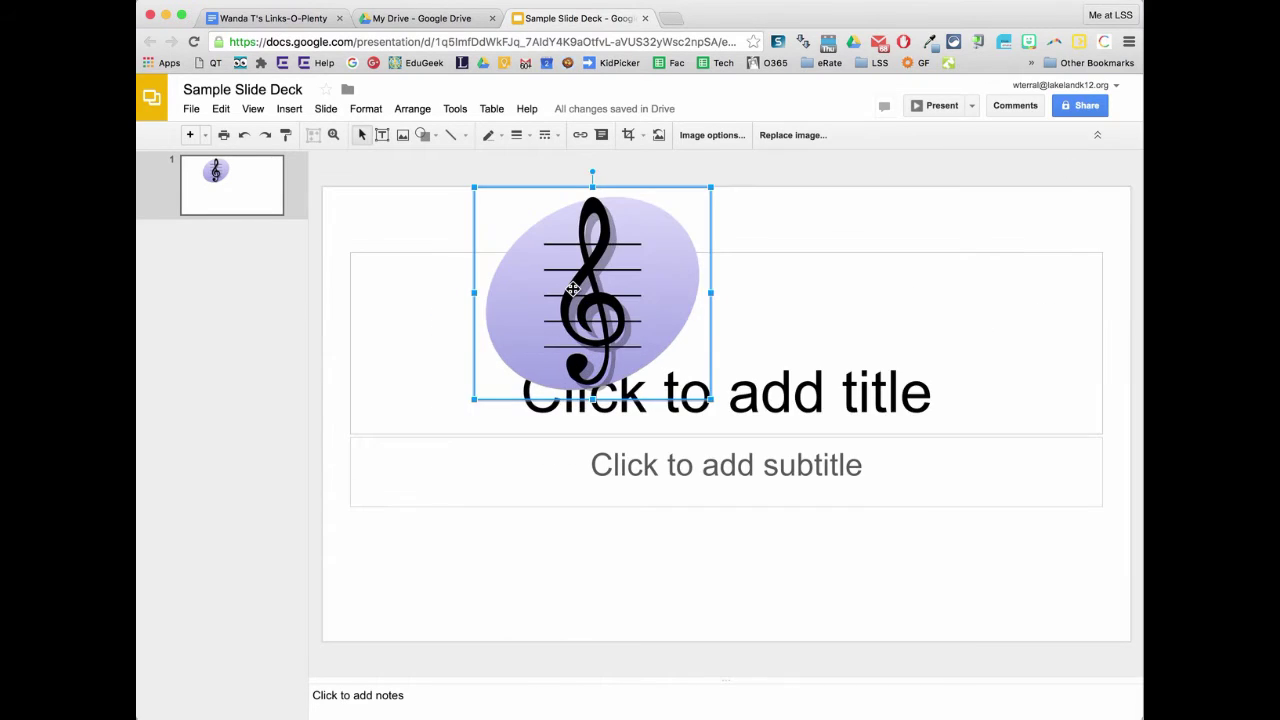
# Check the treble clef image's crop mode and mask shape categories, and reset the image
pyautogui.doubleClick(658, 307)
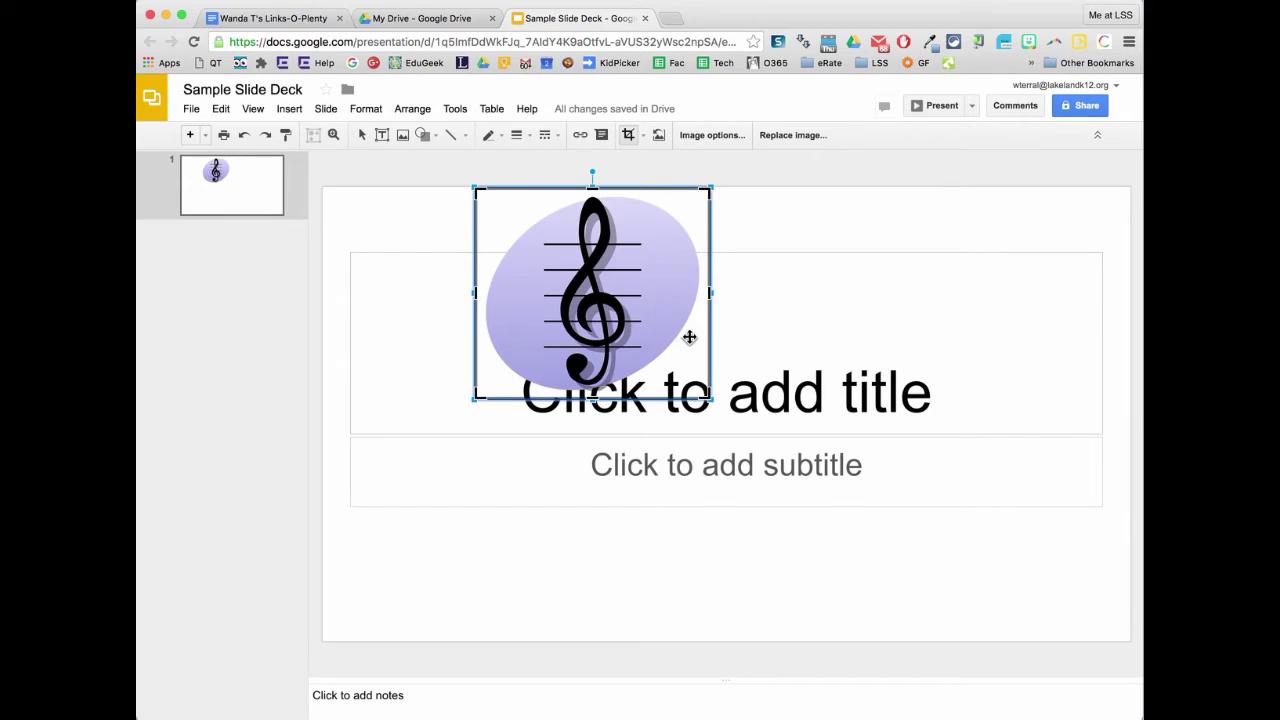
pyautogui.click(642, 141)
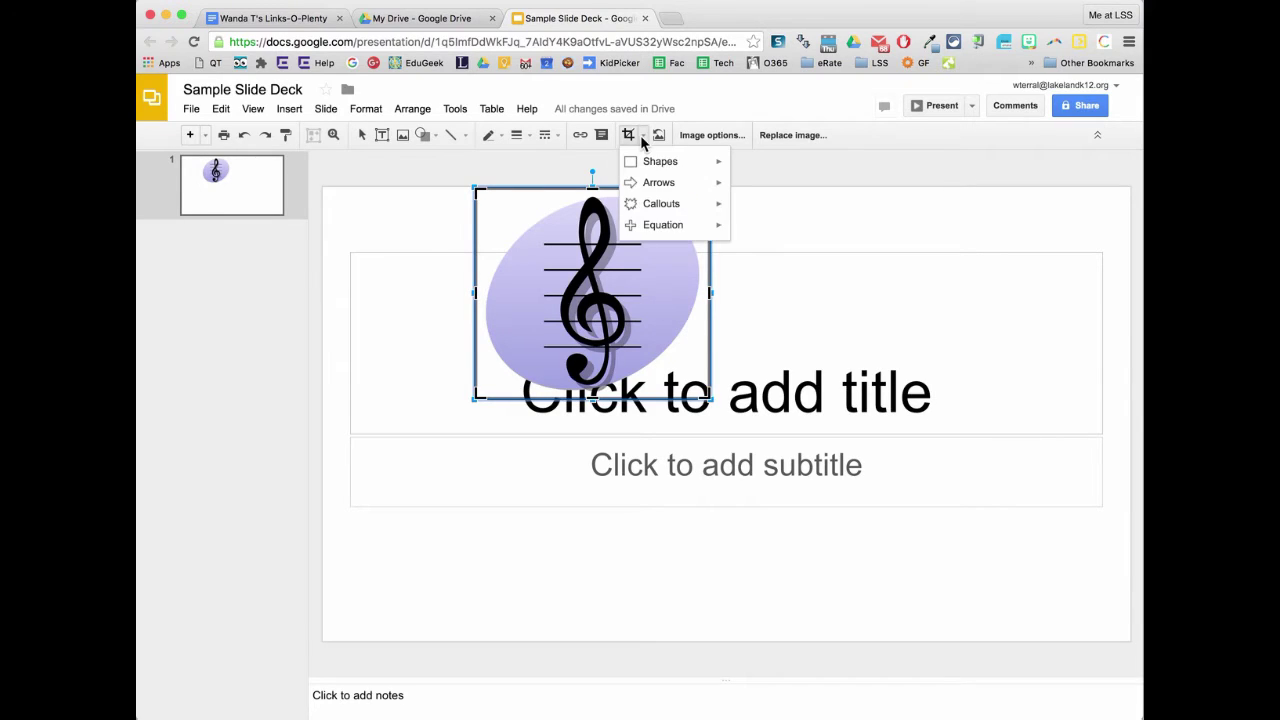
pyautogui.click(659, 137)
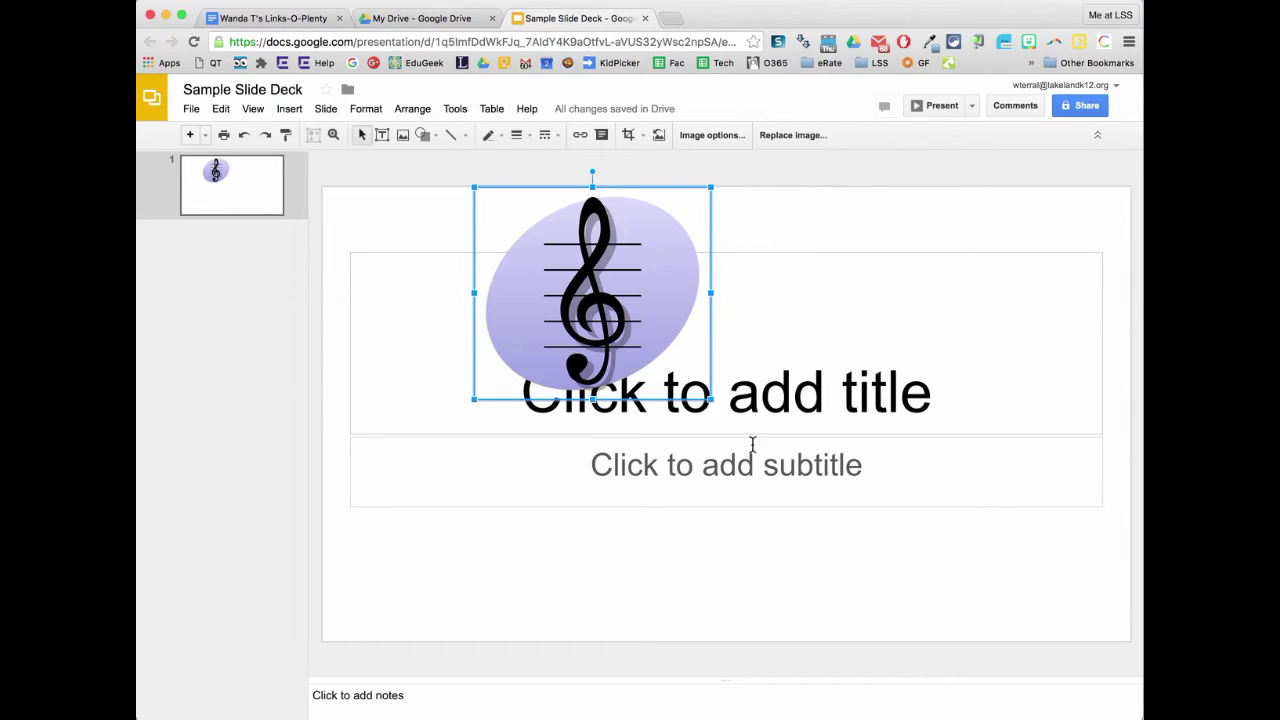
# Enlarge the treble clef image proportionally until it spans the full height of the slide
pyautogui.click(659, 139)
pyautogui.click(650, 175)
pyautogui.click(652, 282)
pyautogui.moveTo(710, 399); pyautogui.dragTo(977, 637)
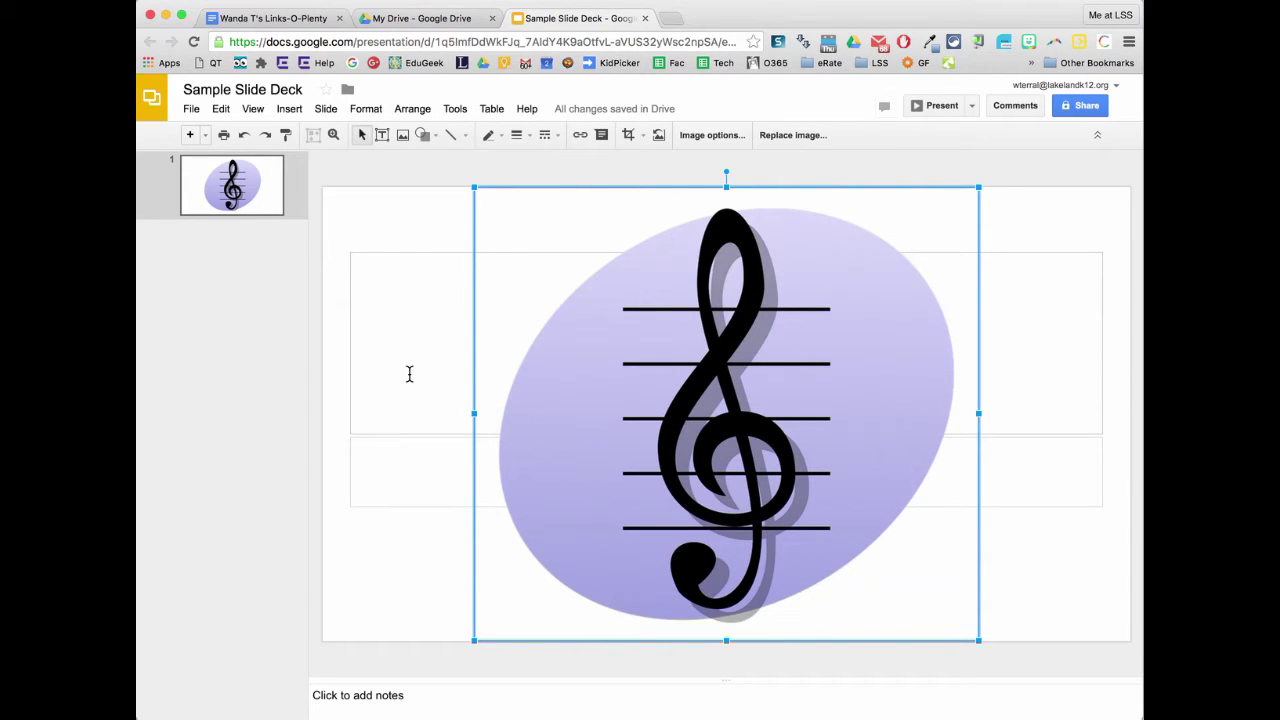
# Delete the empty title and subtitle placeholders from the slide
pyautogui.click(382, 254)
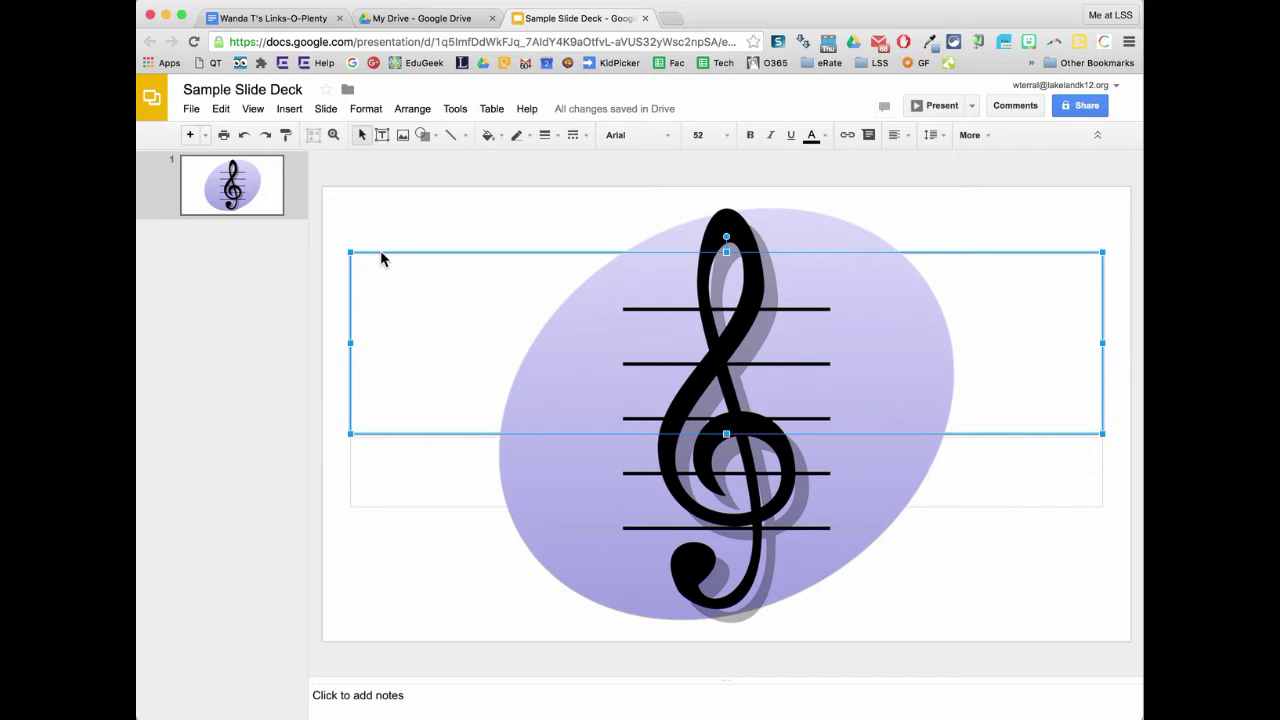
pyautogui.press('Delete')
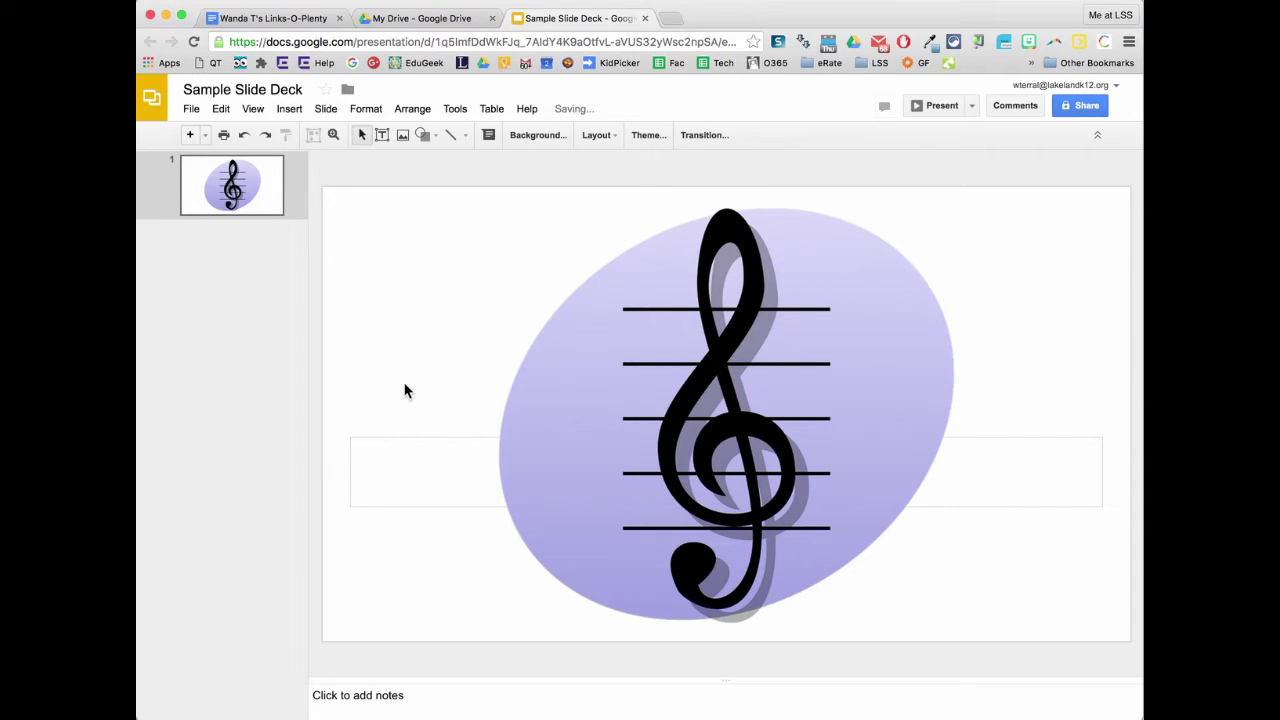
pyautogui.click(417, 440)
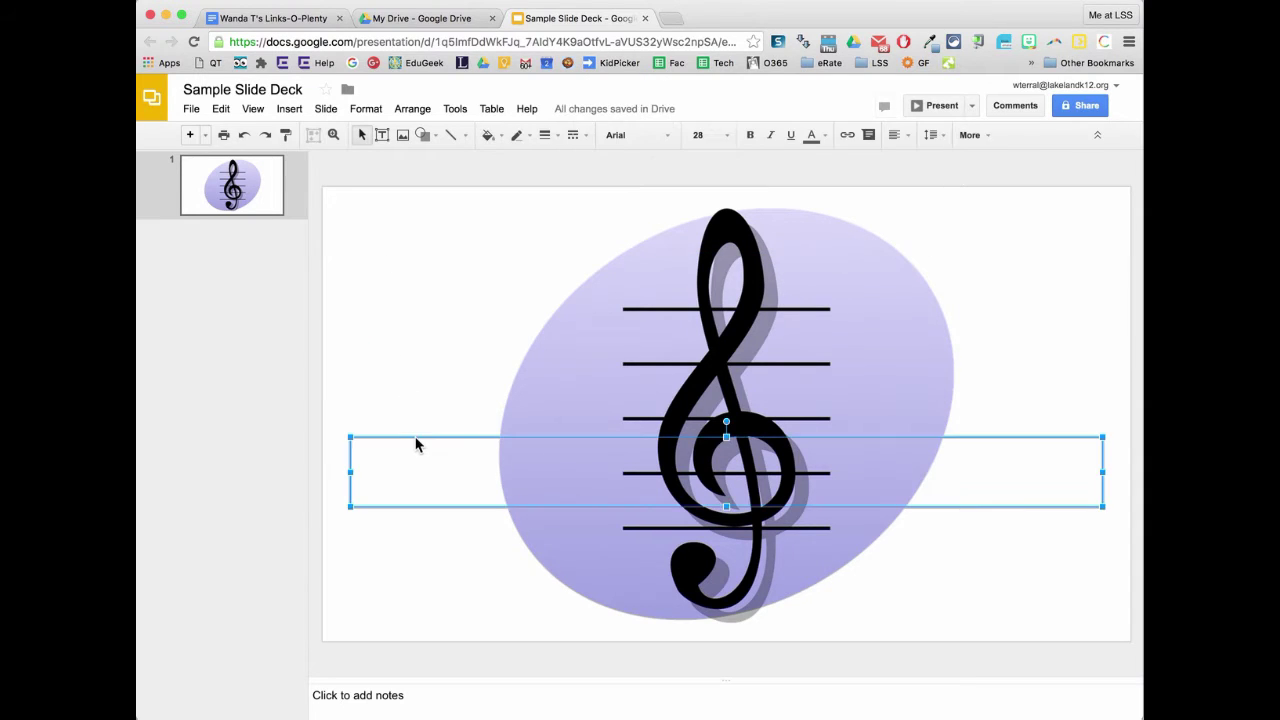
pyautogui.press('Delete')
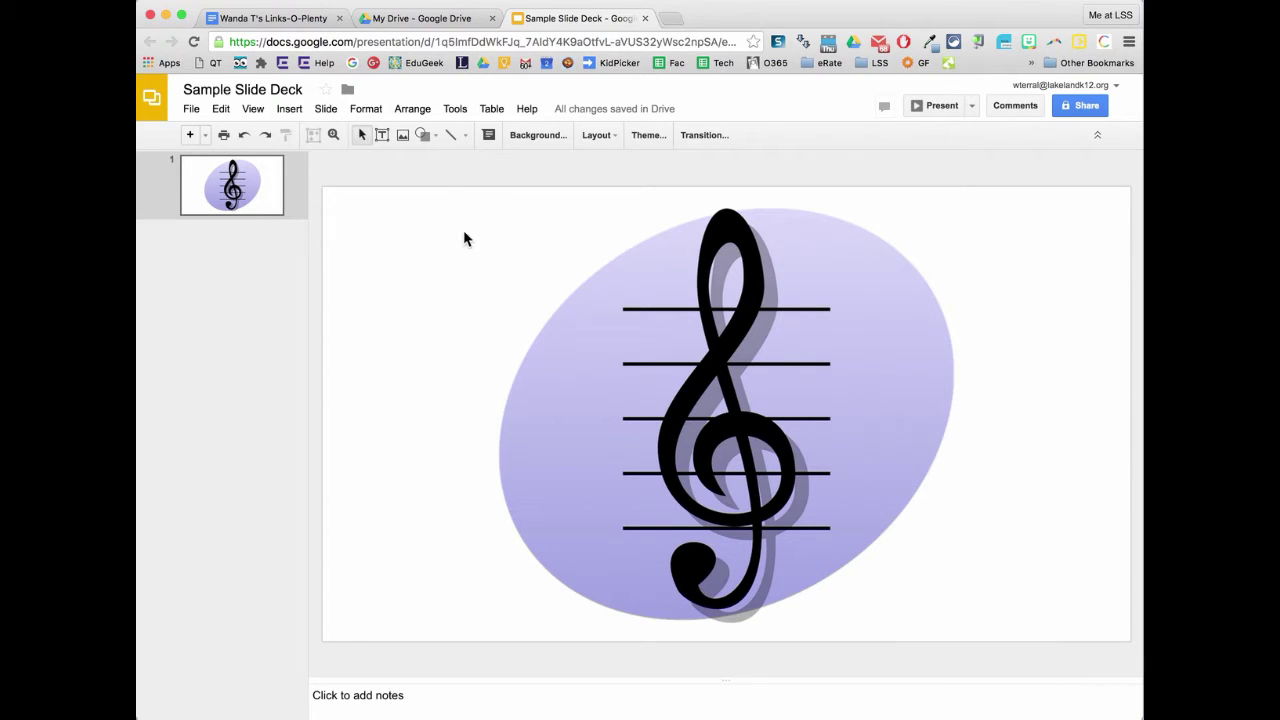
# Zoom the slide view to 50% and delete the treble clef image
pyautogui.click(255, 110)
pyautogui.click(272, 249)
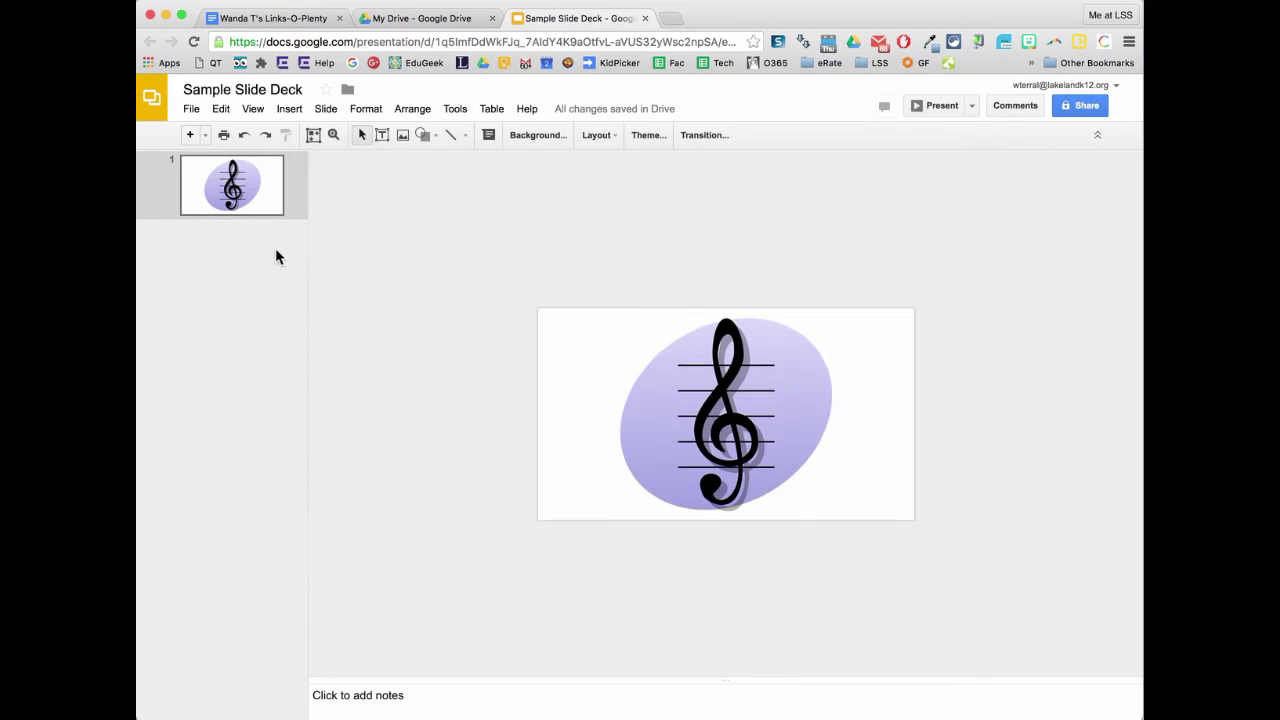
pyautogui.click(745, 452)
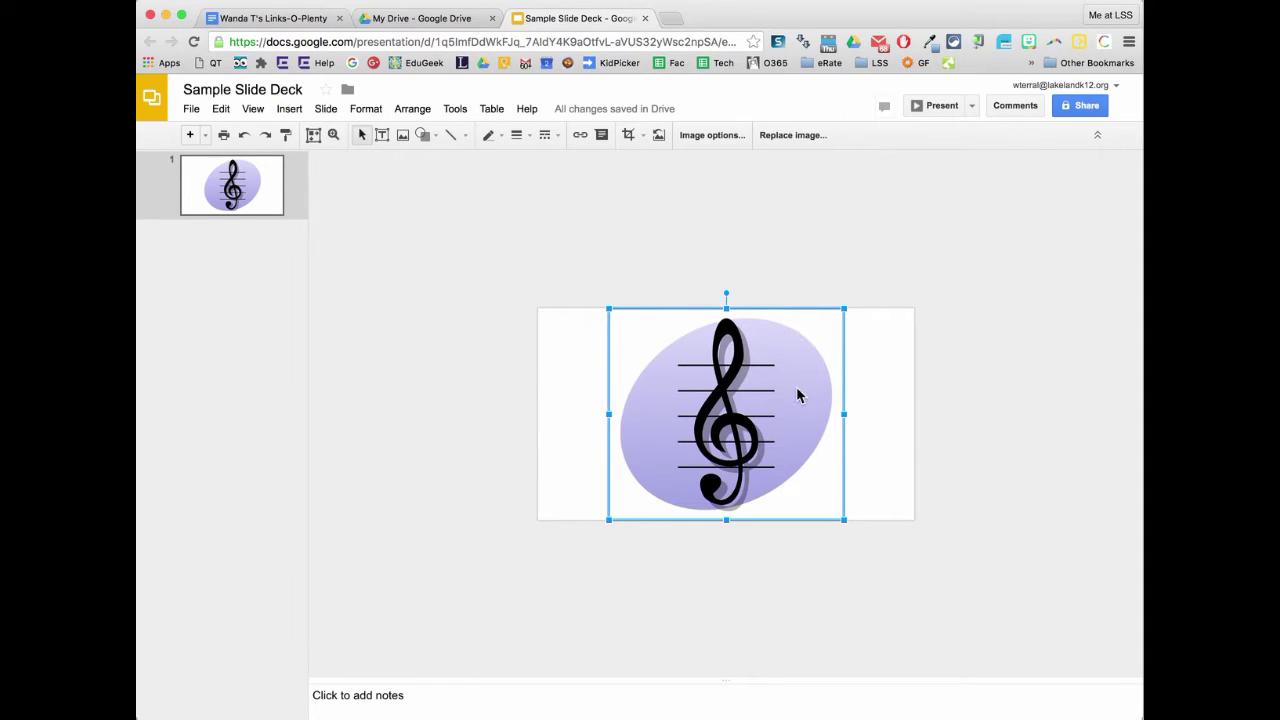
pyautogui.press('Delete')
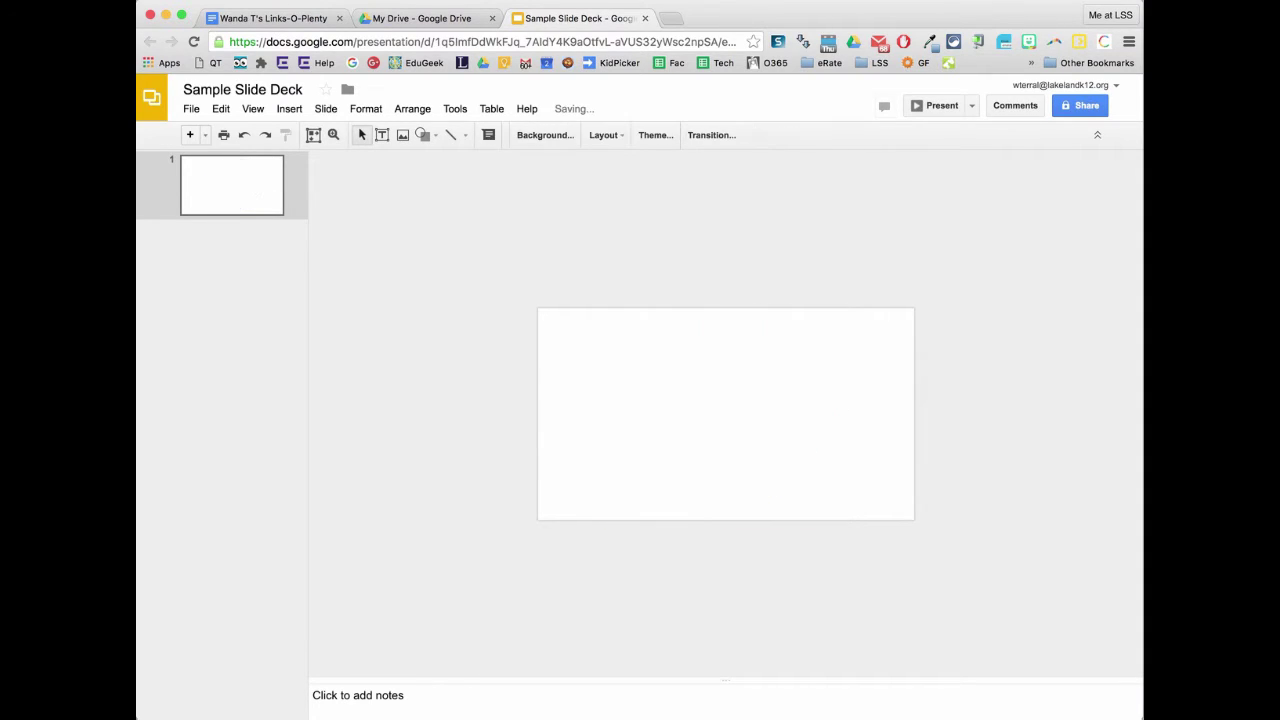
# Insert the blue picture with music notes and a flowing ribbon from the treble clef image search results
pyautogui.click(325, 110)
pyautogui.moveTo(288, 109)
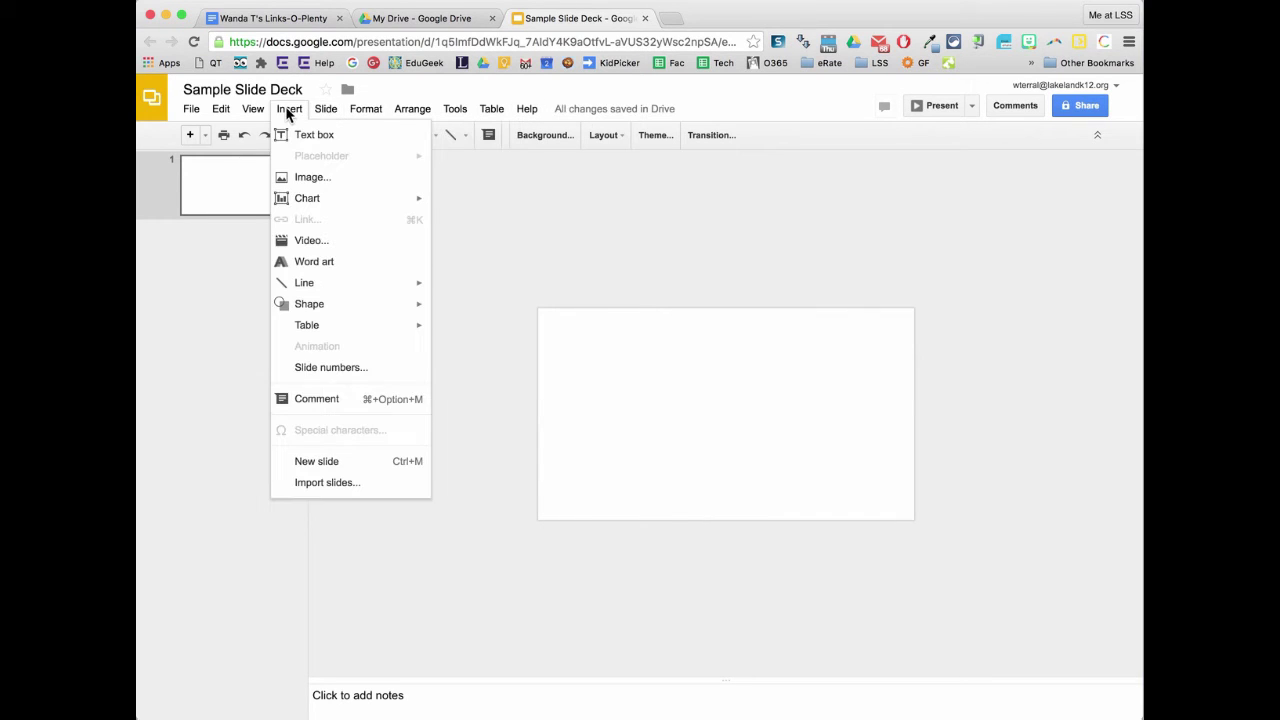
pyautogui.click(300, 177)
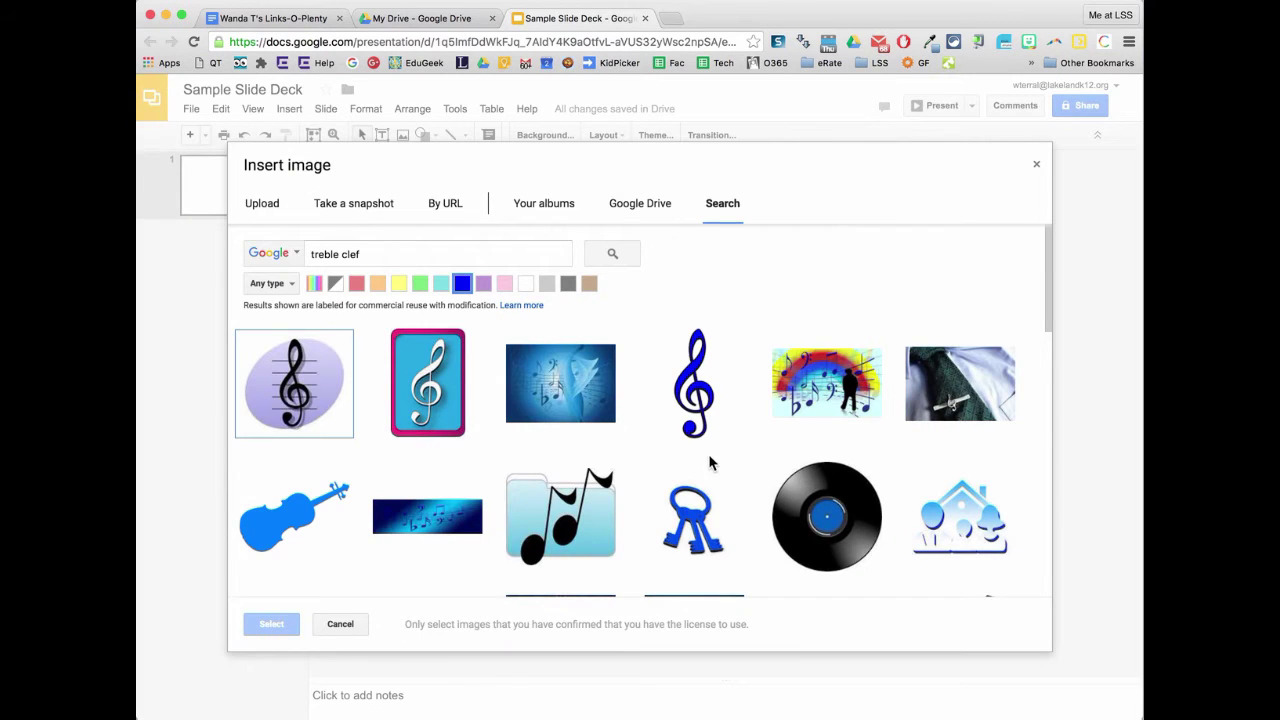
pyautogui.click(556, 400)
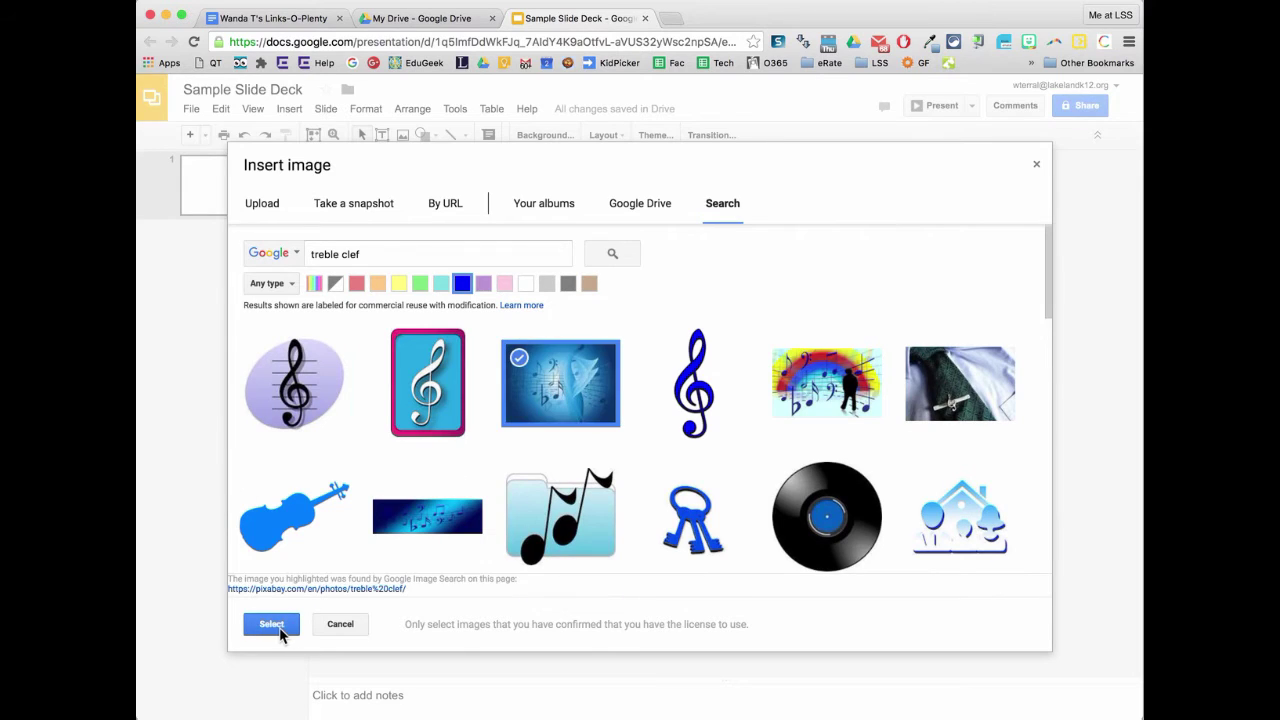
pyautogui.click(276, 626)
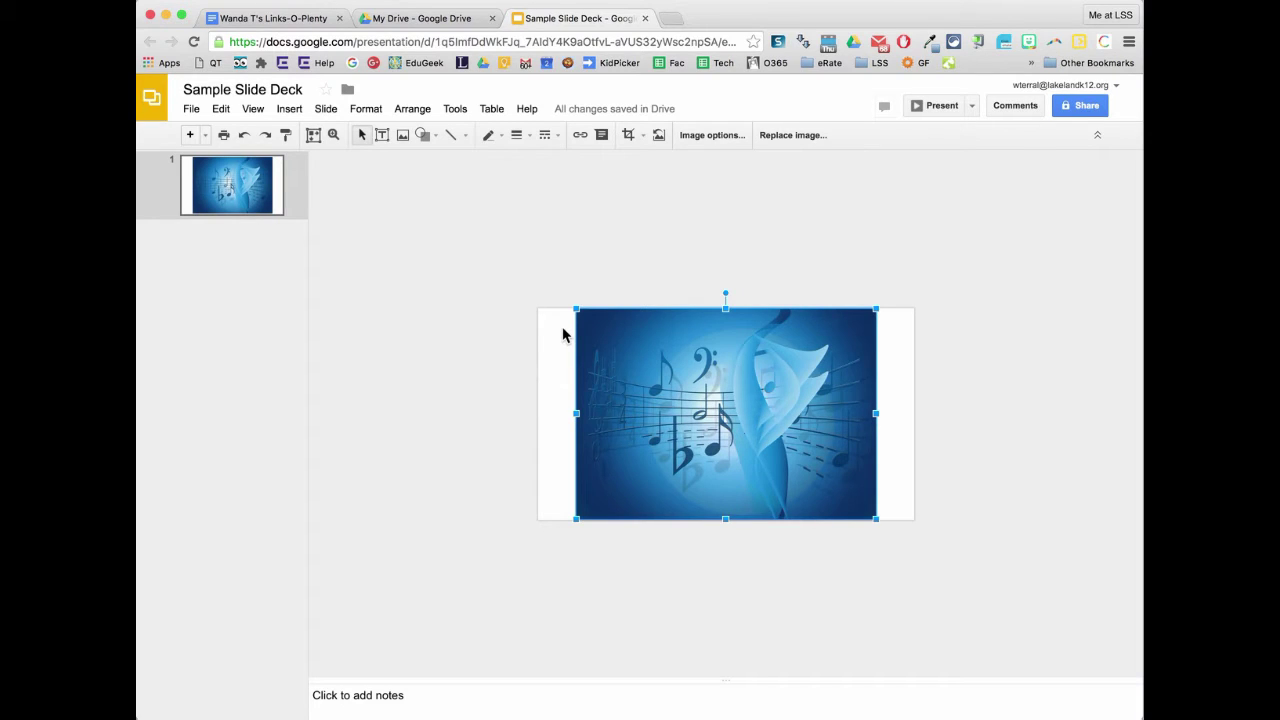
# Enlarge the blue music image proportionally to the full slide width, preview the slide in presentation mode and exit
pyautogui.click(252, 110)
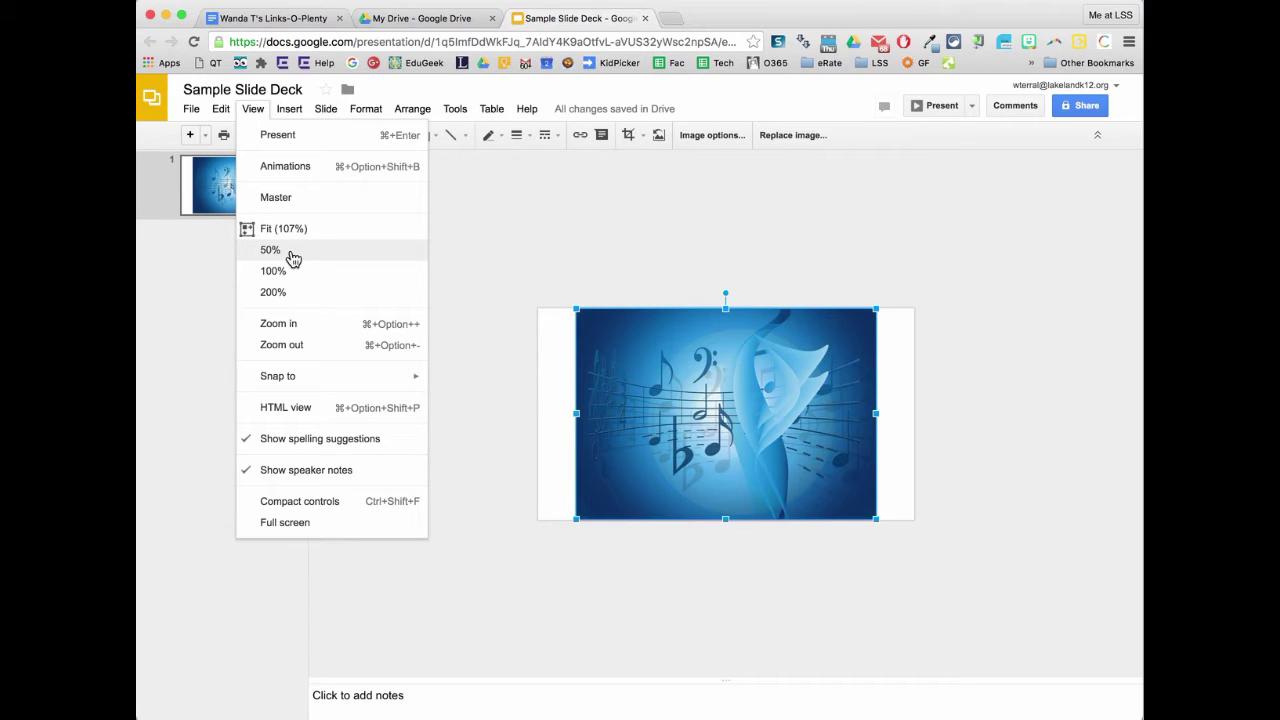
pyautogui.click(474, 233)
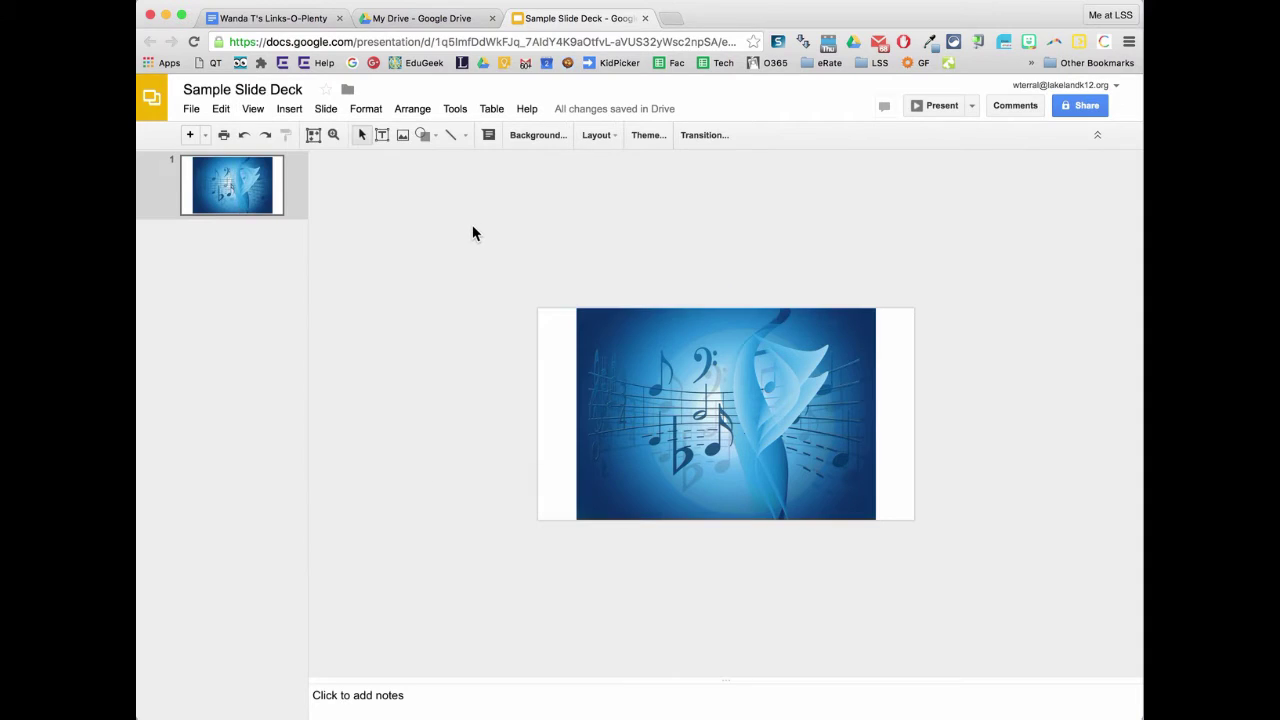
pyautogui.click(674, 375)
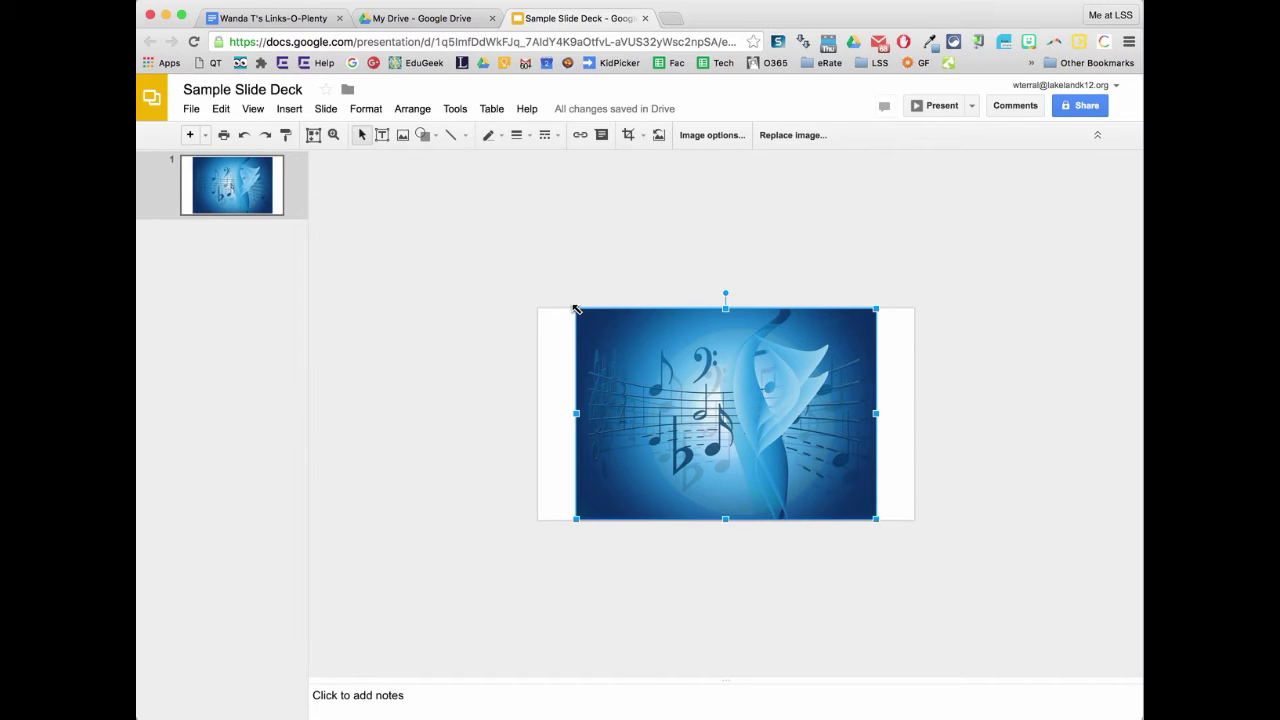
pyautogui.moveTo(576, 308); pyautogui.dragTo(538, 281)
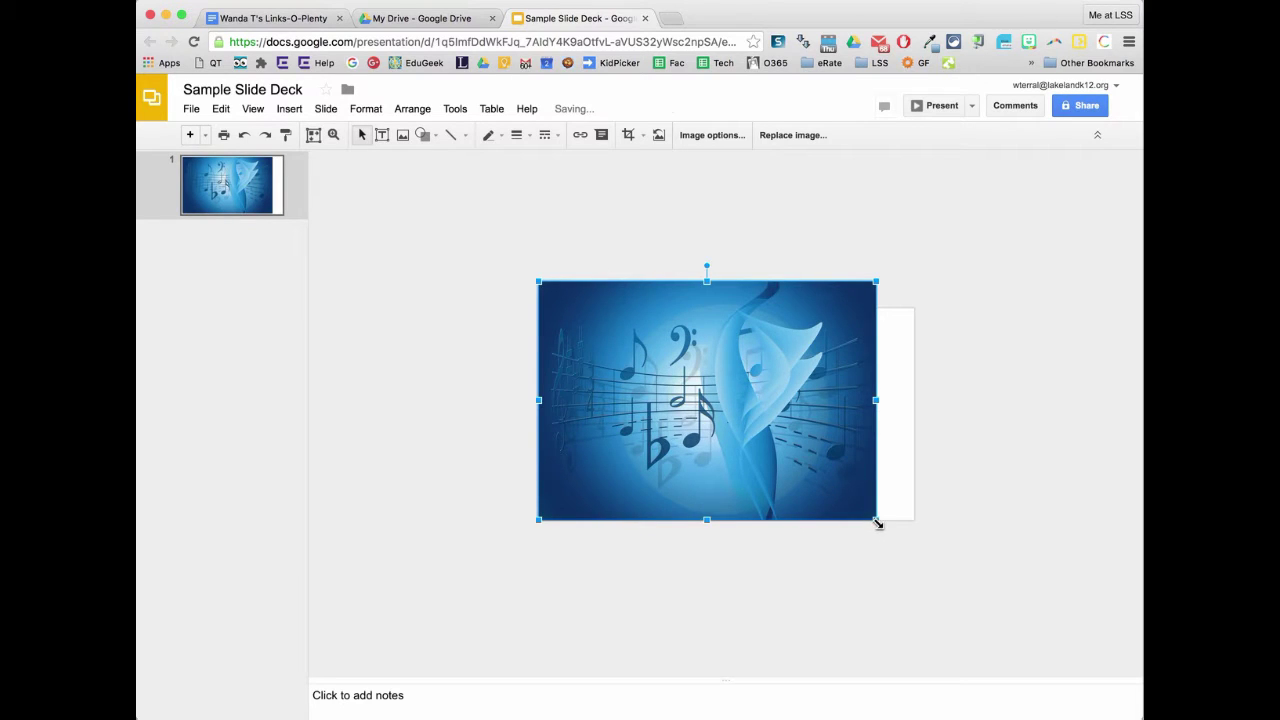
pyautogui.moveTo(877, 523); pyautogui.dragTo(913, 546)
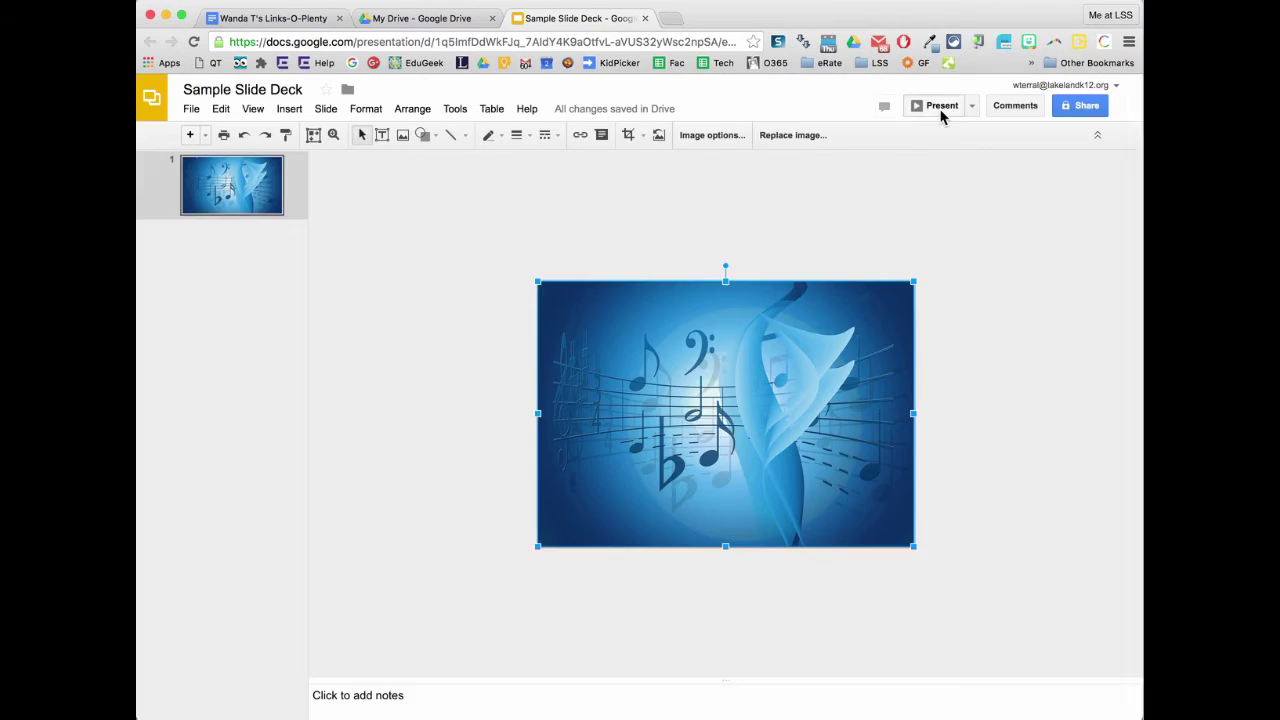
pyautogui.click(940, 108)
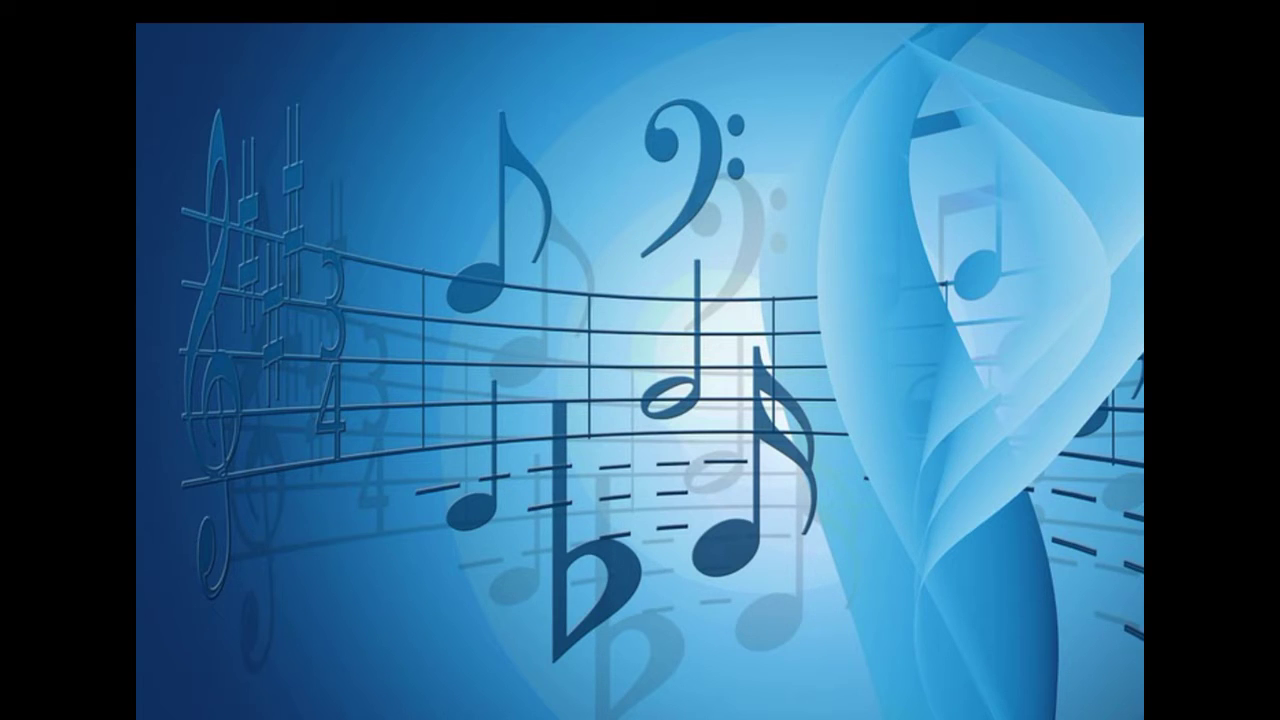
pyautogui.press('Escape')
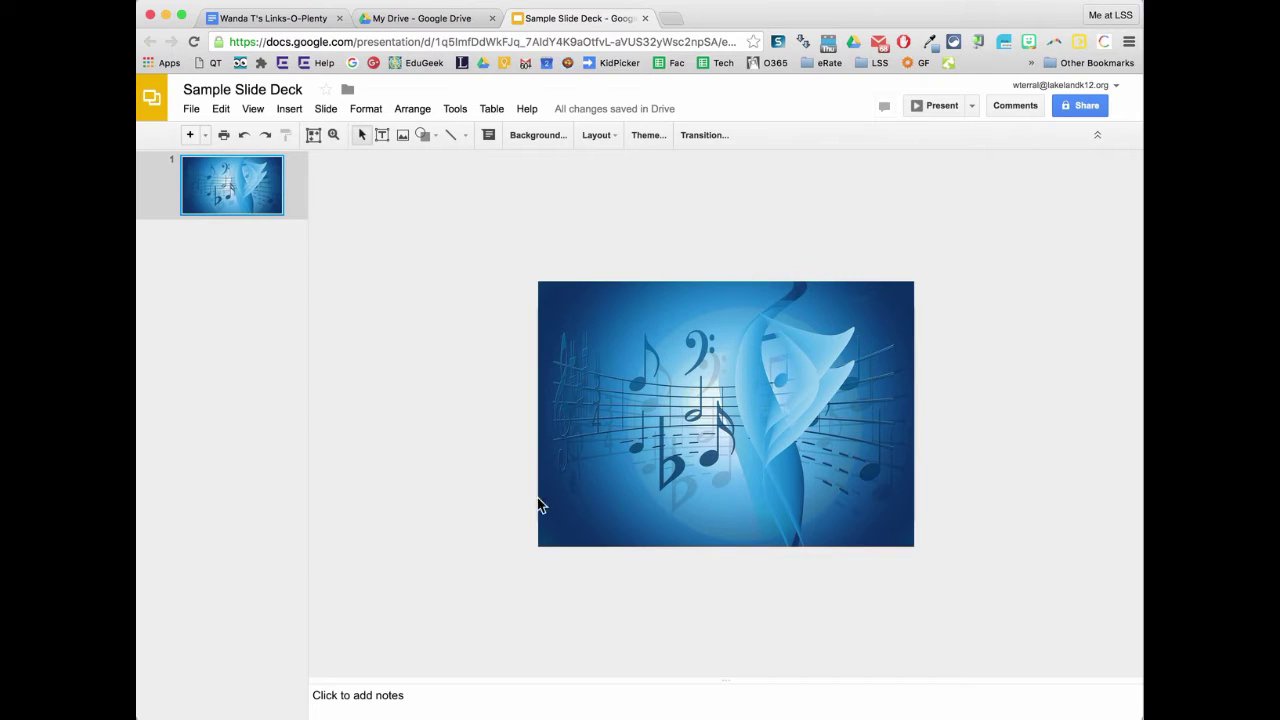
# Shrink the blue music image proportionally to less than the slide's height and center it on the slide
pyautogui.click(721, 492)
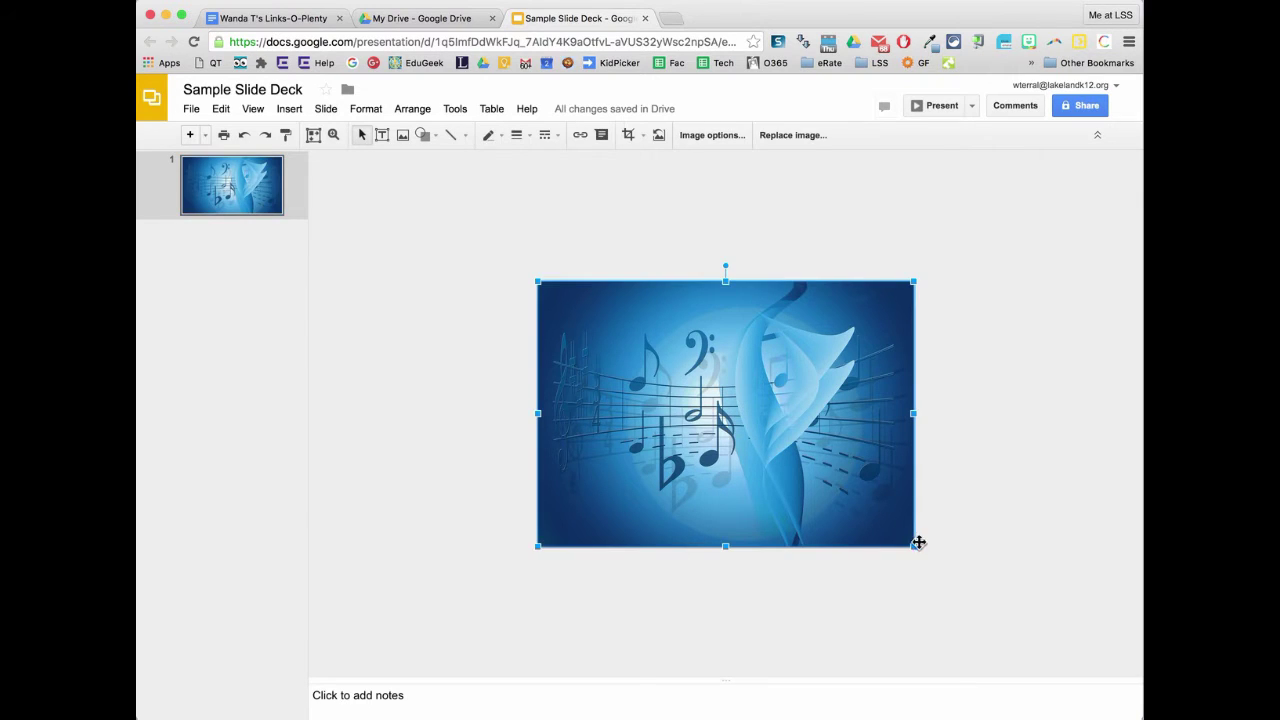
pyautogui.moveTo(903, 541); pyautogui.dragTo(833, 489)
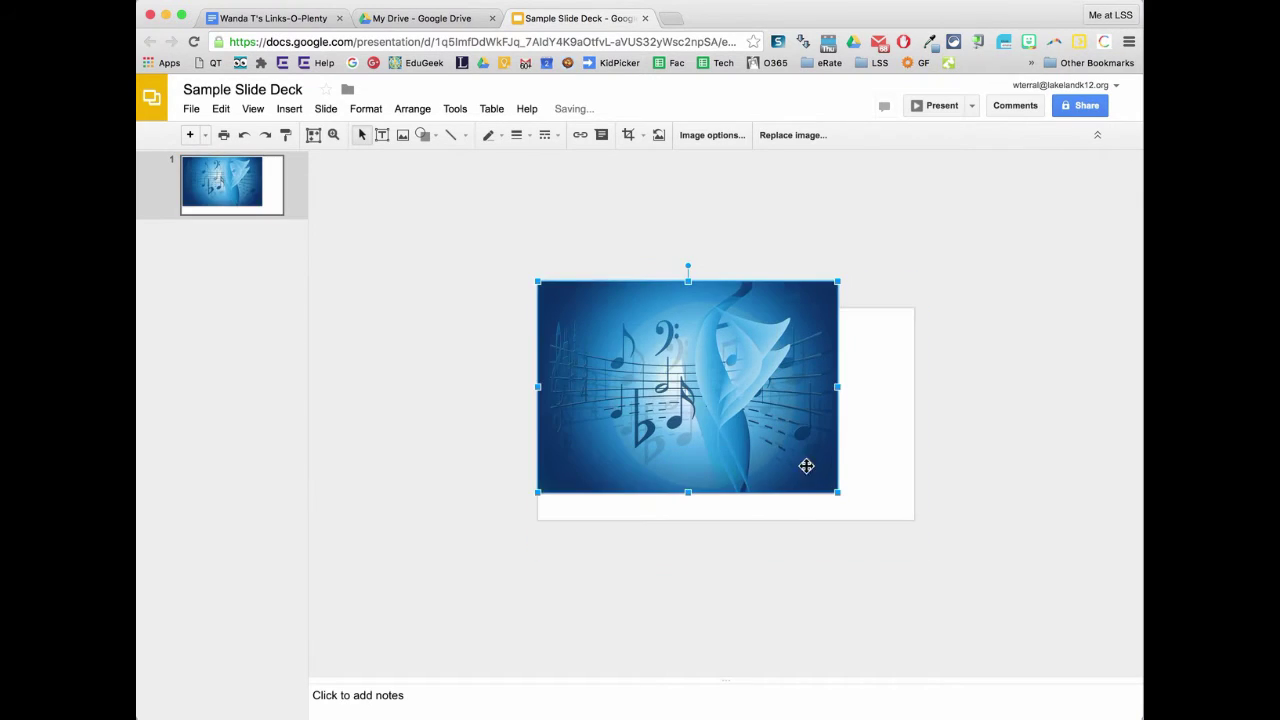
pyautogui.moveTo(731, 403); pyautogui.dragTo(769, 429)
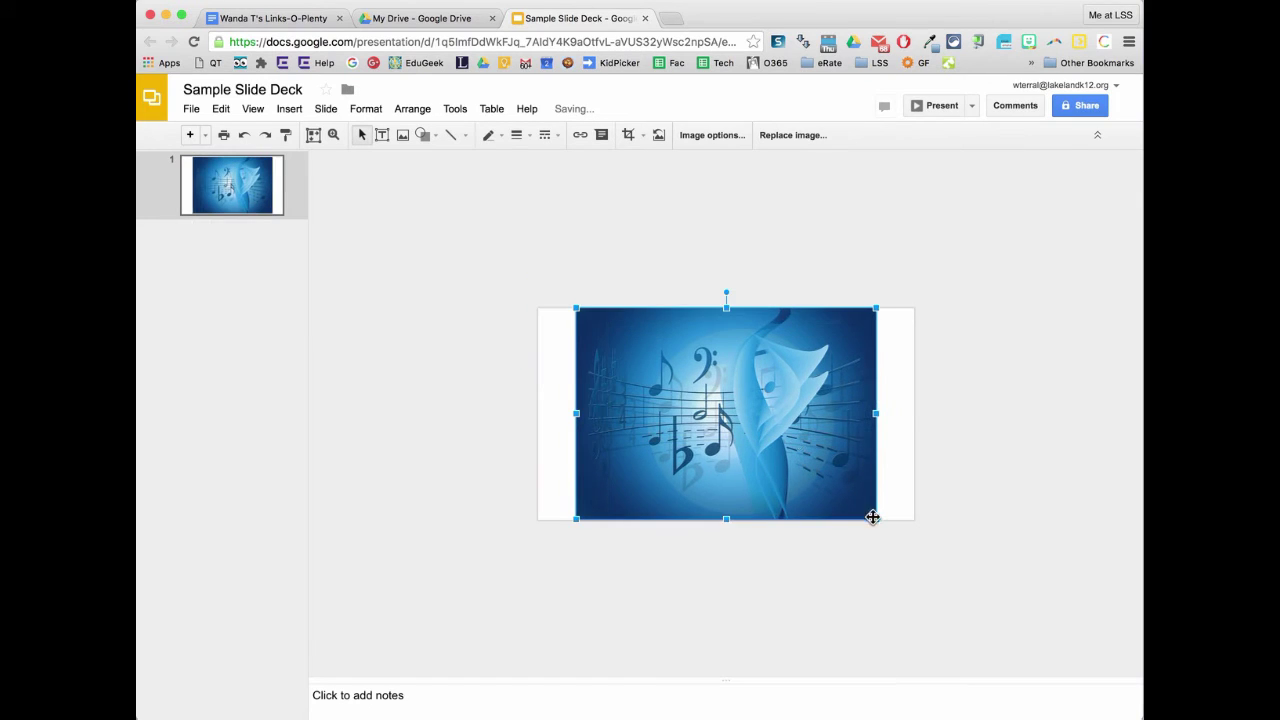
pyautogui.moveTo(876, 518); pyautogui.dragTo(840, 494)
pyautogui.moveTo(794, 449); pyautogui.dragTo(800, 458)
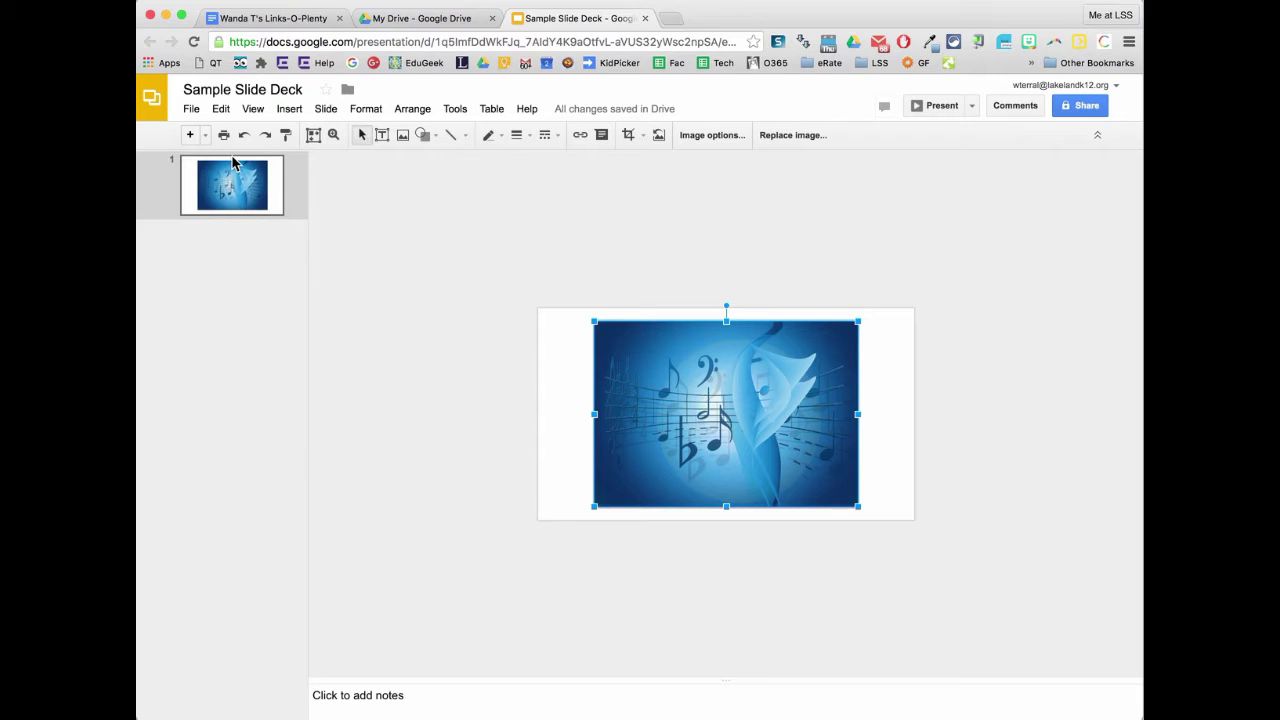
# Zoom the view to 100% and enlarge the blue music image proportionally to the slide's full height, keeping it centered
pyautogui.click(222, 109)
pyautogui.moveTo(253, 112)
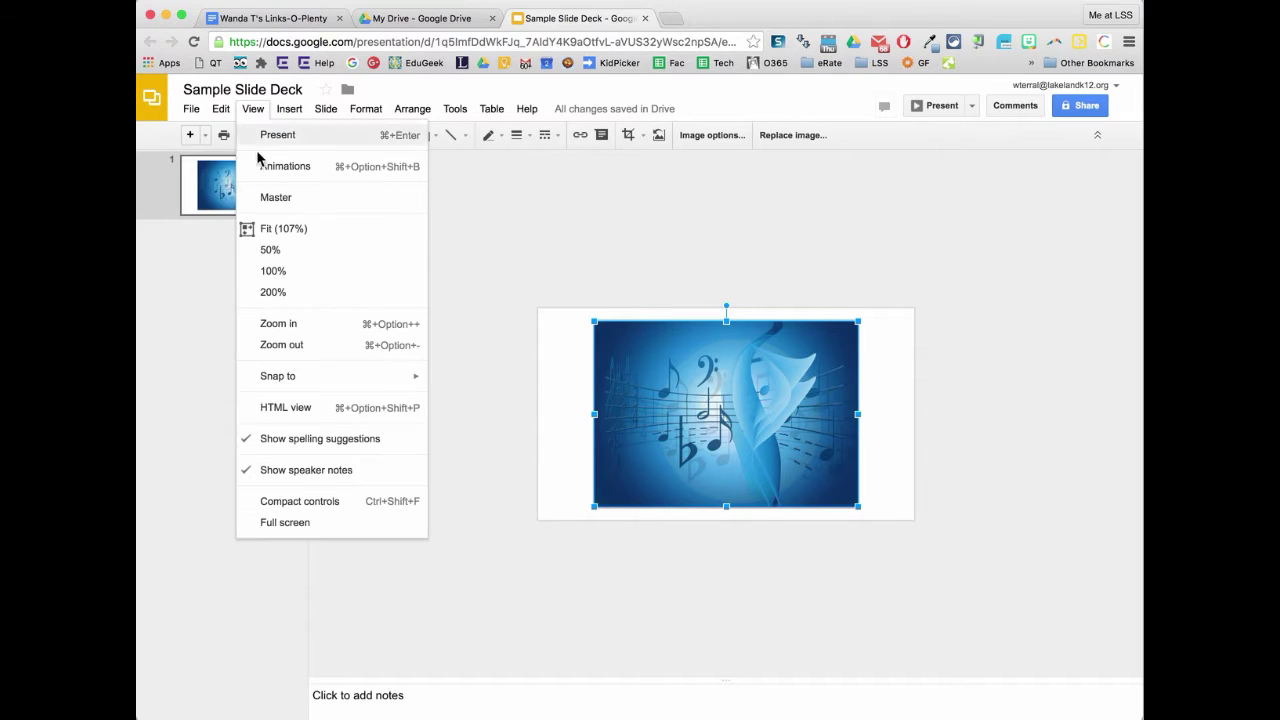
pyautogui.click(289, 276)
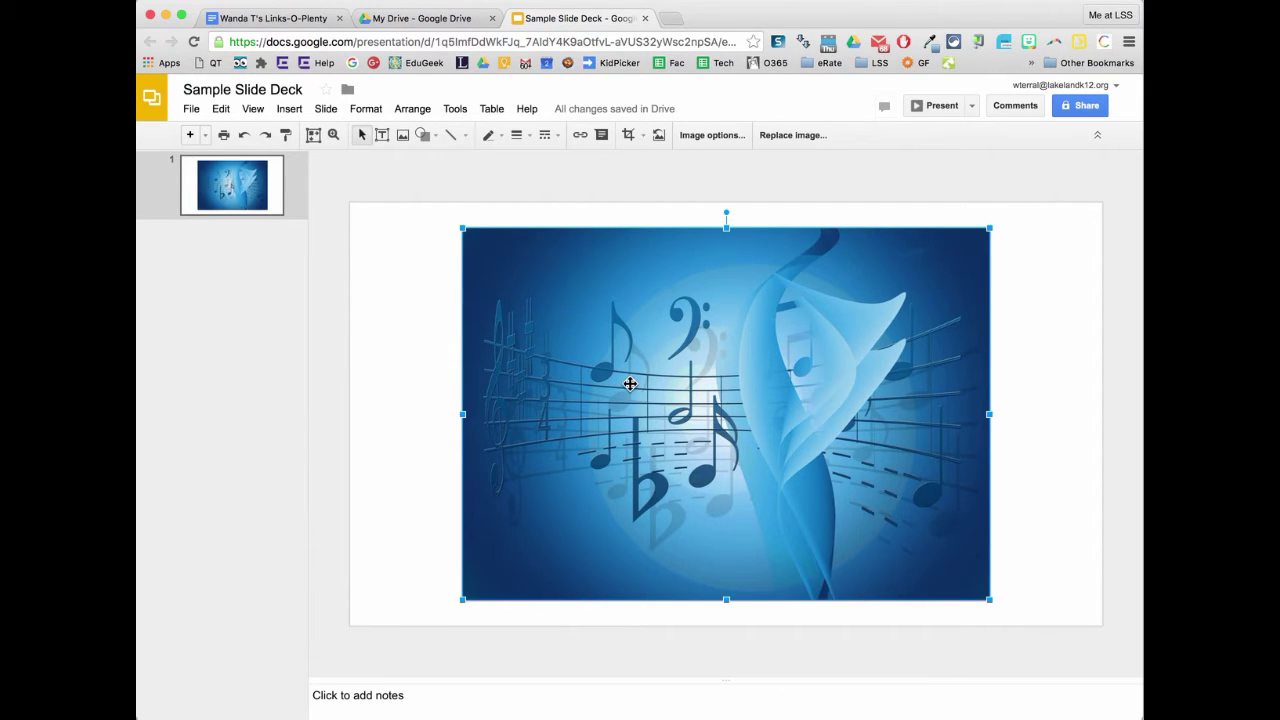
pyautogui.moveTo(461, 227); pyautogui.dragTo(427, 202)
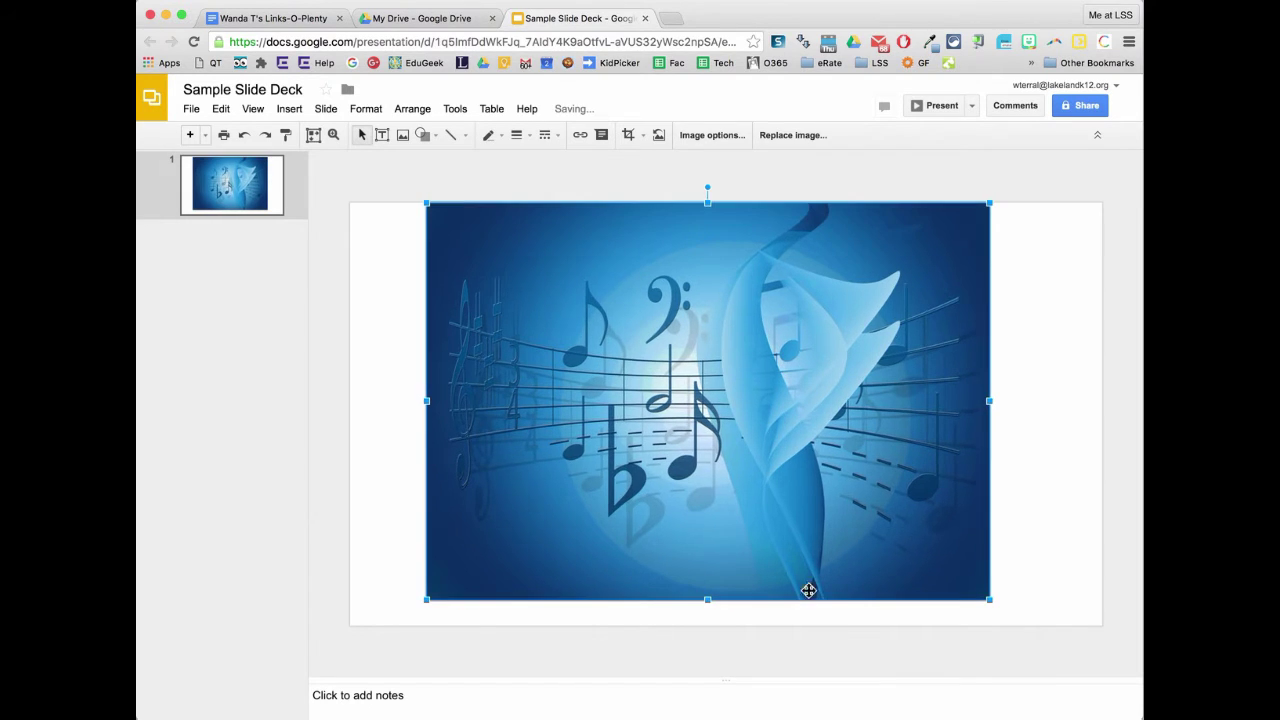
pyautogui.moveTo(989, 600); pyautogui.dragTo(1025, 625)
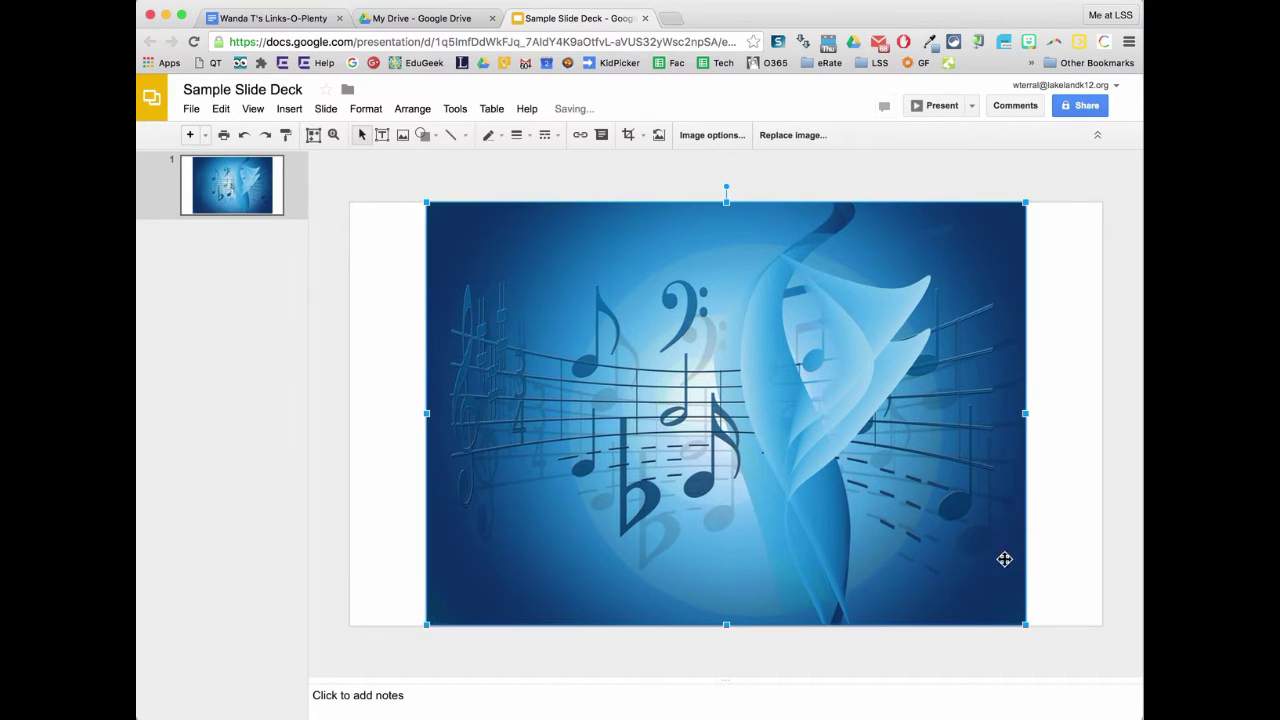
# Shrink the blue music image proportionally from one corner, and enlarge it again to the slide's full height
pyautogui.click(516, 650)
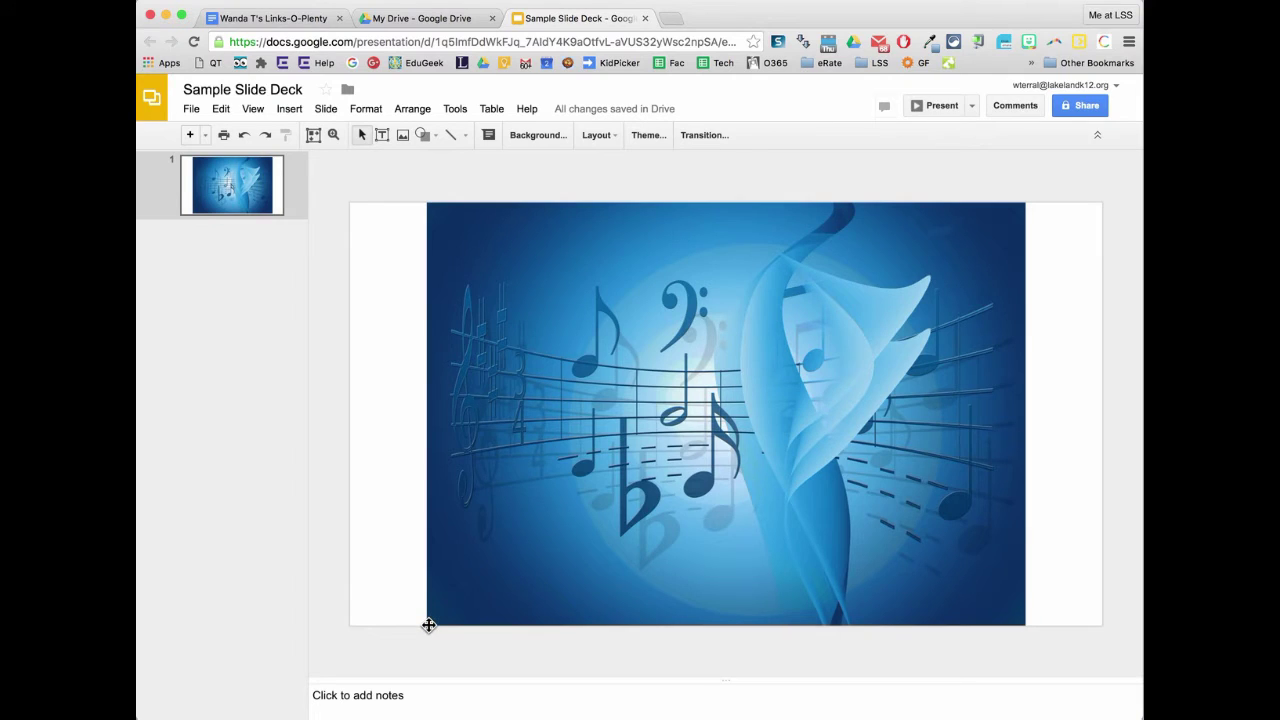
pyautogui.click(1021, 621)
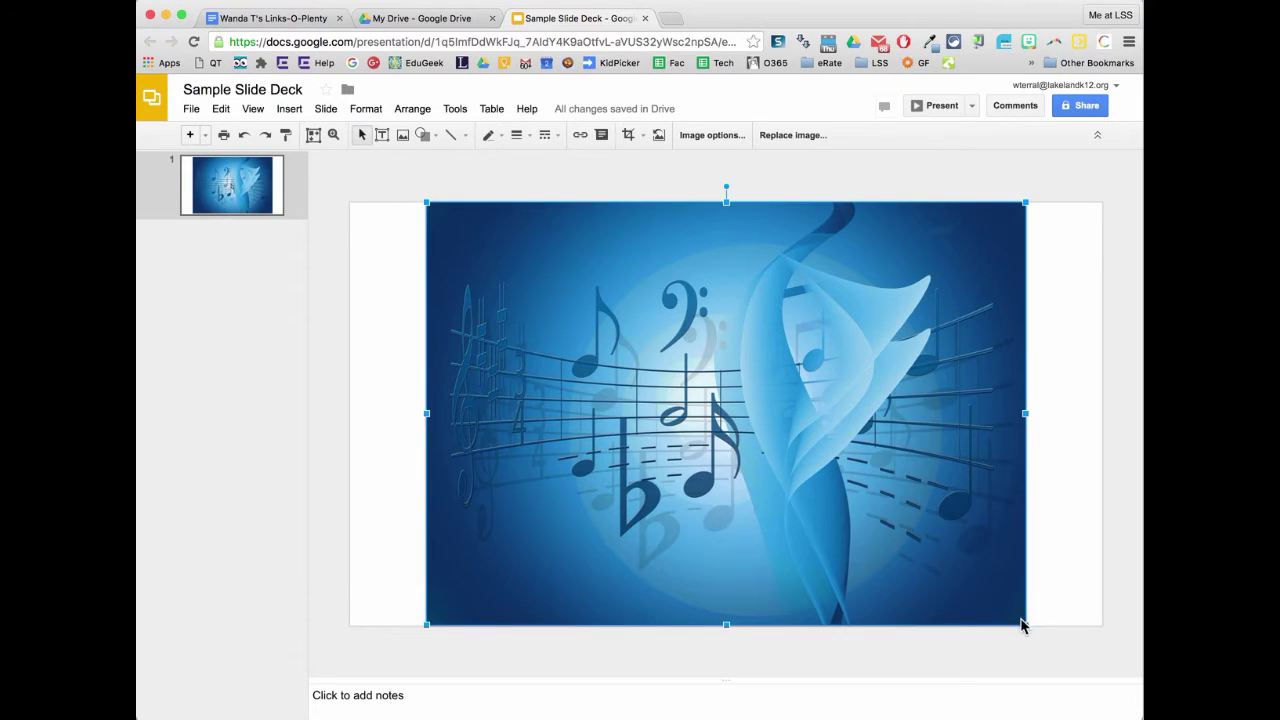
pyautogui.moveTo(1021, 622); pyautogui.dragTo(966, 591)
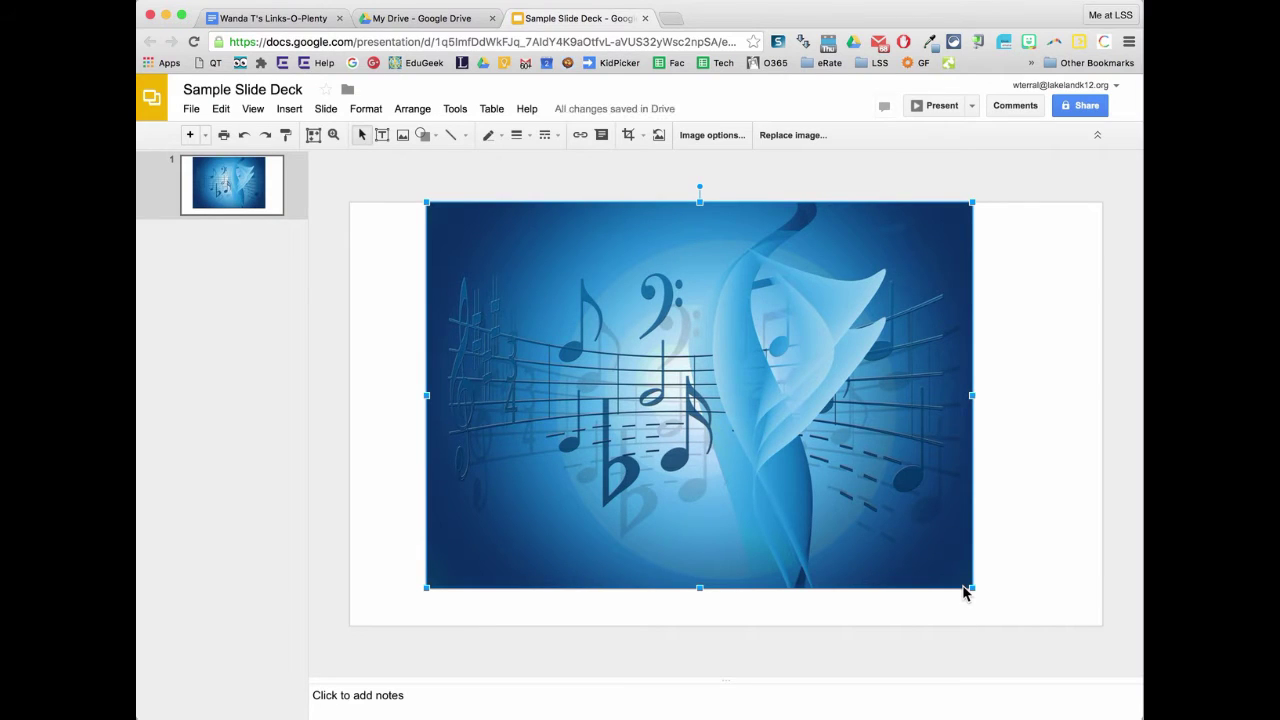
pyautogui.moveTo(970, 590); pyautogui.dragTo(1030, 622)
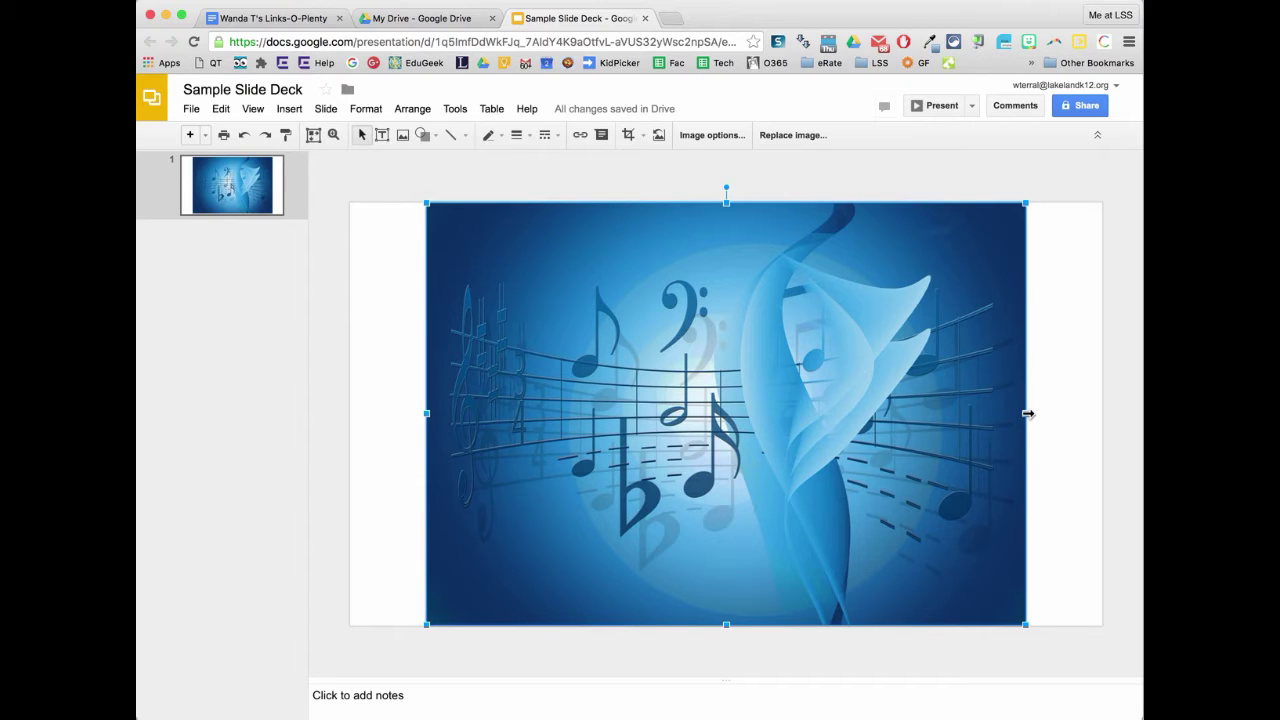
# Stretch the blue music image horizontally to both side edges so it fills the entire slide, and deselect it
pyautogui.moveTo(1028, 413); pyautogui.dragTo(1101, 438)
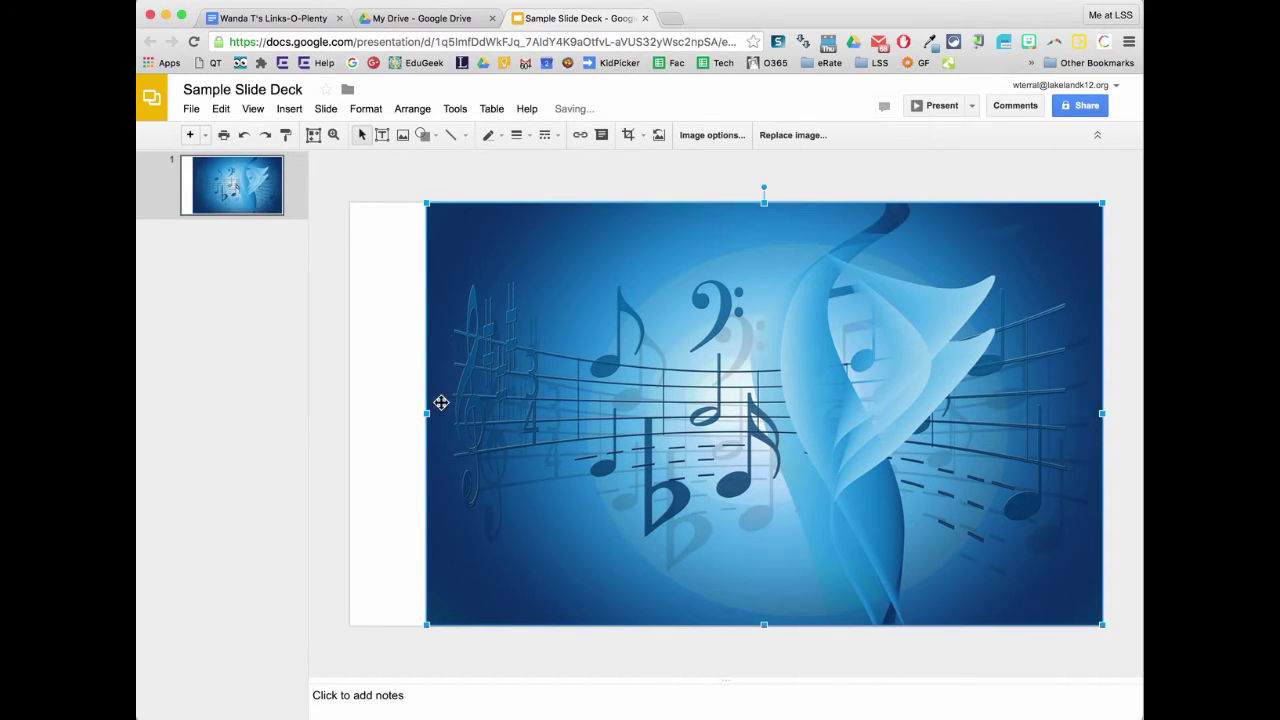
pyautogui.moveTo(427, 413); pyautogui.dragTo(349, 403)
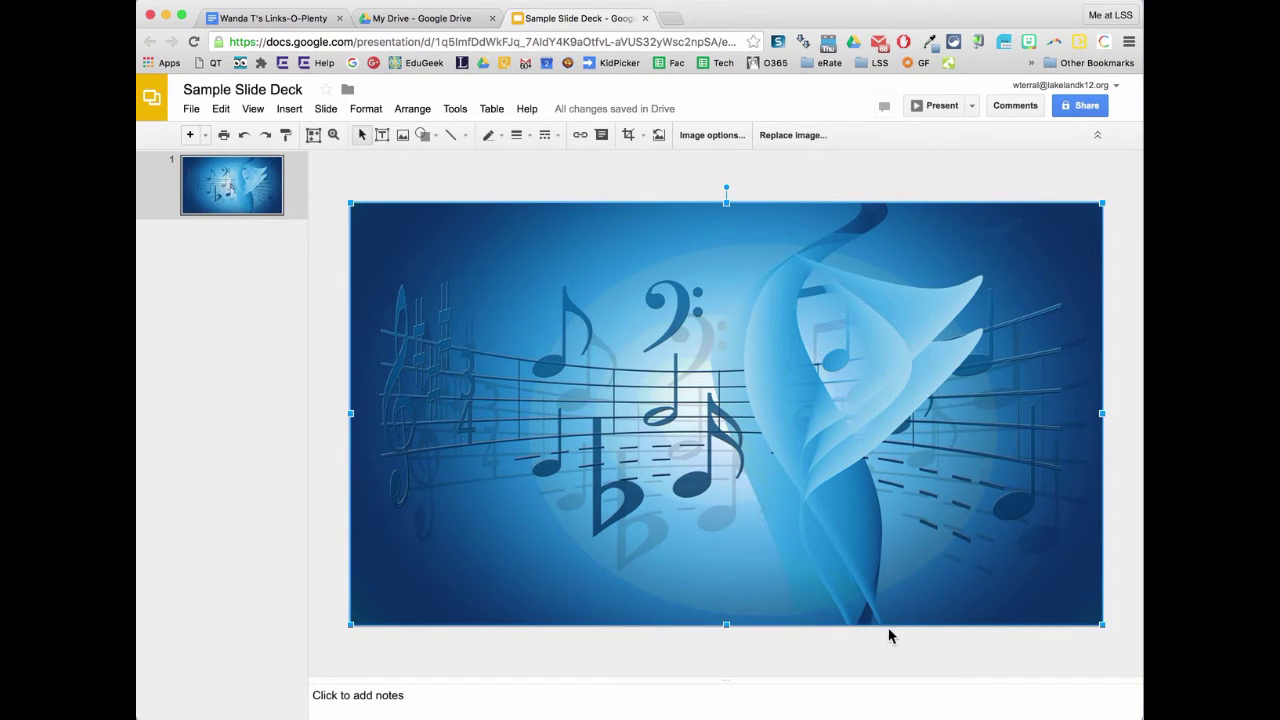
pyautogui.click(885, 665)
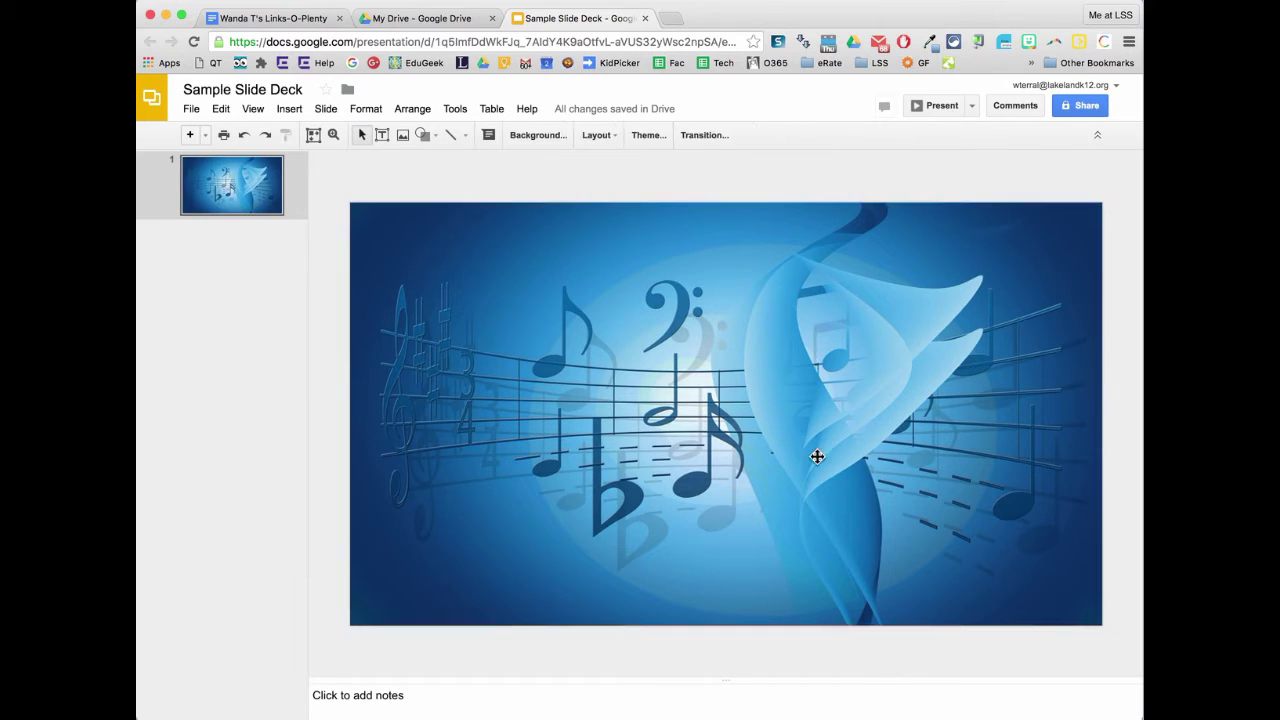
# Add a text box reading "Winter Concert" in the upper-left area of the slide, over the music image, and deselect it
pyautogui.click(378, 139)
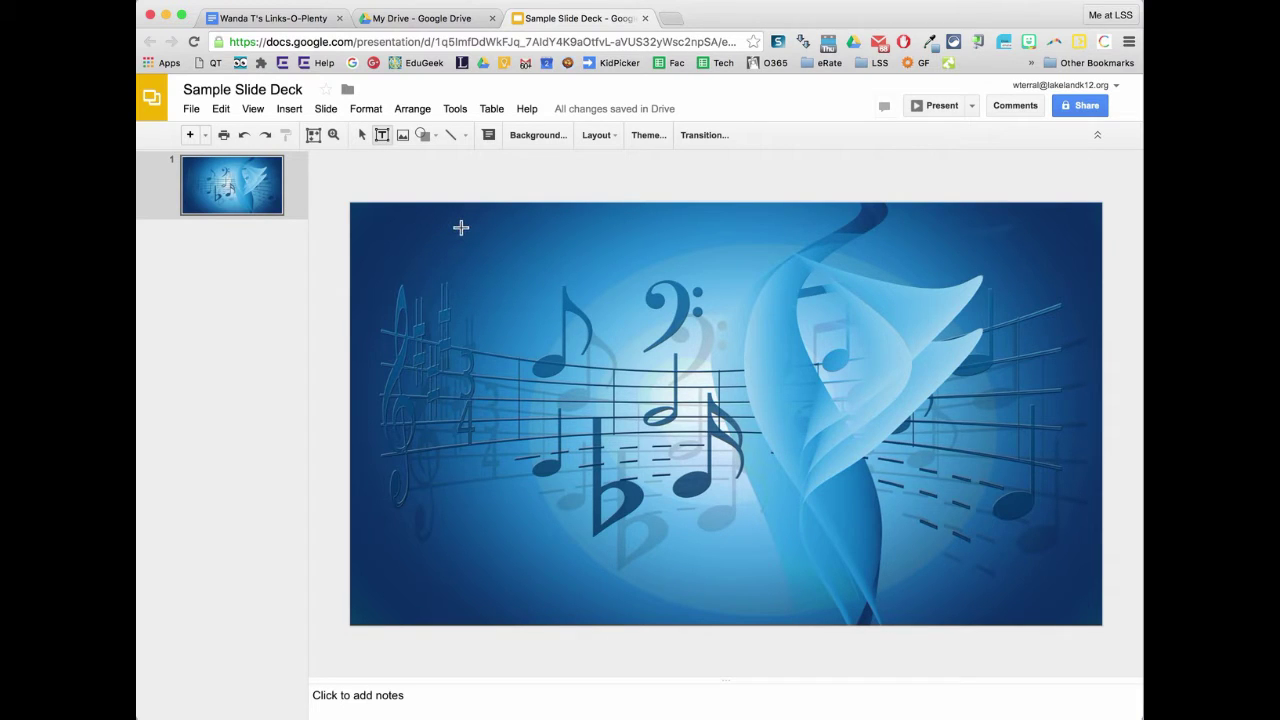
pyautogui.moveTo(441, 215); pyautogui.dragTo(651, 297)
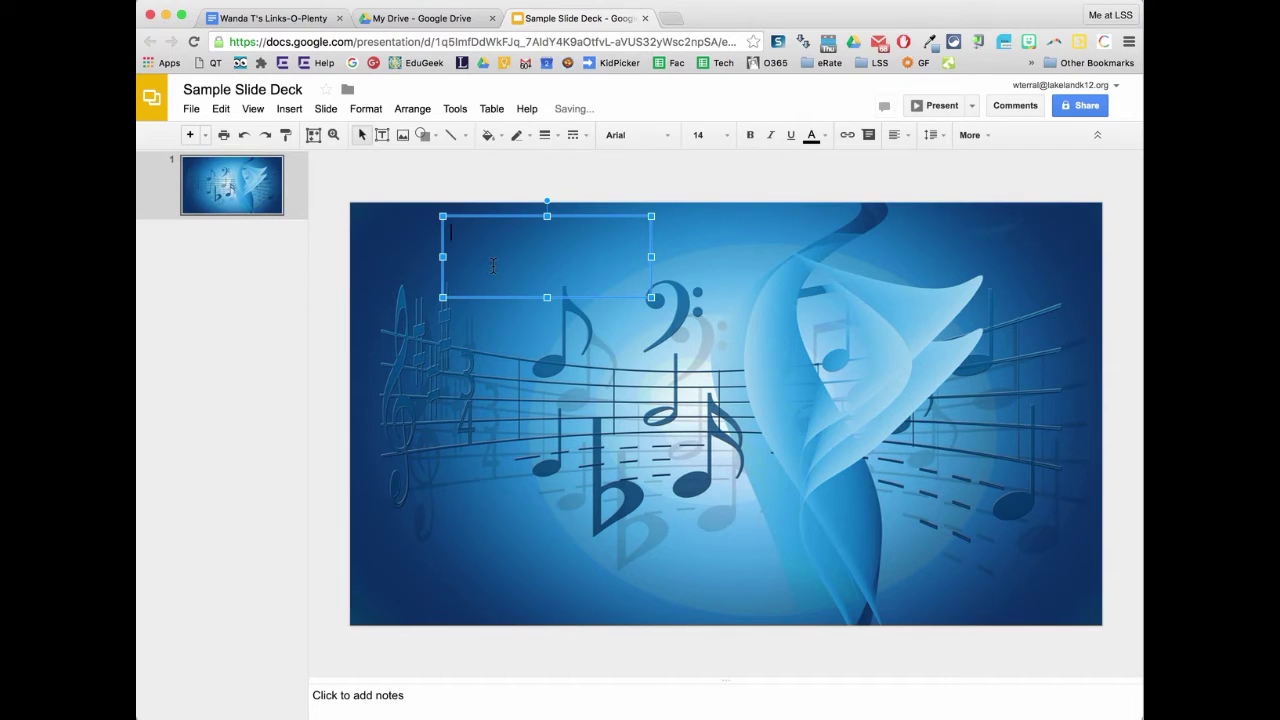
pyautogui.write('Winter Concert')
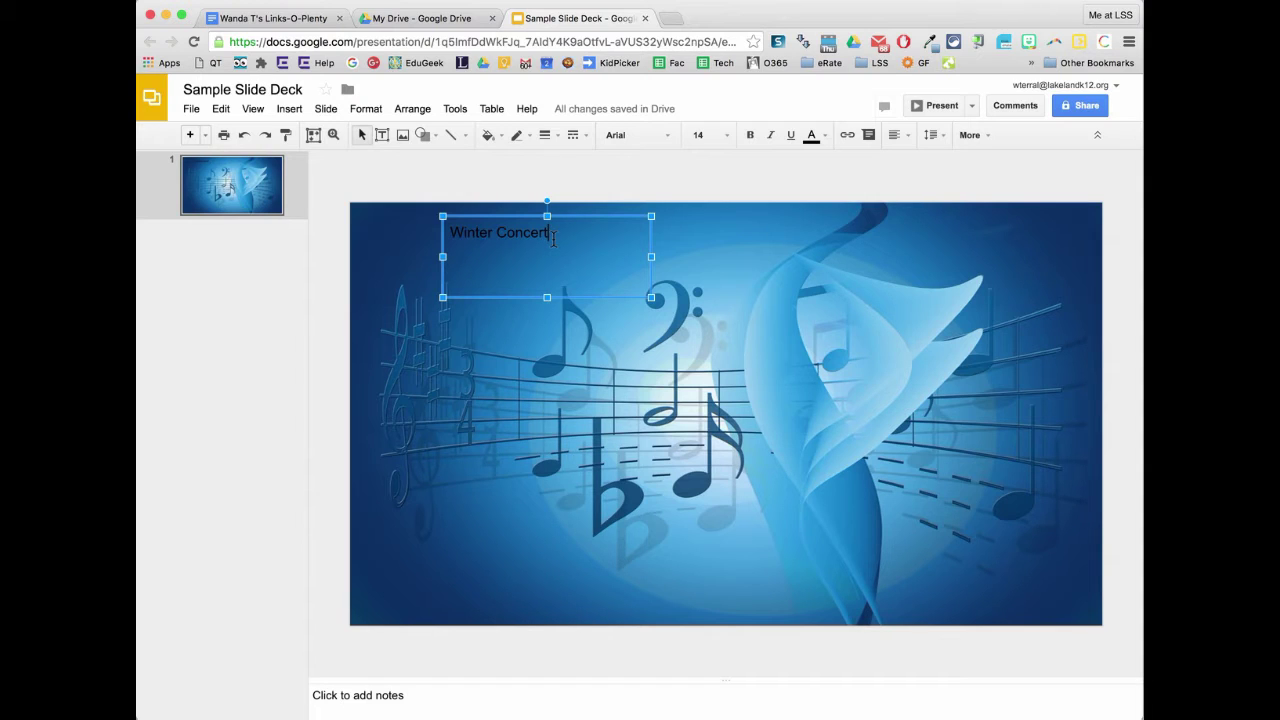
pyautogui.click(396, 180)
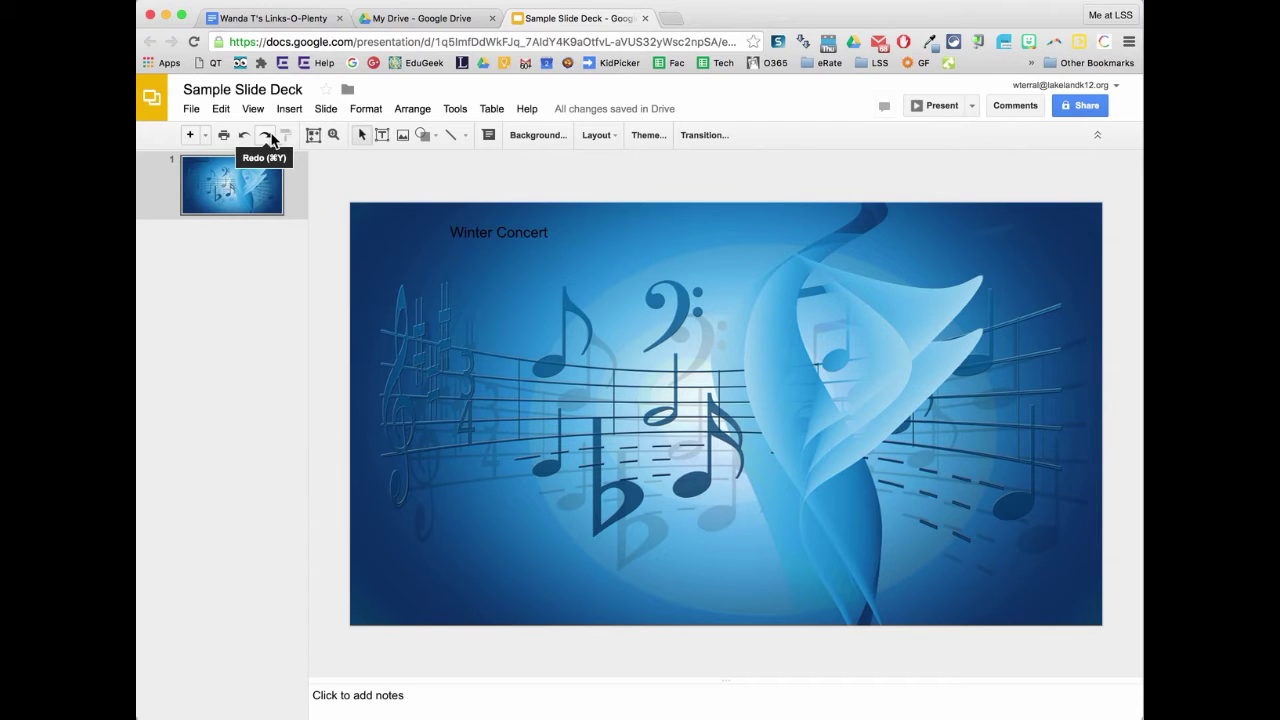
pyautogui.click(532, 267)
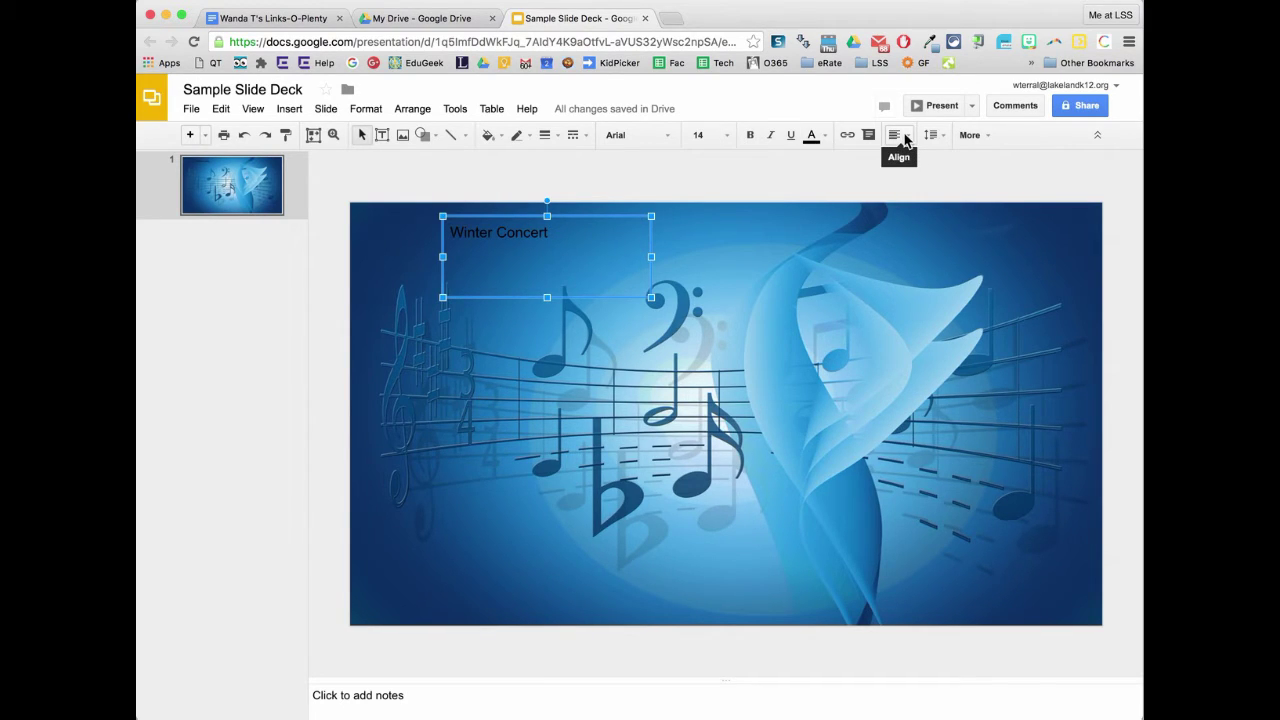
pyautogui.click(938, 136)
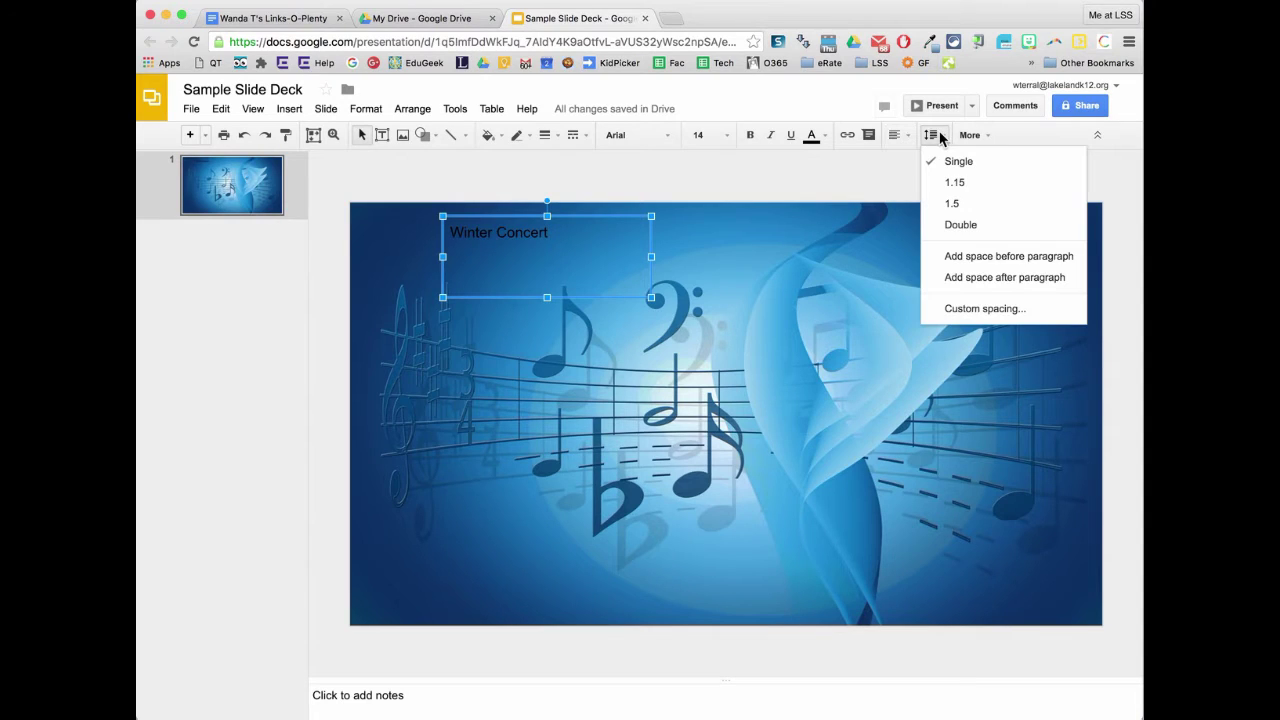
pyautogui.click(983, 135)
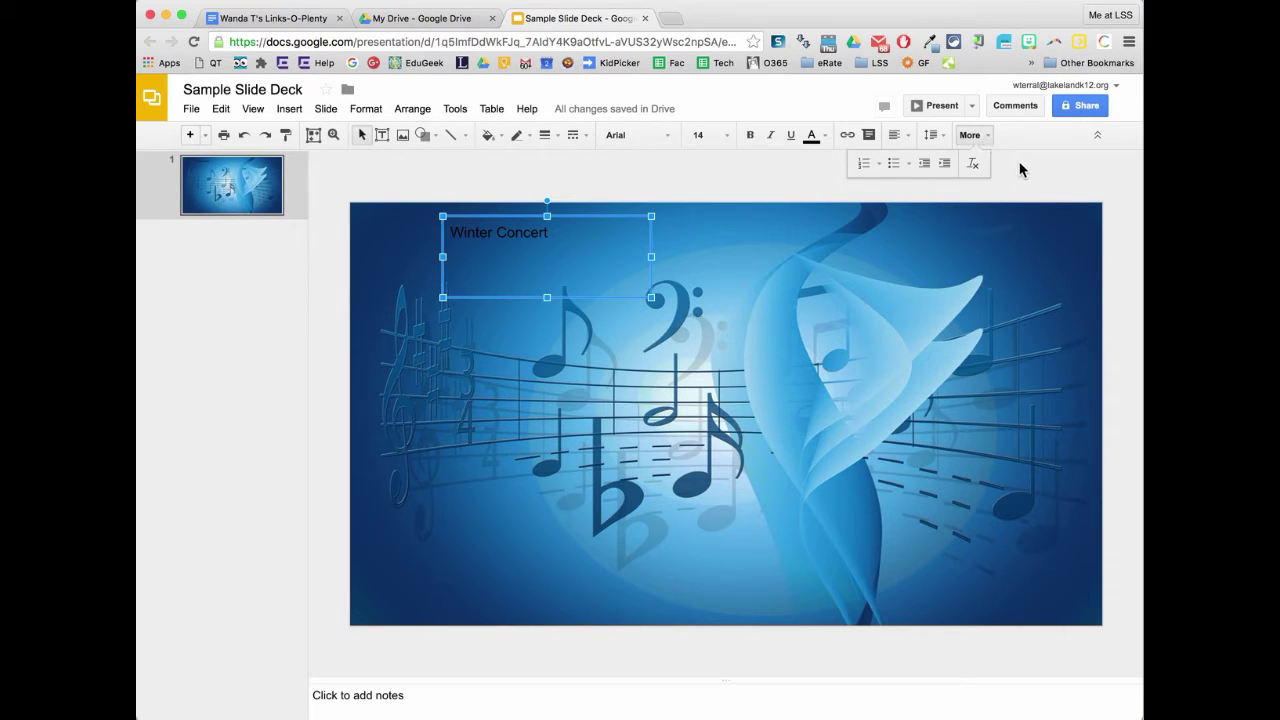
pyautogui.click(1021, 162)
# Set the font size of the "Winter Concert" text to 24
pyautogui.click(546, 234)
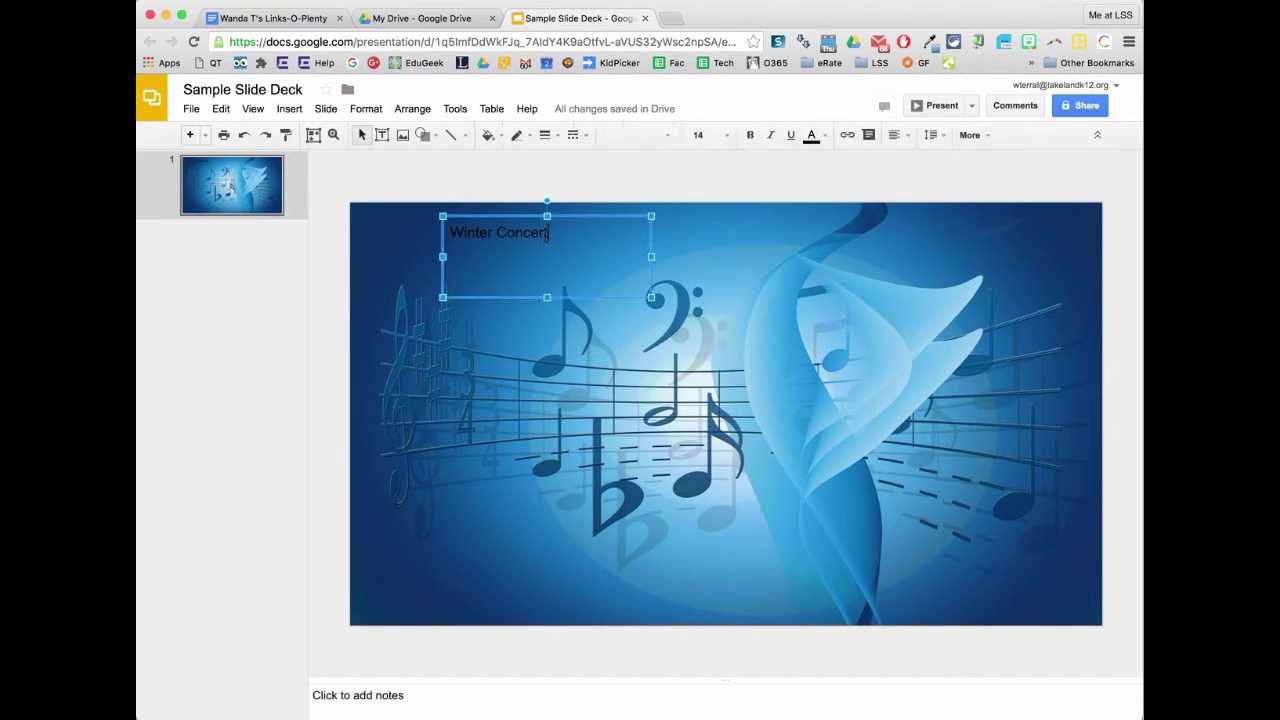
pyautogui.moveTo(546, 234); pyautogui.dragTo(429, 231)
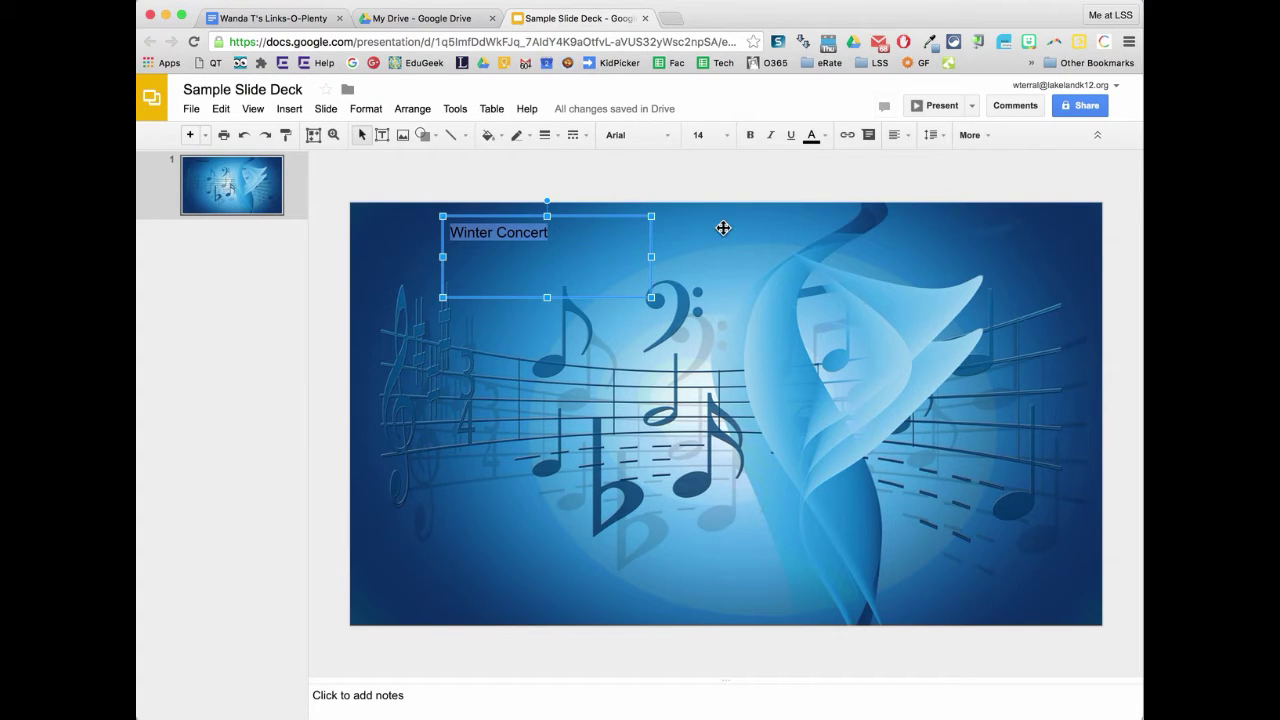
pyautogui.click(727, 135)
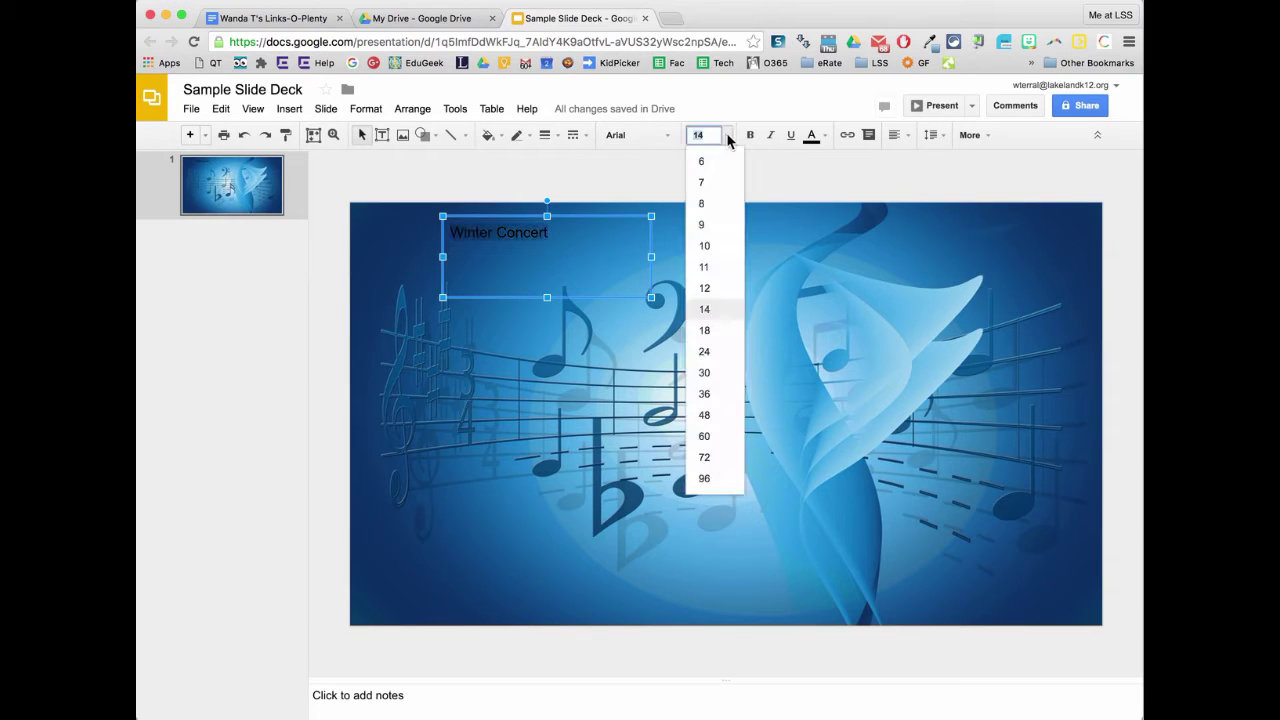
pyautogui.click(705, 352)
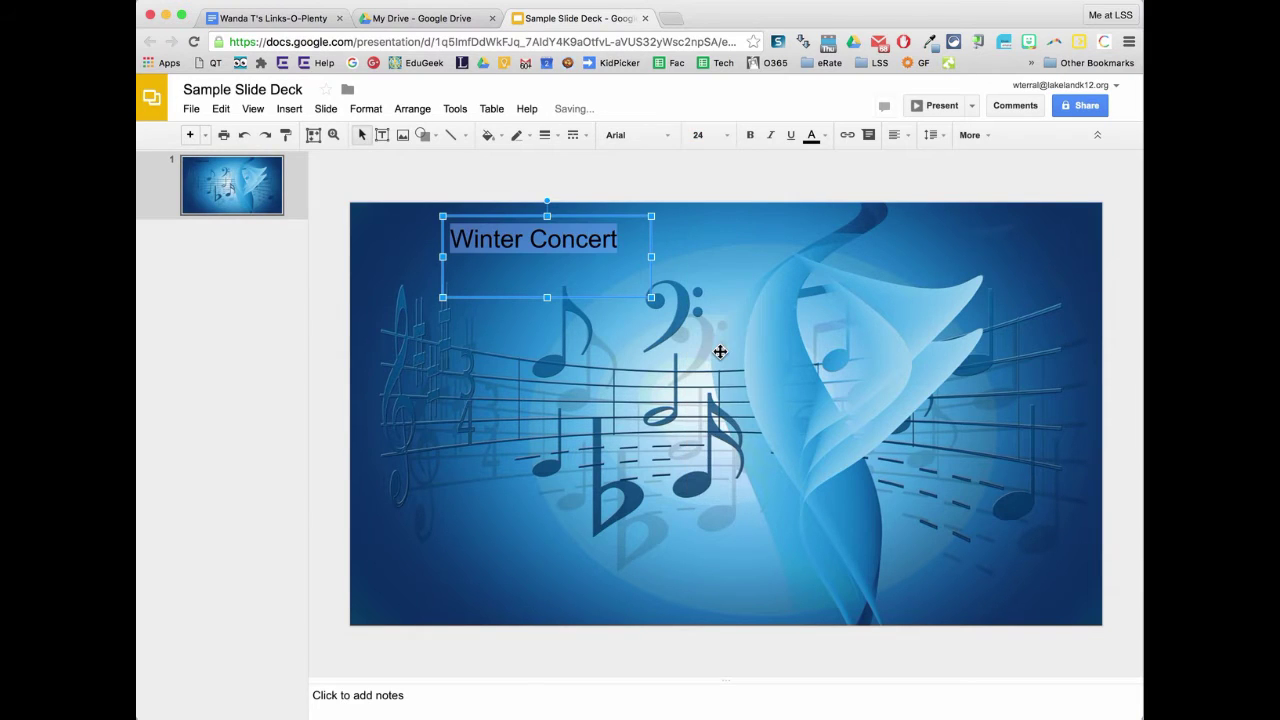
# Open the collection of additional fonts for the "Winter Concert" text and filter the list to Display fonts
pyautogui.click(670, 141)
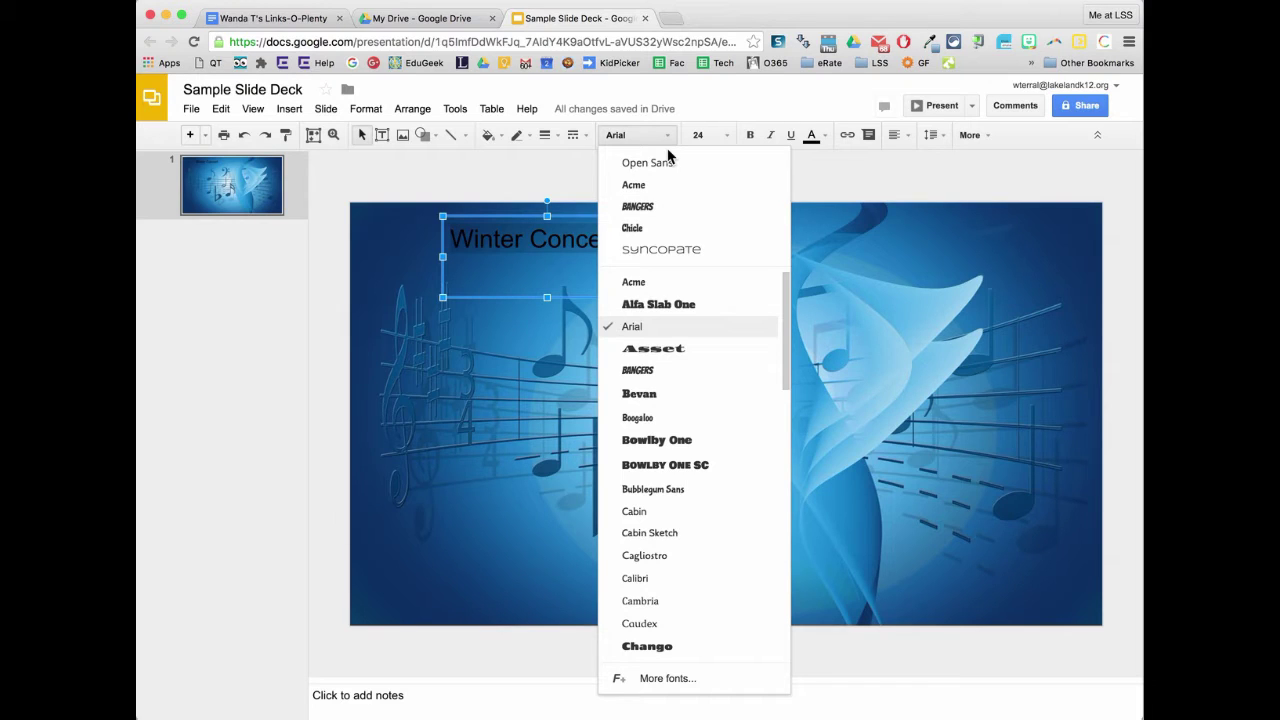
pyautogui.scroll(-3, 737, 343)
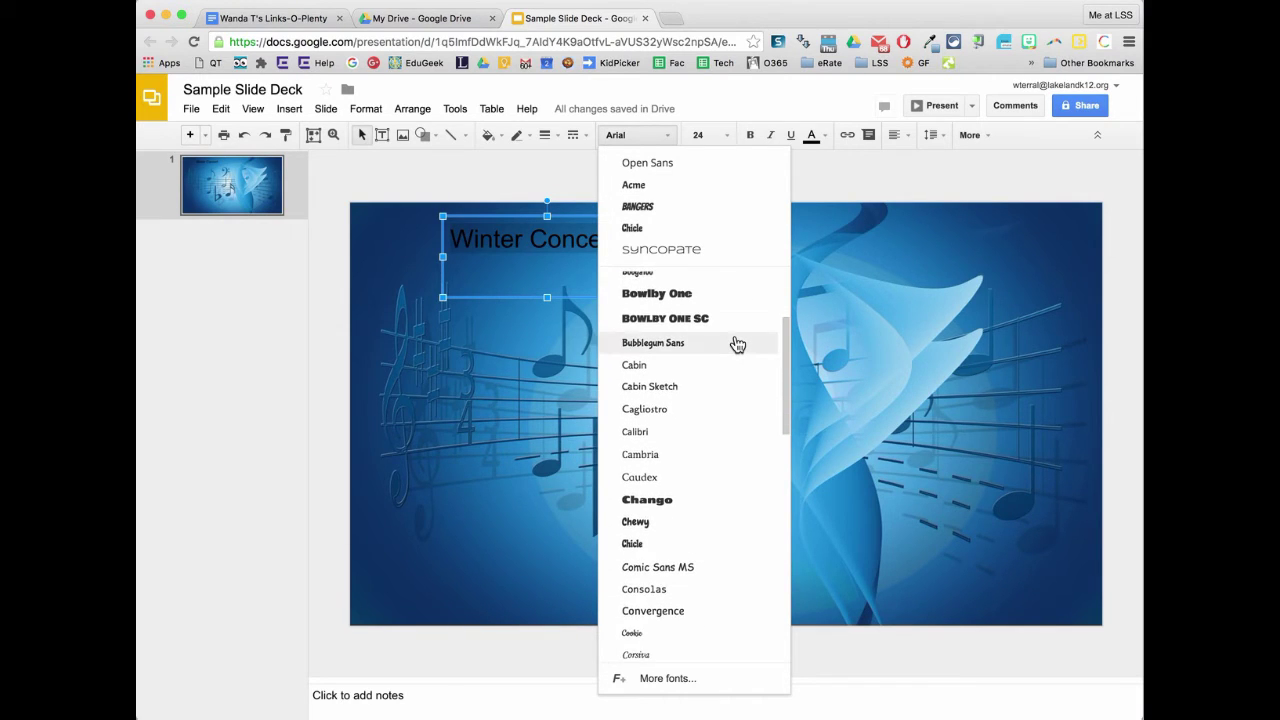
pyautogui.scroll(-1, 660, 600)
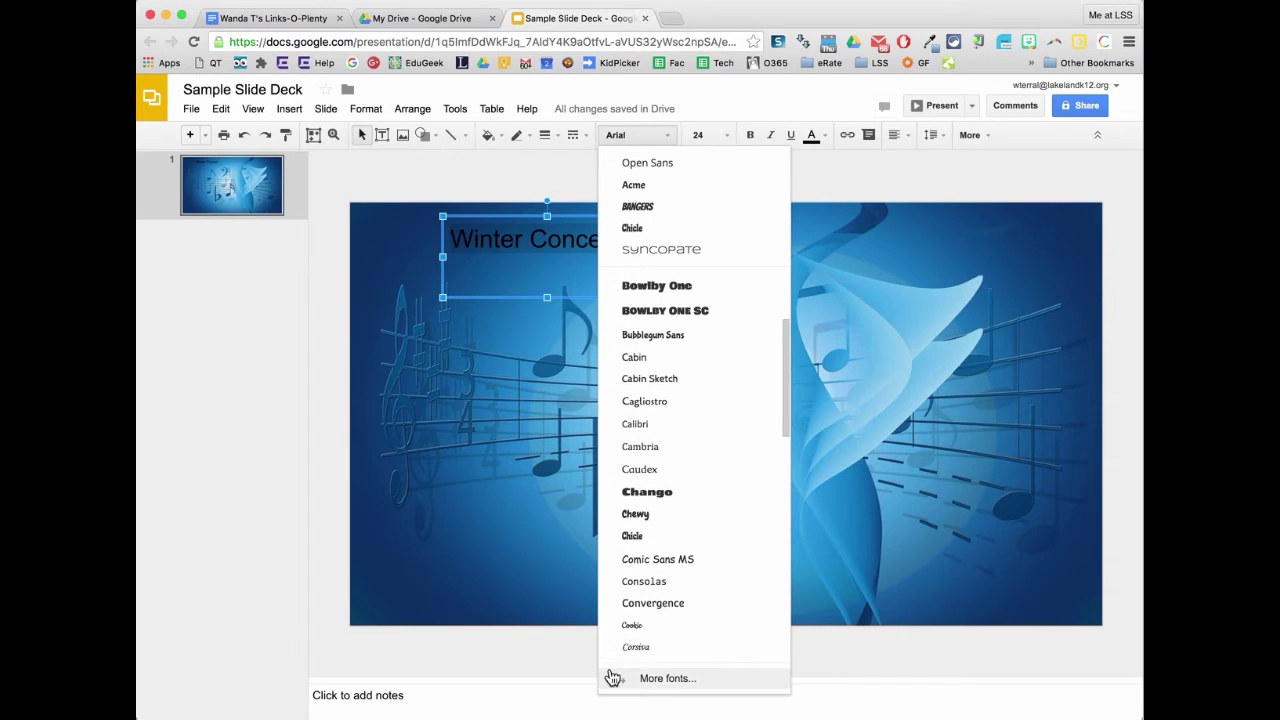
pyautogui.click(675, 684)
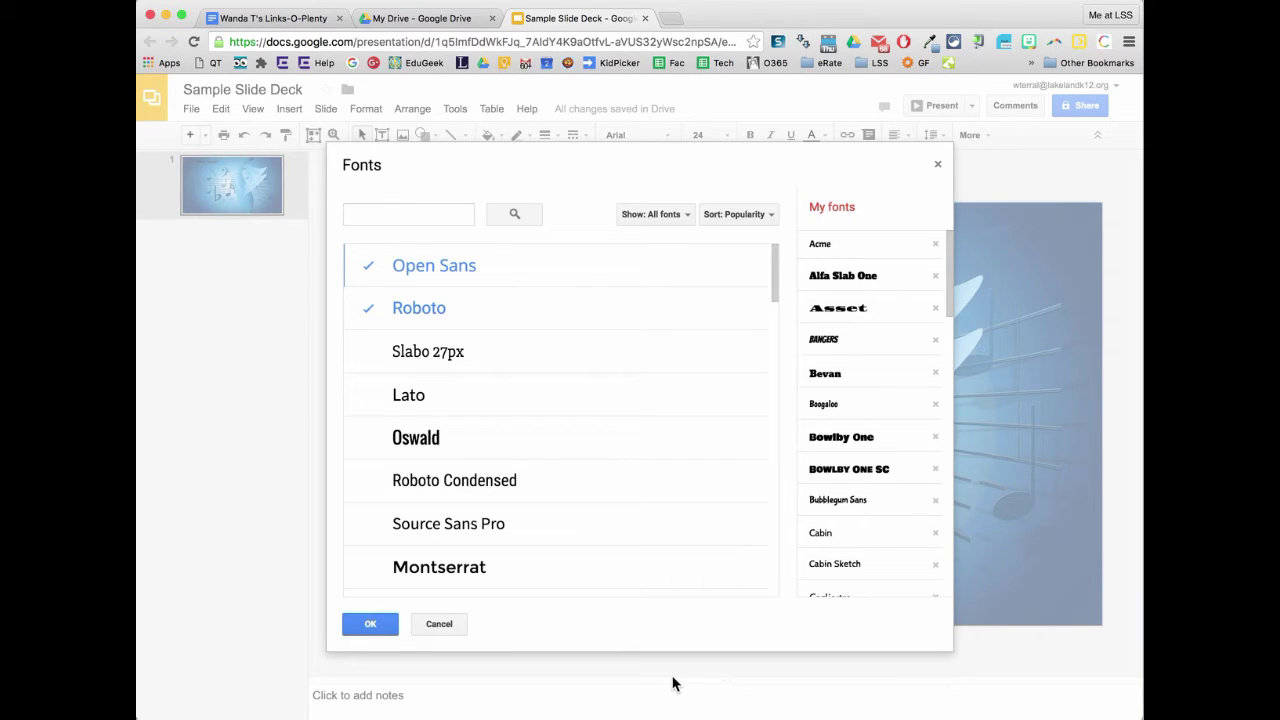
pyautogui.scroll(-3, 580, 334)
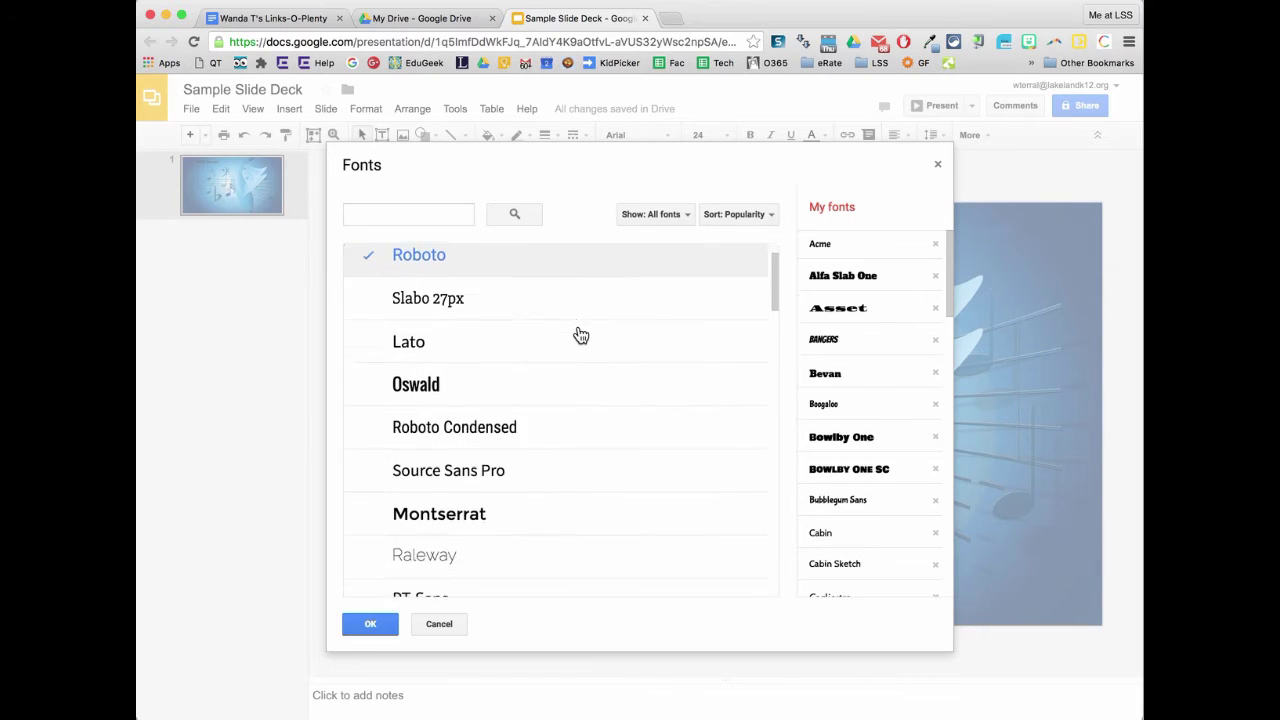
pyautogui.scroll(-5, 580, 334)
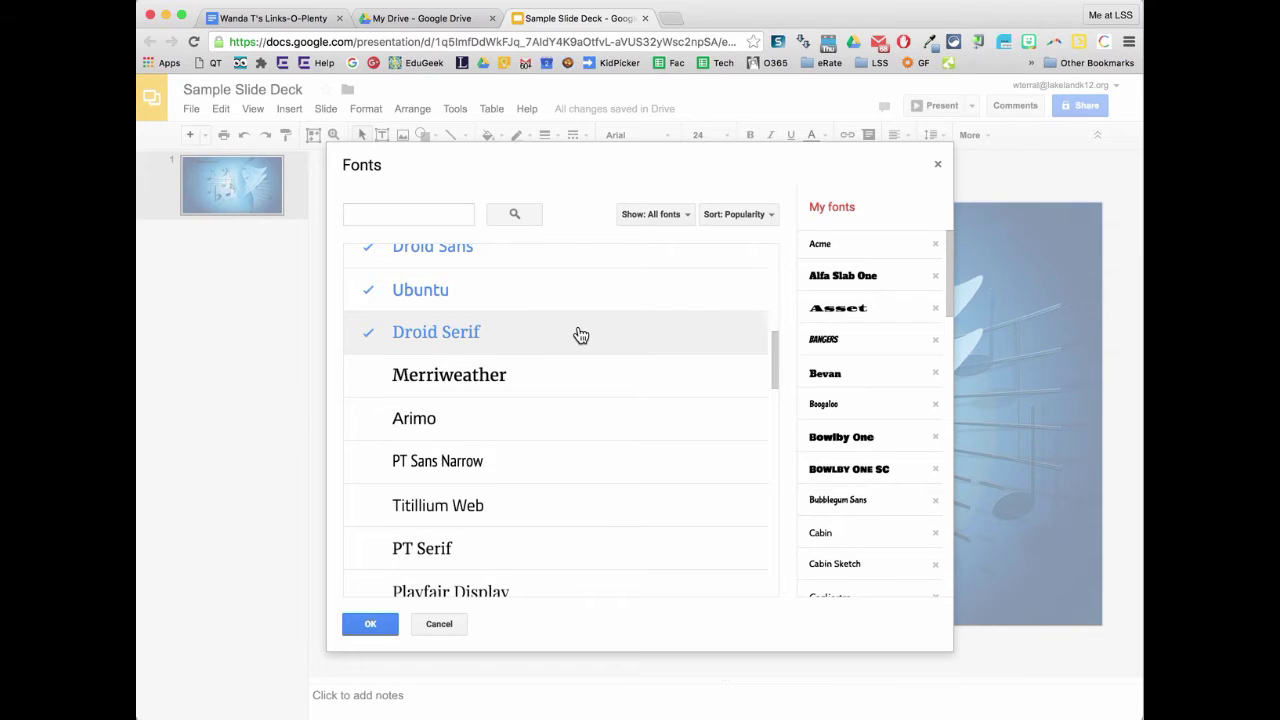
pyautogui.scroll(-8, 580, 334)
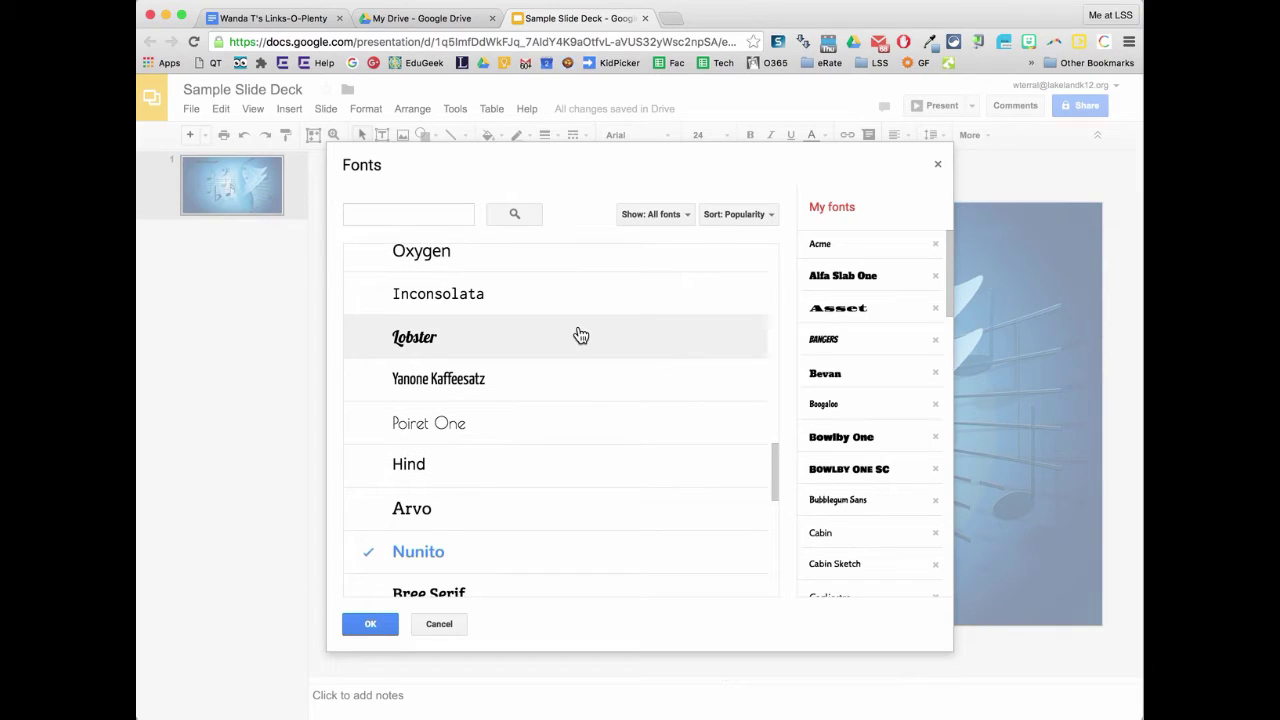
pyautogui.scroll(-1, 580, 334)
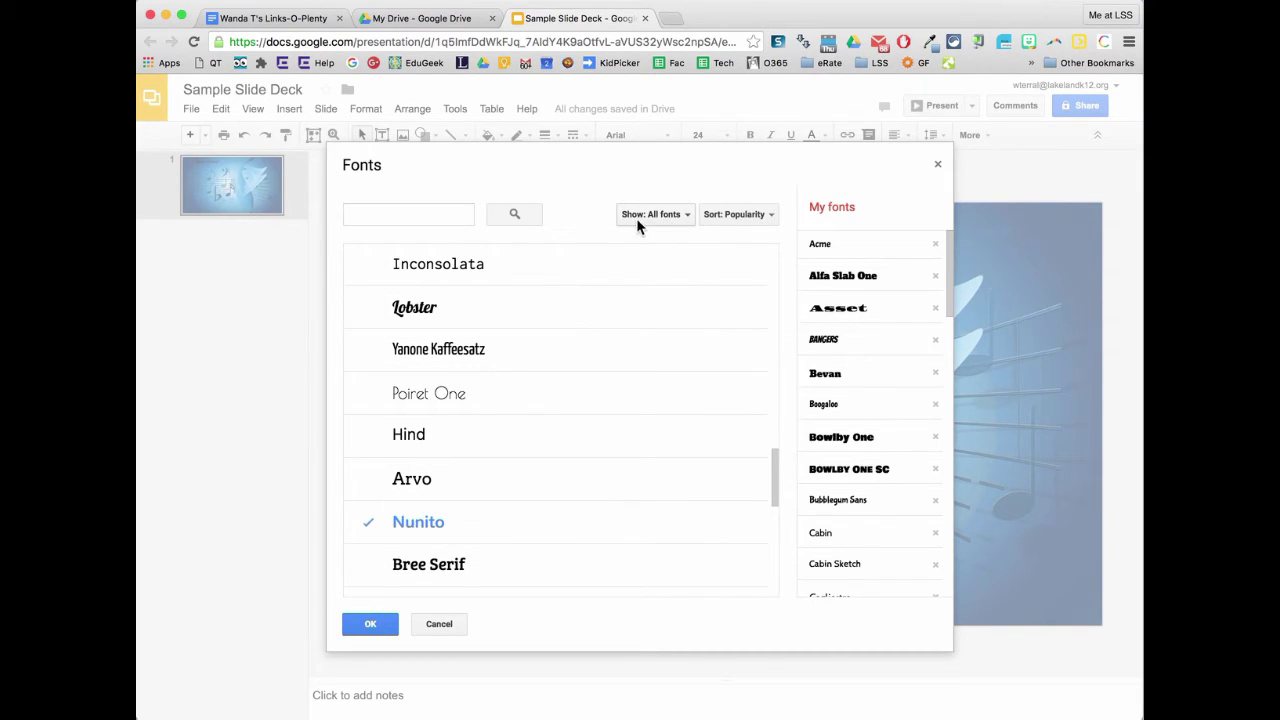
pyautogui.click(678, 214)
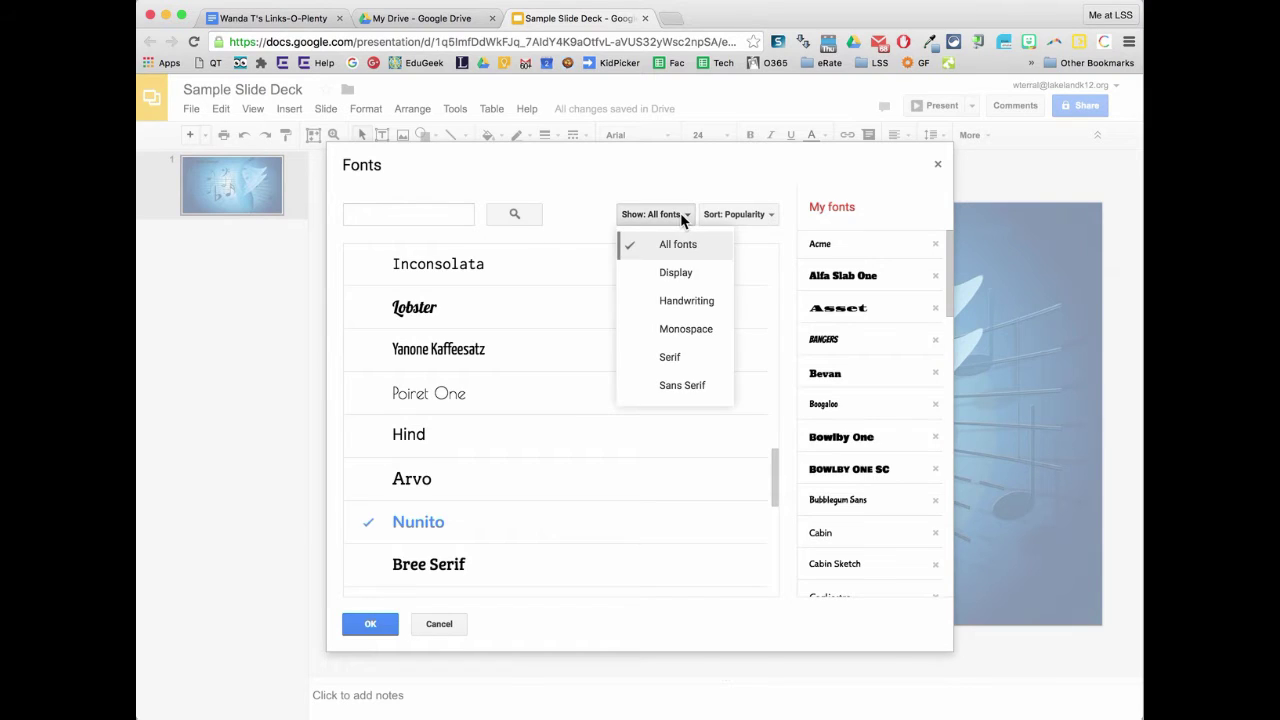
pyautogui.click(681, 276)
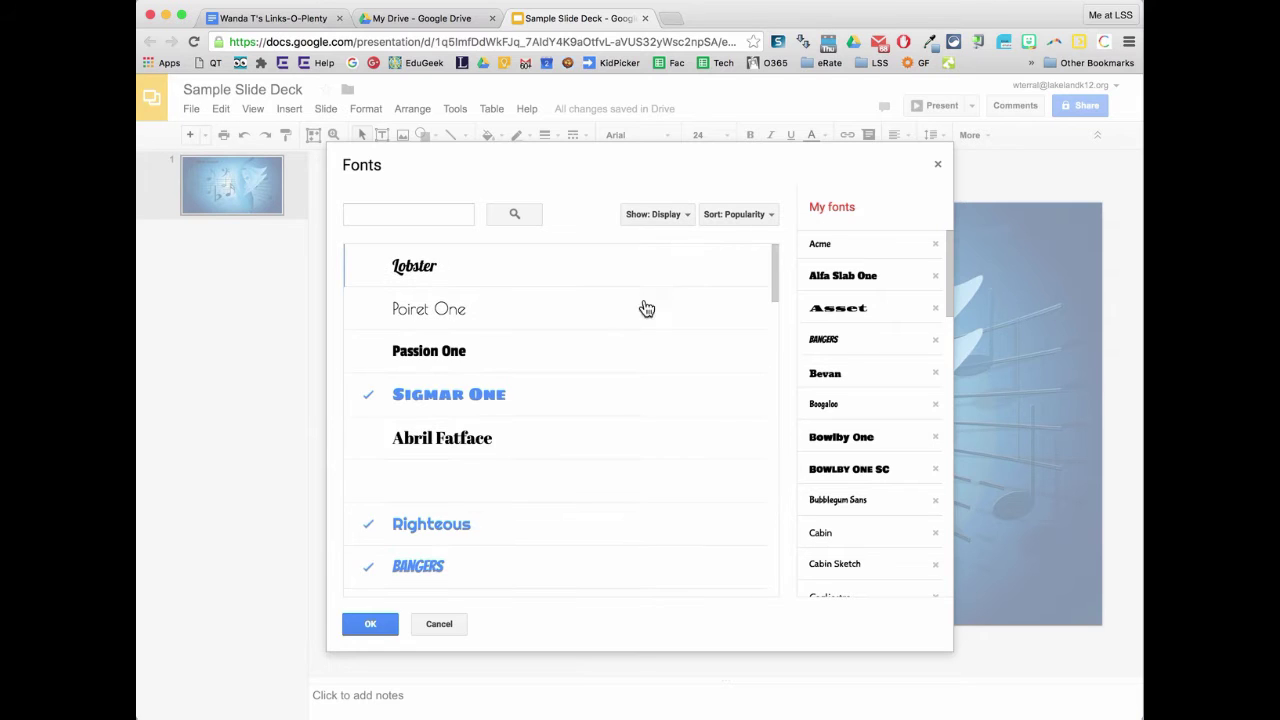
# Browse the Display fonts, add Oregano, Nova Square and Allan to the personal font list, and confirm the selection
pyautogui.scroll(-1, 623, 318)
pyautogui.scroll(-8, 623, 318)
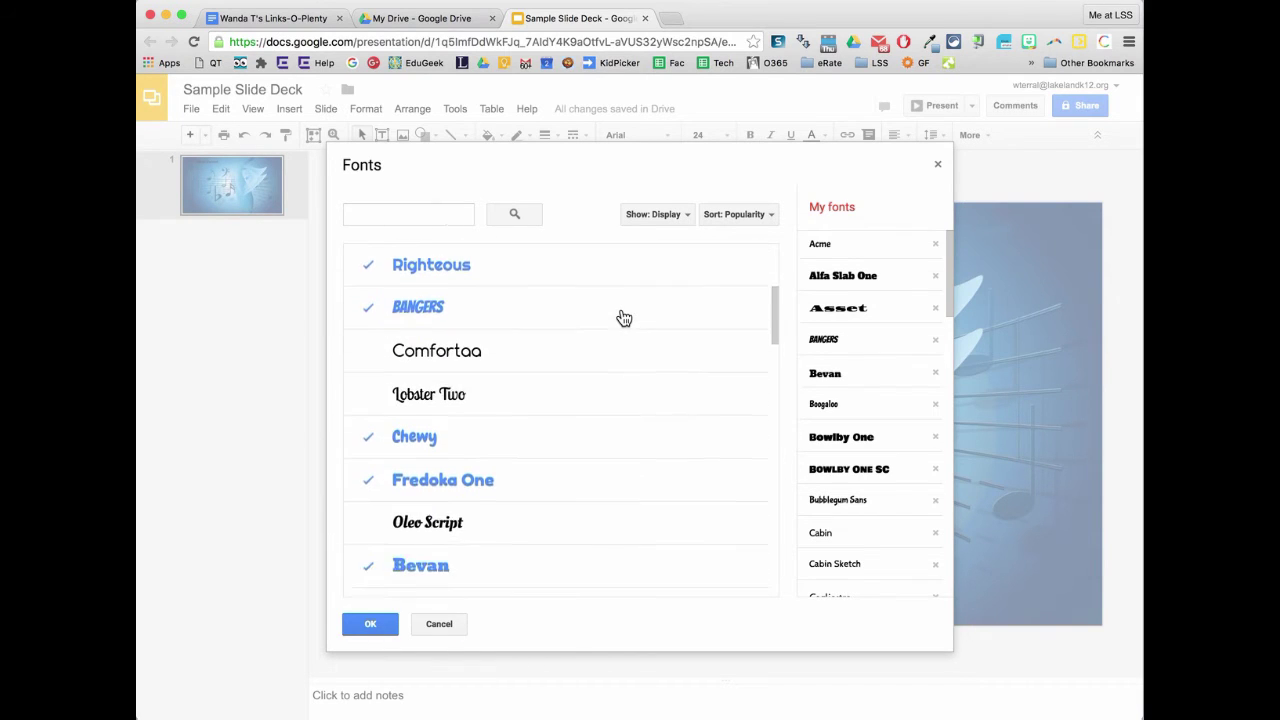
pyautogui.scroll(-6, 623, 318)
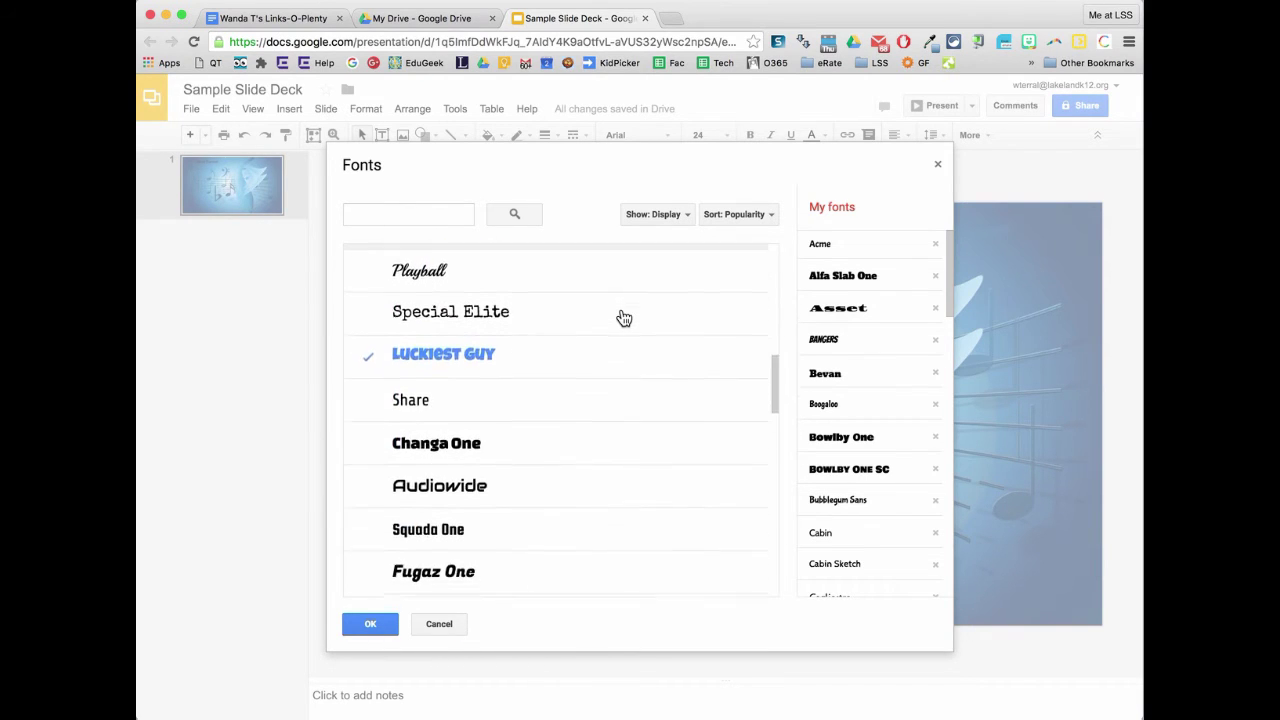
pyautogui.scroll(-5, 623, 318)
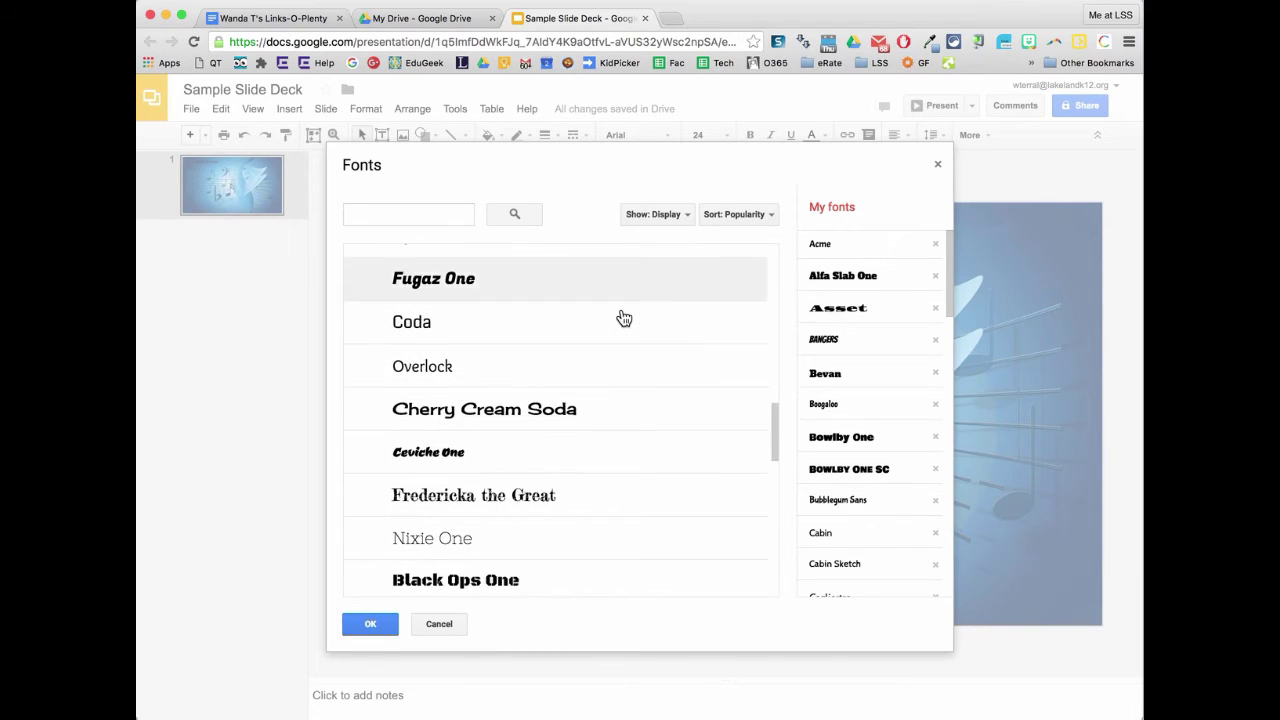
pyautogui.scroll(-4, 623, 318)
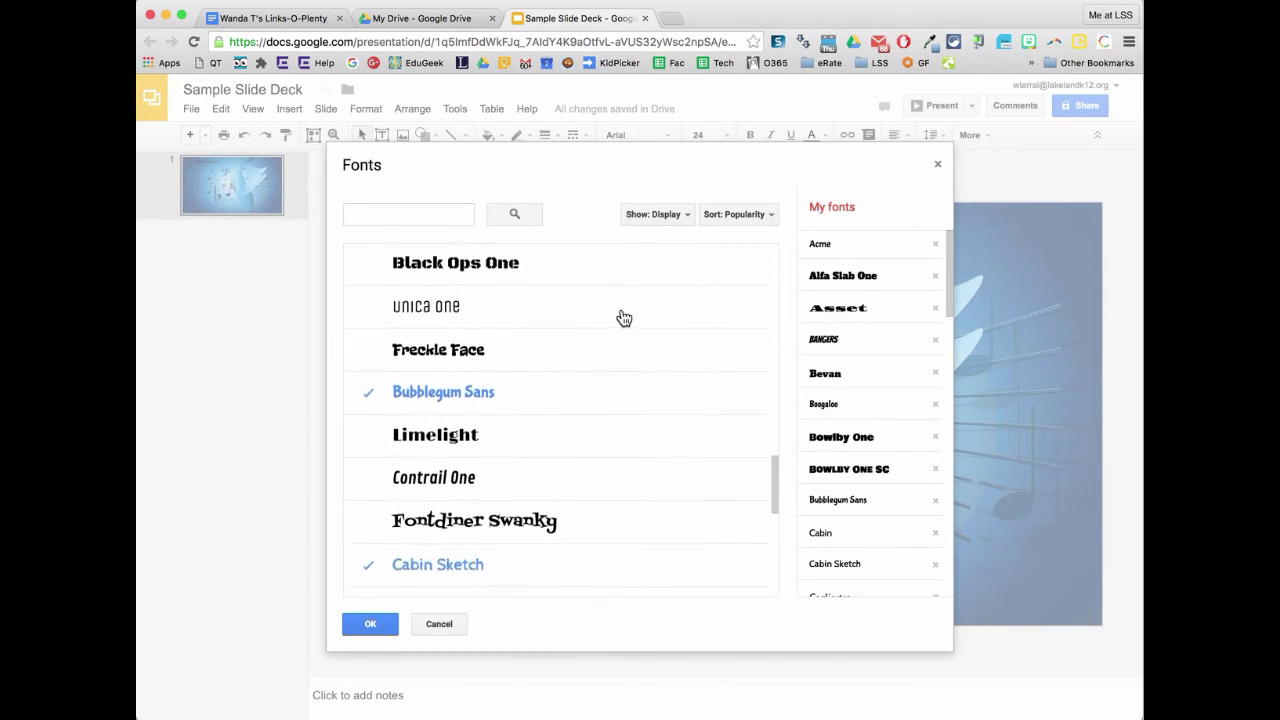
pyautogui.scroll(-3, 623, 318)
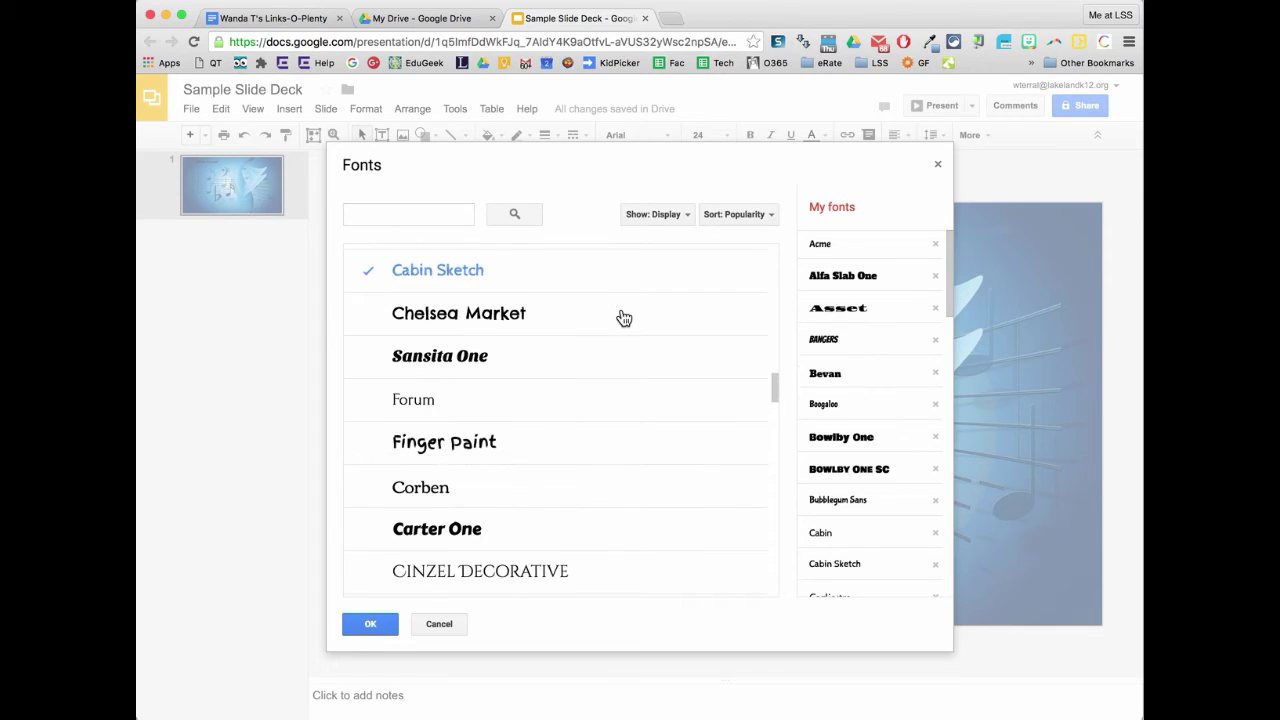
pyautogui.scroll(-4, 623, 318)
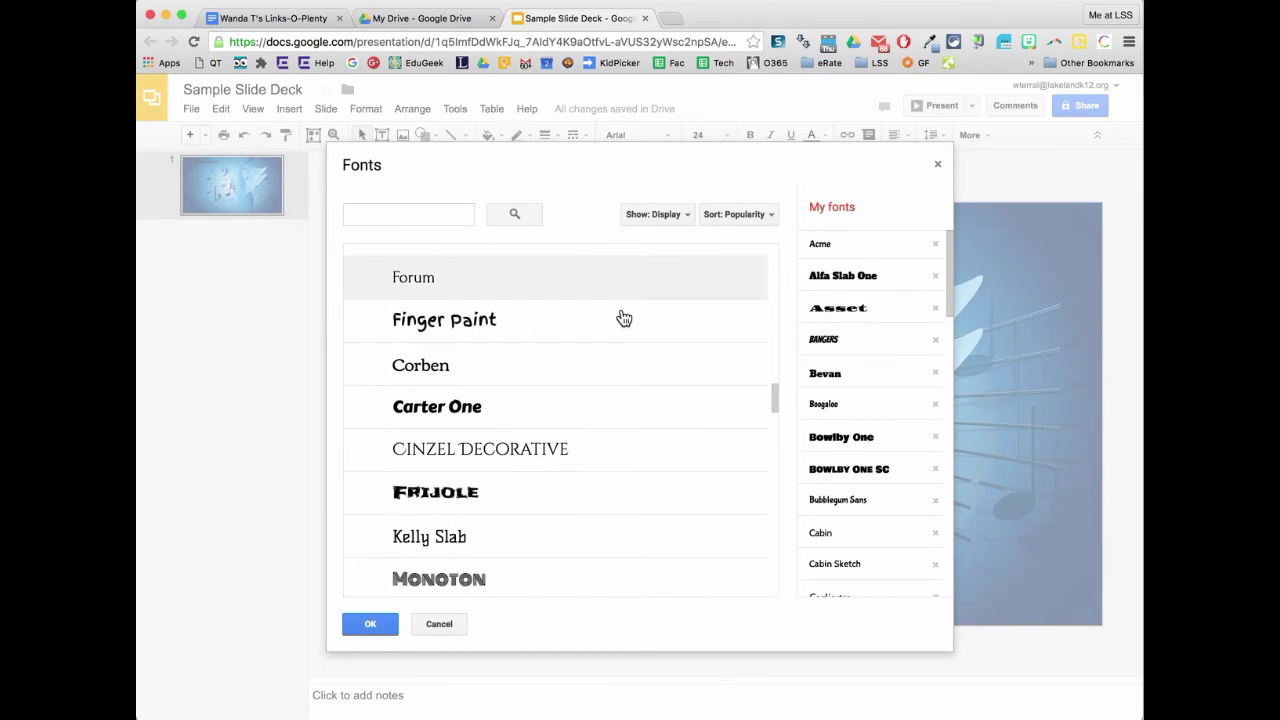
pyautogui.scroll(-3, 623, 318)
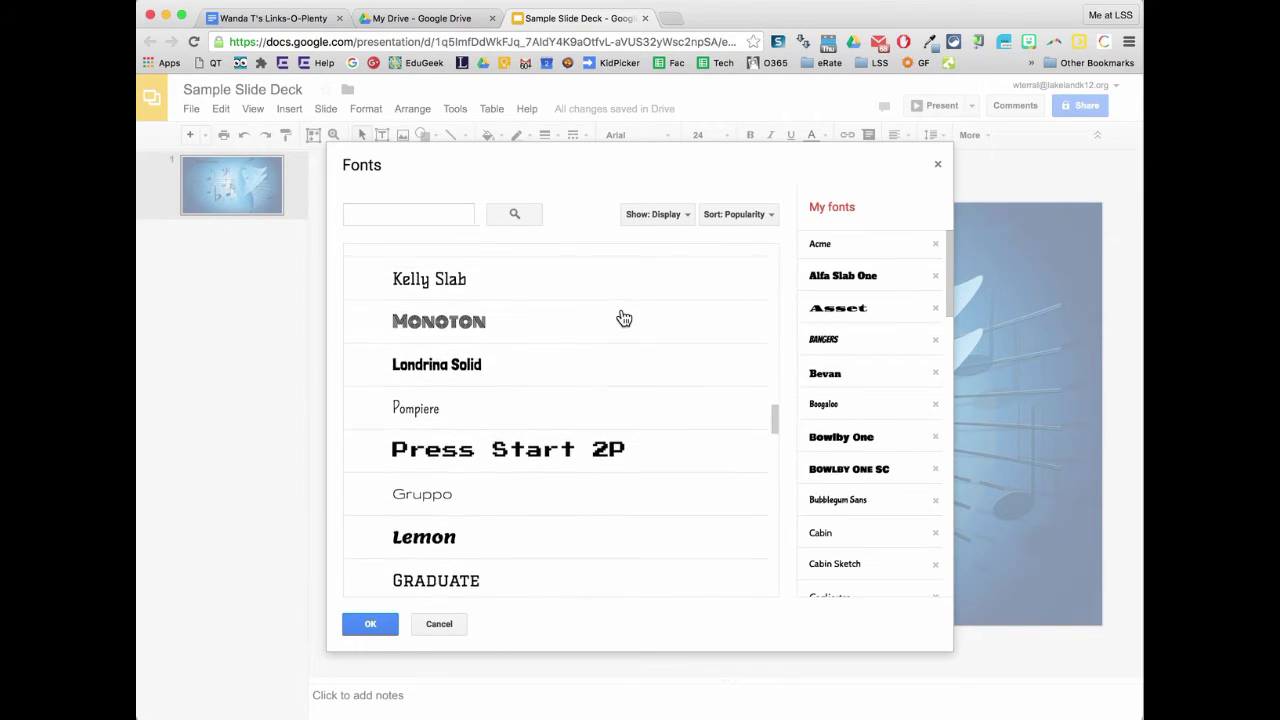
pyautogui.scroll(-4, 623, 318)
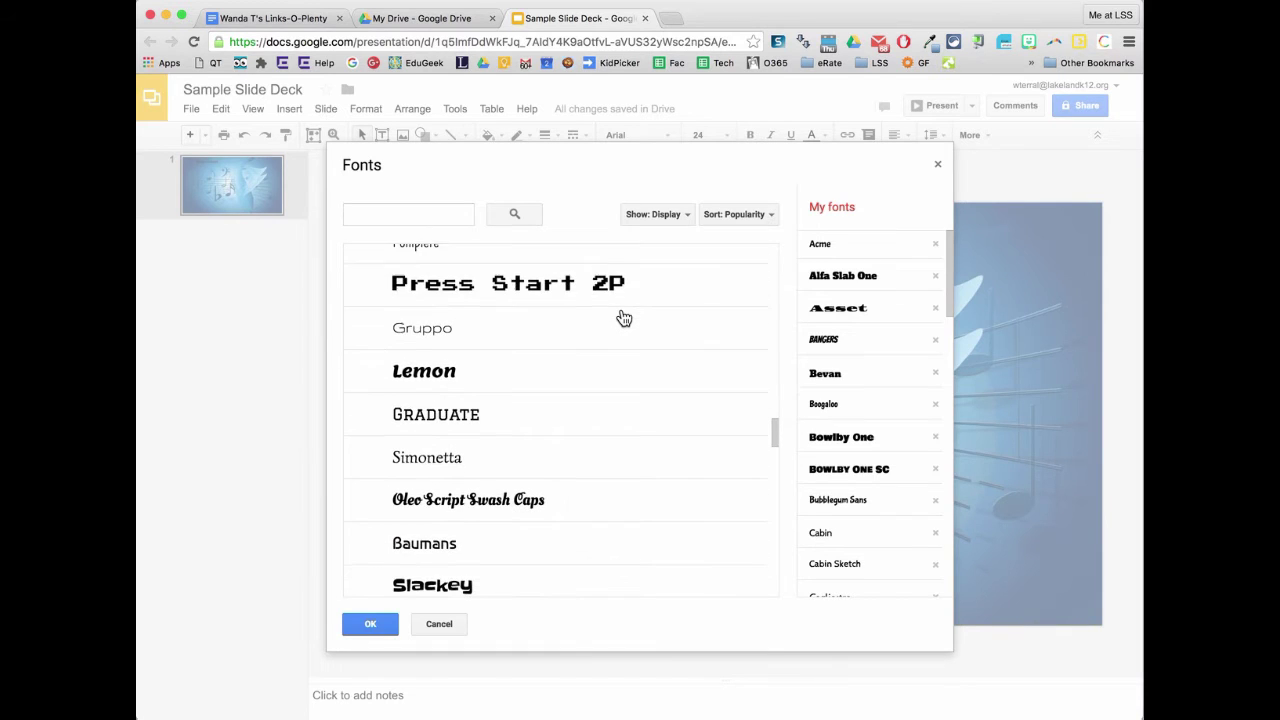
pyautogui.scroll(-4, 623, 318)
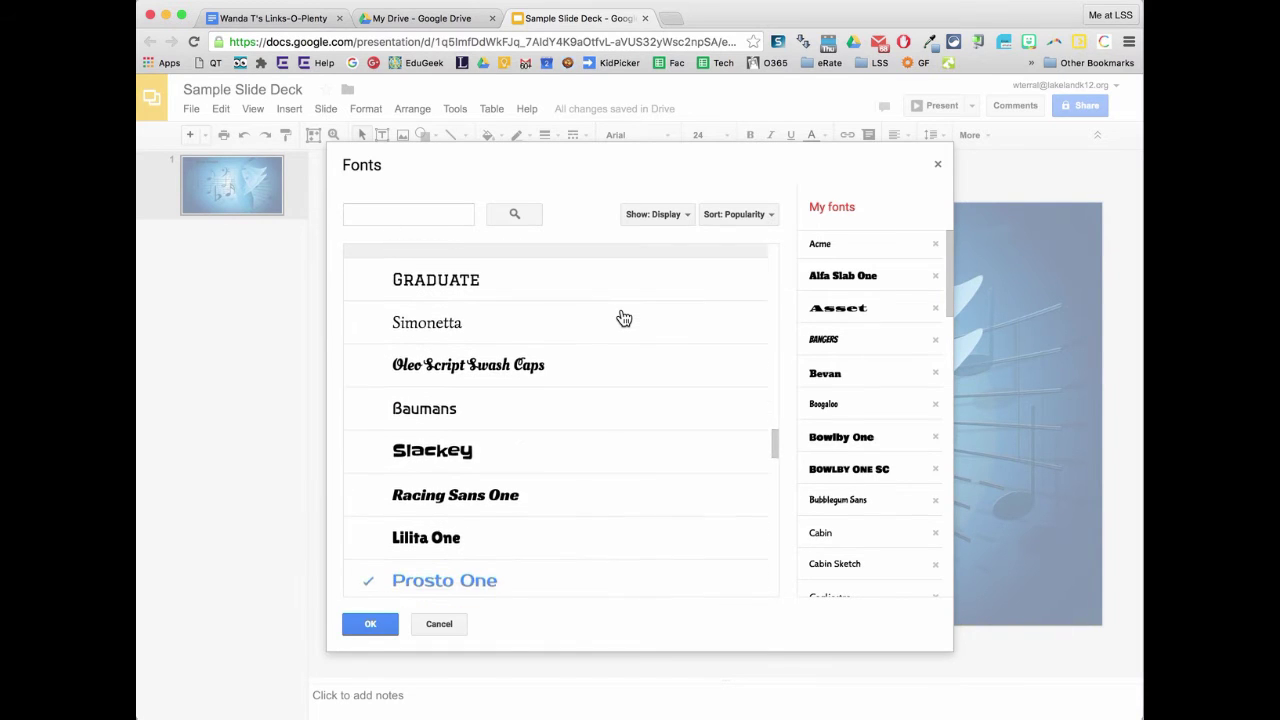
pyautogui.scroll(-4, 623, 318)
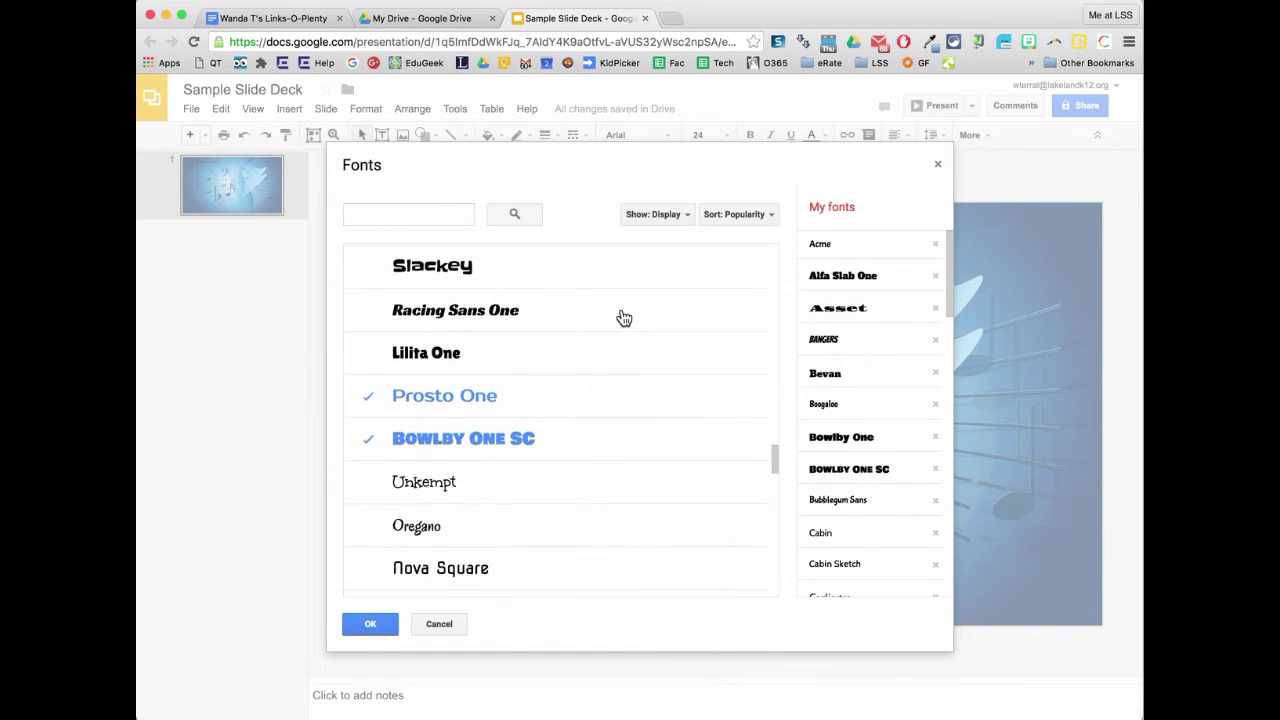
pyautogui.scroll(-4, 623, 318)
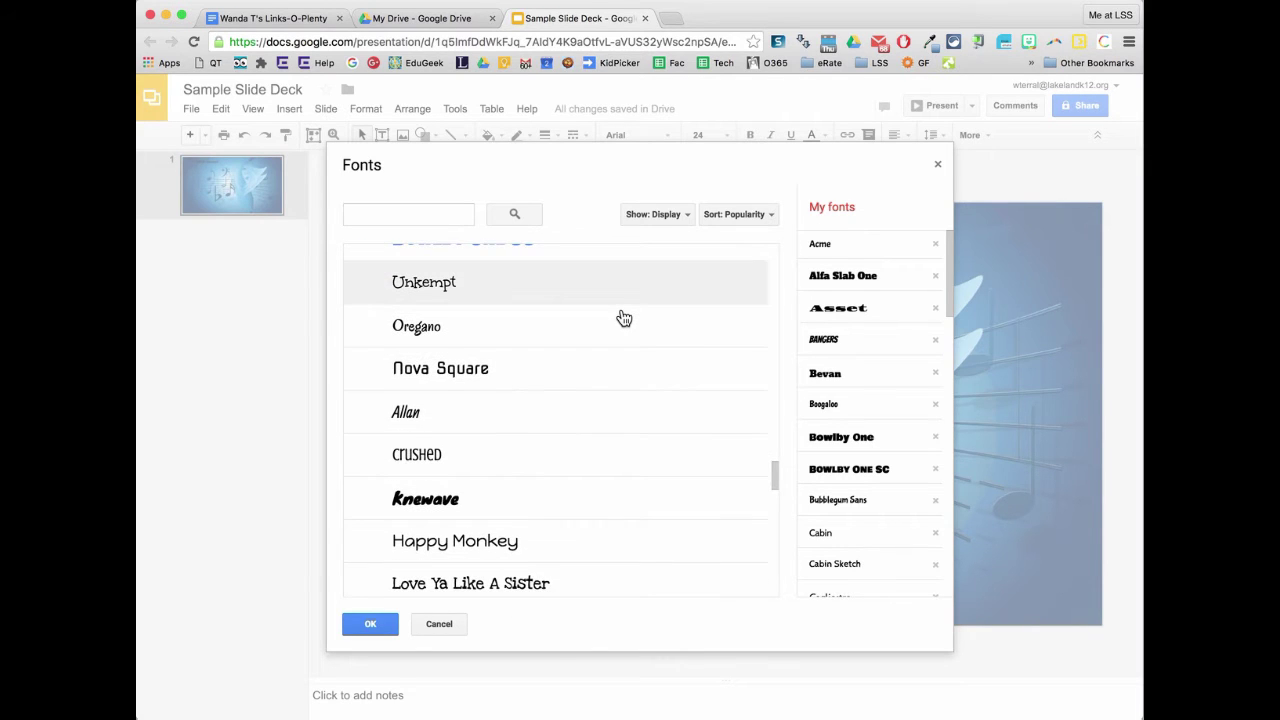
pyautogui.scroll(2, 623, 318)
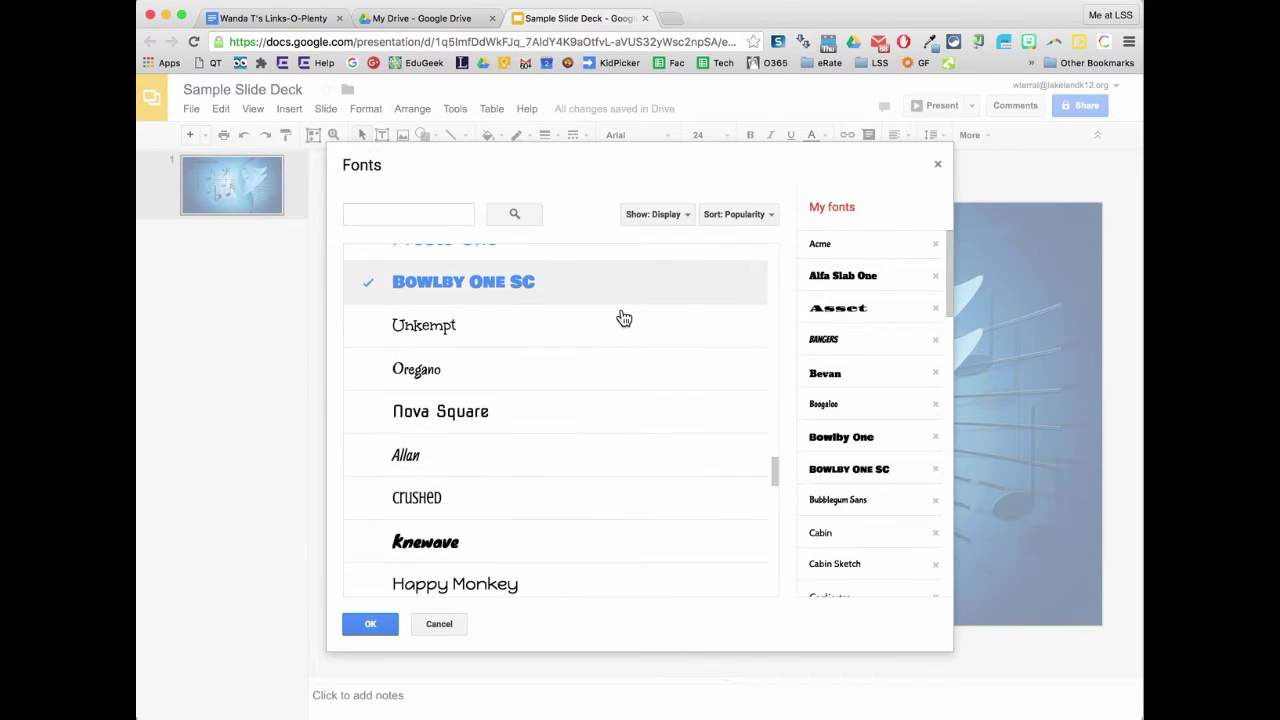
pyautogui.click(431, 374)
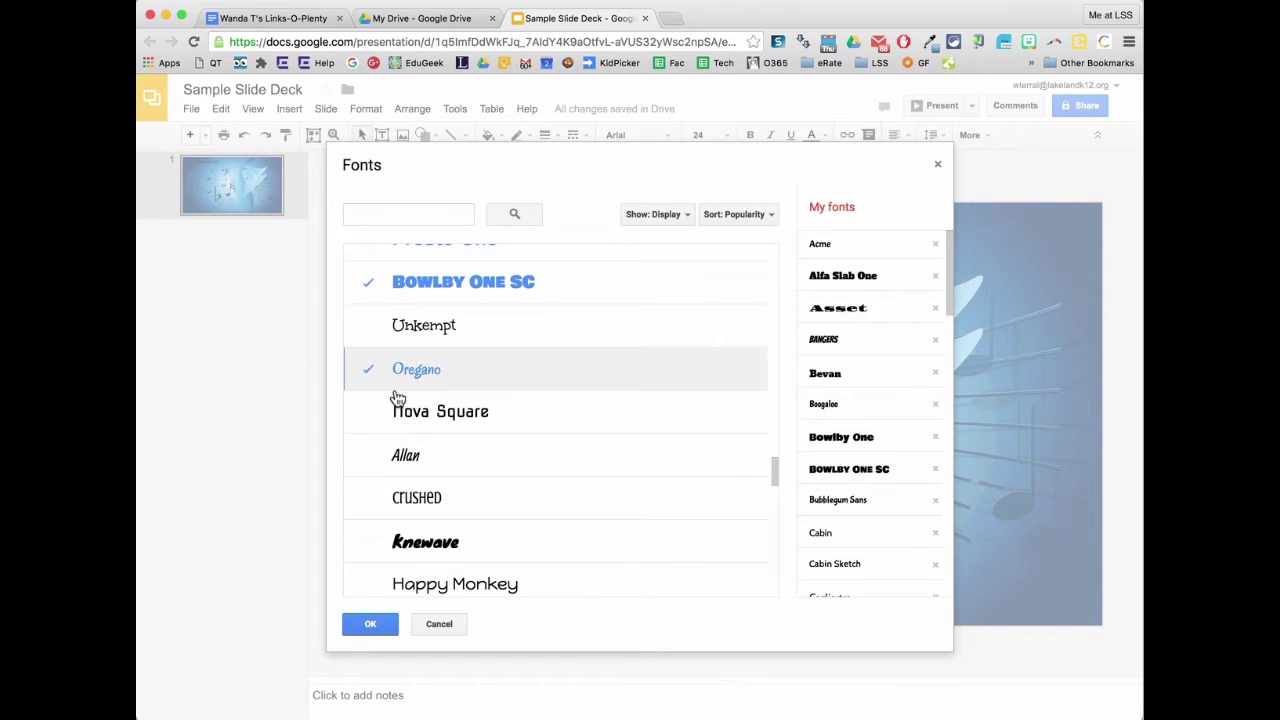
pyautogui.click(445, 421)
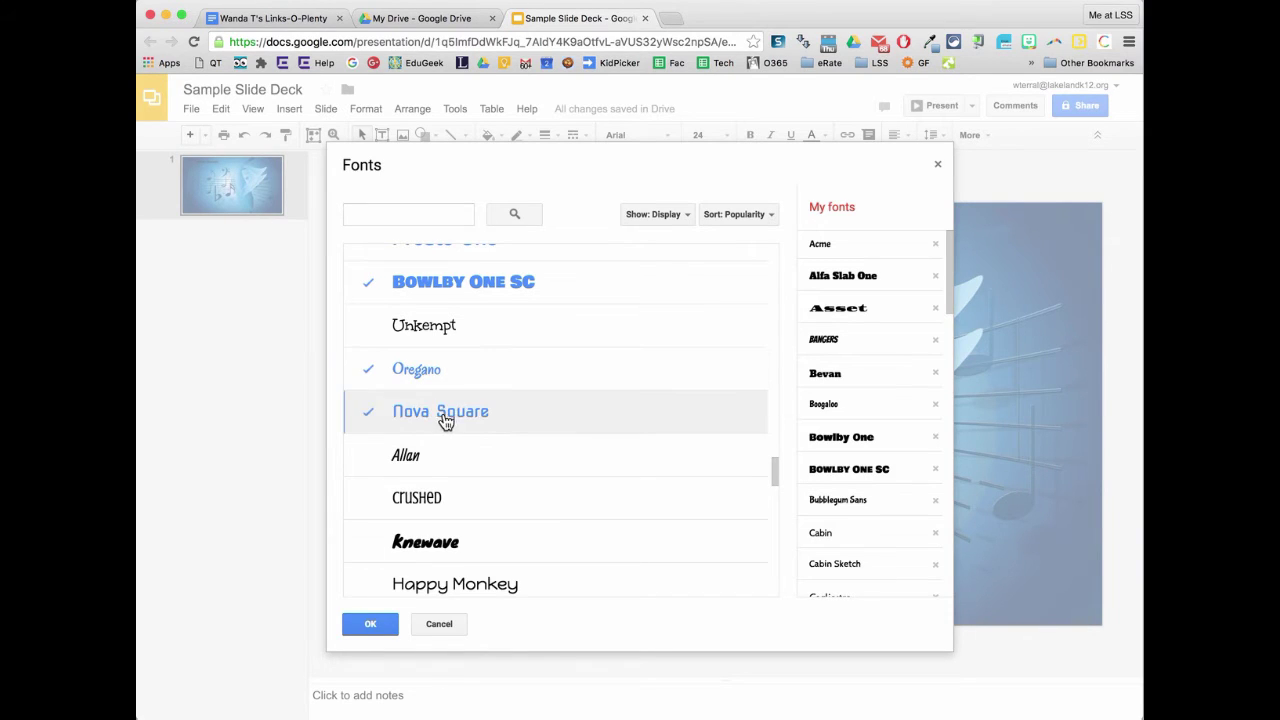
pyautogui.click(404, 453)
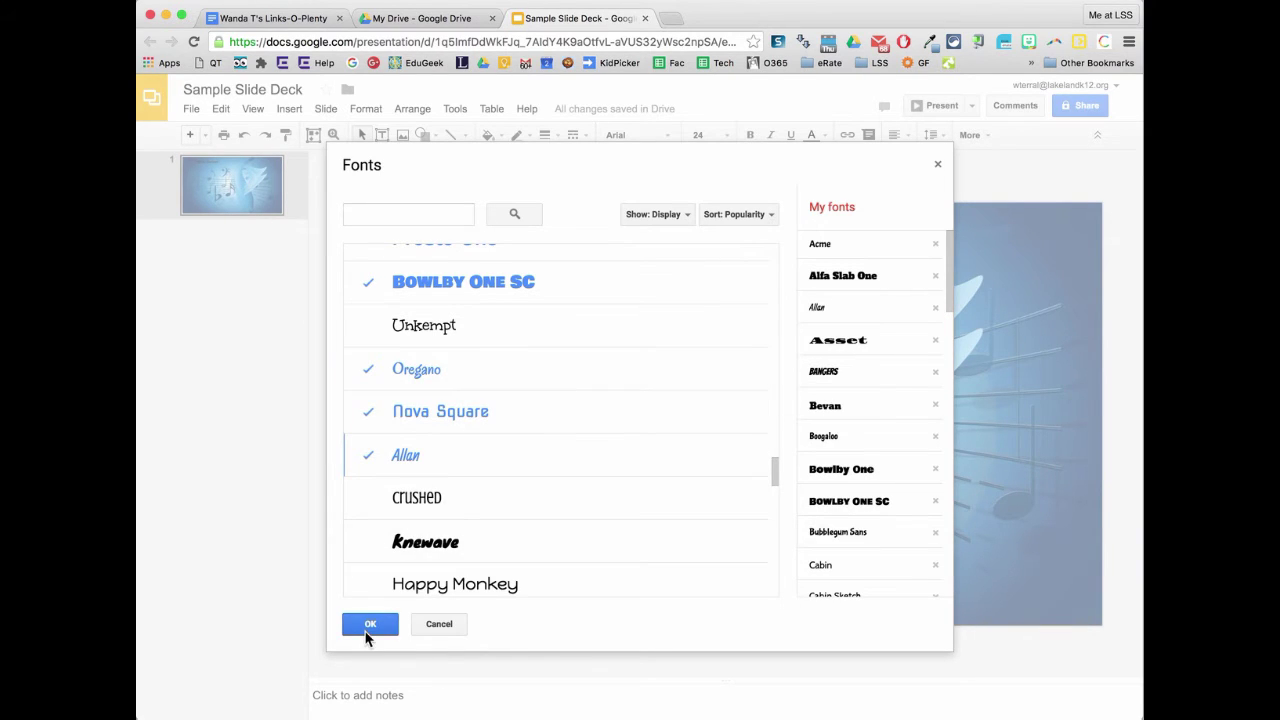
pyautogui.click(372, 626)
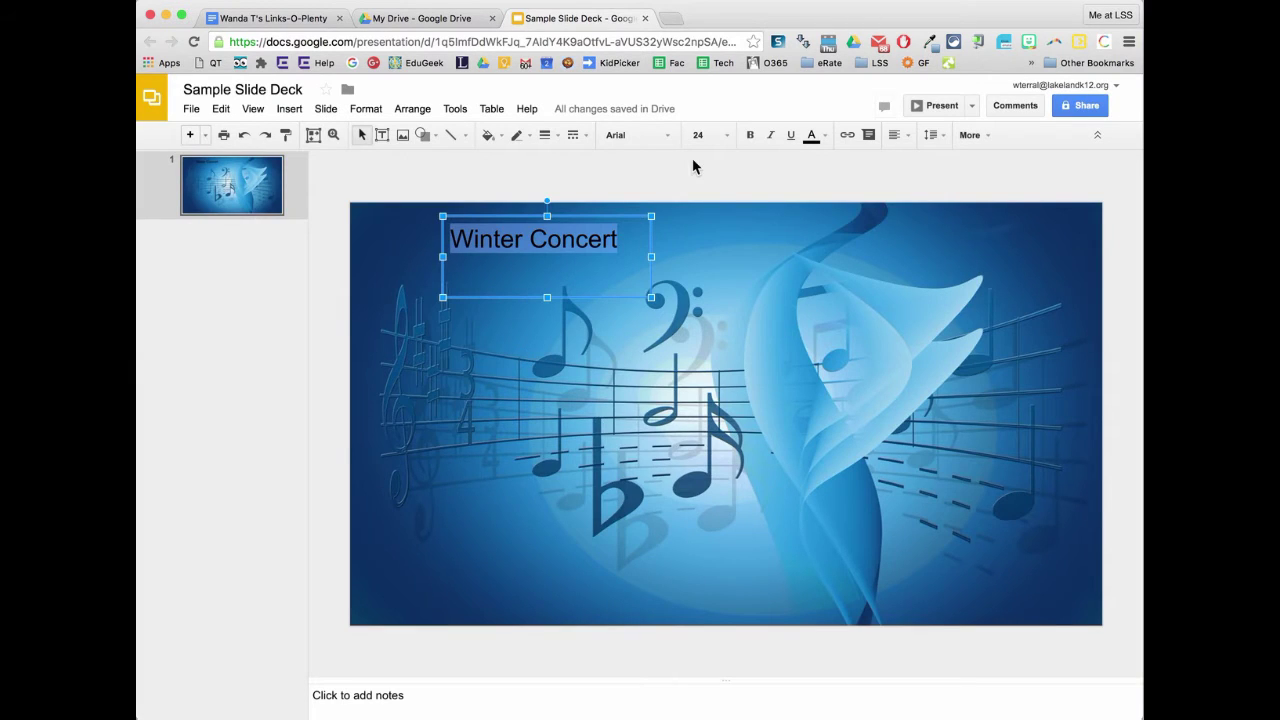
# Apply the Oregano font to the "Winter Concert" text and deselect the text box
pyautogui.click(670, 138)
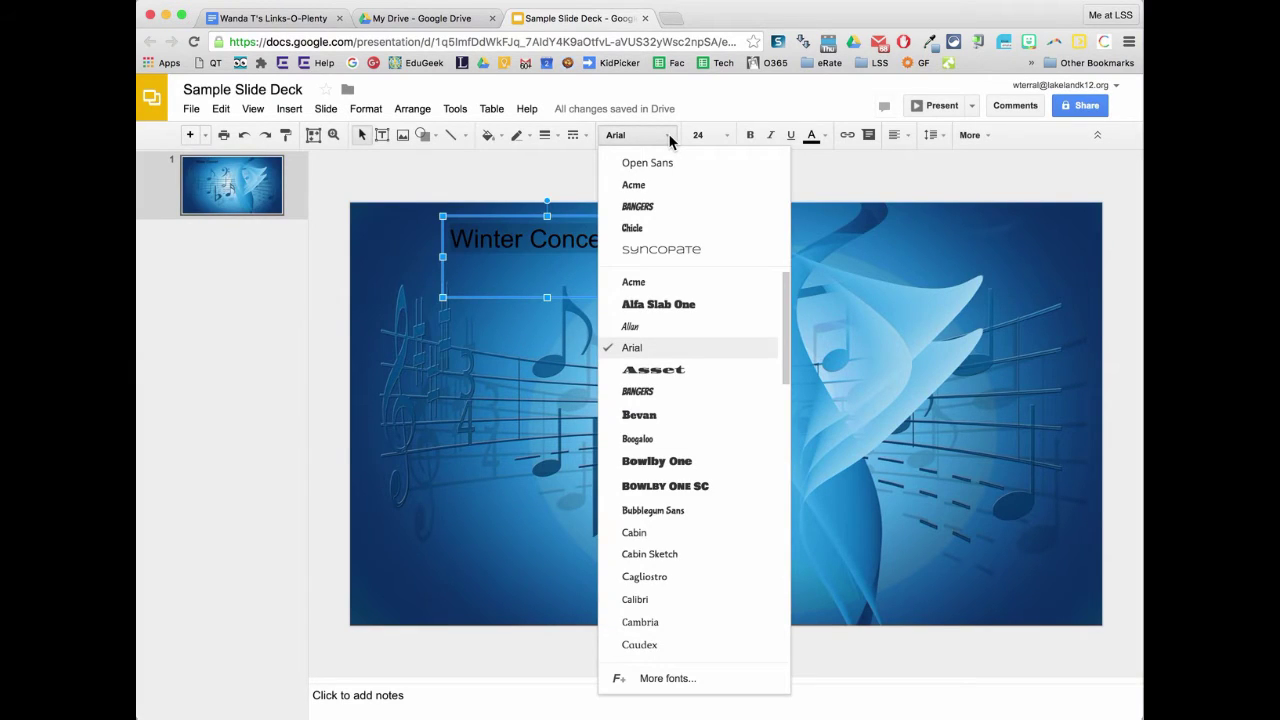
pyautogui.scroll(-5, 711, 449)
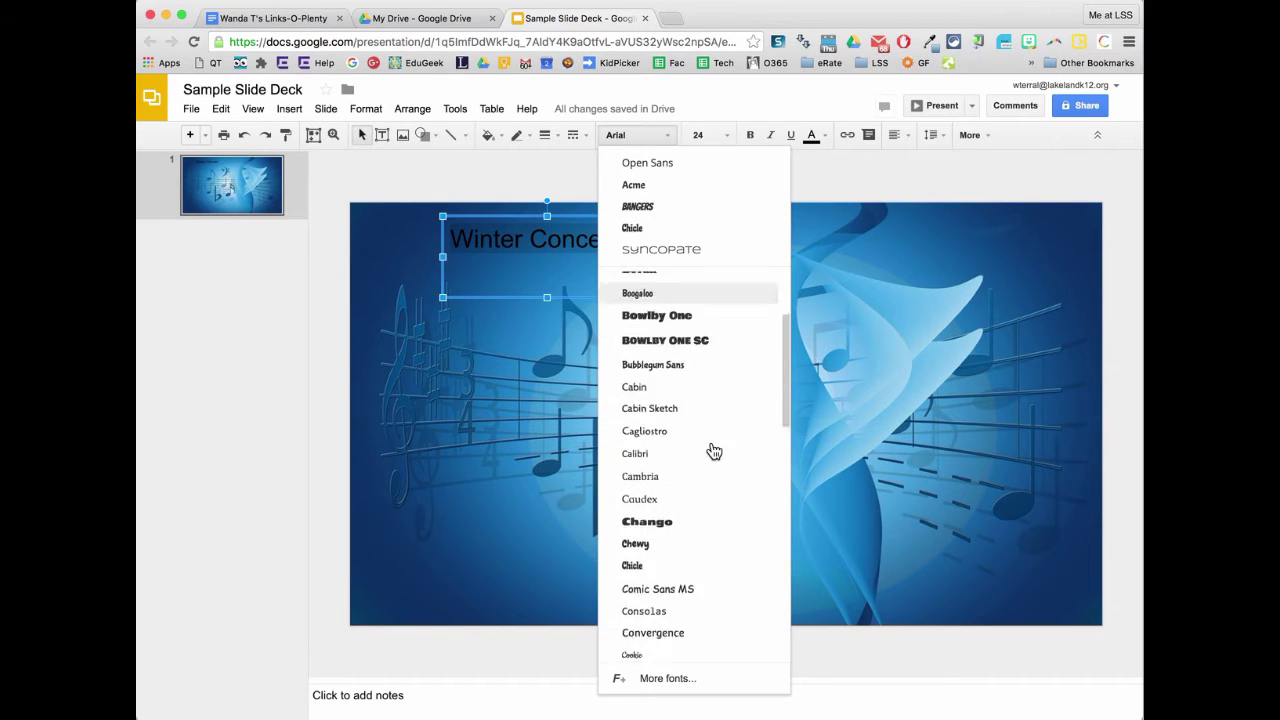
pyautogui.scroll(-8, 713, 451)
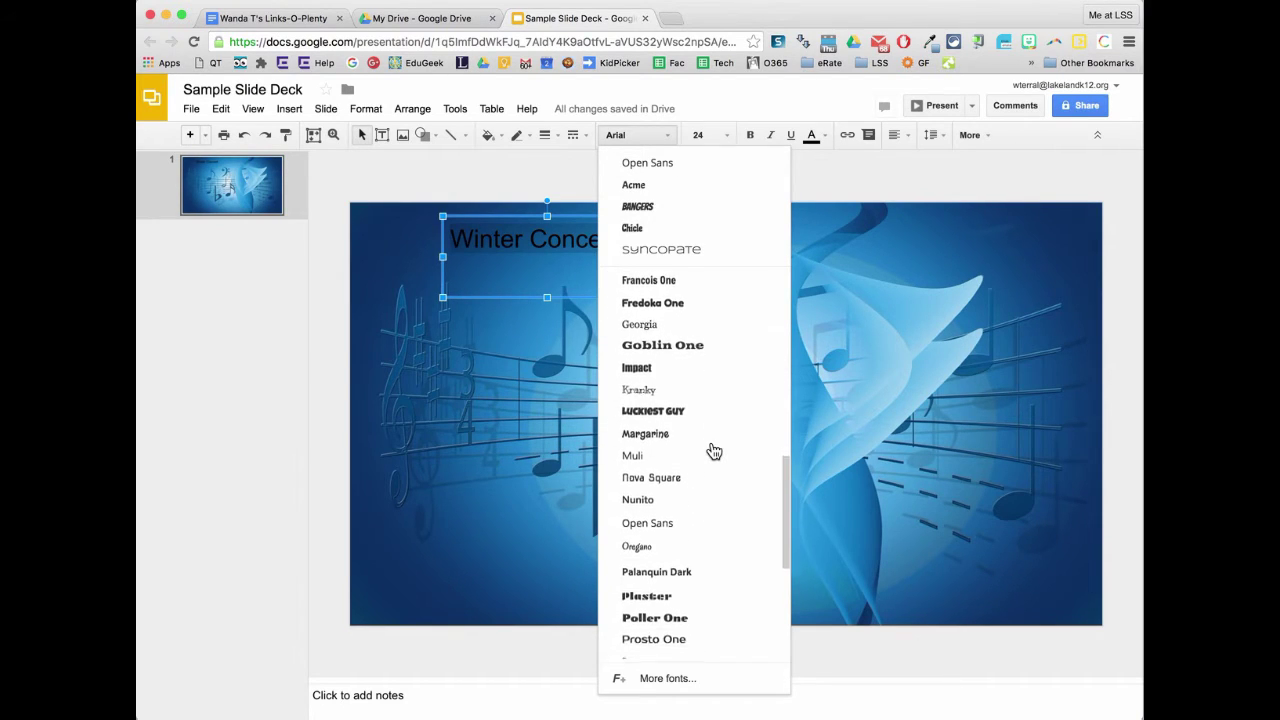
pyautogui.scroll(-4, 713, 451)
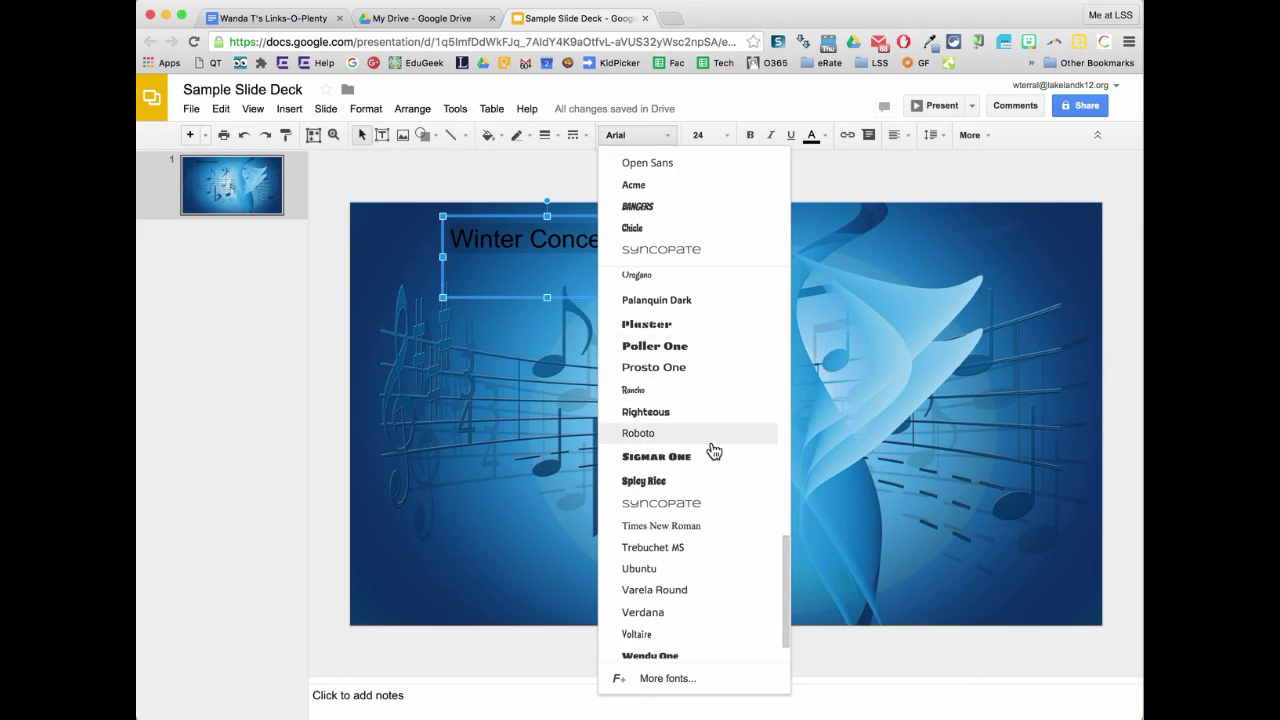
pyautogui.scroll(3, 713, 451)
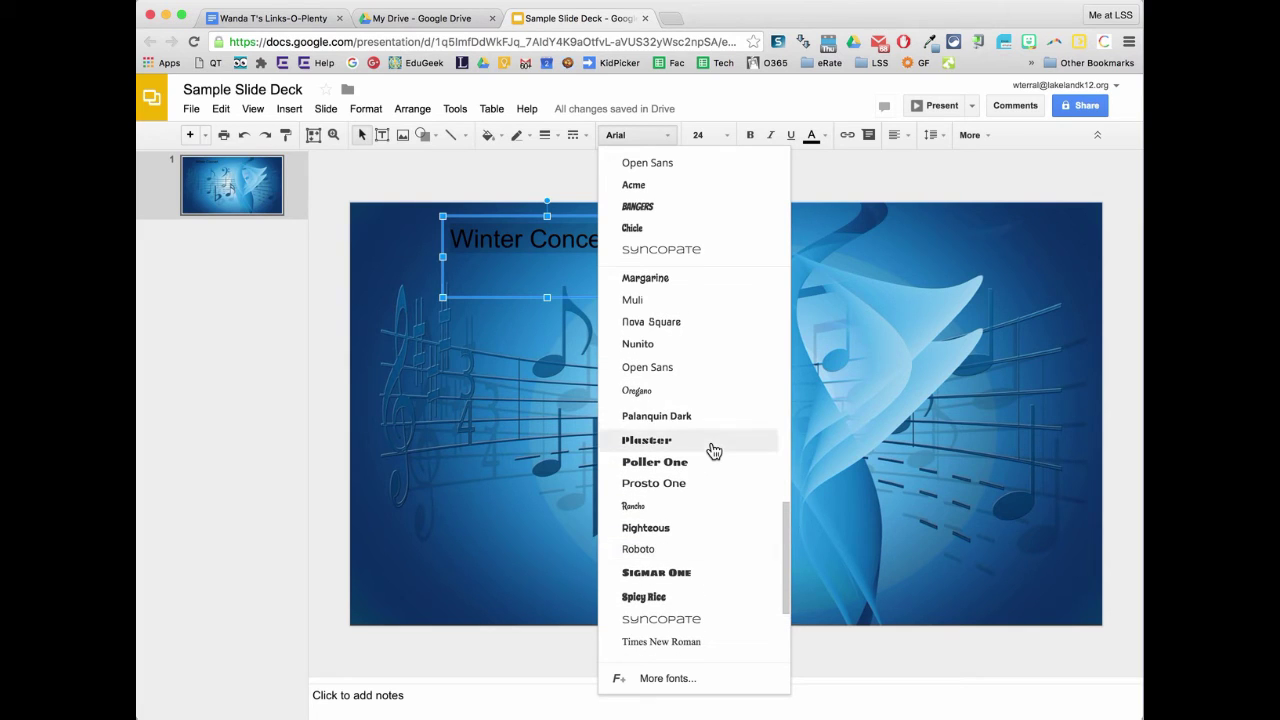
pyautogui.click(702, 392)
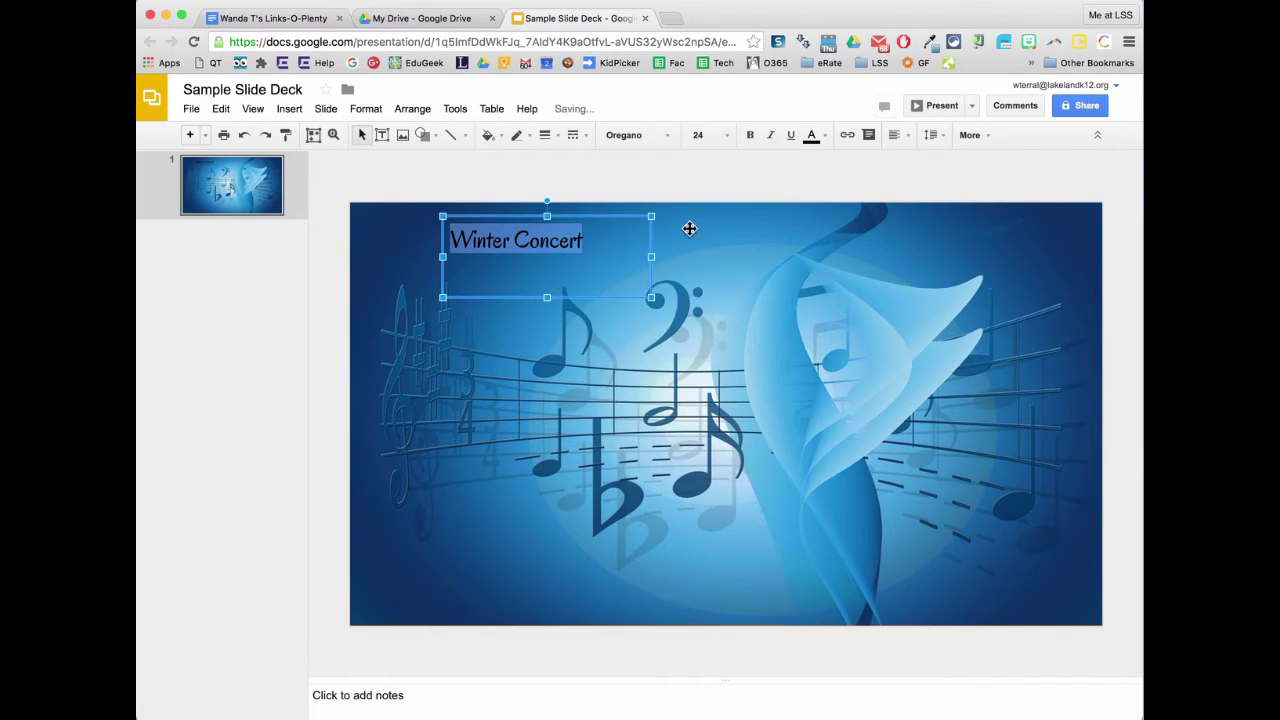
pyautogui.click(665, 175)
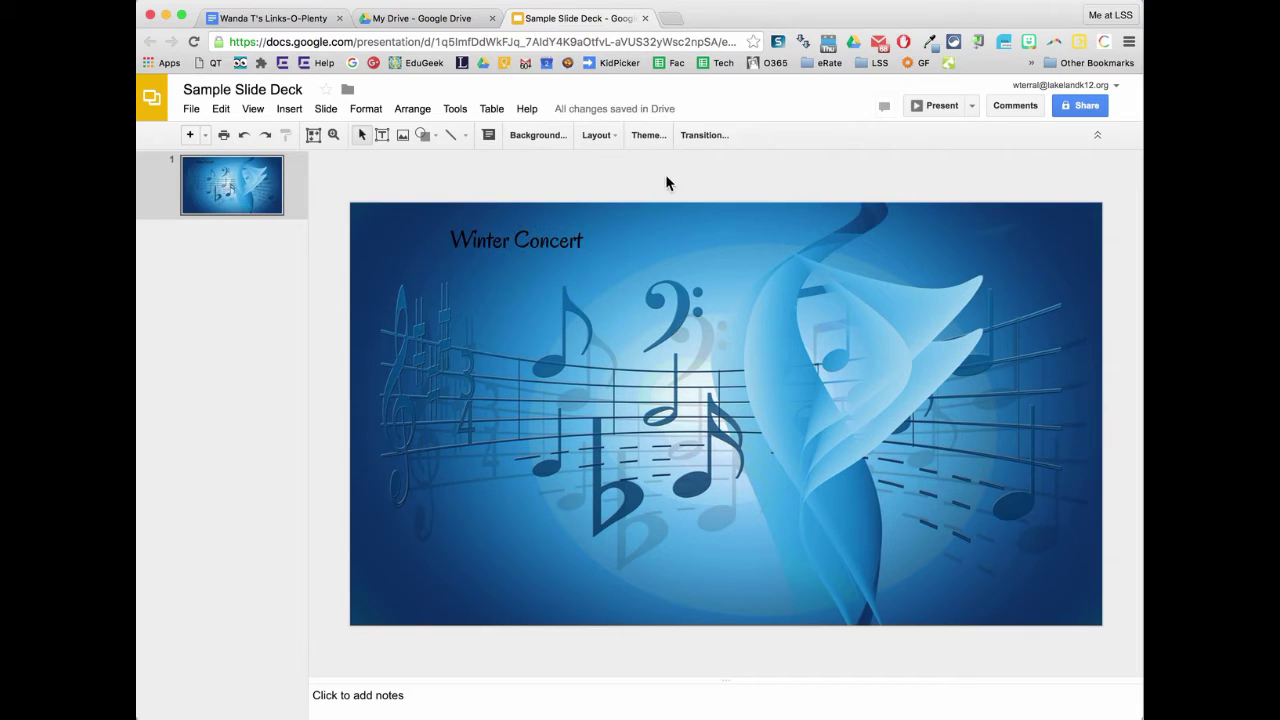
# Set the whole "Winter Concert" text box to font size 60 and widen the box so the title fits on one line
pyautogui.click(541, 240)
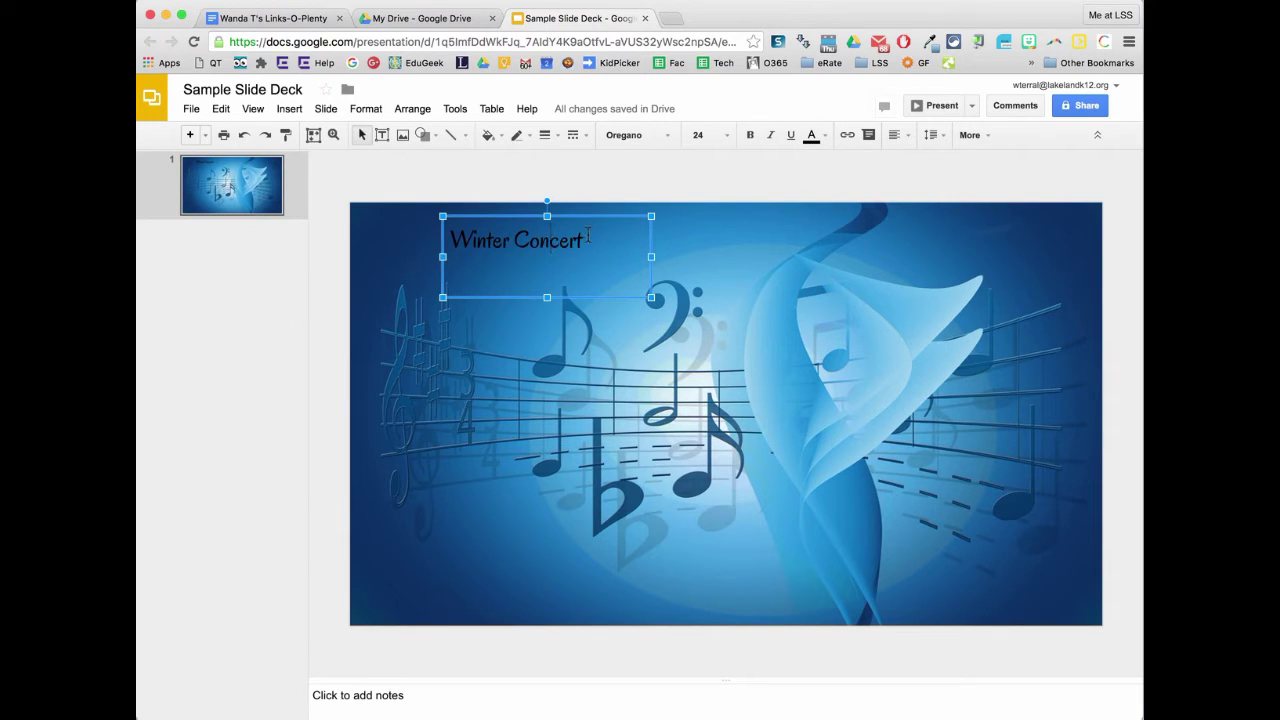
pyautogui.moveTo(588, 241); pyautogui.dragTo(516, 243)
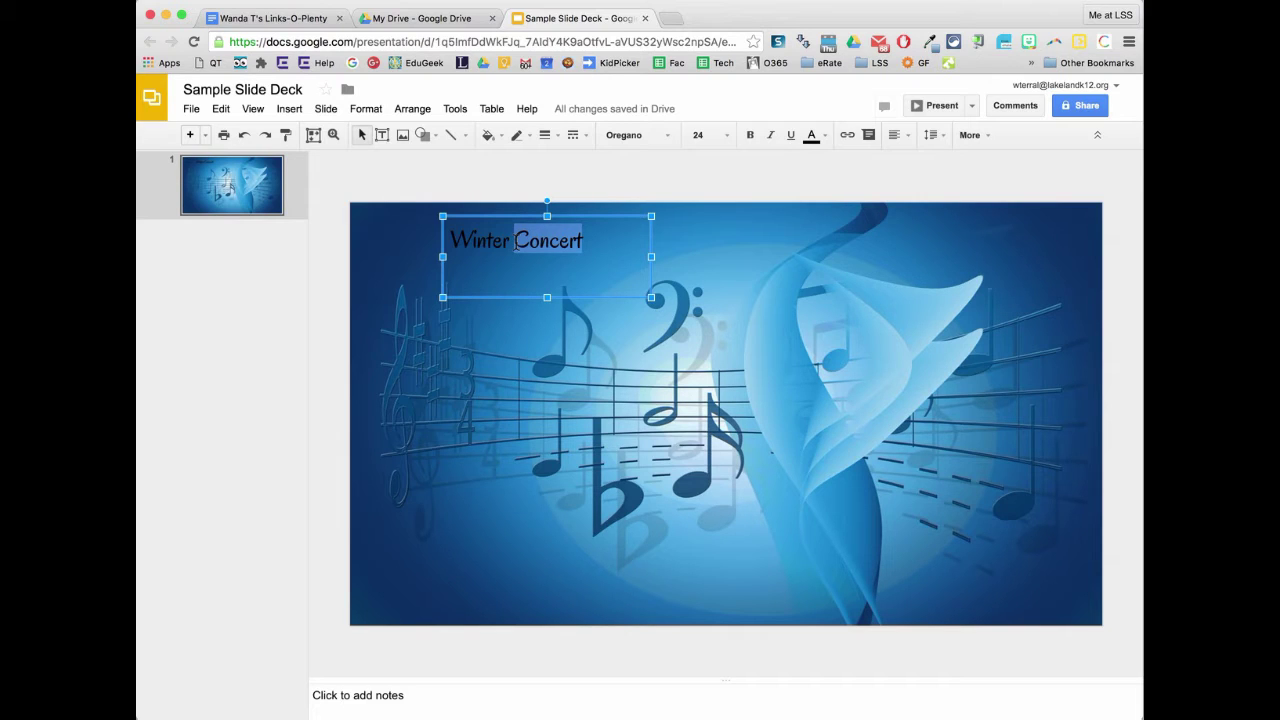
pyautogui.click(614, 217)
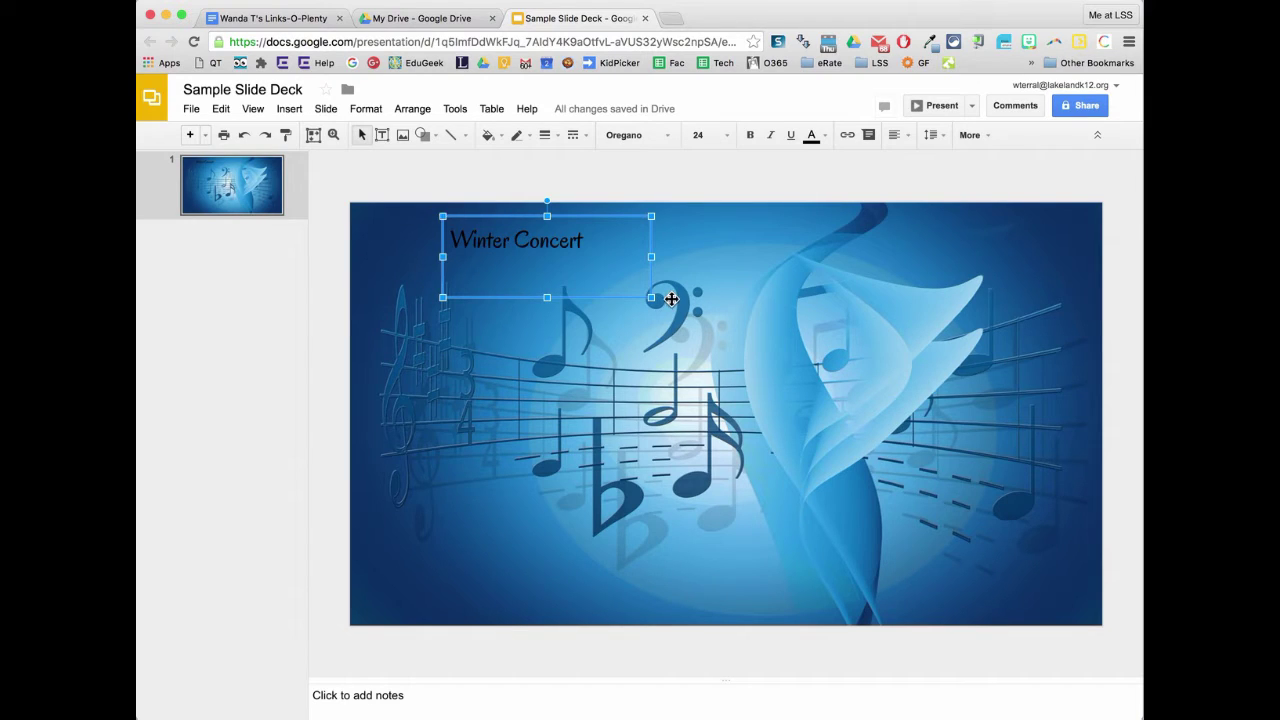
pyautogui.click(726, 138)
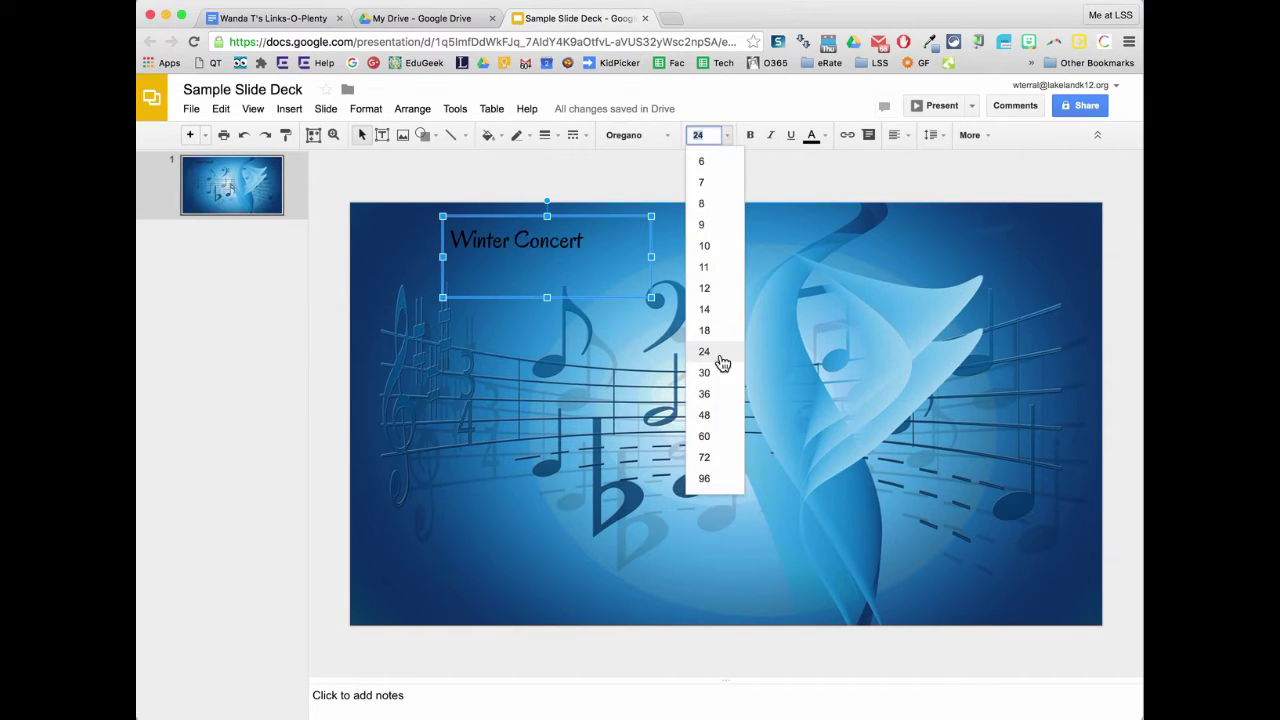
pyautogui.click(712, 436)
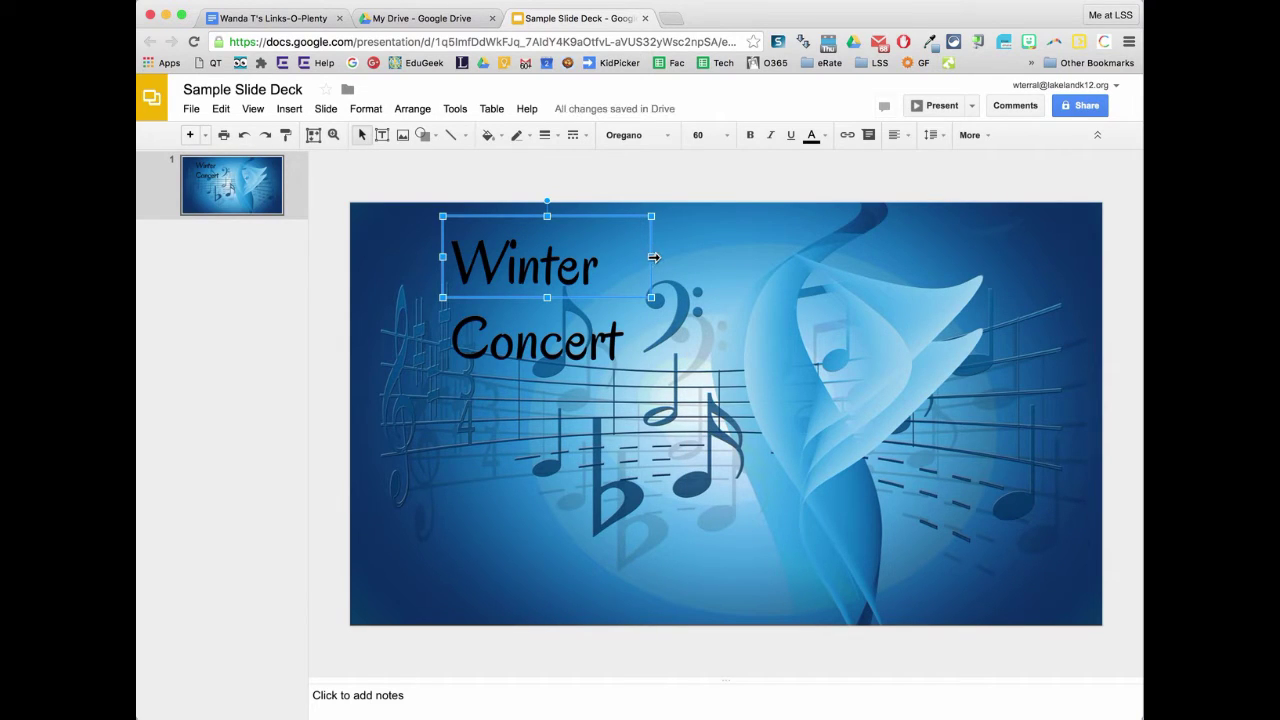
pyautogui.moveTo(653, 257); pyautogui.dragTo(841, 270)
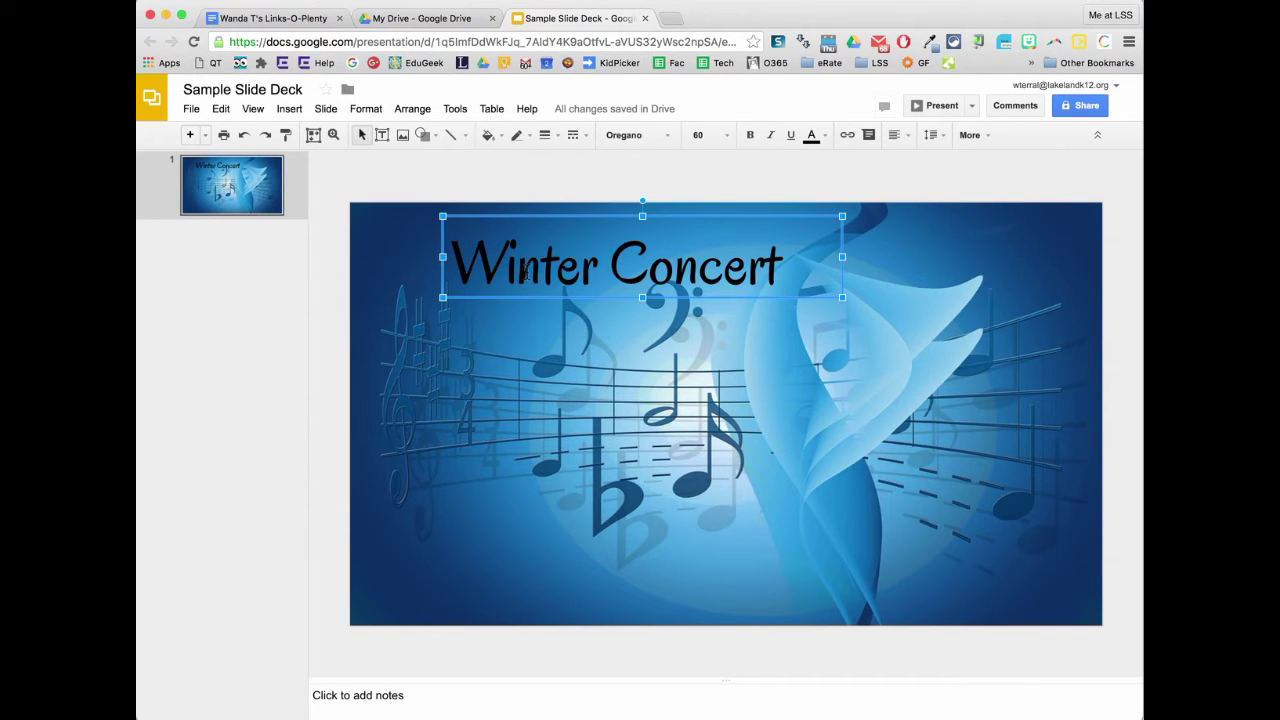
# Change the "Winter Concert" text color to white and deselect the text box
pyautogui.click(822, 138)
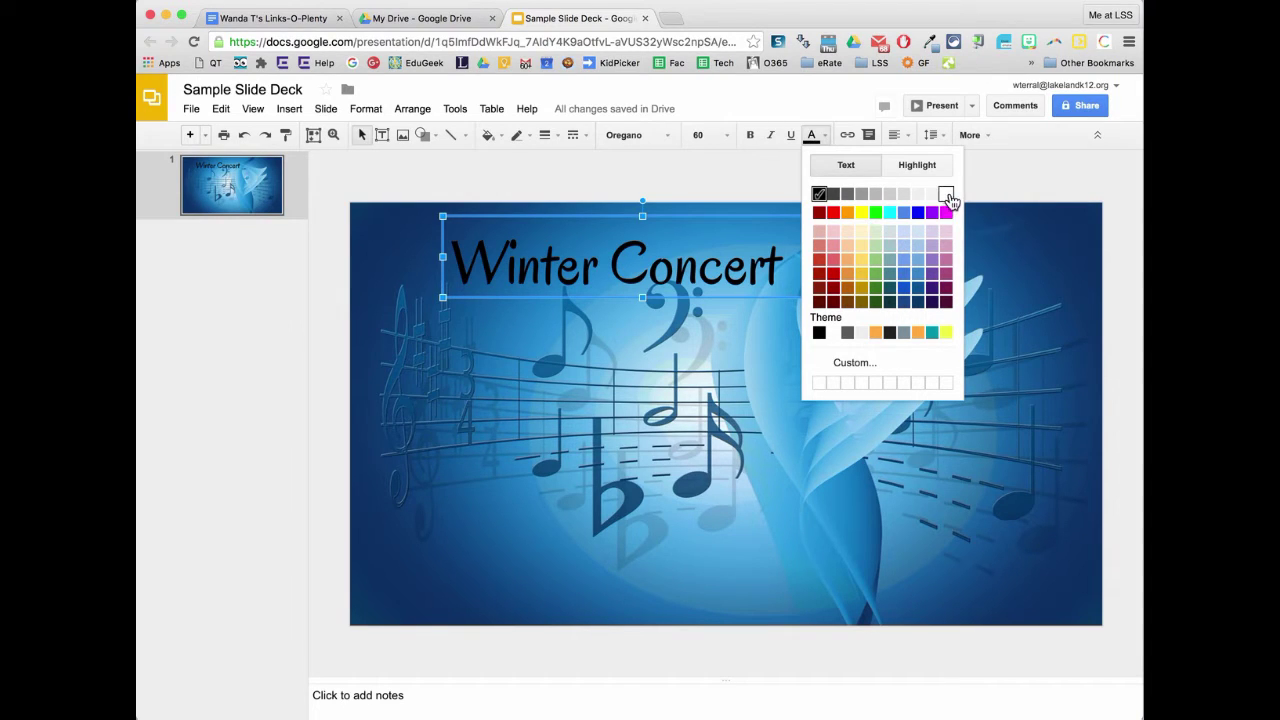
pyautogui.click(946, 195)
pyautogui.click(948, 189)
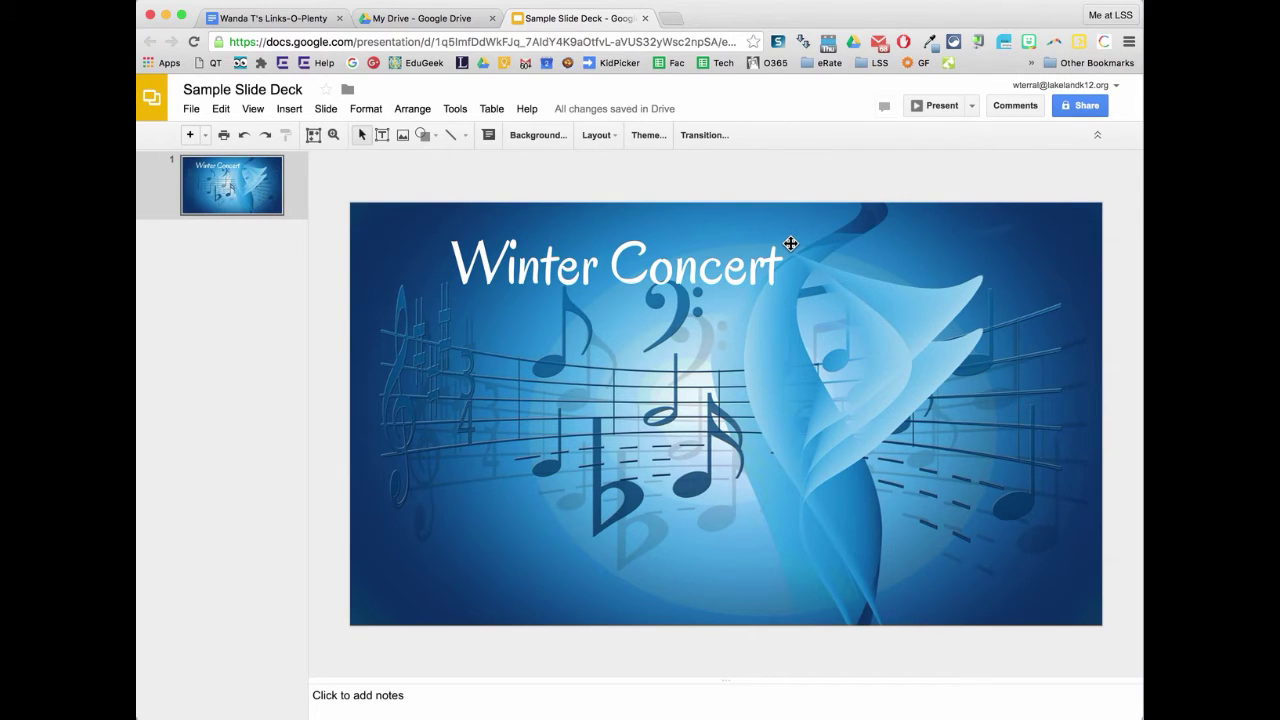
# Move the "Winter Concert" text box up and to the left, nudging it into place near the slide's upper-left edge above the music notes
pyautogui.moveTo(790, 243); pyautogui.dragTo(777, 236)
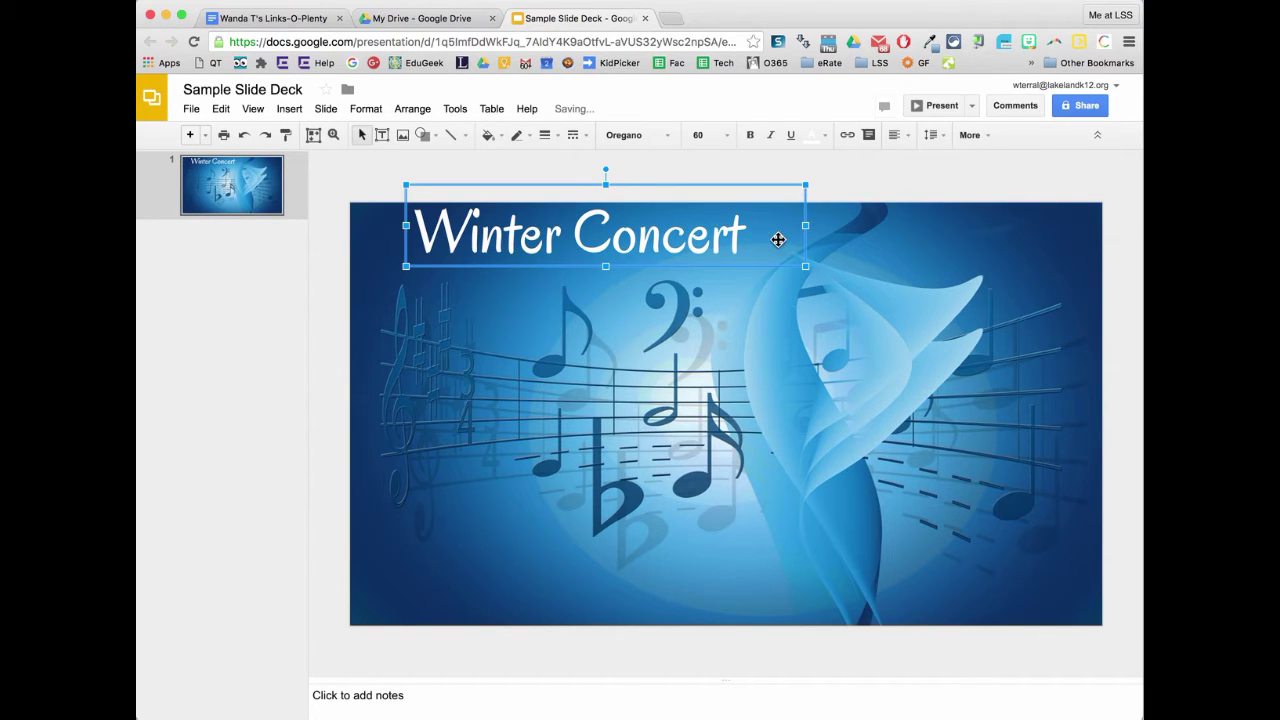
pyautogui.press('Down')
pyautogui.press('Down')
pyautogui.press('Down')
pyautogui.press('Down')
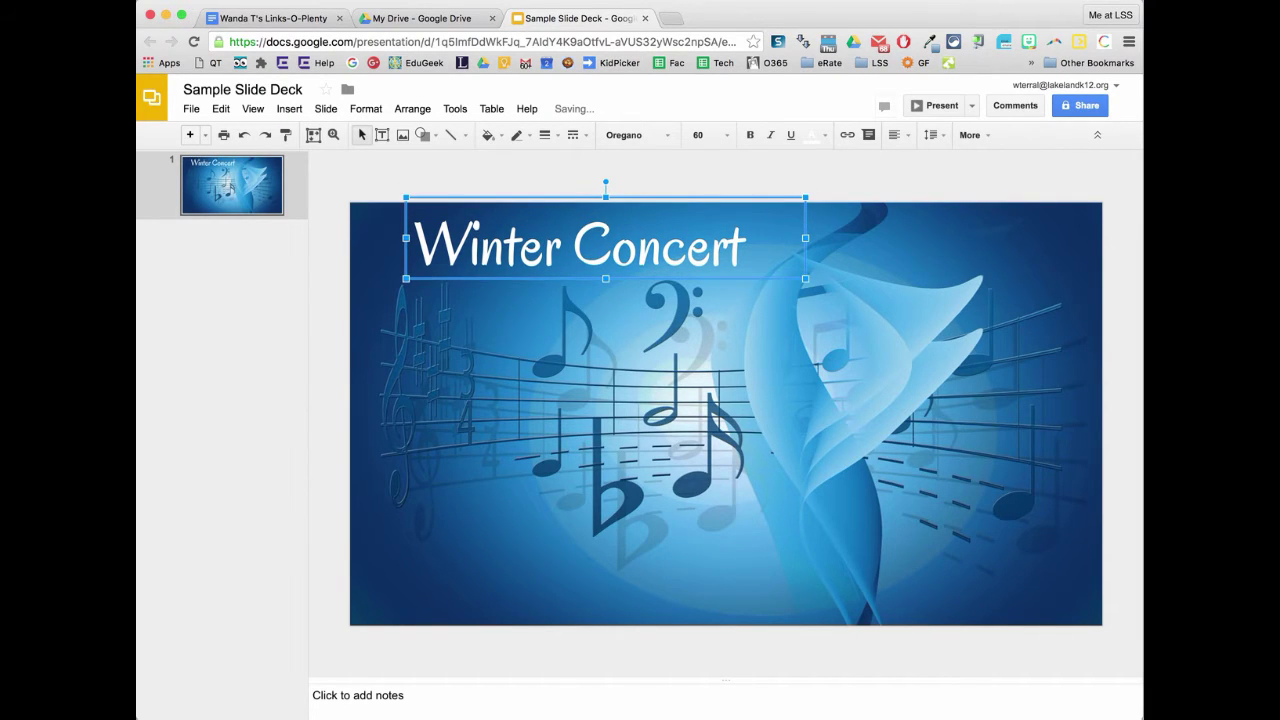
pyautogui.press('Left')
pyautogui.press('Left')
pyautogui.press('Down')
pyautogui.press('Down')
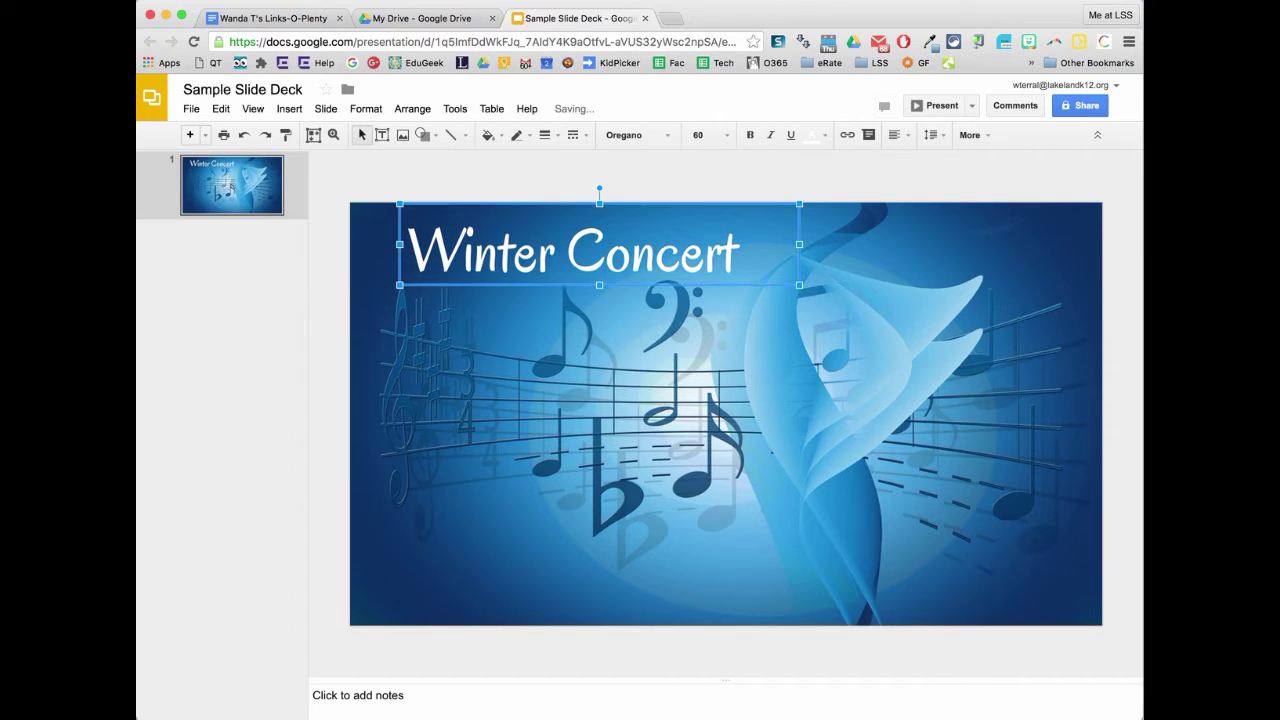
pyautogui.press('Up')
pyautogui.press('Up')
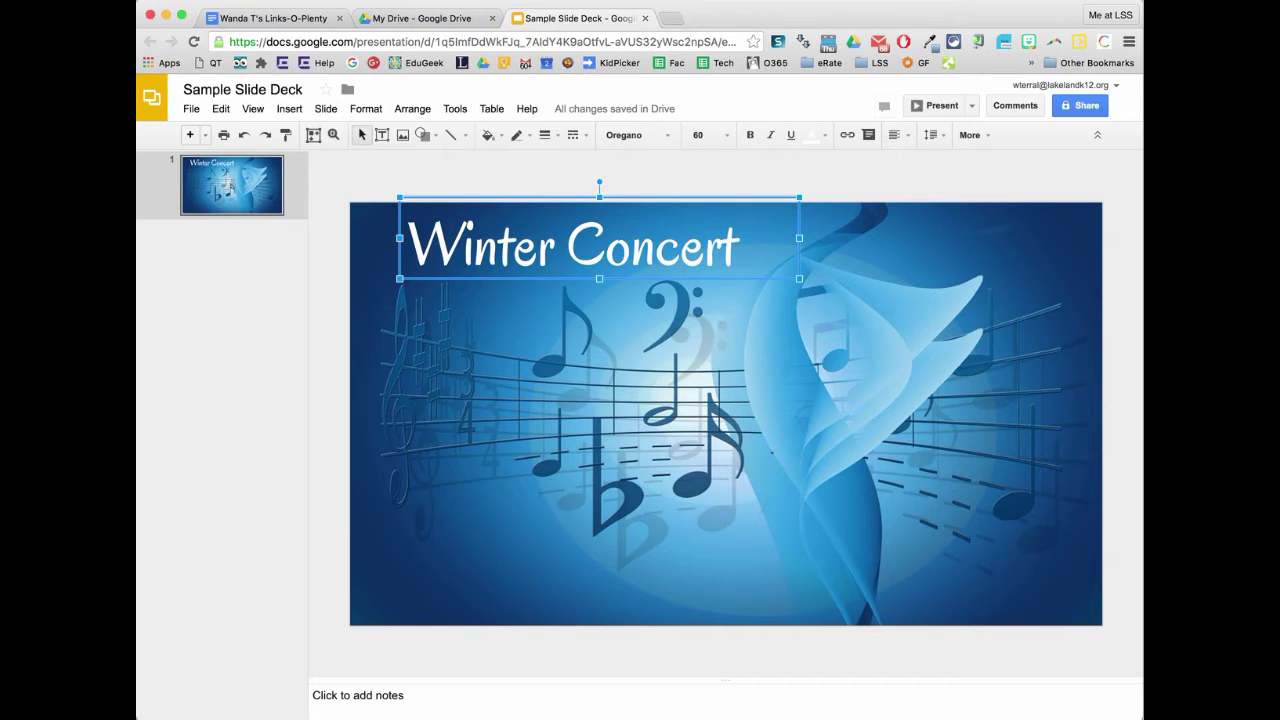
pyautogui.click(868, 191)
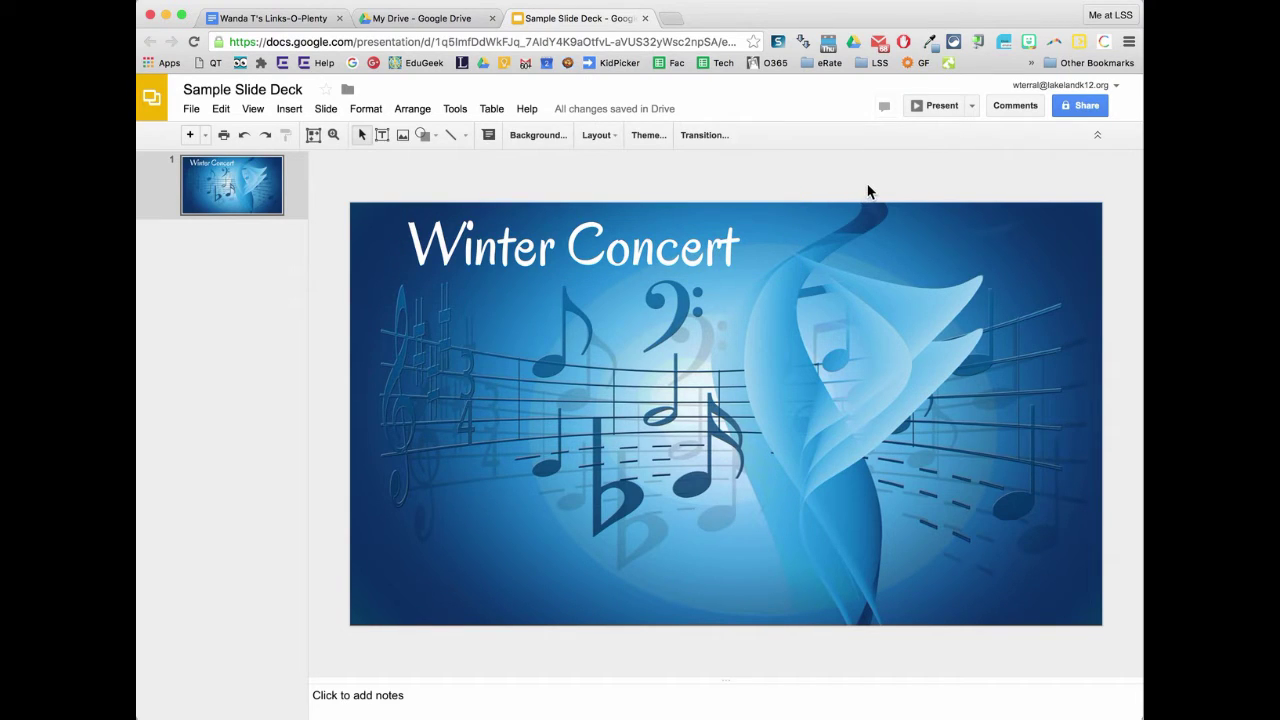
pyautogui.click(735, 258)
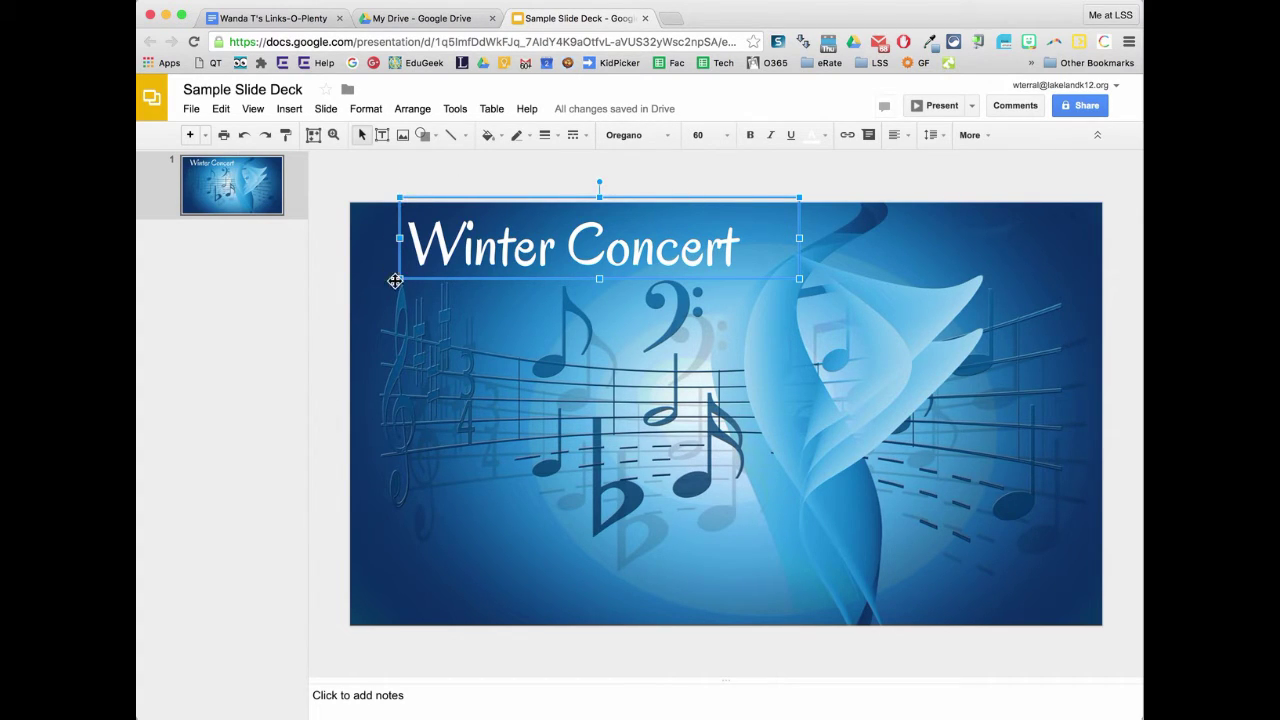
pyautogui.click(635, 181)
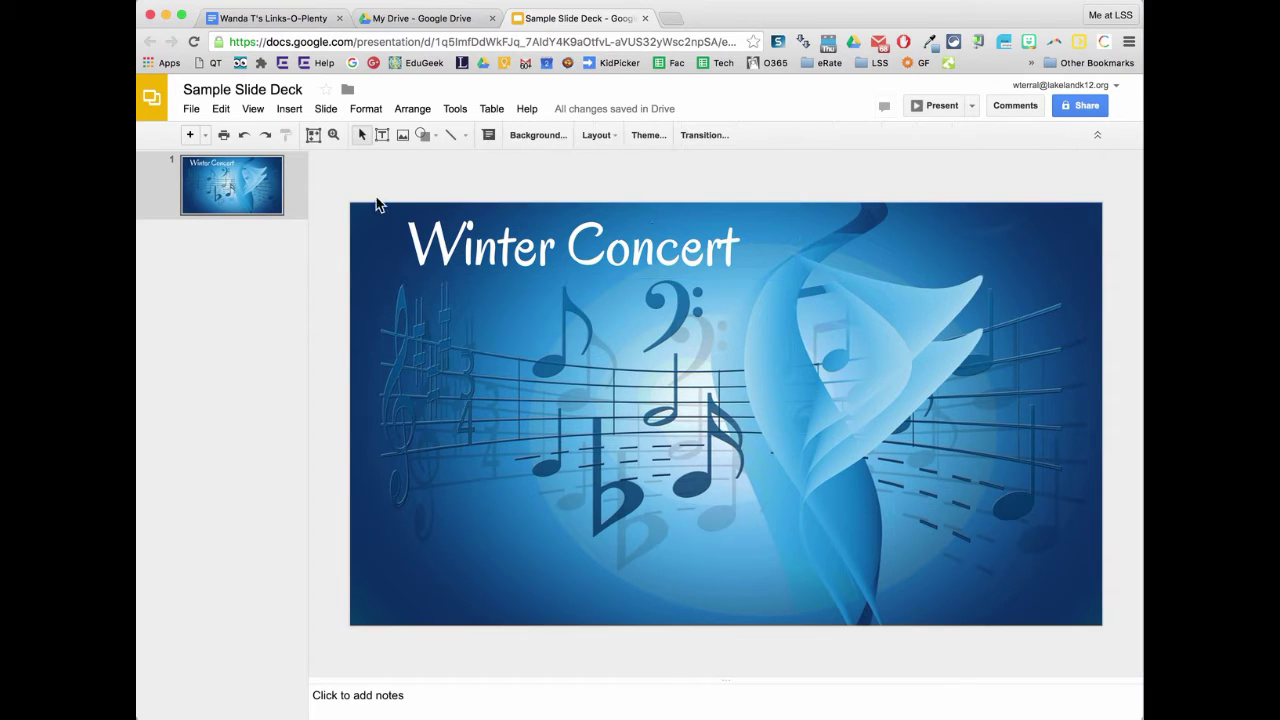
# Give the "Winter Concert" text box a 3px white border and deselect it
pyautogui.click(749, 270)
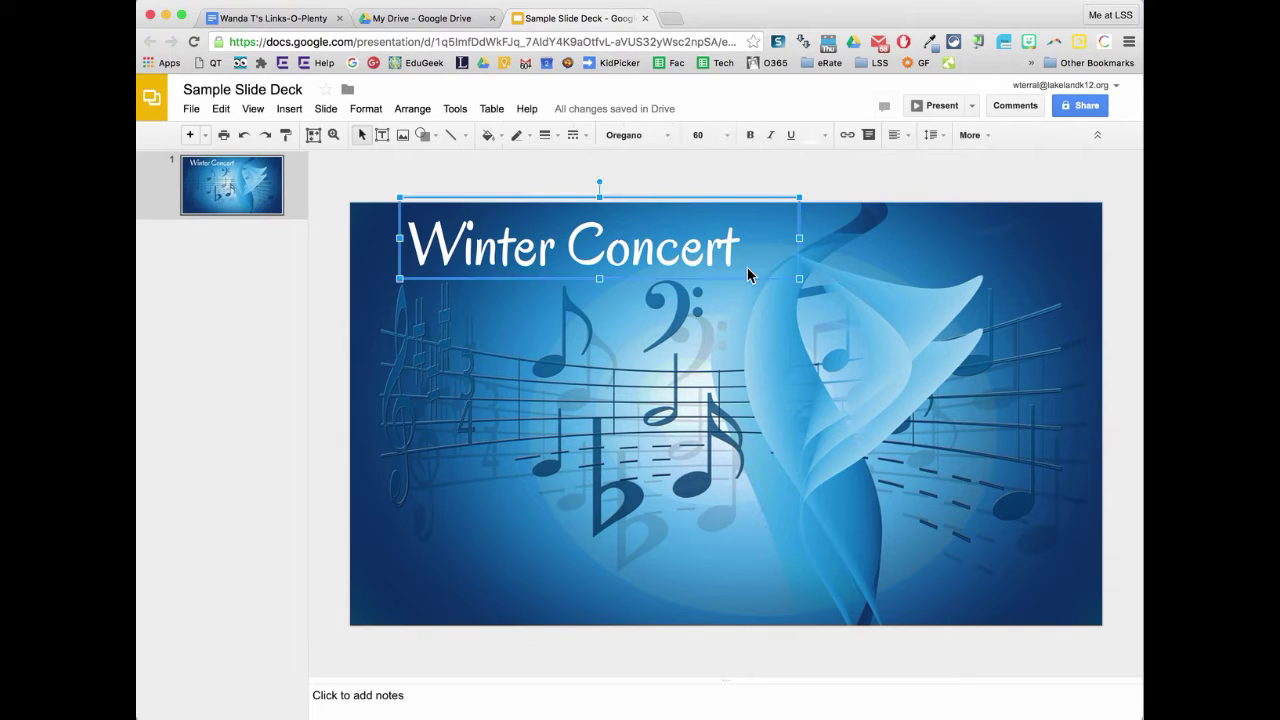
pyautogui.click(546, 138)
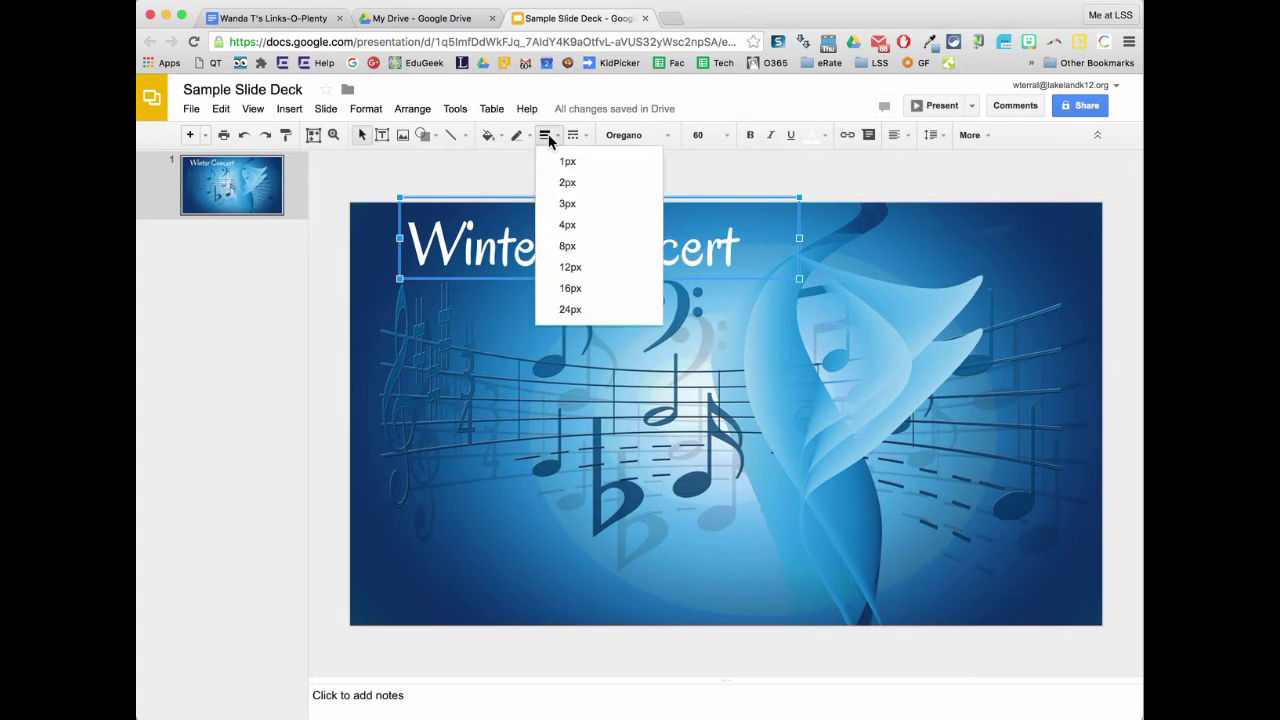
pyautogui.click(578, 205)
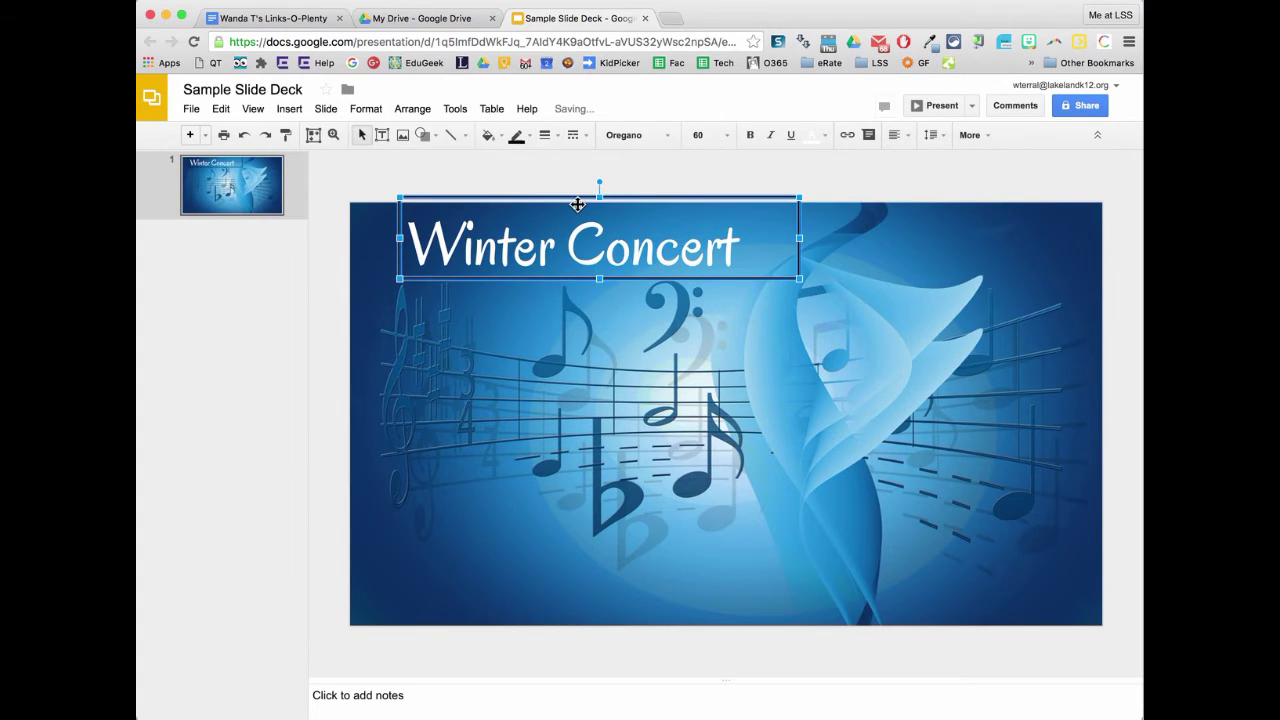
pyautogui.click(522, 136)
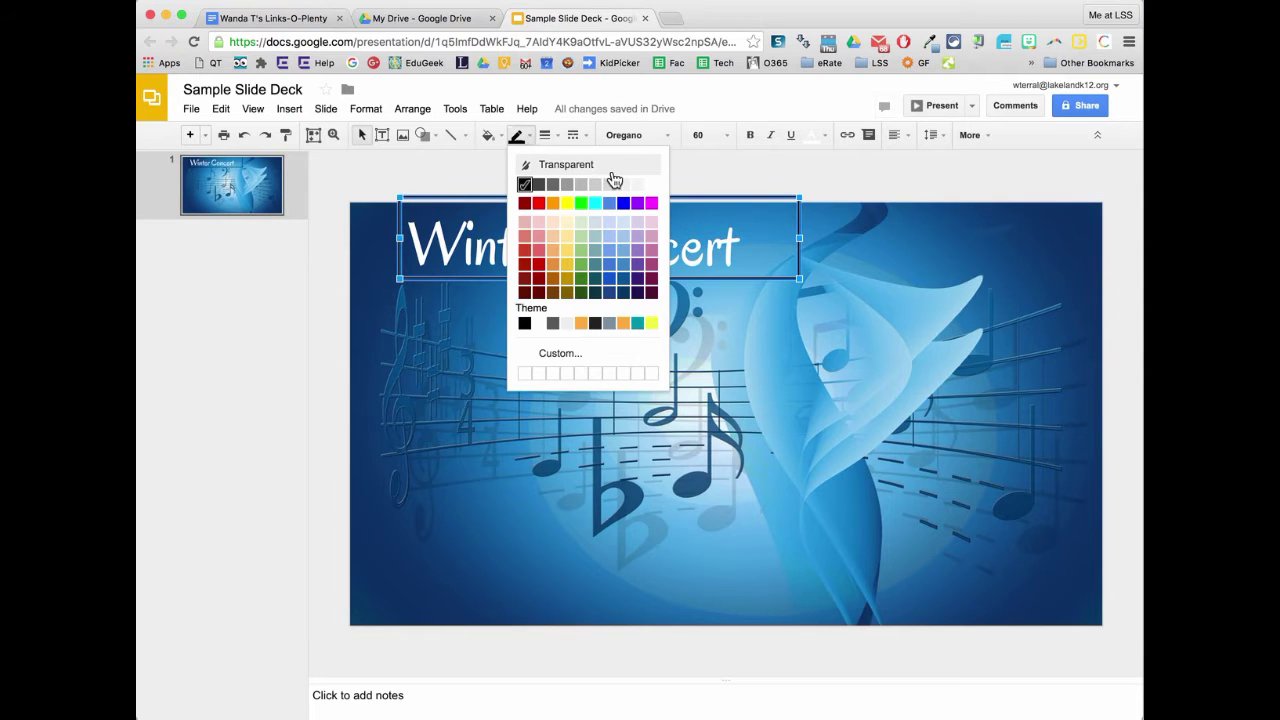
pyautogui.click(651, 185)
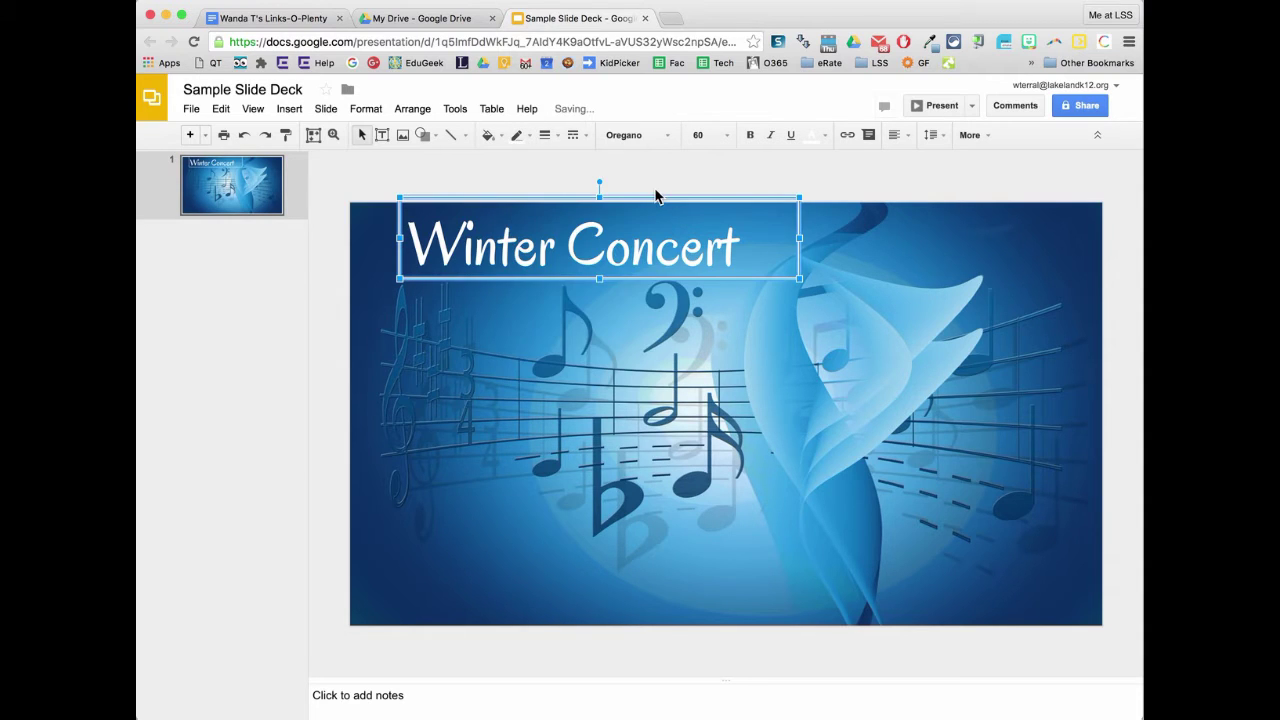
pyautogui.click(856, 201)
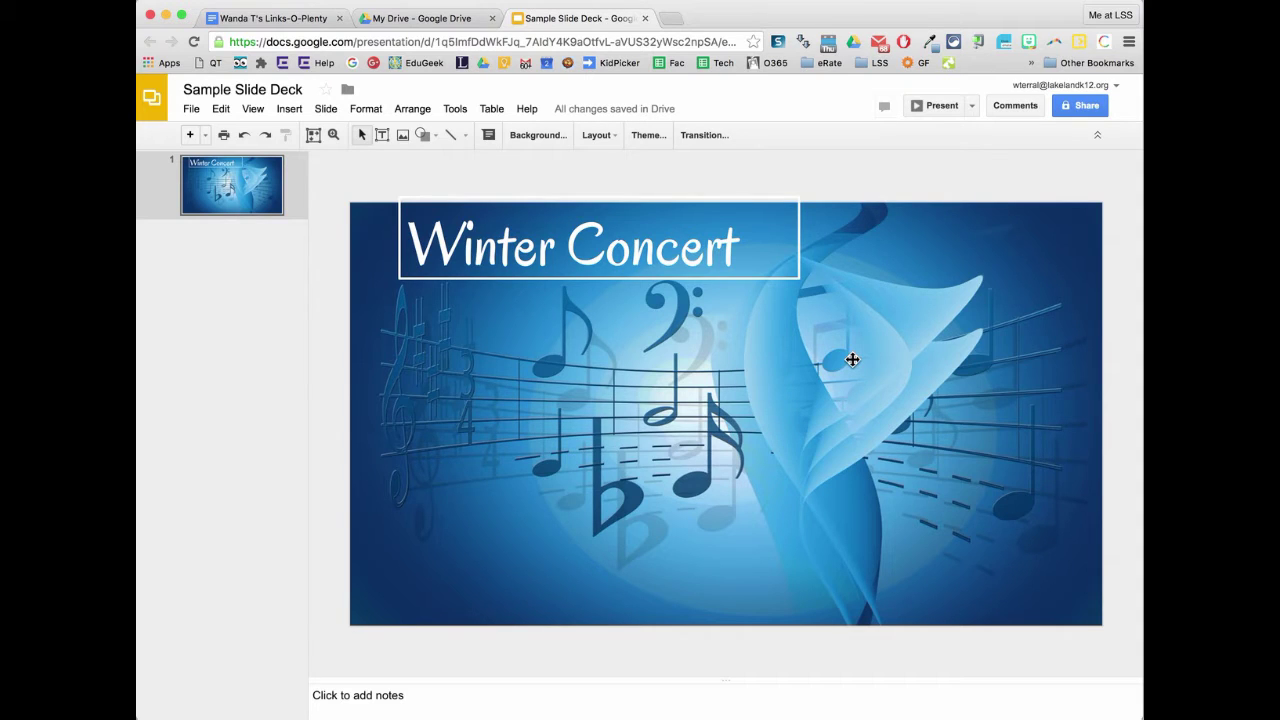
# Center the "Winter Concert" title horizontally within its text box
pyautogui.click(770, 279)
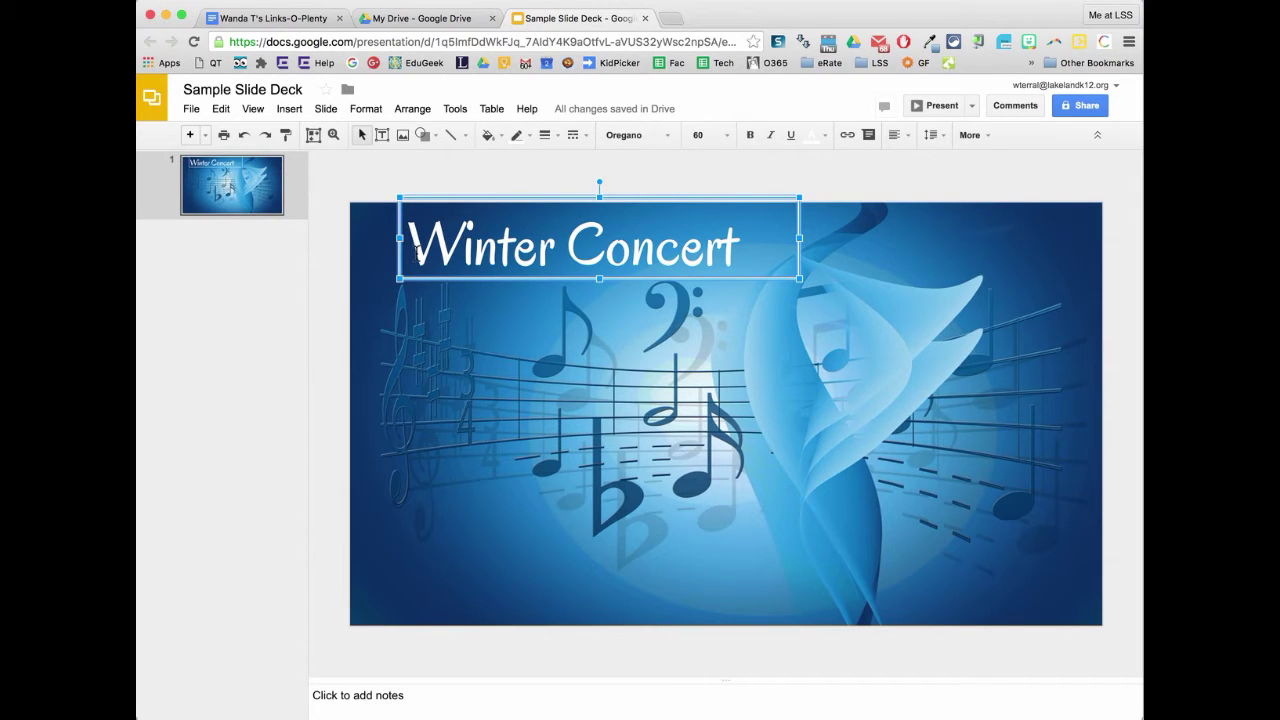
pyautogui.click(908, 138)
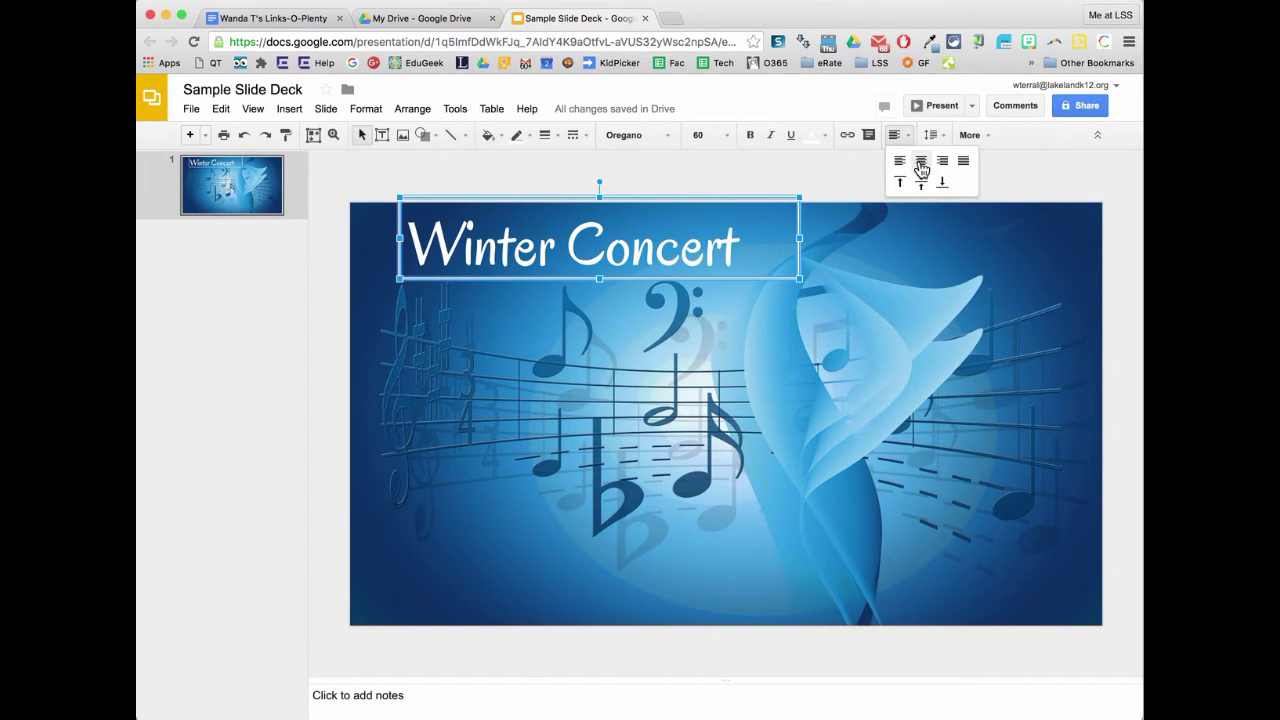
pyautogui.click(921, 162)
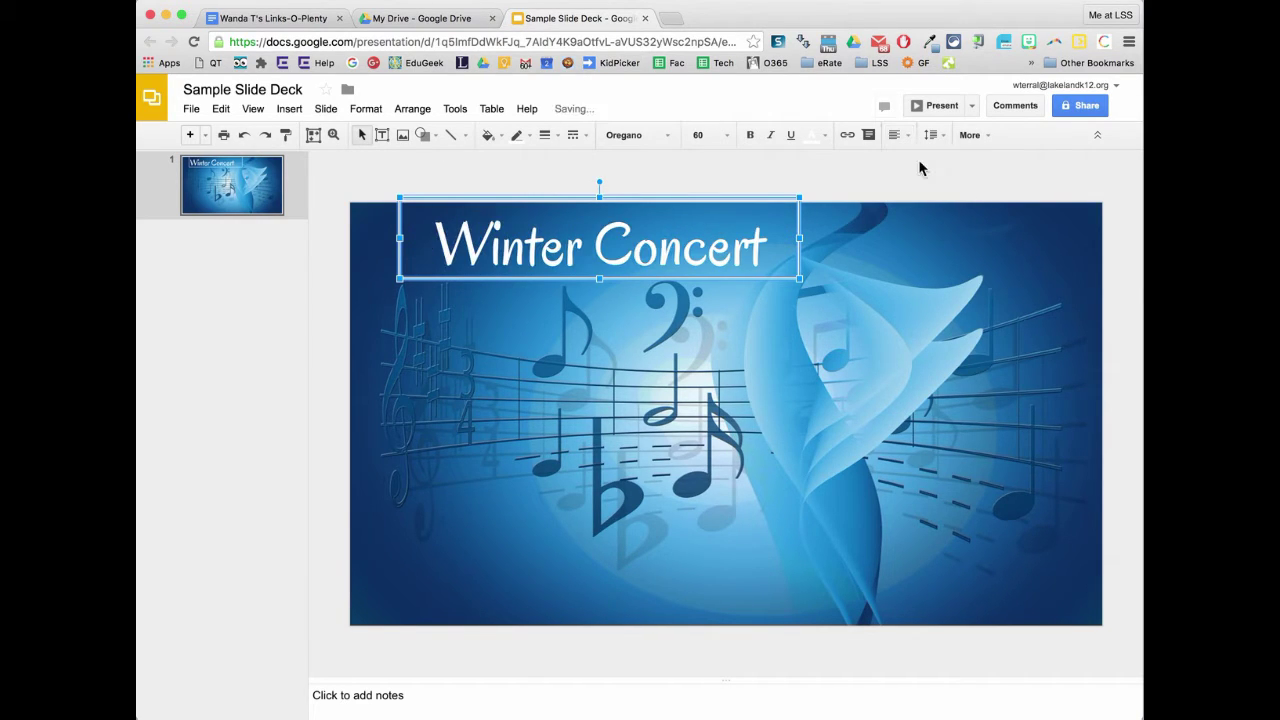
# Apply top alignment to the title, stretch its box downward to about twice the height, and shift the box down and to the right
pyautogui.click(895, 135)
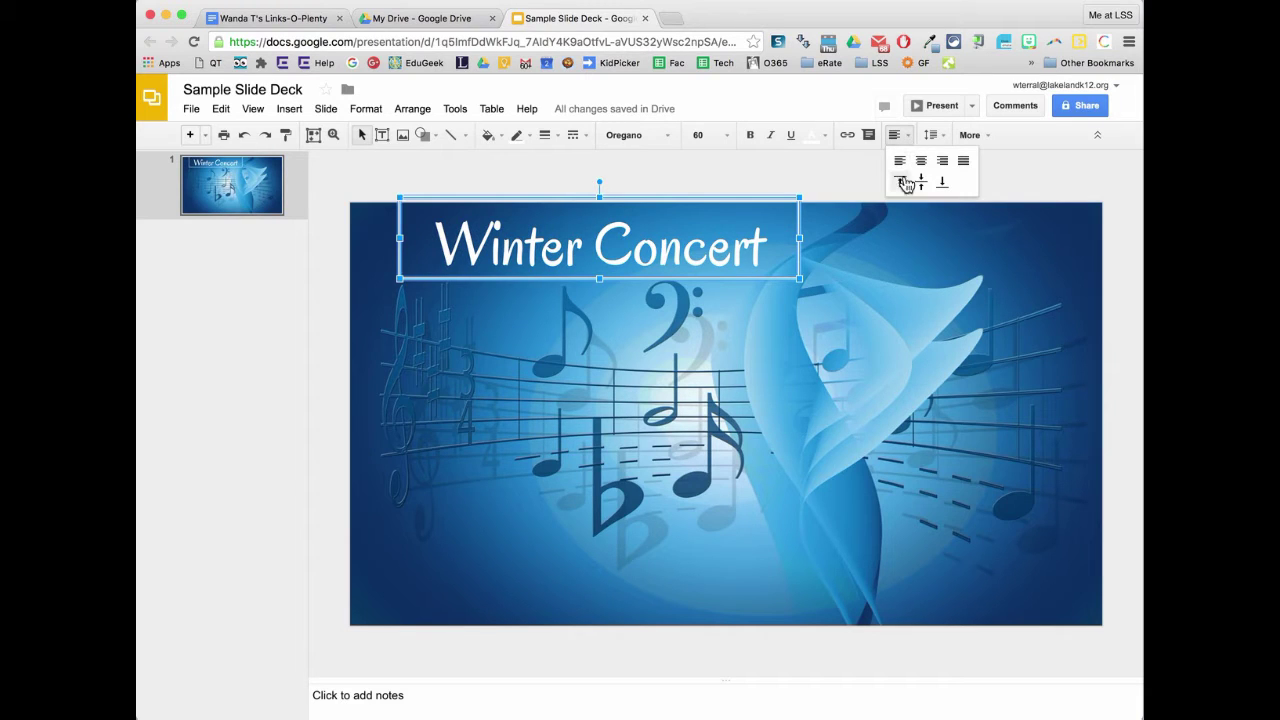
pyautogui.click(899, 182)
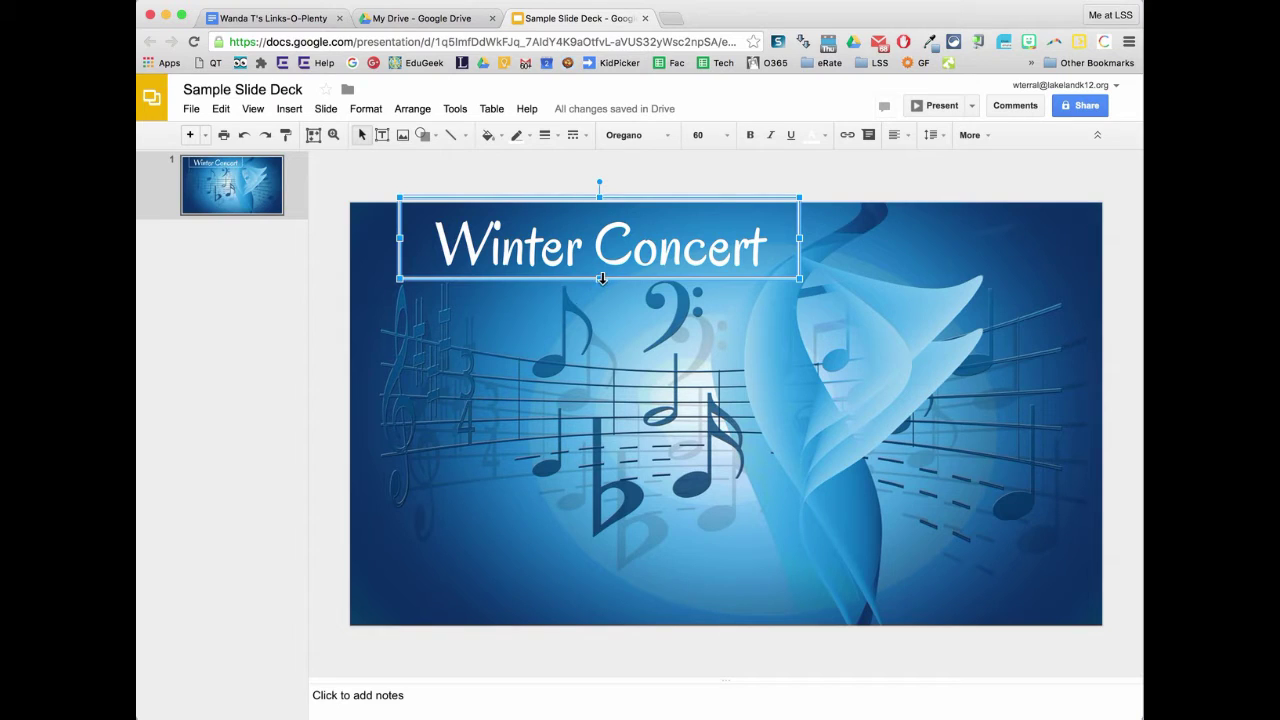
pyautogui.moveTo(600, 279); pyautogui.dragTo(600, 357)
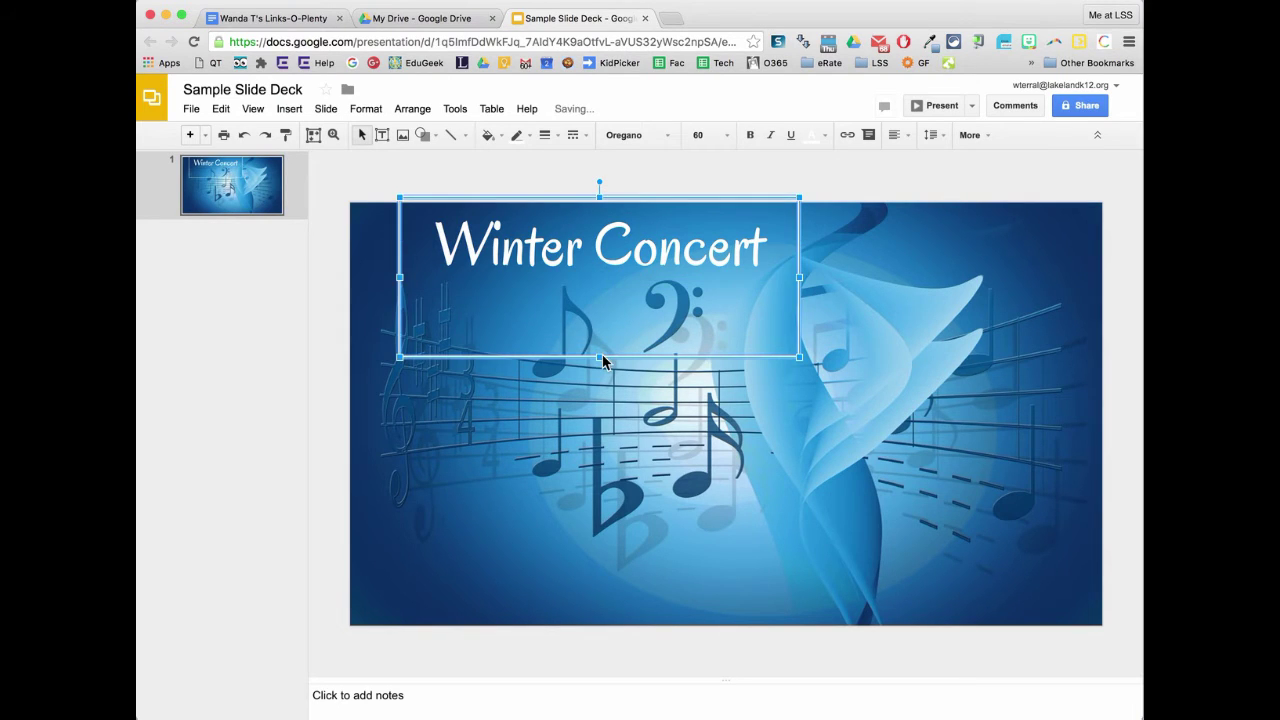
pyautogui.moveTo(694, 210); pyautogui.dragTo(718, 249)
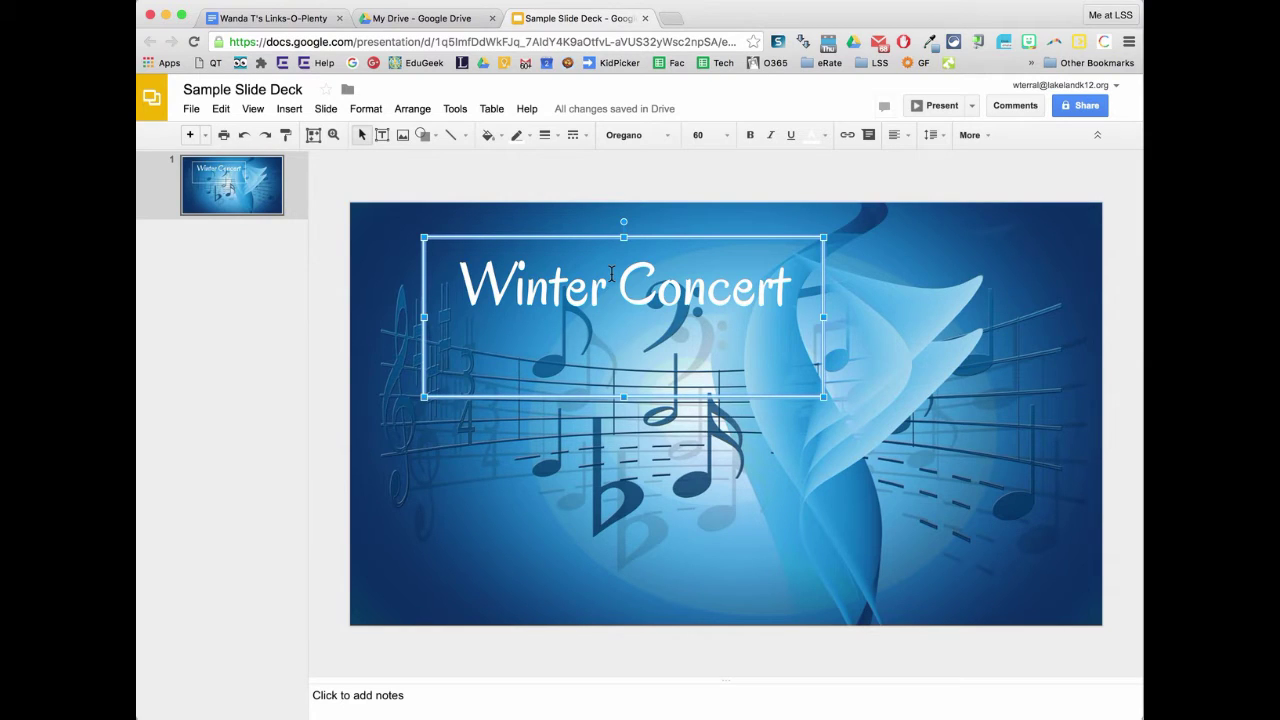
# Compare middle and bottom vertical alignment for the "Winter Concert" text, settle on middle, and deselect the box
pyautogui.moveTo(461, 263); pyautogui.dragTo(811, 299)
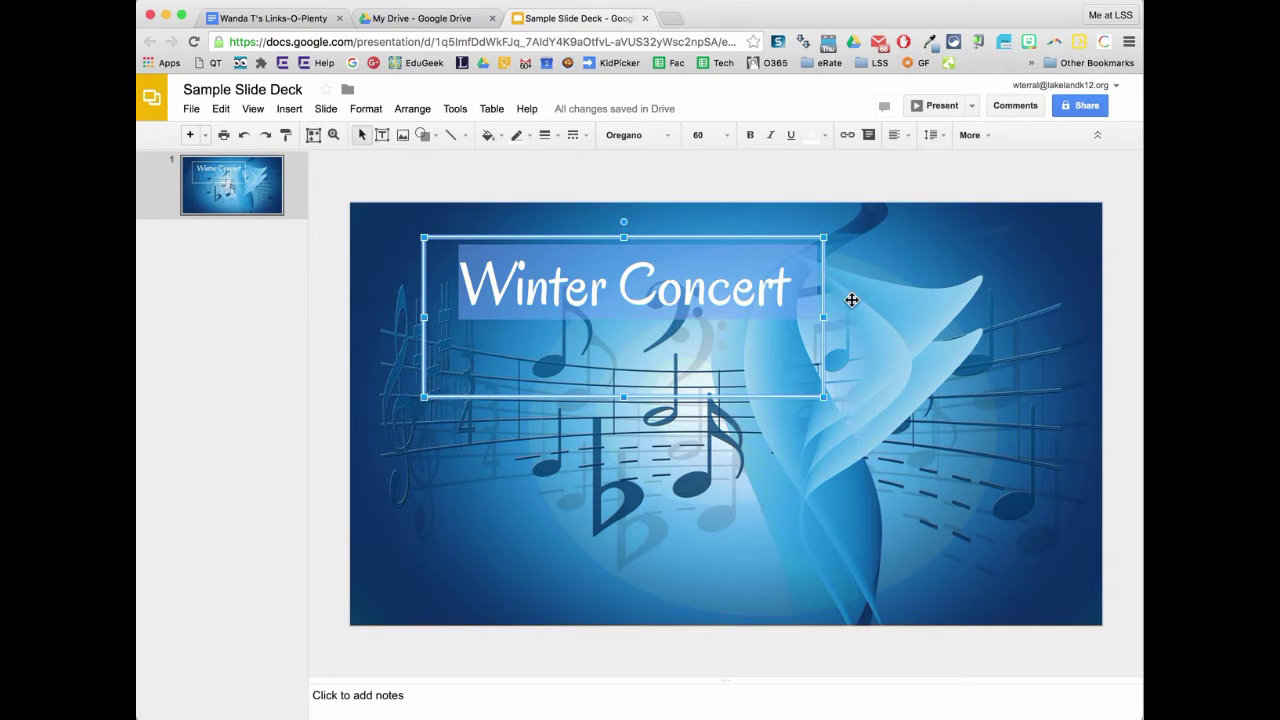
pyautogui.click(907, 143)
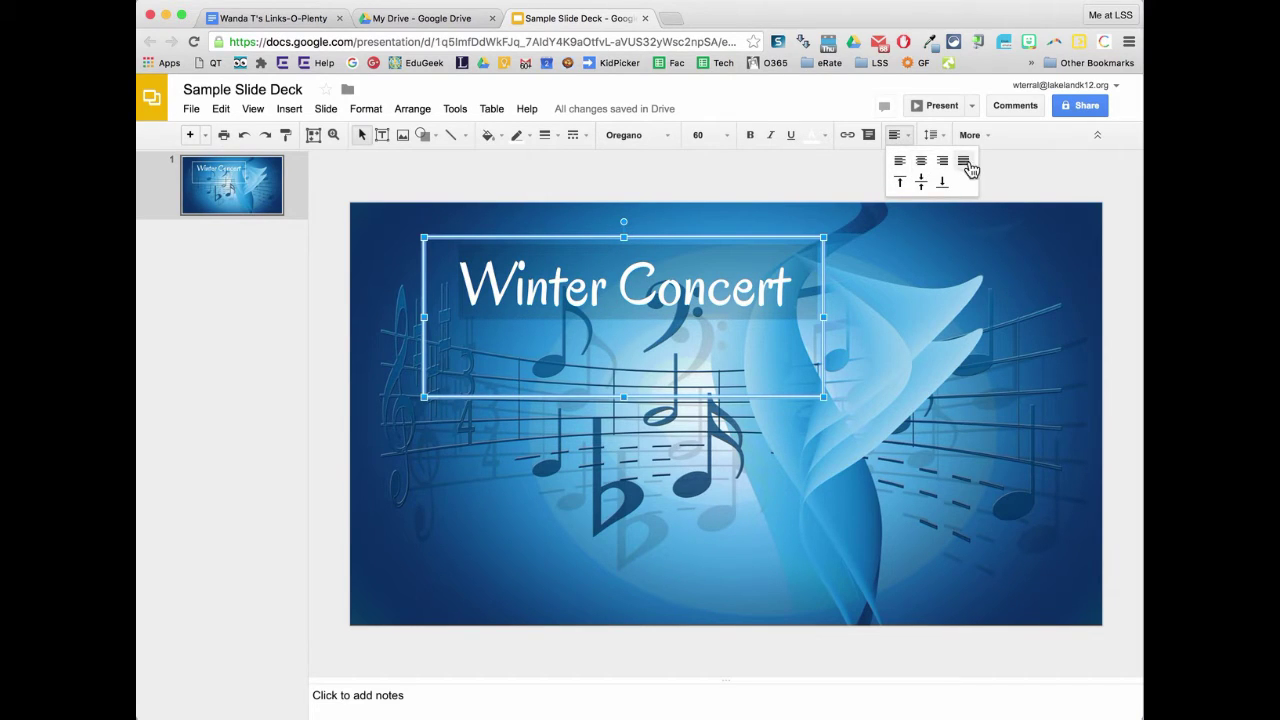
pyautogui.click(921, 183)
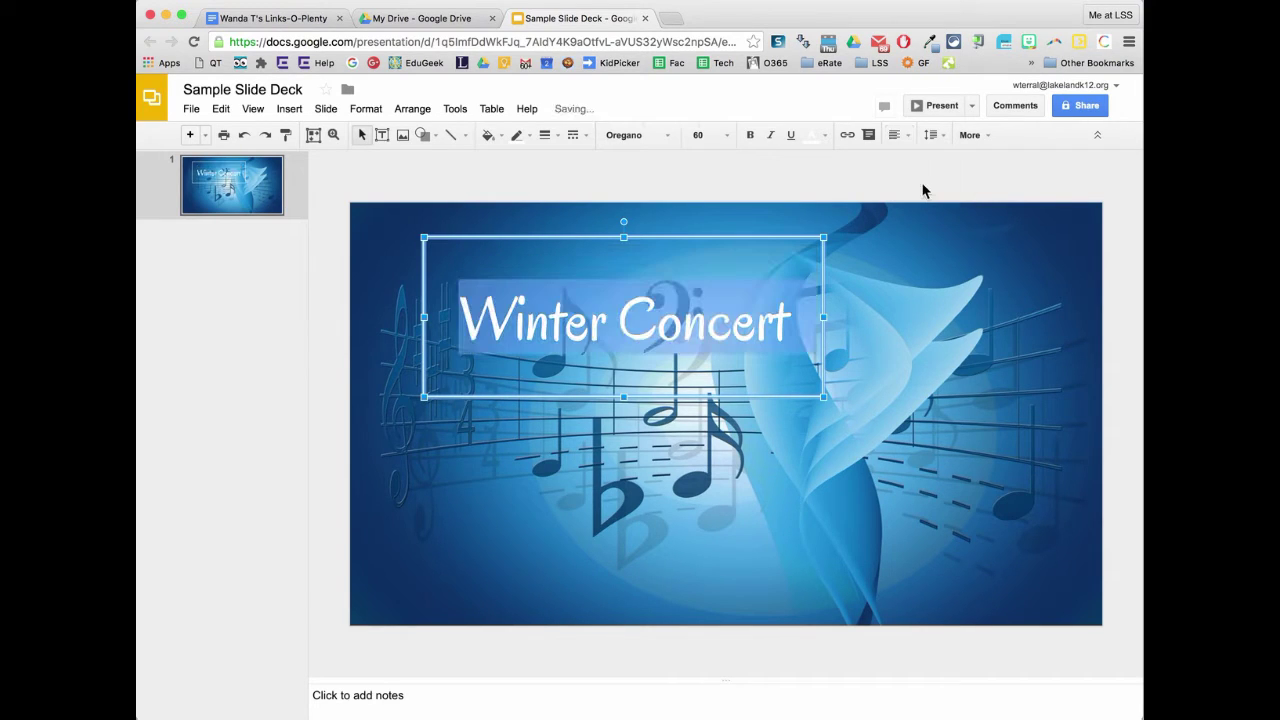
pyautogui.click(895, 134)
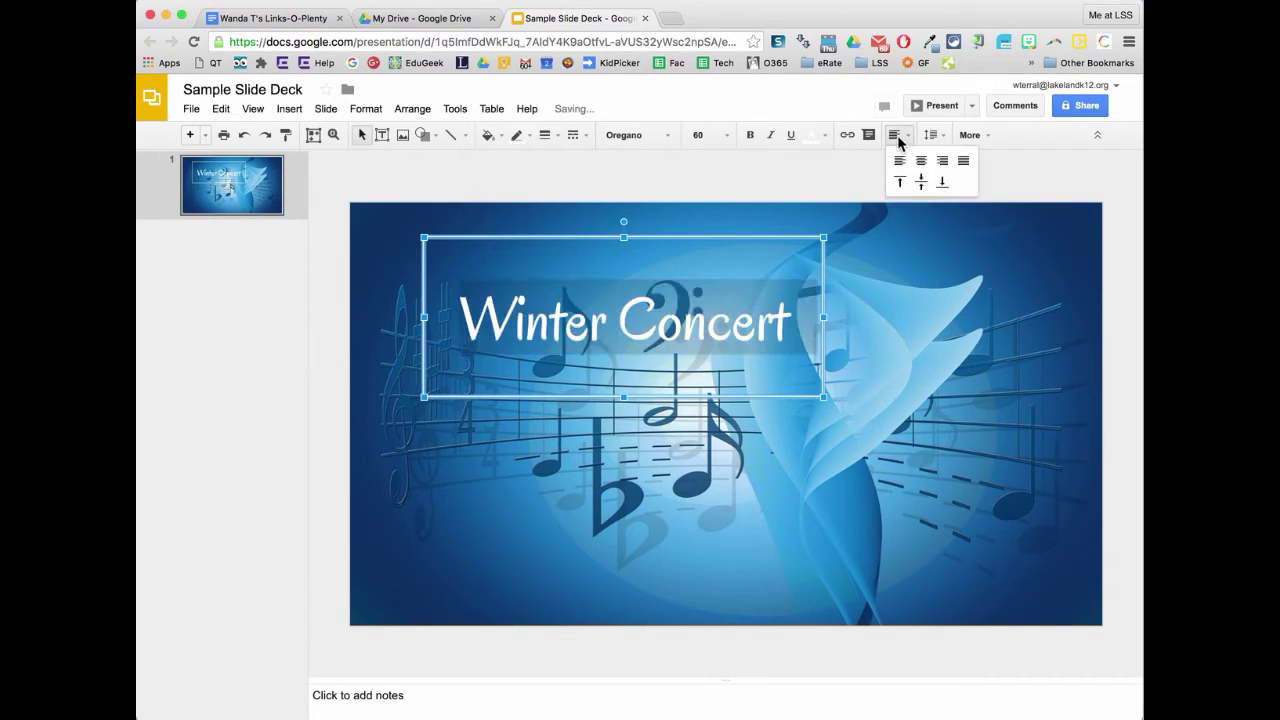
pyautogui.click(942, 183)
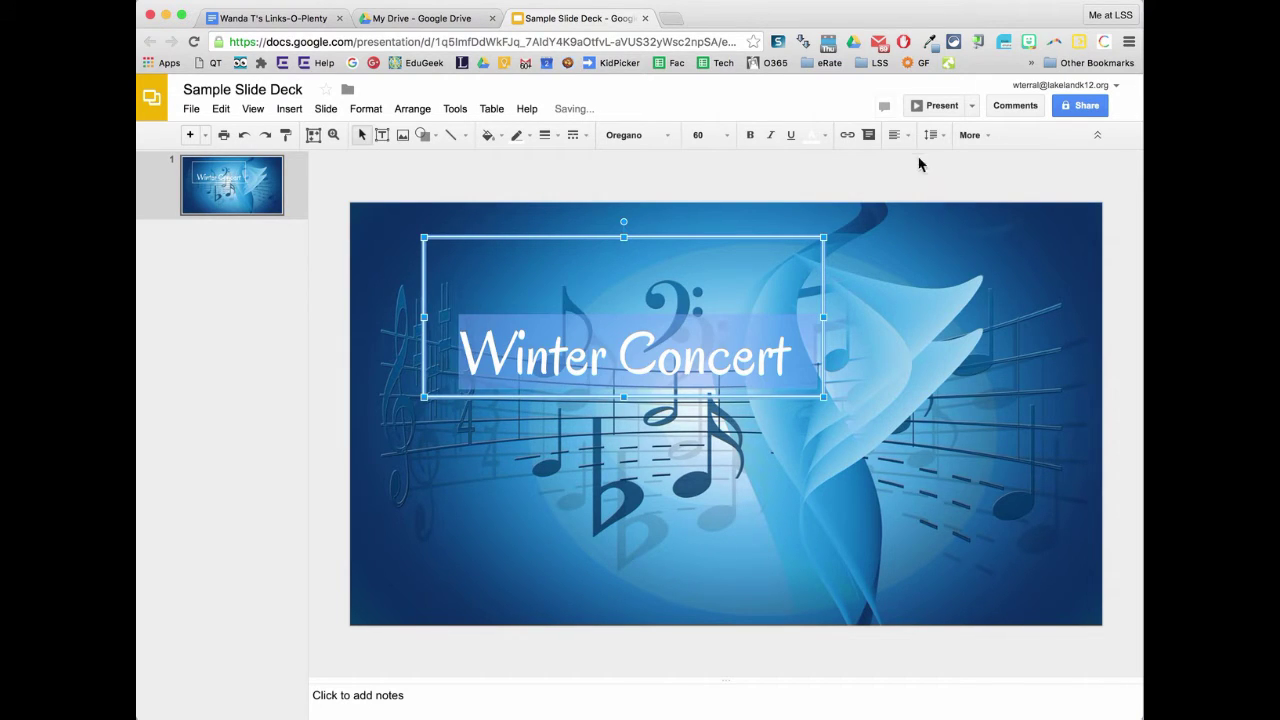
pyautogui.click(895, 134)
pyautogui.click(921, 187)
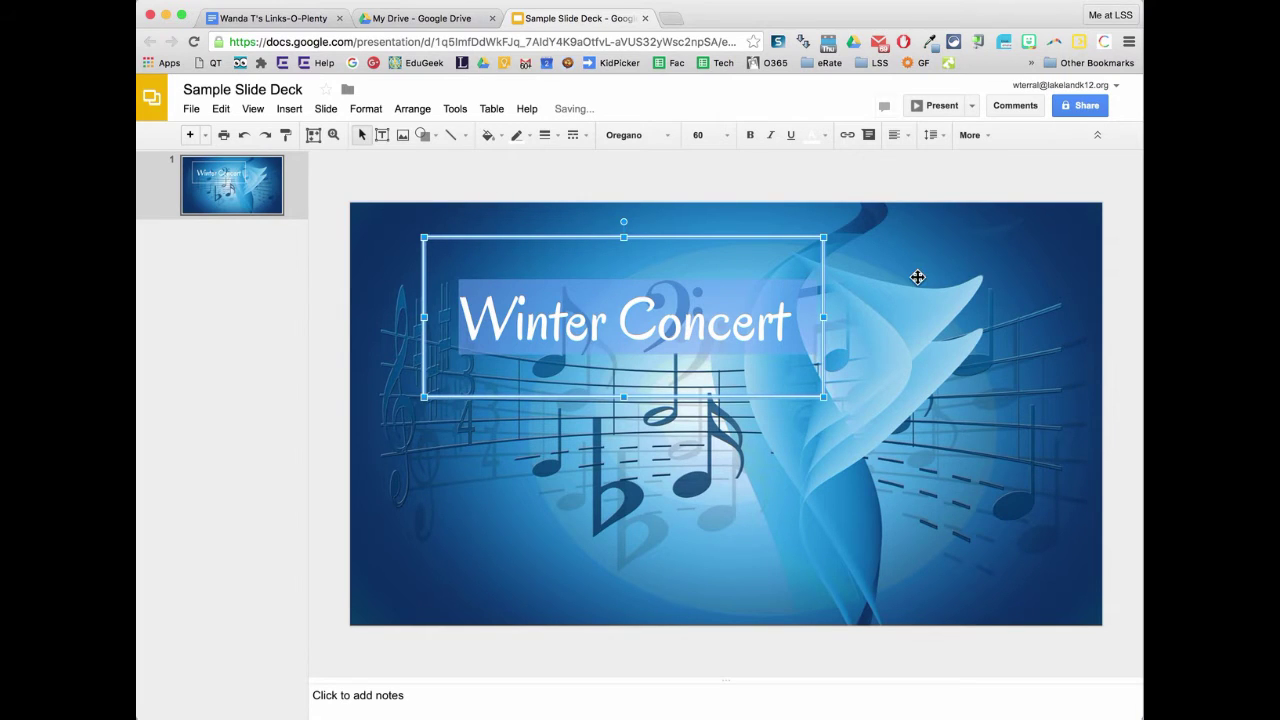
pyautogui.click(910, 226)
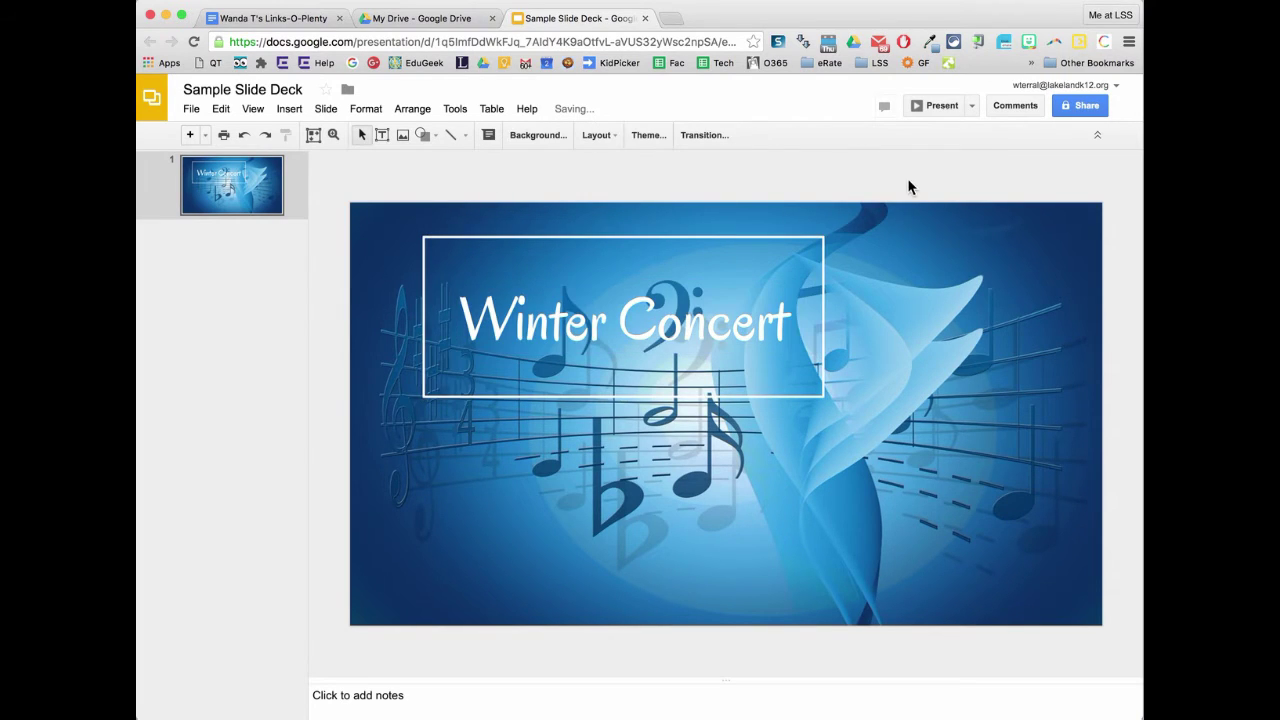
# Shorten the "Winter Concert" text box by raising its lower edge to just above the staff lines, and deselect it
pyautogui.click(787, 396)
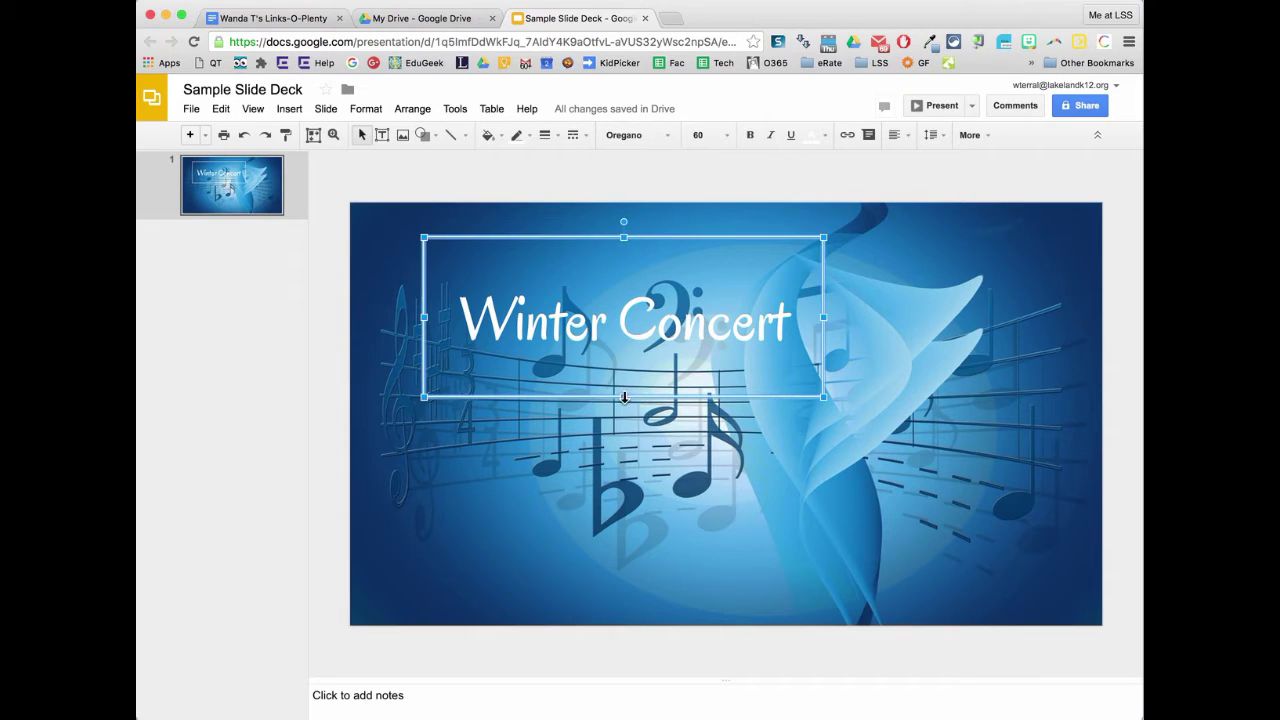
pyautogui.moveTo(624, 354); pyautogui.dragTo(624, 355)
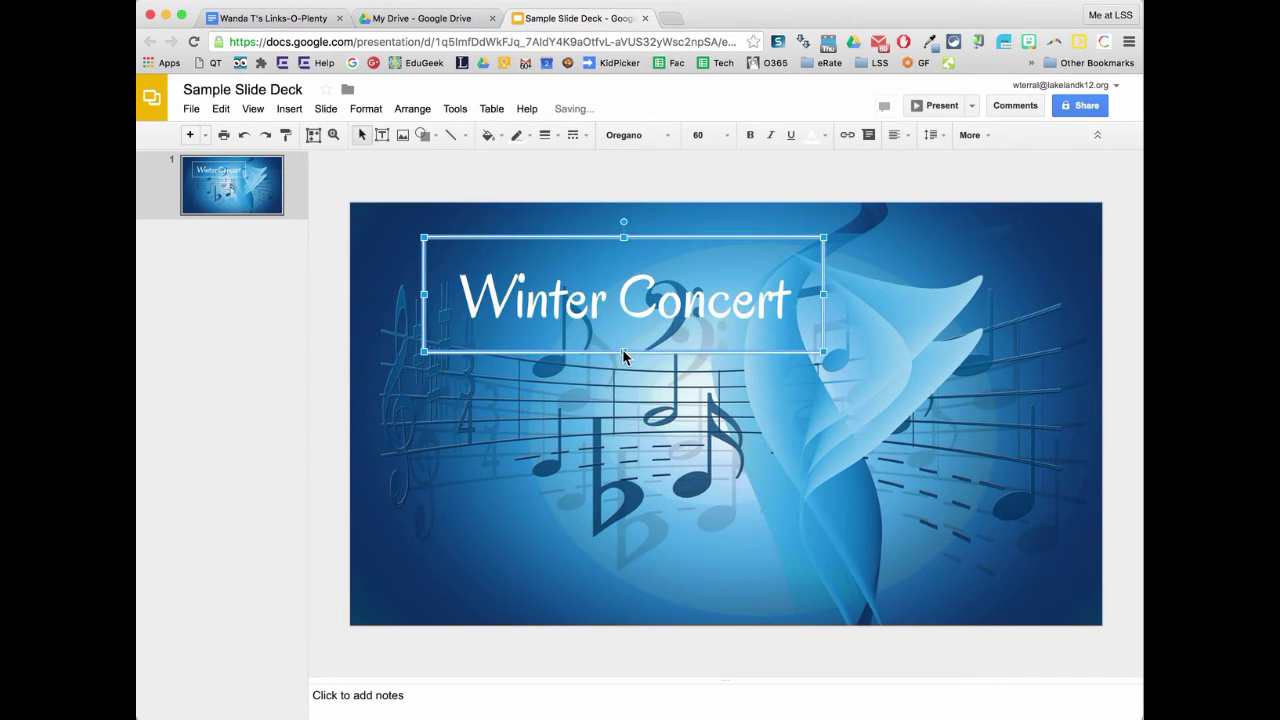
pyautogui.click(713, 193)
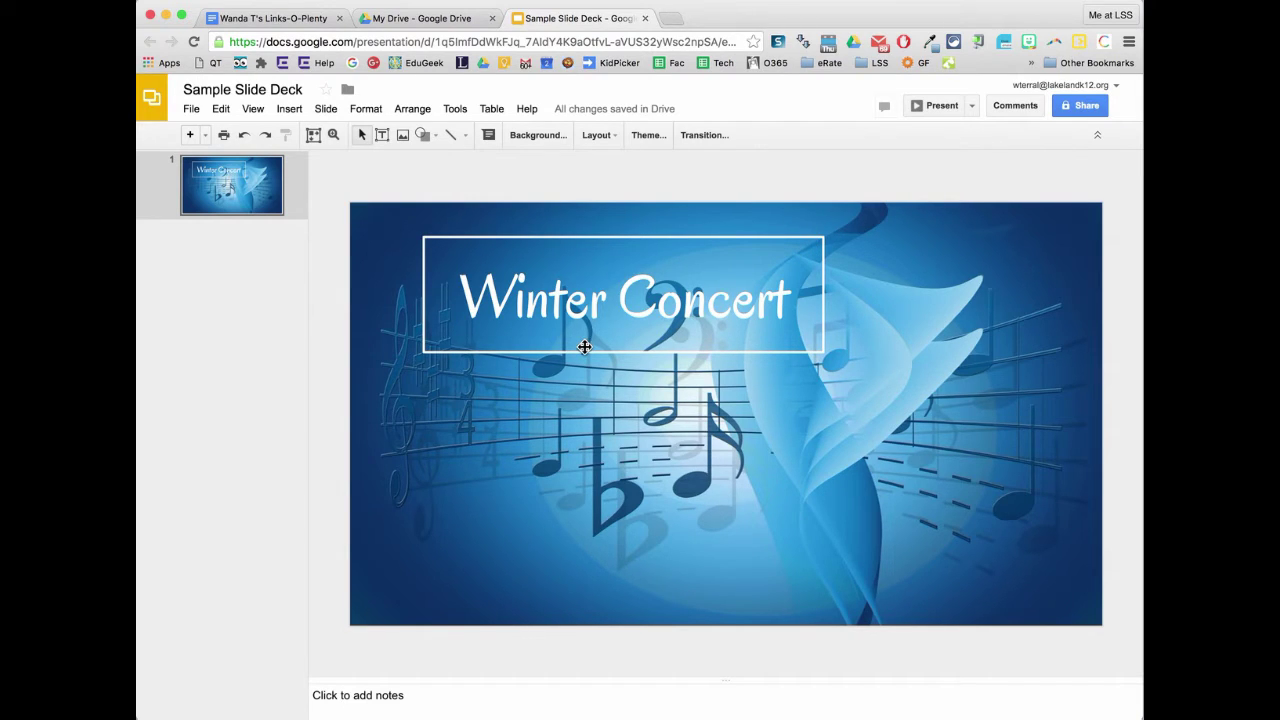
# Fill the "Winter Concert" text box with the medium-light blue #6d9eeb and deselect it
pyautogui.click(706, 240)
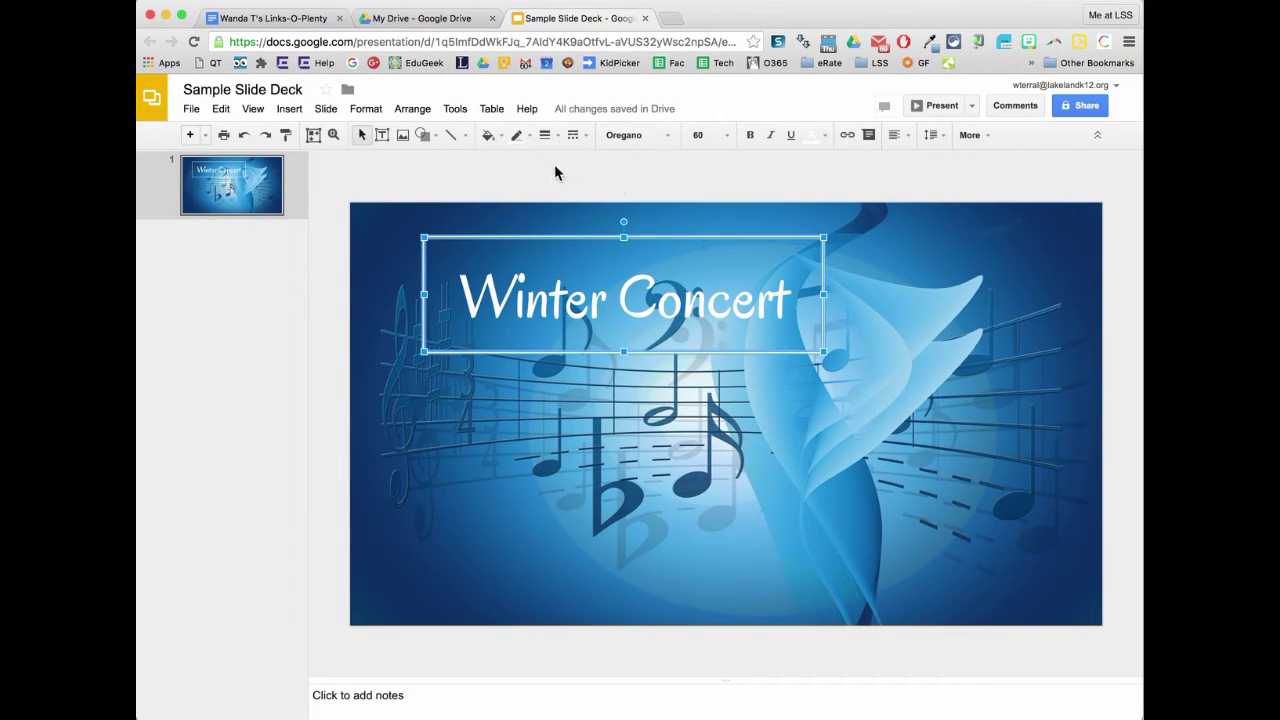
pyautogui.click(500, 141)
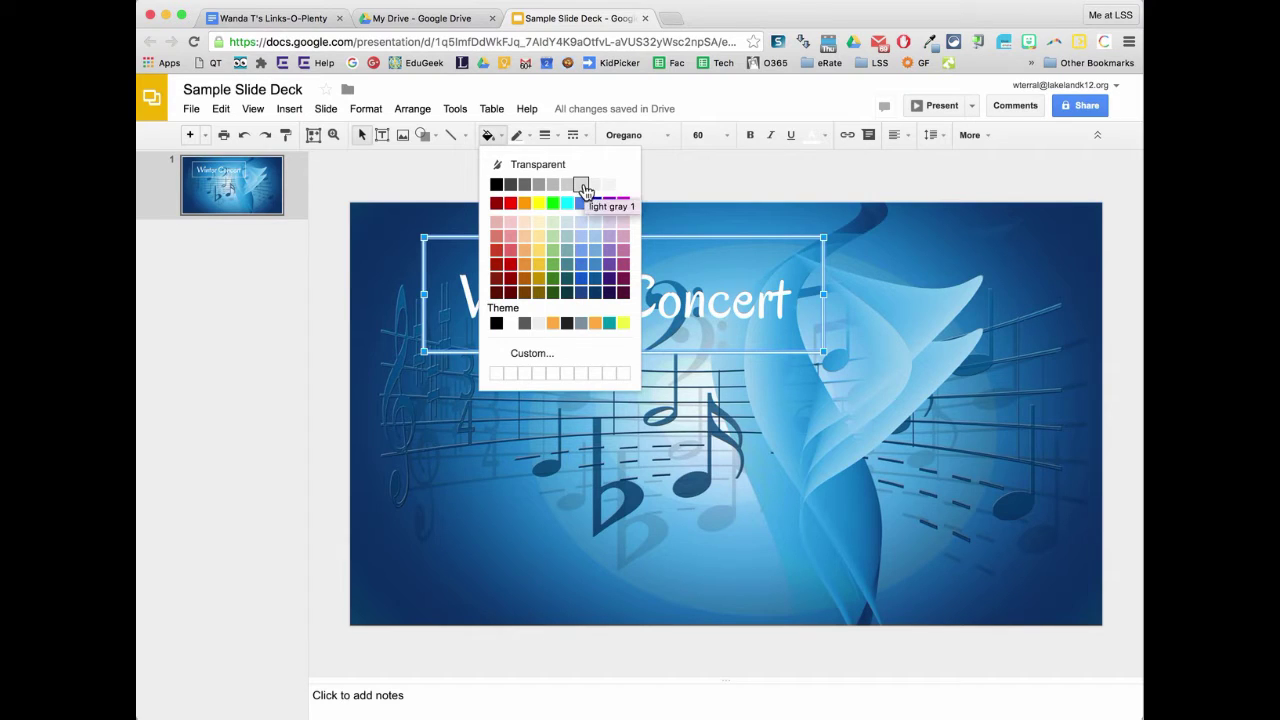
pyautogui.click(582, 250)
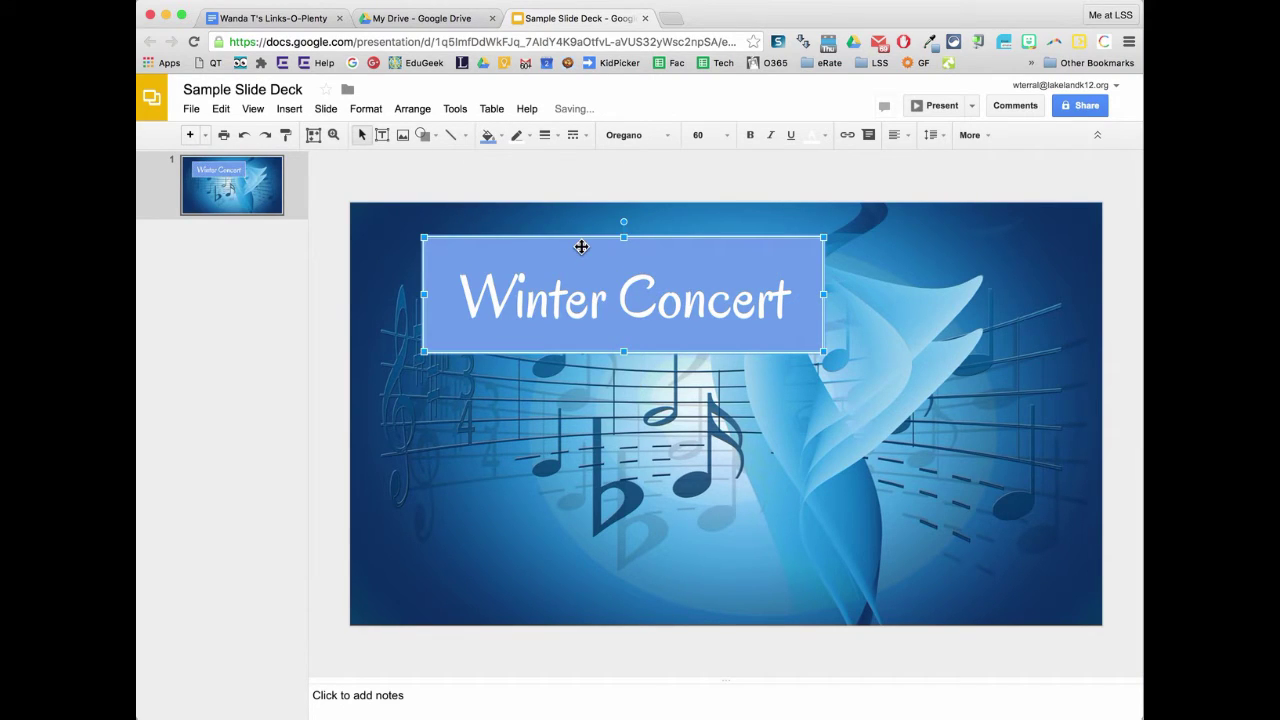
pyautogui.click(628, 177)
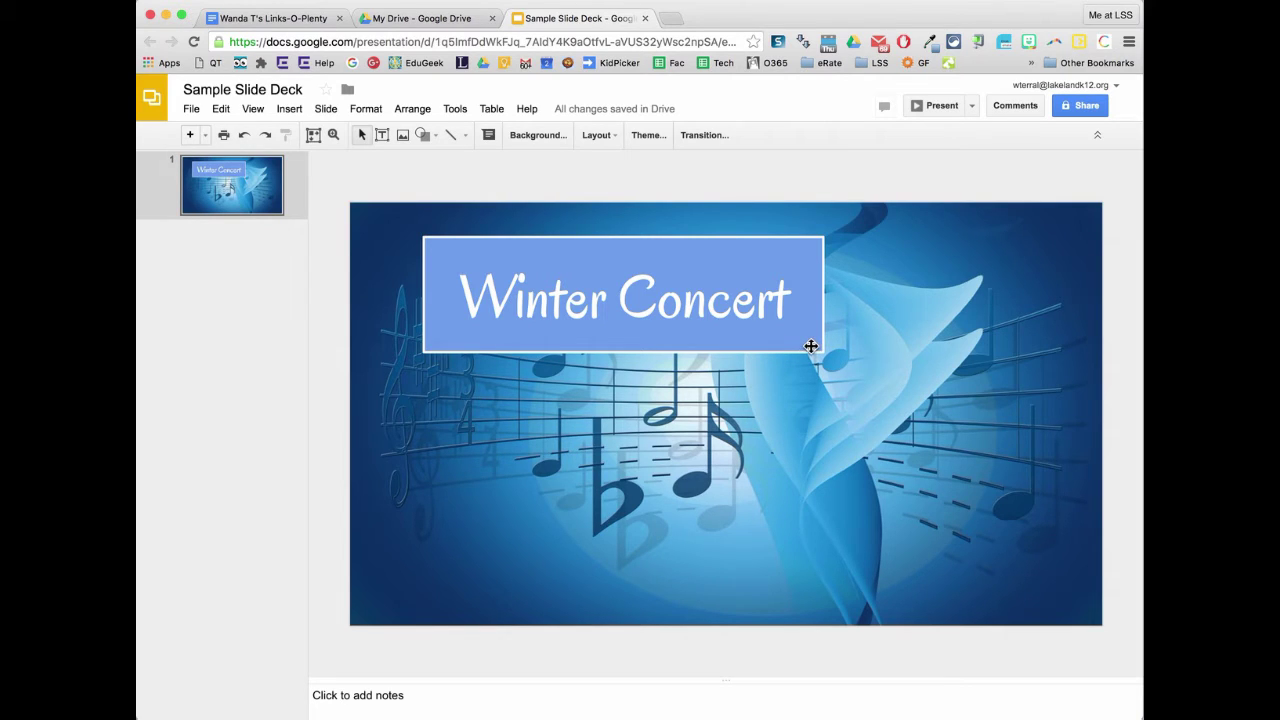
# Make the "Winter Concert" box's blue fill about half transparent using a custom color with reduced opacity
pyautogui.click(767, 345)
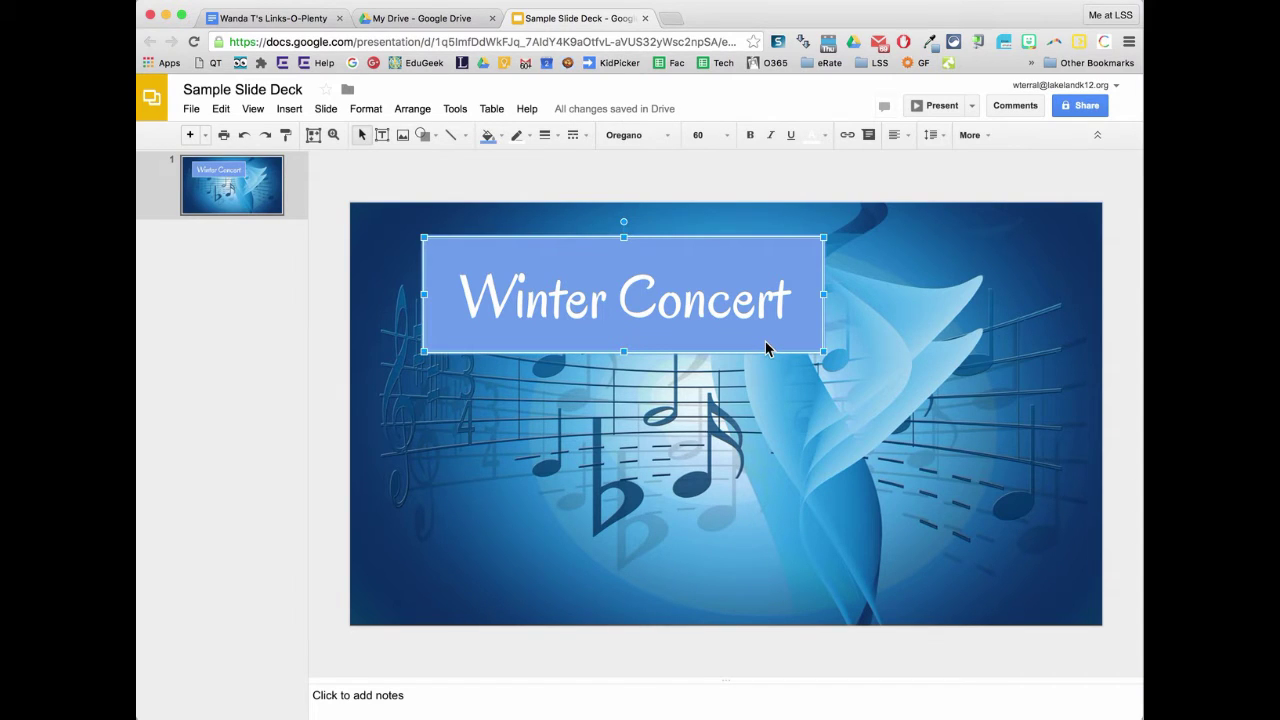
pyautogui.click(489, 136)
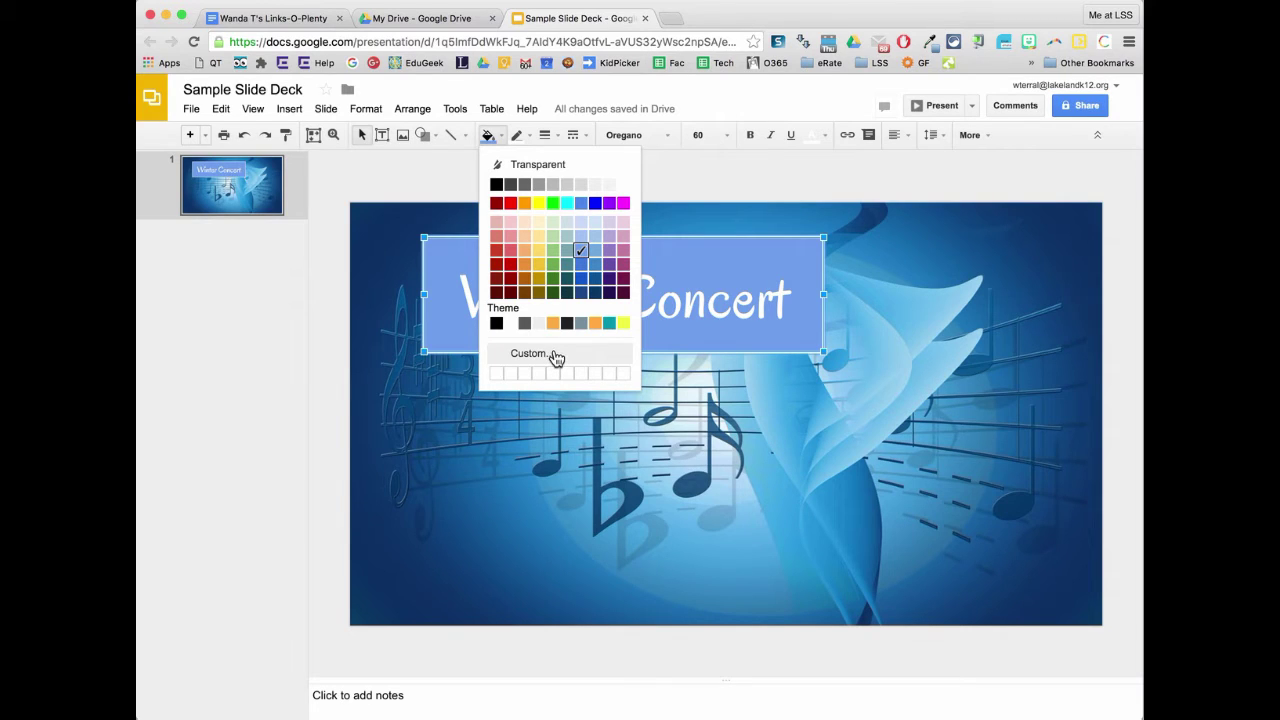
pyautogui.click(556, 358)
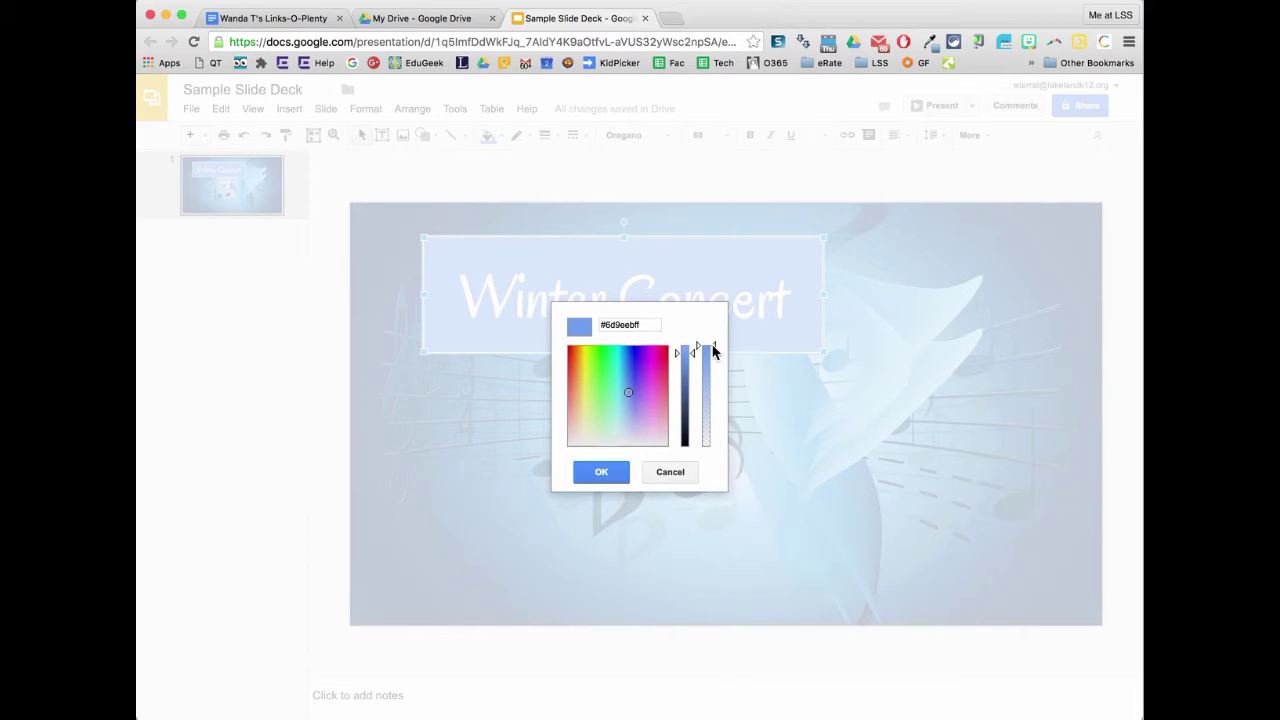
pyautogui.moveTo(715, 351); pyautogui.dragTo(716, 398)
pyautogui.click(609, 472)
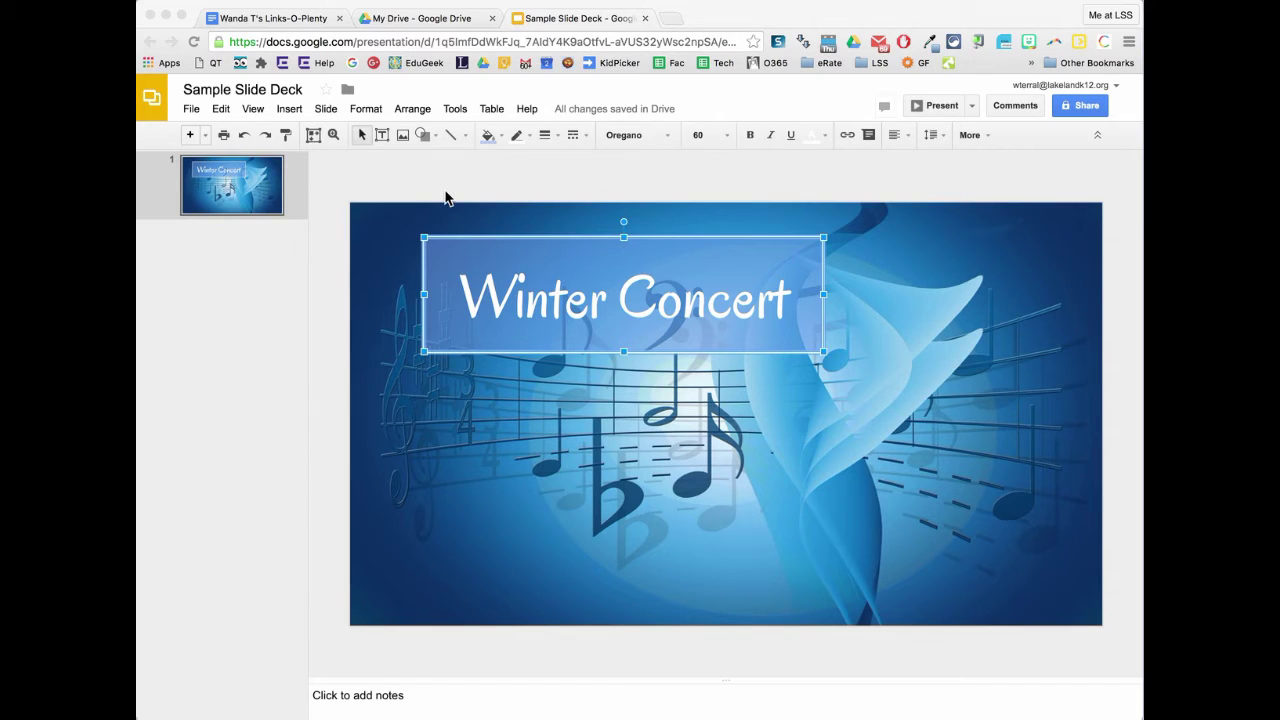
# Undo the transparency change on the "Winter Concert" box's fill
pyautogui.click(244, 138)
pyautogui.click(244, 138)
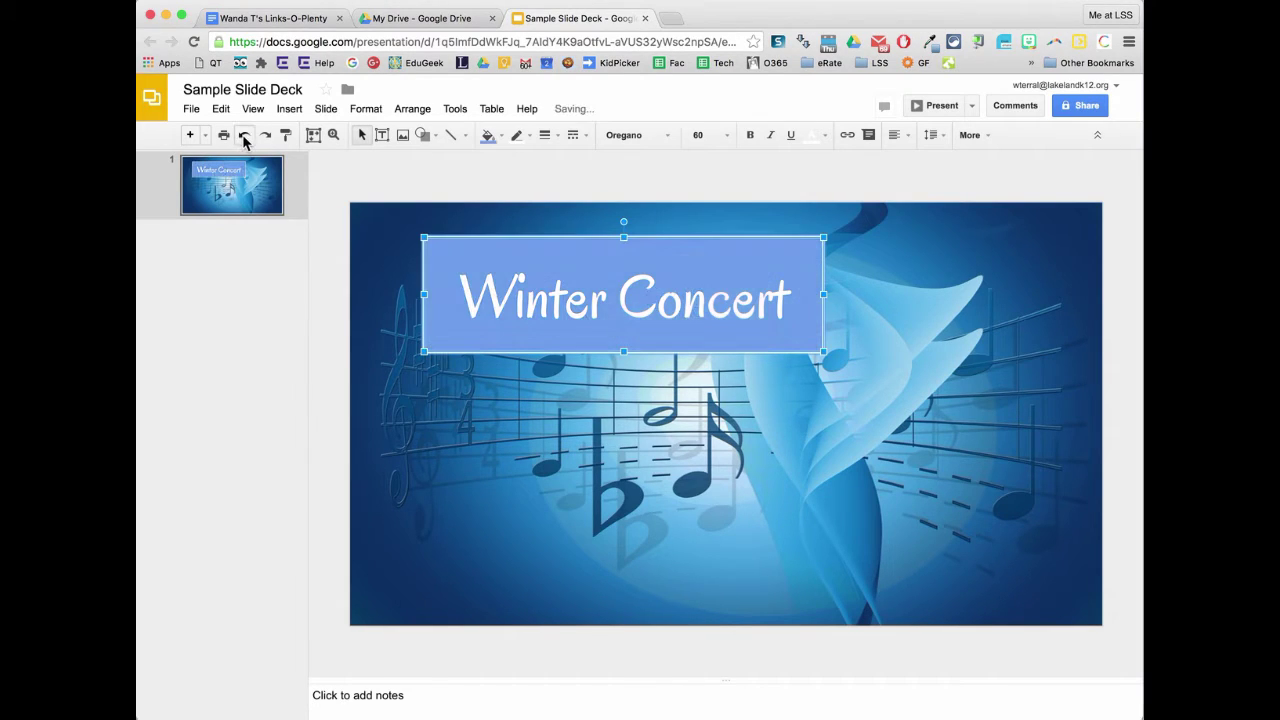
# Reapply about half transparency to the "Winter Concert" box's #6d9eeb fill using a custom color, and deselect the box
pyautogui.click(488, 135)
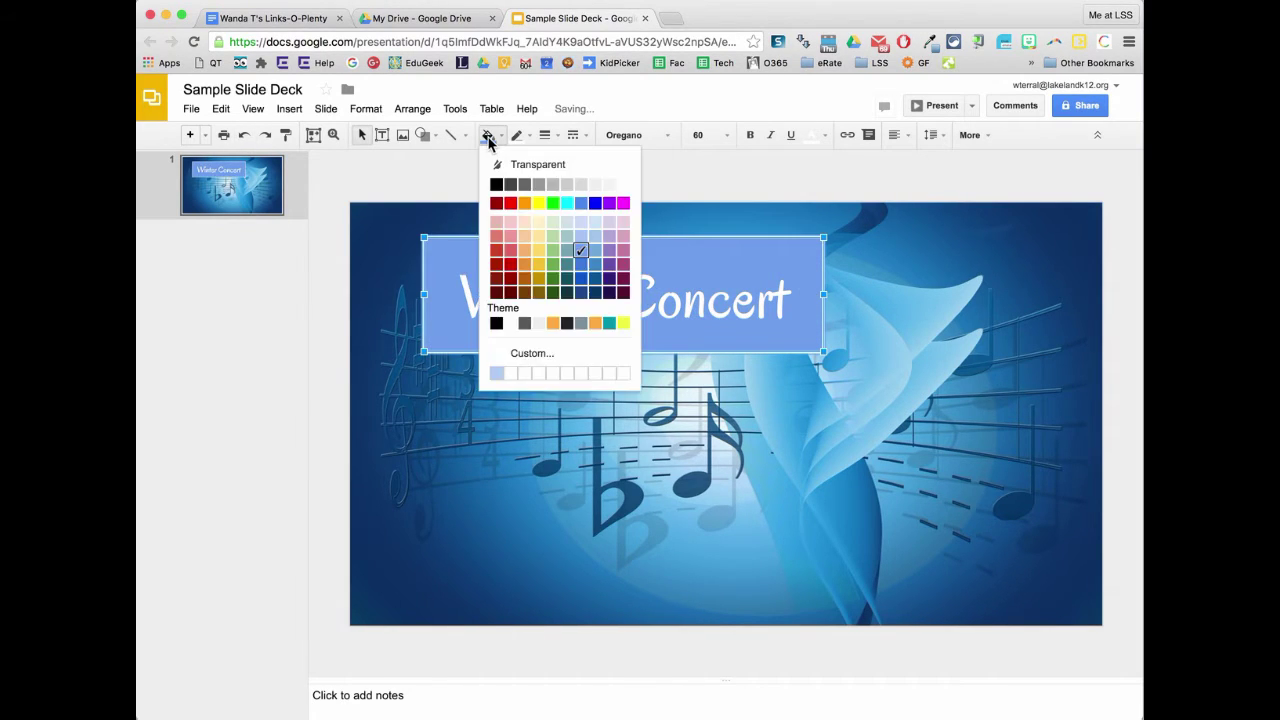
pyautogui.click(515, 357)
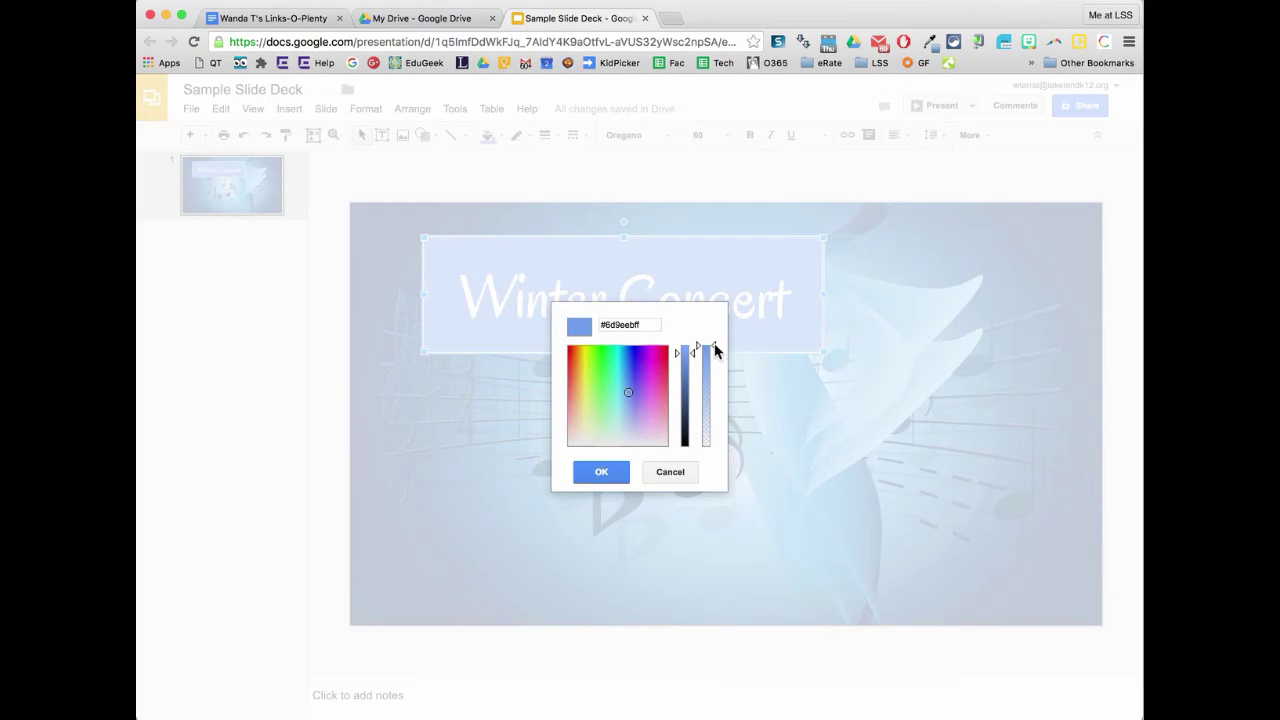
pyautogui.moveTo(715, 350); pyautogui.dragTo(716, 399)
pyautogui.click(611, 472)
pyautogui.click(712, 218)
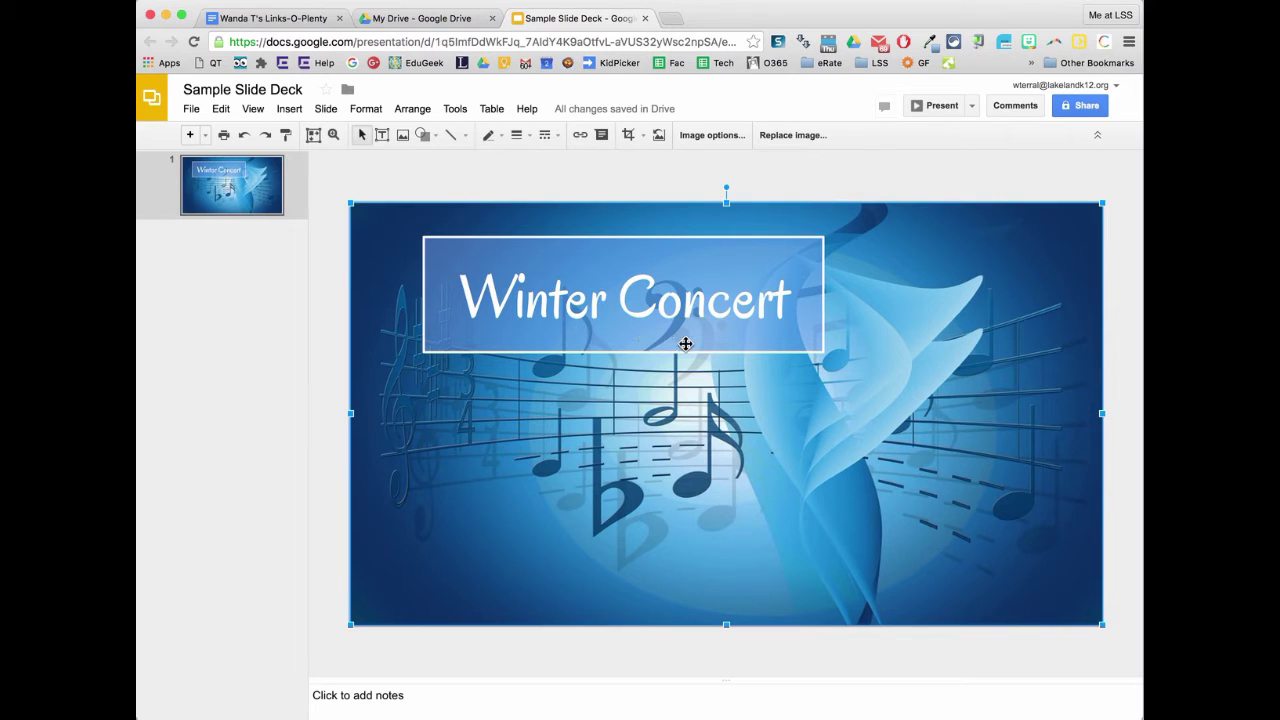
# Move the "Winter Concert" box into the slide's upper-left corner and make its fill more opaque with custom color #6d9eebb6
pyautogui.moveTo(683, 344); pyautogui.dragTo(618, 316)
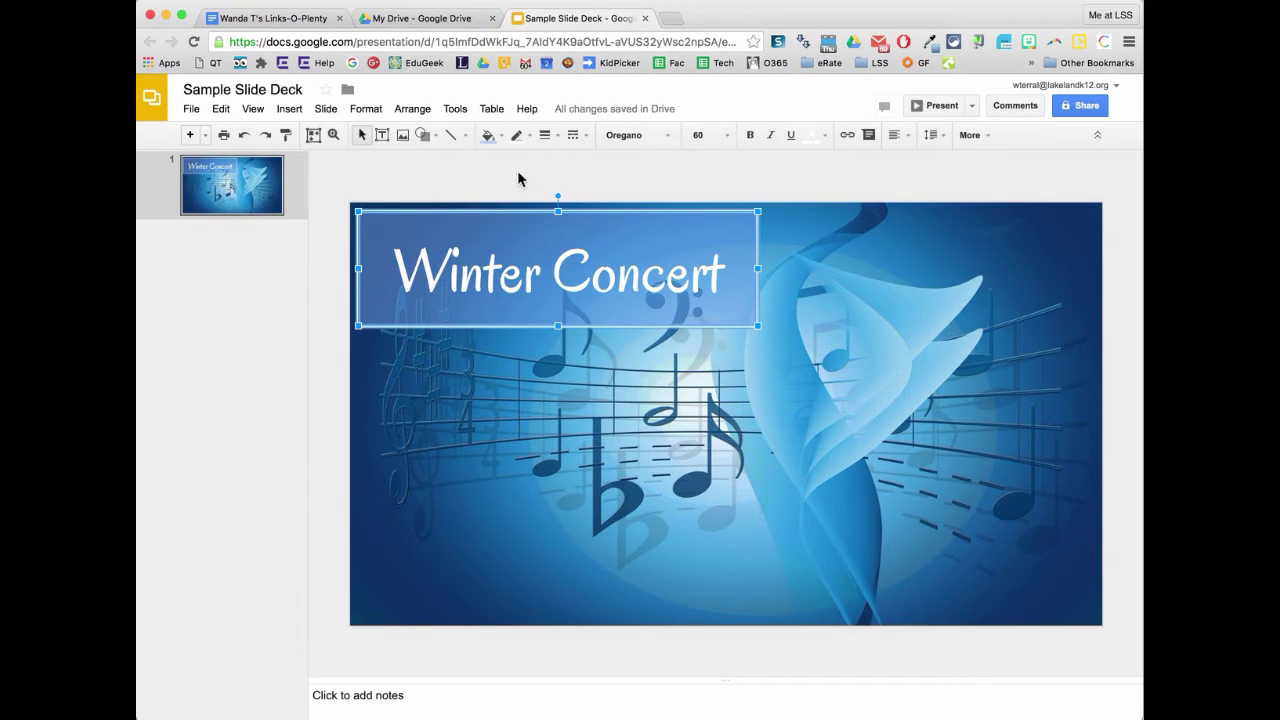
pyautogui.click(488, 135)
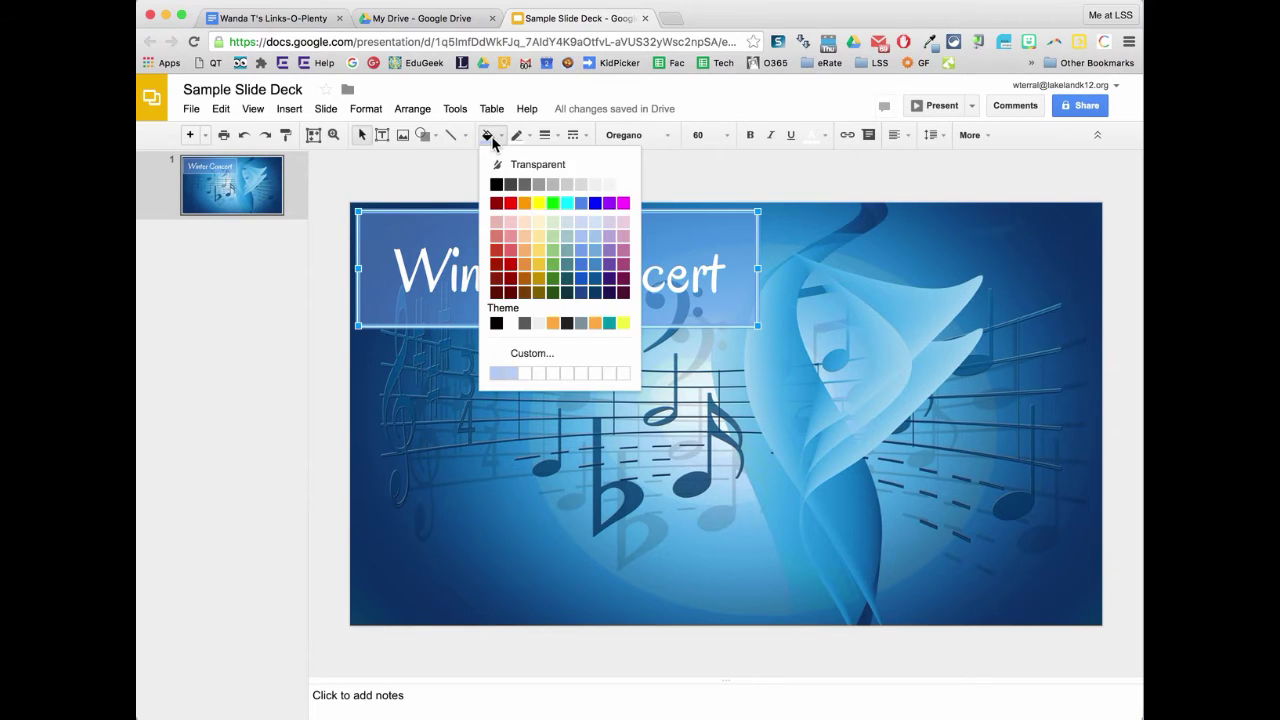
pyautogui.click(528, 357)
pyautogui.moveTo(714, 398); pyautogui.dragTo(710, 372)
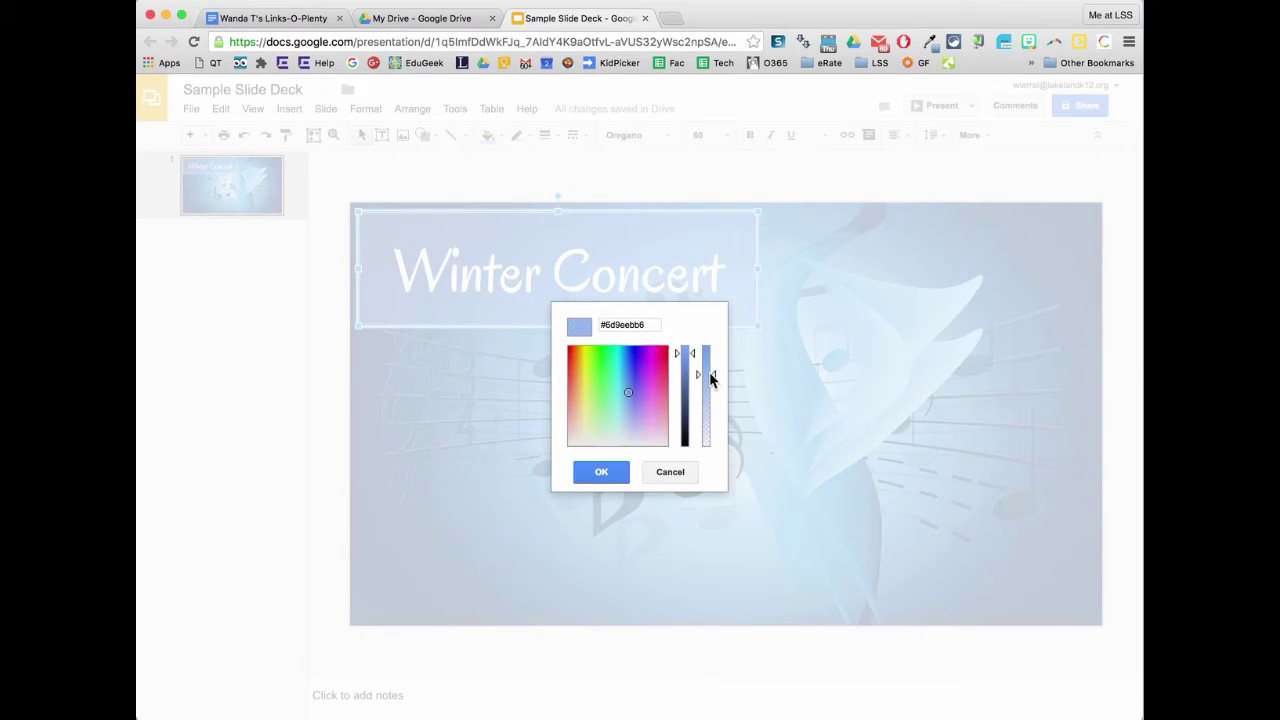
pyautogui.click(604, 474)
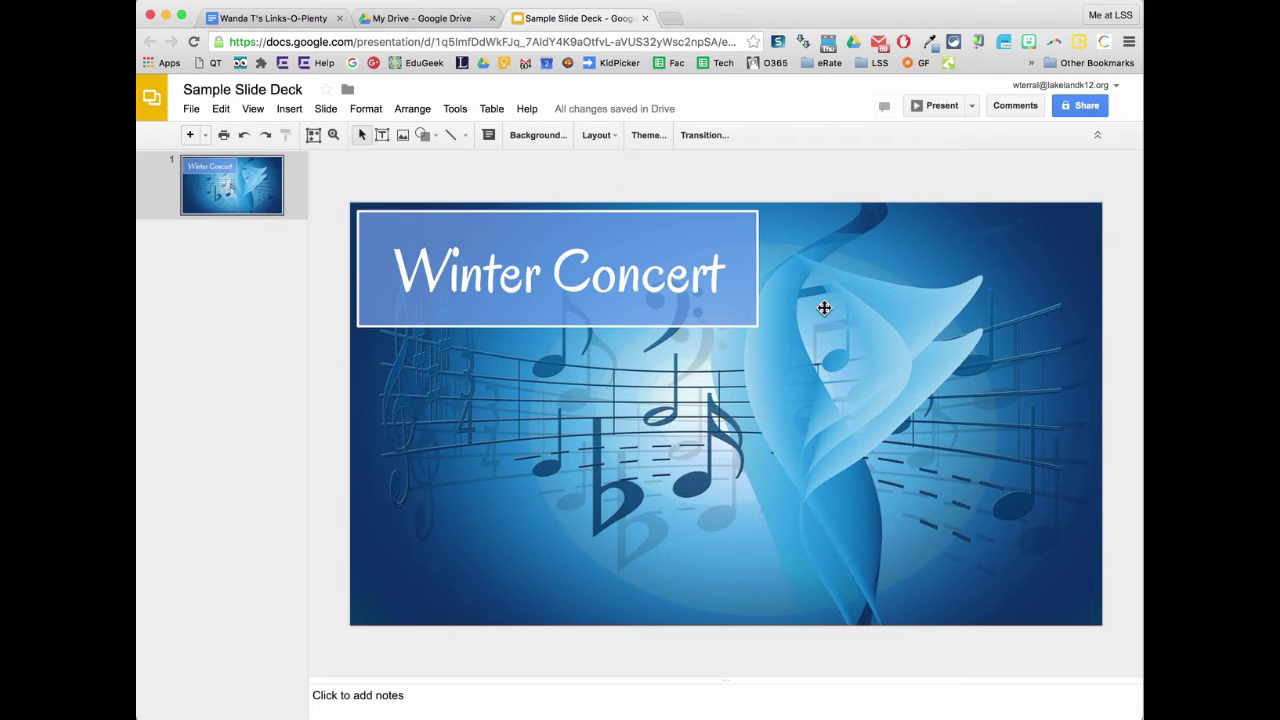
# Shorten the "Winter Concert" box by raising its lower edge closer to the text, and deselect it
pyautogui.click(745, 300)
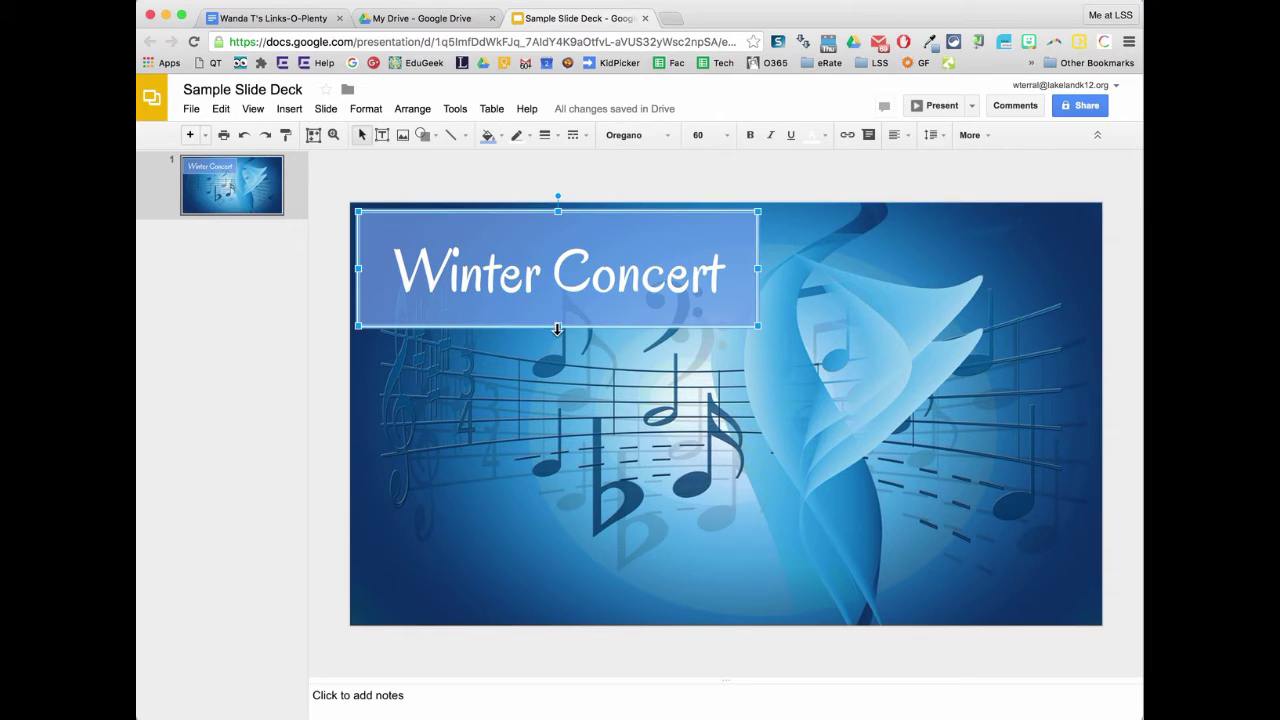
pyautogui.moveTo(557, 307); pyautogui.dragTo(558, 306)
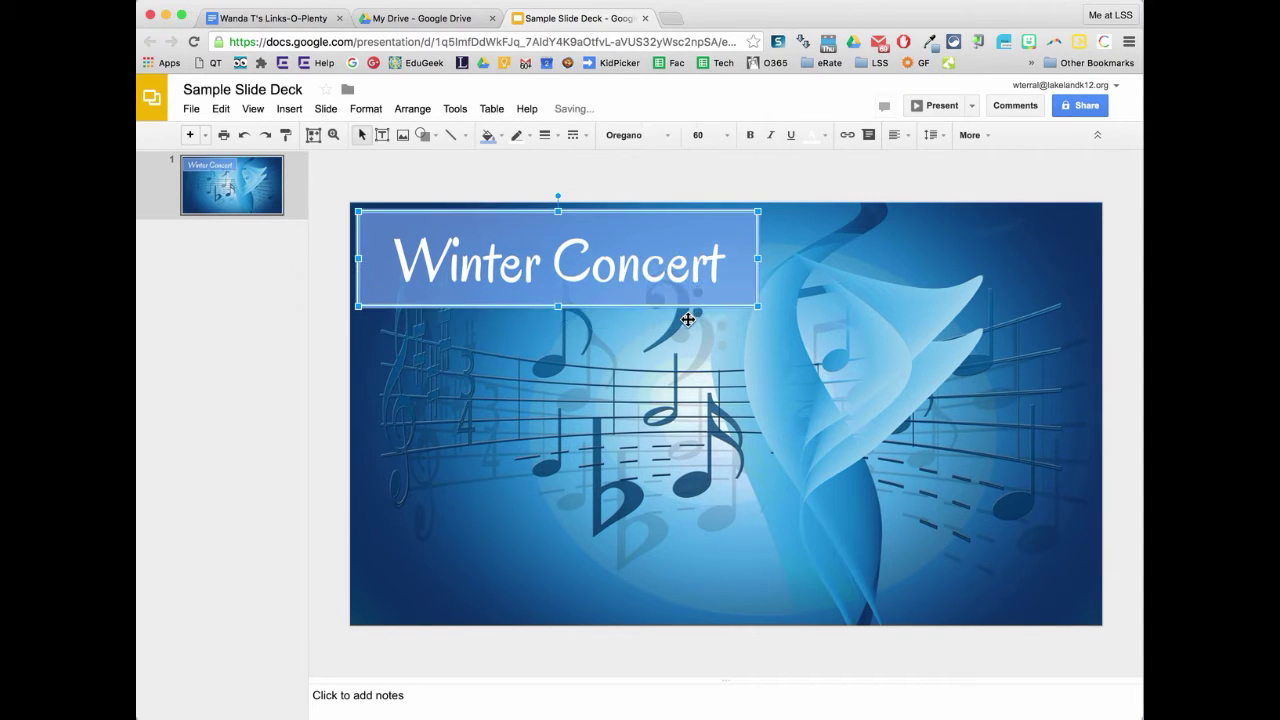
pyautogui.click(711, 386)
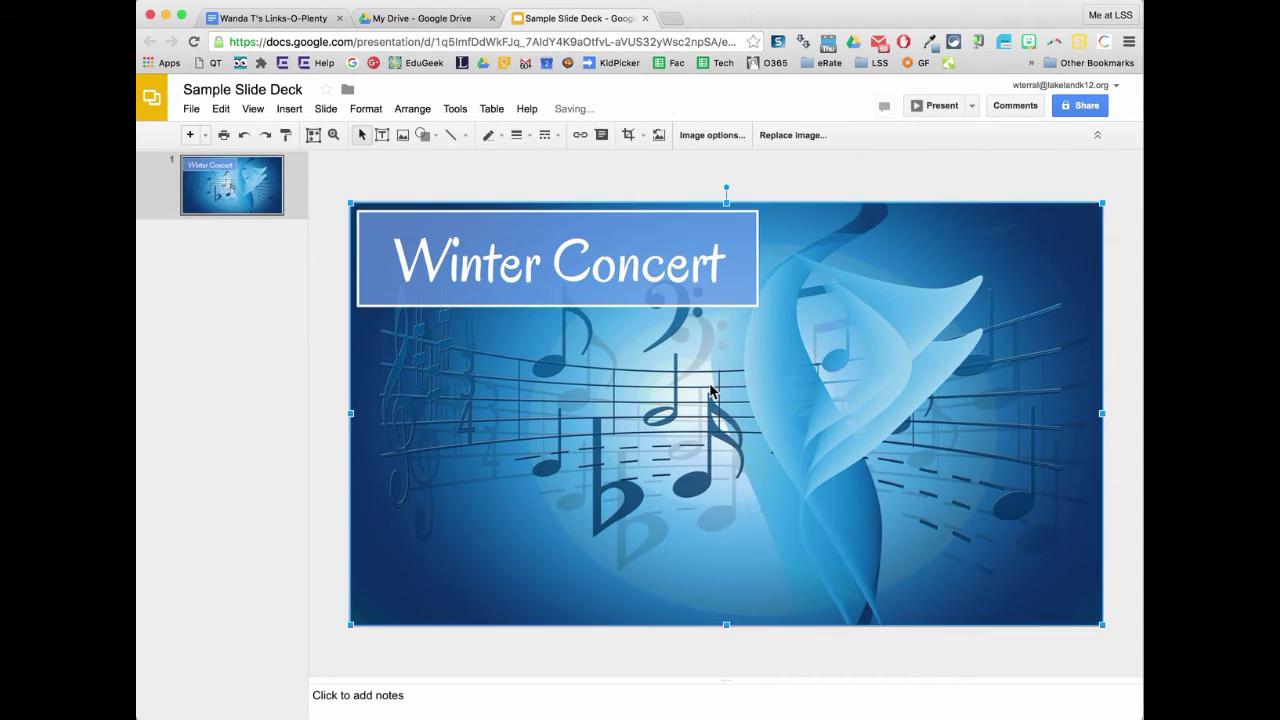
# Fill the "Winter Concert" box with the solid palette blue one shade lighter than #6d9eeb, and deselect it
pyautogui.click(679, 297)
pyautogui.click(488, 135)
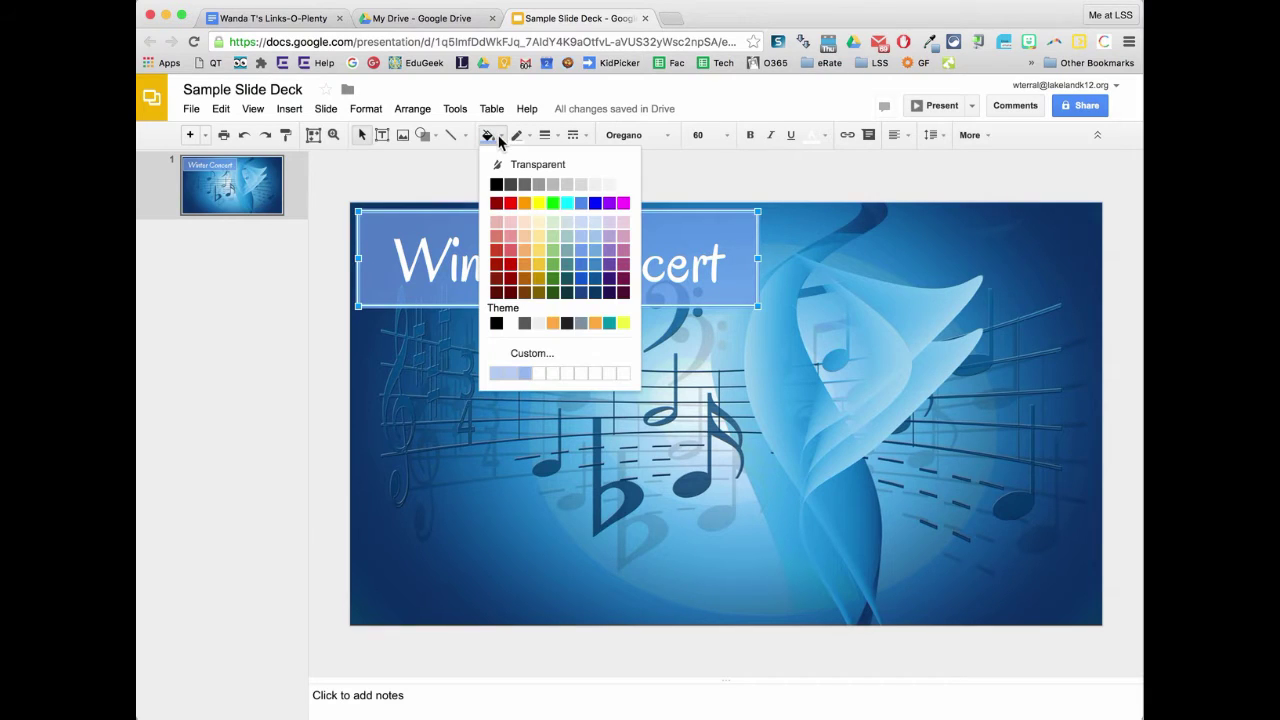
pyautogui.click(581, 236)
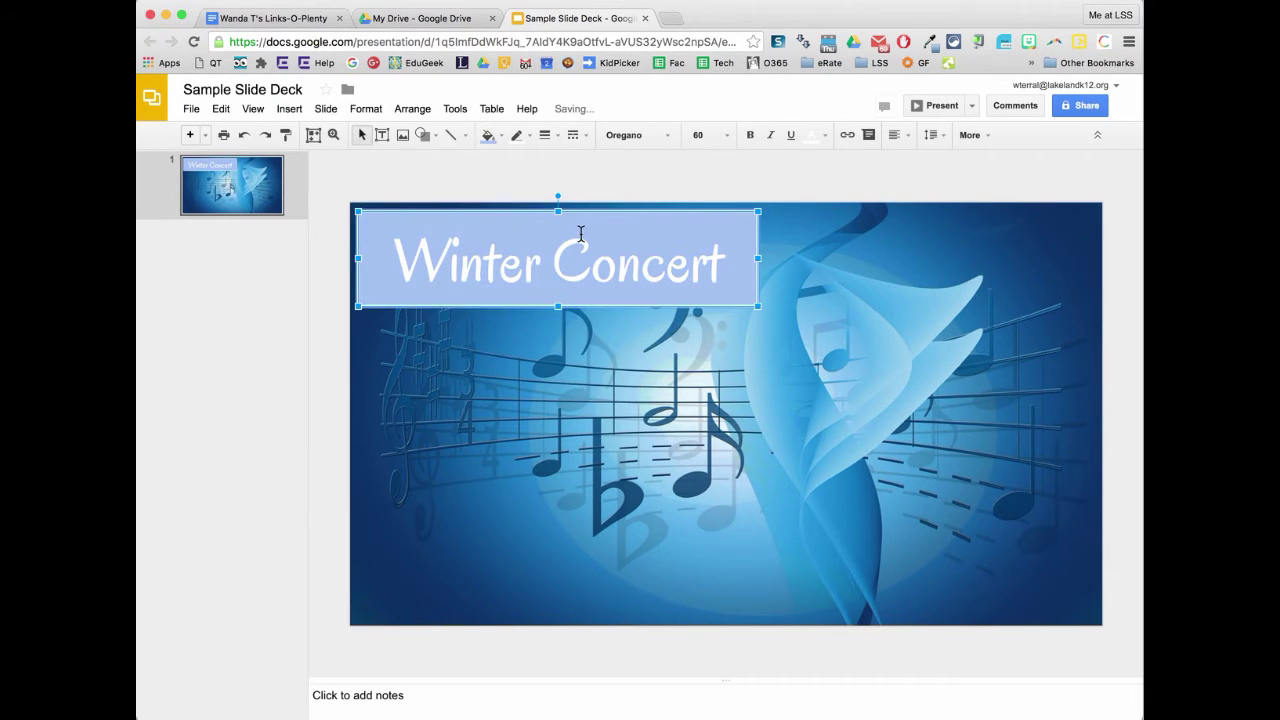
pyautogui.click(485, 194)
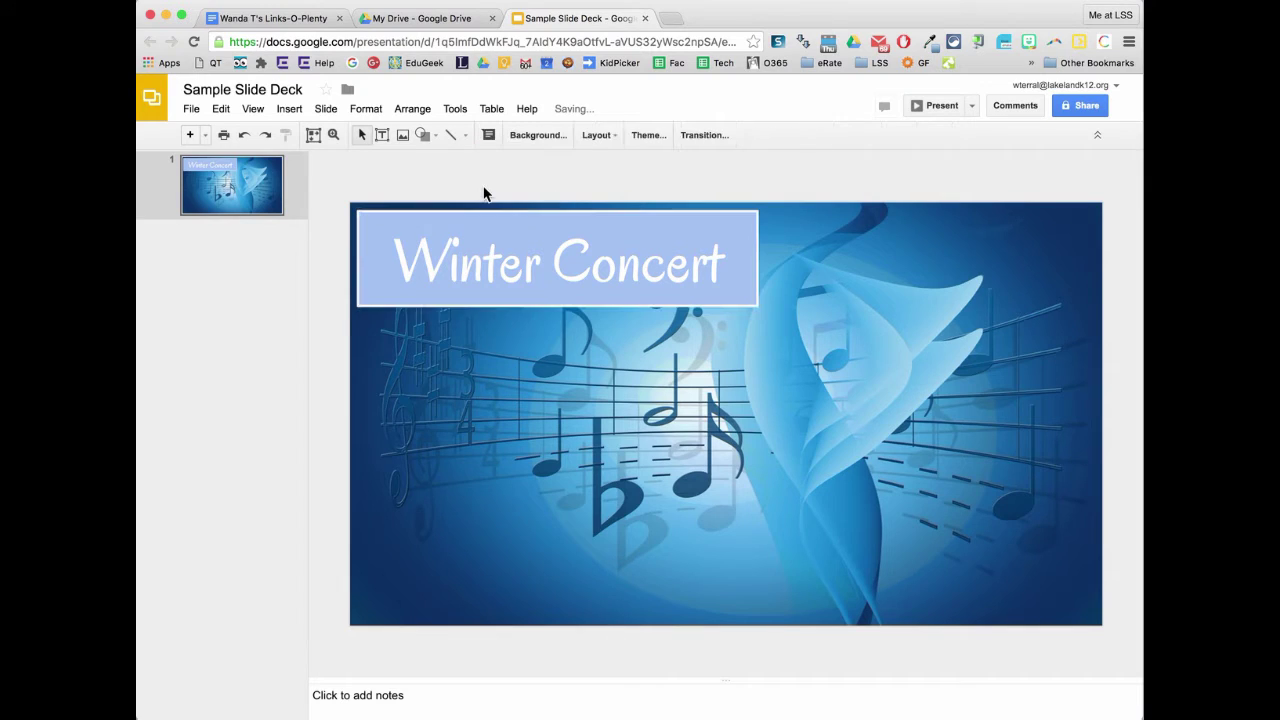
# Move the "Winter Concert" box down and inward, away from the slide's upper-left corner
pyautogui.click(709, 305)
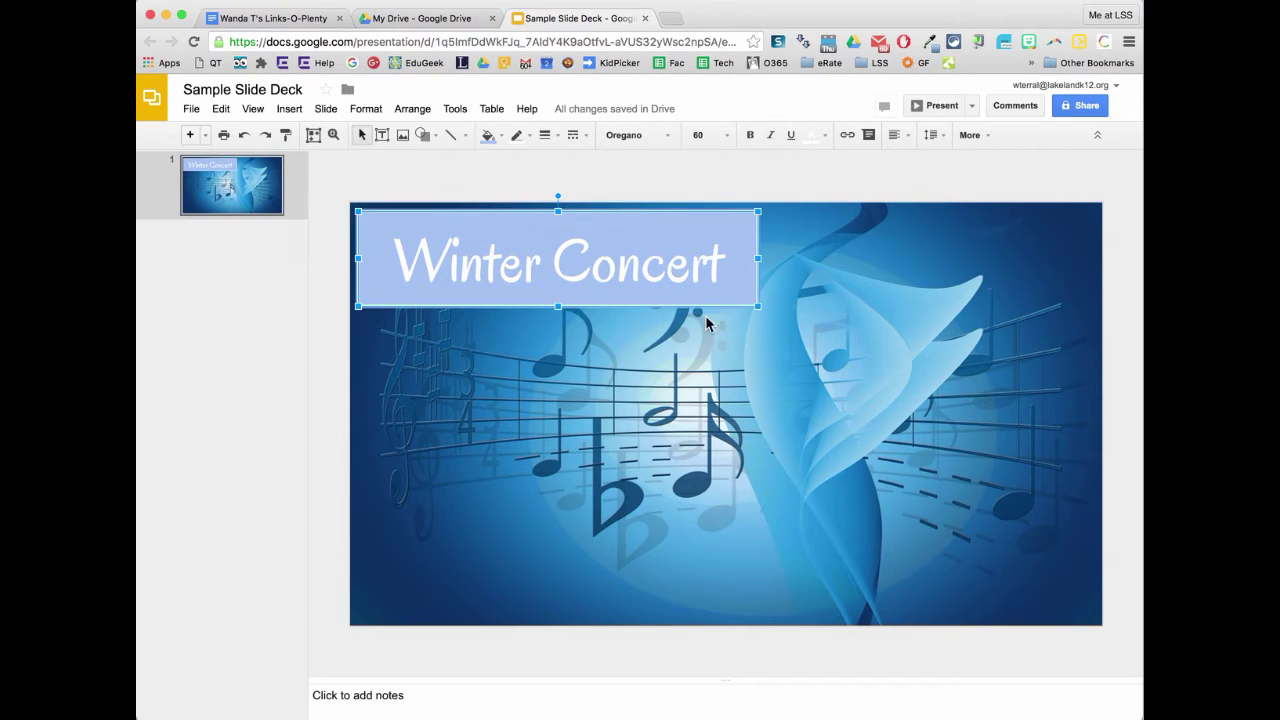
pyautogui.moveTo(660, 297); pyautogui.dragTo(718, 332)
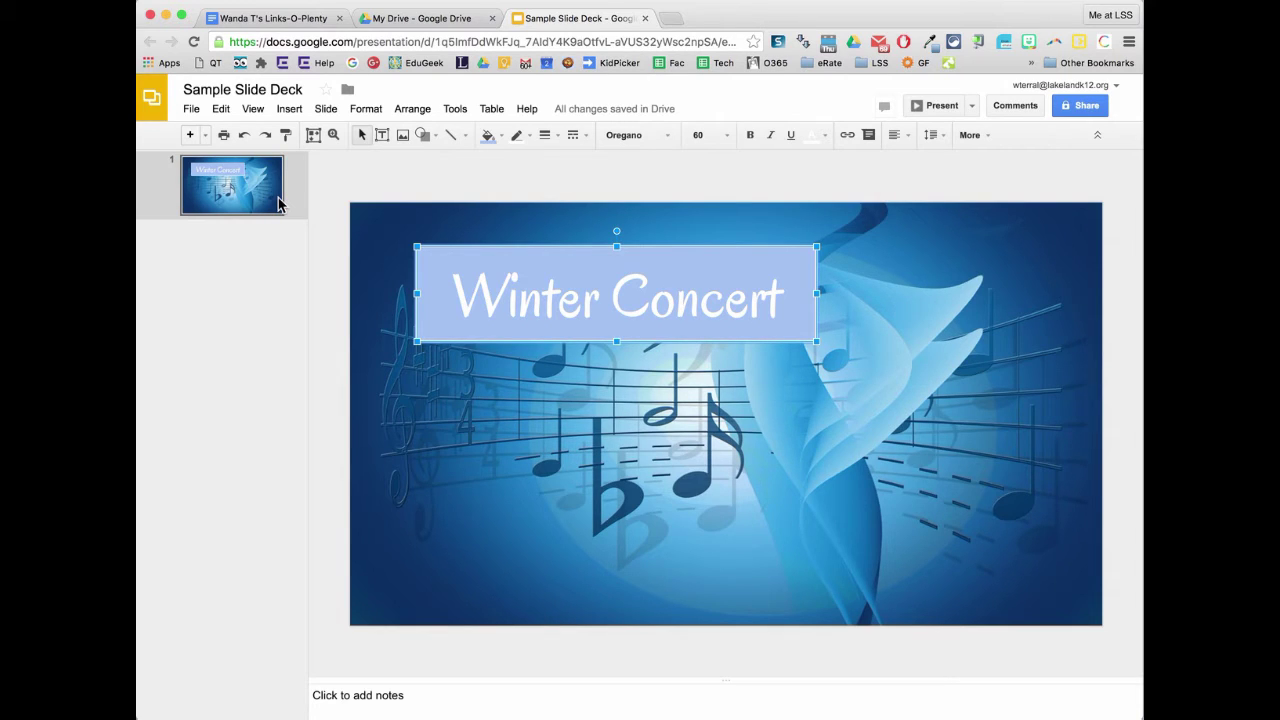
# Duplicate the "Winter Concert" box so that the copy overlaps the original slightly down and to the right
pyautogui.click(222, 109)
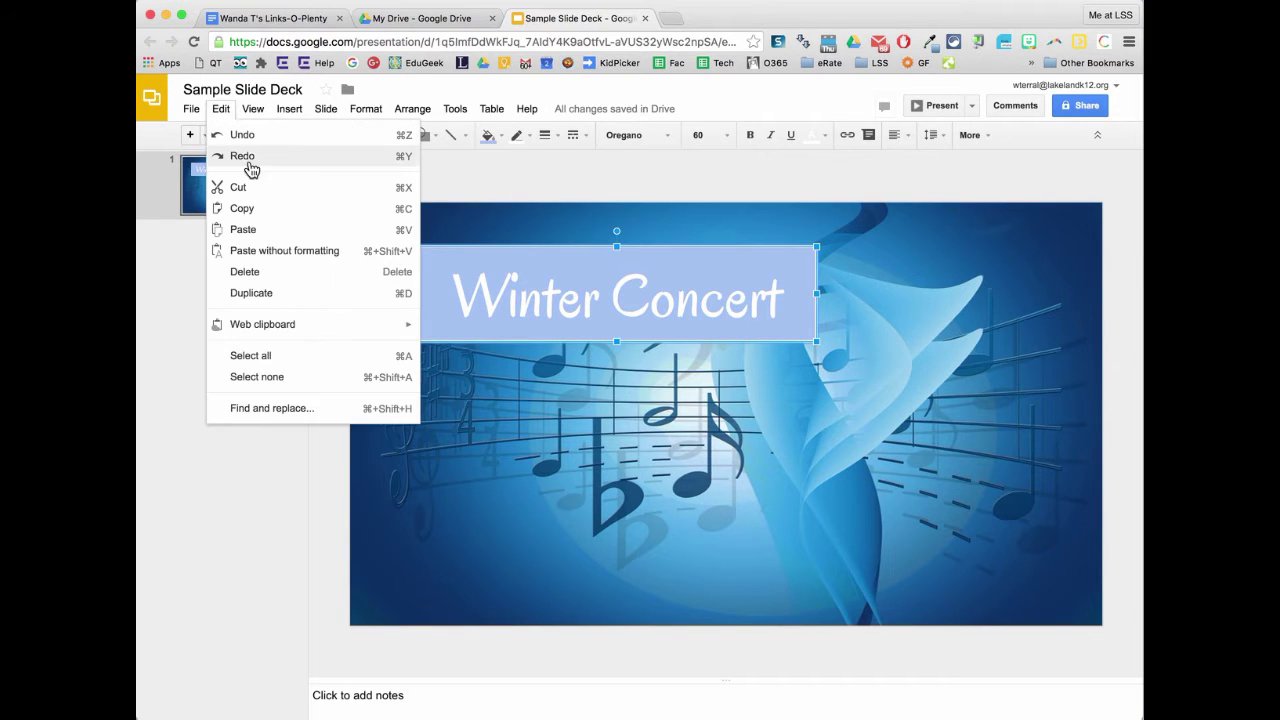
pyautogui.click(406, 220)
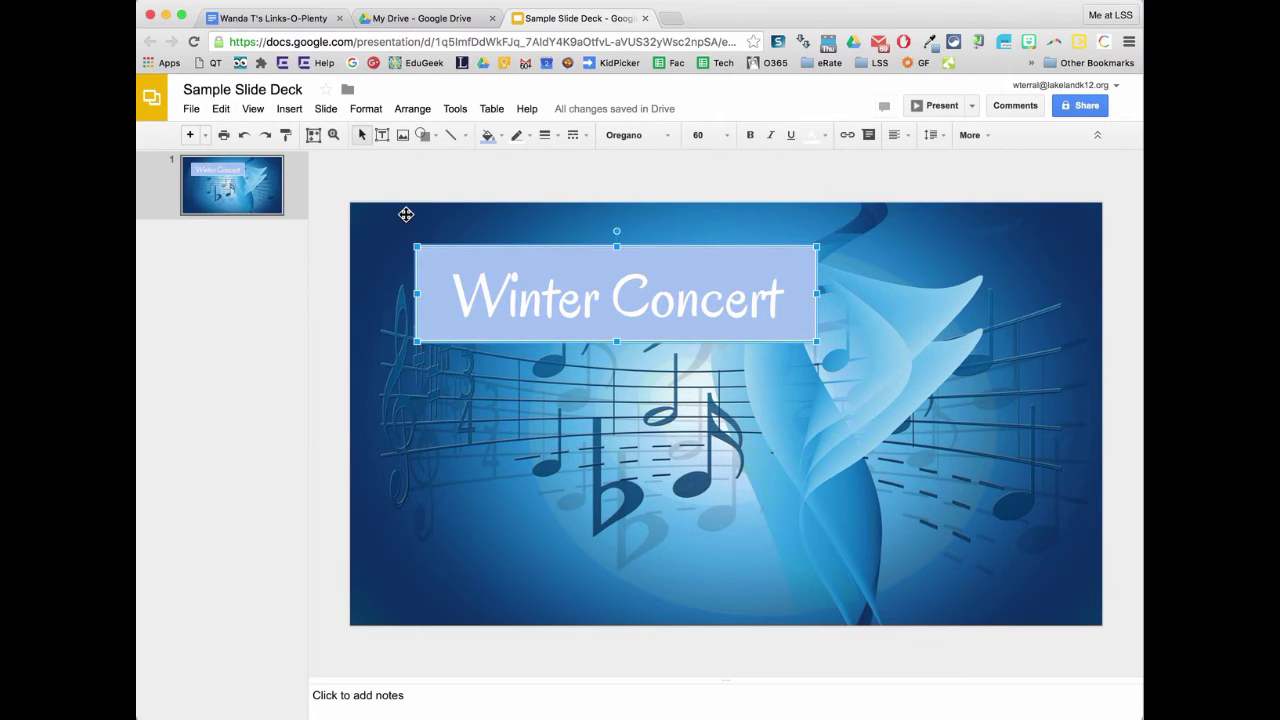
pyautogui.click(222, 112)
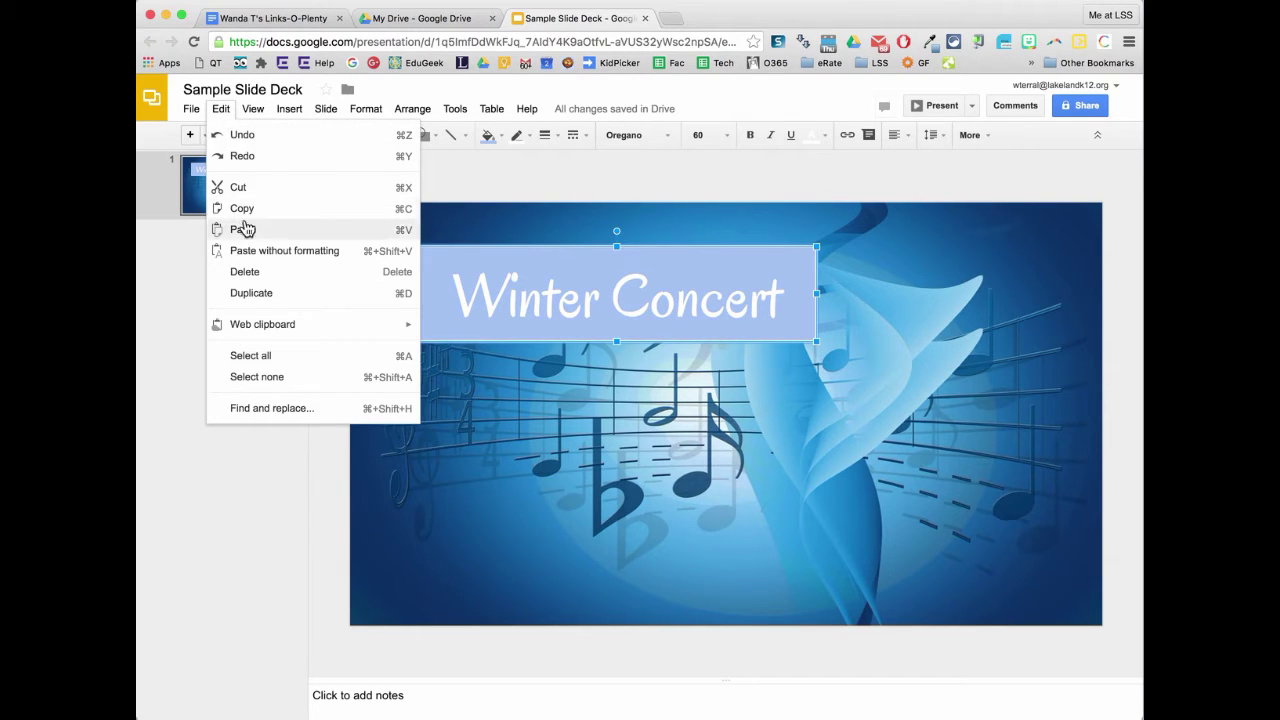
pyautogui.click(374, 236)
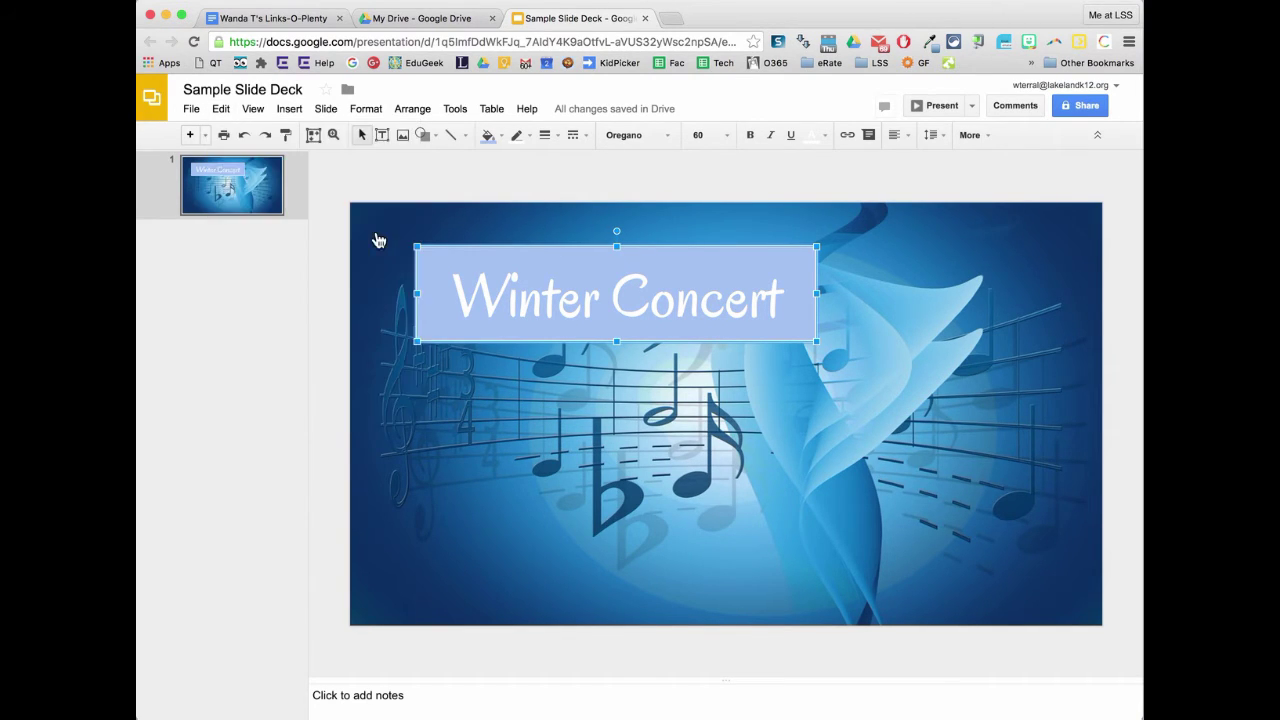
pyautogui.click(531, 249)
pyautogui.click(529, 350)
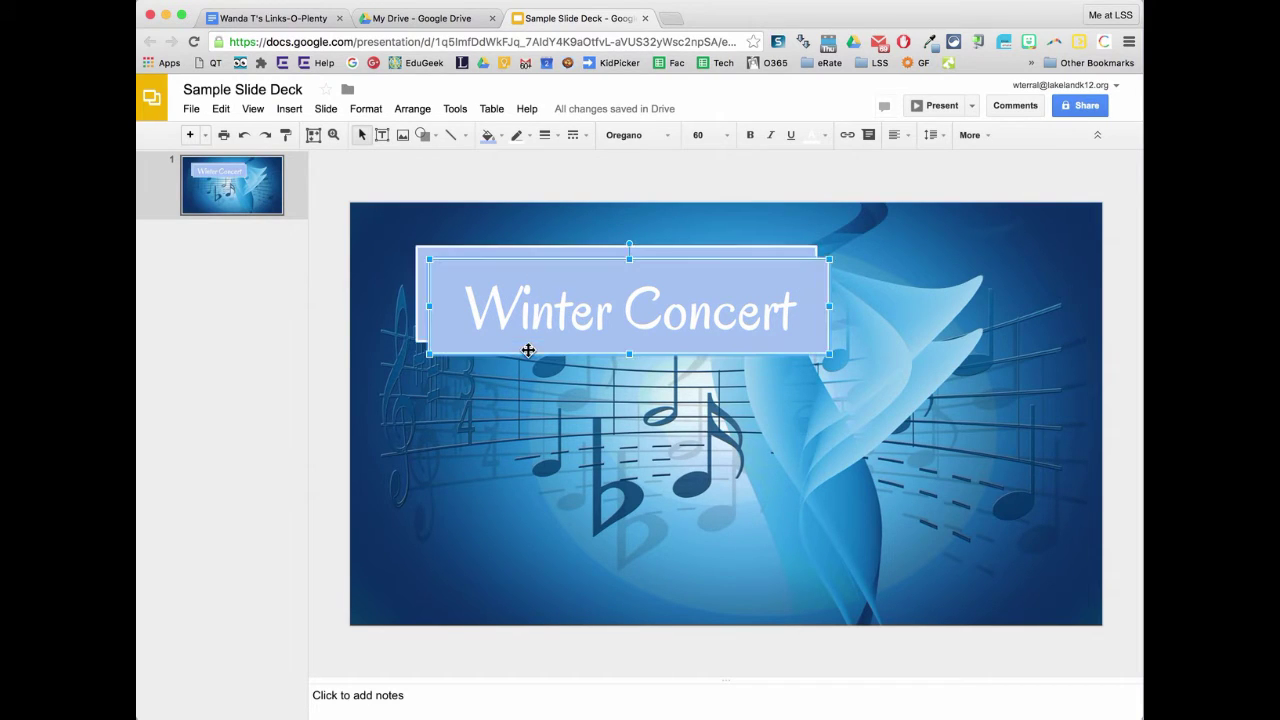
# Set both the border and the fill of the rear "Winter Concert" box to black, and deselect it
pyautogui.click(490, 250)
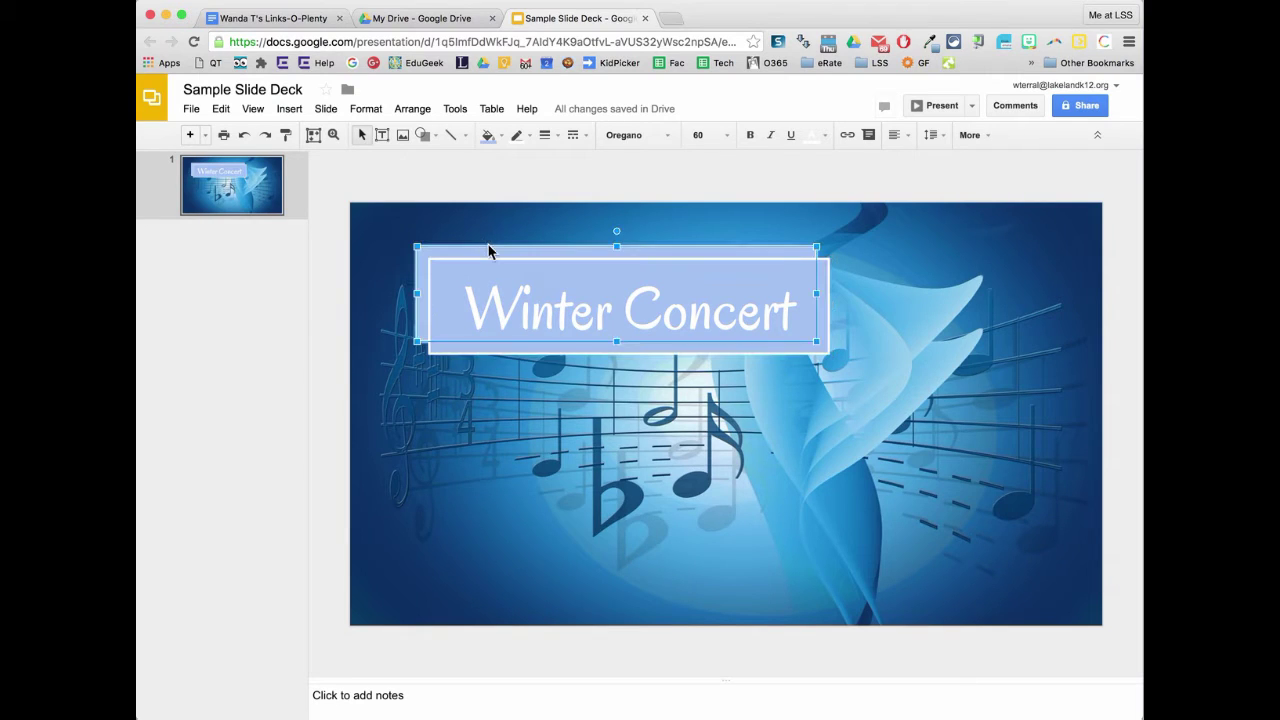
pyautogui.click(521, 142)
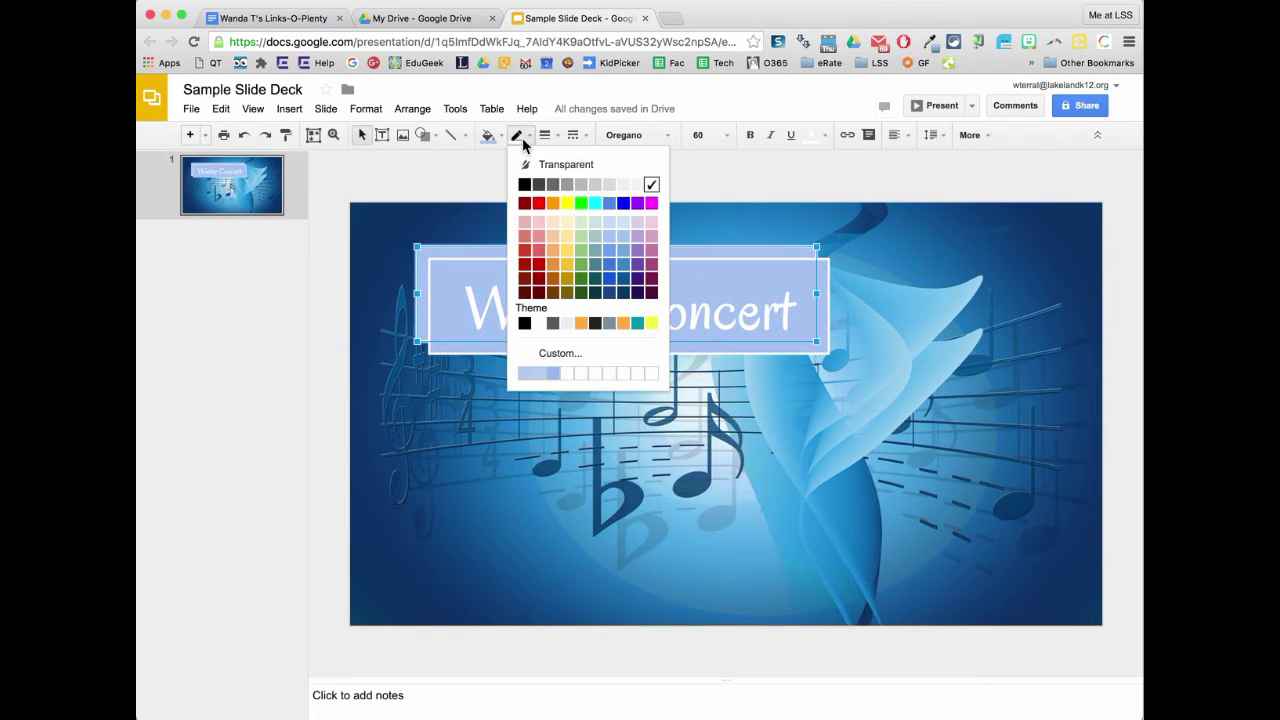
pyautogui.click(525, 184)
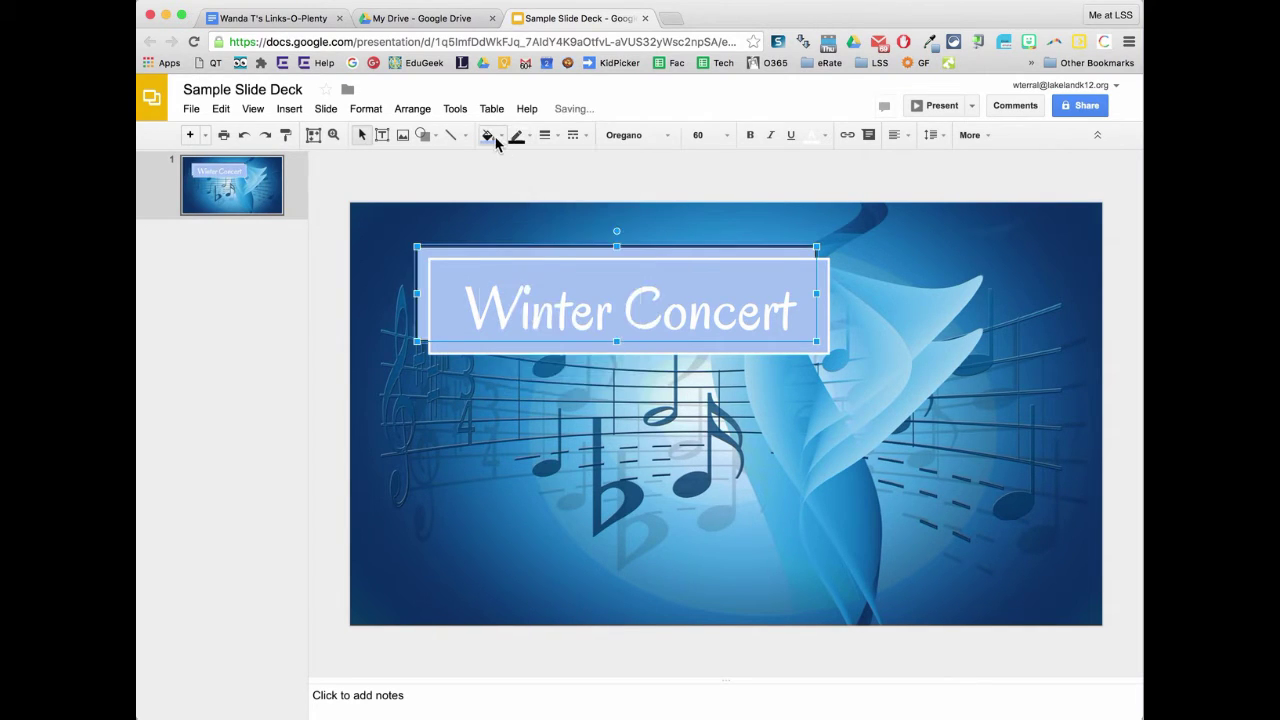
pyautogui.click(496, 140)
pyautogui.click(492, 182)
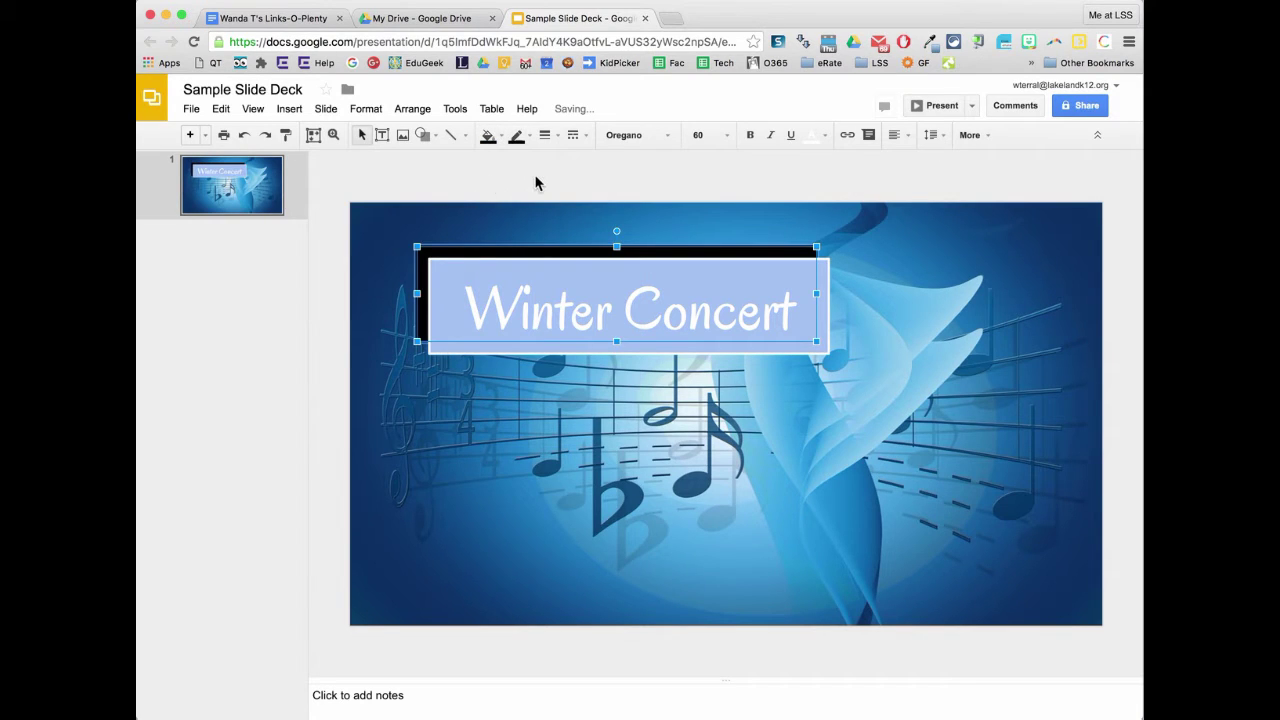
pyautogui.click(535, 182)
# Move the front "Winter Concert" box slightly up and left of the black box to form a drop shadow, and deselect it
pyautogui.click(744, 349)
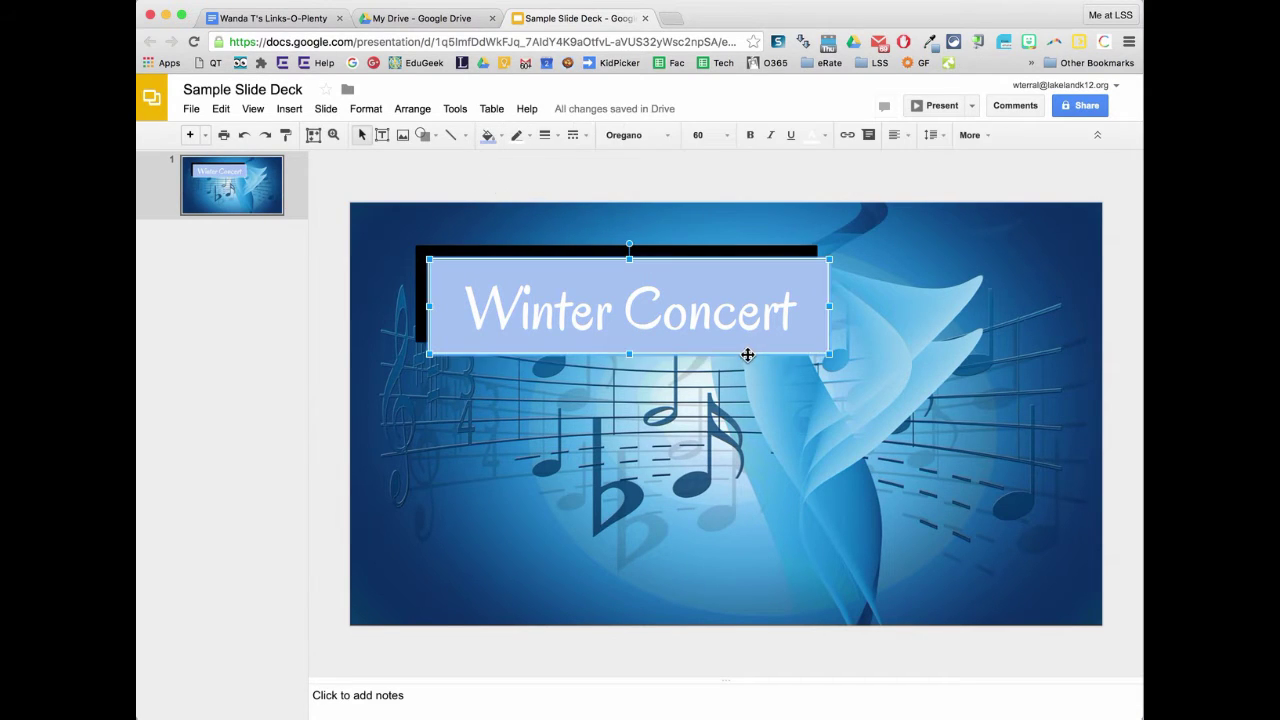
pyautogui.moveTo(744, 349)
pyautogui.mouseDown()
pyautogui.moveTo(780, 357)
pyautogui.moveTo(763, 327)
pyautogui.moveTo(767, 347)
pyautogui.mouseUp()
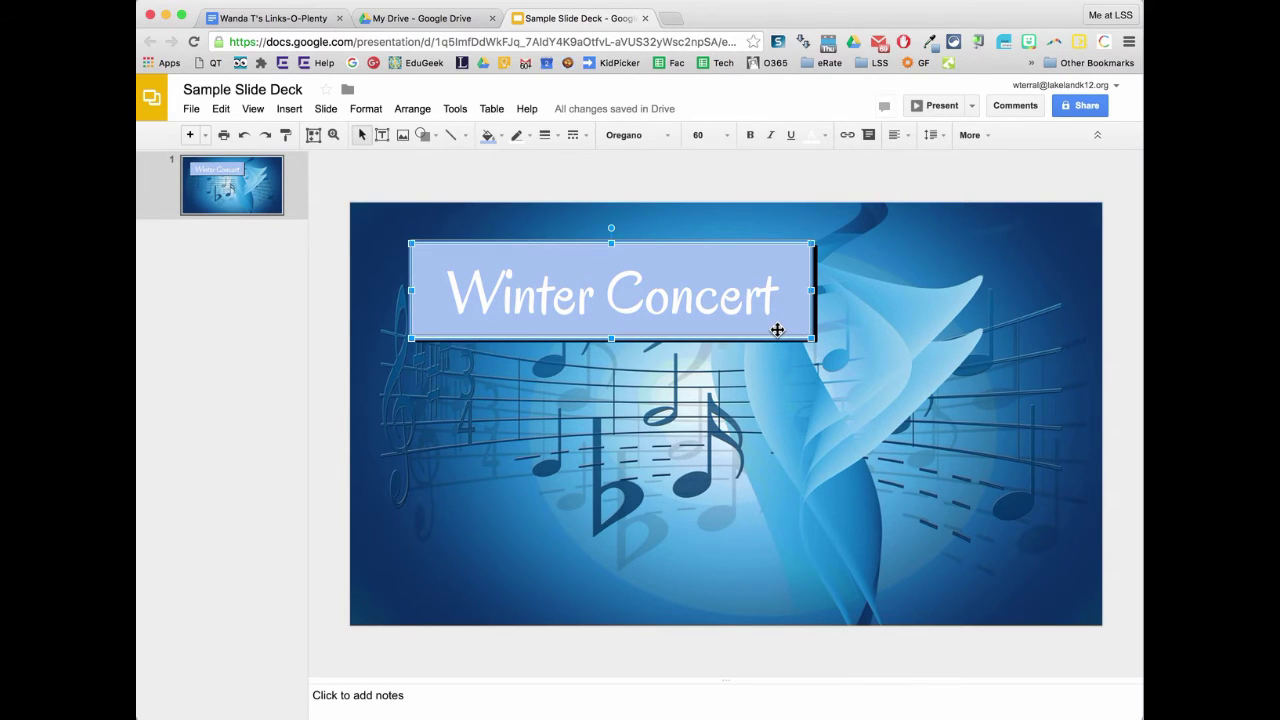
pyautogui.moveTo(777, 329); pyautogui.dragTo(777, 326)
pyautogui.click(883, 186)
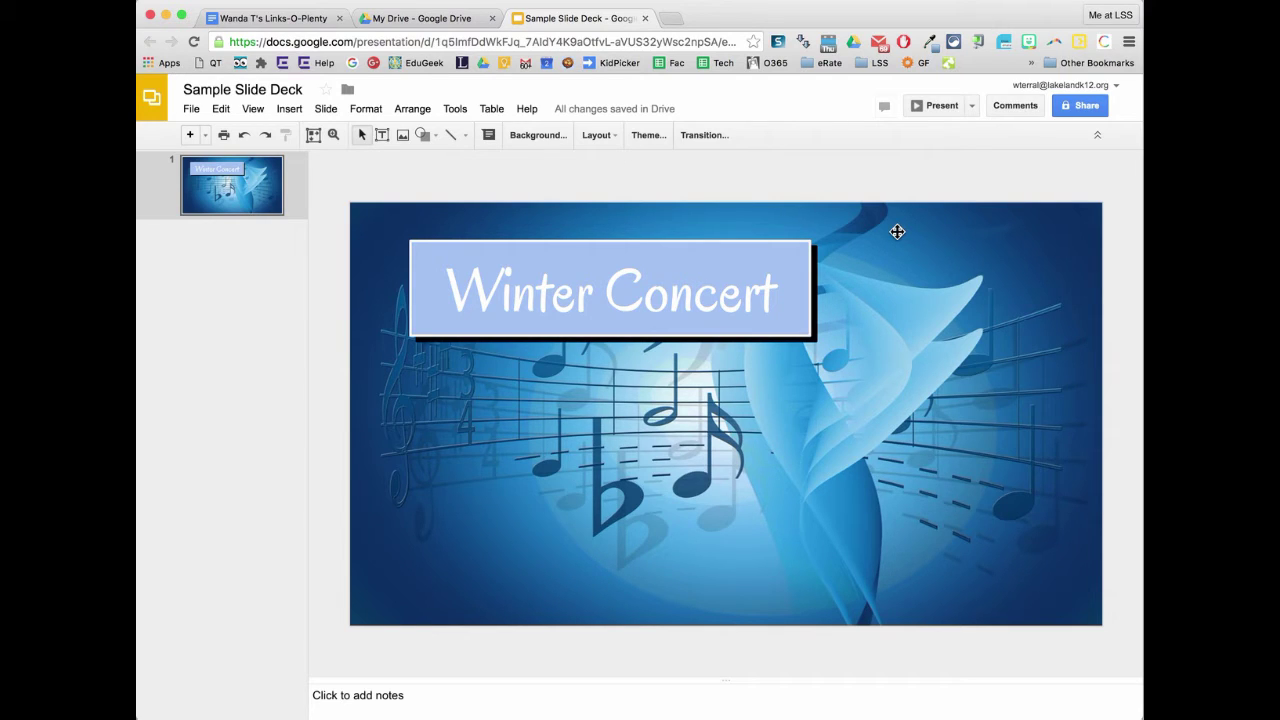
# Delete the black shadow box behind the "Winter Concert" box
pyautogui.click(799, 344)
pyautogui.moveTo(799, 344); pyautogui.dragTo(793, 339)
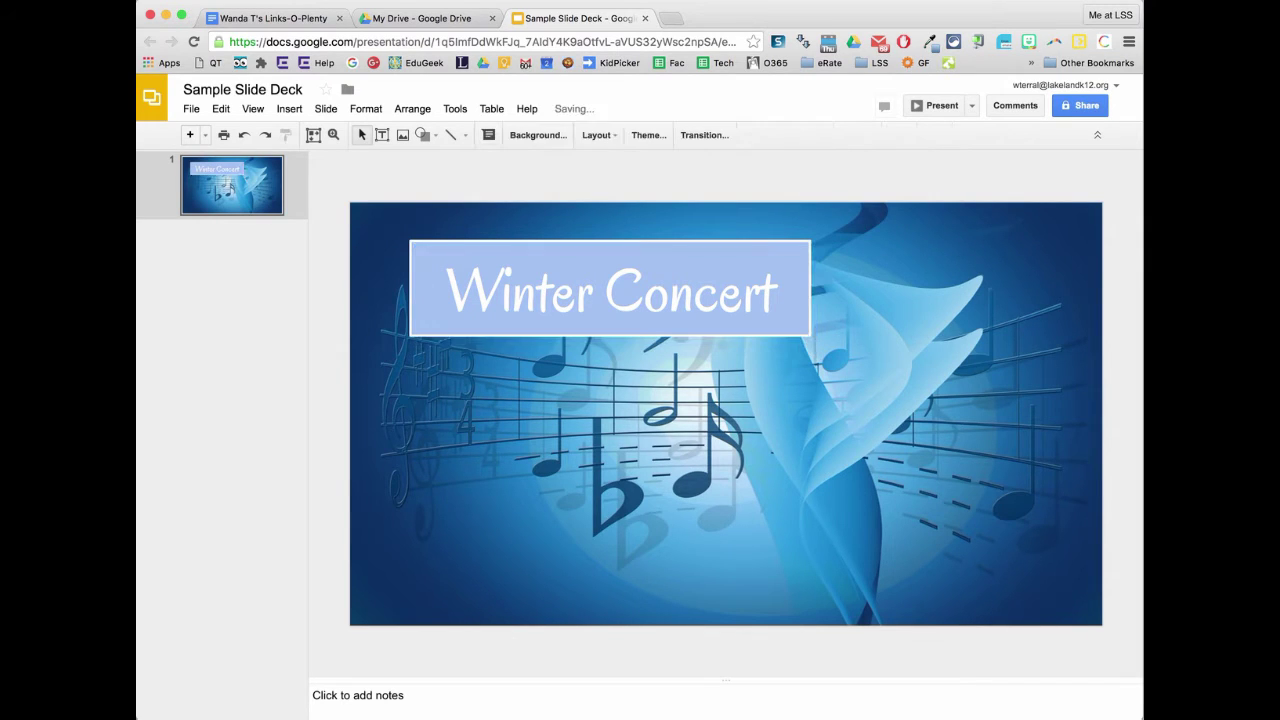
pyautogui.click(760, 268)
# Copy and paste the slide's background image, and undo the paste
pyautogui.click(511, 206)
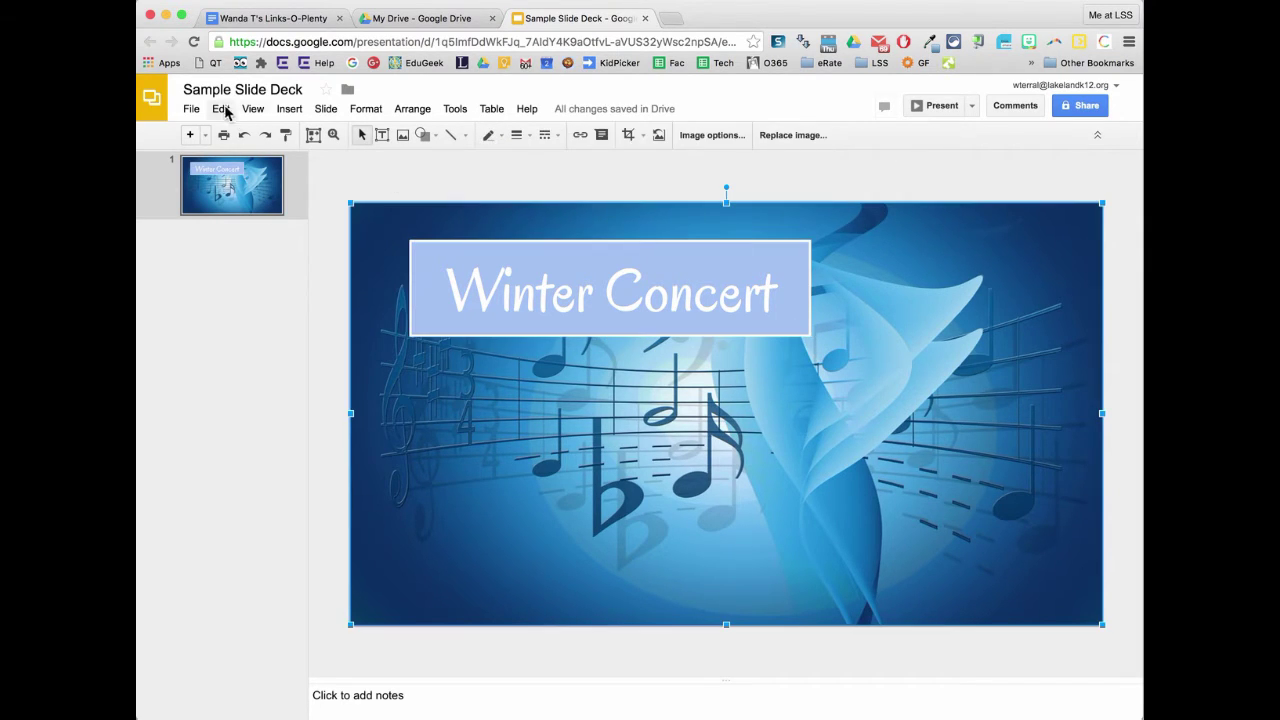
pyautogui.click(220, 108)
pyautogui.click(243, 209)
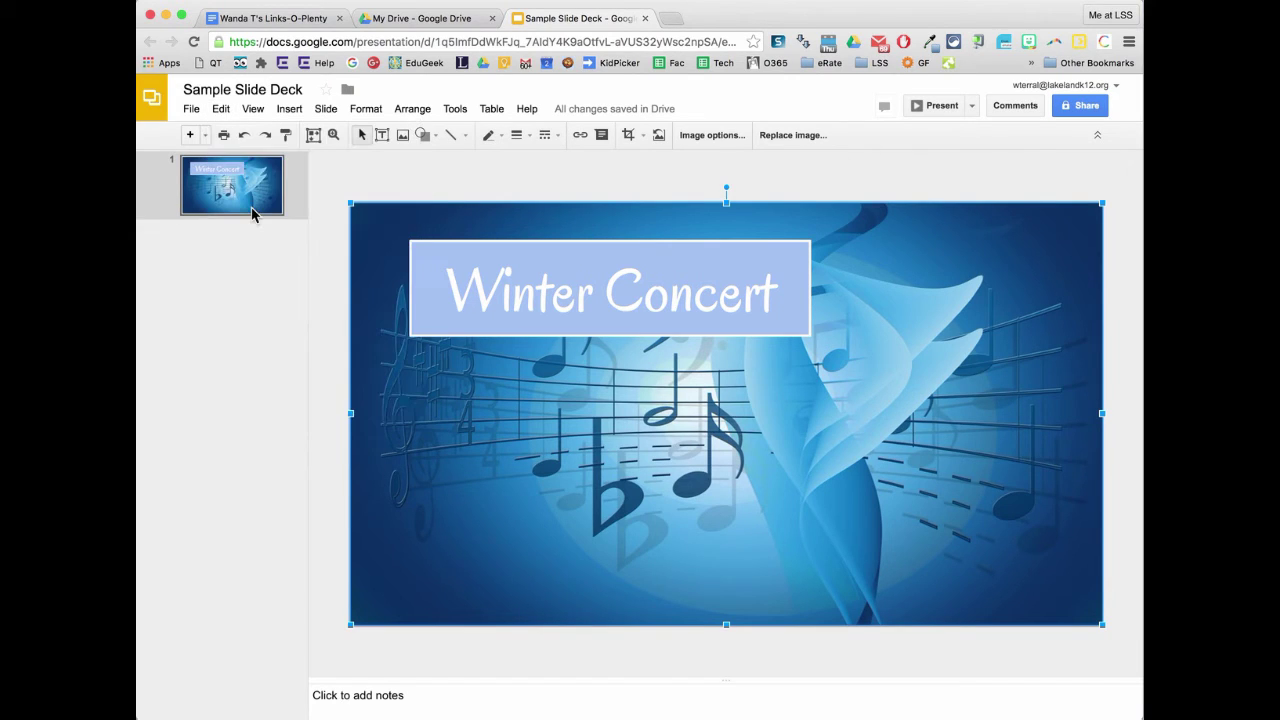
pyautogui.click(220, 109)
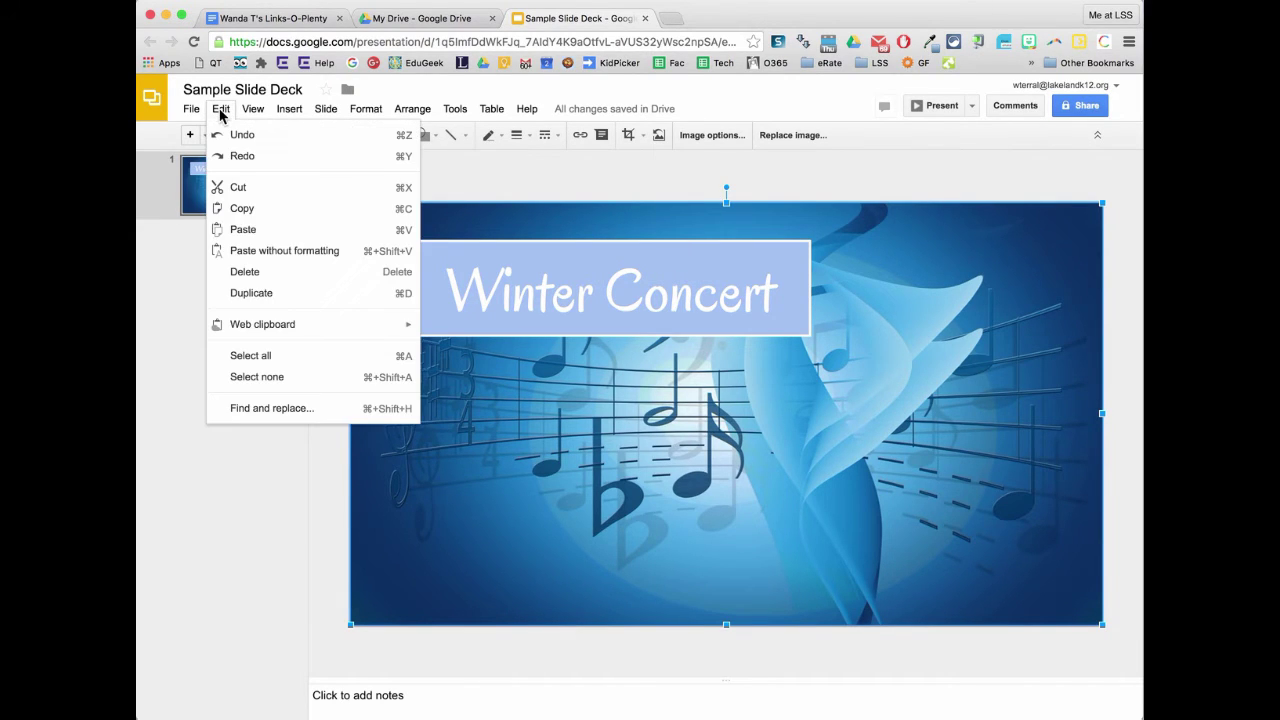
pyautogui.click(243, 230)
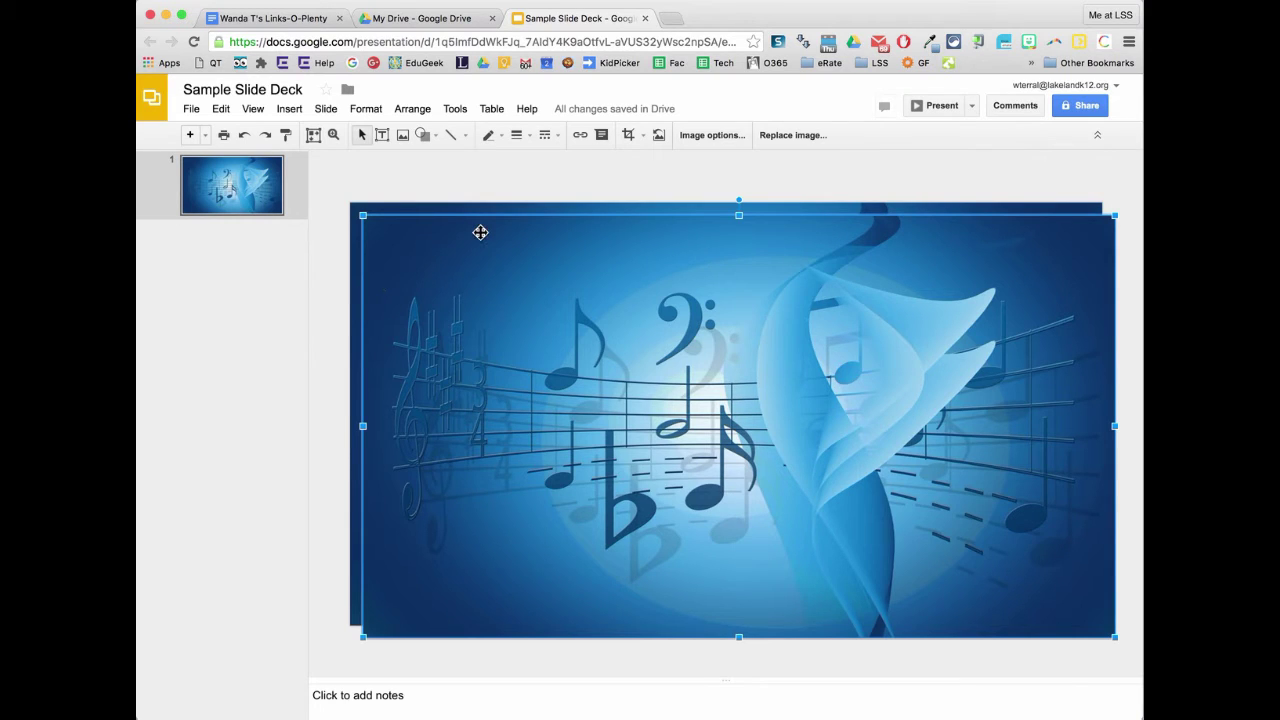
pyautogui.press('super+z')
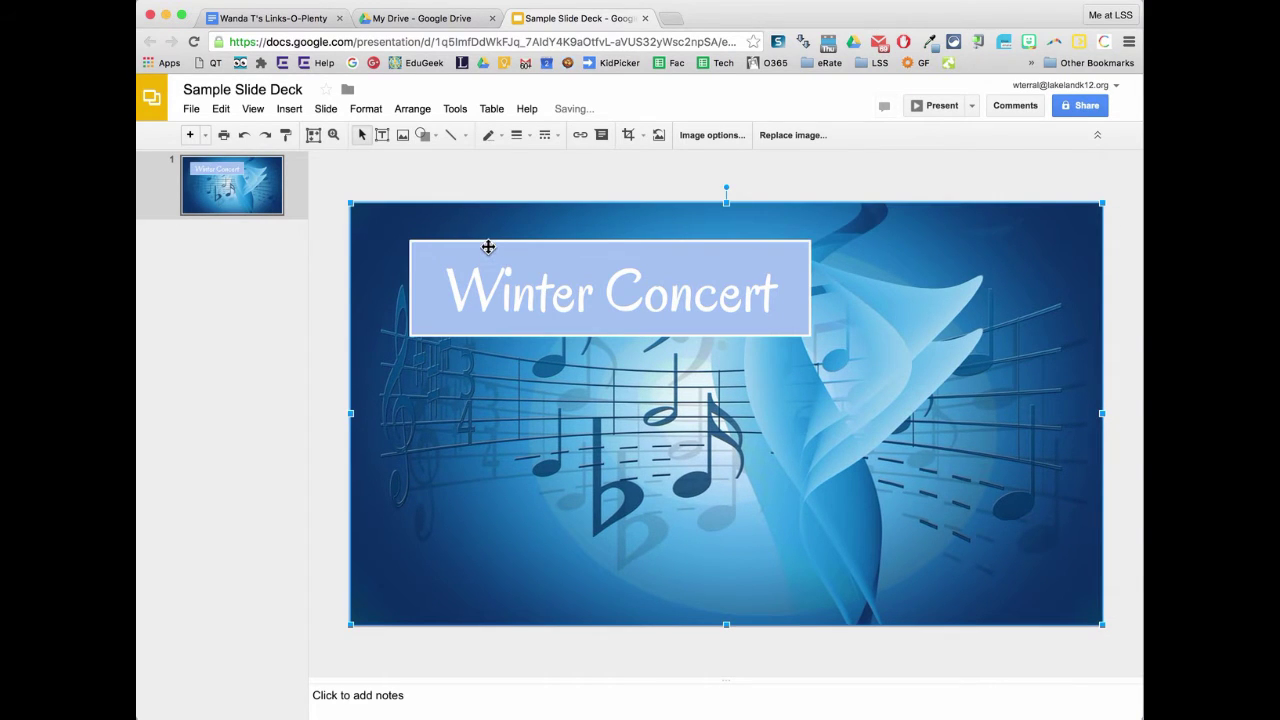
# Duplicate the light blue "Winter Concert" box and select the original behind the copy
pyautogui.click(488, 247)
pyautogui.press('super+d')
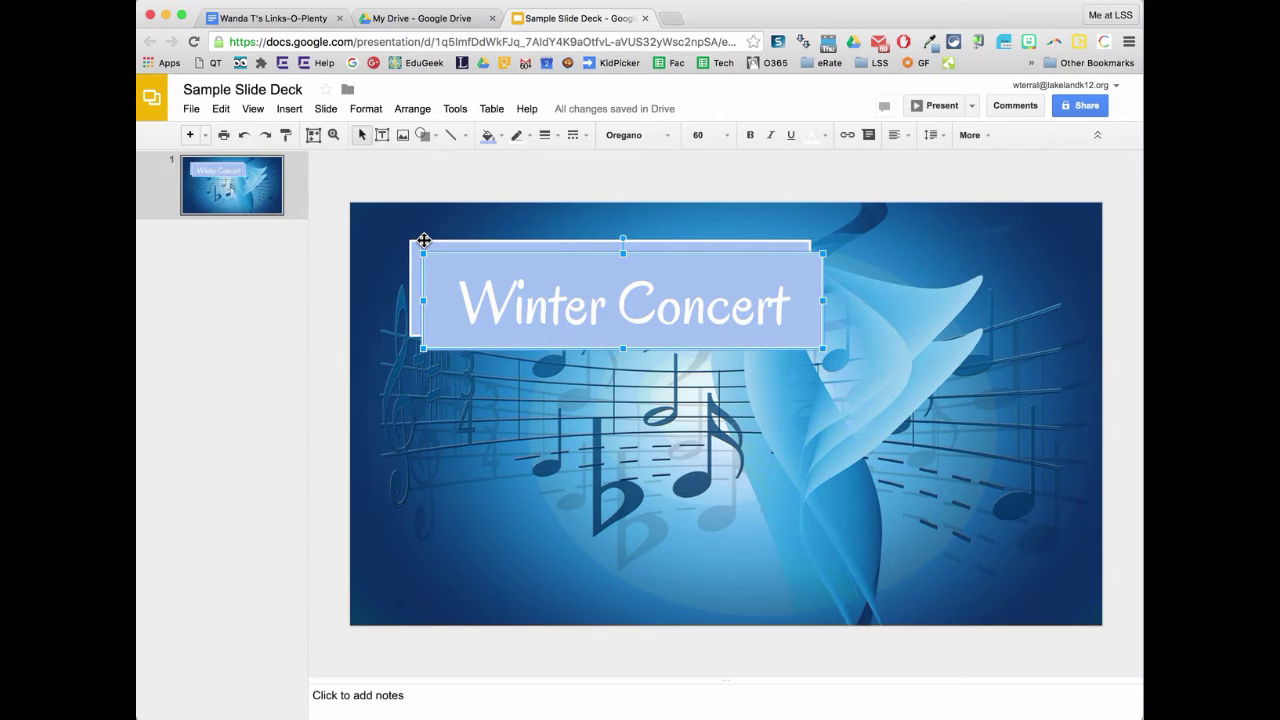
pyautogui.click(424, 241)
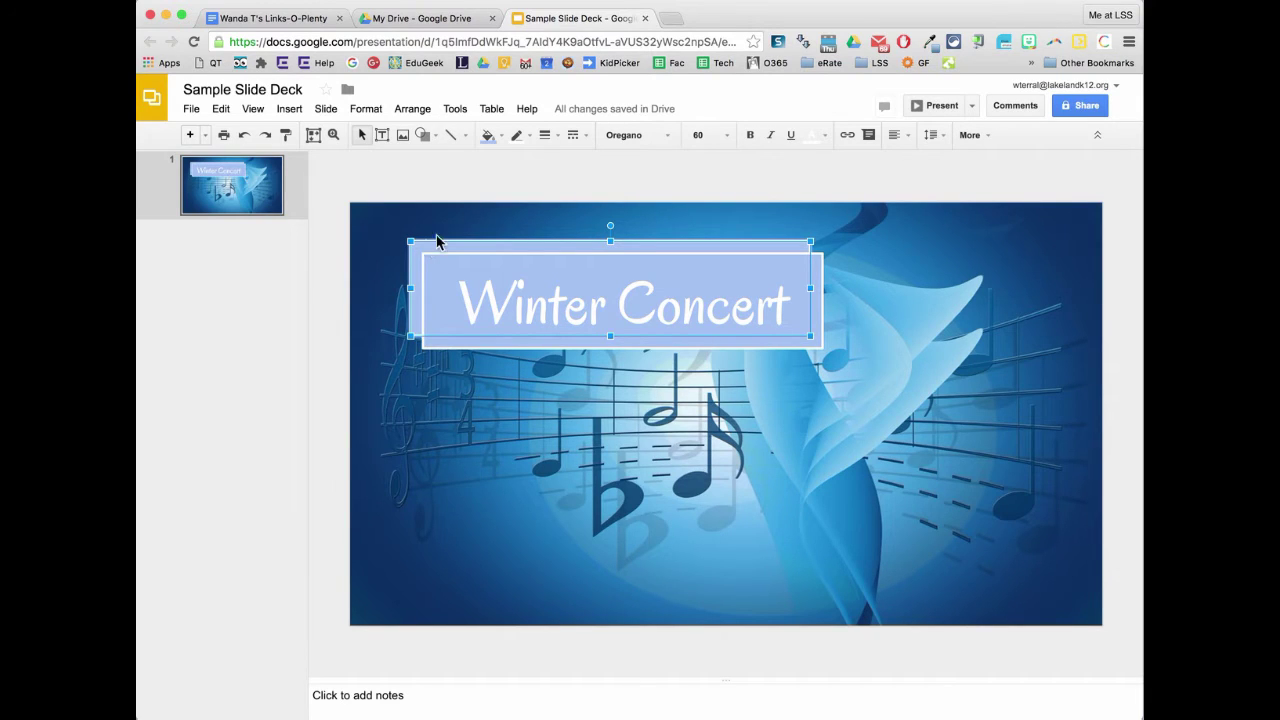
# Fill the rear duplicate of the "Winter Concert" box with black to serve as its shadow
pyautogui.click(500, 141)
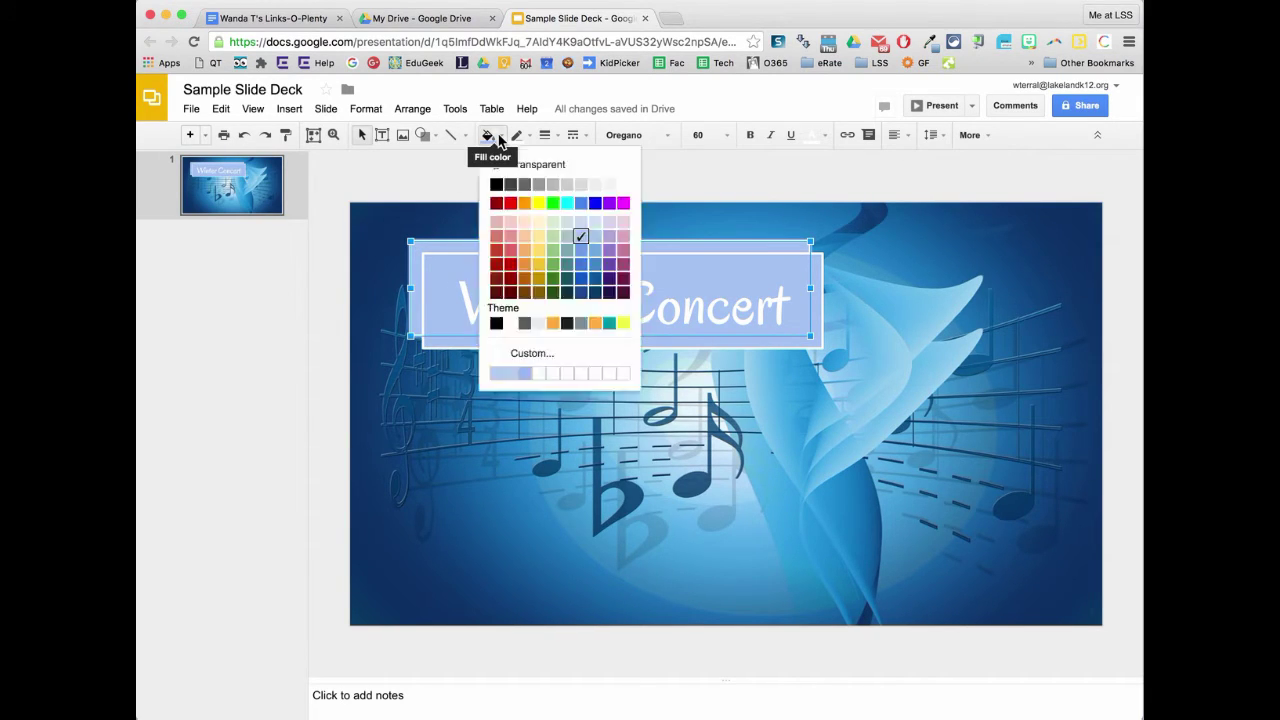
pyautogui.click(497, 185)
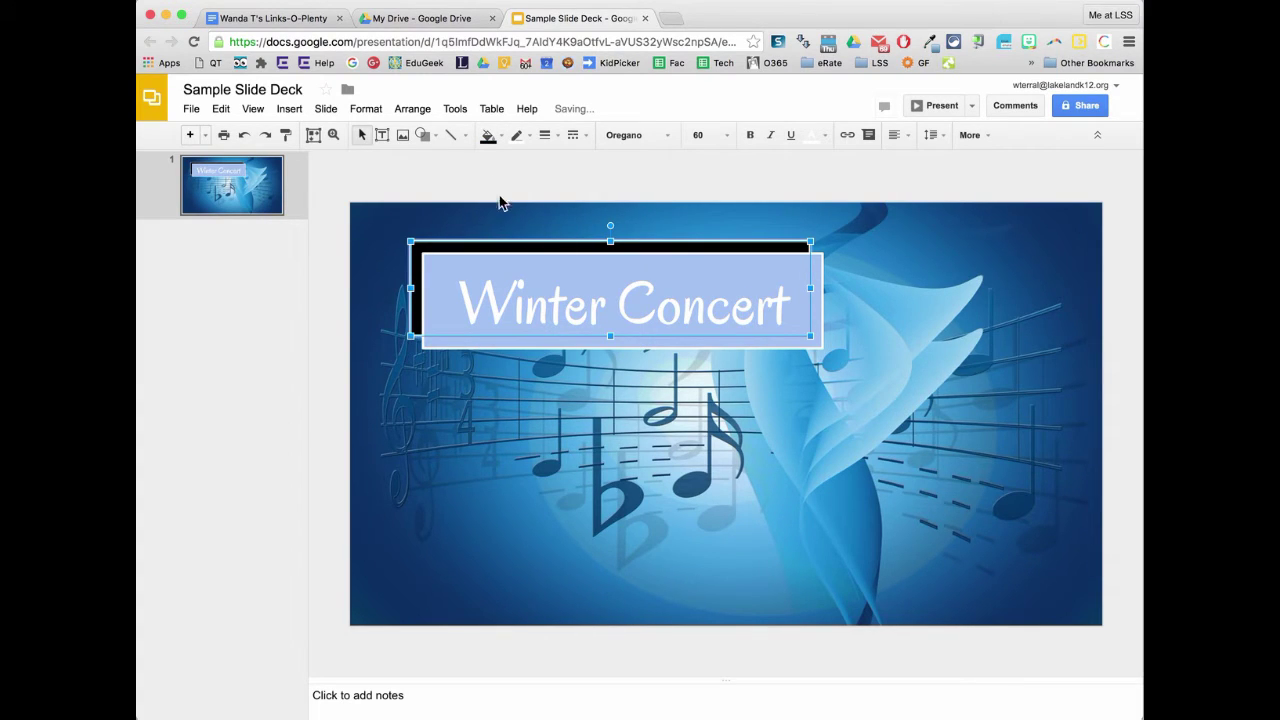
# Make the front "Winter Concert" box semi-transparent by lowering the opacity of its custom light blue fill
pyautogui.click(440, 345)
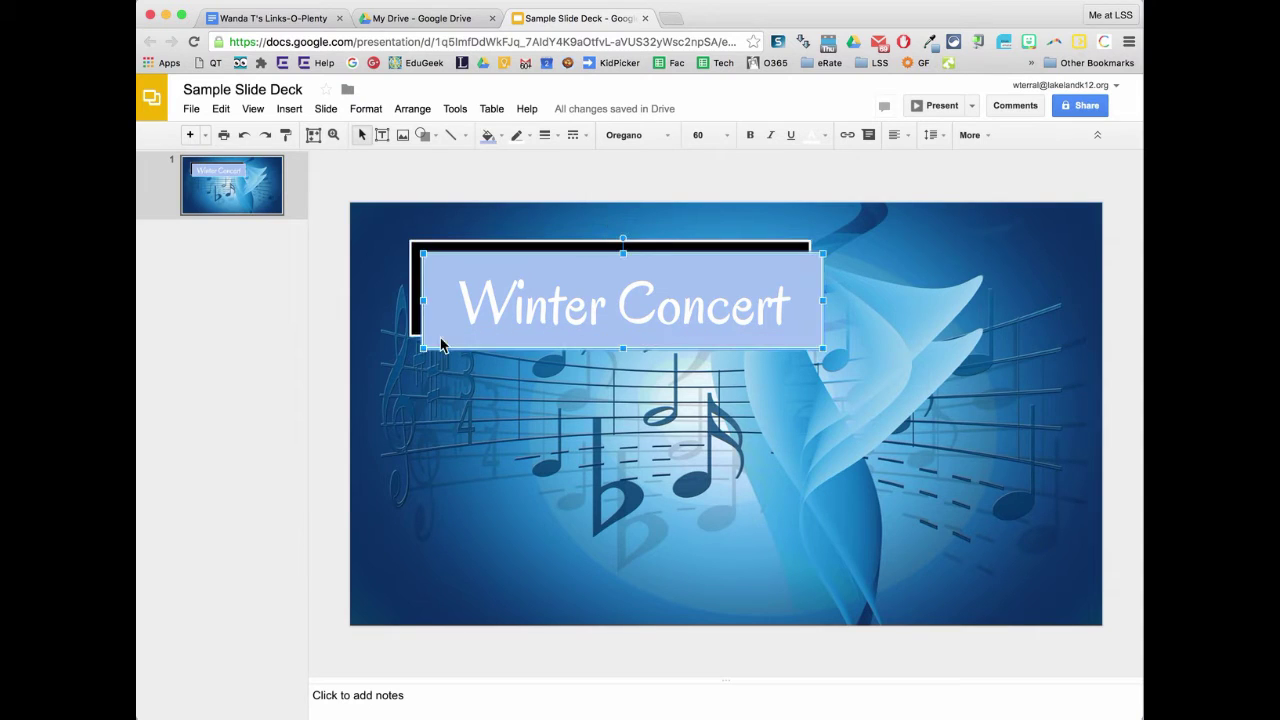
pyautogui.click(488, 135)
pyautogui.click(536, 357)
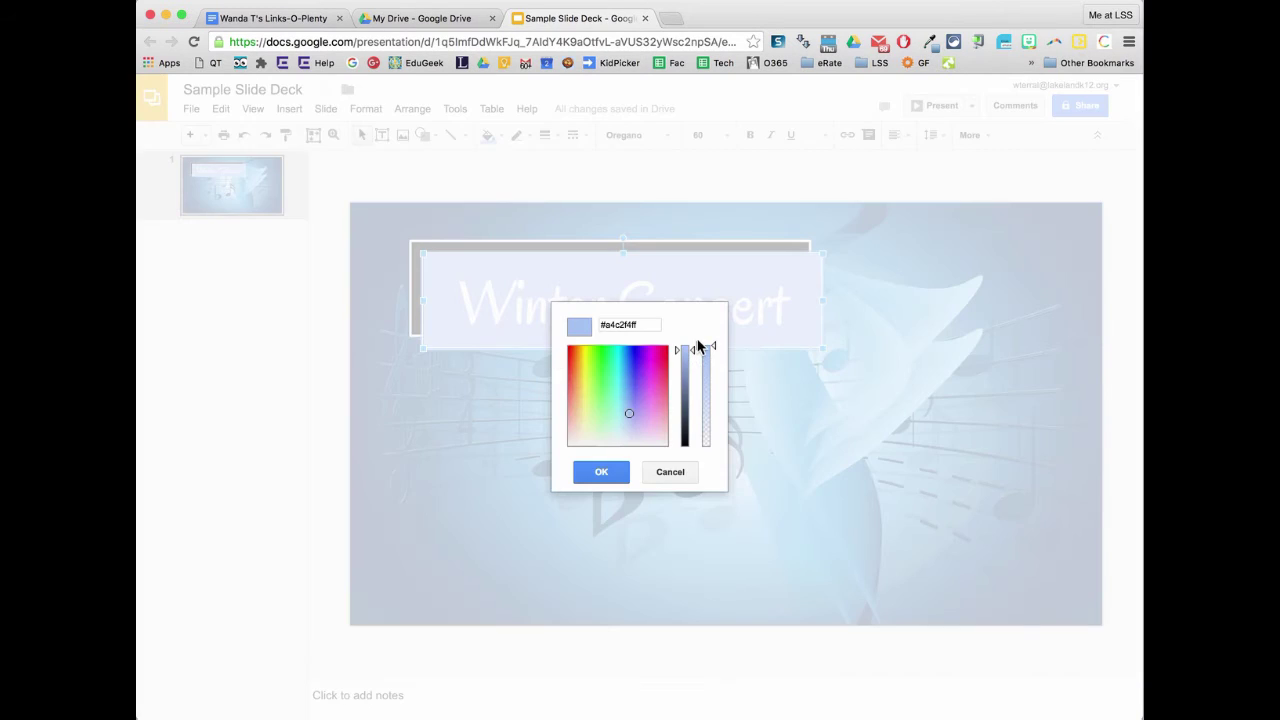
pyautogui.moveTo(714, 349); pyautogui.dragTo(714, 399)
pyautogui.click(603, 472)
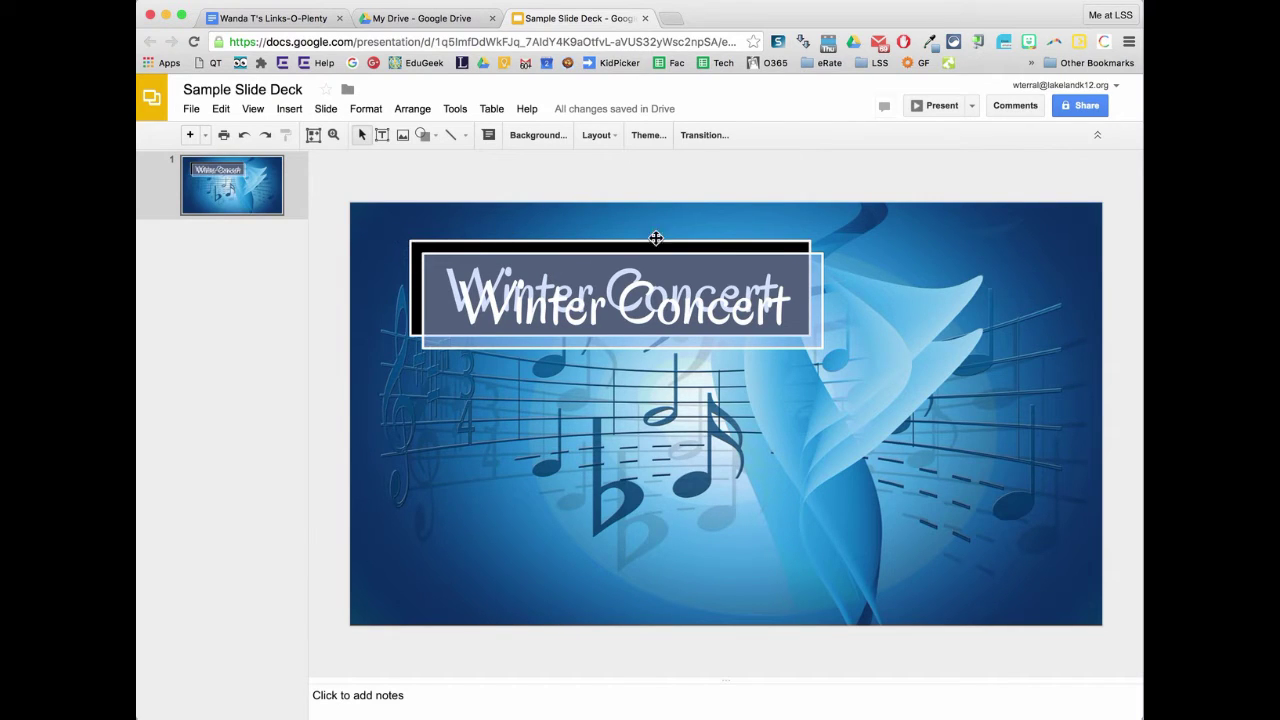
# Refill the front "Winter Concert" box with opaque light blue and deselect it
pyautogui.click(447, 340)
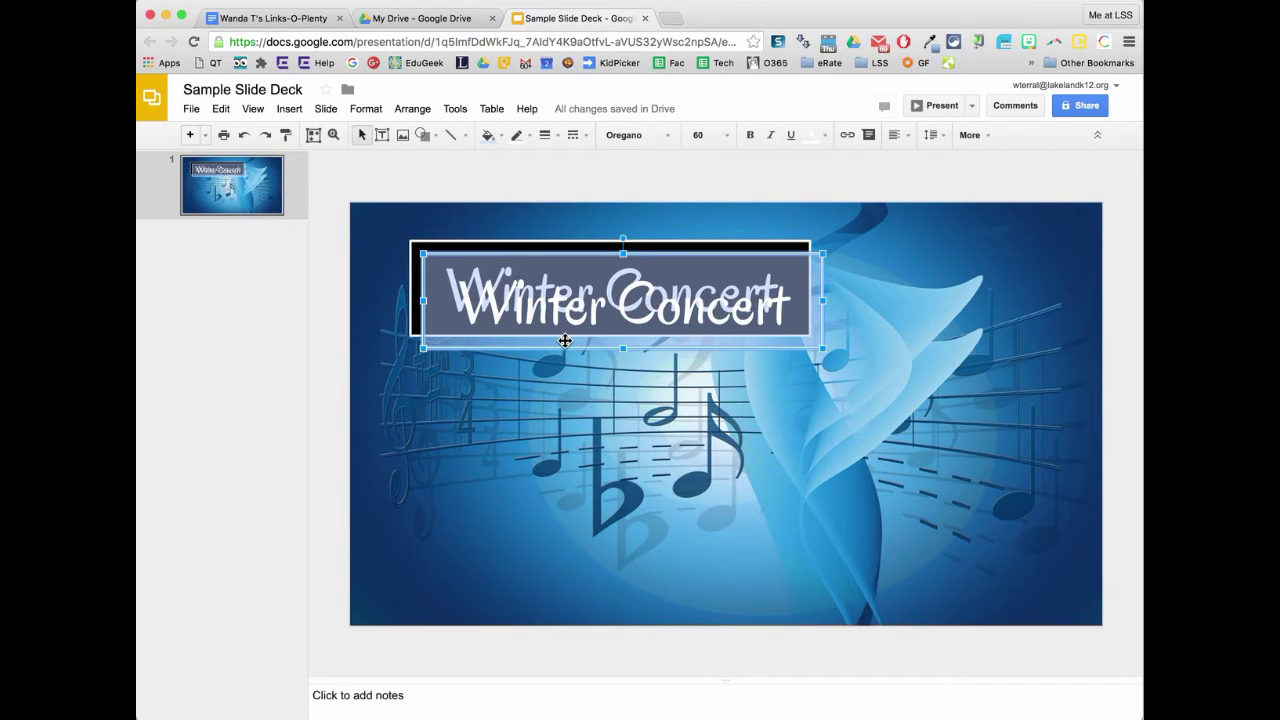
pyautogui.click(424, 401)
pyautogui.click(482, 347)
pyautogui.click(489, 135)
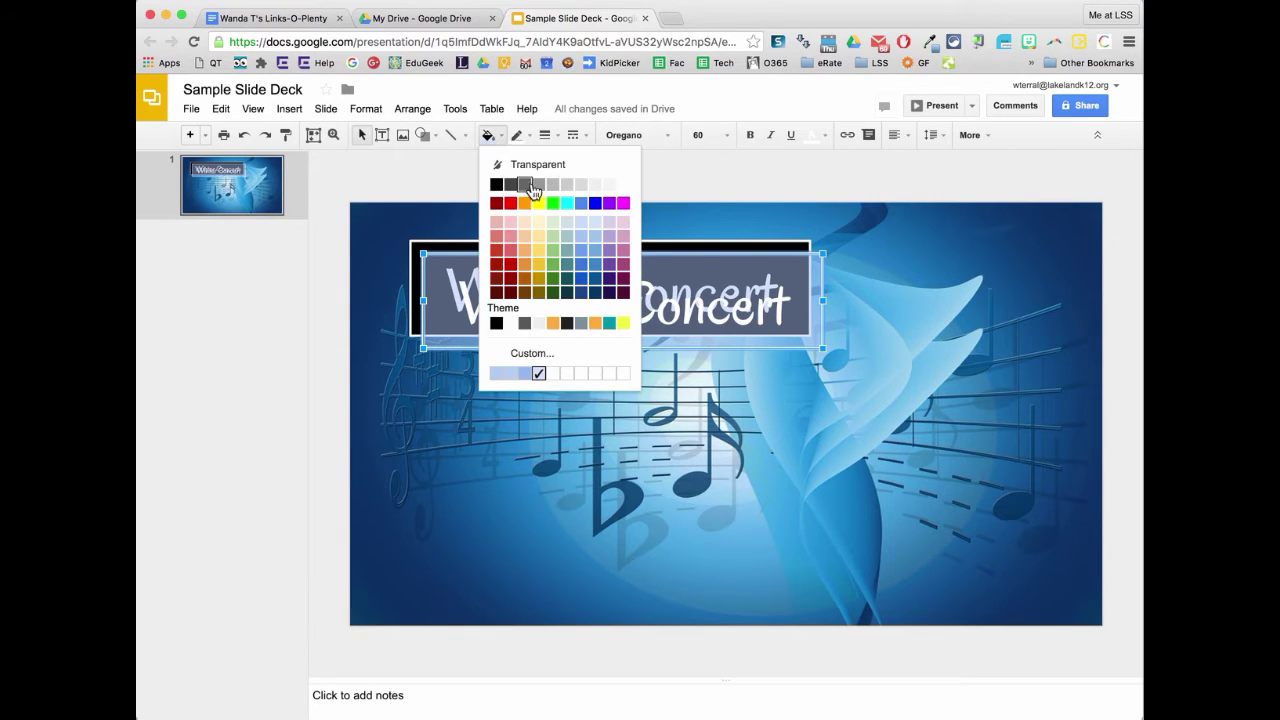
pyautogui.click(581, 238)
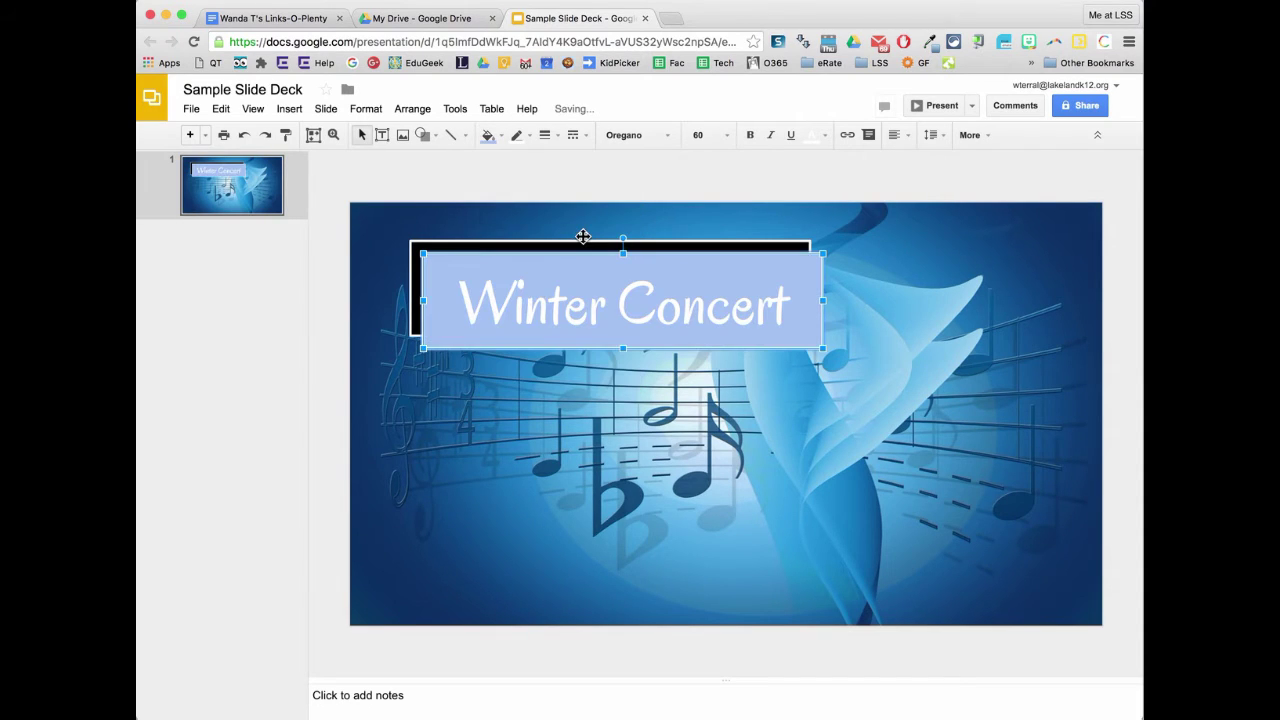
pyautogui.click(585, 192)
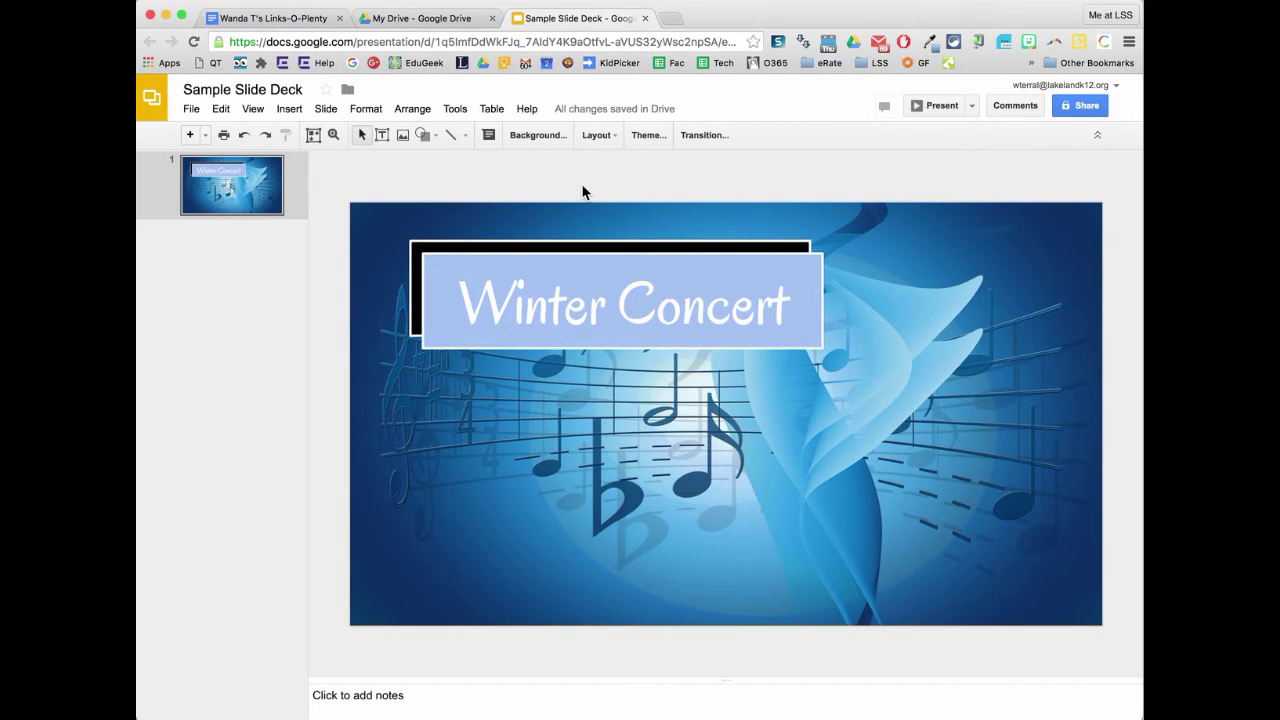
# Fill the front "Winter Concert" box with bright blue
pyautogui.click(535, 262)
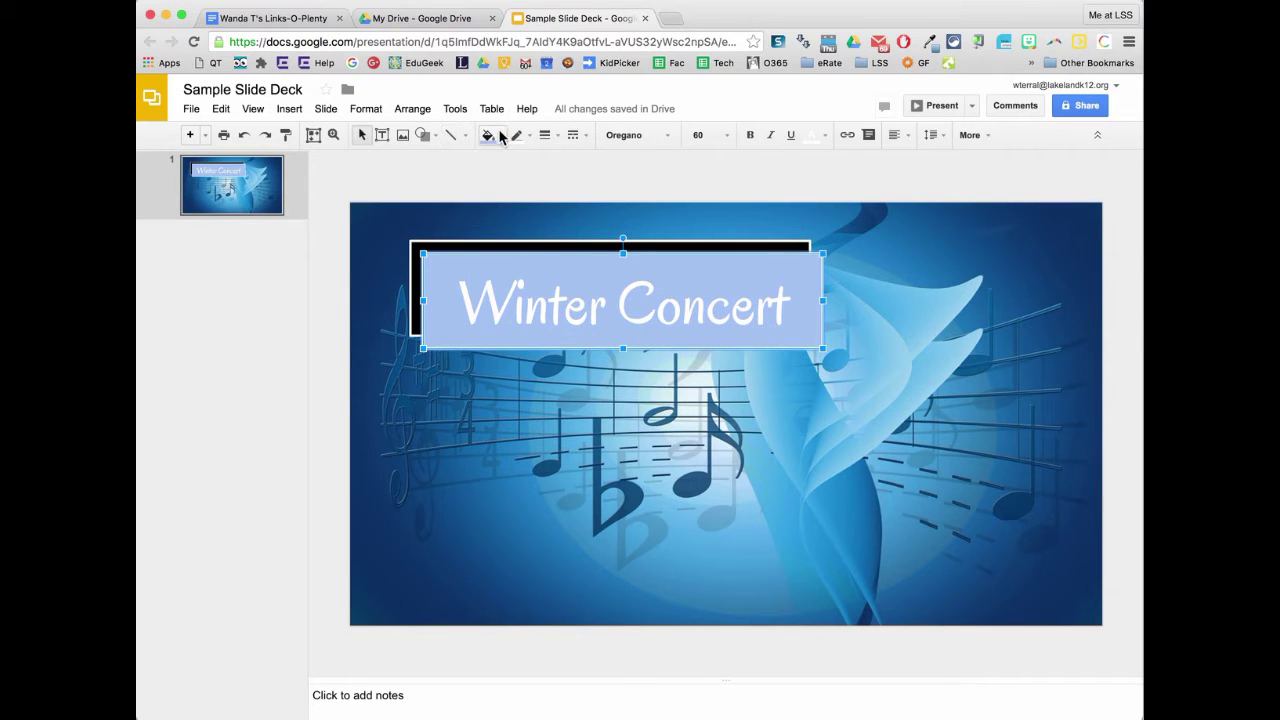
pyautogui.click(490, 135)
pyautogui.click(598, 205)
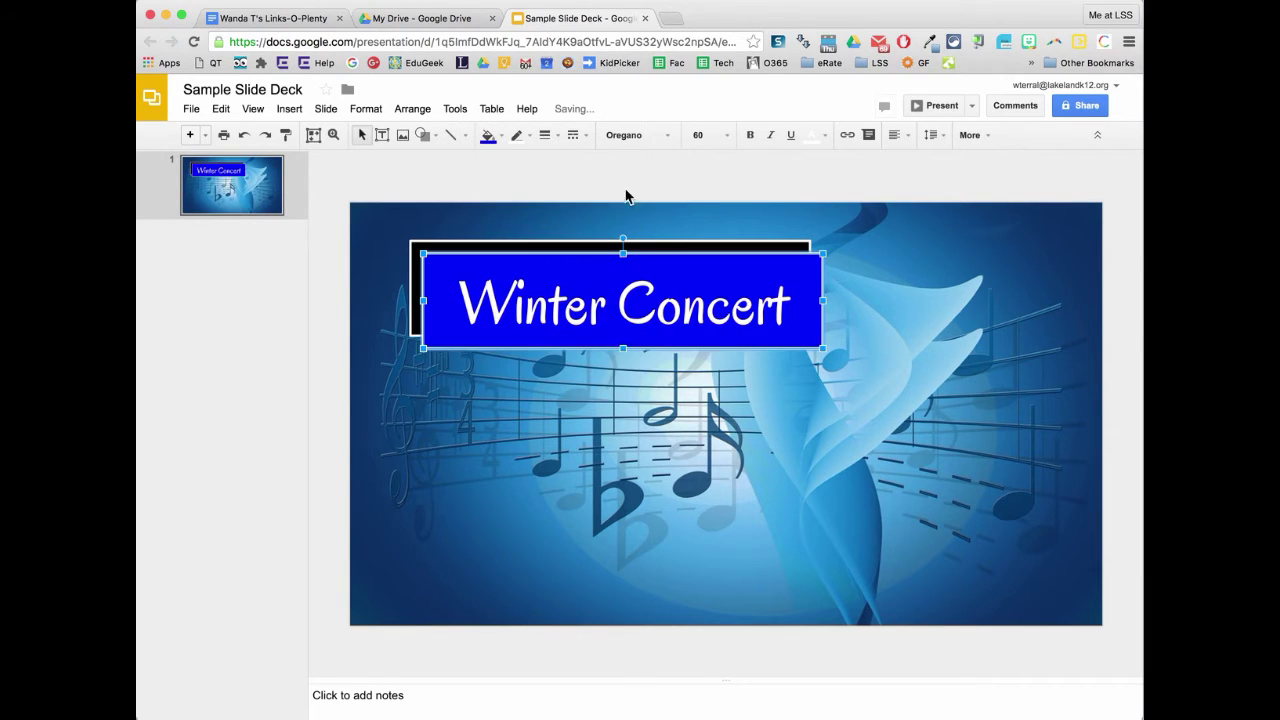
pyautogui.click(657, 189)
# Change the front box's "Winter Concert" text color to black and deselect the box
pyautogui.click(686, 310)
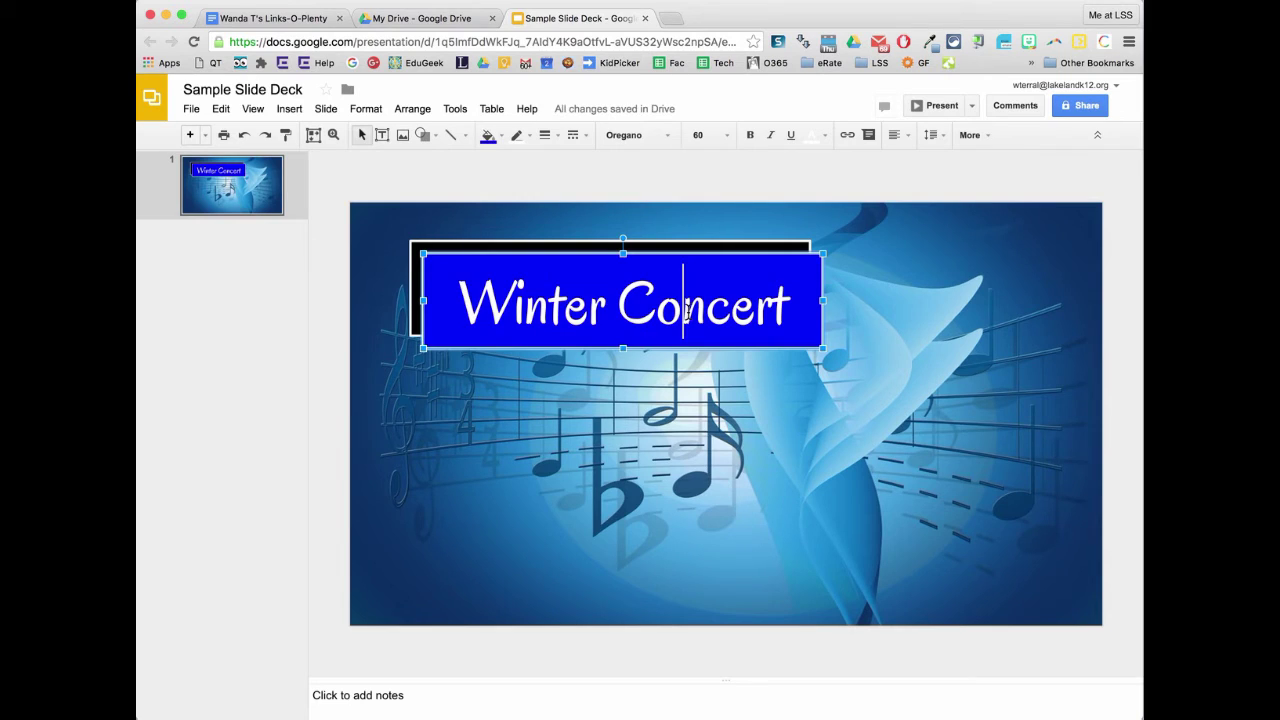
pyautogui.tripleClick(686, 310)
pyautogui.click(820, 137)
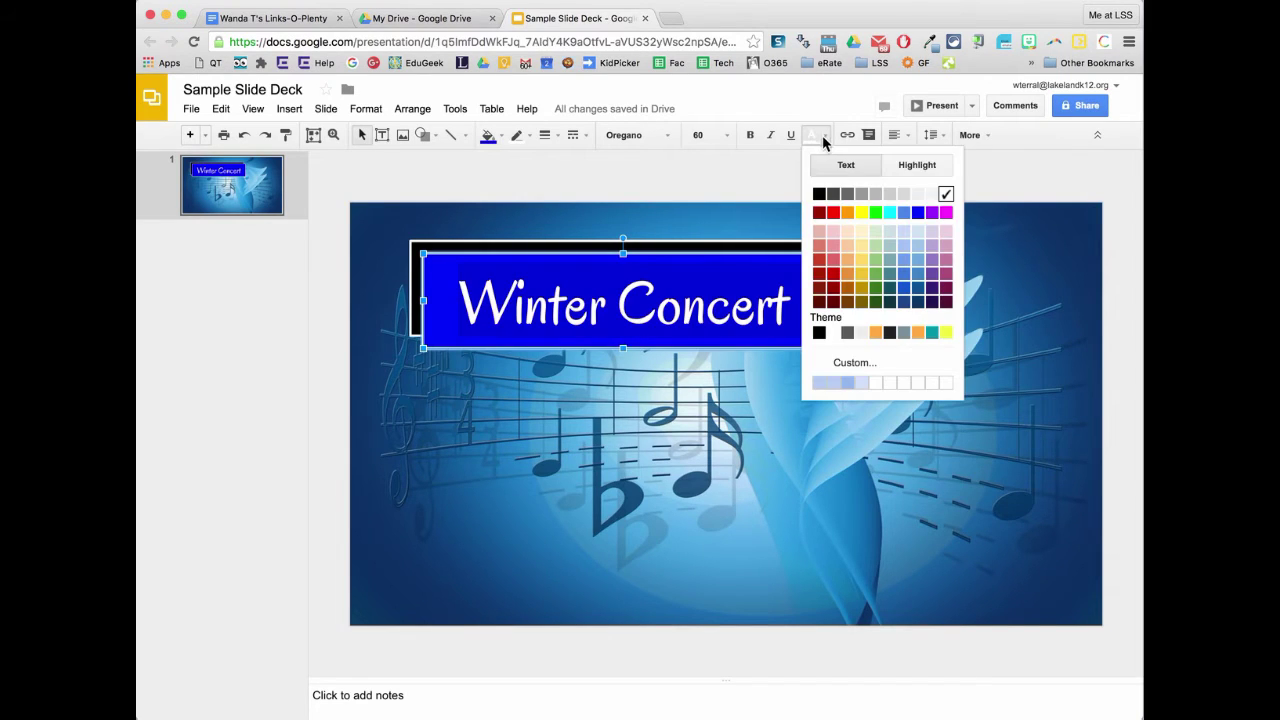
pyautogui.click(818, 193)
pyautogui.click(781, 176)
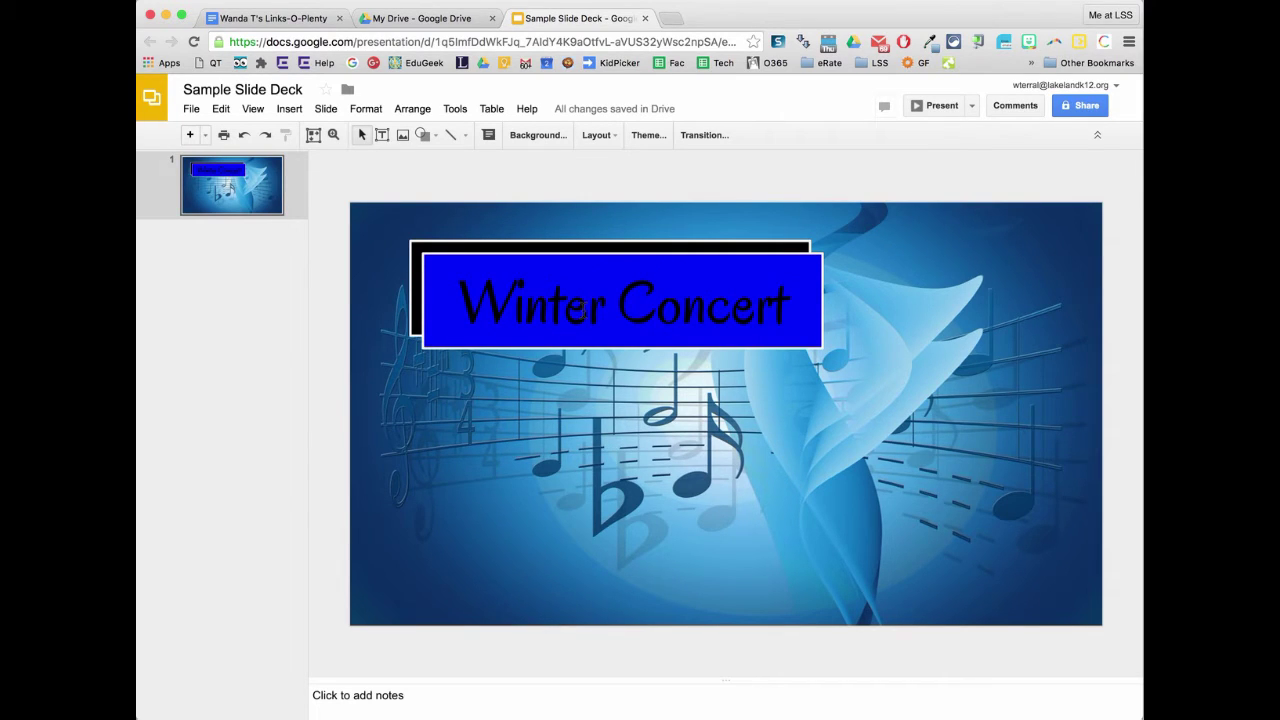
# Change the front box's "Winter Concert" text color to the lightest gray and deselect the box
pyautogui.click(460, 280)
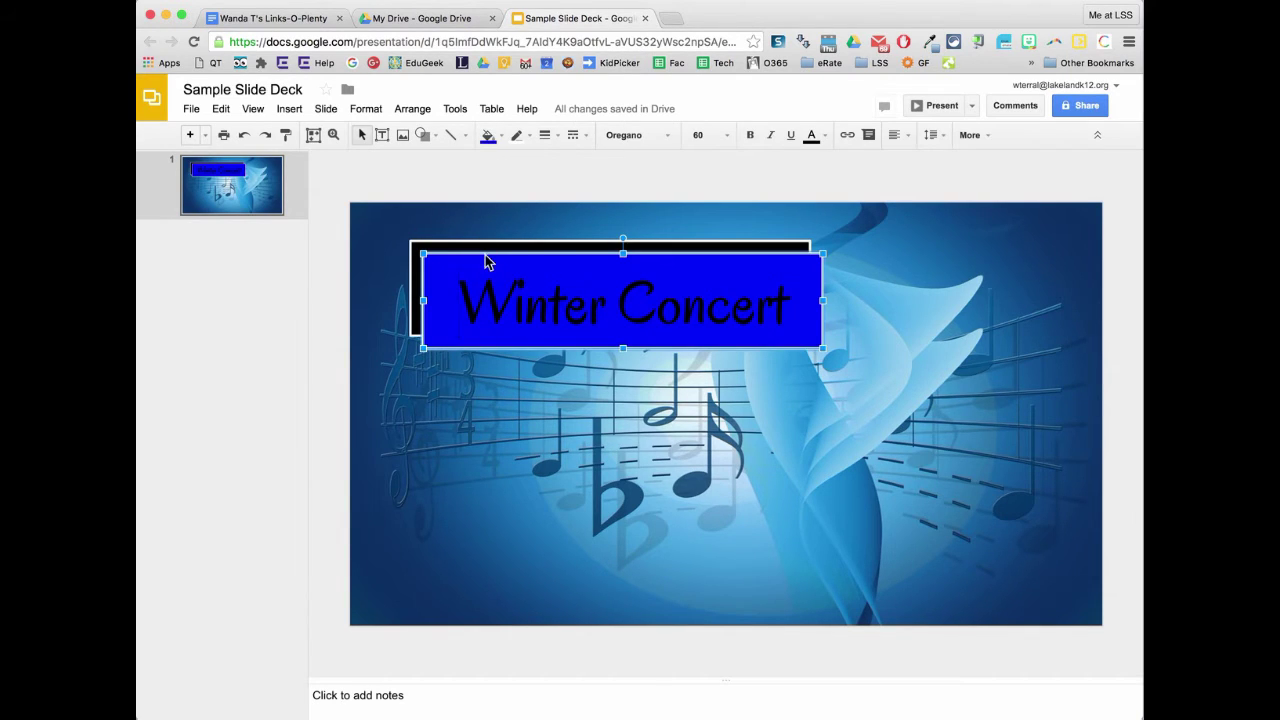
pyautogui.click(816, 134)
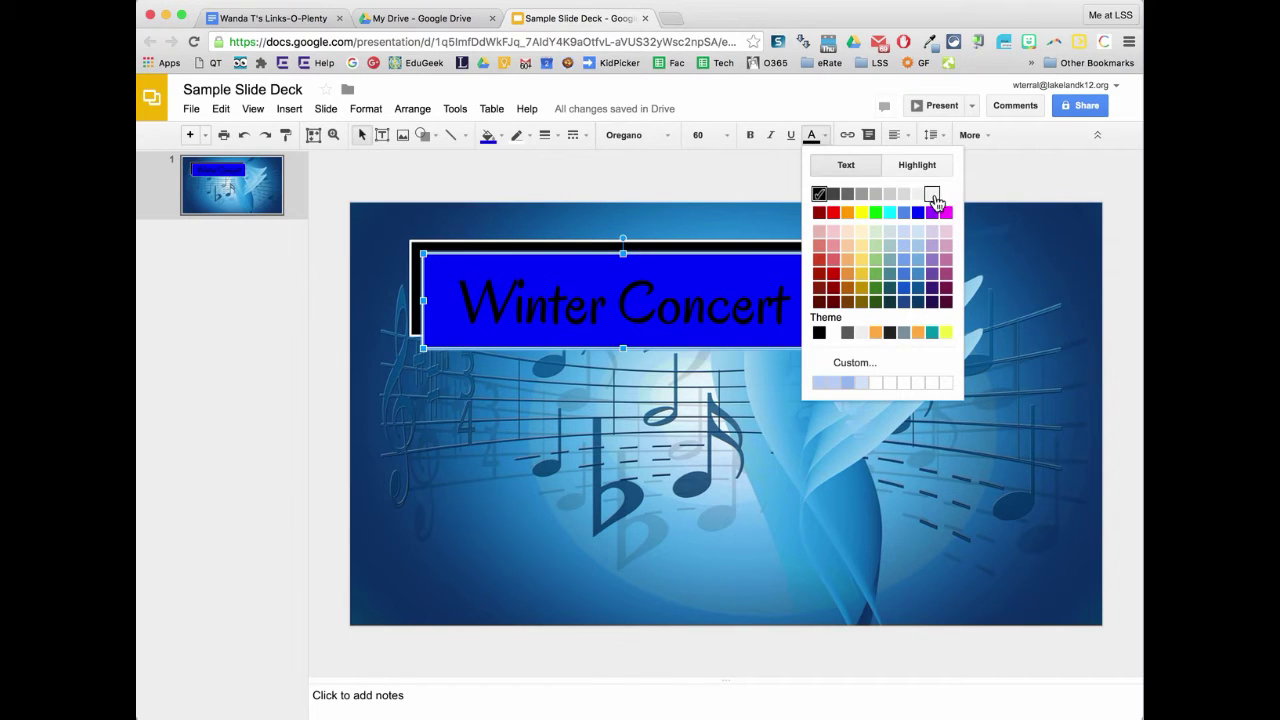
pyautogui.click(934, 196)
pyautogui.click(809, 191)
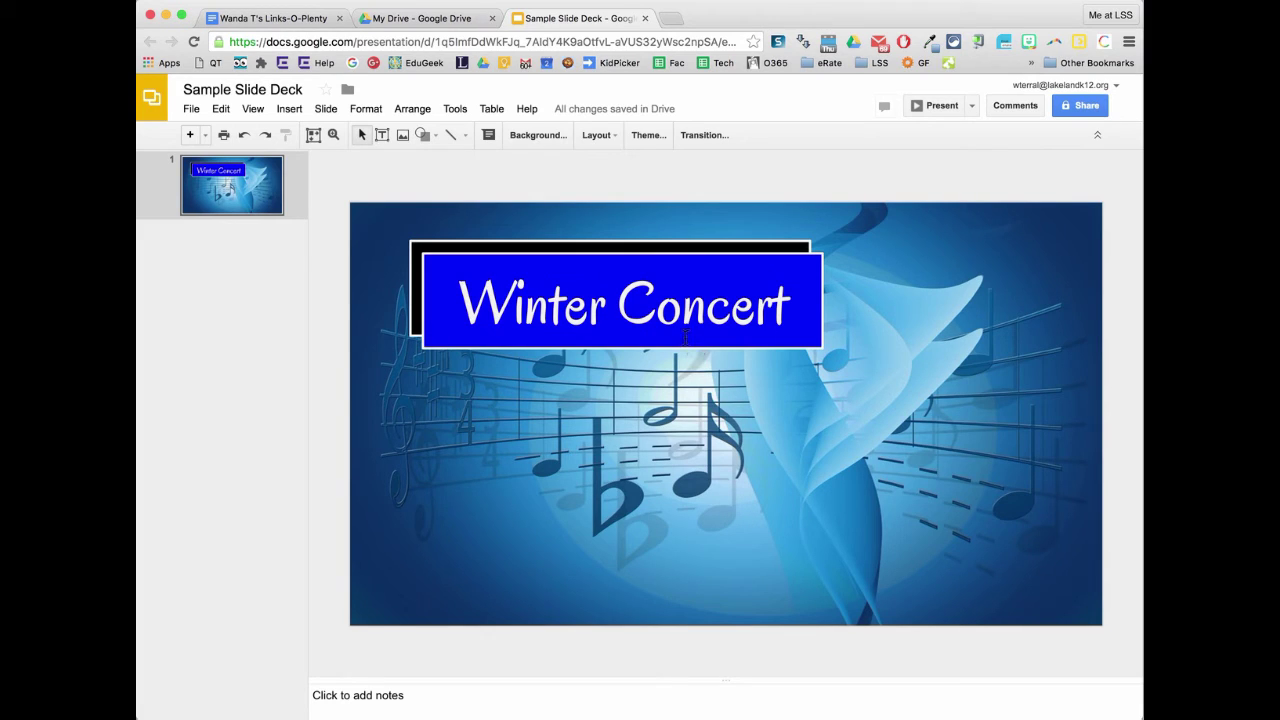
# Set the outline color of the black shadow box to black and deselect it
pyautogui.click(701, 241)
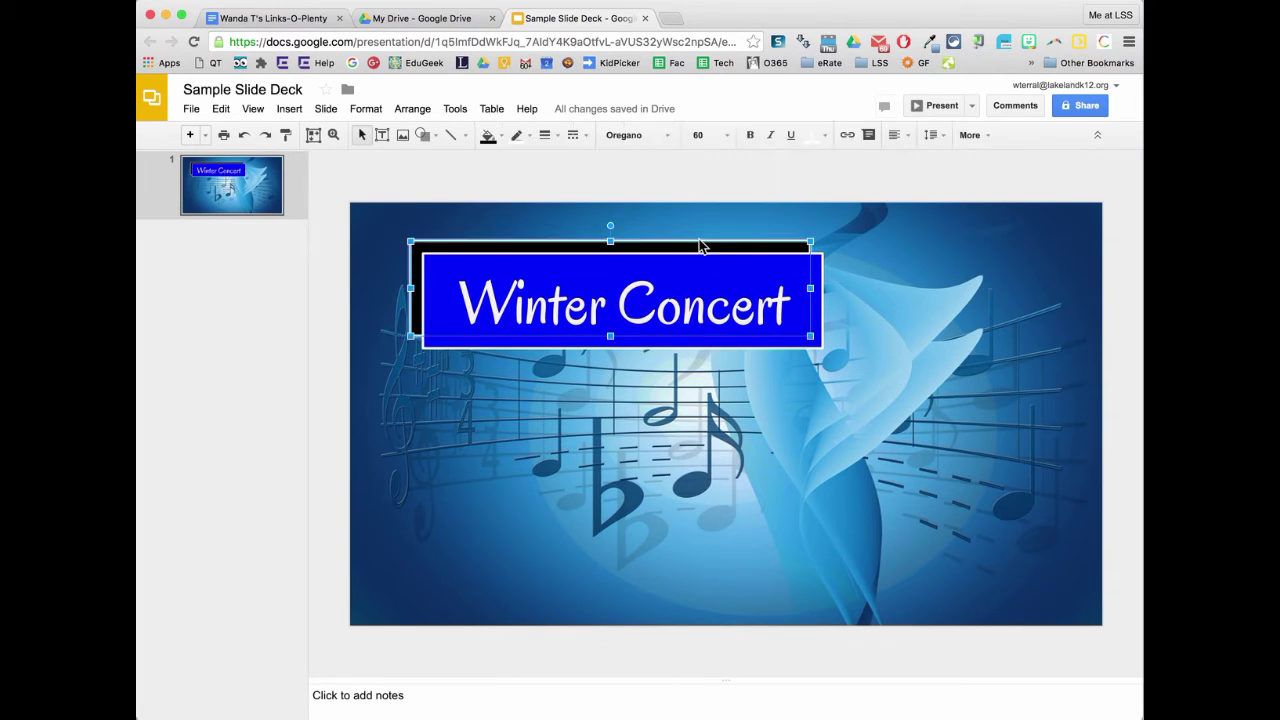
pyautogui.click(517, 136)
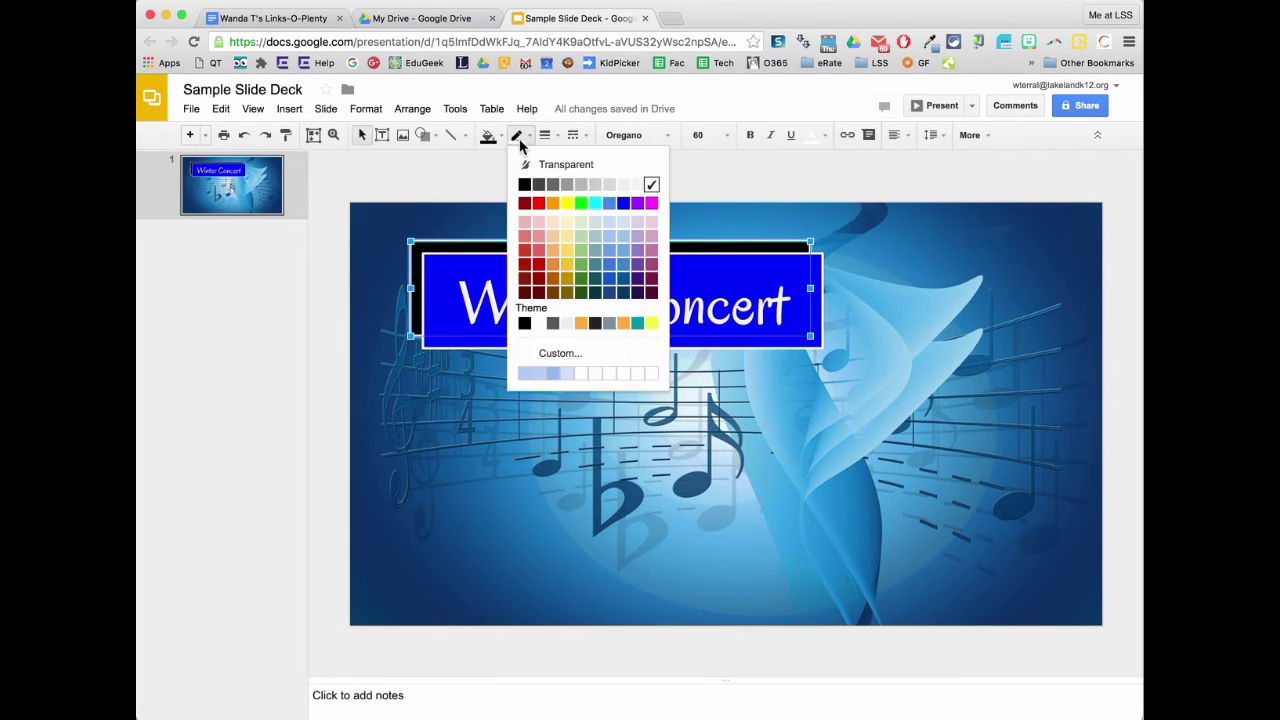
pyautogui.click(524, 187)
pyautogui.click(506, 174)
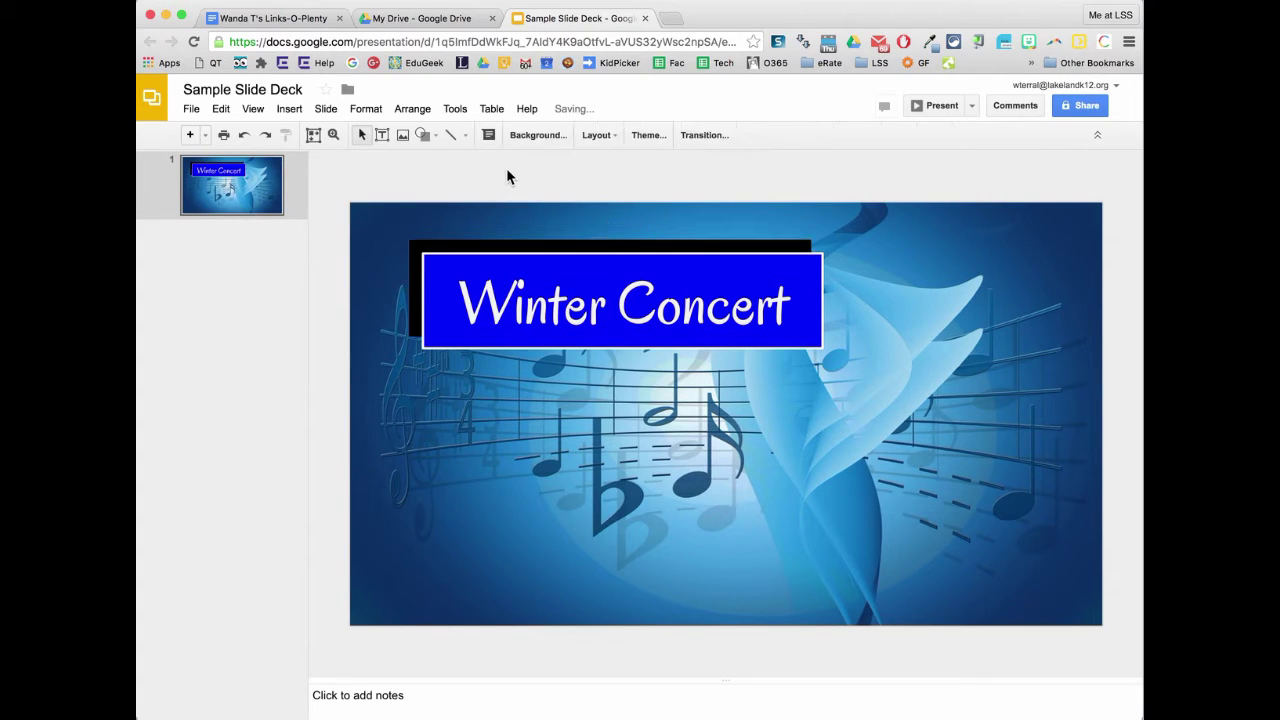
# Move the front blue "Winter Concert" box slightly up and left over the black shadow box
pyautogui.click(718, 347)
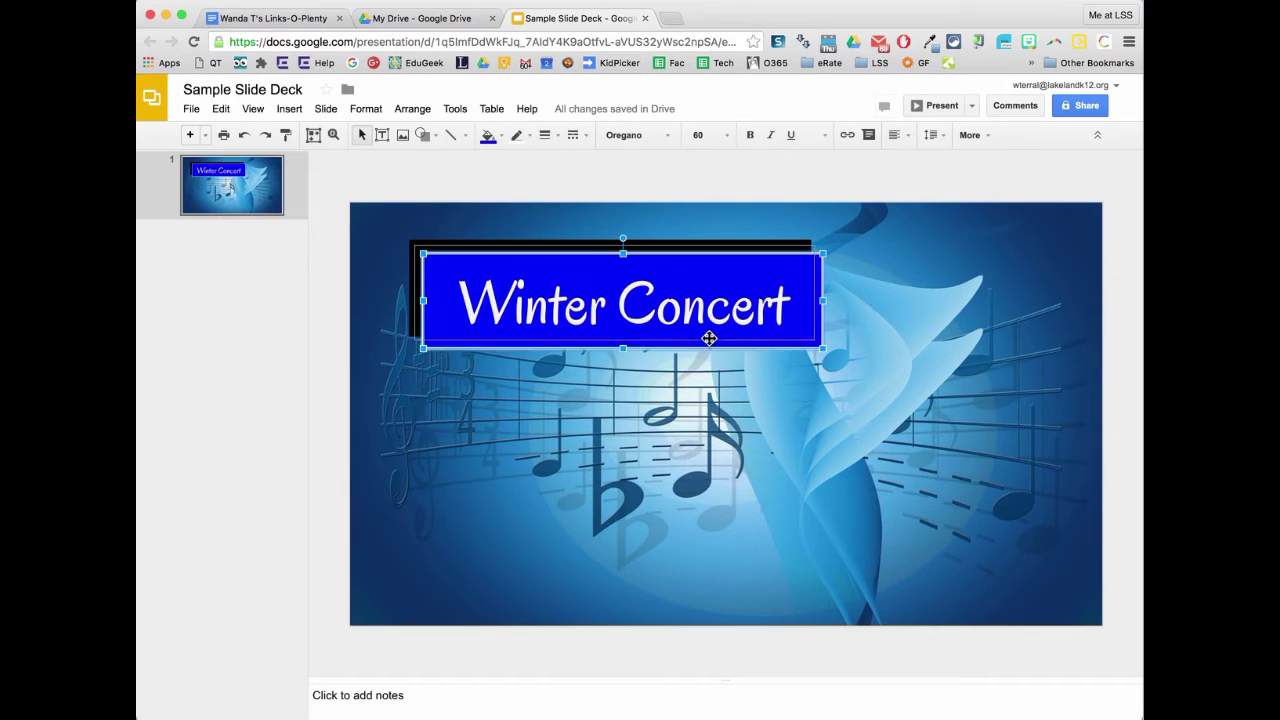
# Move the blue Winter Concert box up and to the left over the black box, leaving a wide black shadow at its lower right
pyautogui.moveTo(698, 326); pyautogui.dragTo(699, 330)
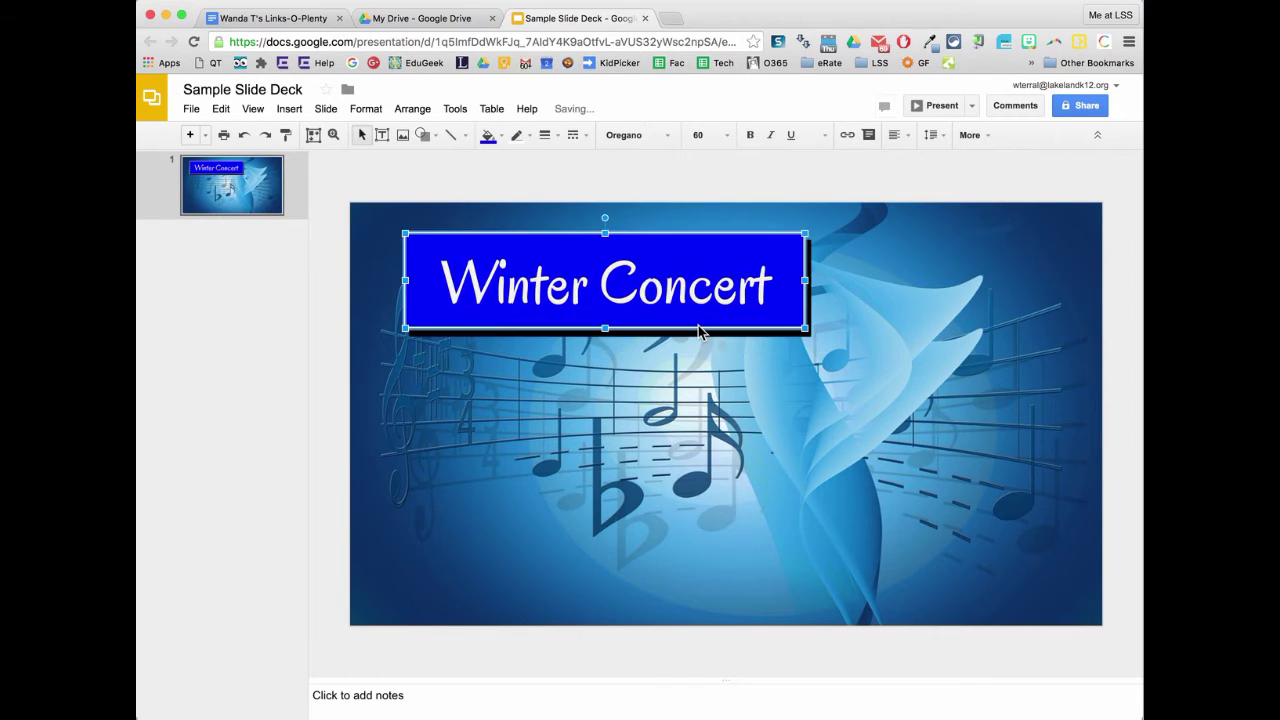
pyautogui.click(753, 181)
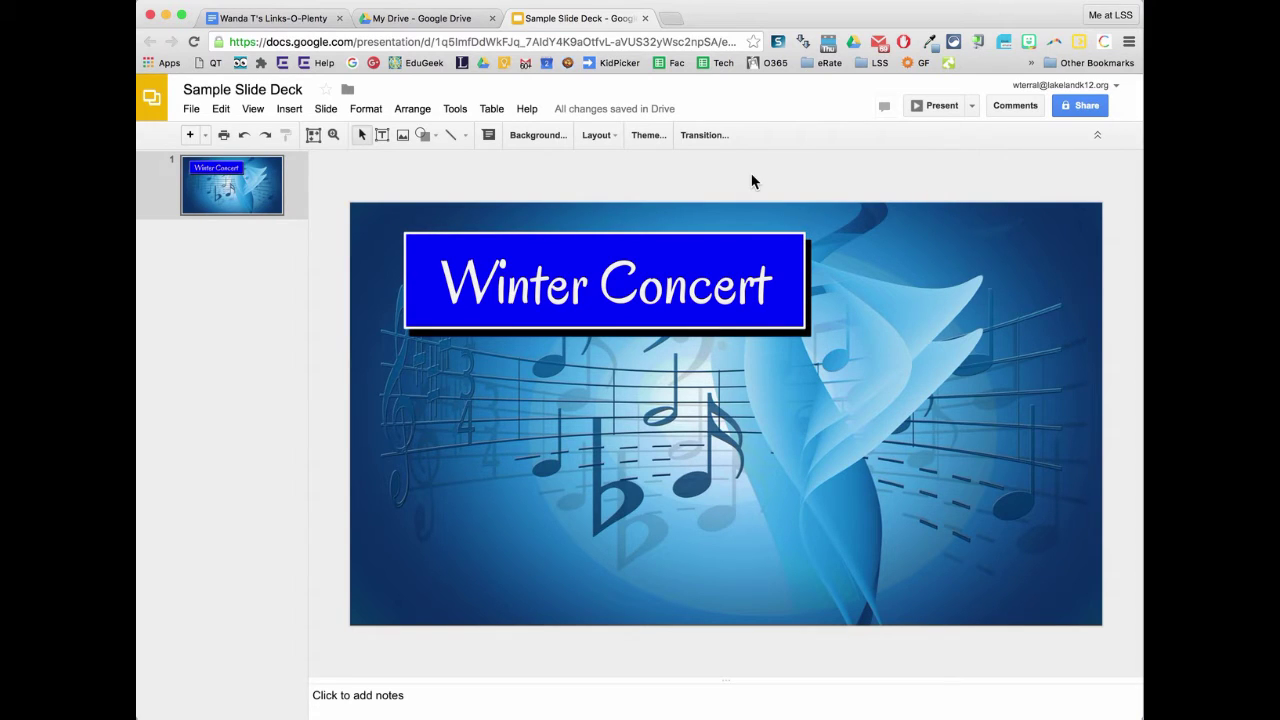
pyautogui.click(789, 248)
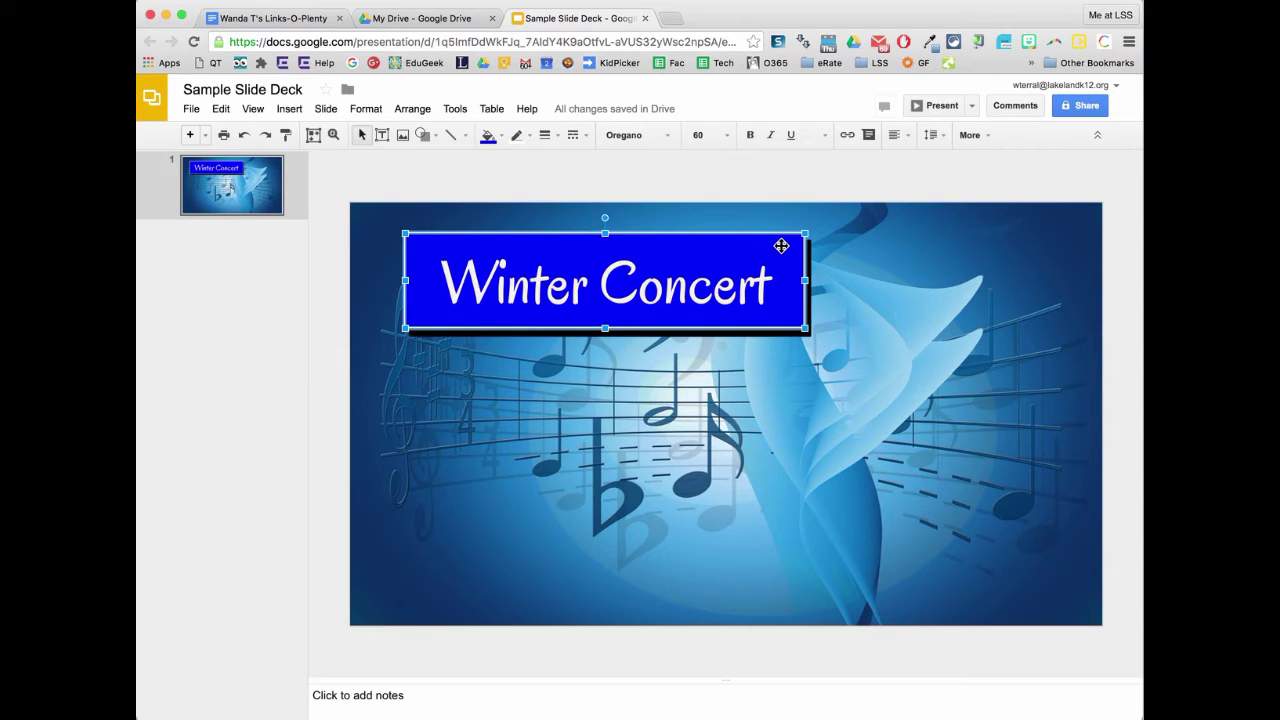
pyautogui.moveTo(781, 246)
pyautogui.mouseDown()
pyautogui.moveTo(757, 234)
pyautogui.moveTo(770, 244)
pyautogui.mouseUp()
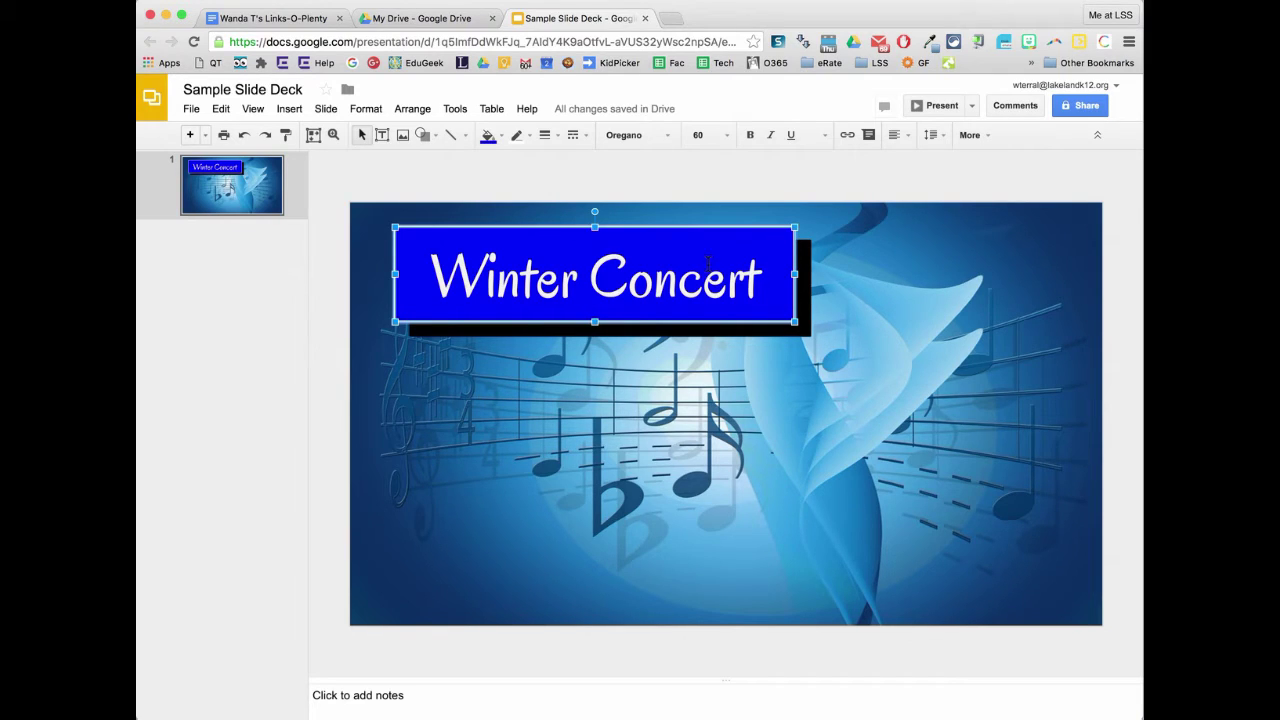
pyautogui.click(712, 337)
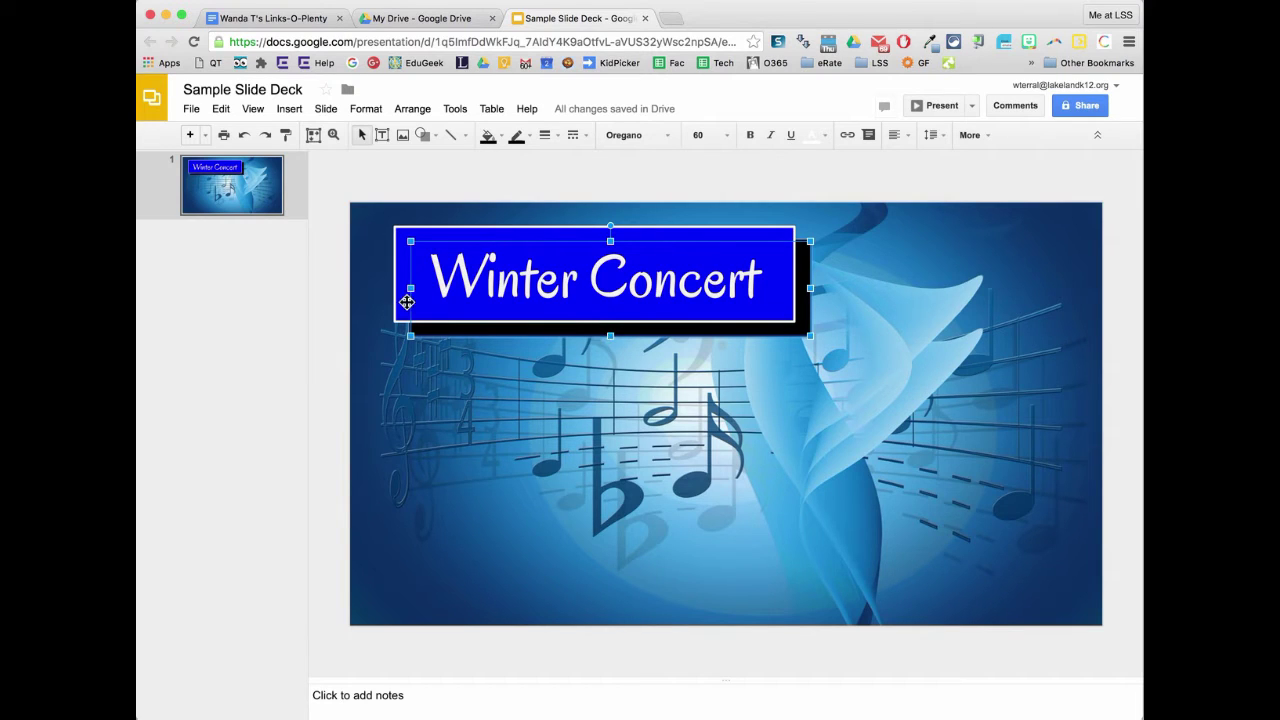
pyautogui.click(658, 655)
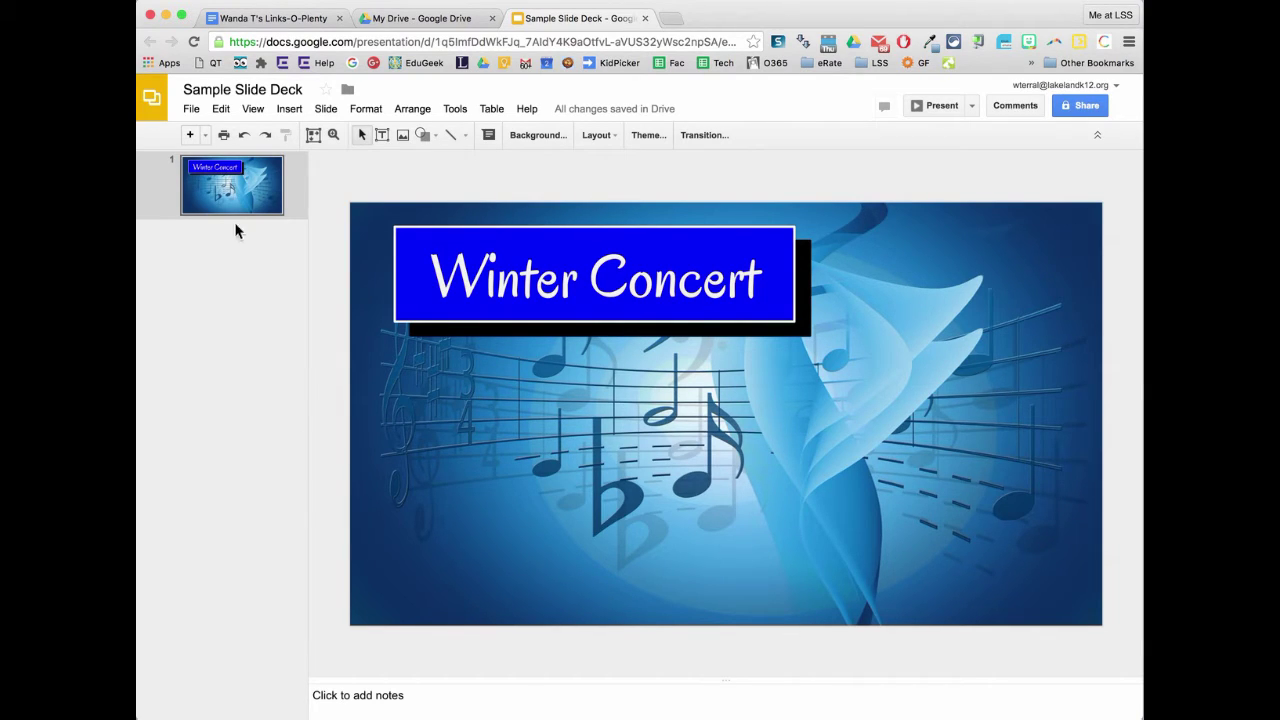
# Open the deck's revision history, show more detailed revisions, and preview the 10:37, 10:36 and earlier 10:35 AM versions
pyautogui.click(191, 110)
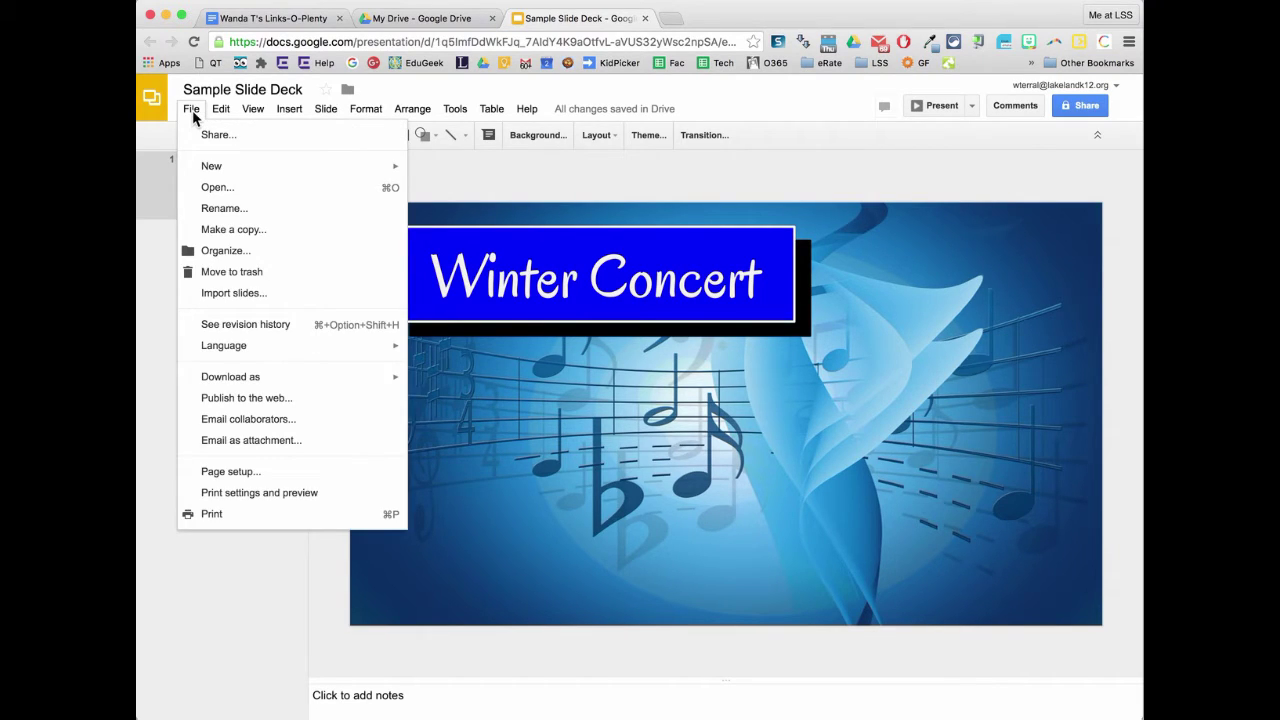
pyautogui.click(244, 326)
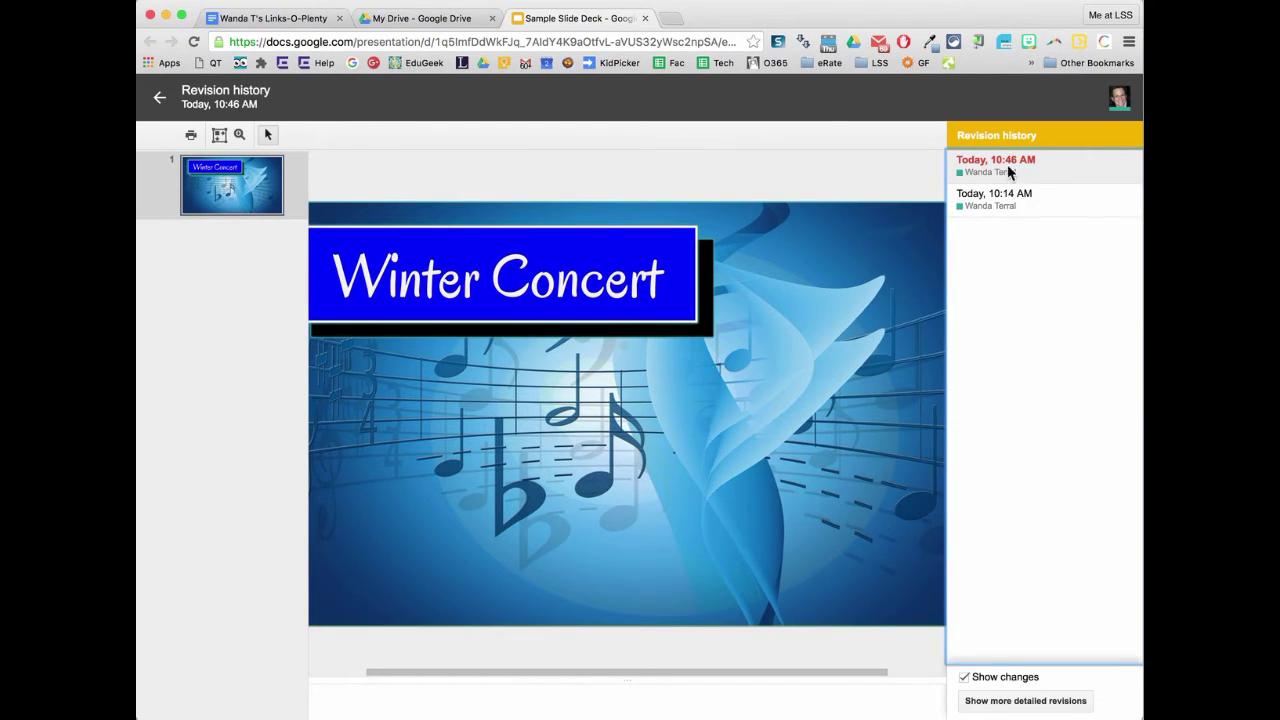
pyautogui.click(1037, 705)
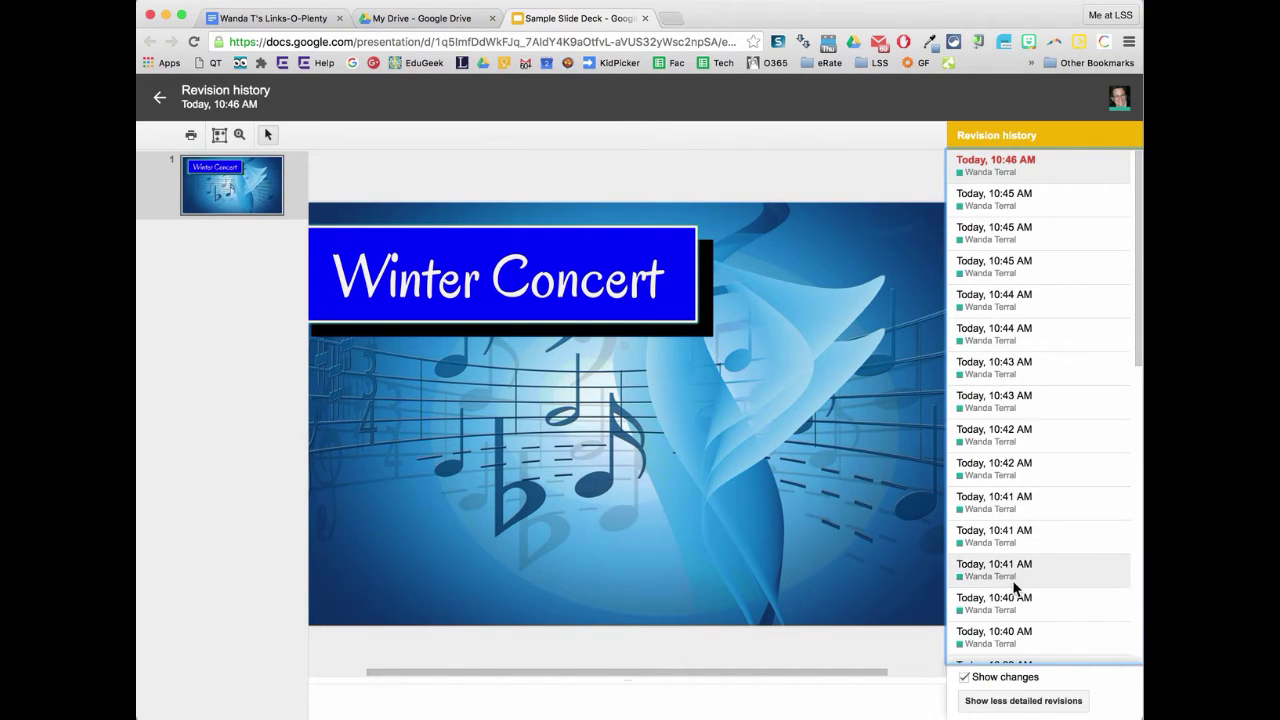
pyautogui.scroll(-5, 1050, 586)
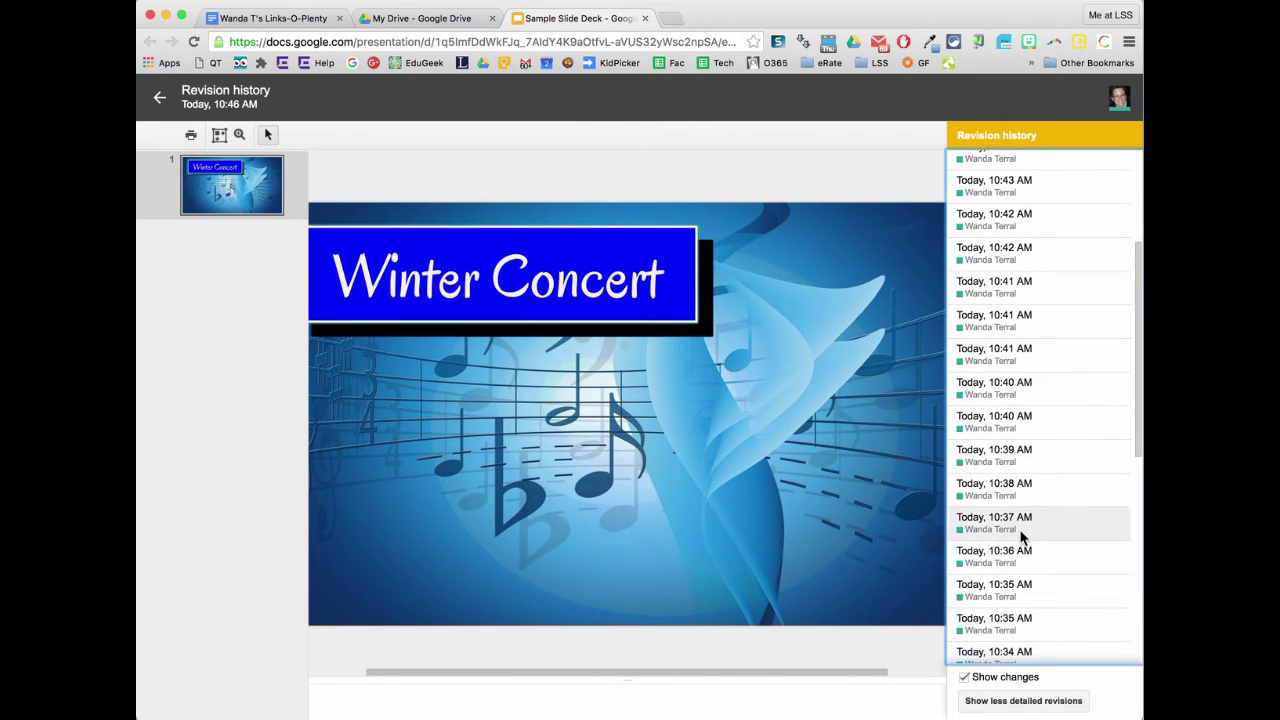
pyautogui.click(1022, 537)
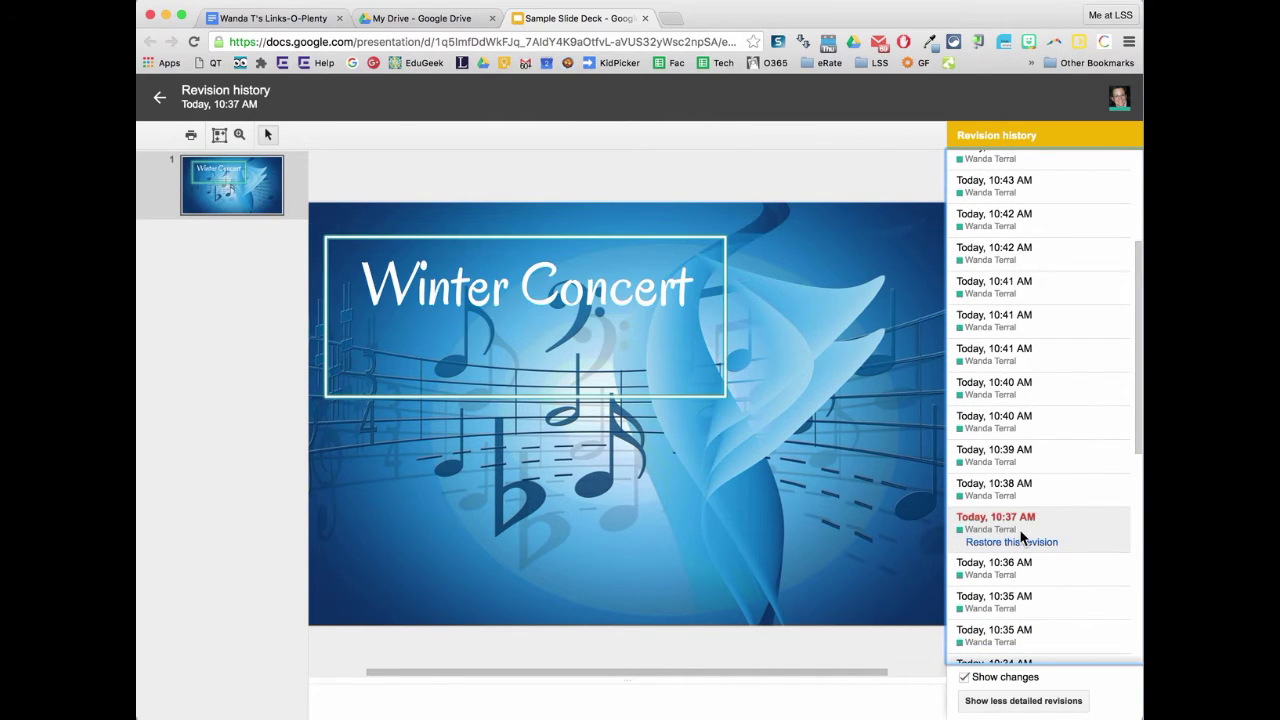
pyautogui.click(1016, 566)
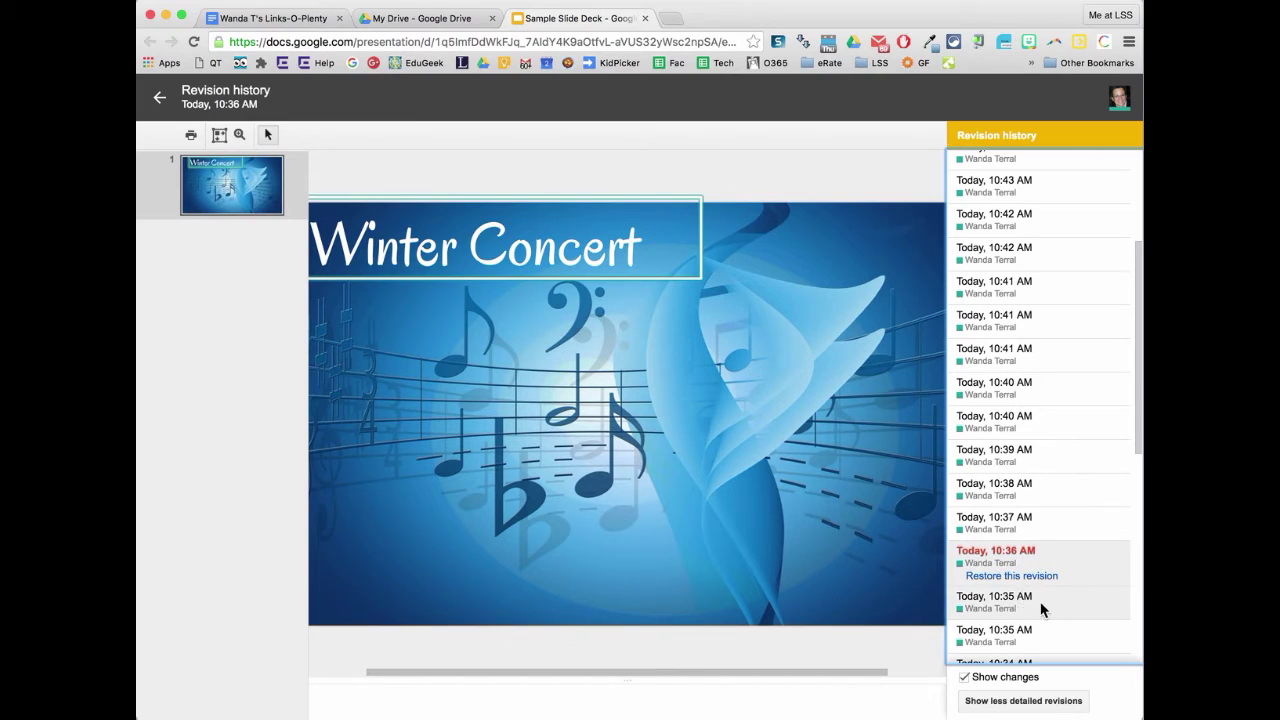
pyautogui.click(1088, 630)
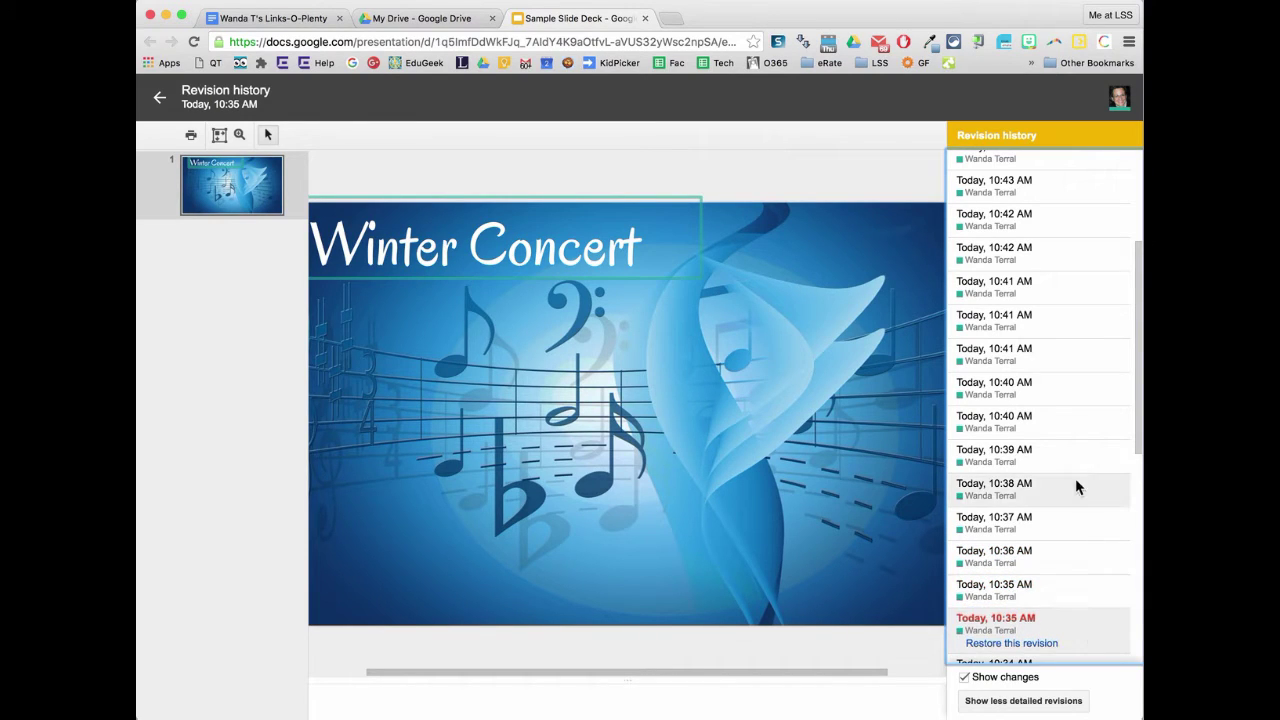
# Preview the older revisions in chronological order from the 10:25 AM version up to the earlier 10:35 AM version
pyautogui.scroll(-5, 1074, 469)
pyautogui.click(1088, 538)
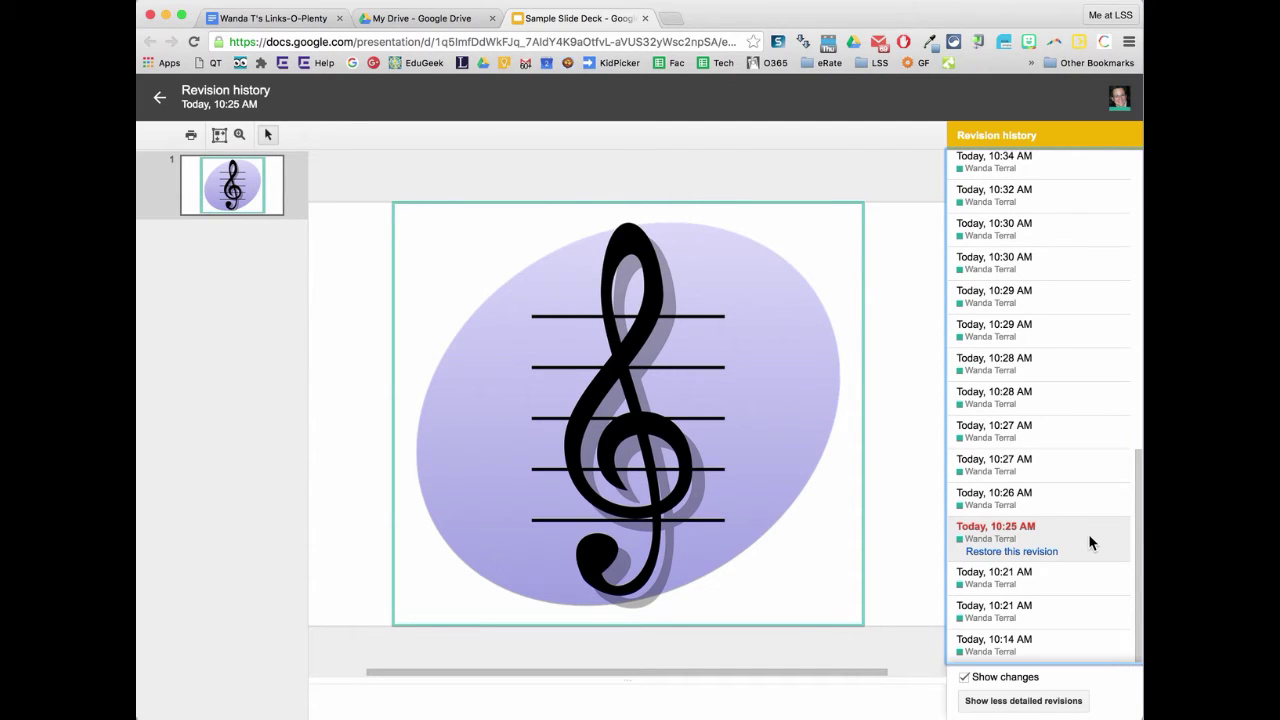
pyautogui.click(1092, 436)
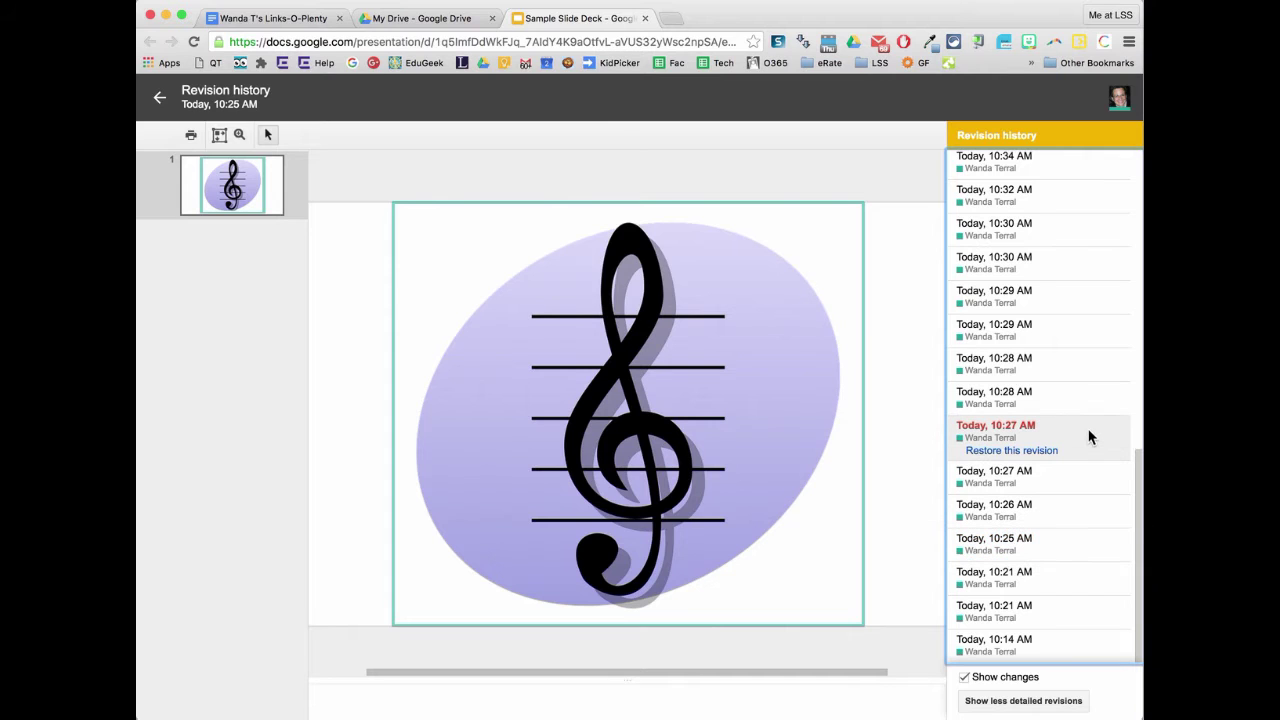
pyautogui.click(1097, 362)
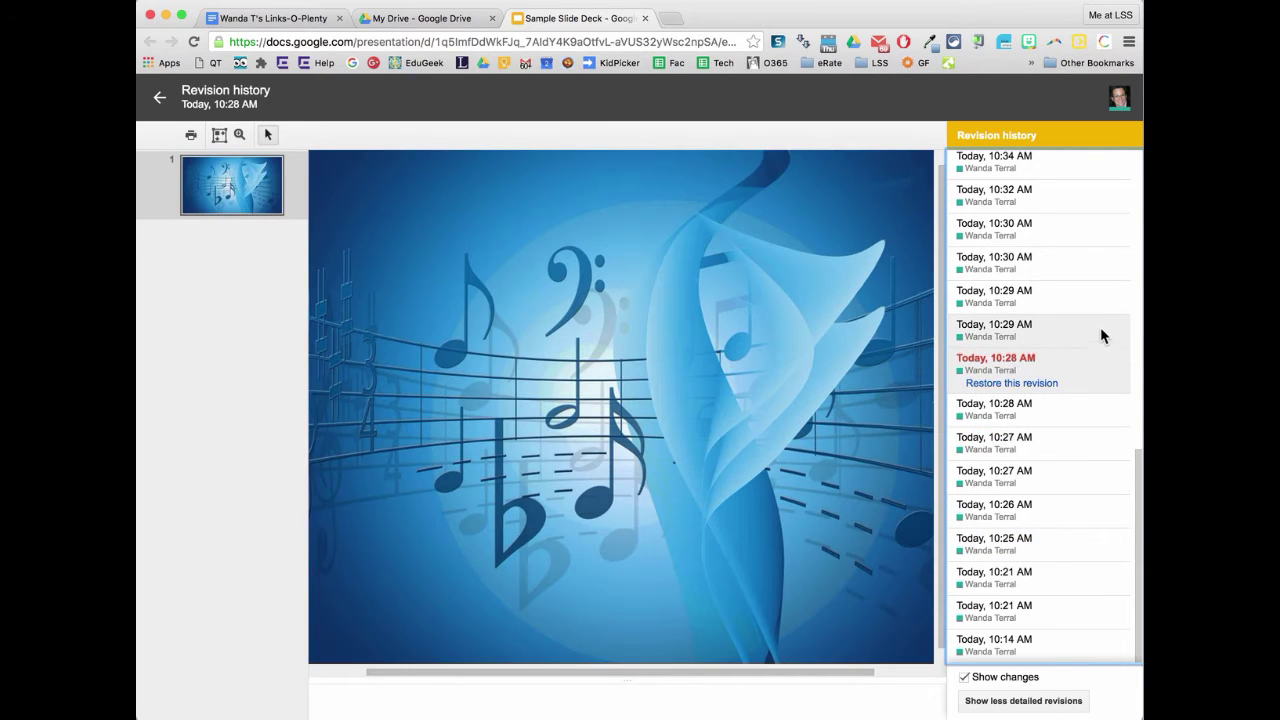
pyautogui.click(1100, 291)
pyautogui.click(1099, 252)
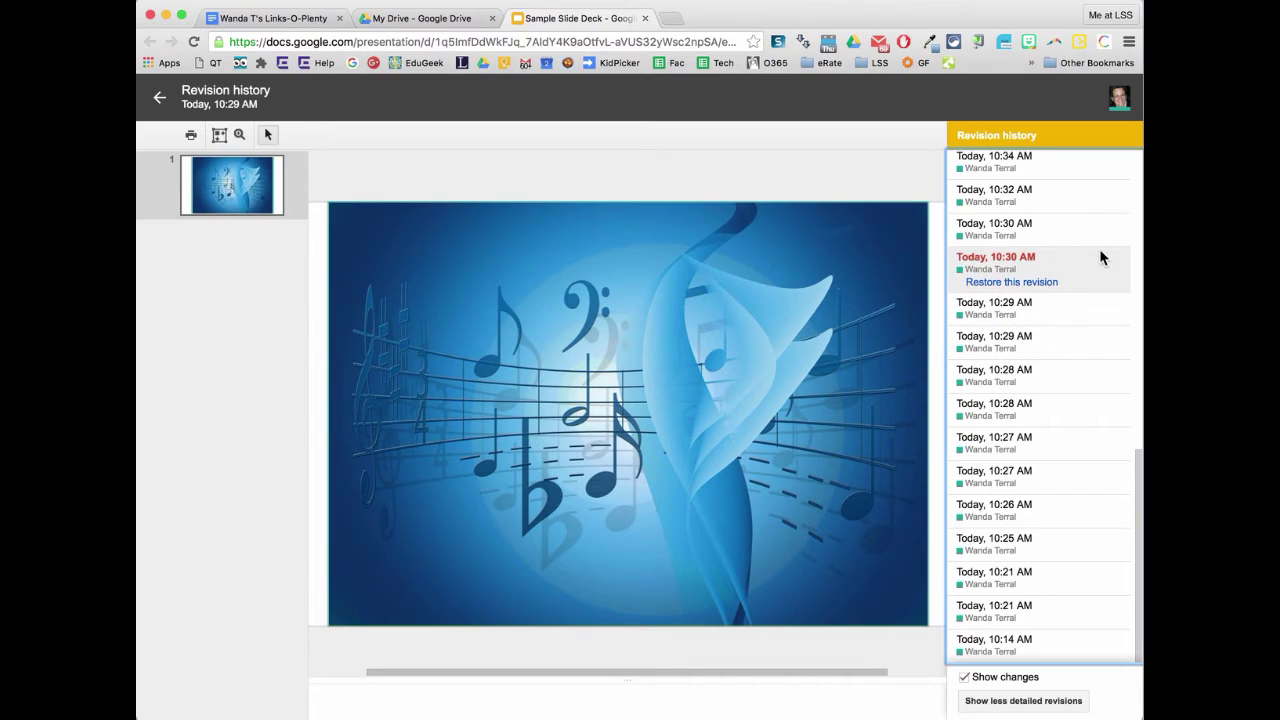
pyautogui.click(1097, 228)
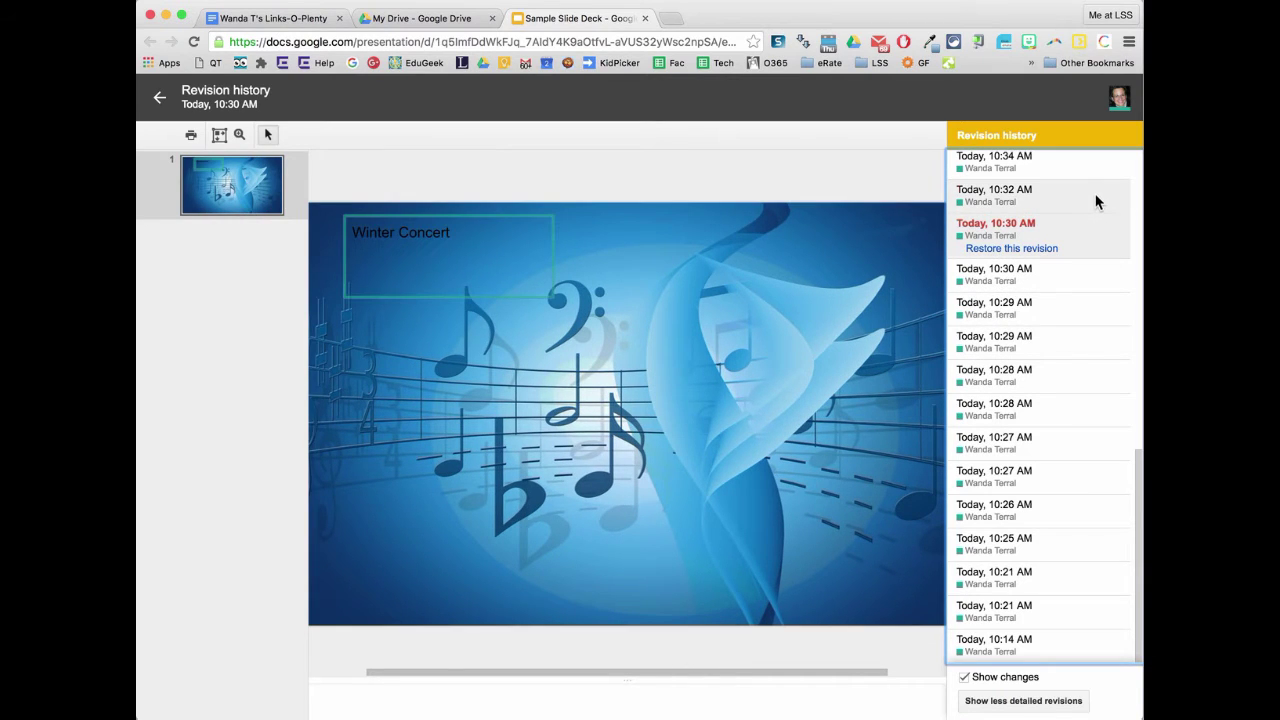
pyautogui.click(1096, 202)
pyautogui.scroll(3, 1097, 334)
pyautogui.click(1099, 335)
pyautogui.click(1099, 317)
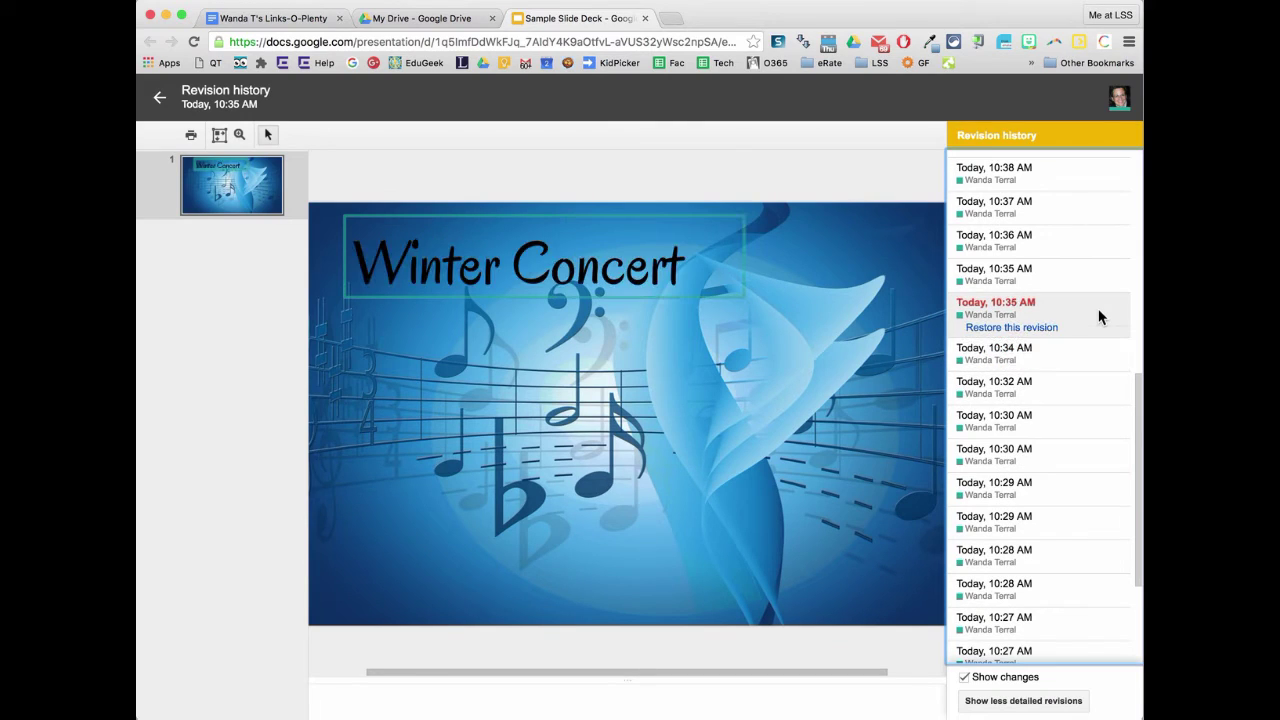
# Copy the black Winter Concert text box from the 10:35 AM revision onto the current slide's lower half, and delete the pasted copy
pyautogui.click(744, 257)
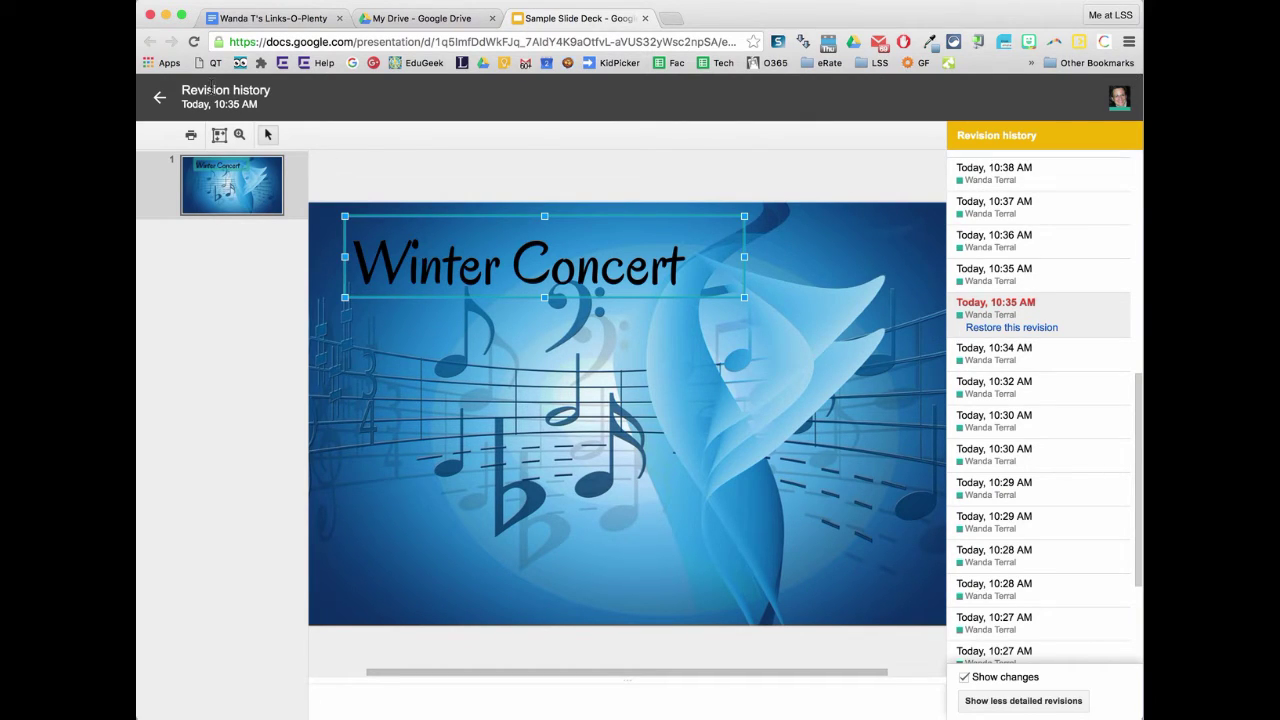
pyautogui.click(157, 100)
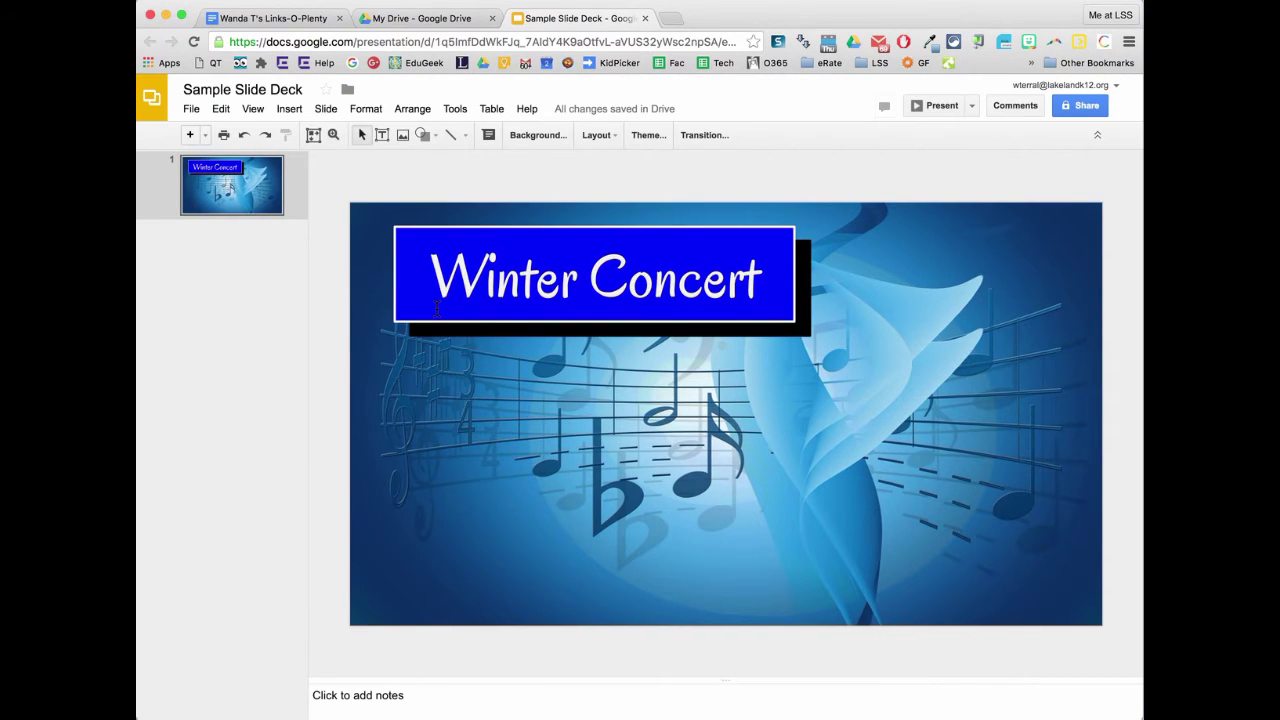
pyautogui.hotkey('ctrl', 'v')
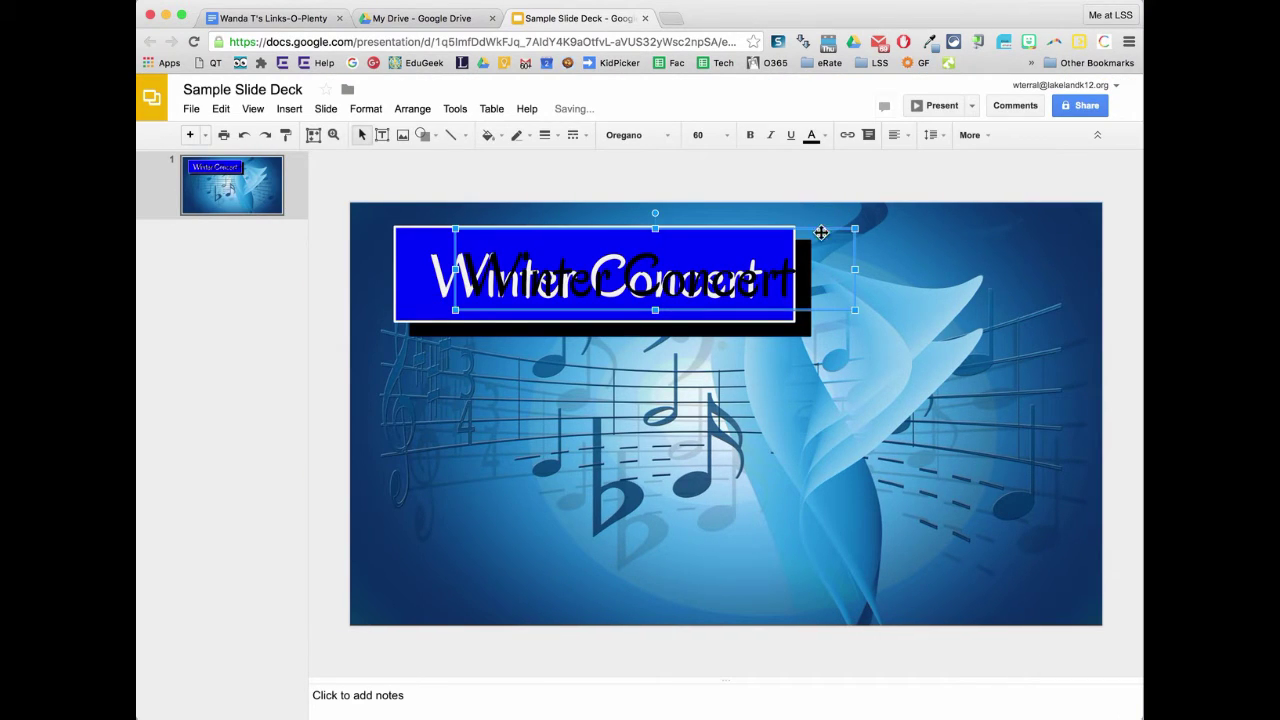
pyautogui.moveTo(829, 236); pyautogui.dragTo(962, 470)
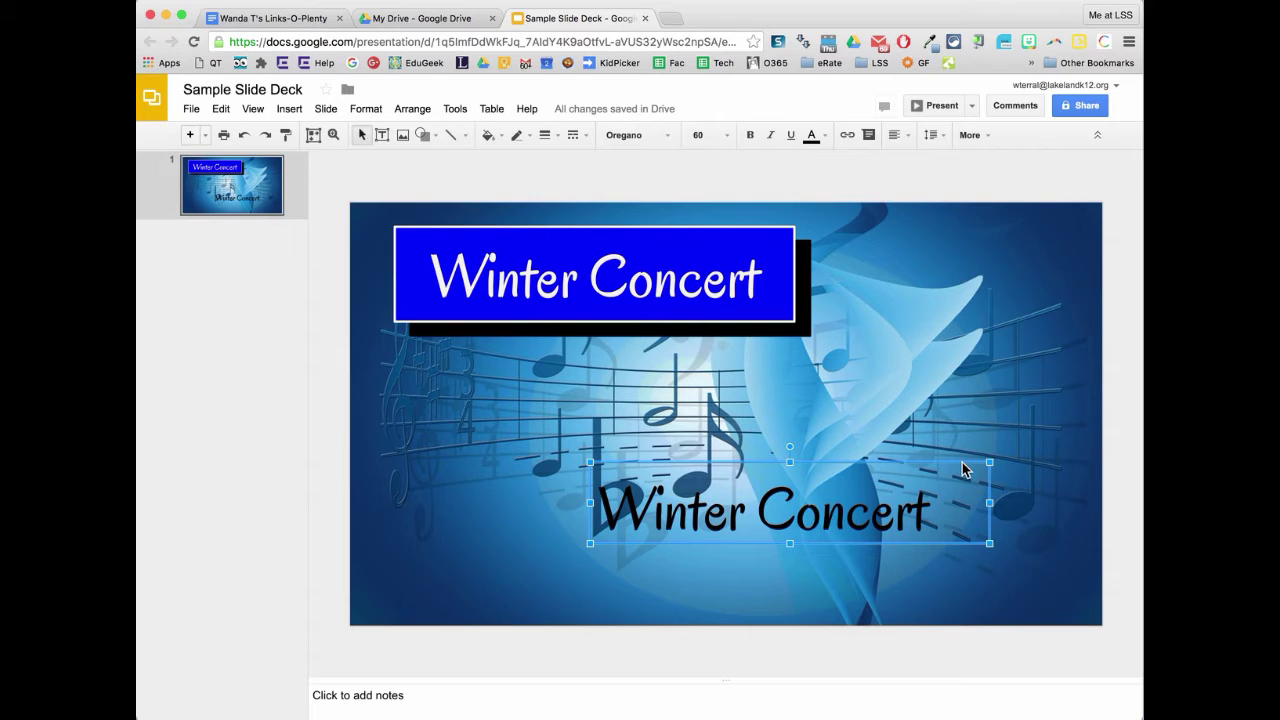
pyautogui.press('BackSpace')
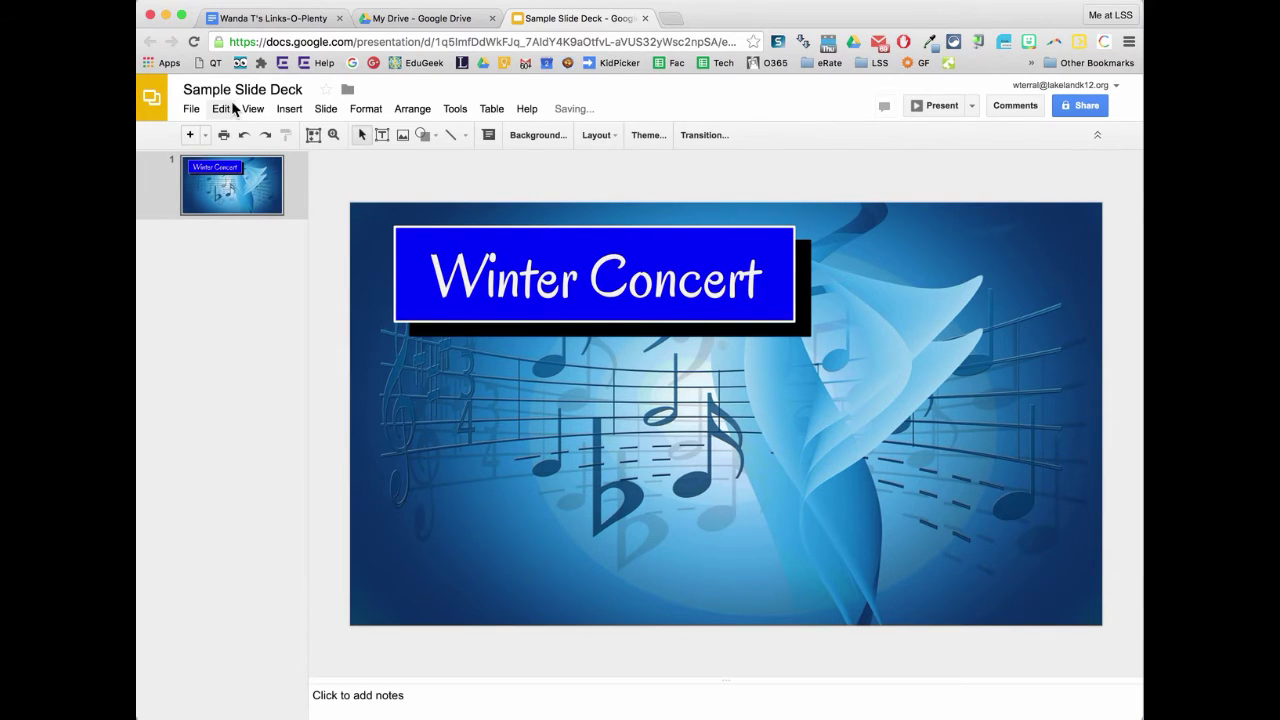
# Reopen the revision history with more detailed revisions and preview the versions from 10:45 AM back to 10:42 AM
pyautogui.click(192, 108)
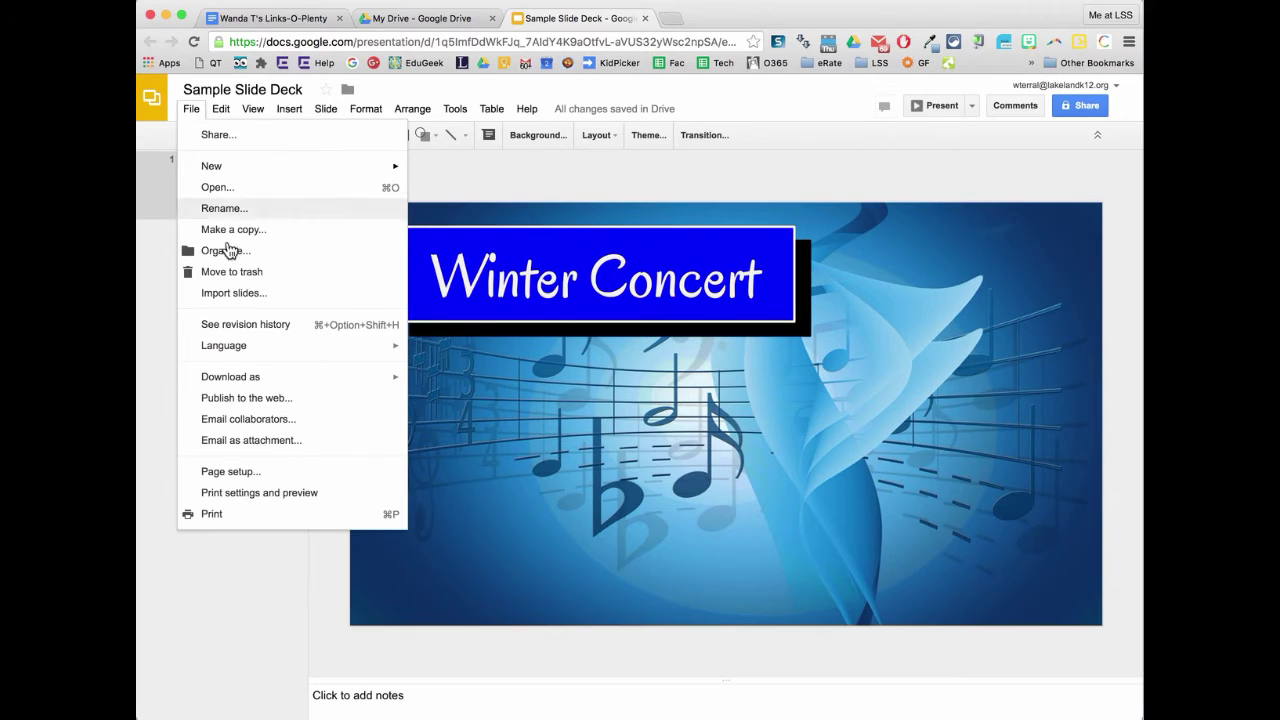
pyautogui.click(252, 328)
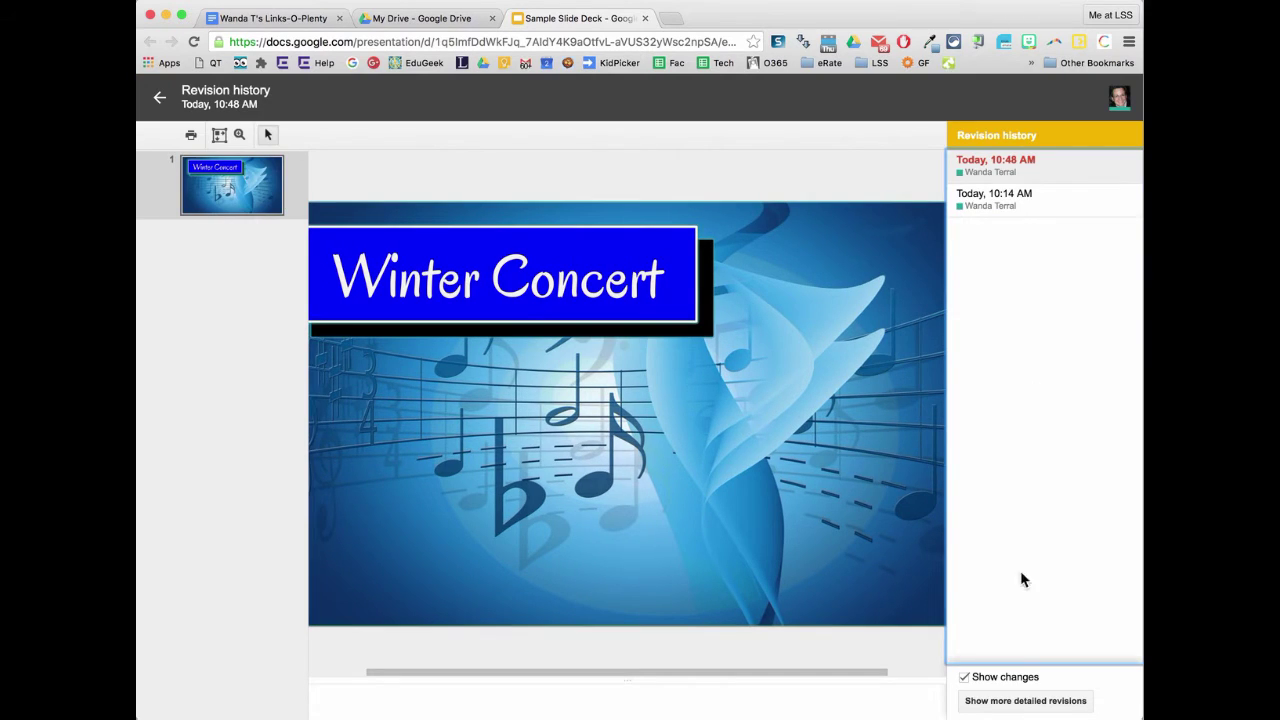
pyautogui.click(1066, 706)
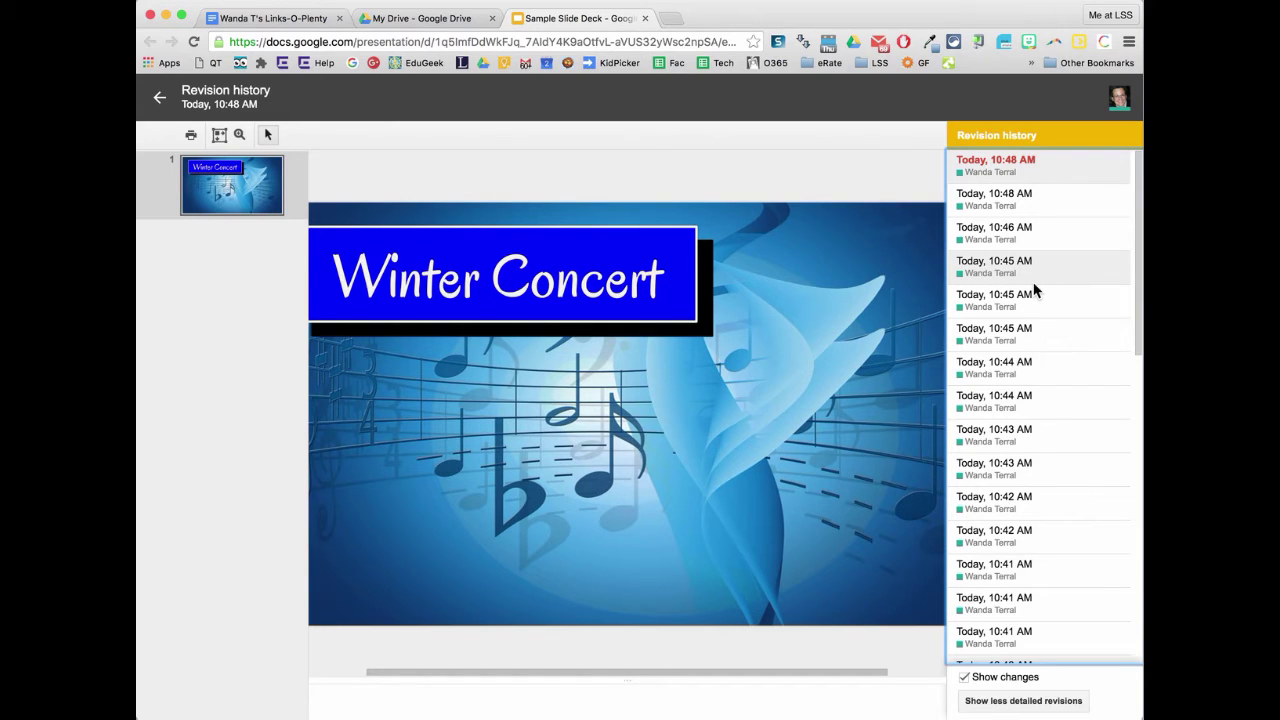
pyautogui.click(1087, 340)
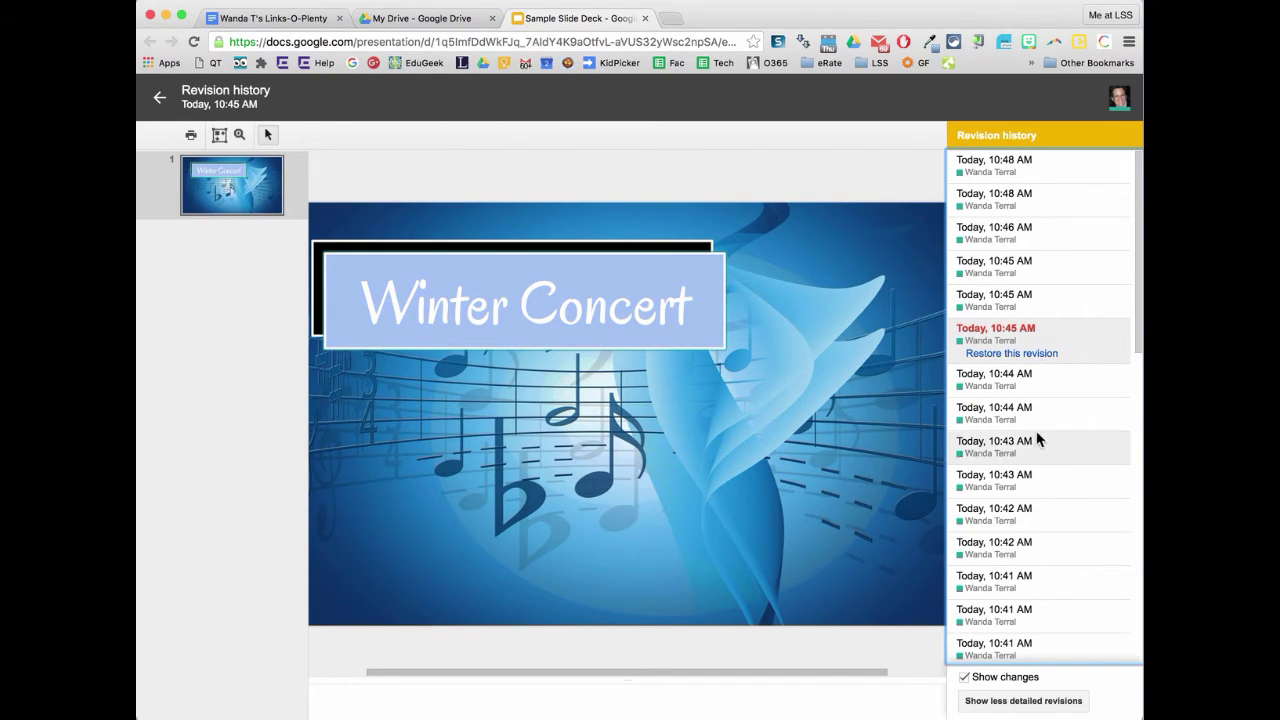
pyautogui.click(1083, 414)
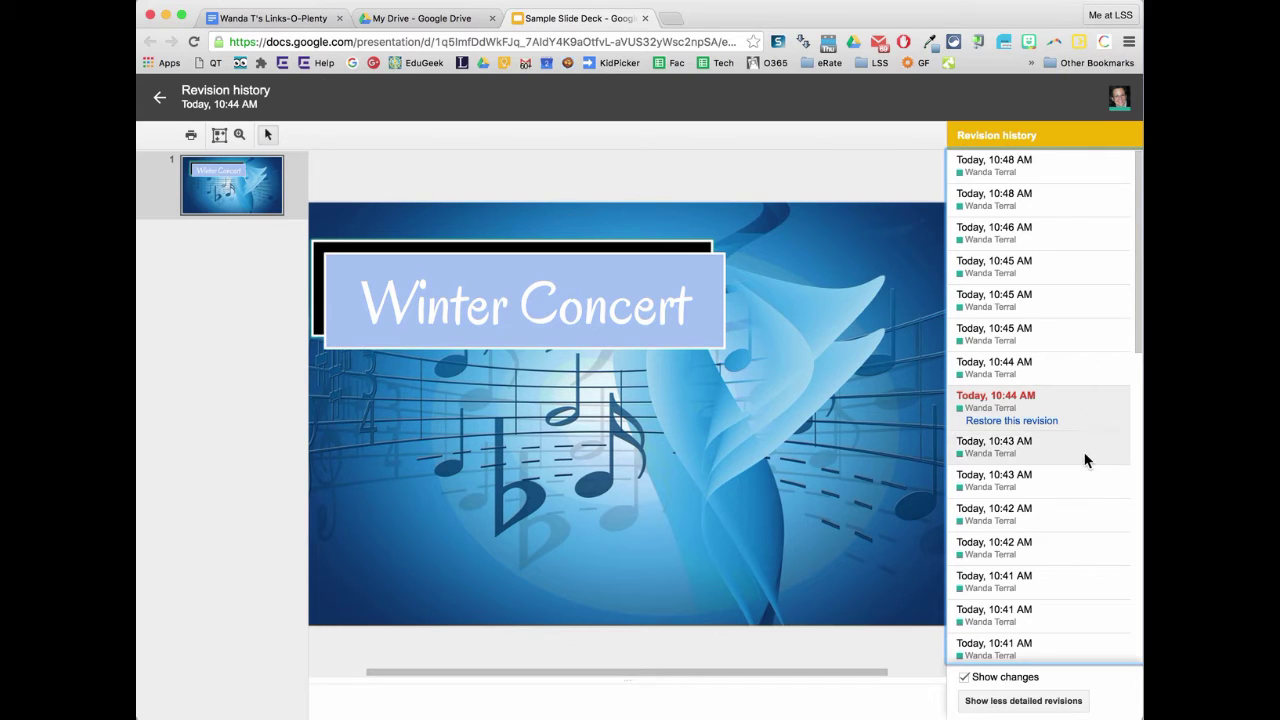
pyautogui.click(1085, 450)
pyautogui.click(1090, 486)
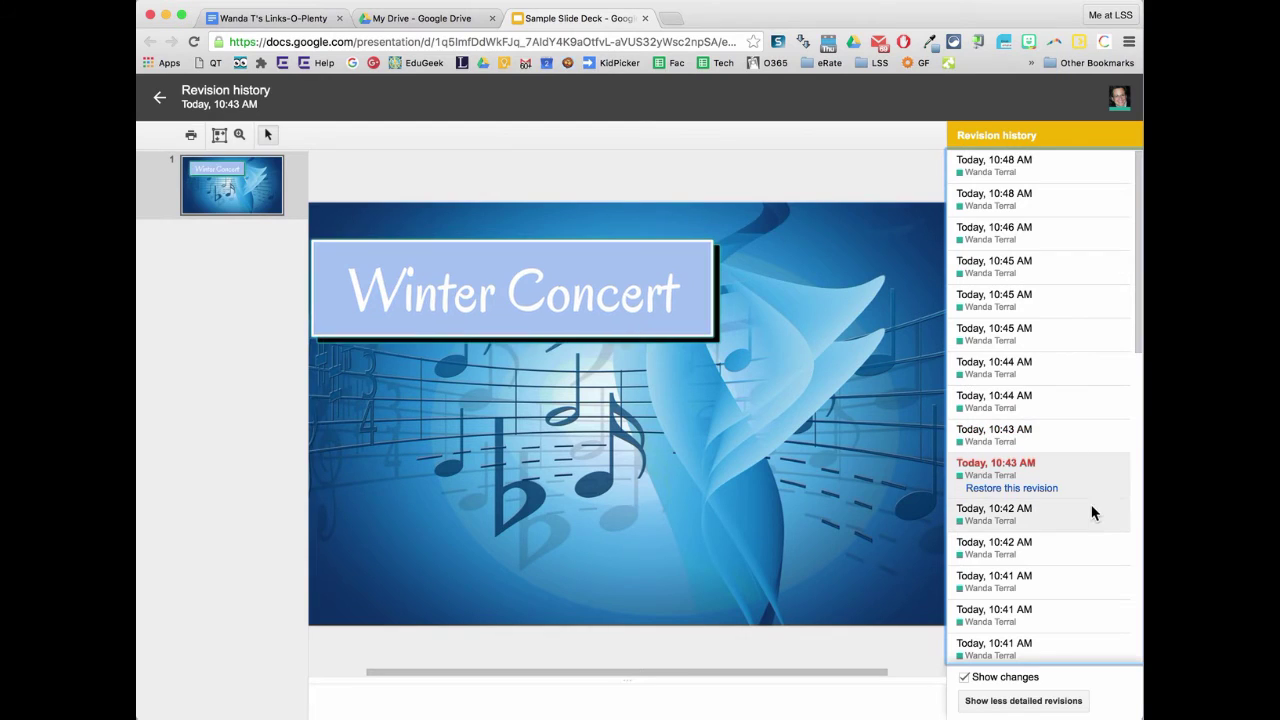
pyautogui.click(1093, 520)
pyautogui.click(1094, 558)
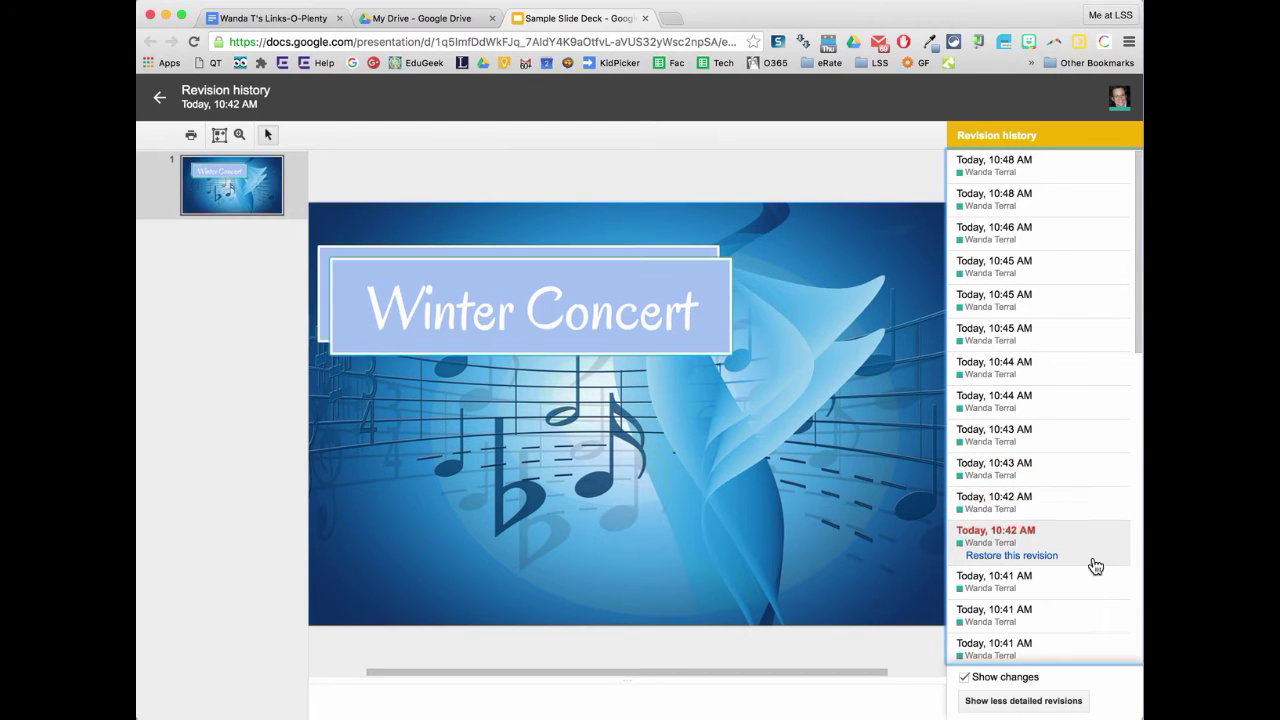
# Select the Winter Concert box in the earlier 10:43 AM revision, and return to the current slide
pyautogui.click(1093, 472)
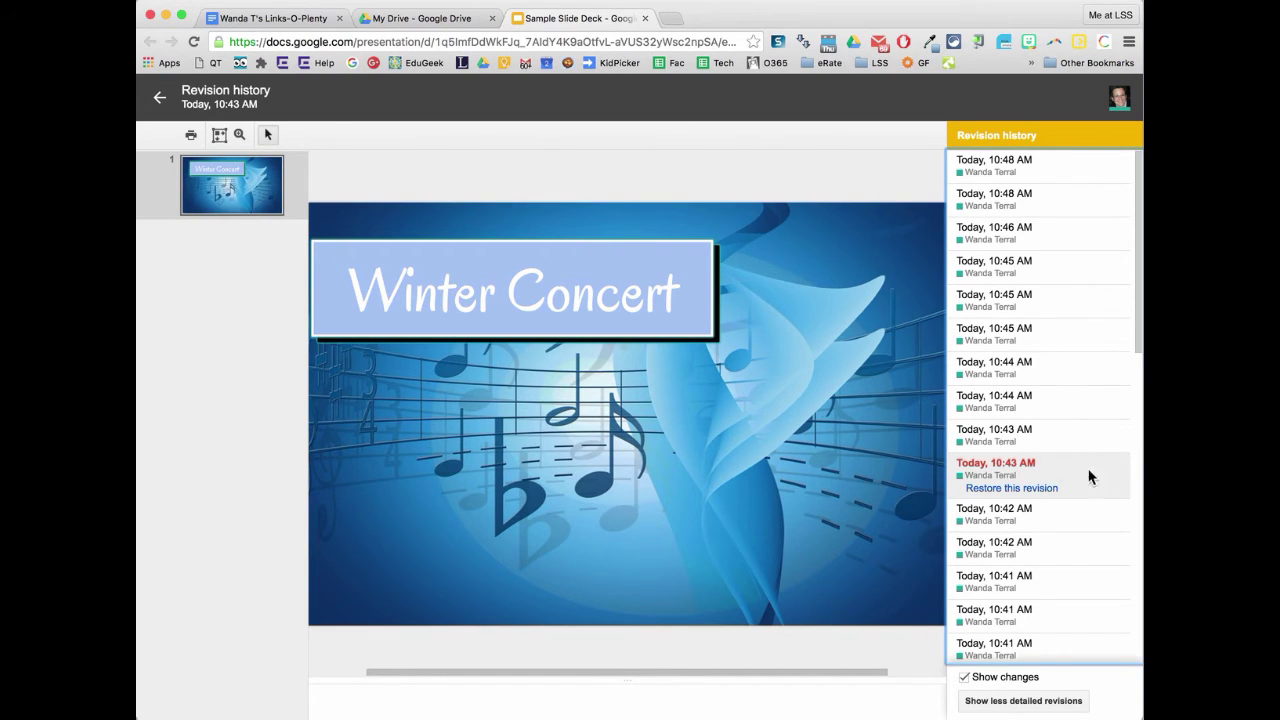
pyautogui.click(705, 301)
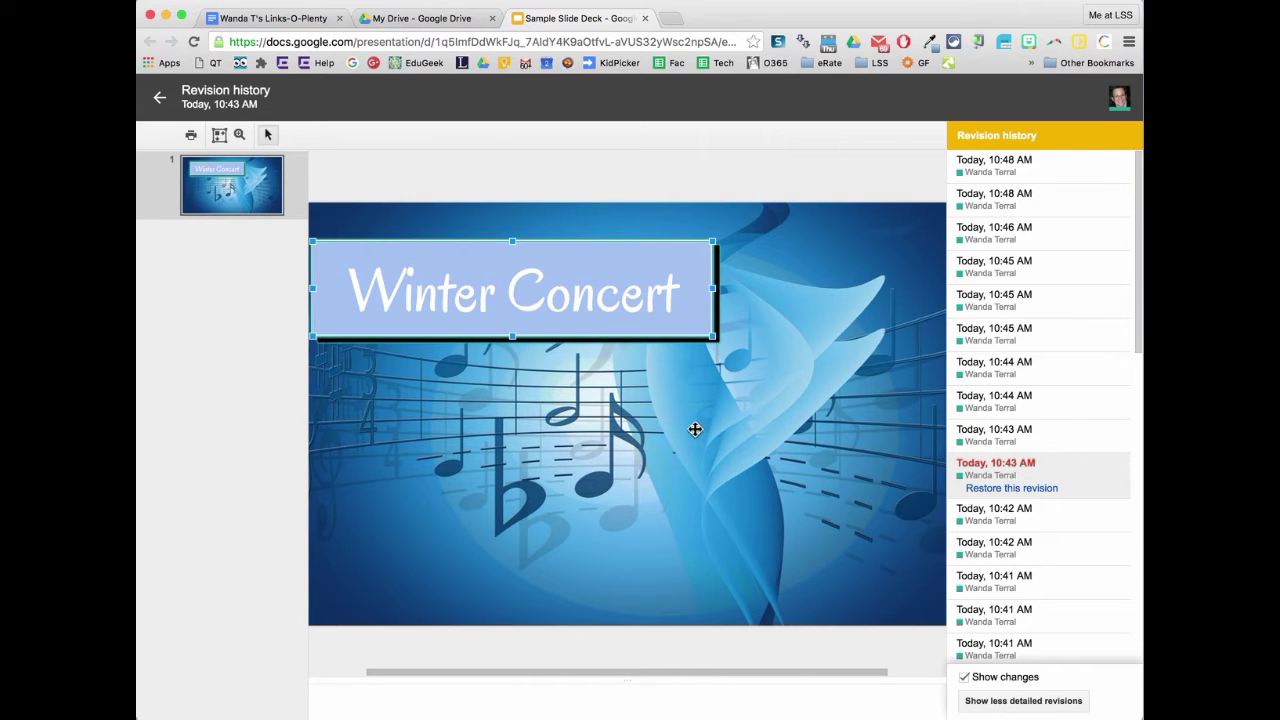
pyautogui.click(160, 100)
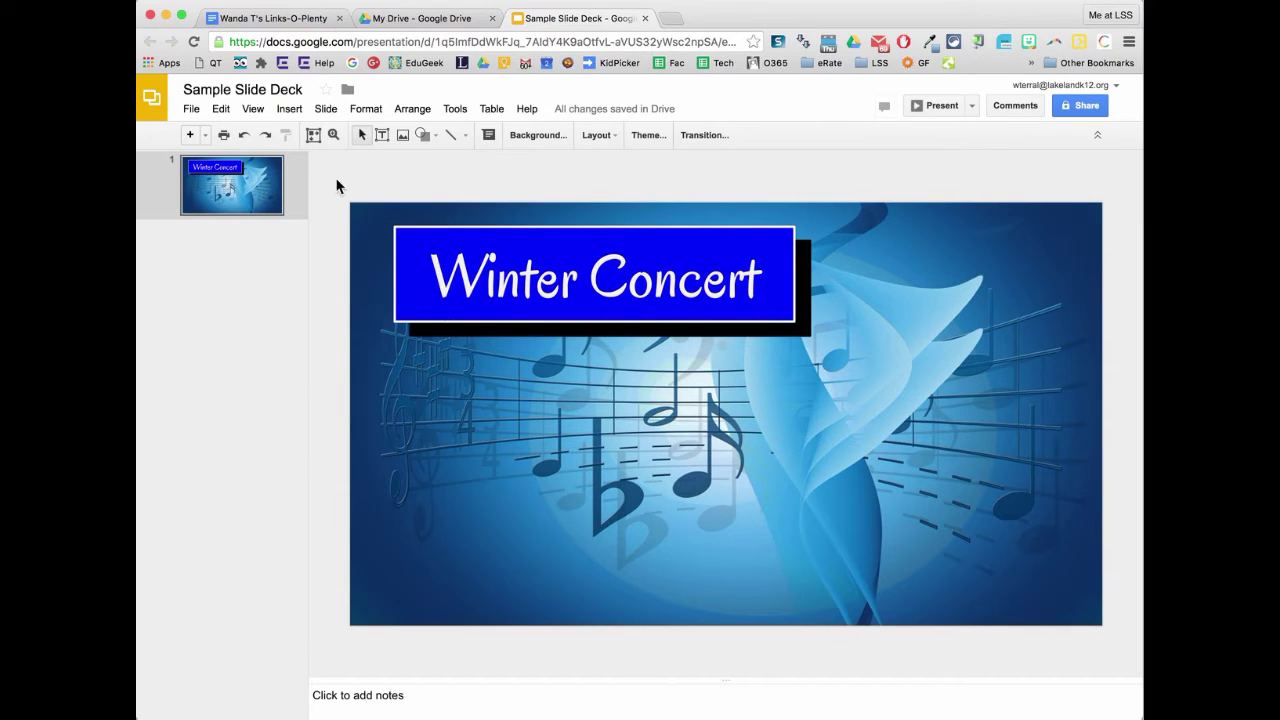
# Draw a five-point star in the lower-left area of the slide and fill it with golden yellow
pyautogui.click(289, 109)
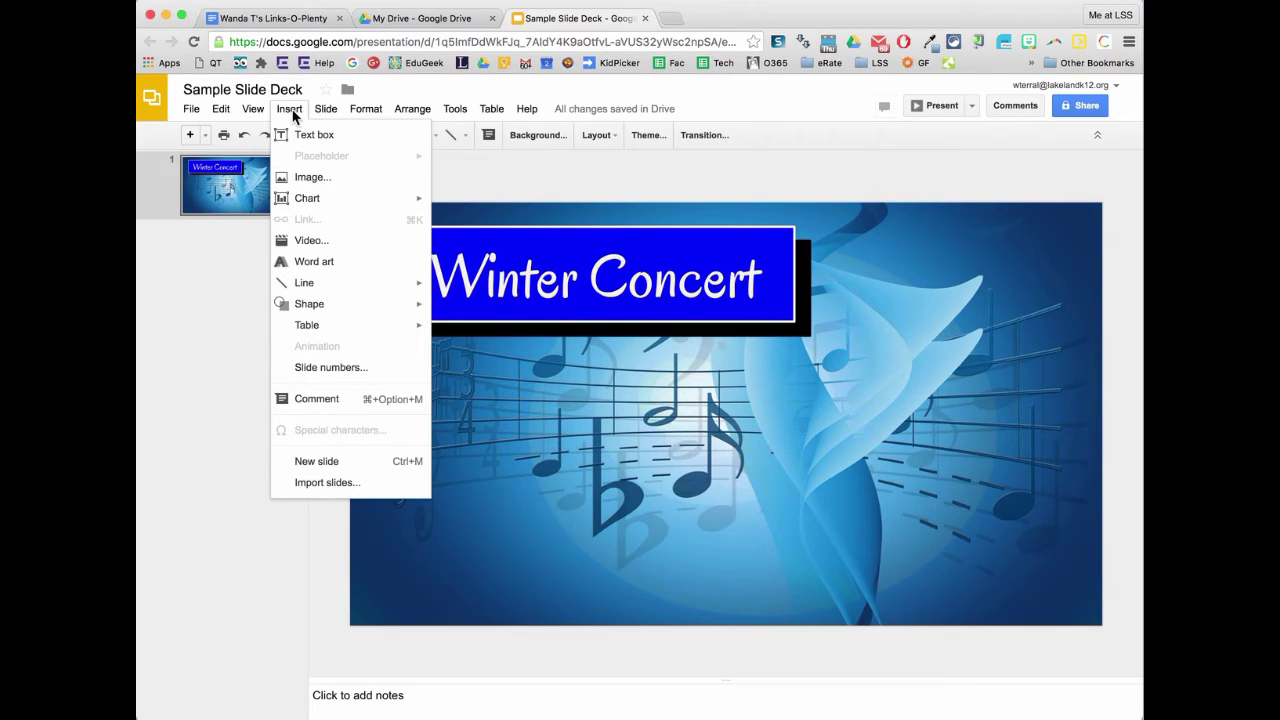
pyautogui.moveTo(316, 288)
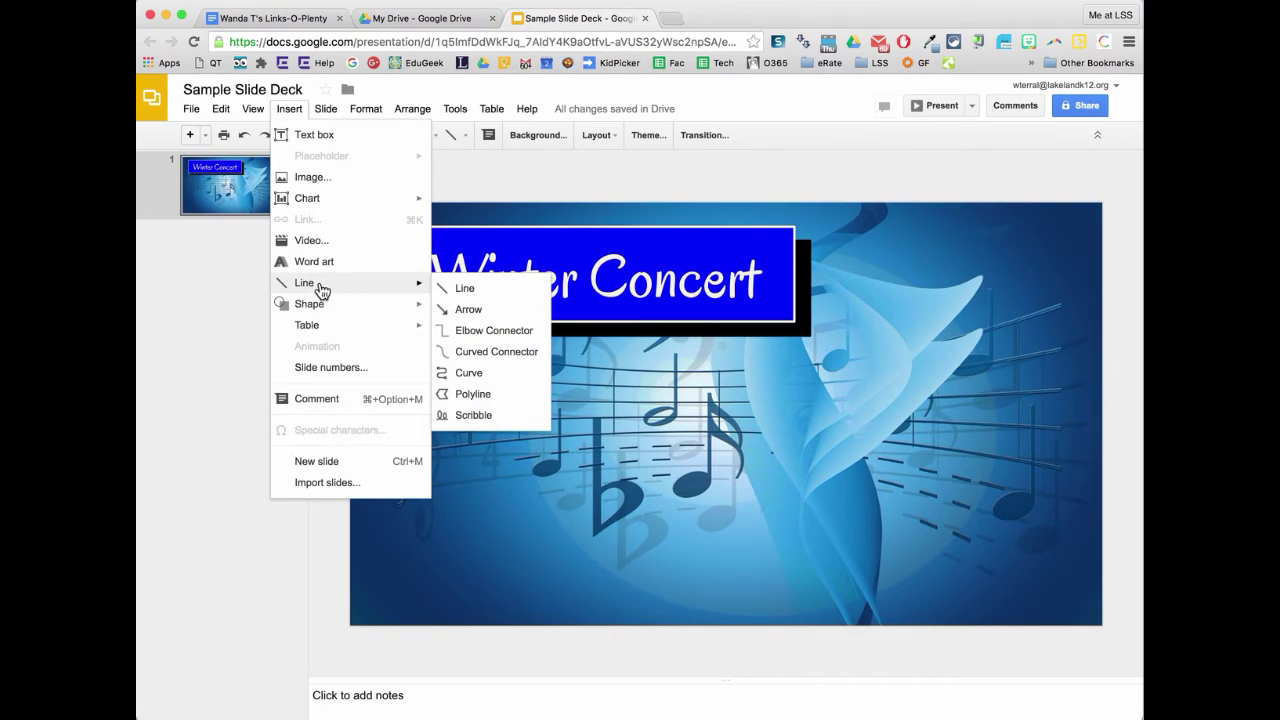
pyautogui.click(289, 112)
pyautogui.click(289, 113)
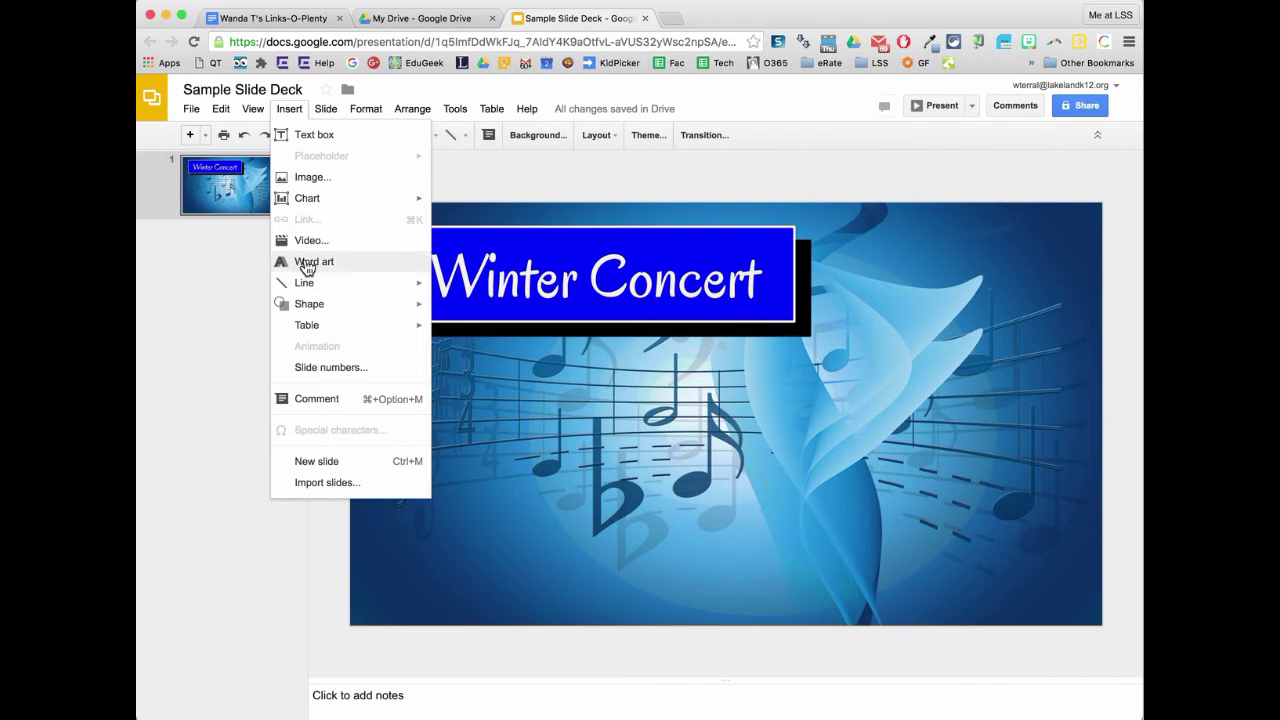
pyautogui.moveTo(311, 289)
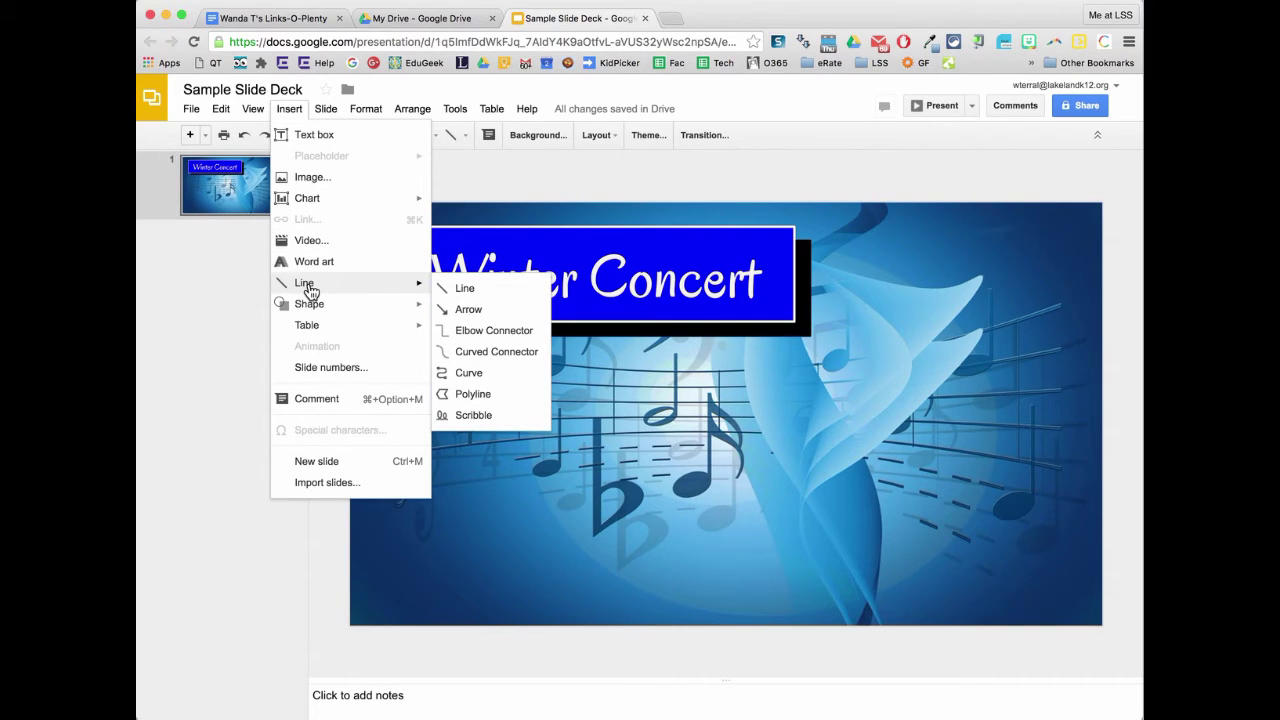
pyautogui.moveTo(313, 312)
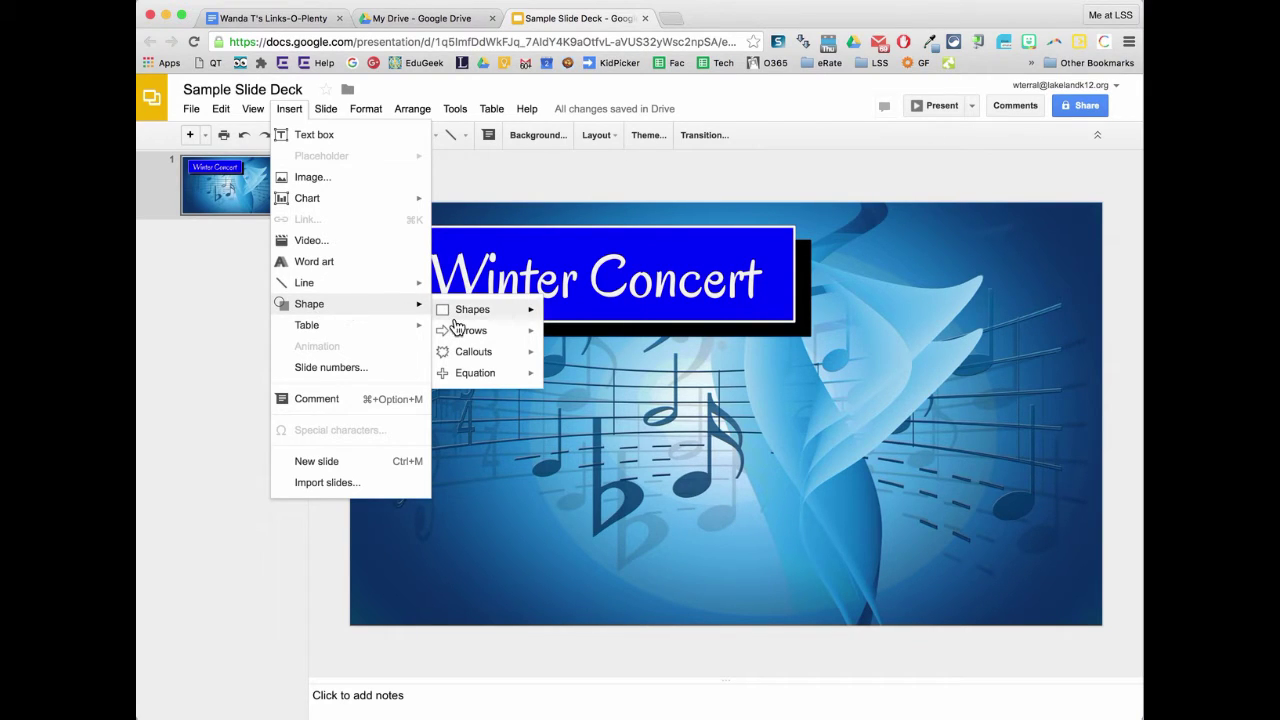
pyautogui.moveTo(459, 316)
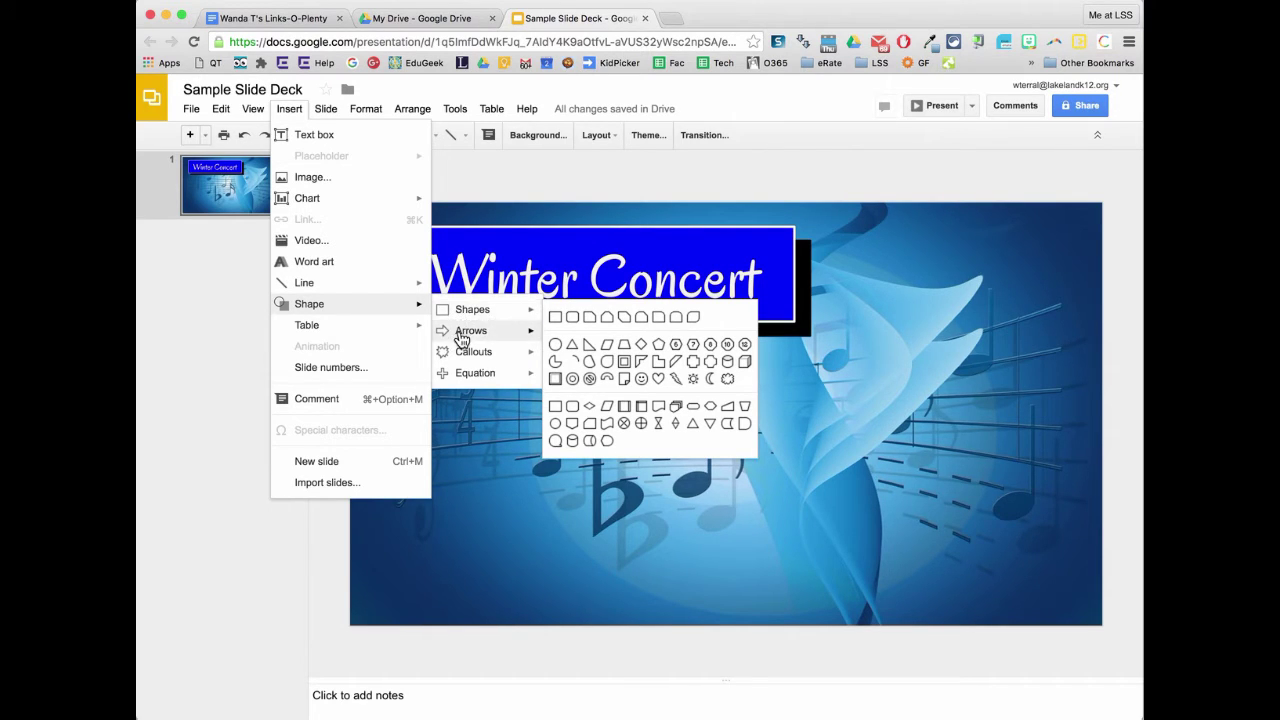
pyautogui.moveTo(462, 340)
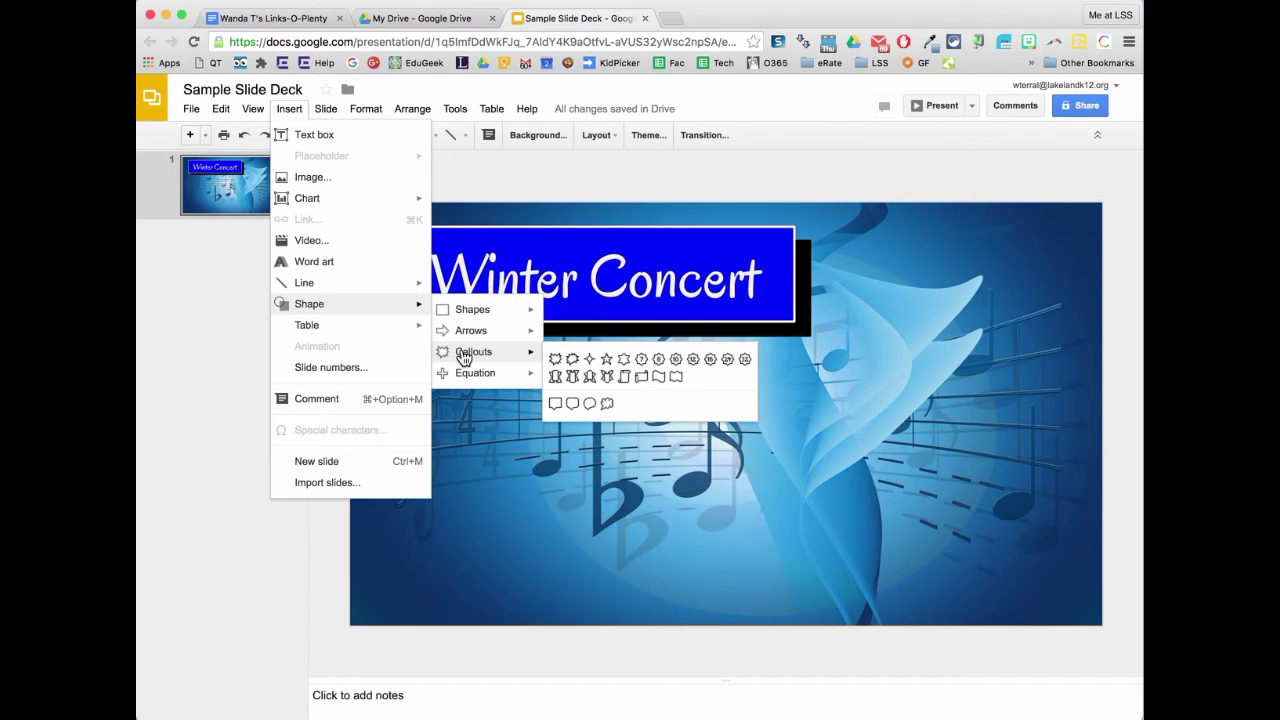
pyautogui.click(606, 360)
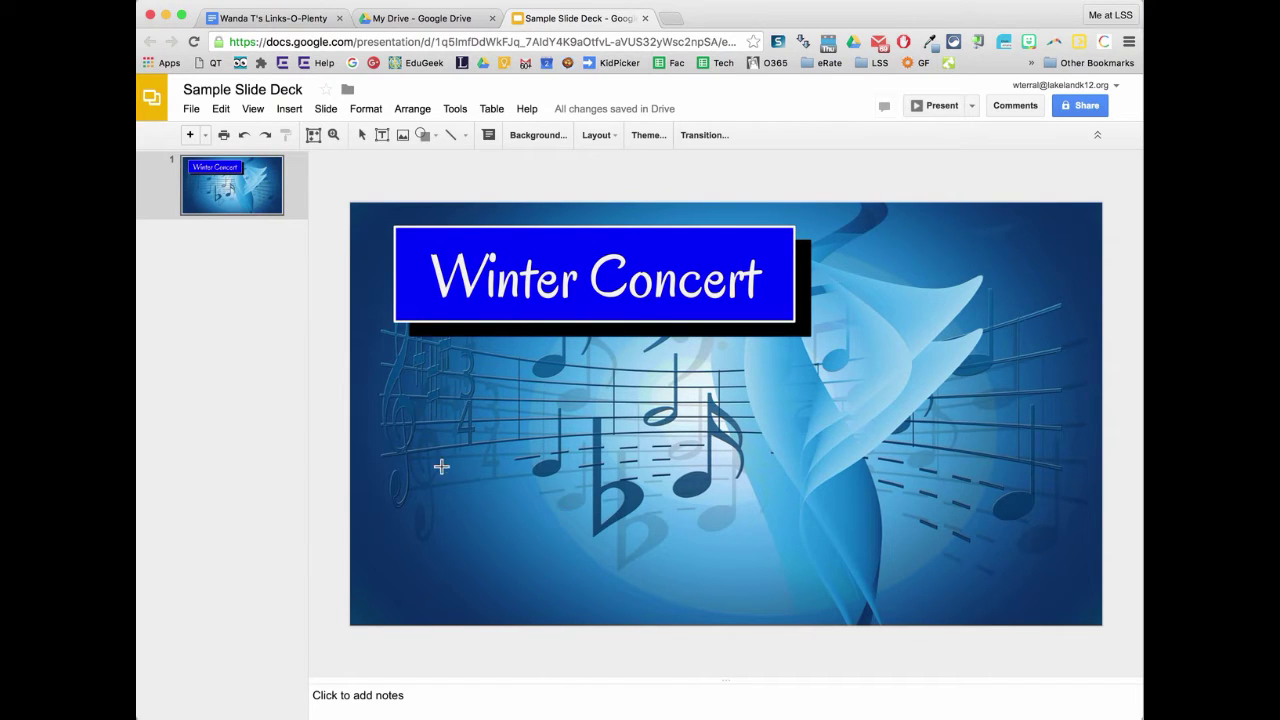
pyautogui.moveTo(442, 467); pyautogui.dragTo(549, 574)
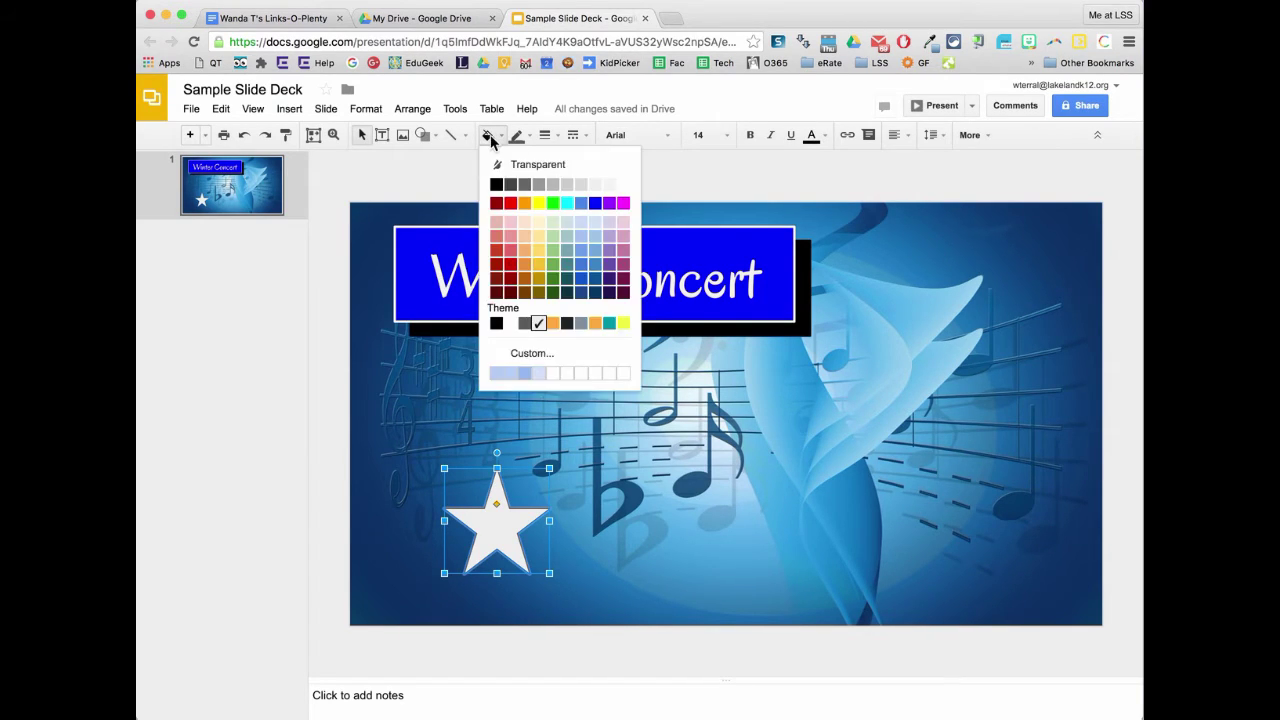
pyautogui.click(538, 263)
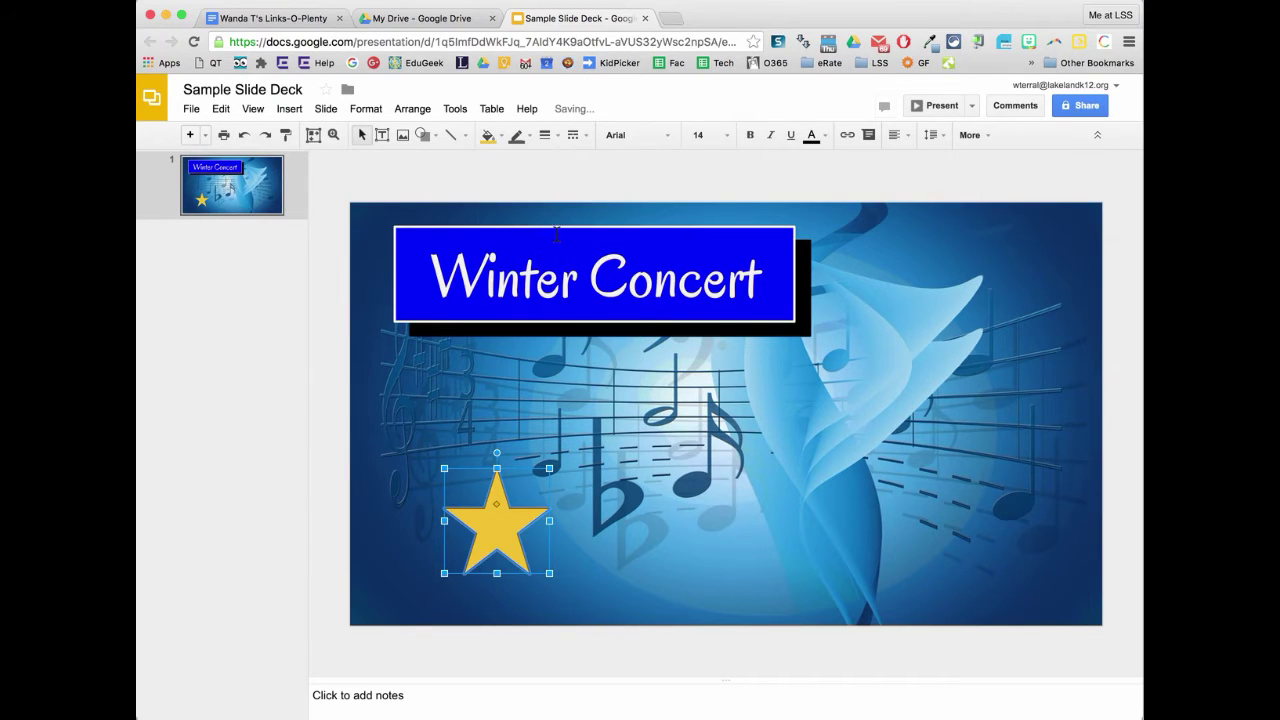
pyautogui.click(624, 176)
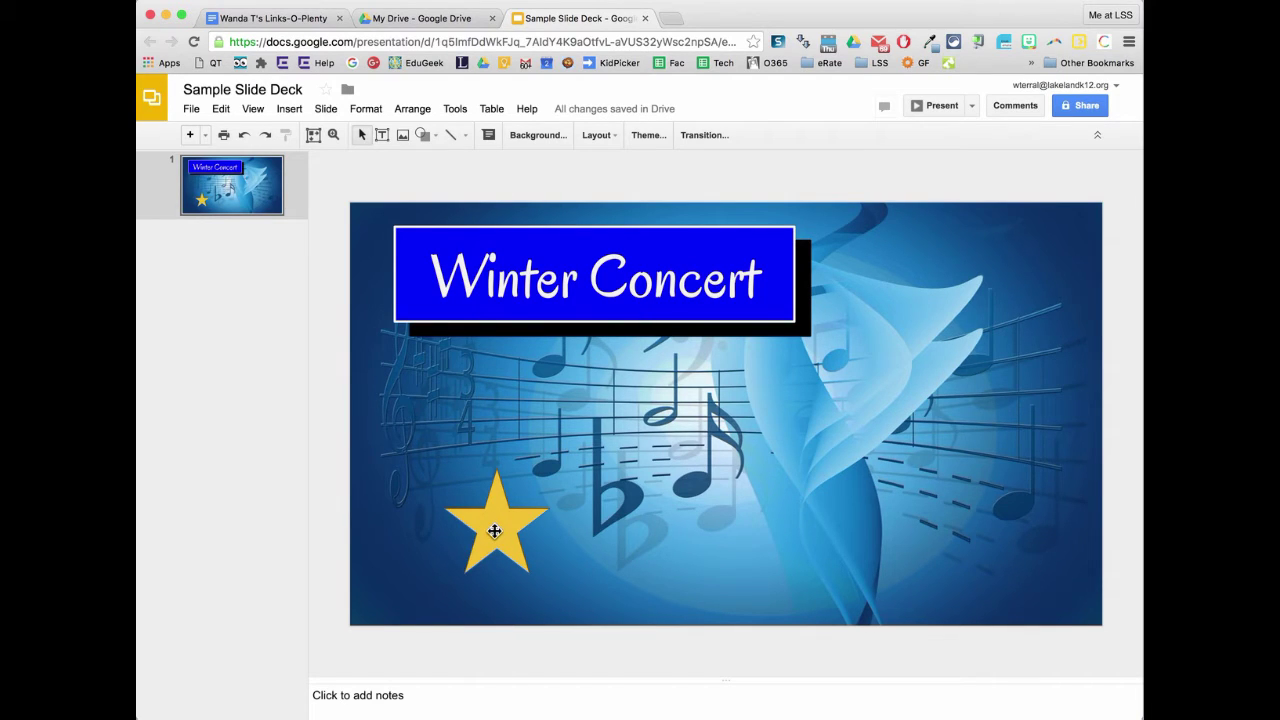
# Move the yellow star to the slide's upper-right corner and enlarge it to roughly double its size
pyautogui.moveTo(494, 531); pyautogui.dragTo(1027, 283)
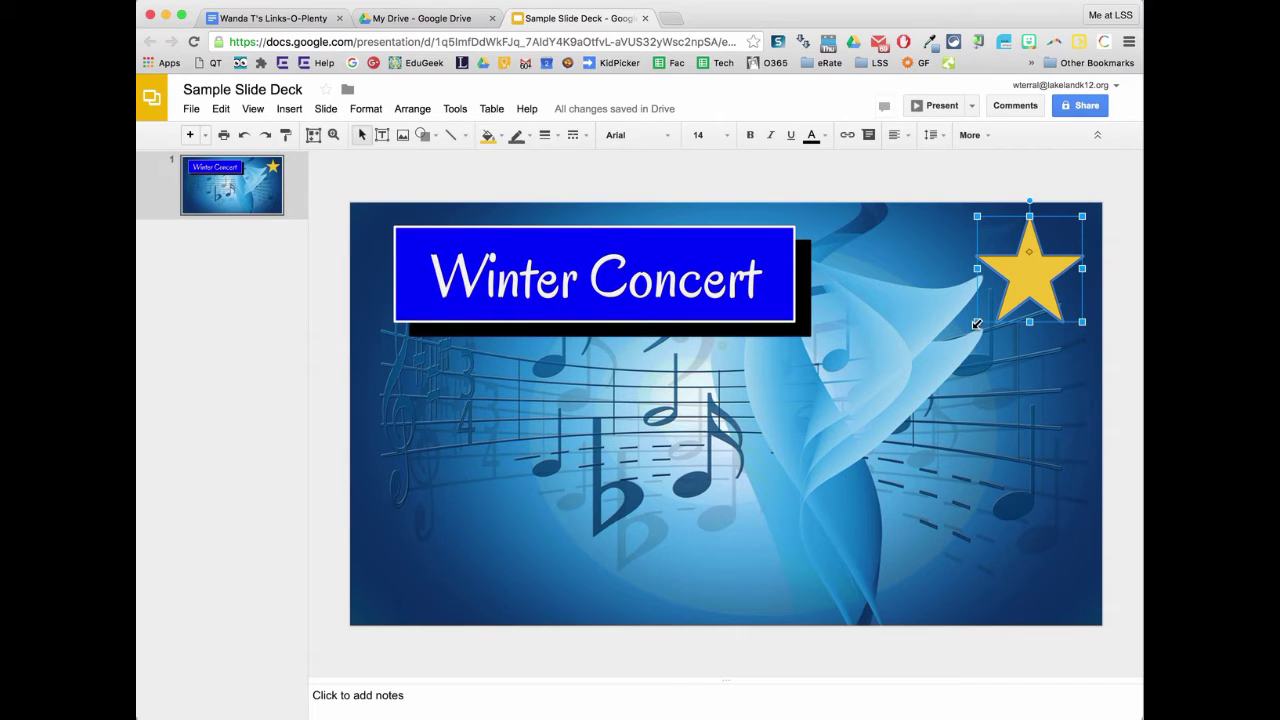
pyautogui.click(978, 300)
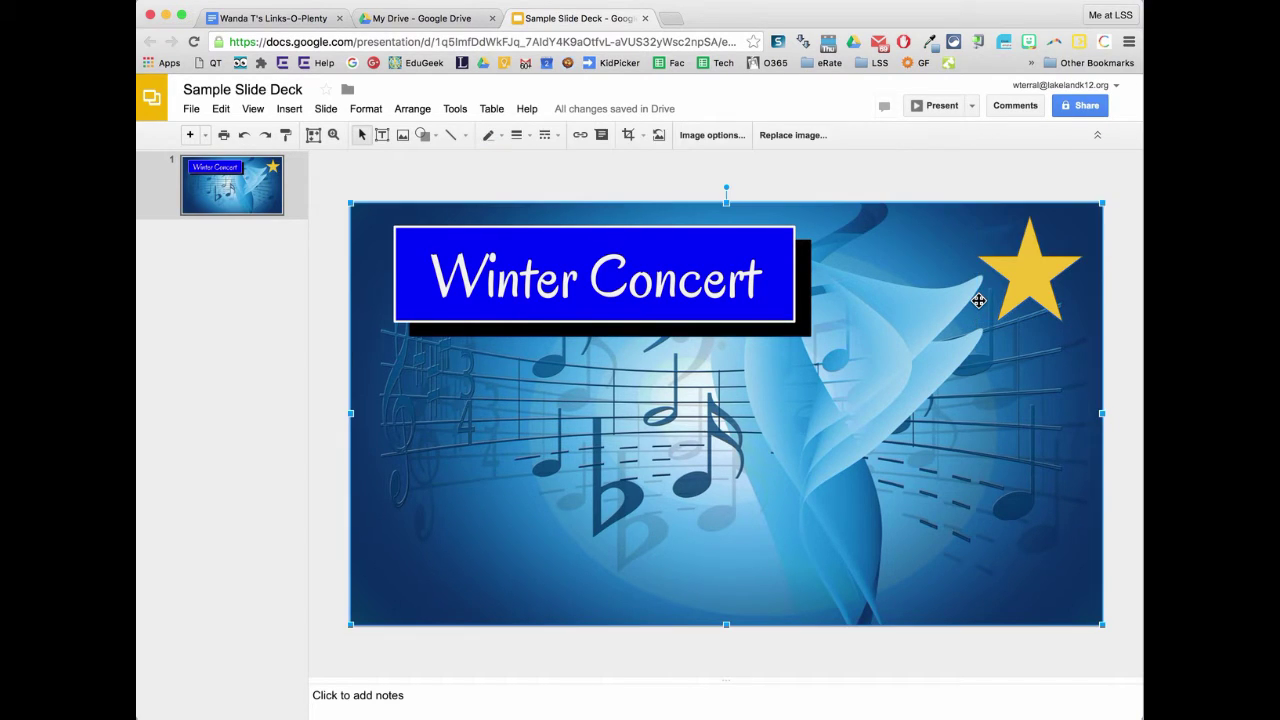
pyautogui.click(1029, 293)
pyautogui.moveTo(976, 324); pyautogui.dragTo(858, 419)
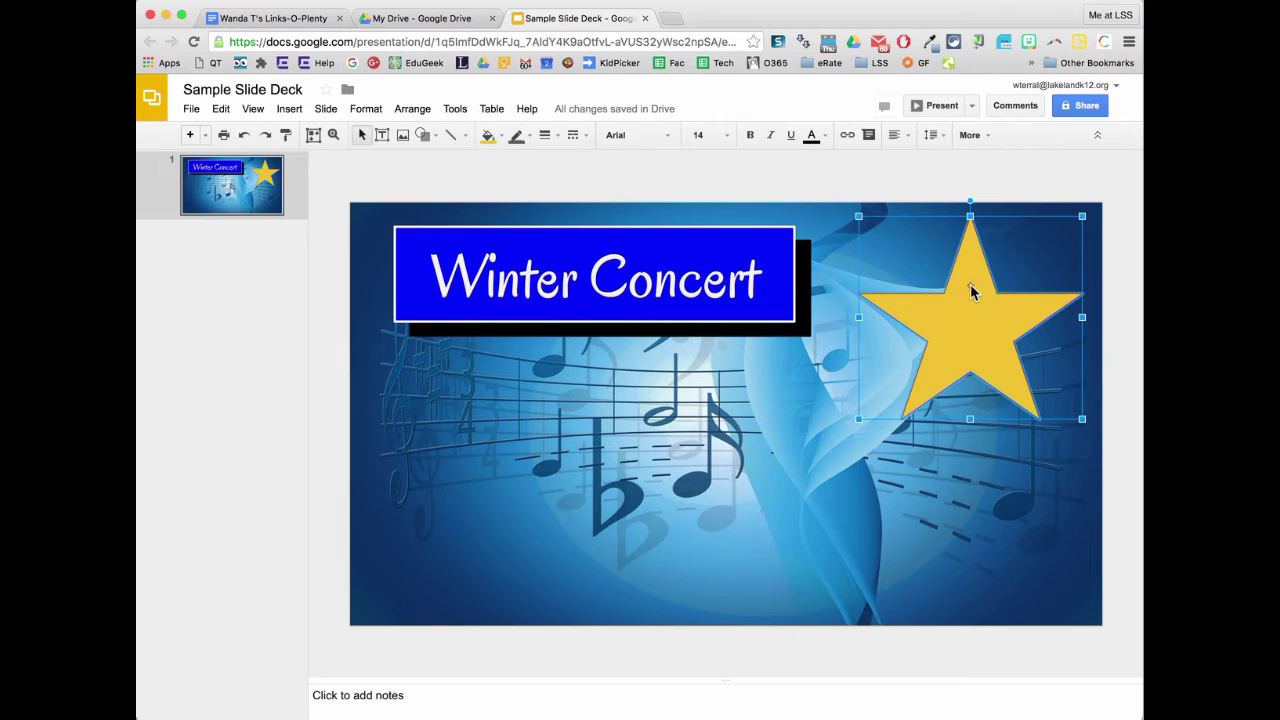
# Try making the star's arms wider by adjusting its inner points, and undo the change
pyautogui.moveTo(970, 290); pyautogui.dragTo(968, 268)
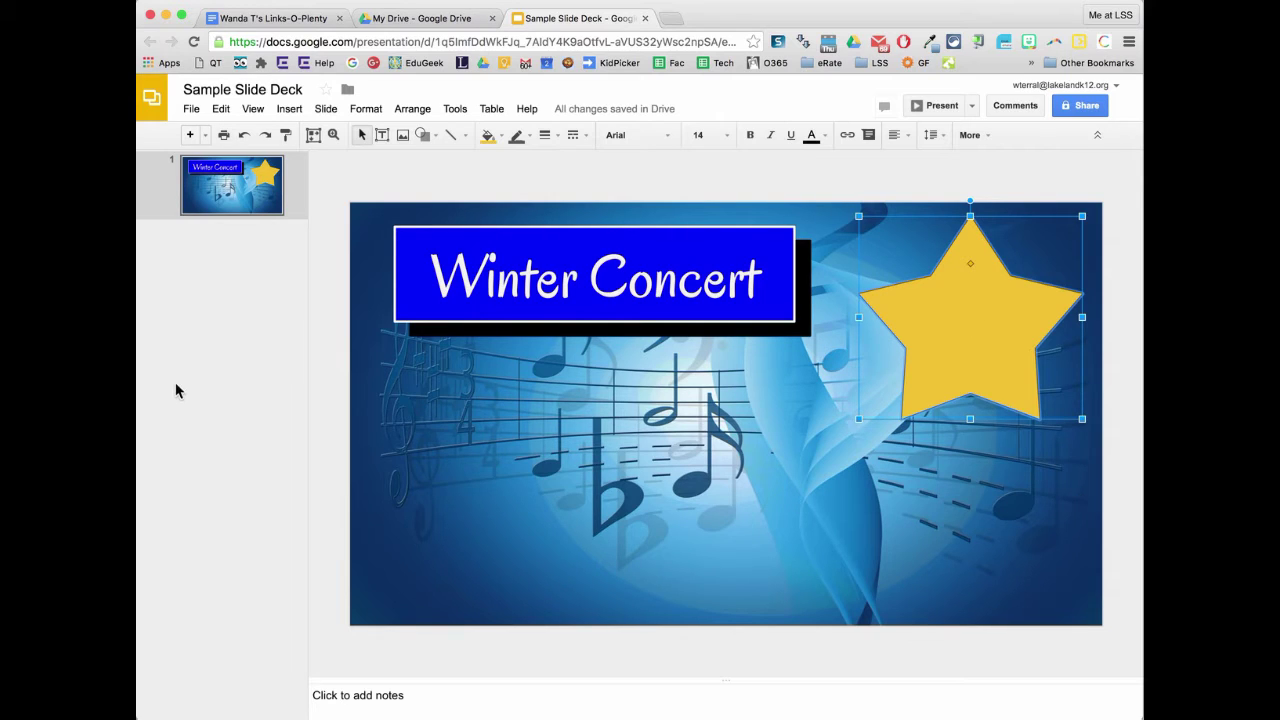
pyautogui.click(244, 136)
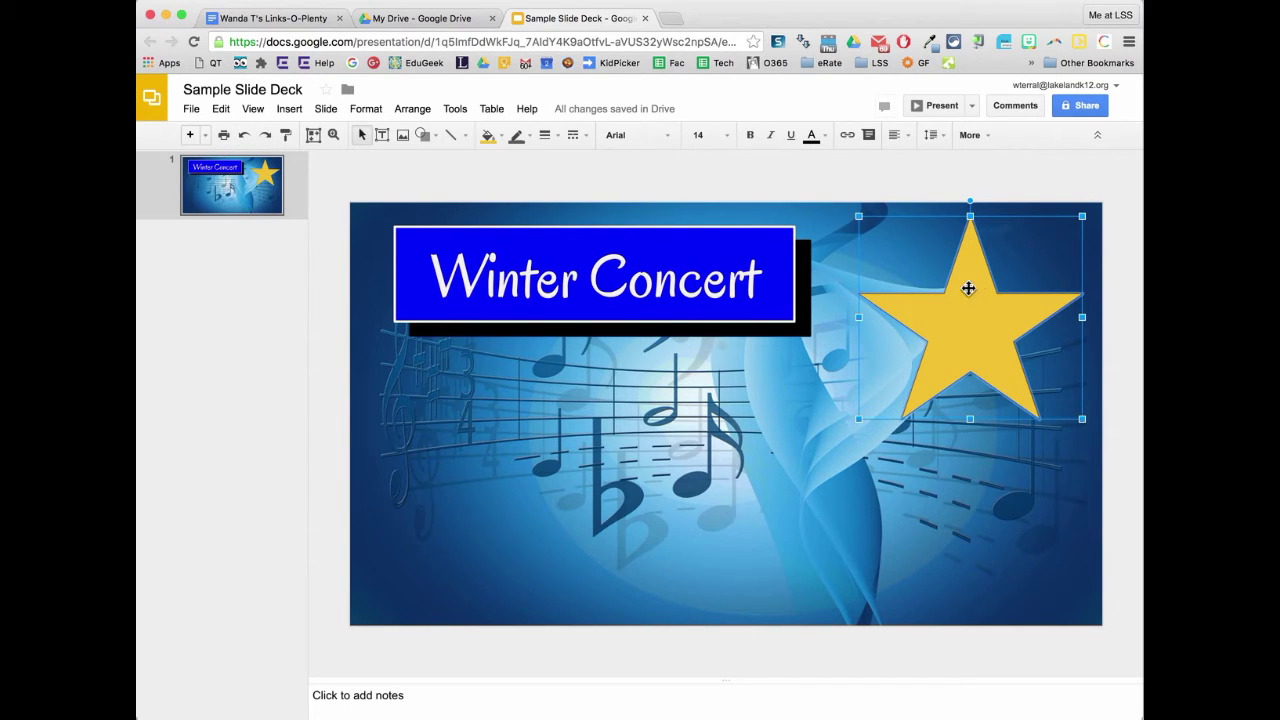
pyautogui.click(977, 172)
# Give the star a dark green outline with a thickness of 24px
pyautogui.click(956, 326)
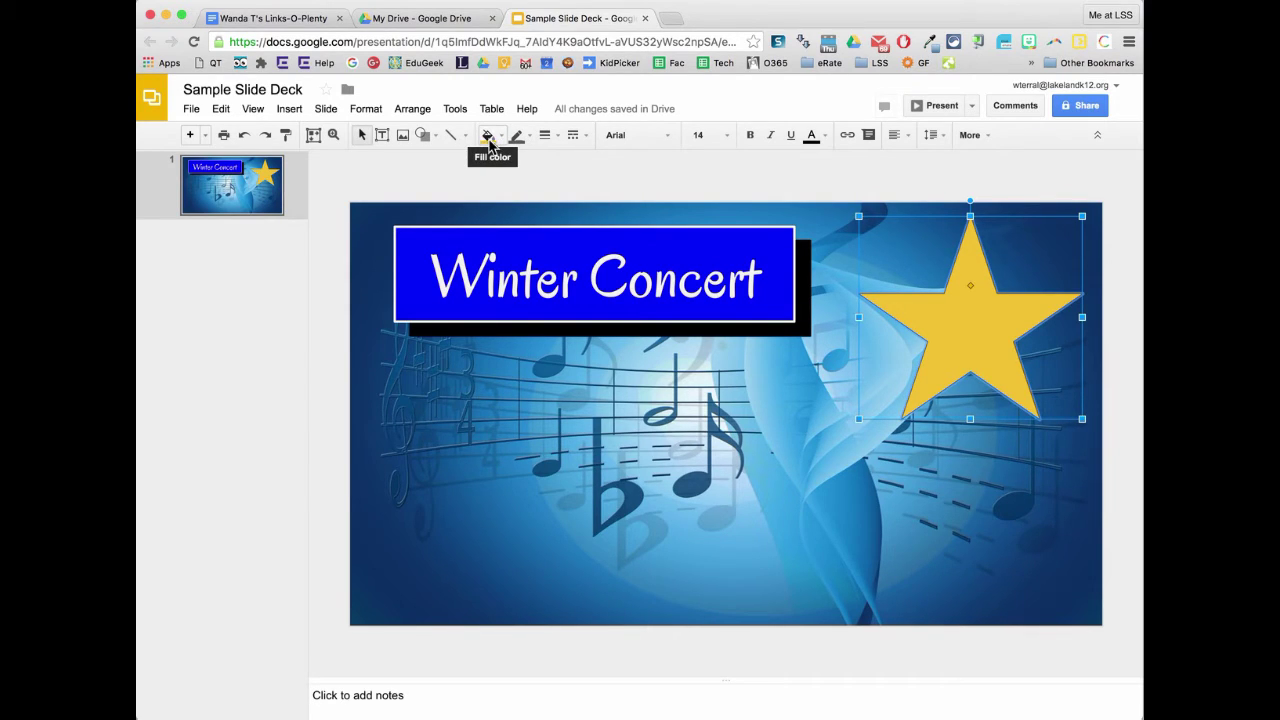
pyautogui.click(523, 140)
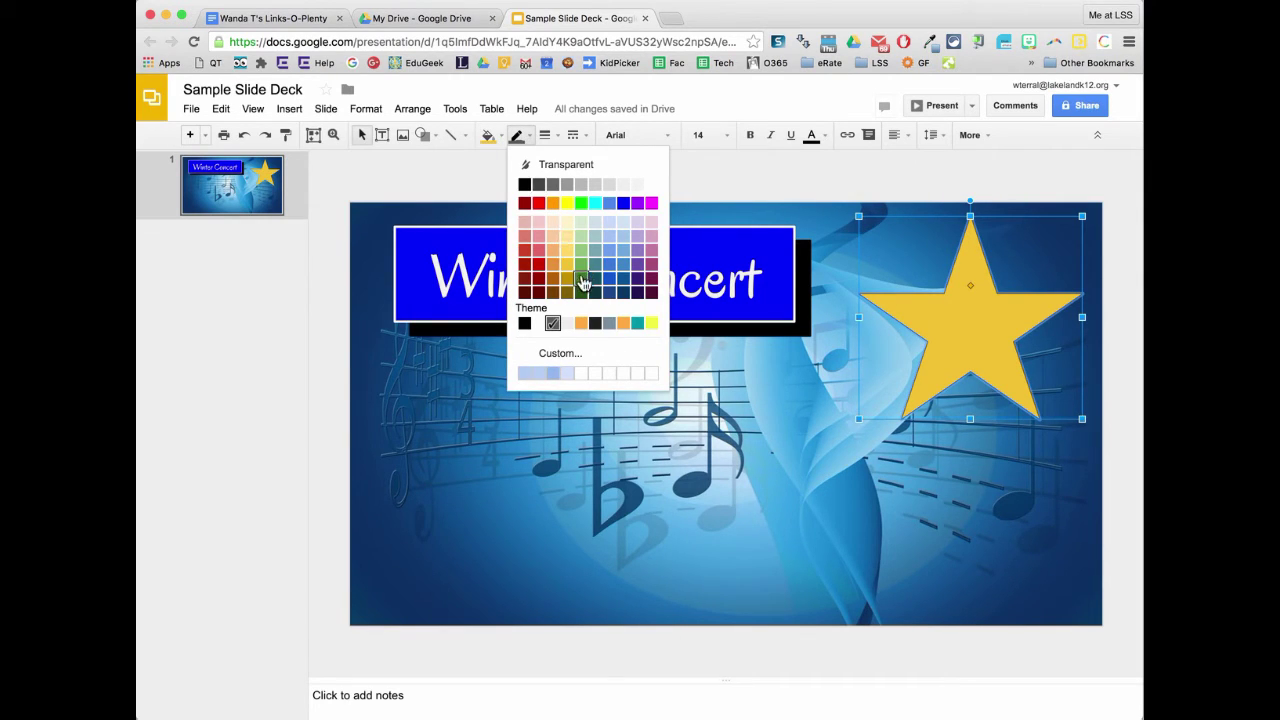
pyautogui.click(581, 279)
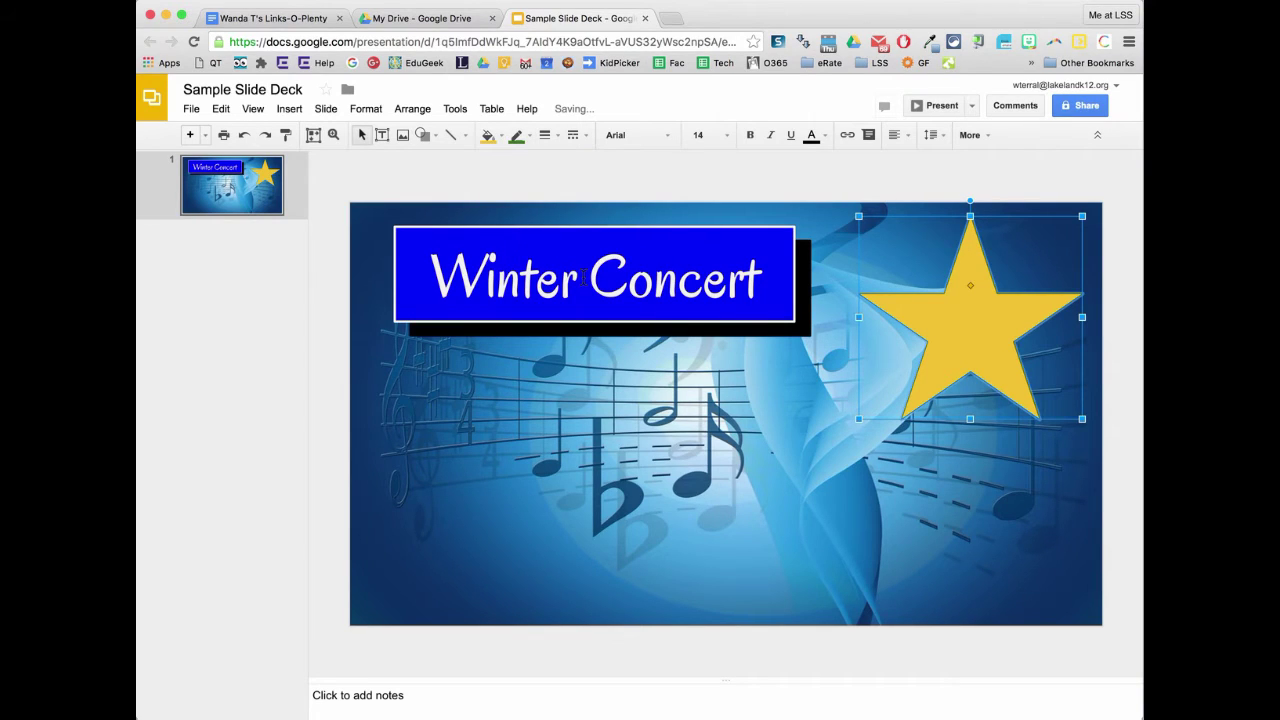
pyautogui.click(547, 139)
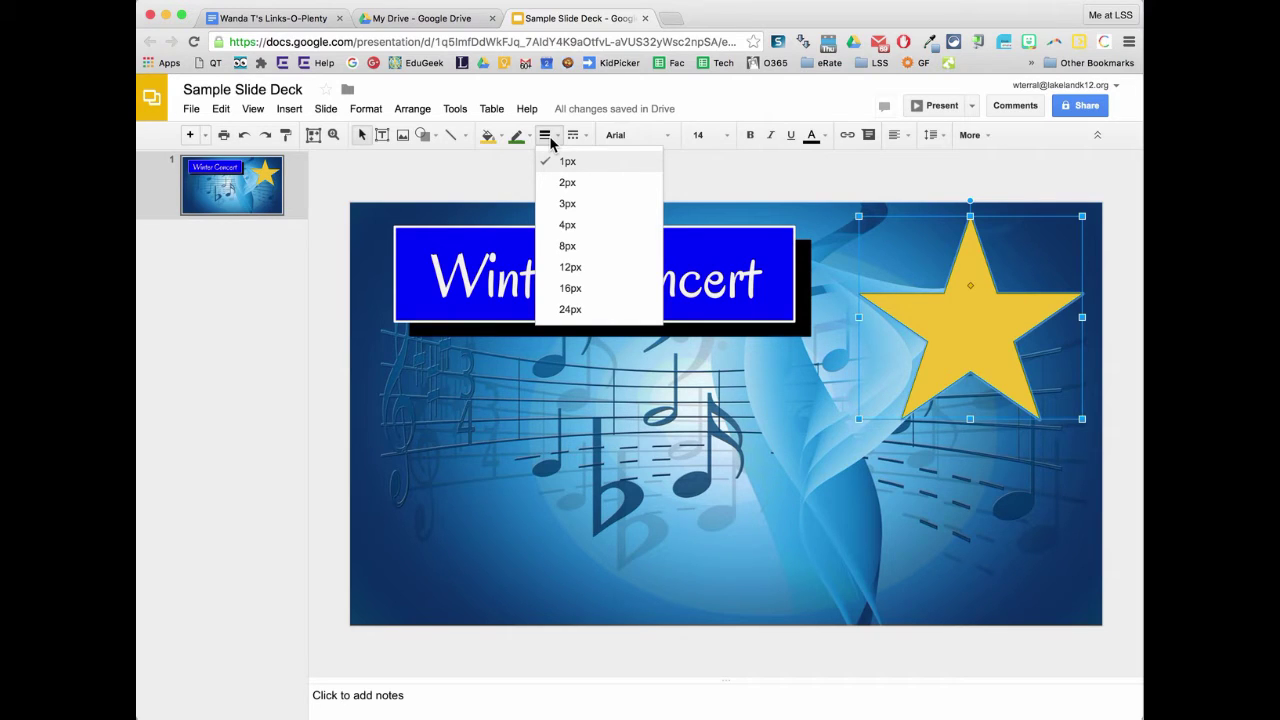
pyautogui.click(578, 267)
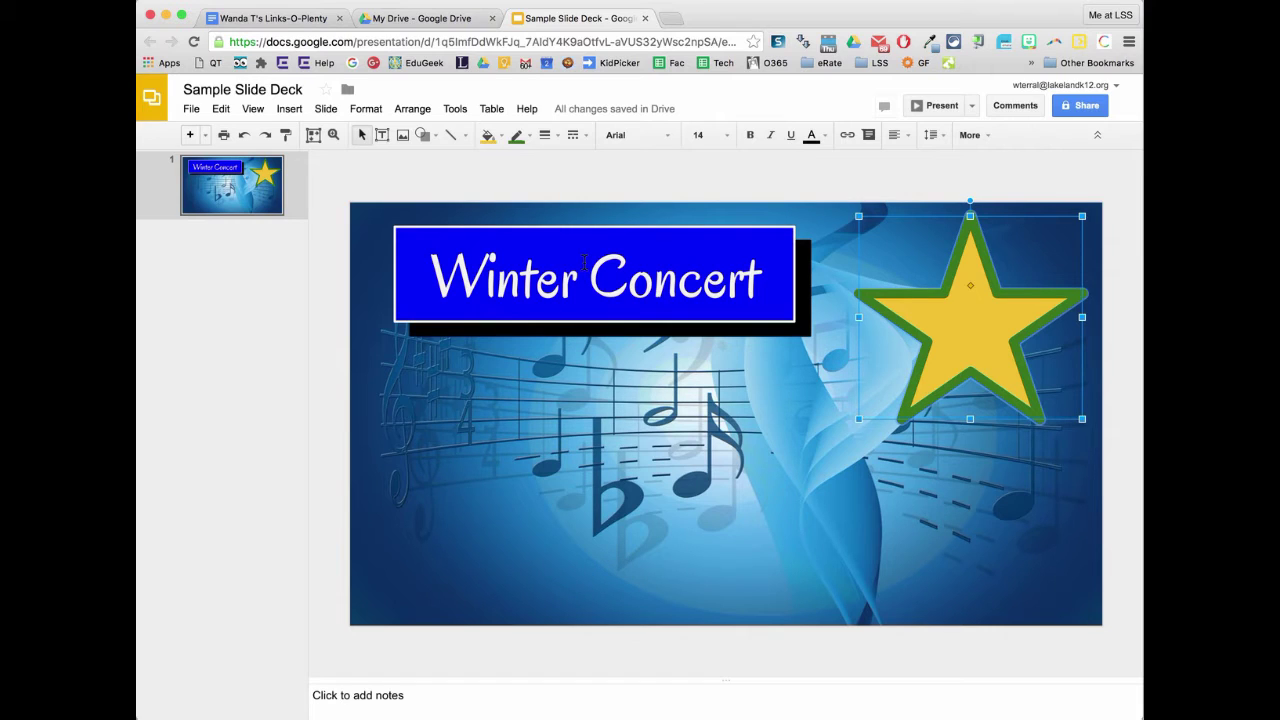
pyautogui.click(545, 135)
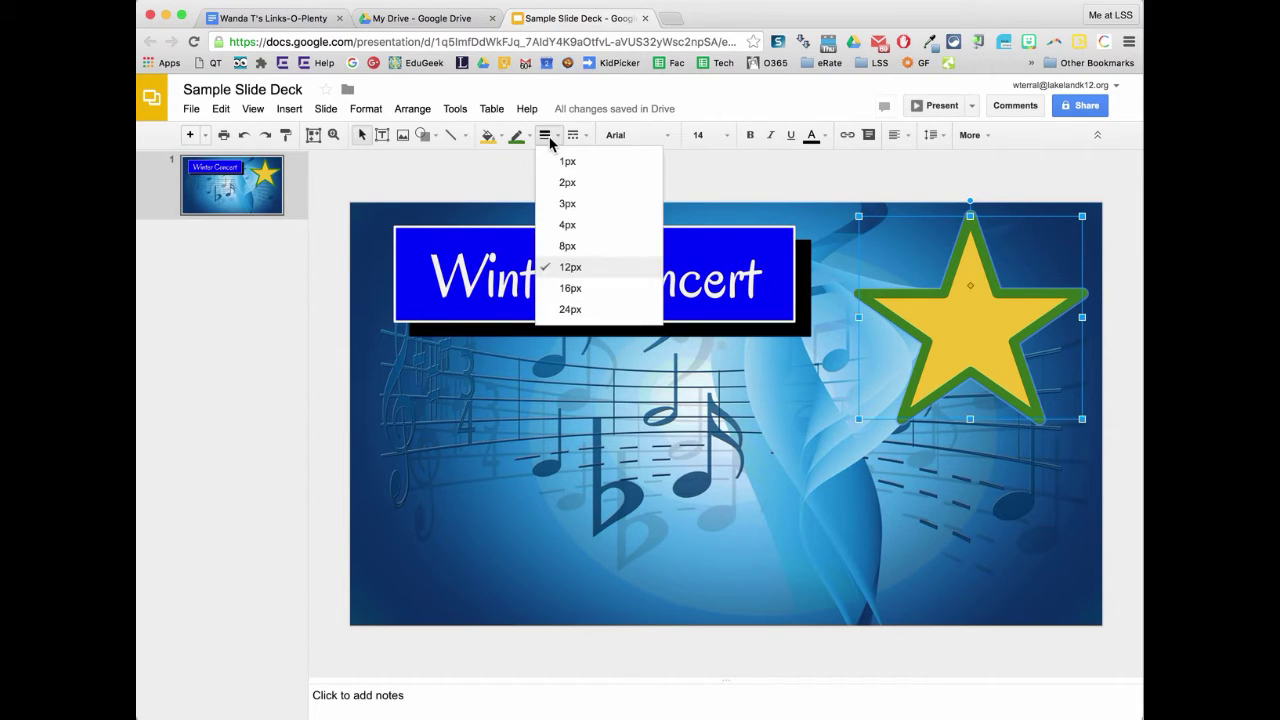
pyautogui.click(570, 309)
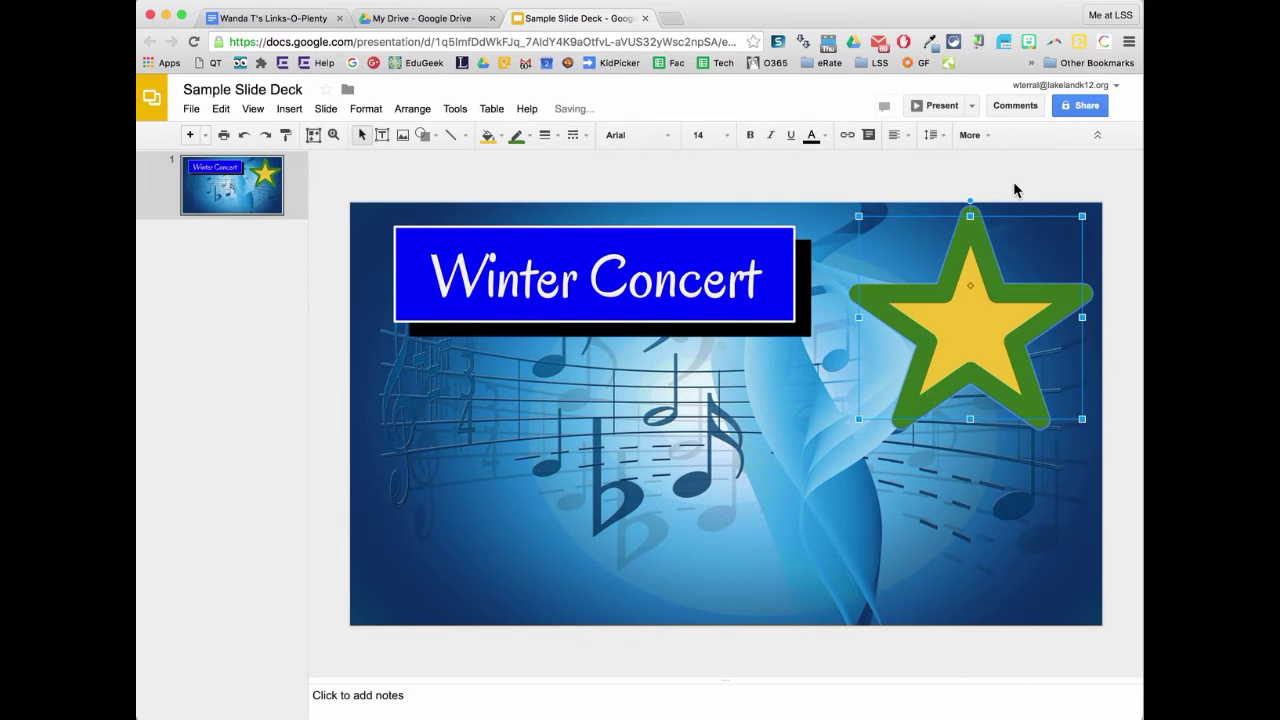
# Move the outlined star down and left, so it sits just below and to the right of the Winter Concert title
pyautogui.moveTo(1011, 299); pyautogui.dragTo(915, 393)
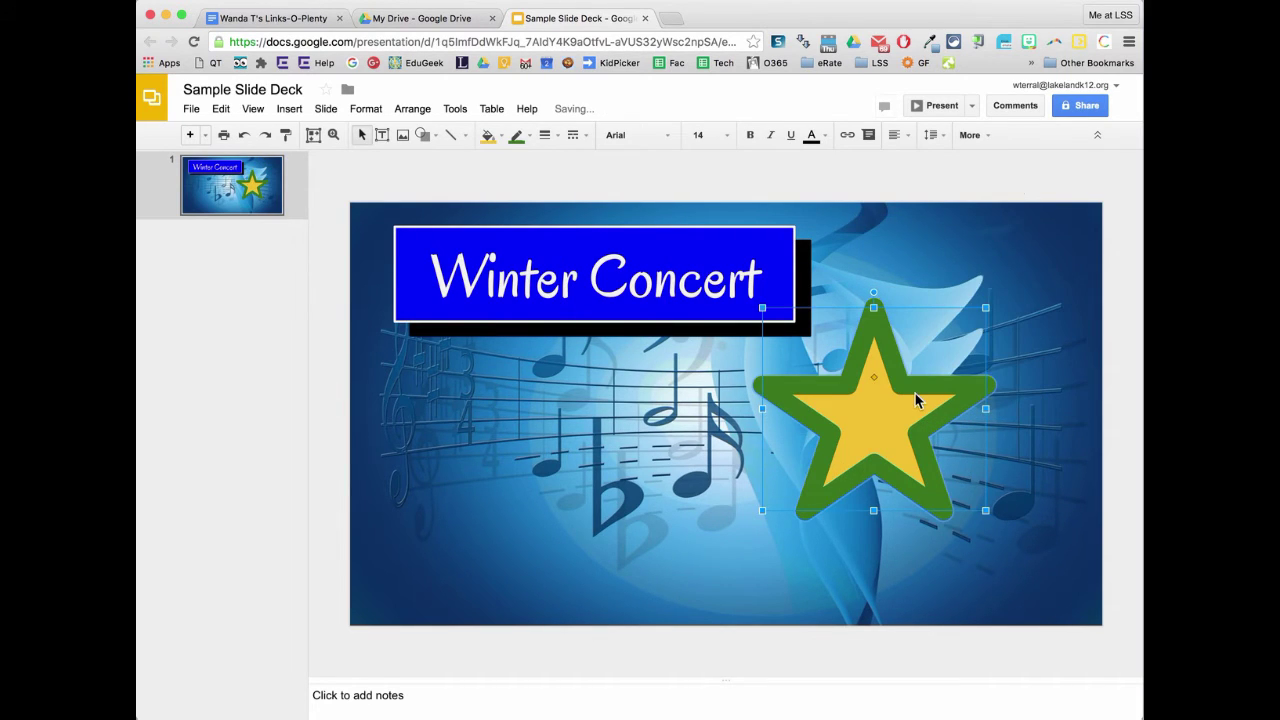
pyautogui.click(905, 190)
pyautogui.moveTo(918, 432); pyautogui.dragTo(918, 452)
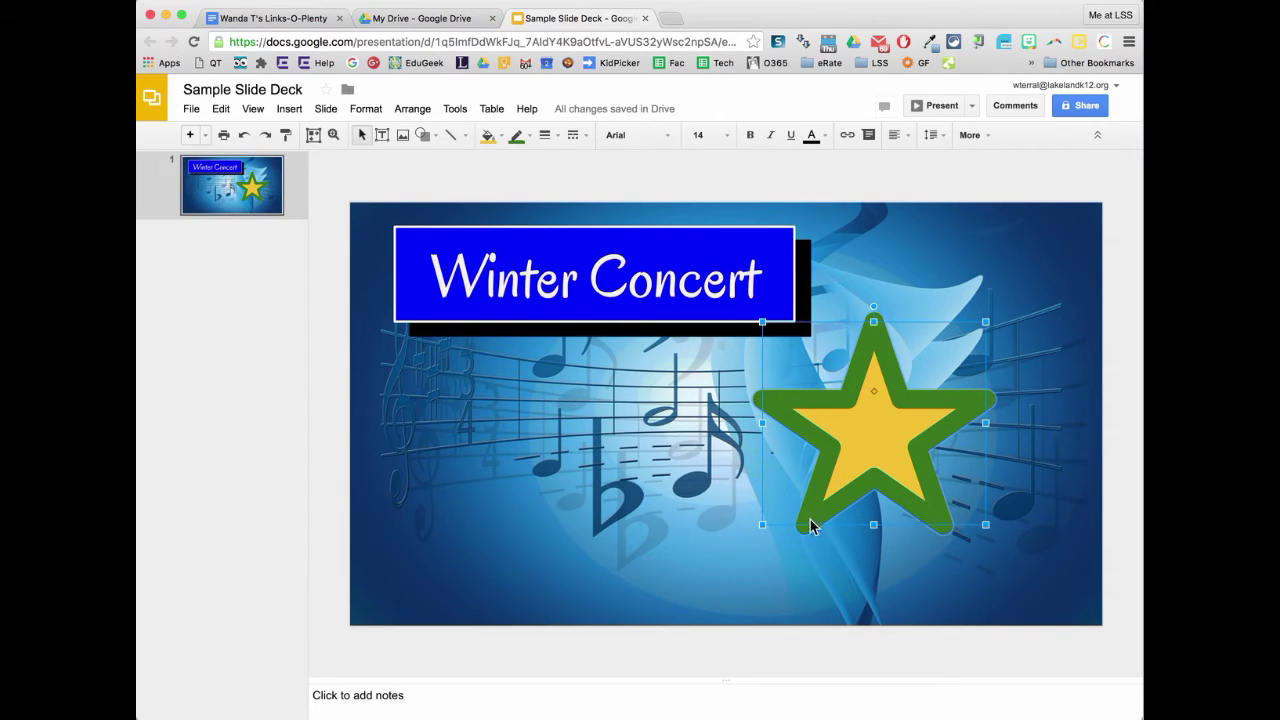
# Copy the green-outlined star and paste a duplicate onto the same slide
pyautogui.click(218, 110)
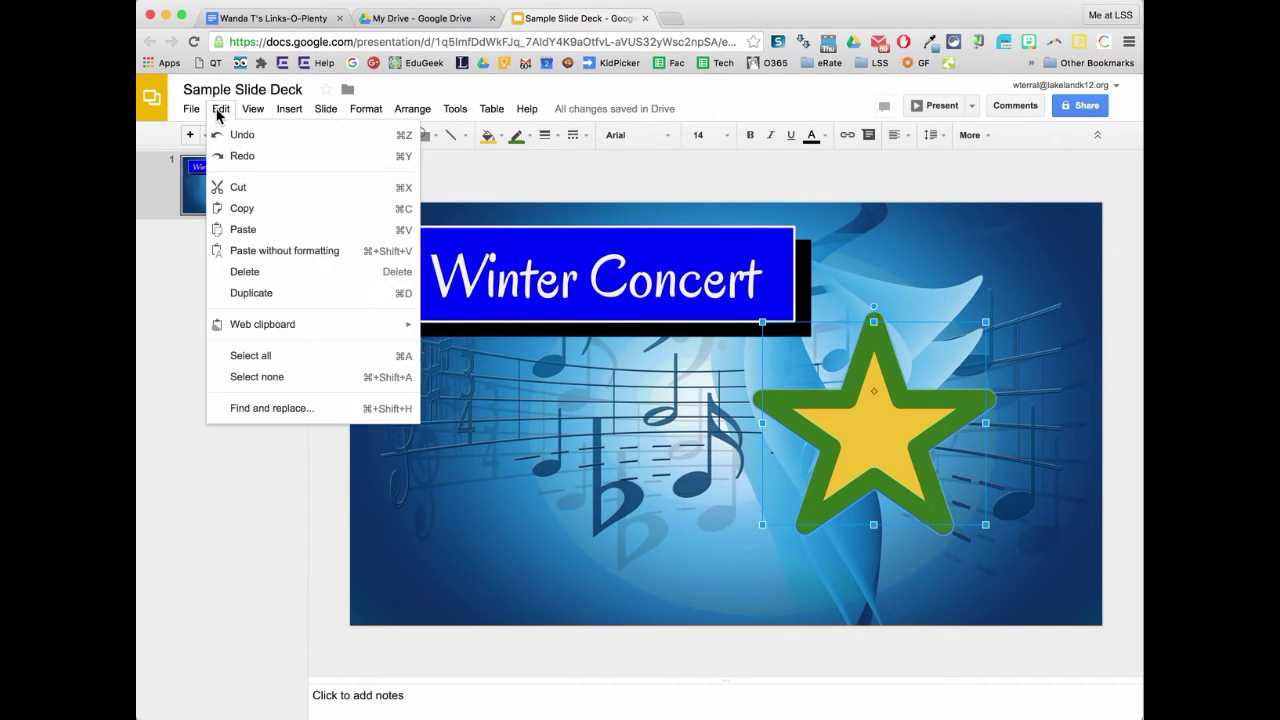
pyautogui.click(240, 208)
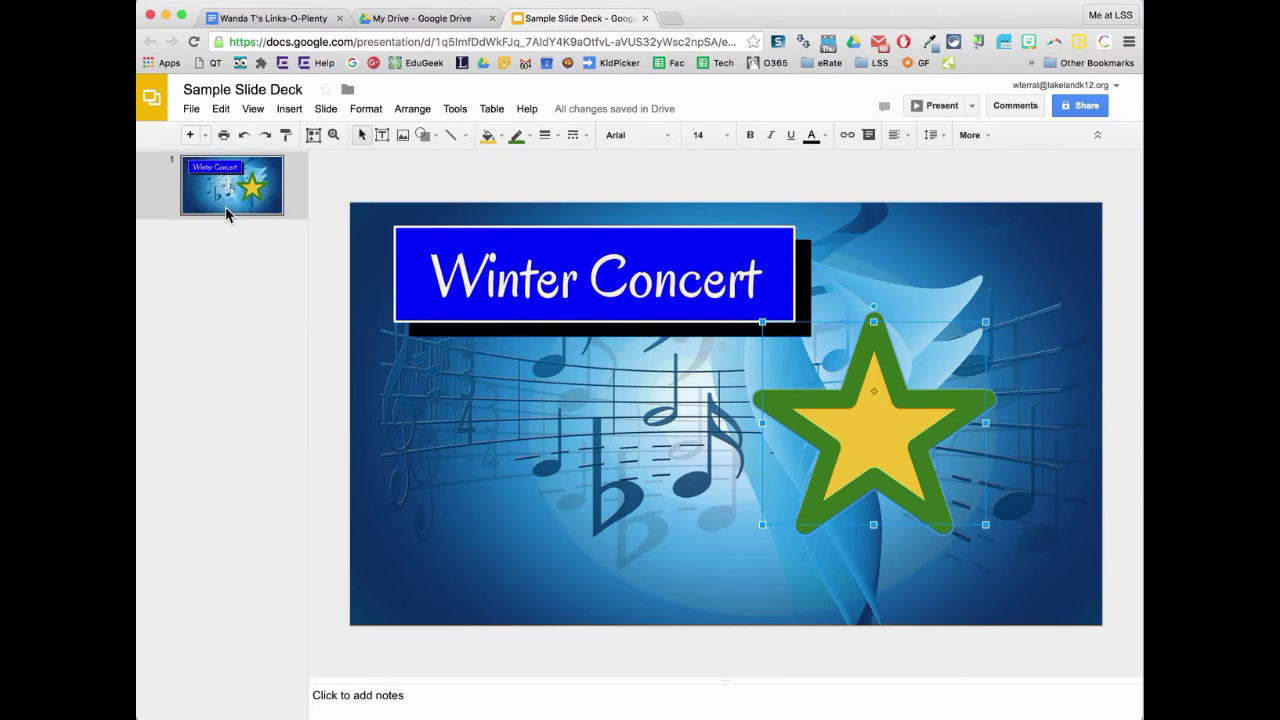
pyautogui.click(221, 110)
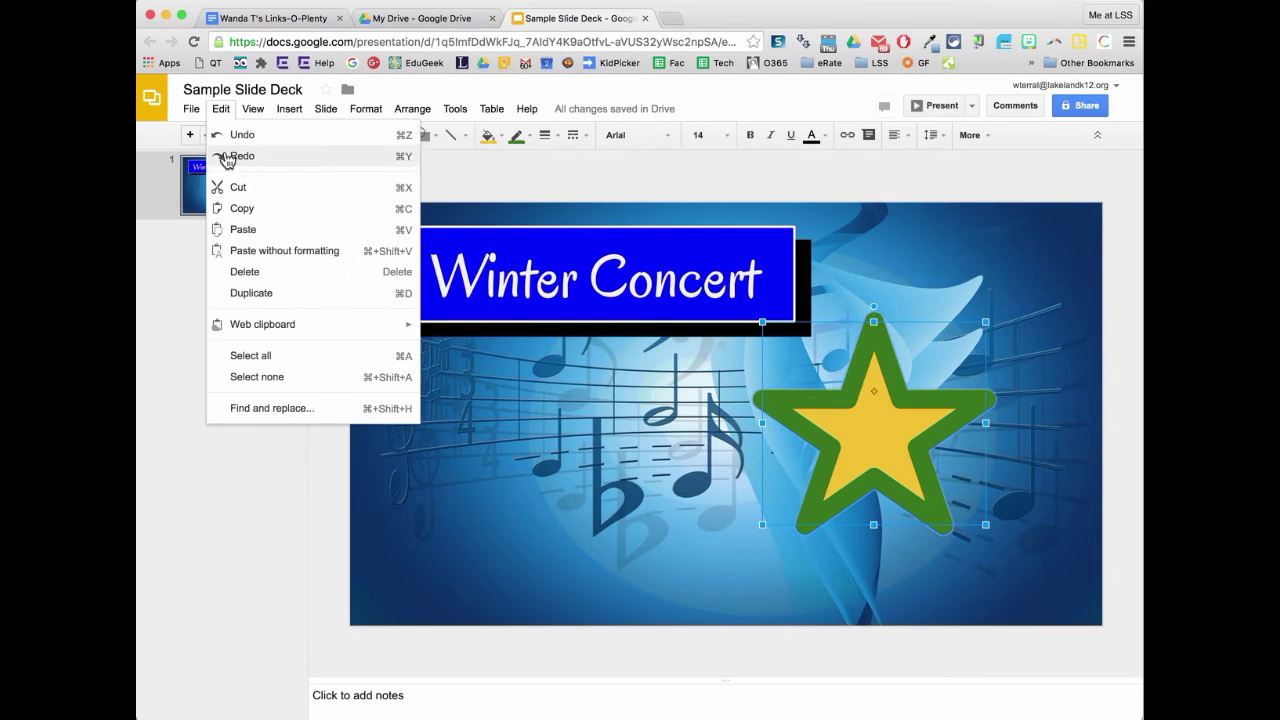
pyautogui.click(274, 236)
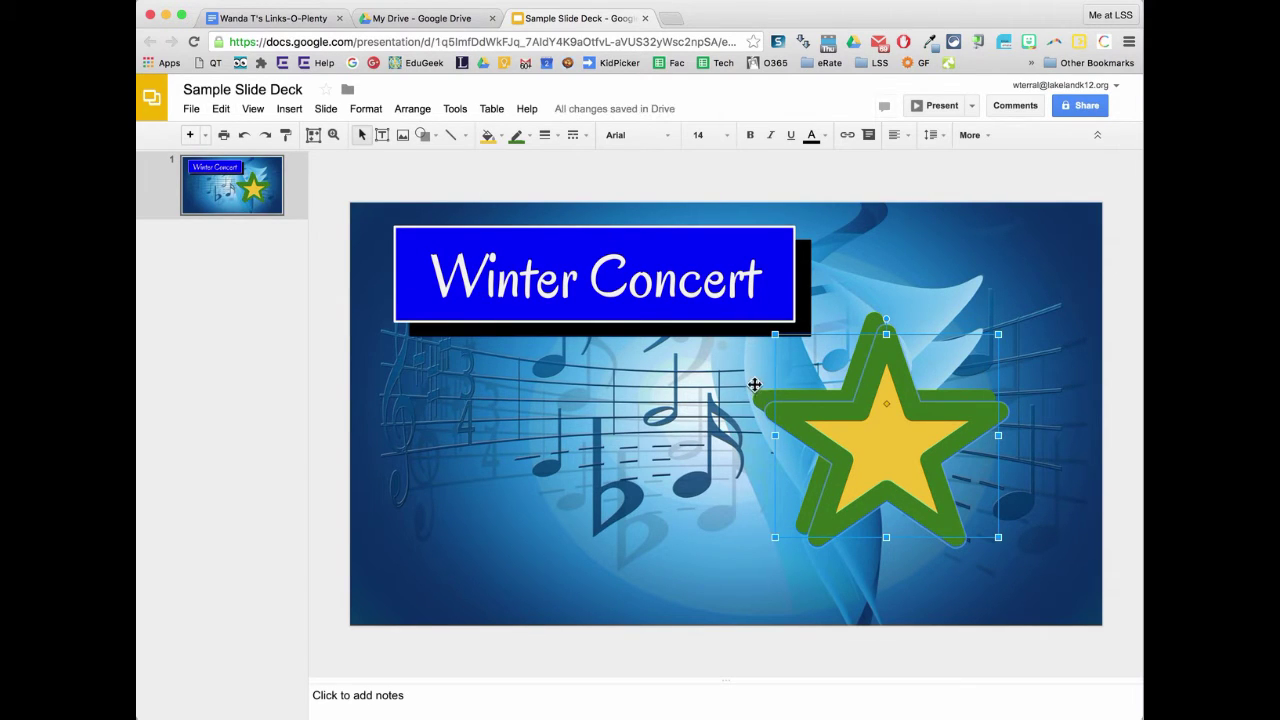
# Recolor the rear star's fill and outline black, and shift the front star up and left so the black one forms a drop shadow
pyautogui.moveTo(764, 392); pyautogui.dragTo(751, 379)
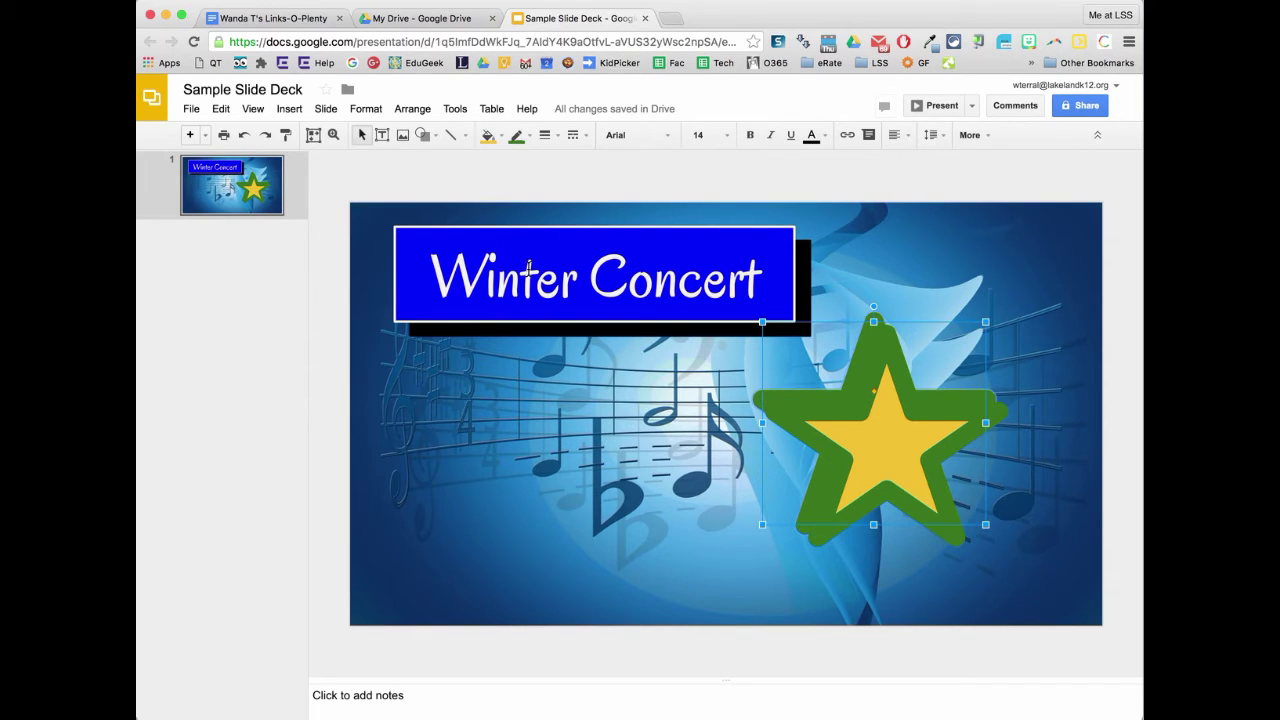
pyautogui.click(489, 137)
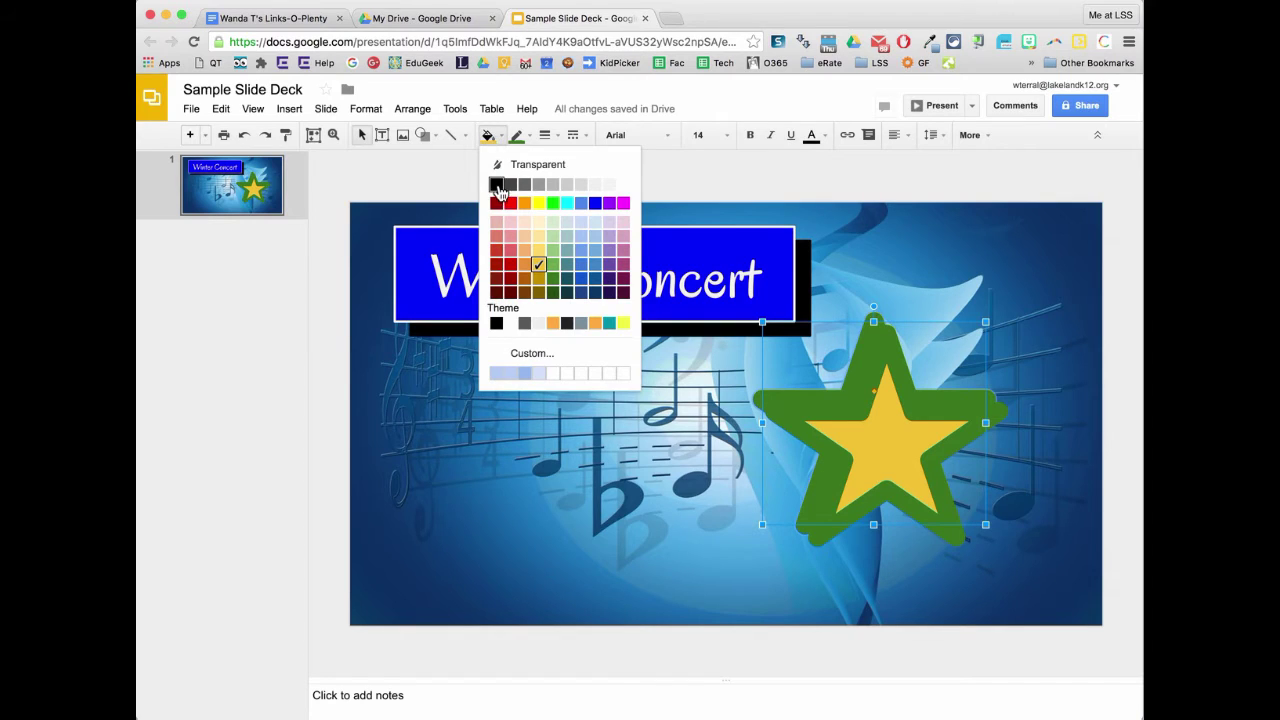
pyautogui.click(496, 186)
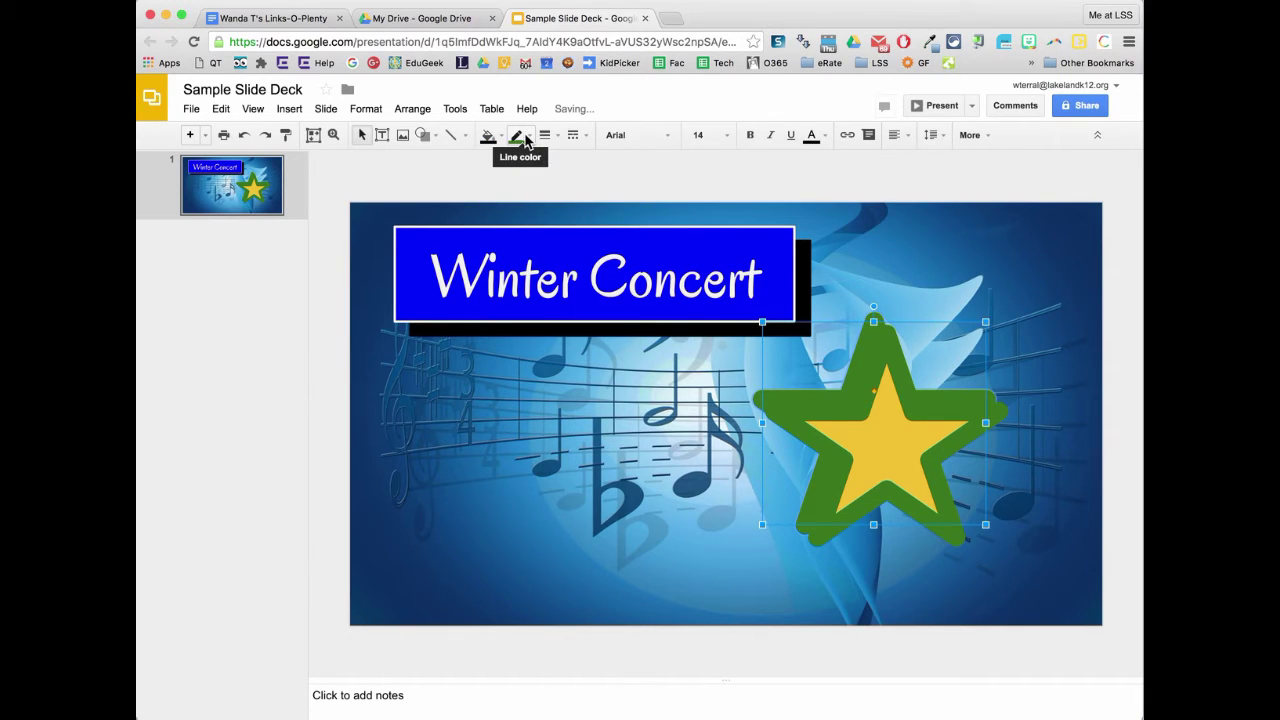
pyautogui.click(524, 138)
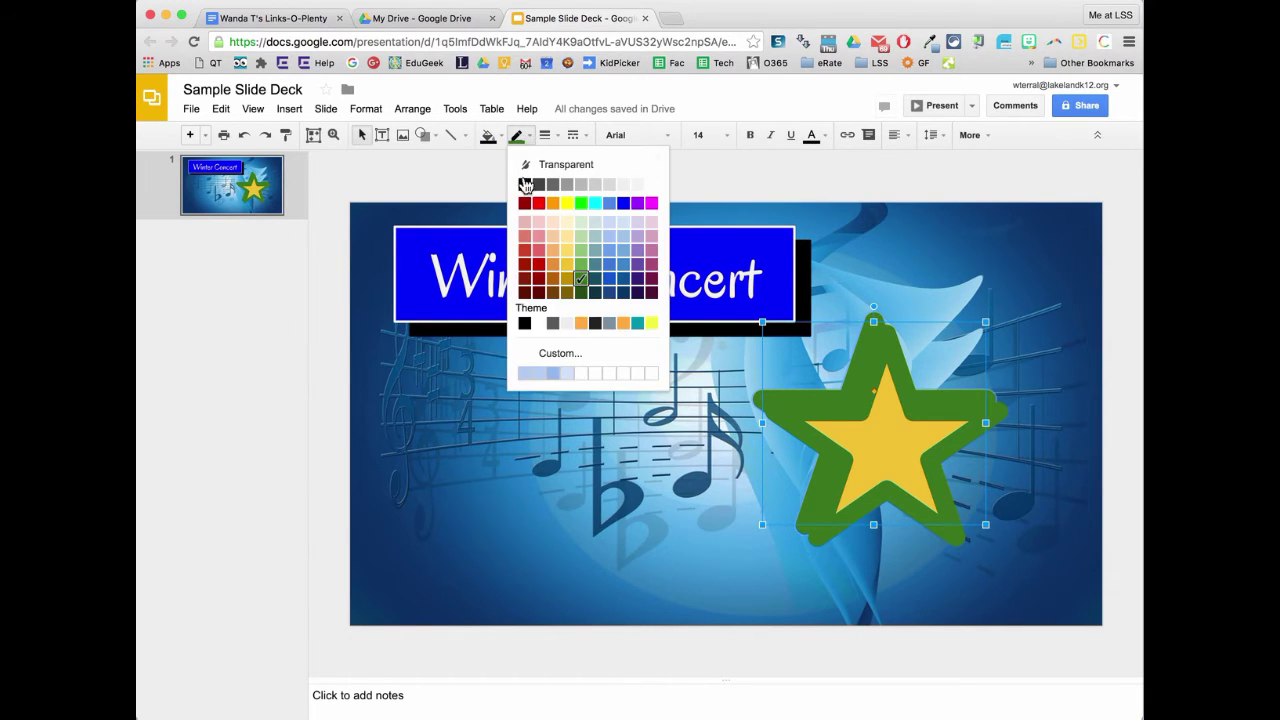
pyautogui.click(526, 186)
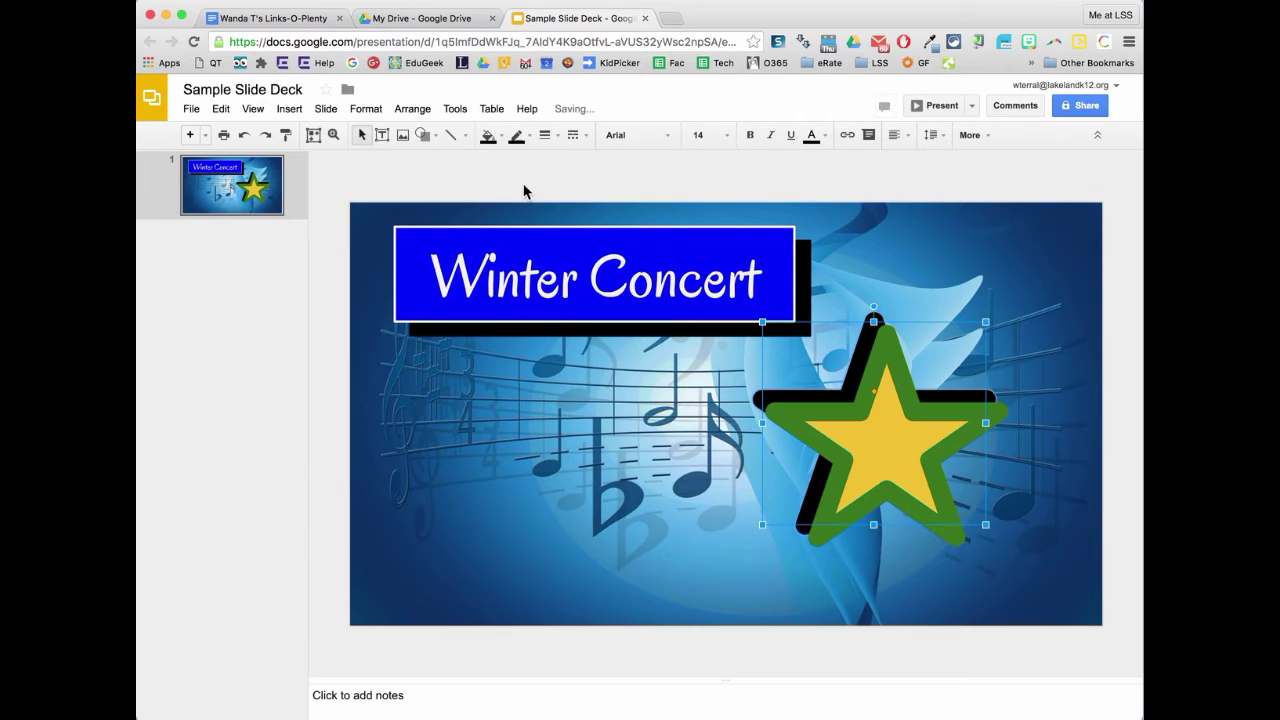
pyautogui.click(1110, 523)
pyautogui.moveTo(886, 451); pyautogui.dragTo(856, 433)
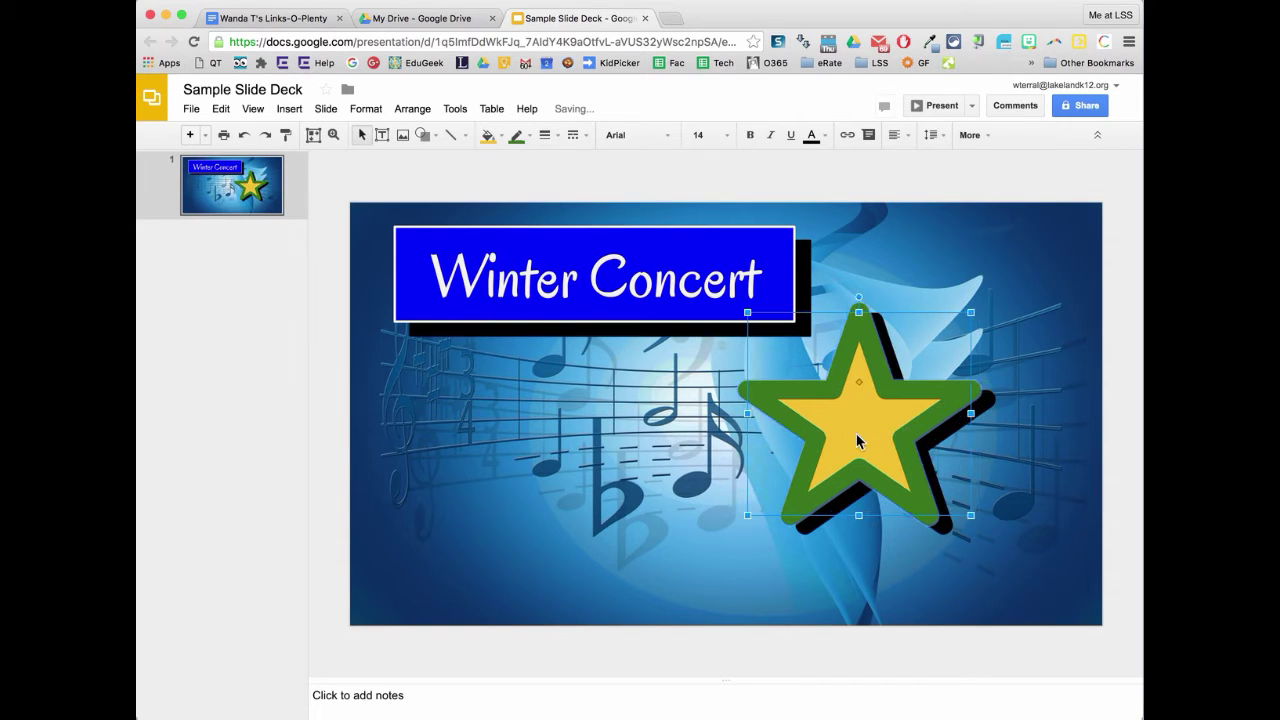
# Enter the text Superstar directly inside the front star shape
pyautogui.click(1125, 437)
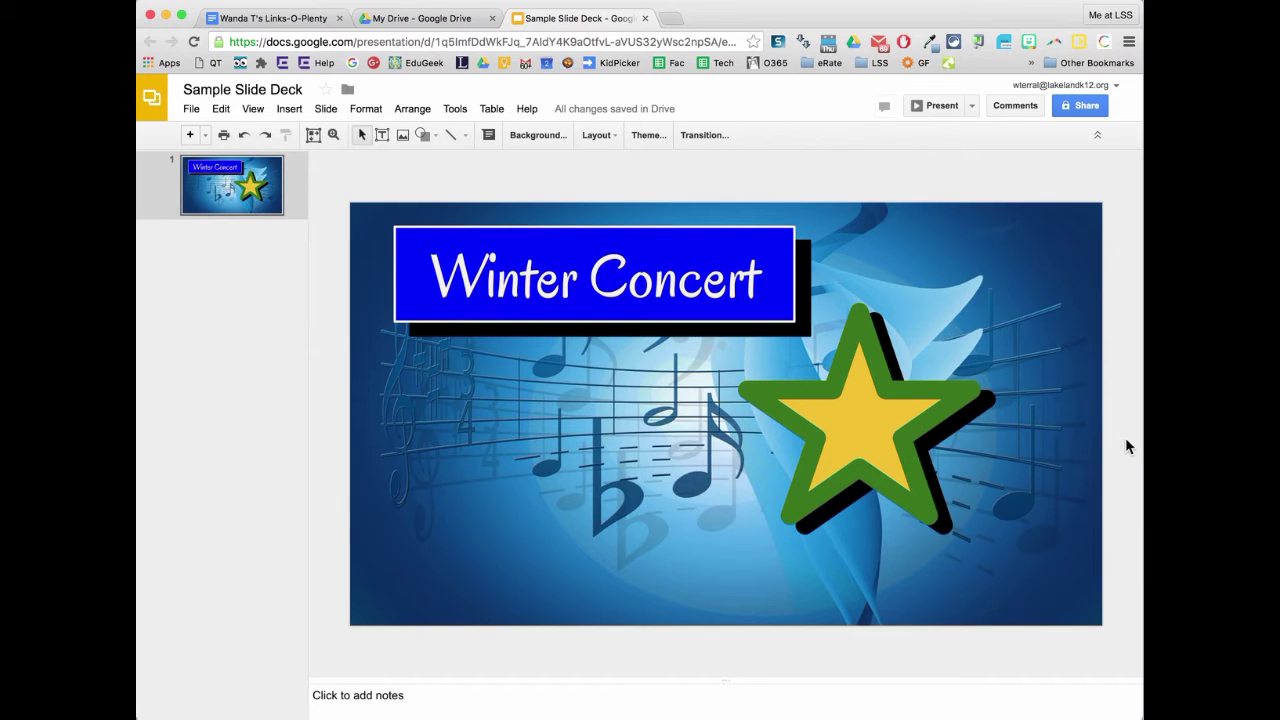
pyautogui.click(857, 420)
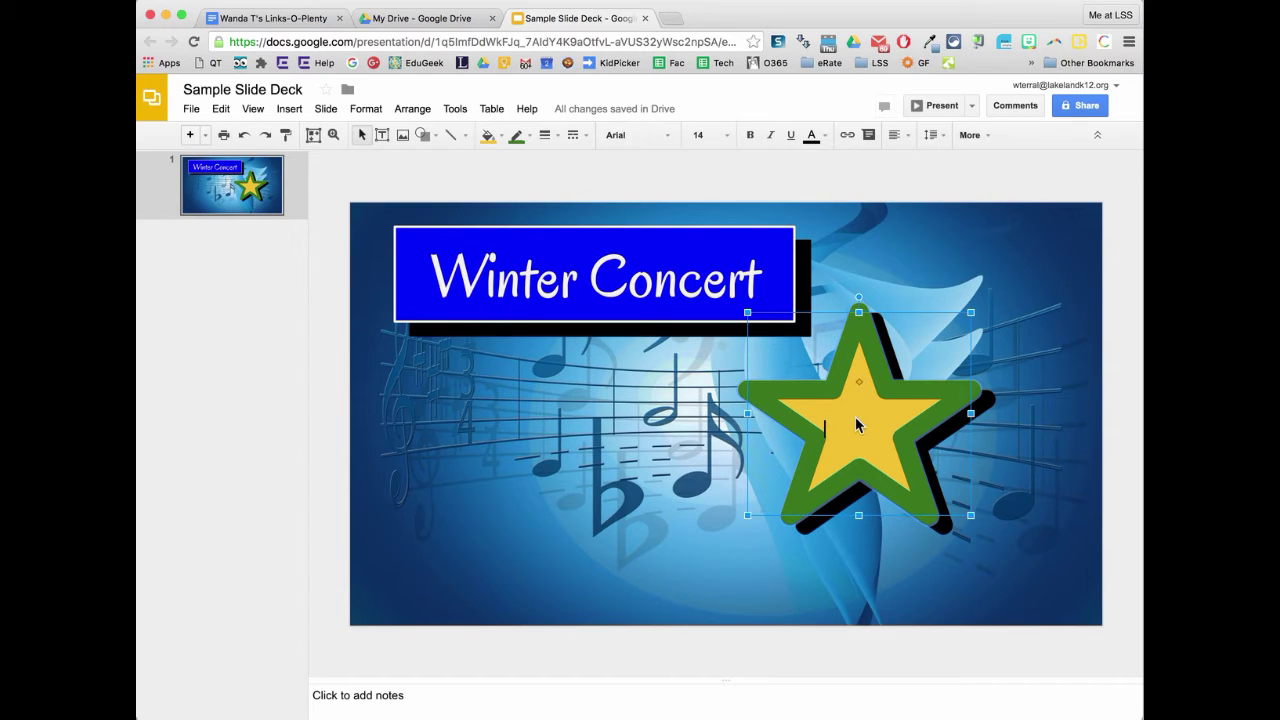
pyautogui.write('Smile')
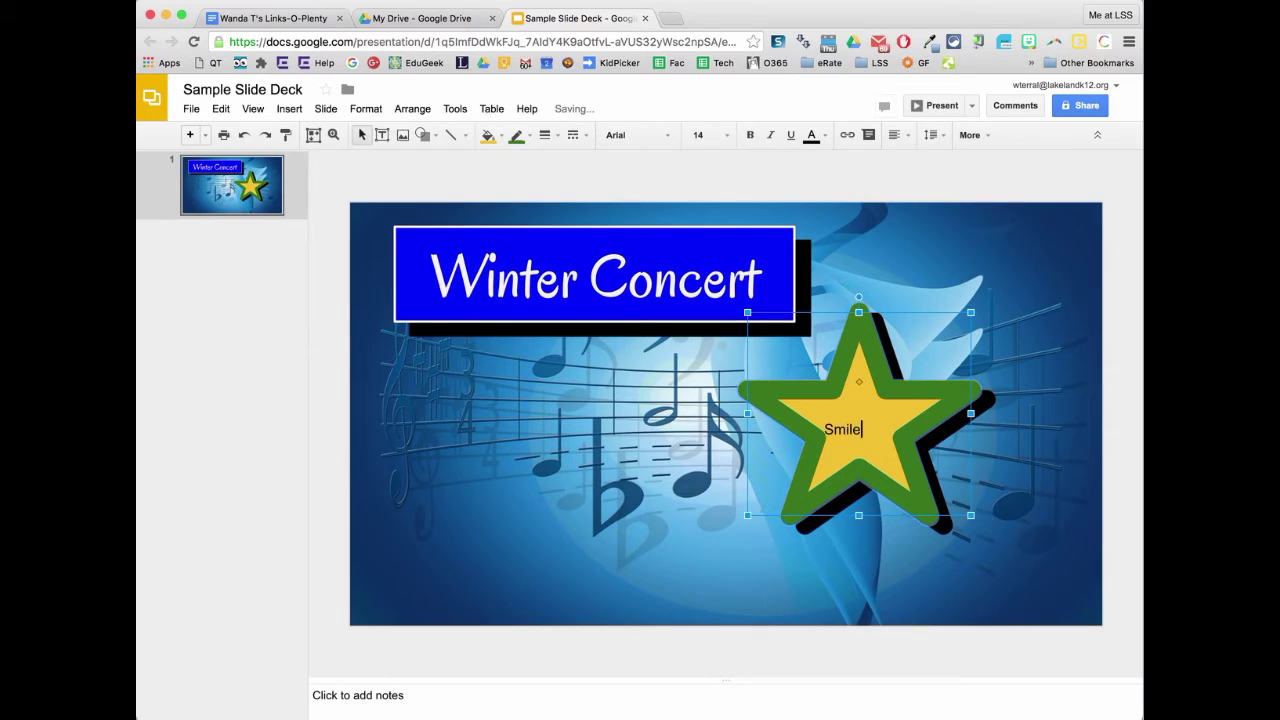
pyautogui.hotkey('ctrl', 'a')
pyautogui.write('Super')
pyautogui.click(1052, 469)
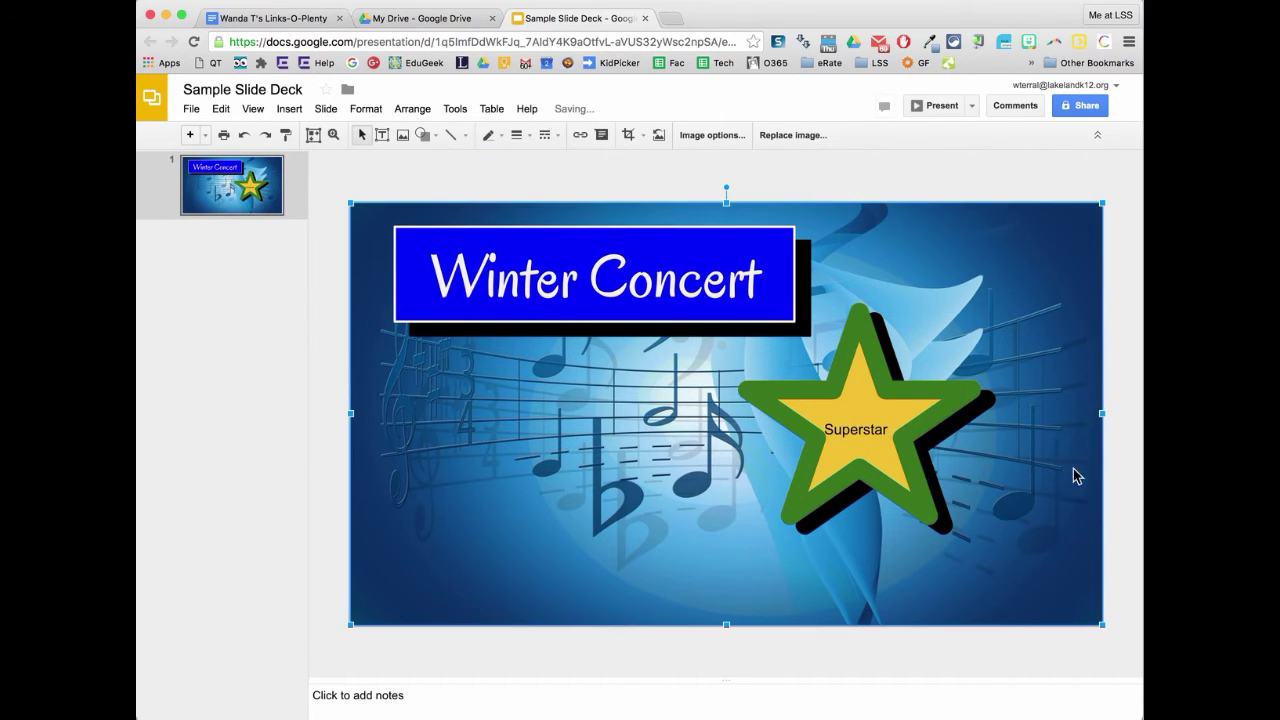
# Delete the Superstar text from inside the front star shape
pyautogui.click(861, 430)
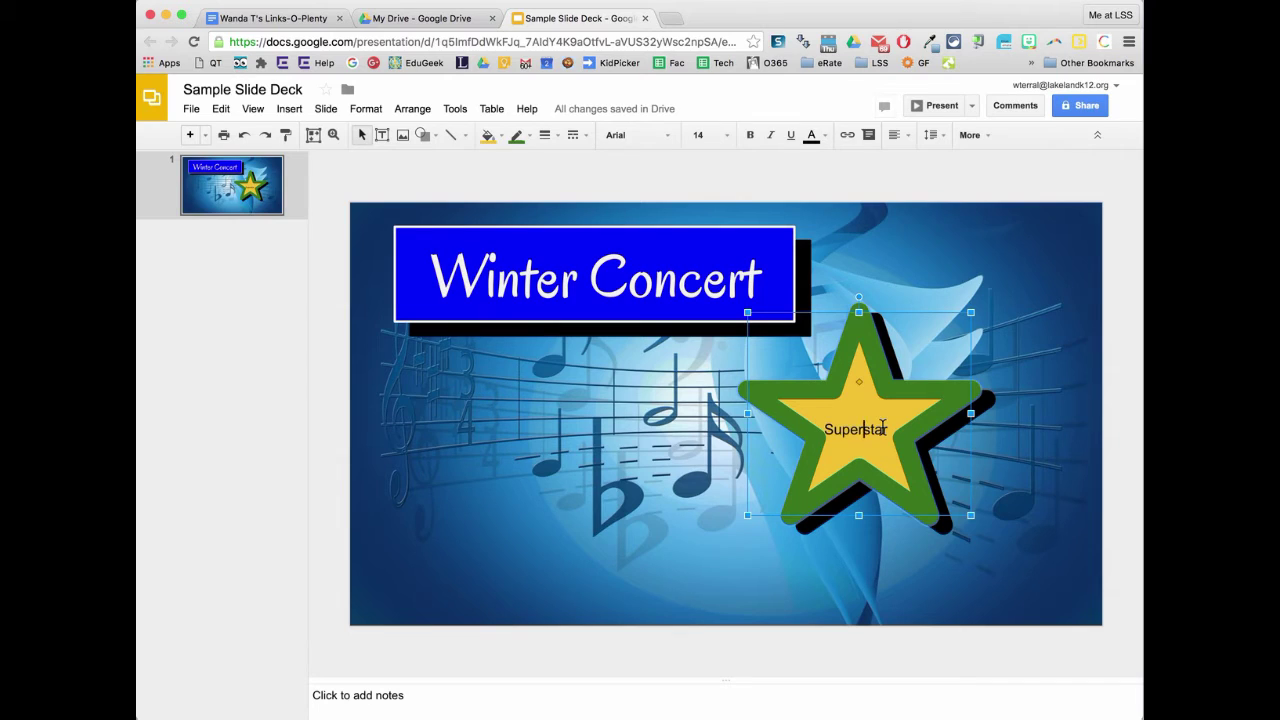
pyautogui.moveTo(888, 428); pyautogui.dragTo(824, 424)
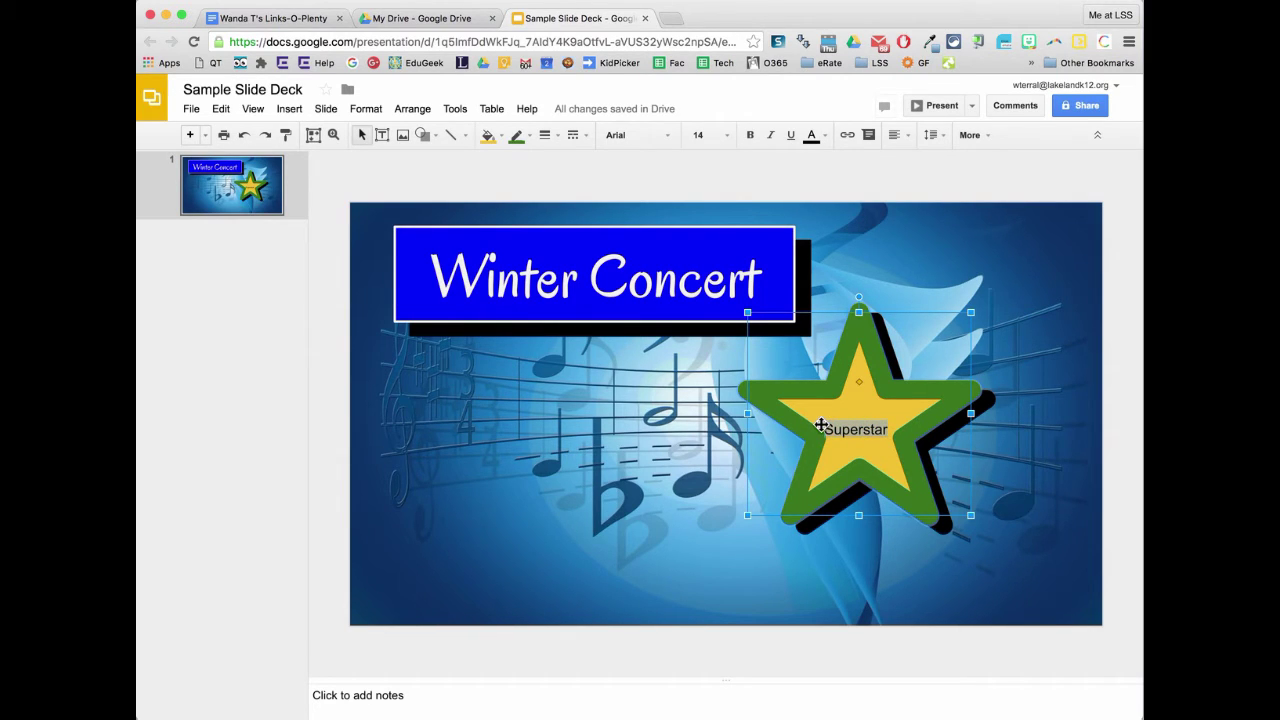
pyautogui.click(885, 428)
pyautogui.moveTo(884, 428); pyautogui.dragTo(820, 428)
pyautogui.press('BackSpace')
pyautogui.click(1066, 410)
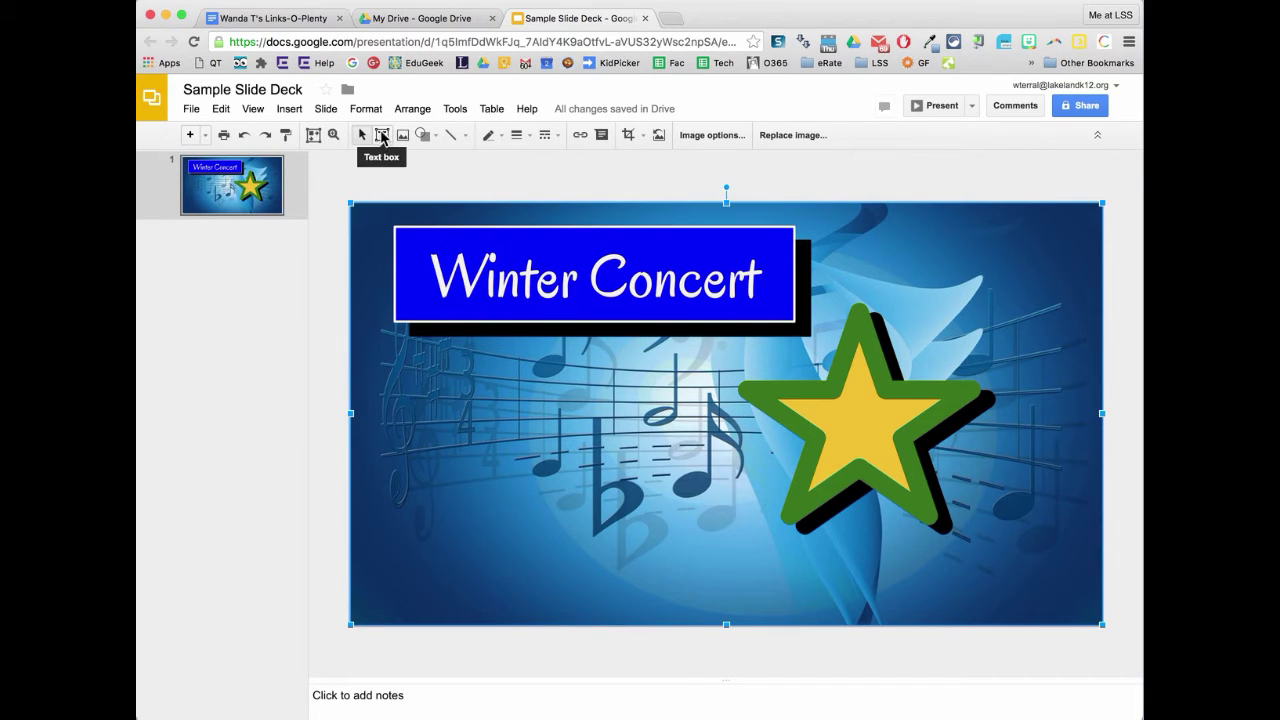
# Draw a text box across the middle of the yellow star and enter Superstar in it
pyautogui.click(383, 136)
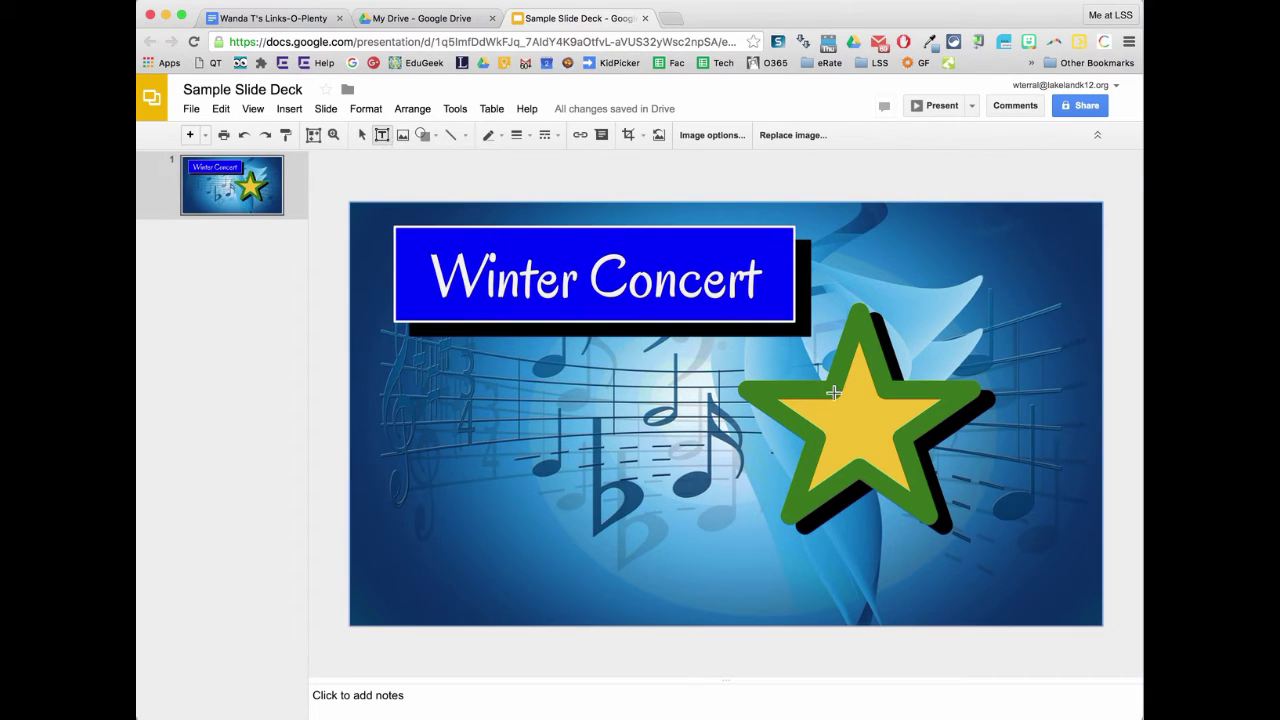
pyautogui.moveTo(808, 394); pyautogui.dragTo(916, 436)
pyautogui.write('Superstar')
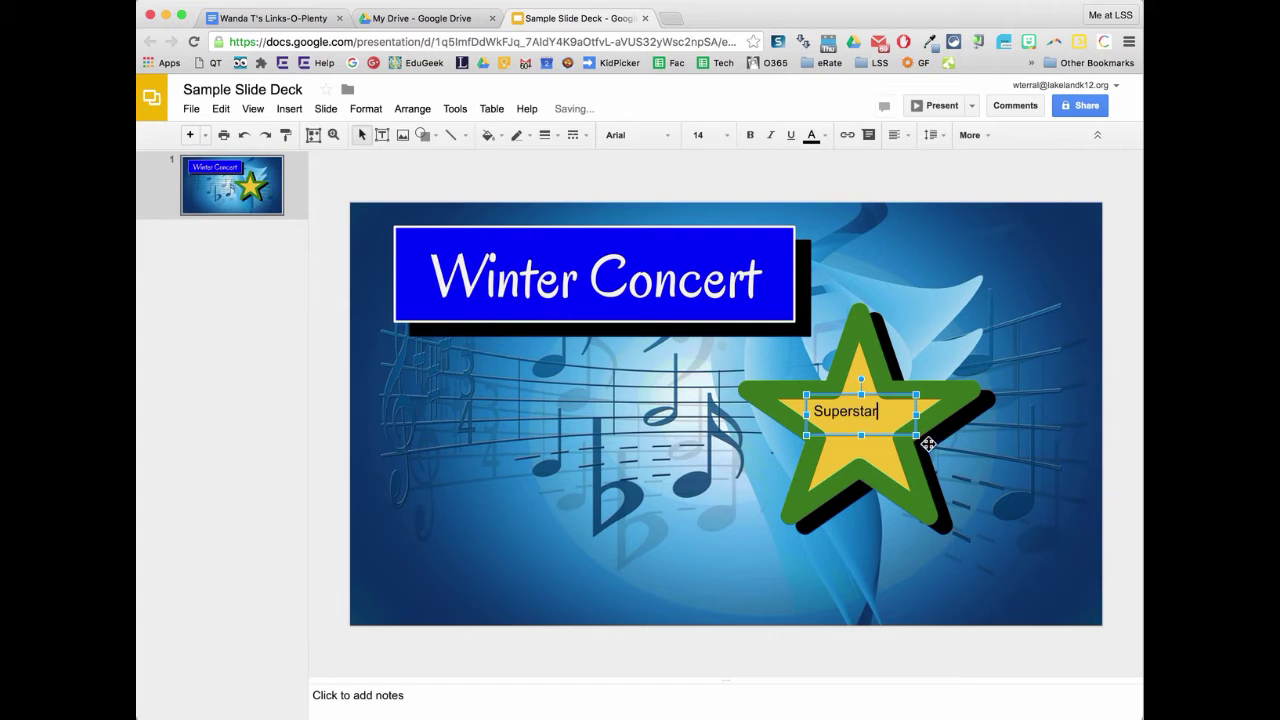
# Center the Superstar text horizontally within its text box
pyautogui.moveTo(873, 407); pyautogui.dragTo(805, 411)
pyautogui.click(884, 411)
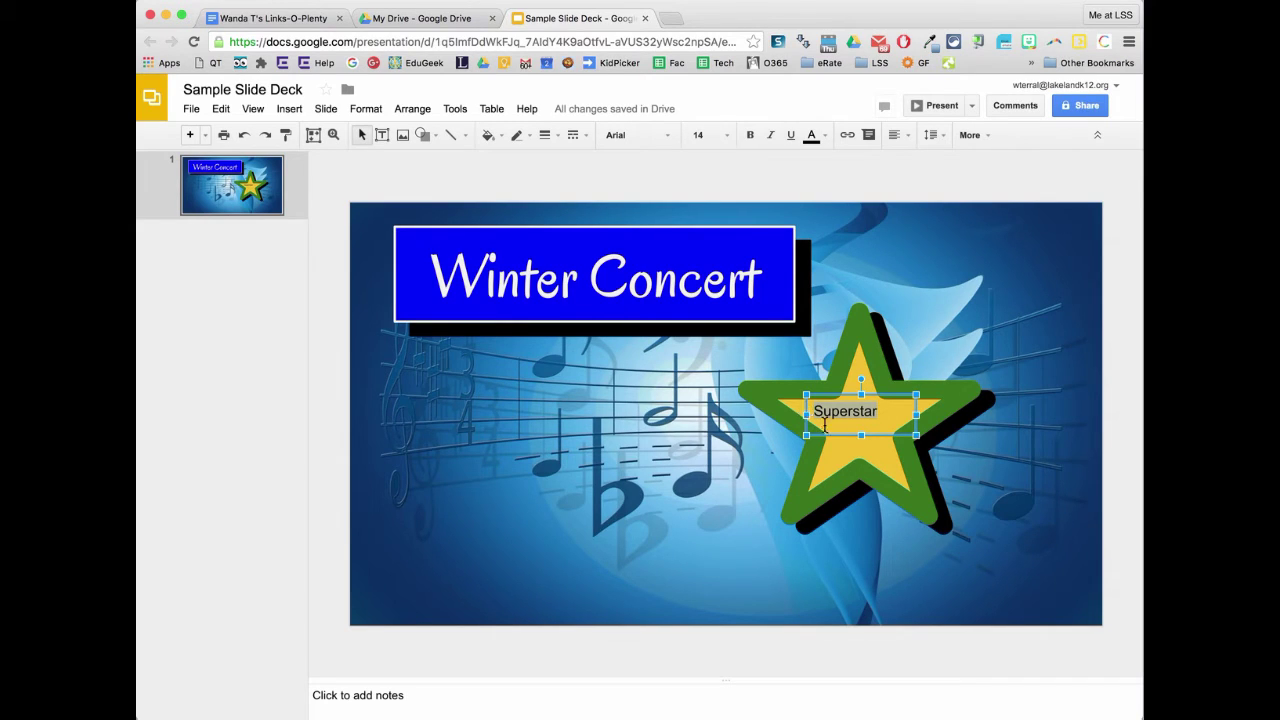
pyautogui.click(833, 430)
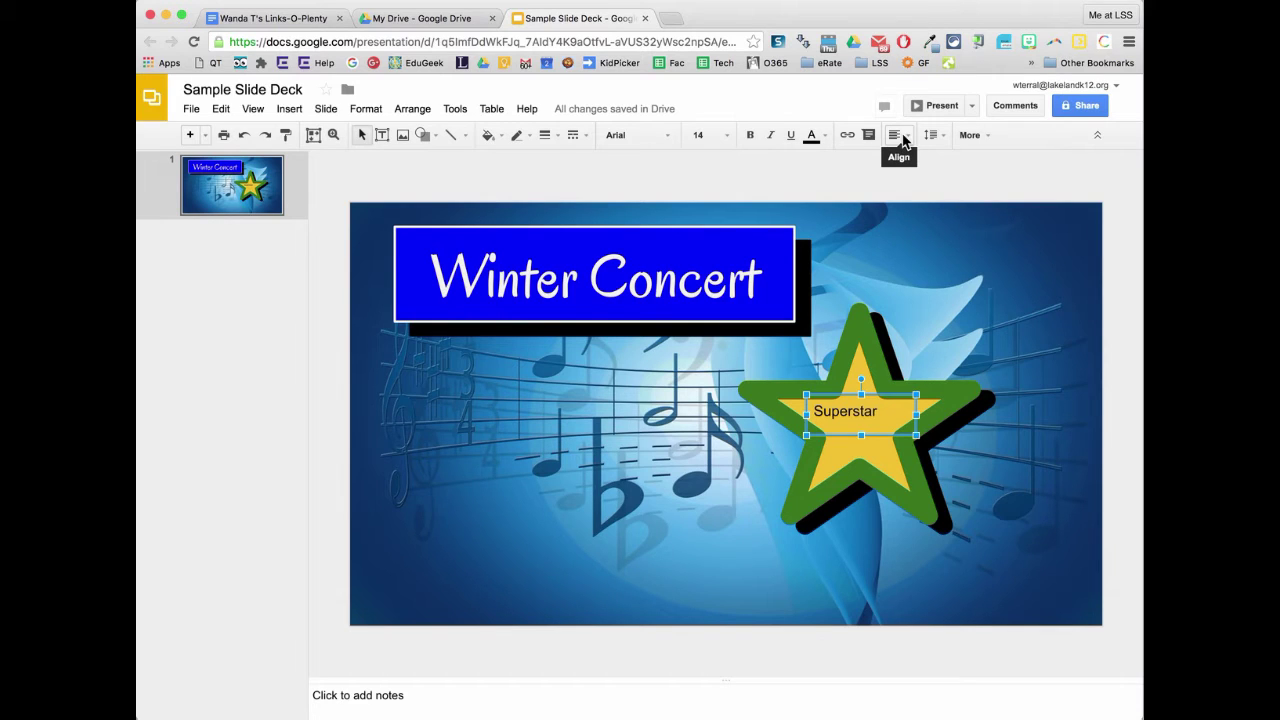
pyautogui.click(903, 141)
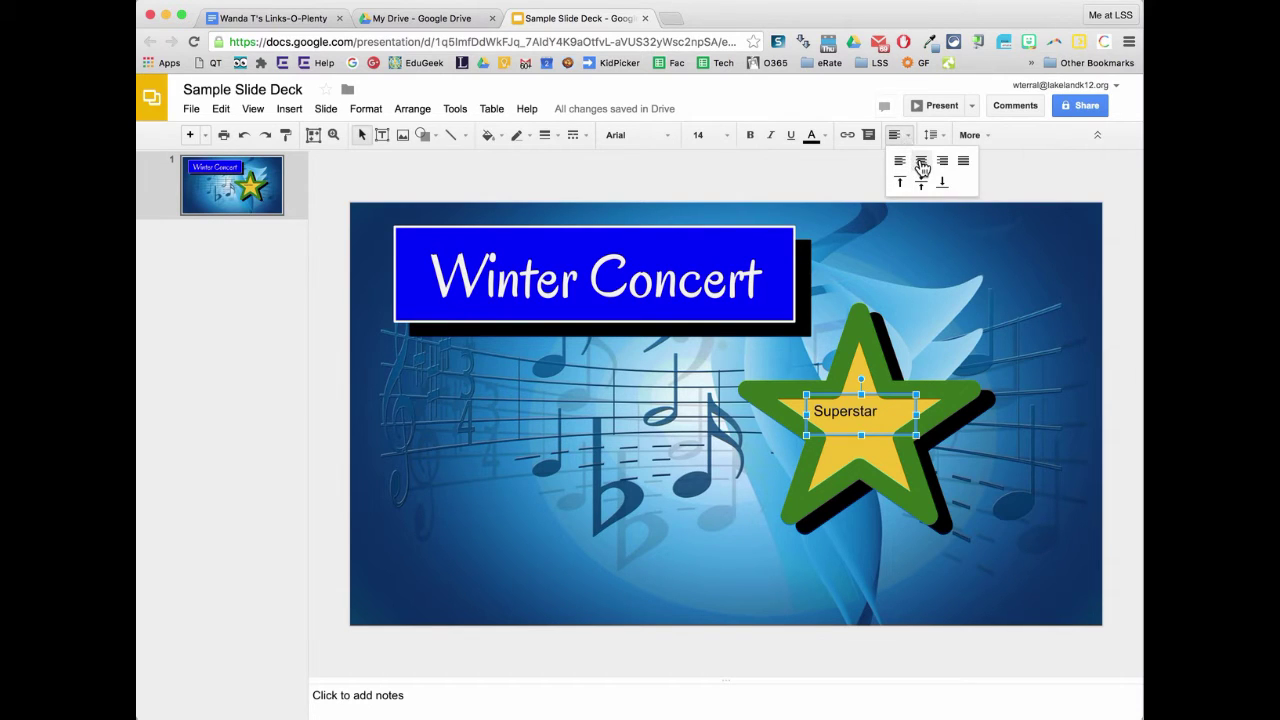
pyautogui.click(921, 163)
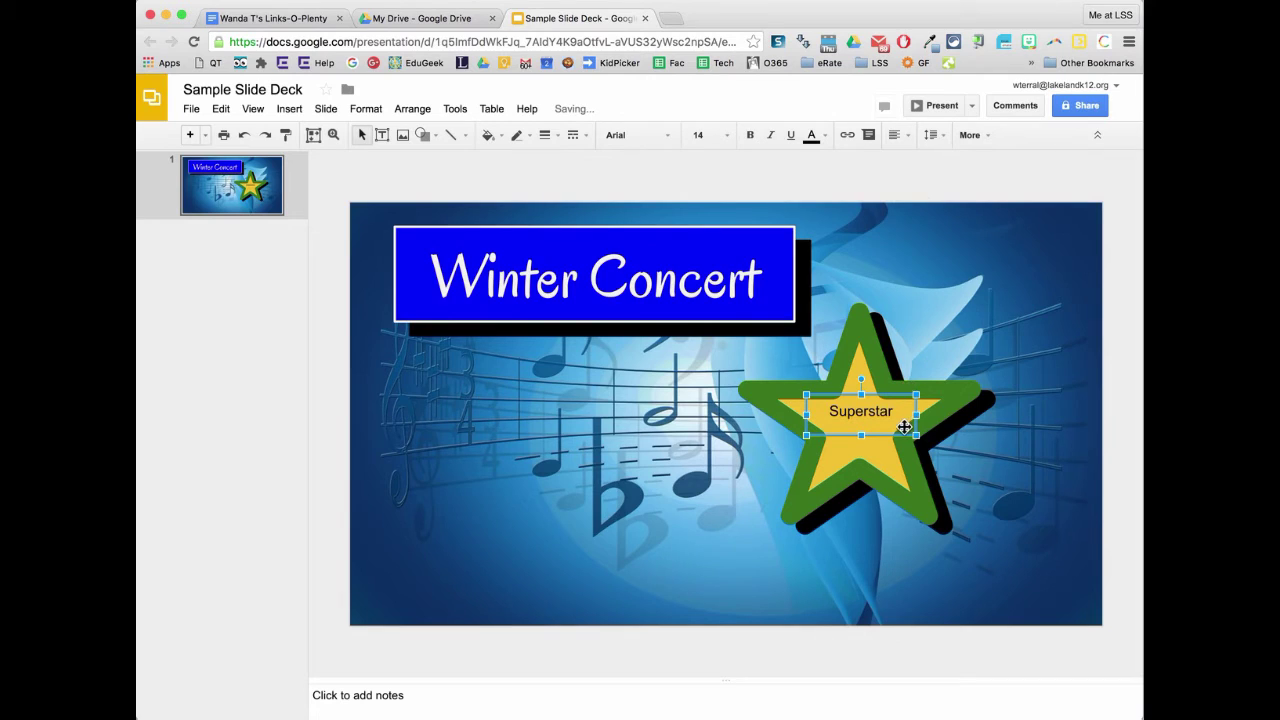
# Set the Superstar text to the Goblin One font, widen its box to fit the word on one line, and center it on the star
pyautogui.click(640, 141)
pyautogui.scroll(-3, 700, 340)
pyautogui.scroll(-5, 679, 310)
pyautogui.scroll(-2, 679, 310)
pyautogui.click(683, 349)
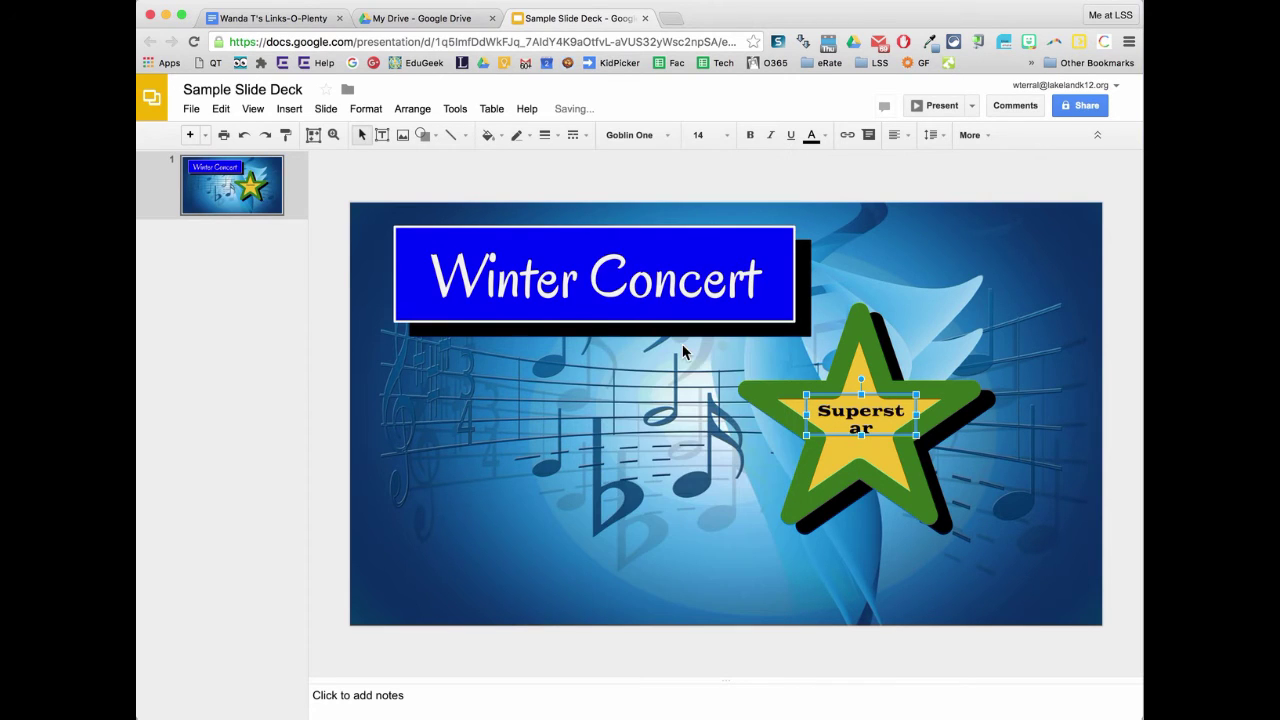
pyautogui.moveTo(805, 413); pyautogui.dragTo(790, 413)
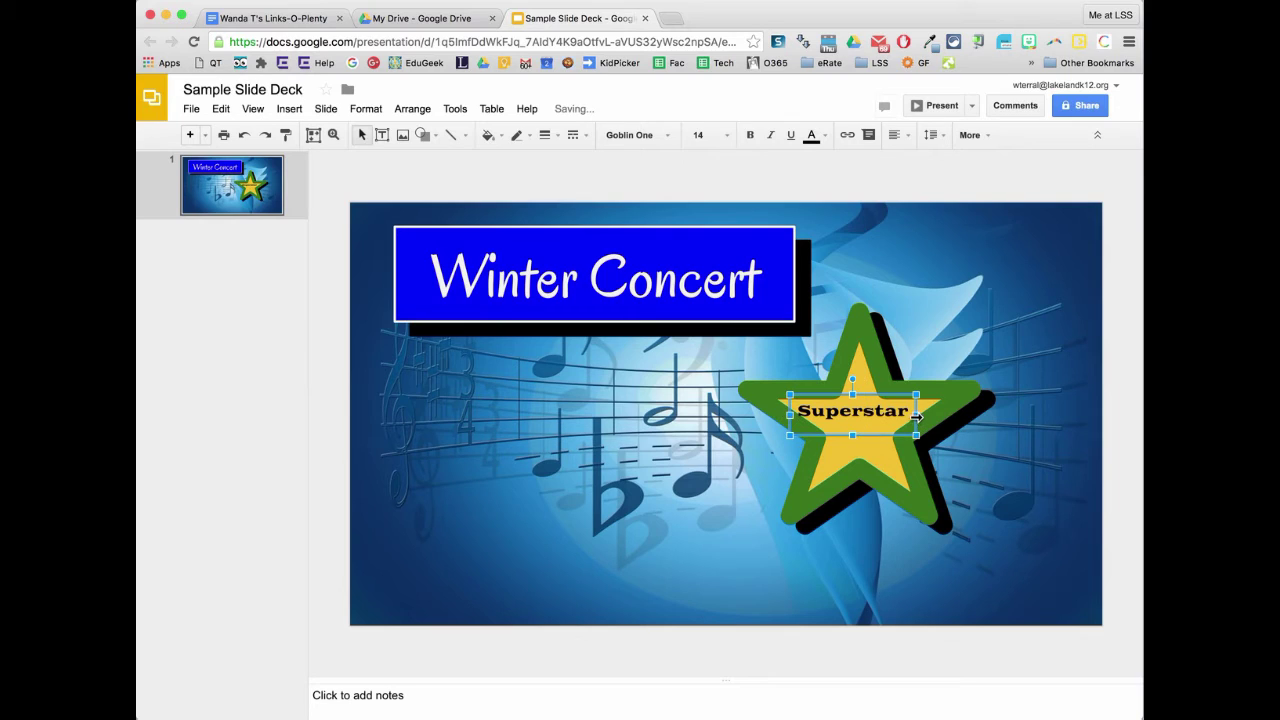
pyautogui.moveTo(916, 416); pyautogui.dragTo(897, 435)
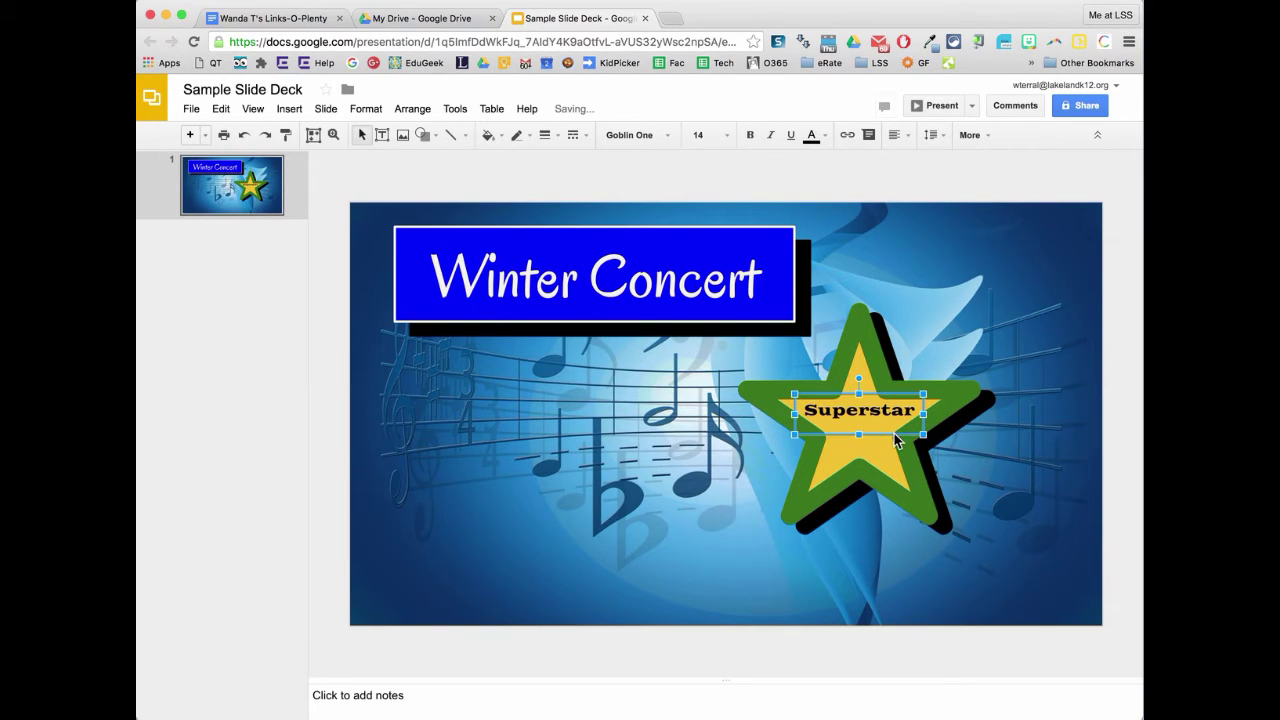
# Change the Superstar text color to white
pyautogui.click(825, 142)
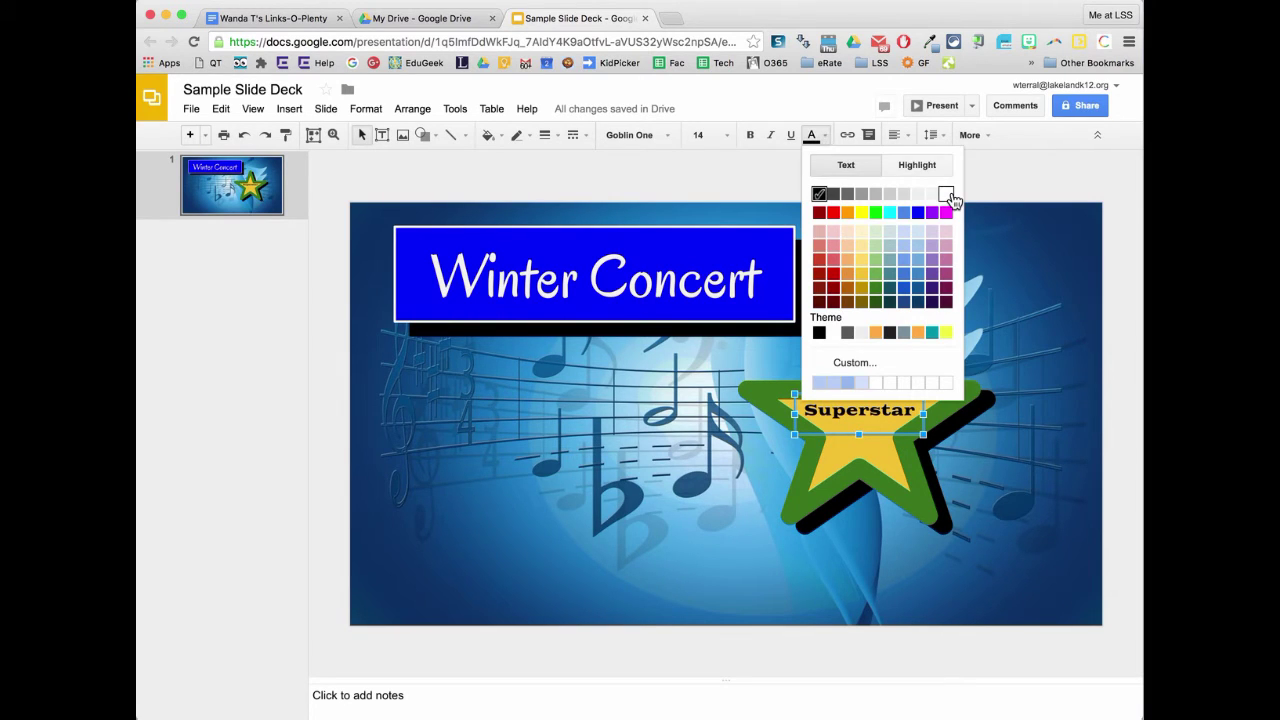
pyautogui.click(946, 194)
pyautogui.click(1016, 177)
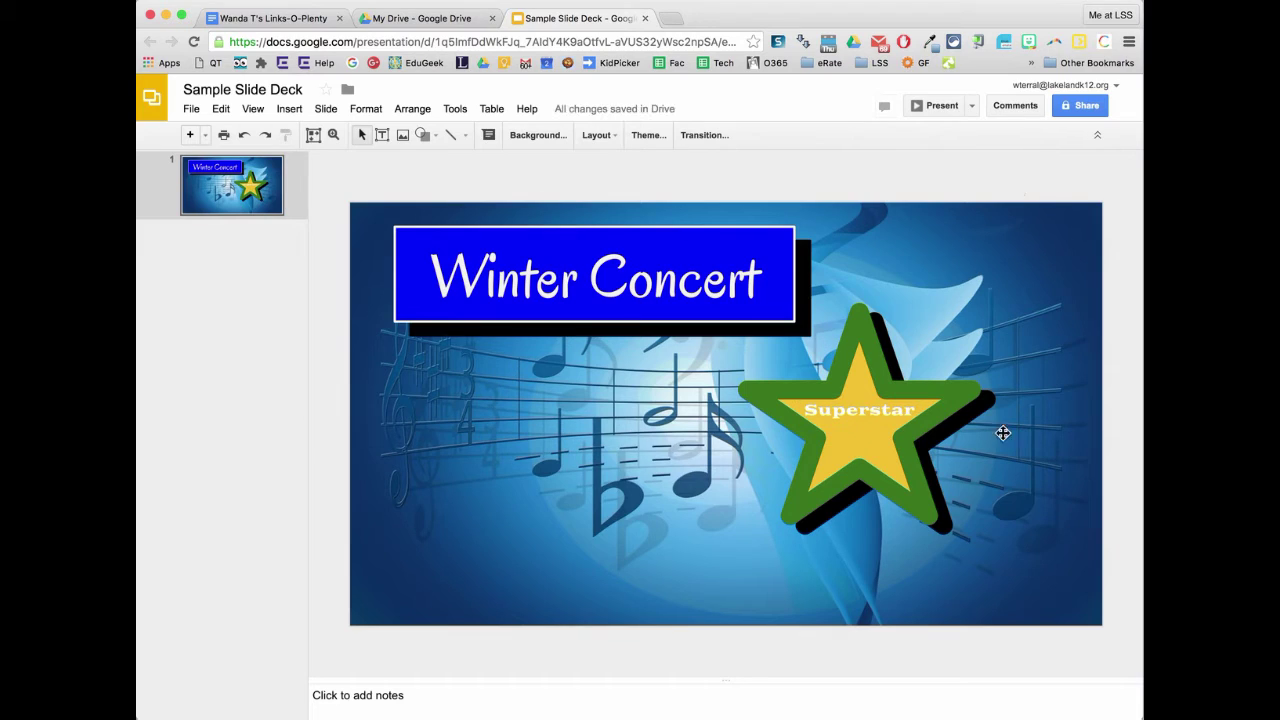
# Set the Superstar text color back to black
pyautogui.click(890, 420)
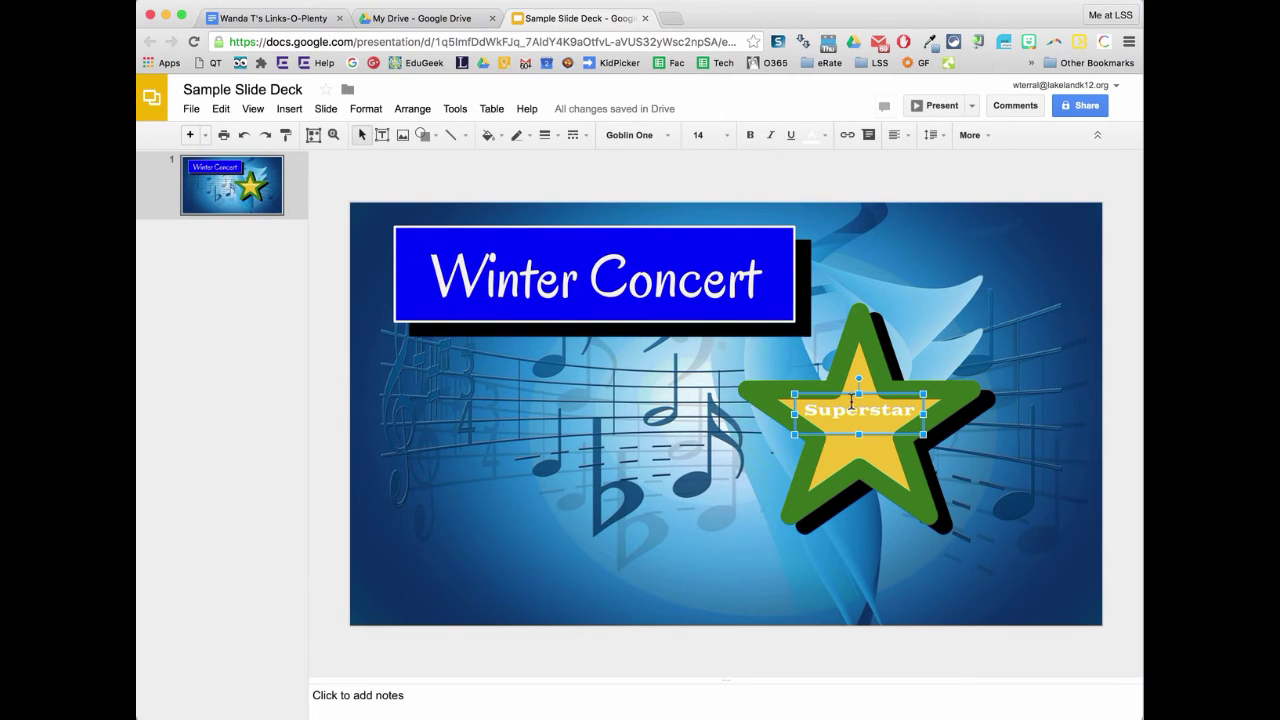
pyautogui.doubleClick(861, 408)
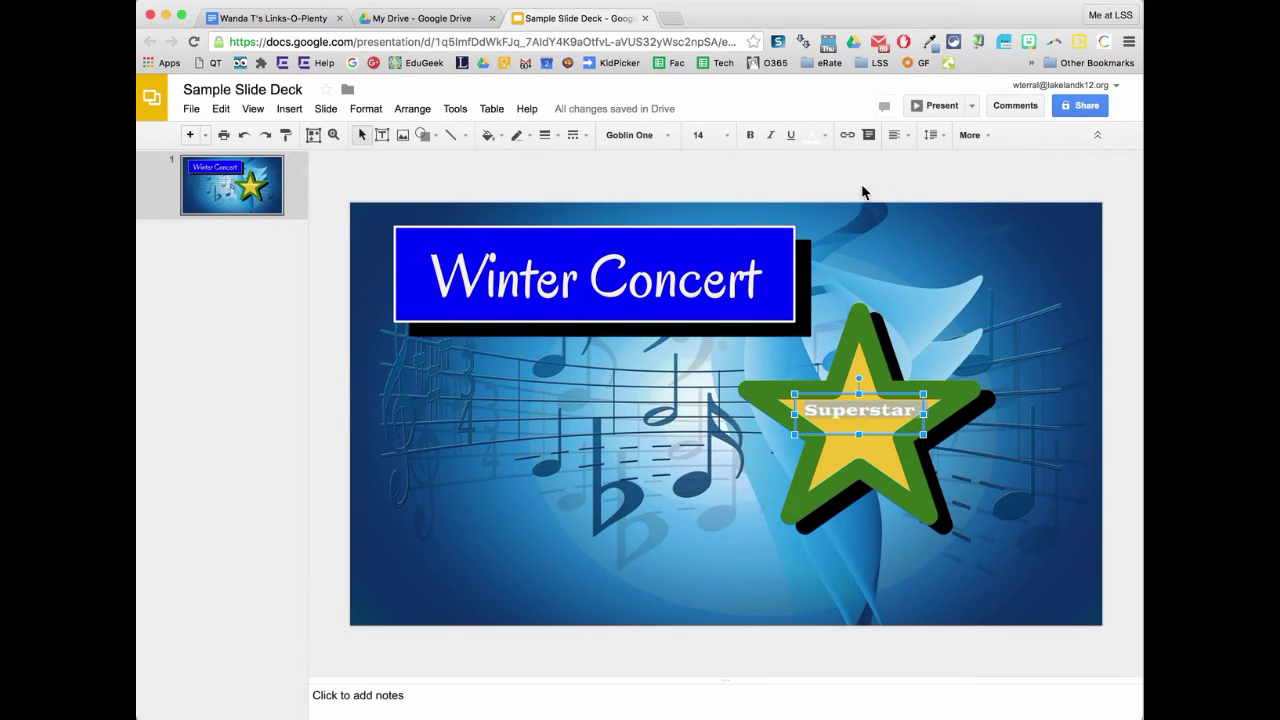
pyautogui.click(818, 135)
pyautogui.click(819, 193)
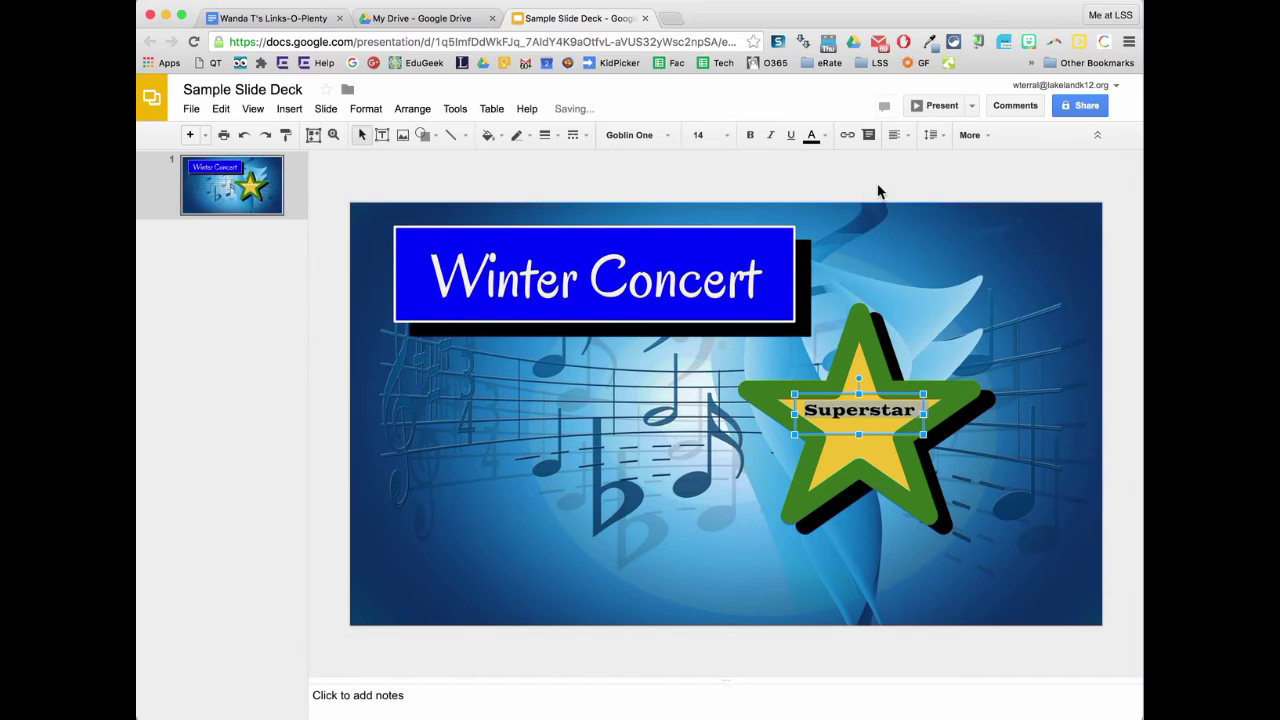
pyautogui.click(567, 207)
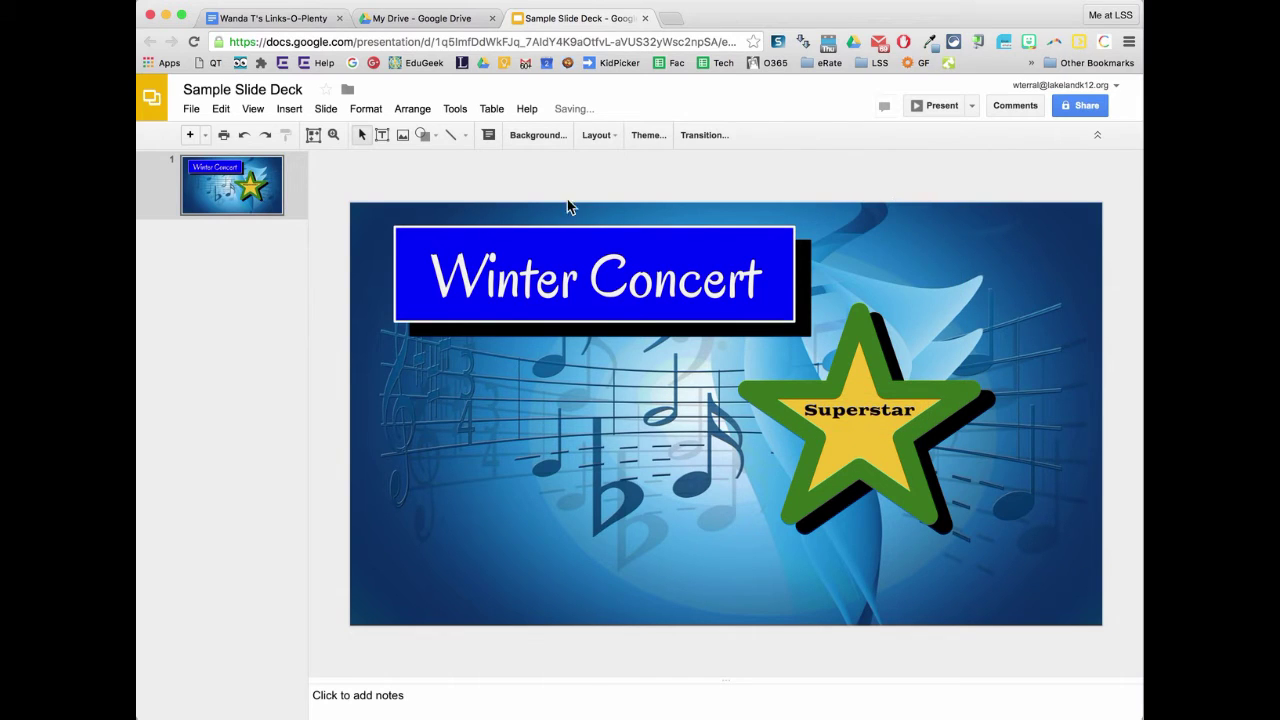
# Zoom in on the Superstar text in the star and return to the Select tool
pyautogui.click(334, 136)
pyautogui.click(333, 134)
pyautogui.click(869, 422)
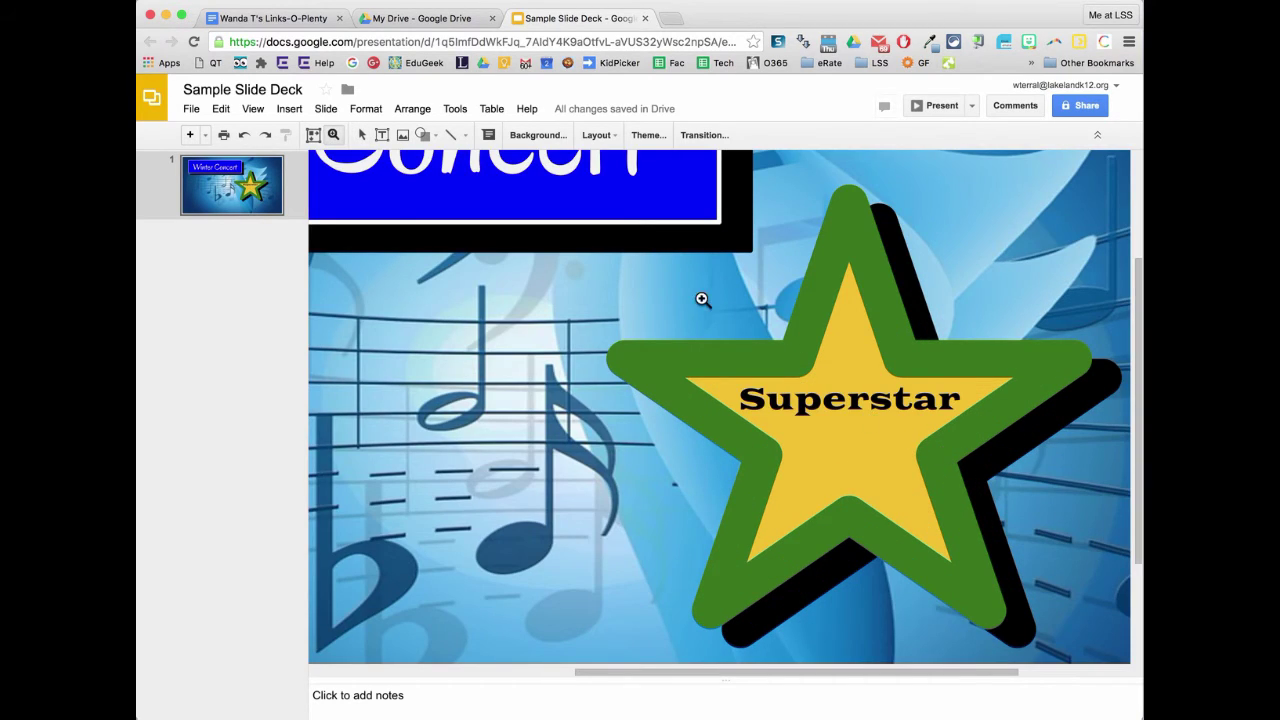
pyautogui.click(362, 134)
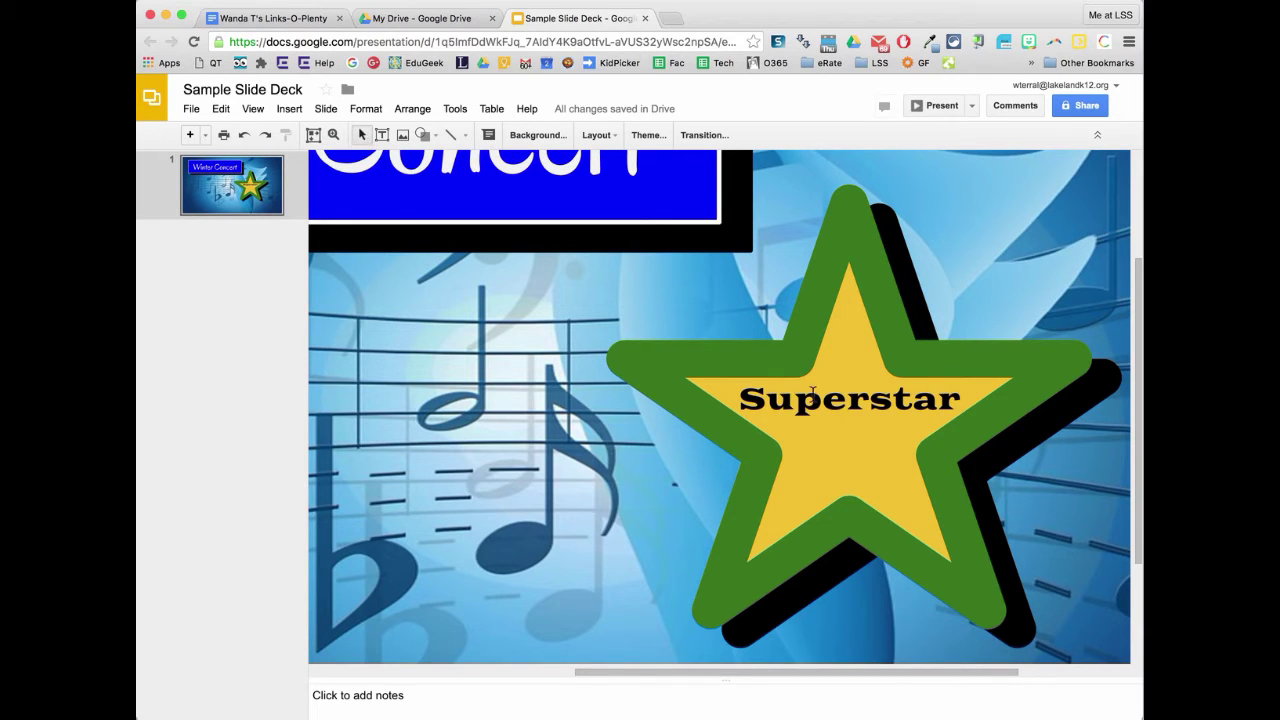
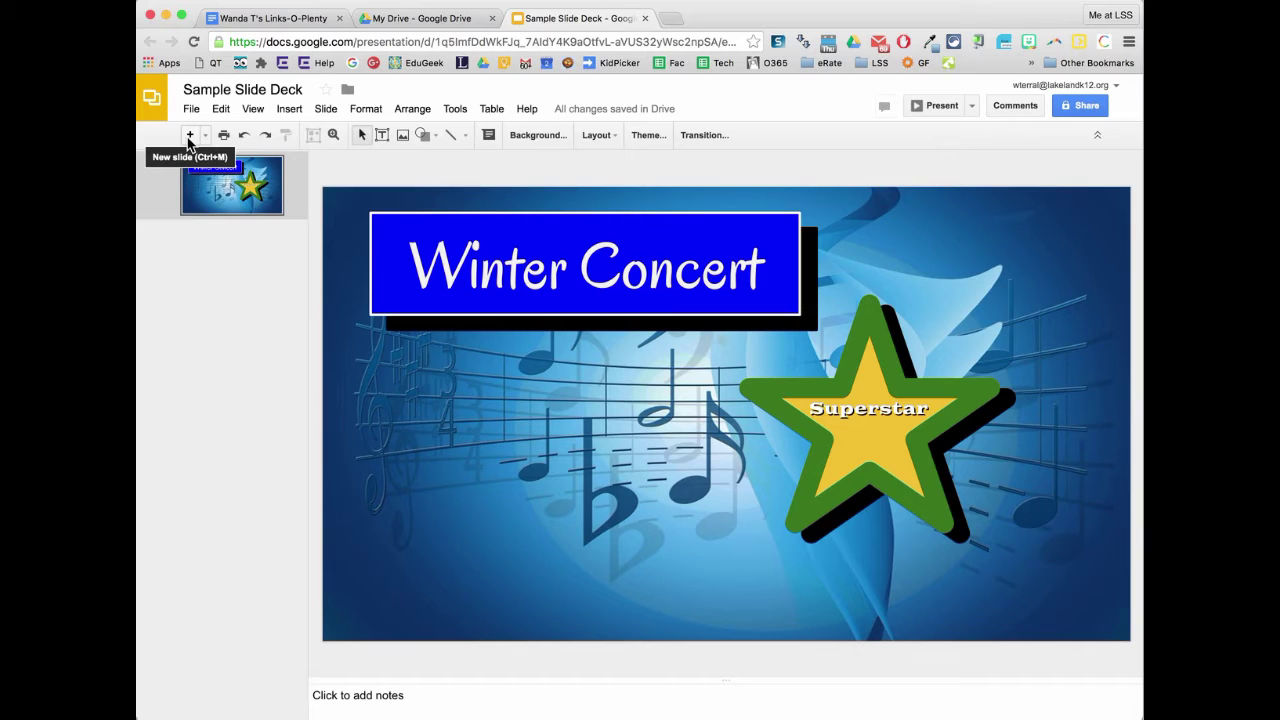
# Add a new slide after the Winter Concert slide and delete its title and body text placeholders
pyautogui.click(189, 137)
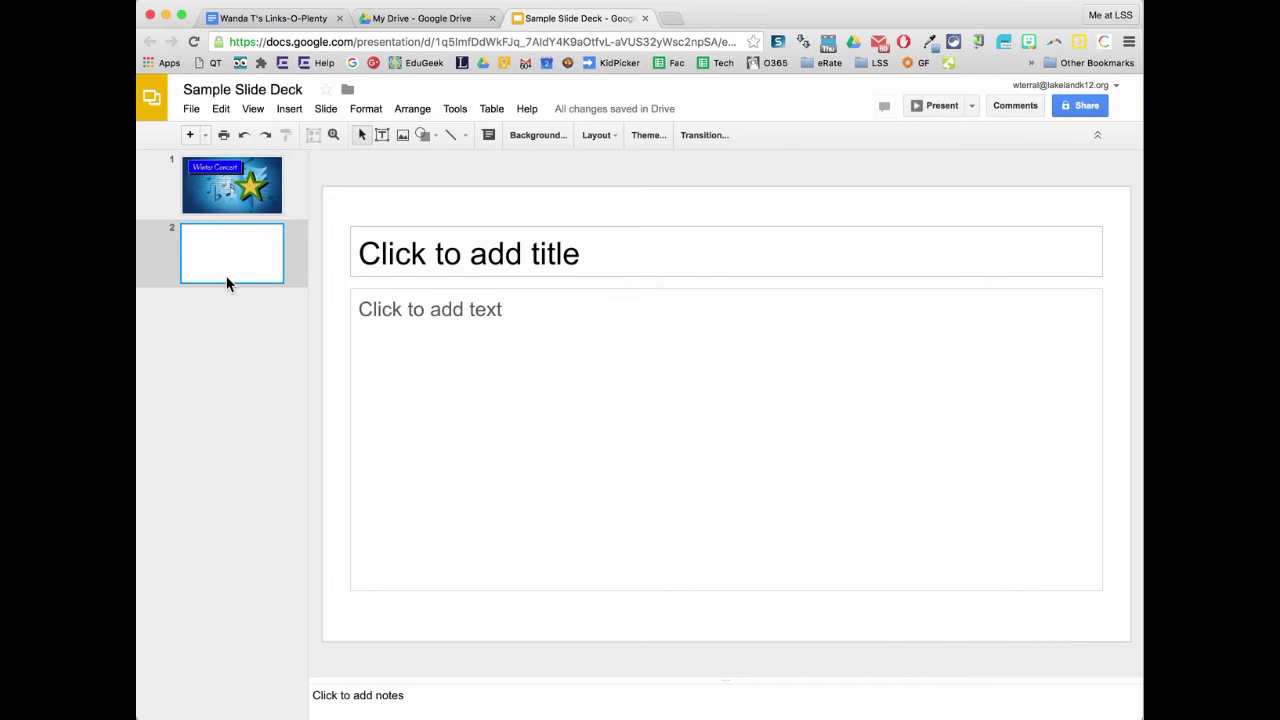
pyautogui.click(455, 227)
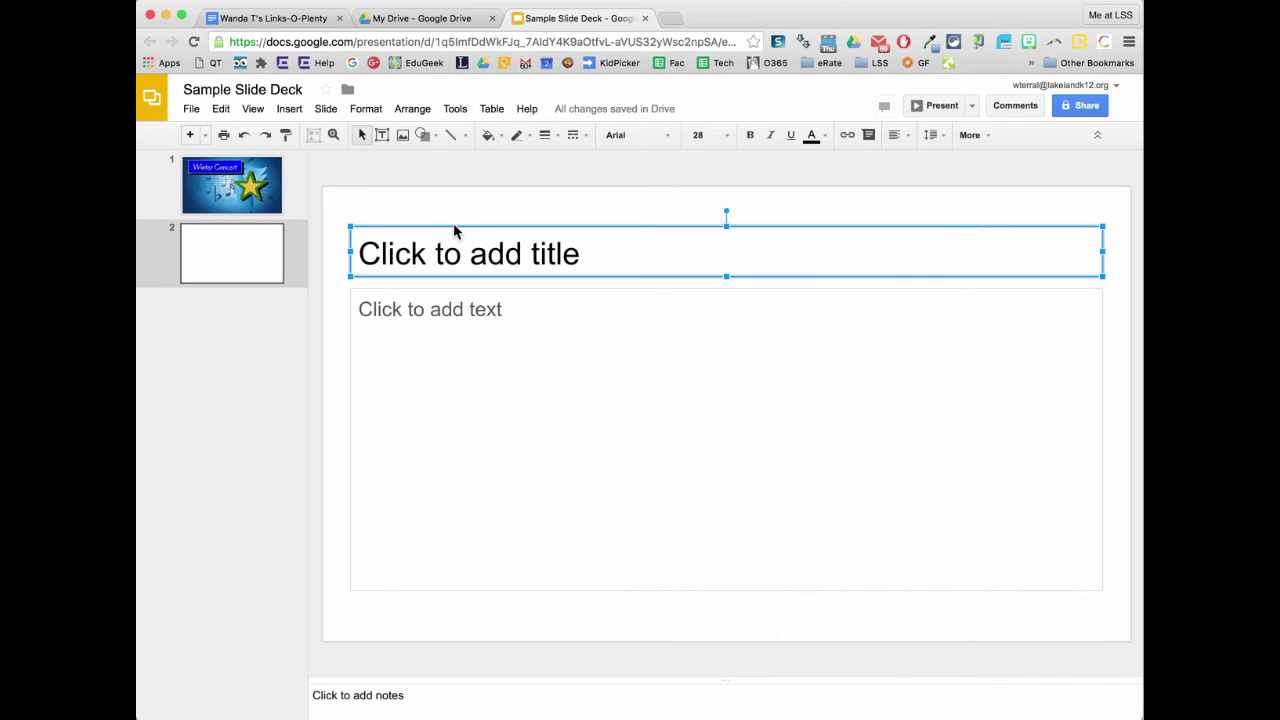
pyautogui.press('BackSpace')
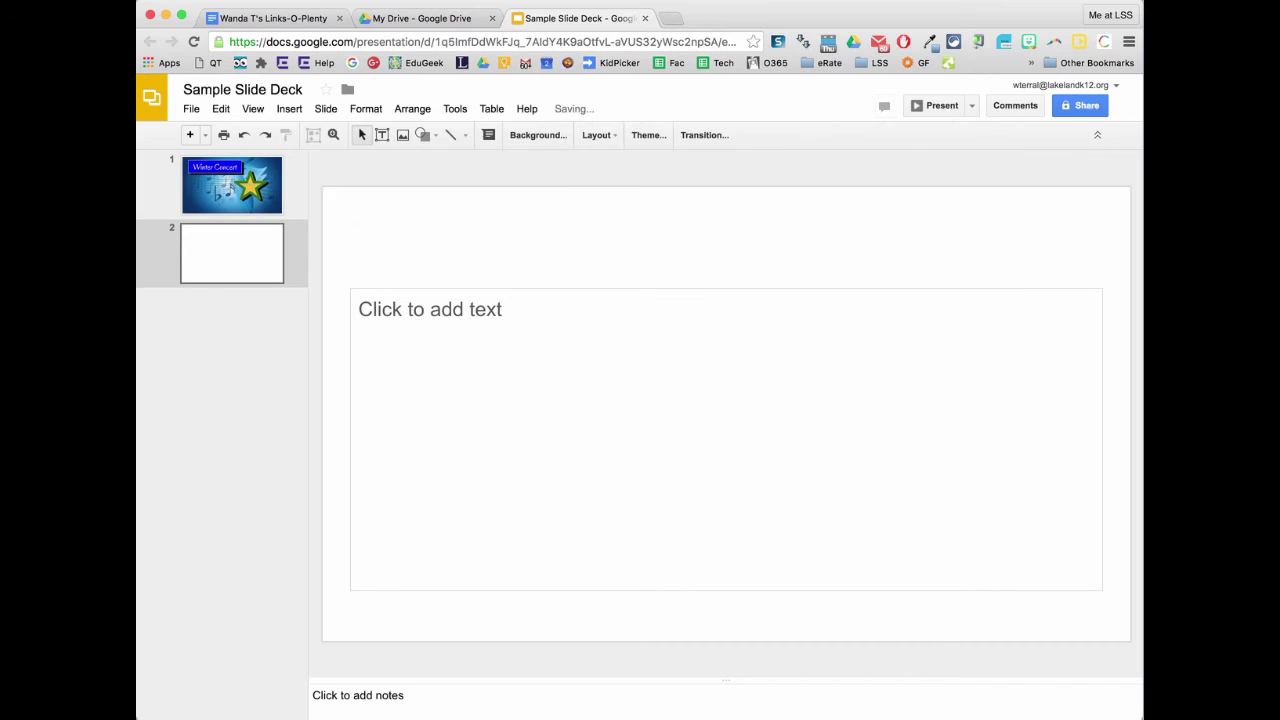
pyautogui.click(507, 290)
pyautogui.press('BackSpace')
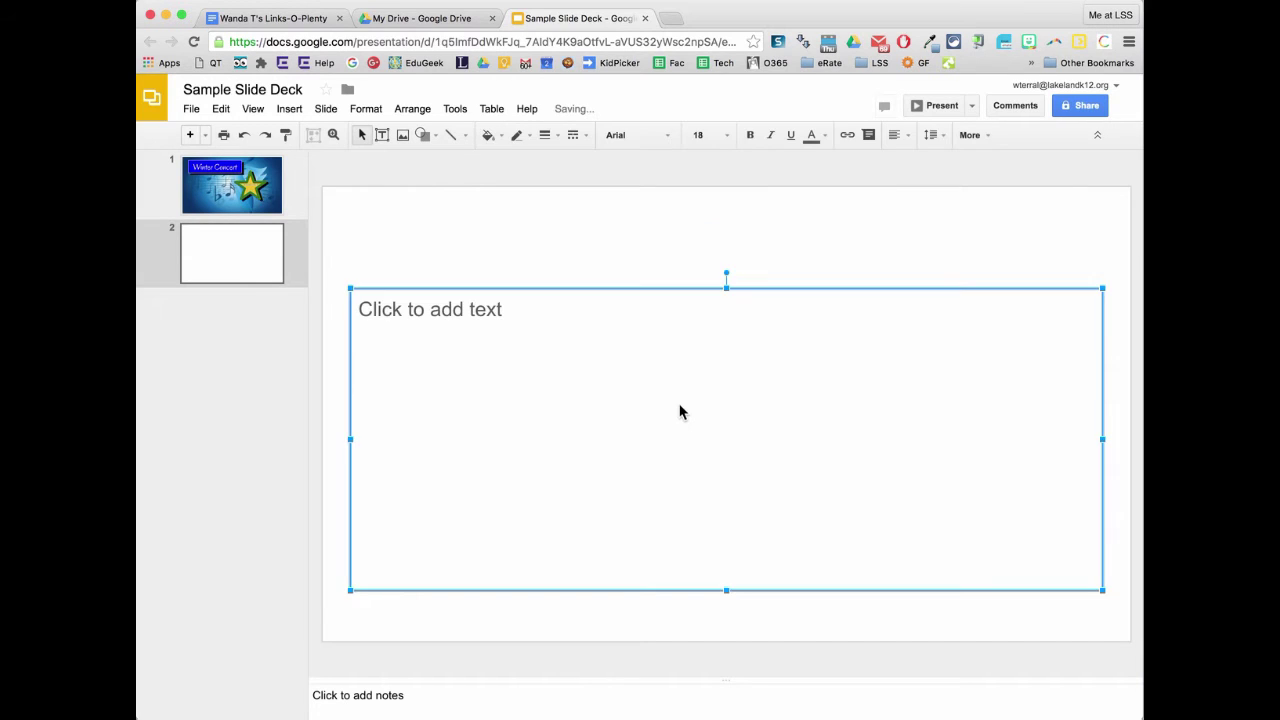
pyautogui.click(534, 243)
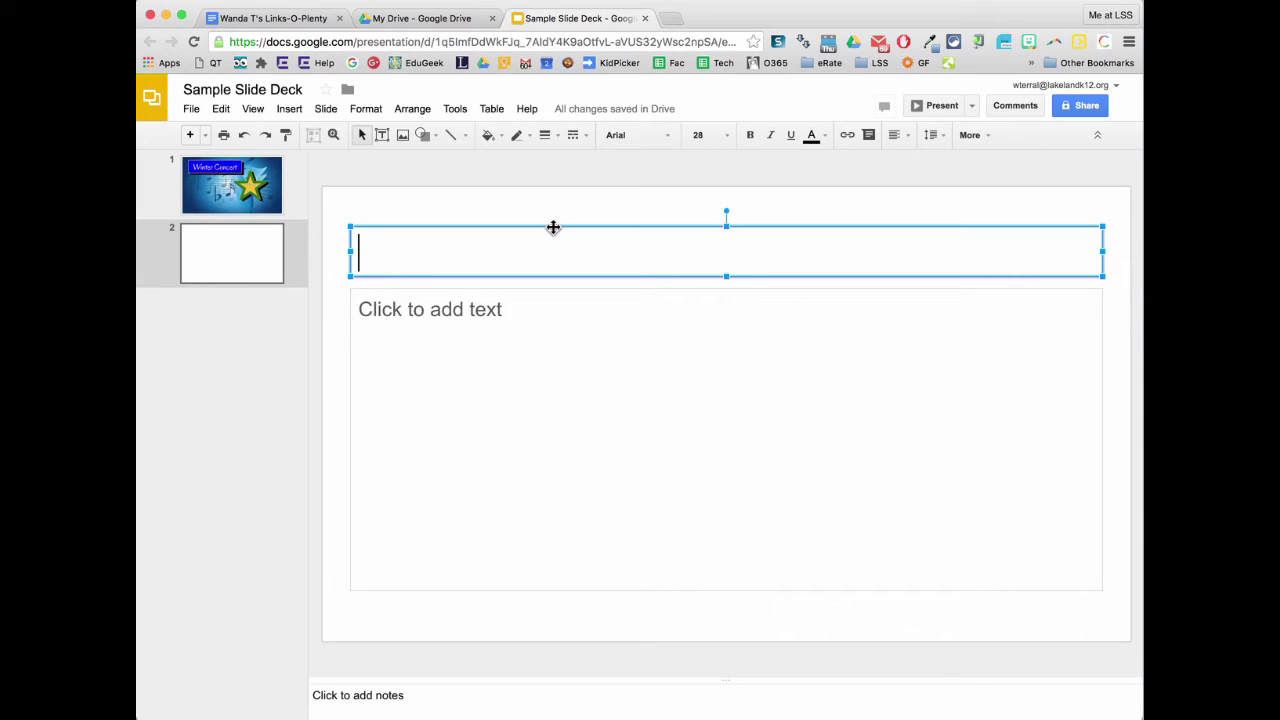
pyautogui.click(553, 227)
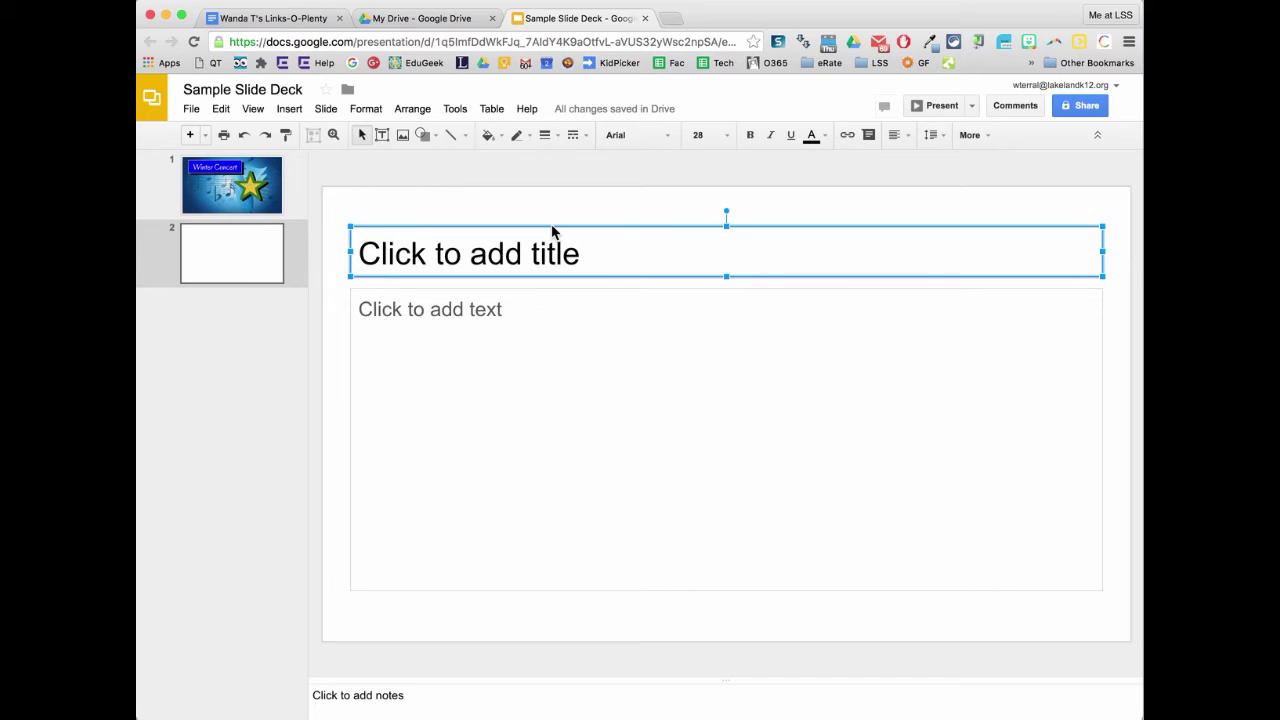
pyautogui.press('BackSpace')
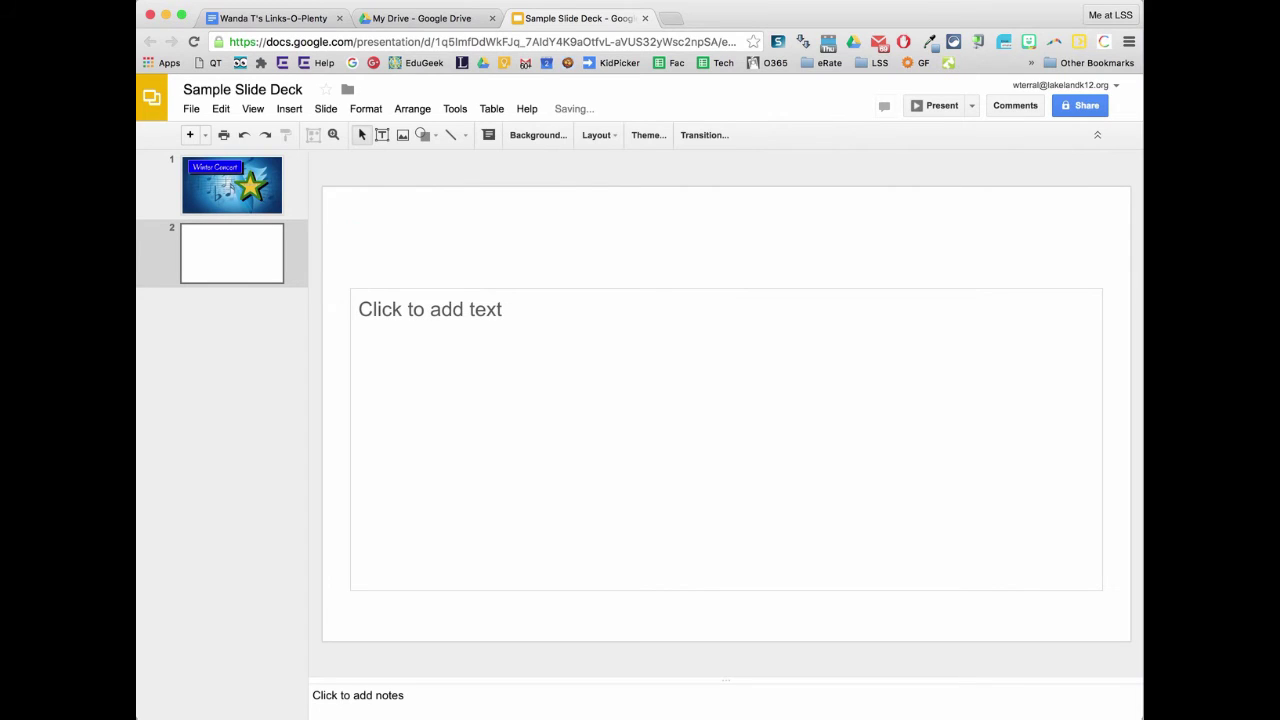
pyautogui.click(557, 288)
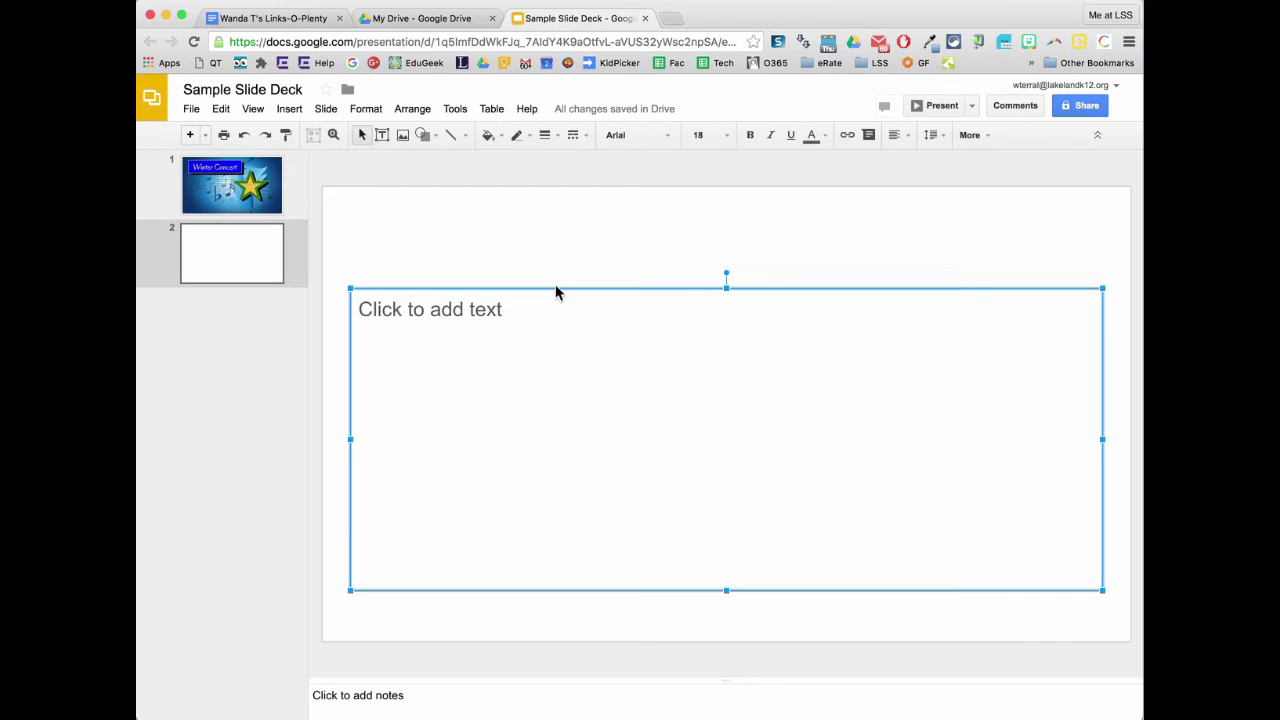
pyautogui.press('BackSpace')
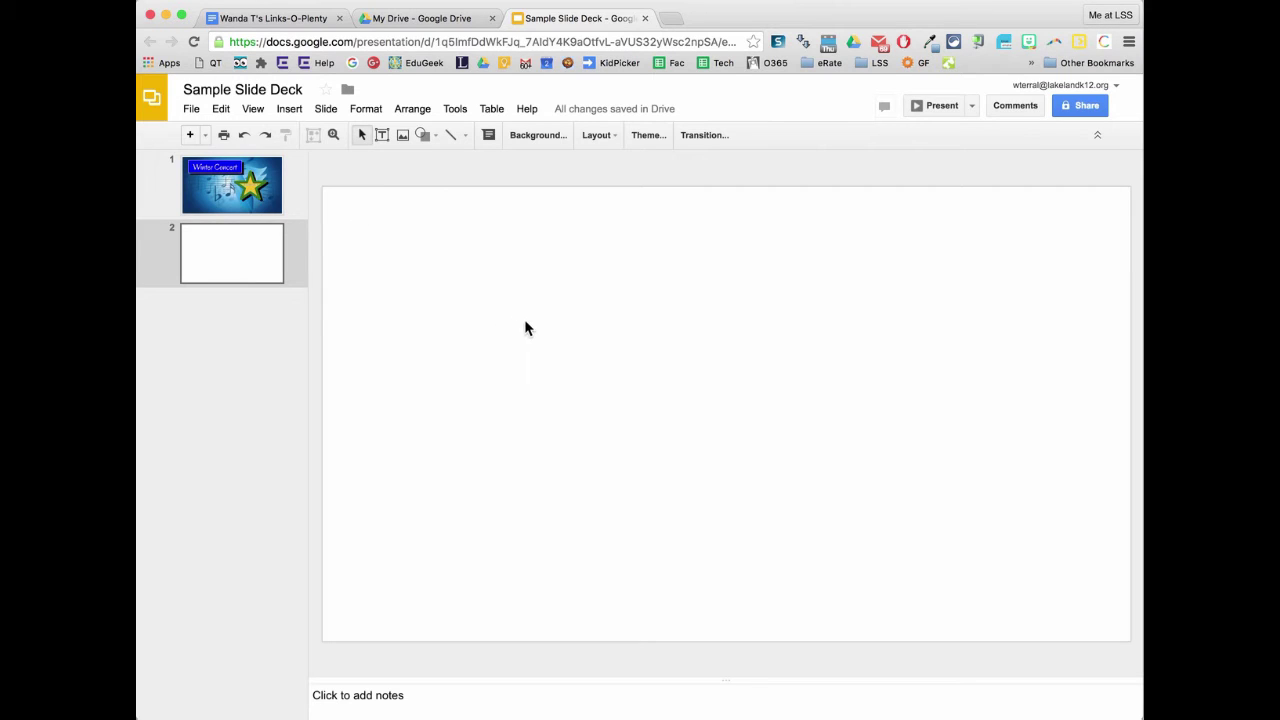
# Review the background options of the blank second slide and select the music picture on the Winter Concert slide for comparison
pyautogui.click(327, 110)
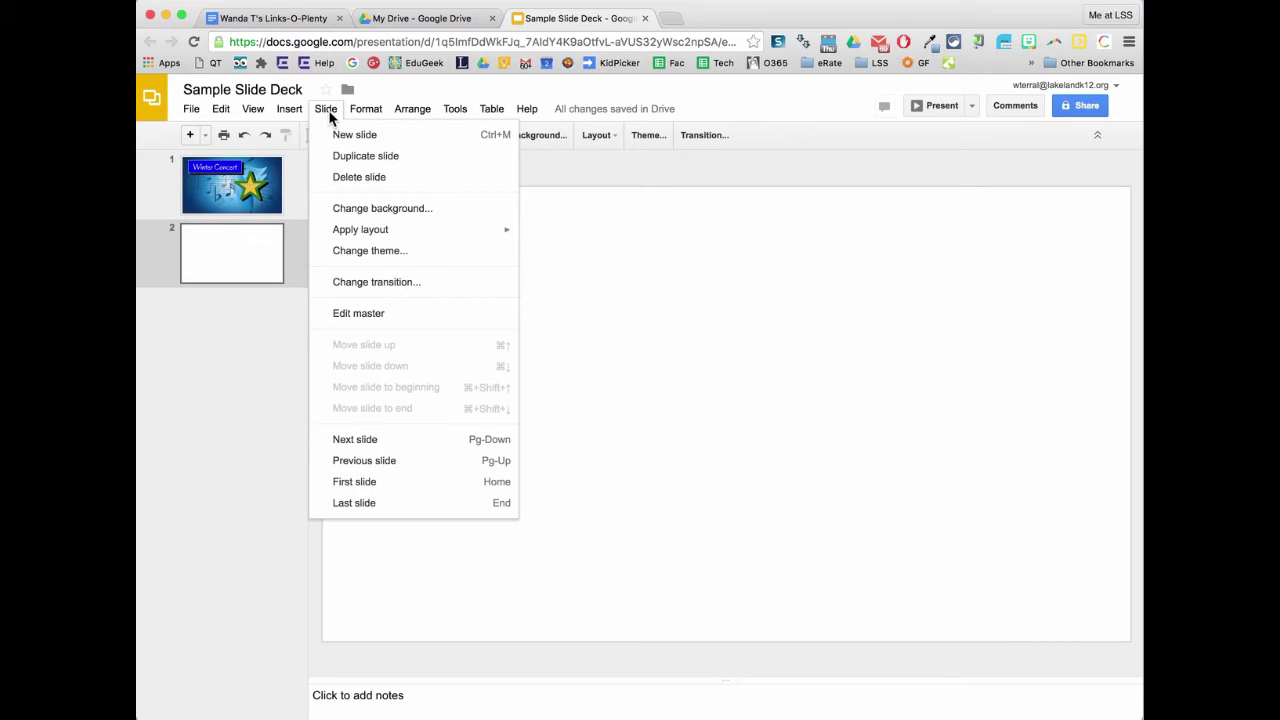
pyautogui.click(395, 211)
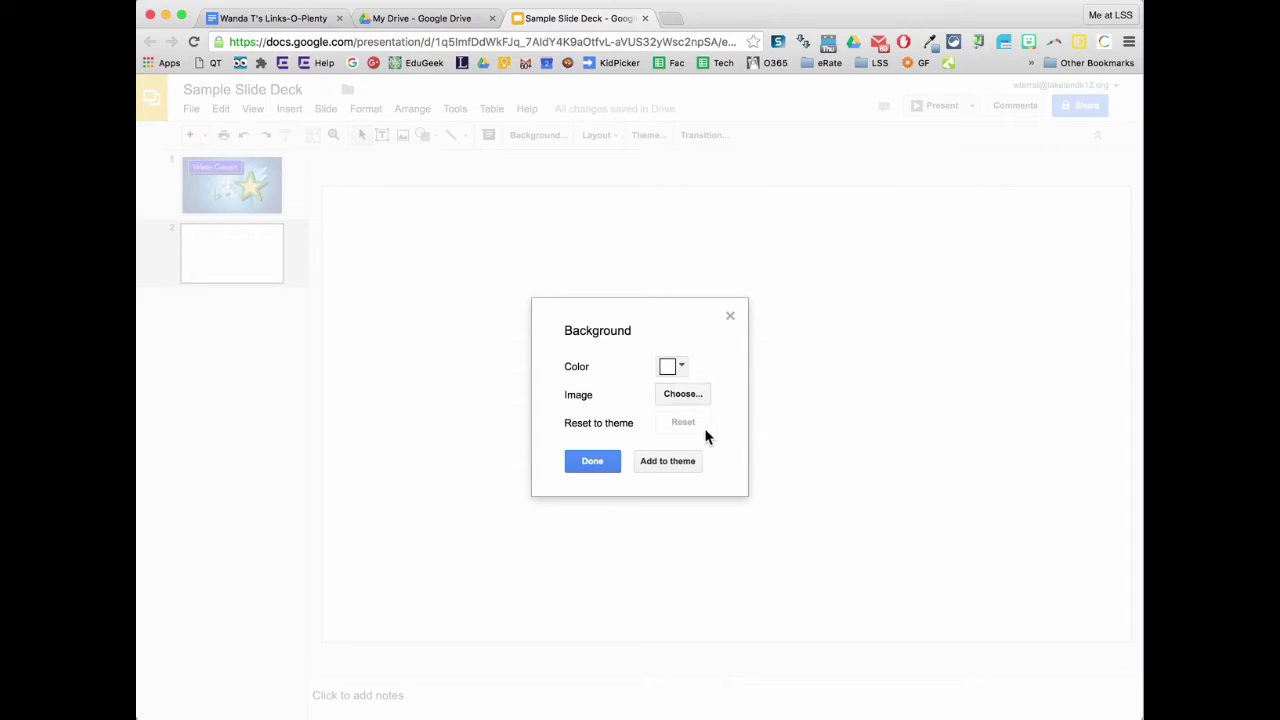
pyautogui.click(592, 463)
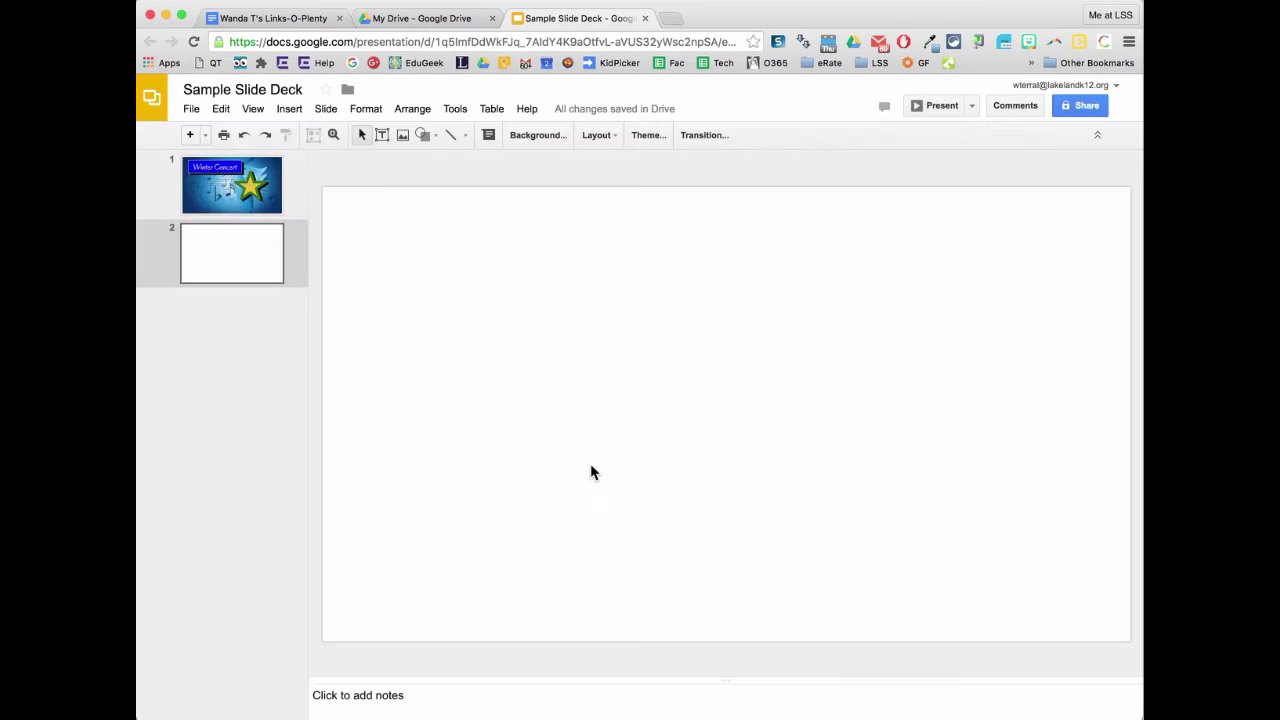
pyautogui.click(233, 183)
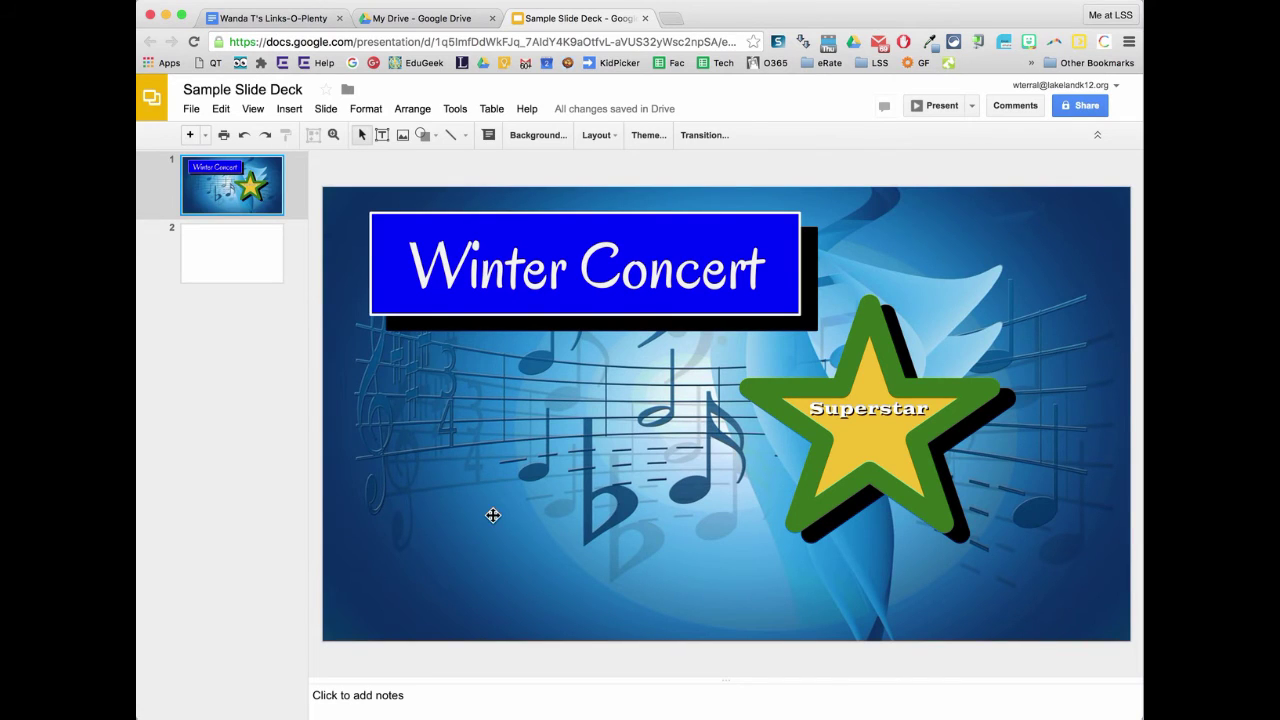
pyautogui.moveTo(493, 515)
pyautogui.mouseDown()
pyautogui.moveTo(531, 566)
pyautogui.moveTo(489, 491)
pyautogui.moveTo(523, 531)
pyautogui.moveTo(493, 513)
pyautogui.mouseUp()
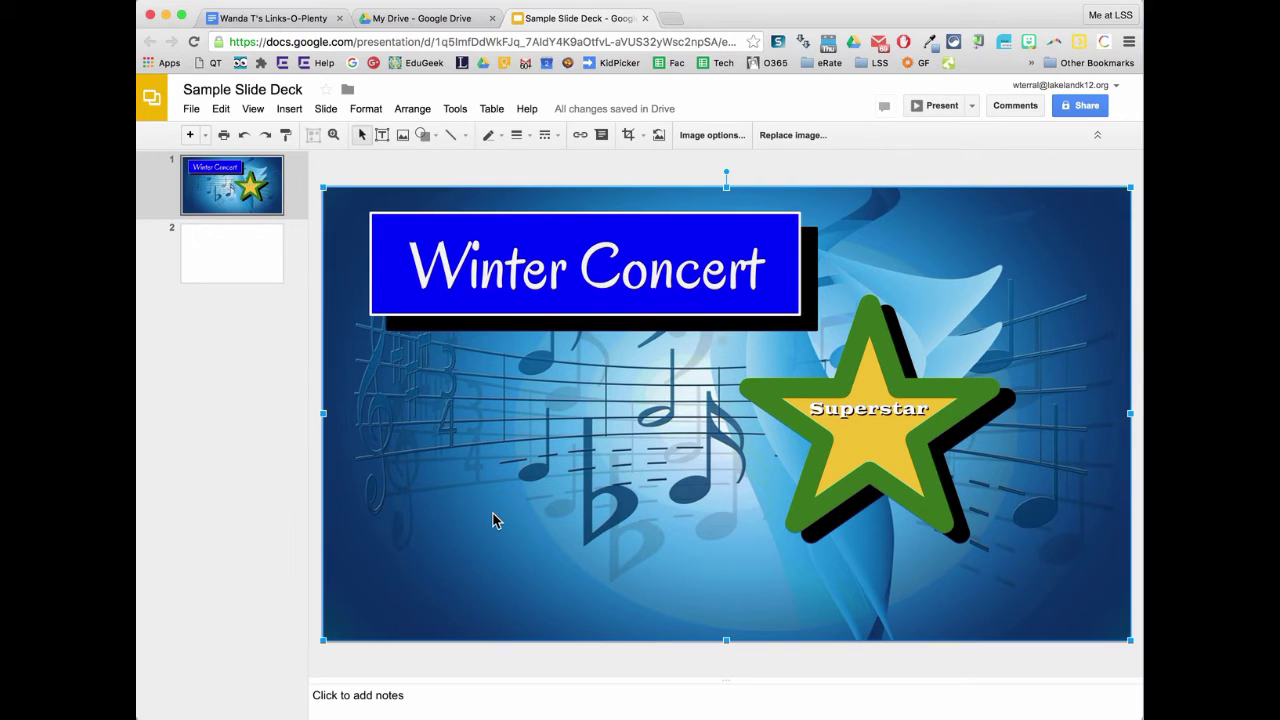
# Start choosing a background image for the blank second slide and search Google images for "treble clef"
pyautogui.click(256, 264)
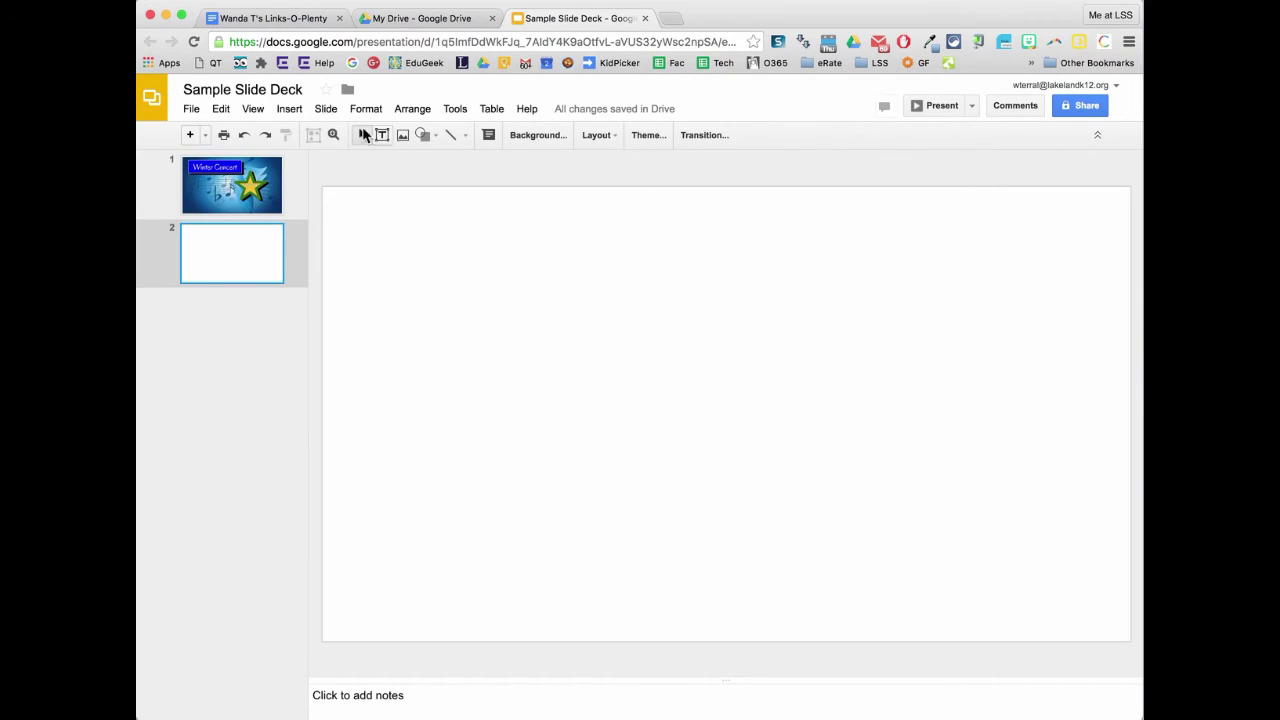
pyautogui.click(324, 109)
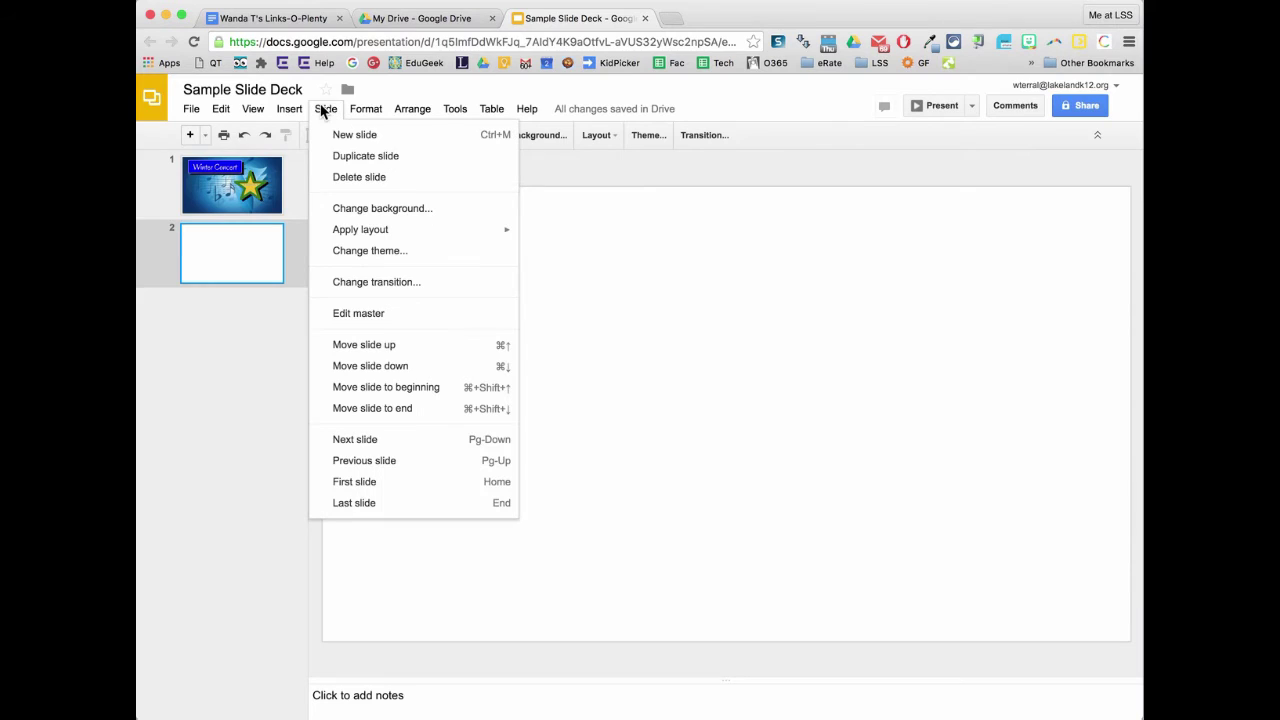
pyautogui.click(350, 210)
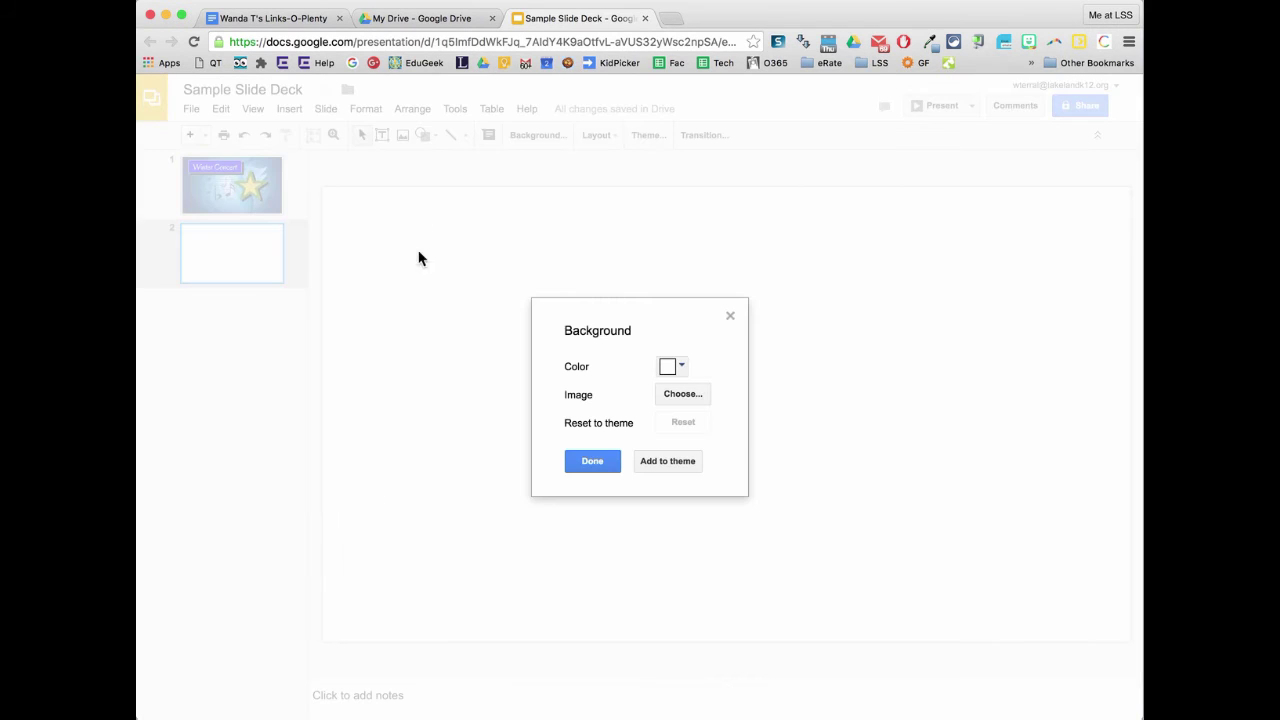
pyautogui.click(682, 394)
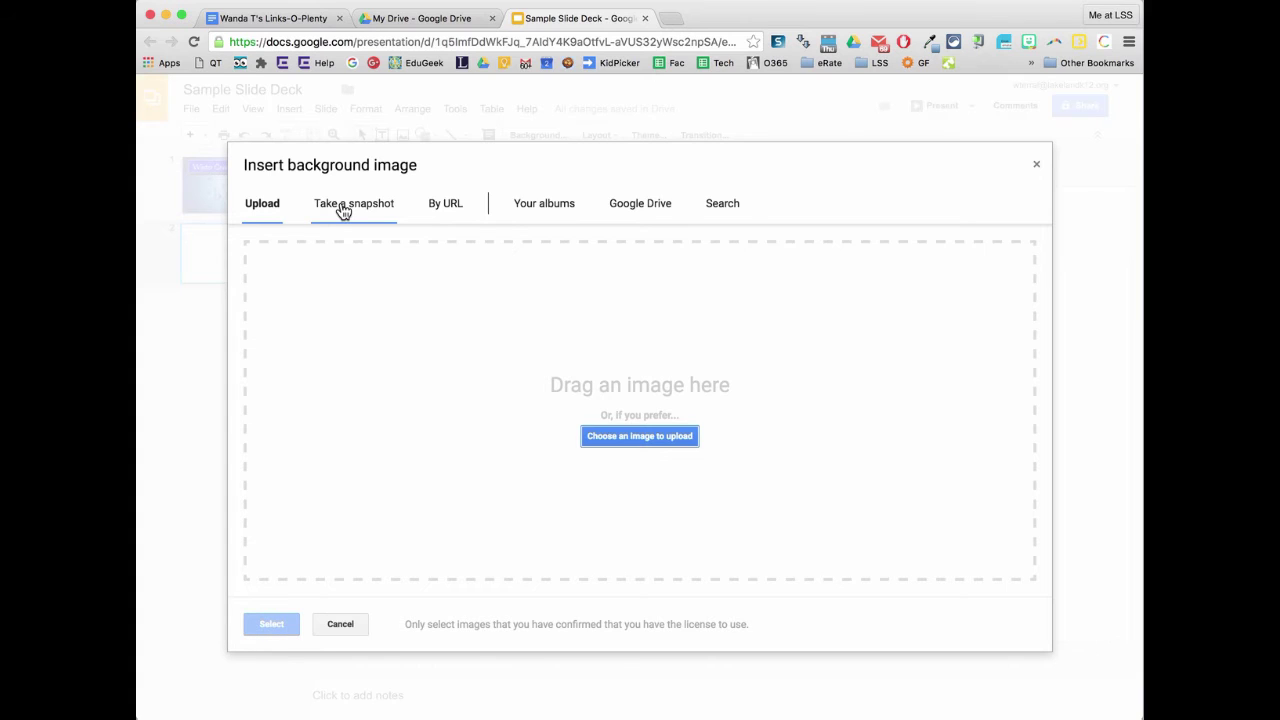
pyautogui.click(728, 207)
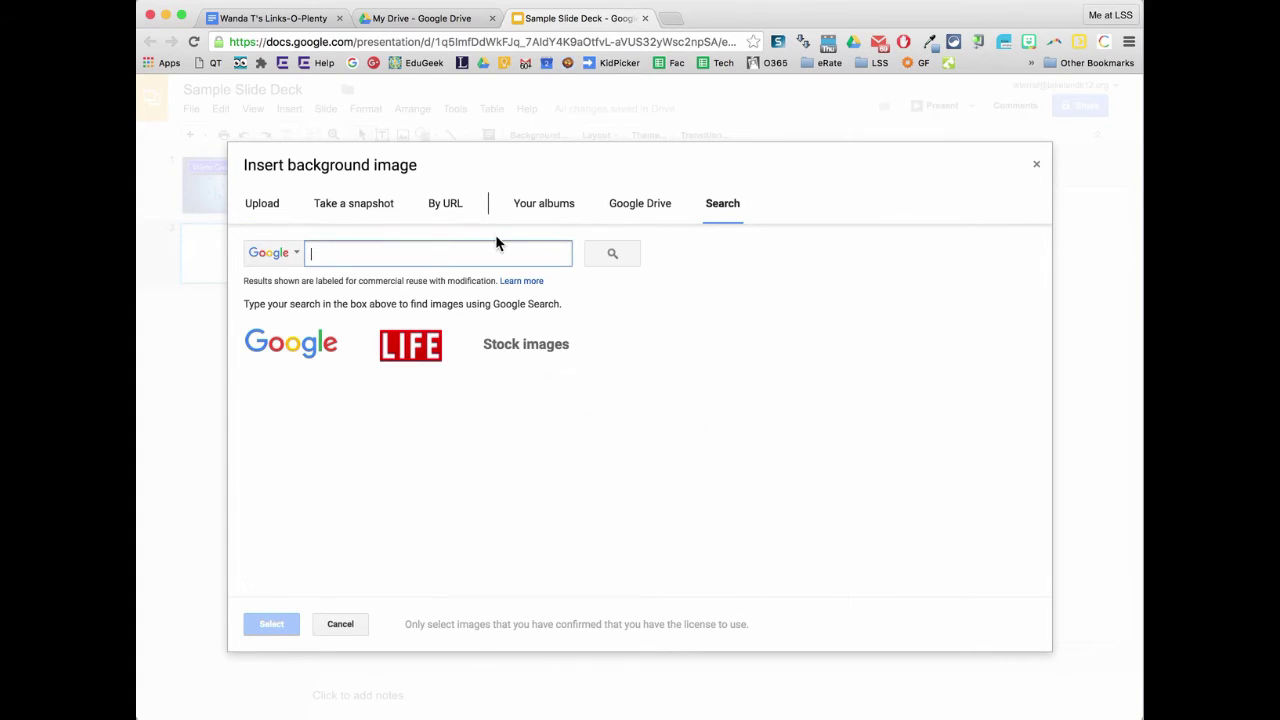
pyautogui.write('treble')
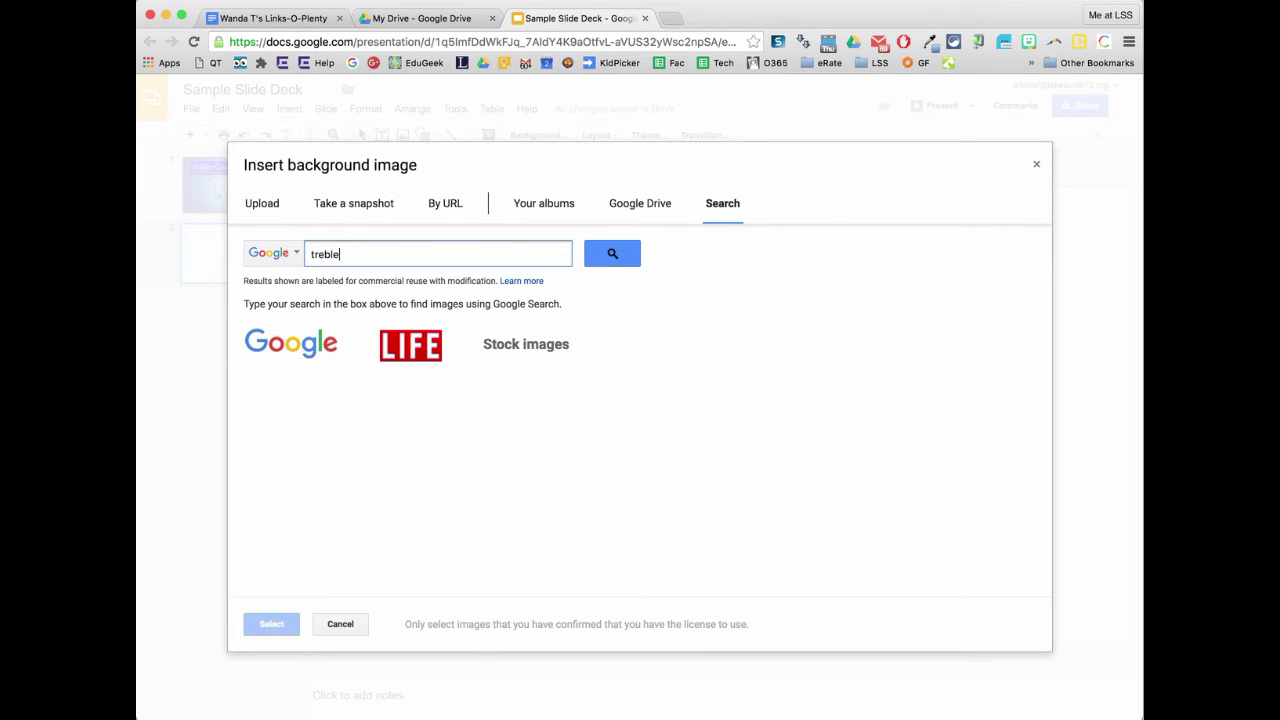
pyautogui.write(' clef')
pyautogui.click(626, 256)
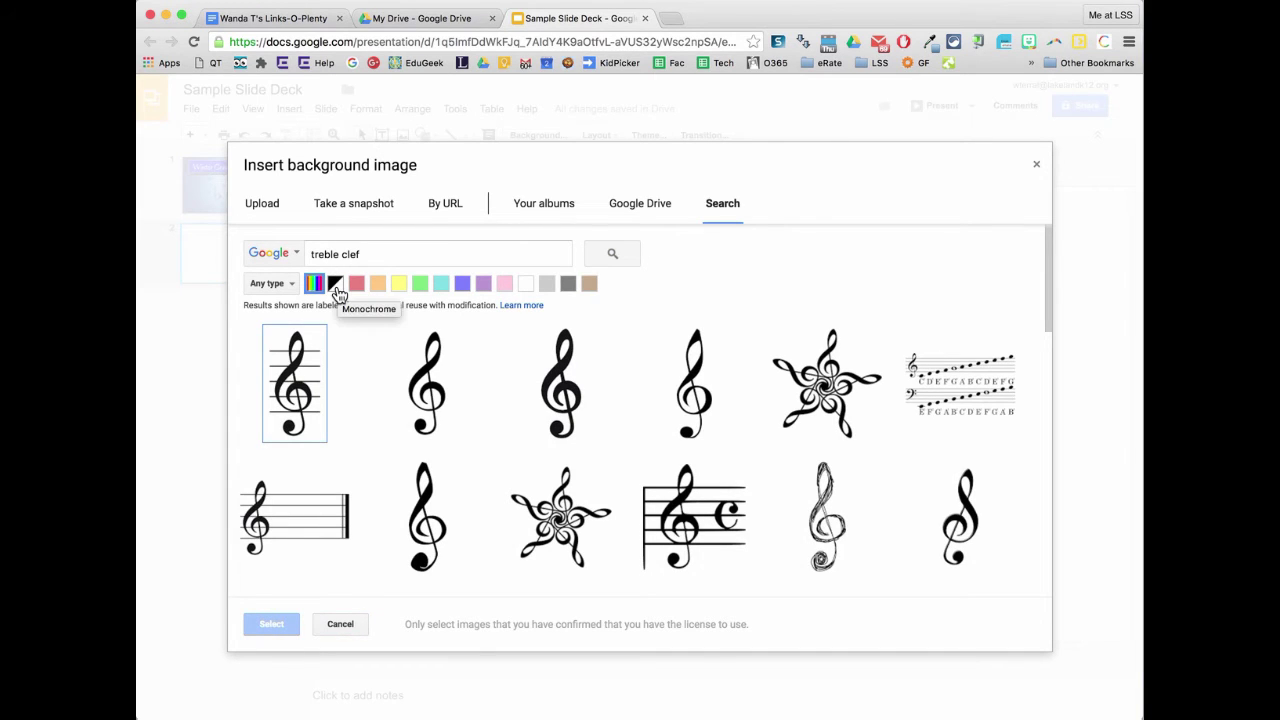
# Filter the image results to blue and apply the blue music notes picture as the second slide's background
pyautogui.click(462, 284)
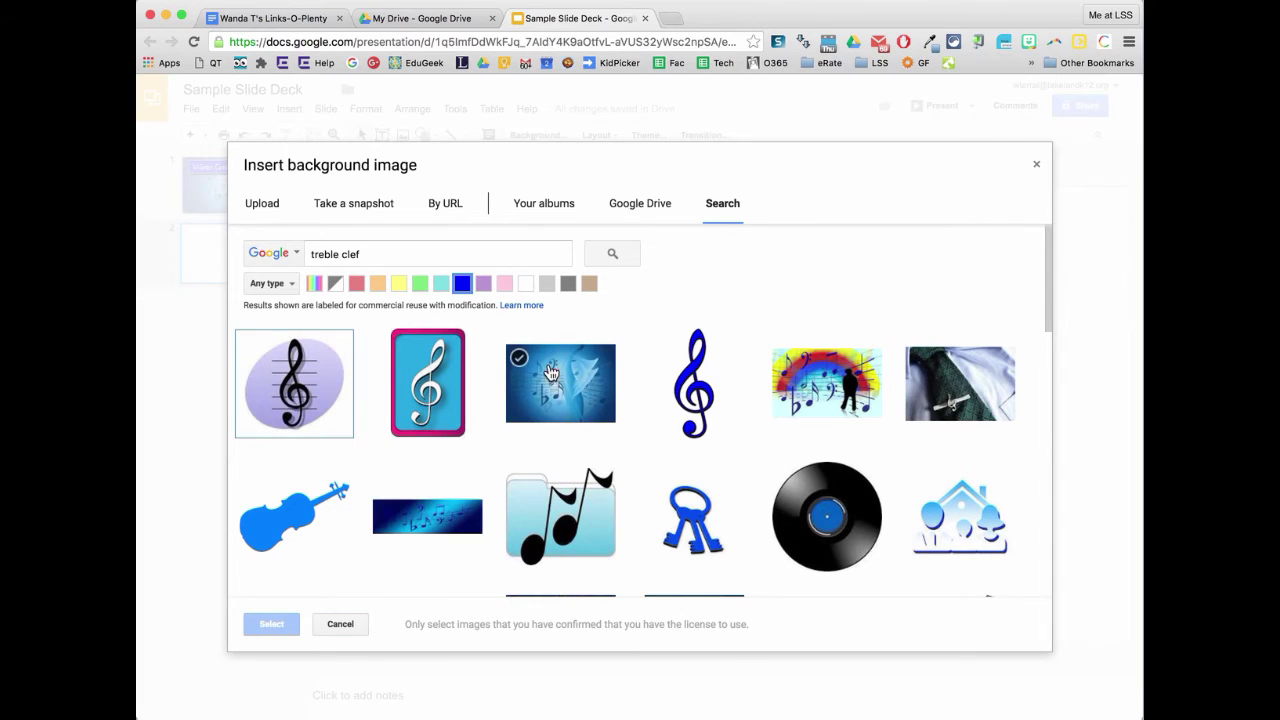
pyautogui.click(577, 389)
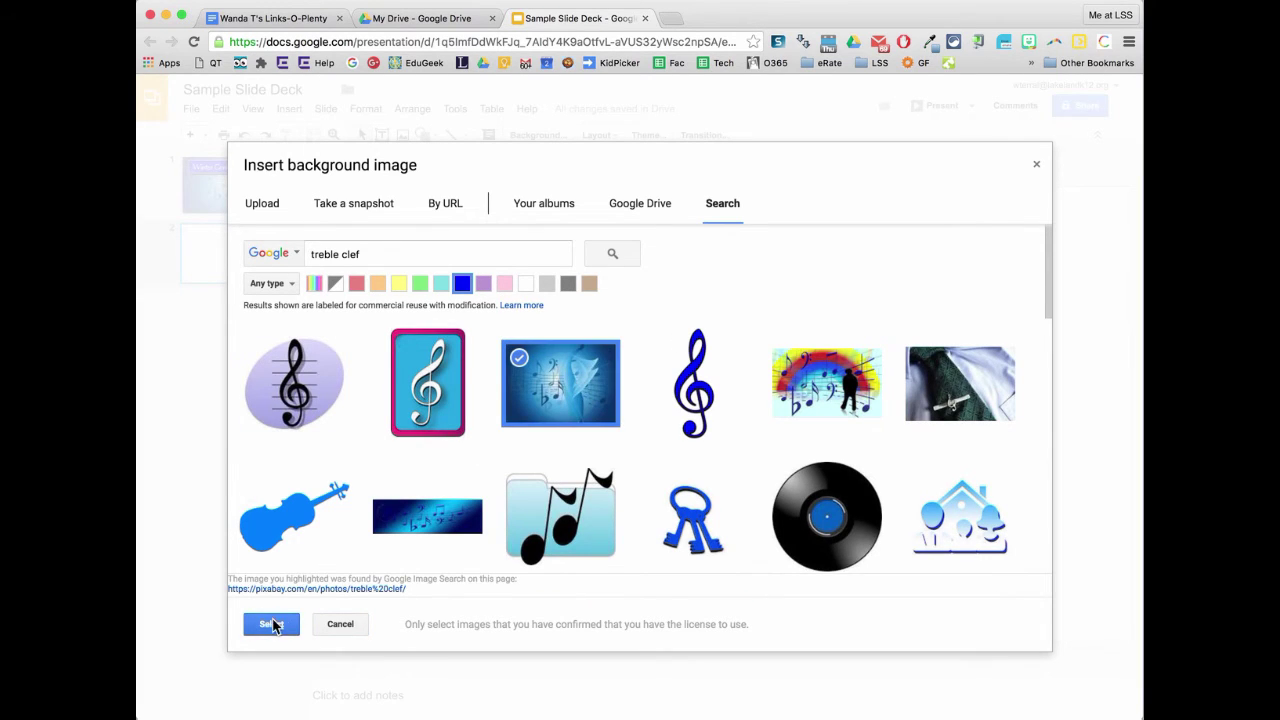
pyautogui.click(271, 624)
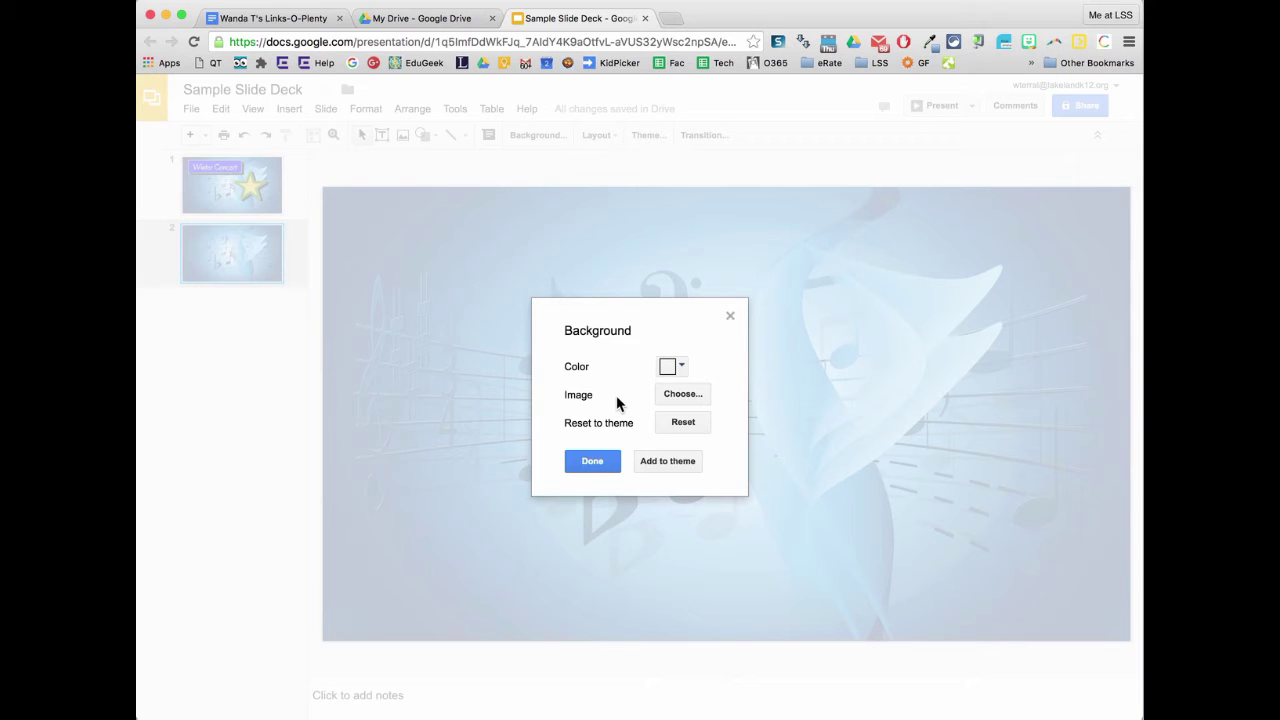
pyautogui.click(593, 462)
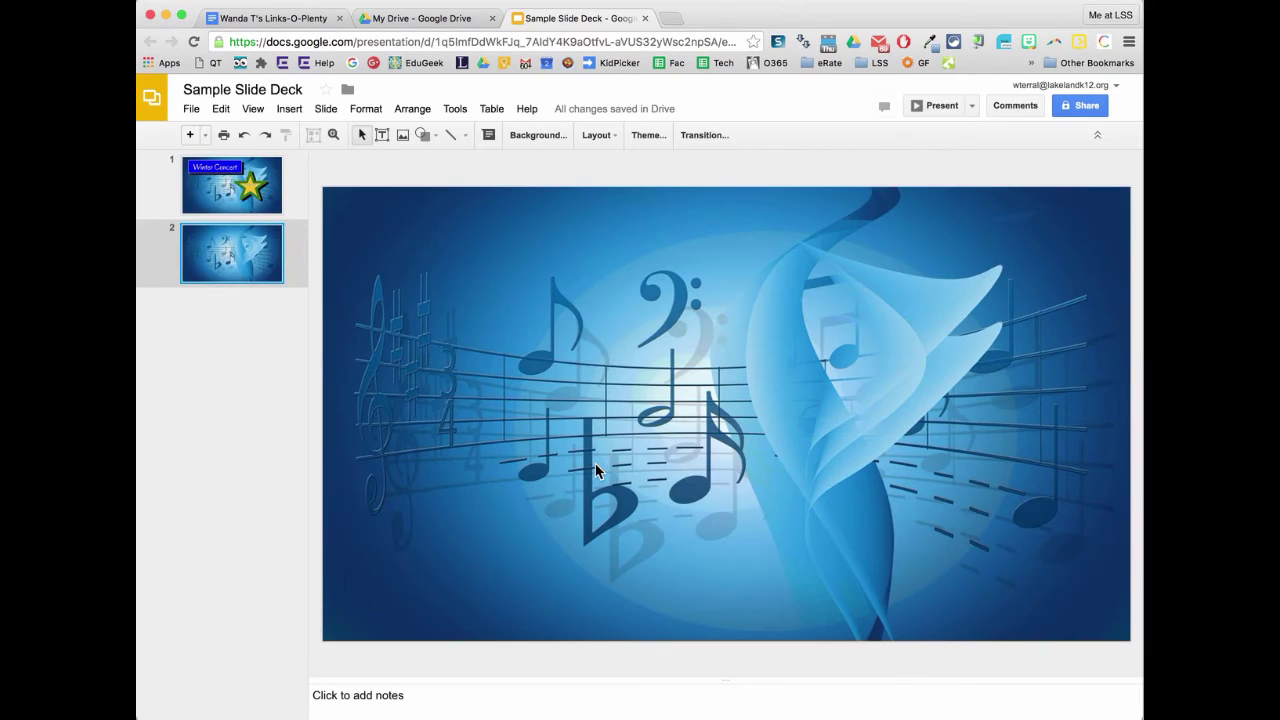
# Compare the second slide's background image with the selectable picture on the Winter Concert slide
pyautogui.click(448, 276)
pyautogui.click(213, 189)
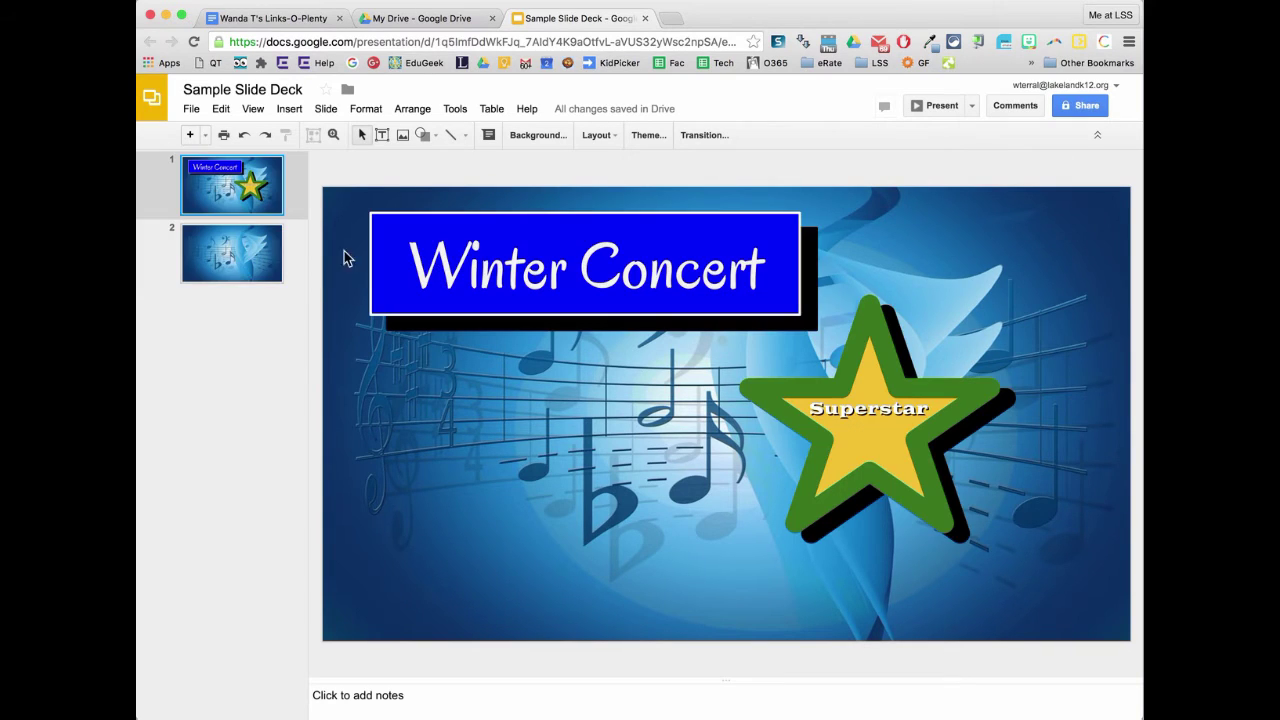
pyautogui.click(496, 446)
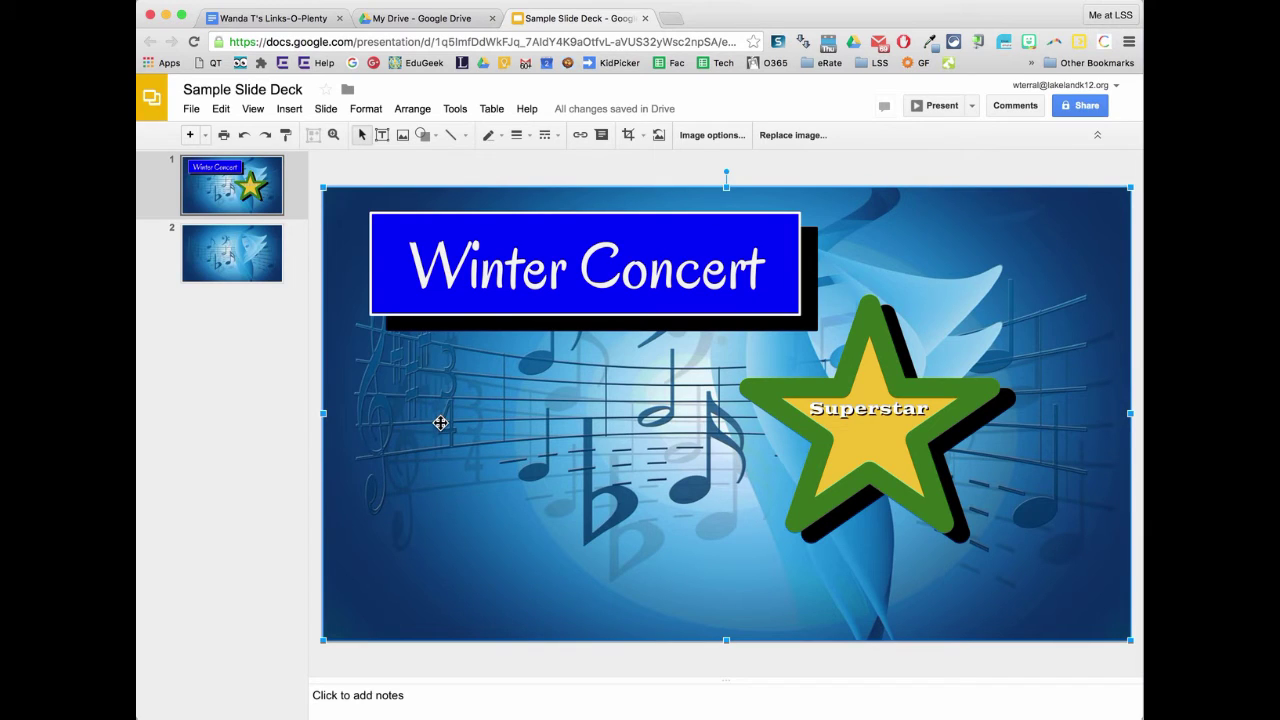
pyautogui.click(195, 268)
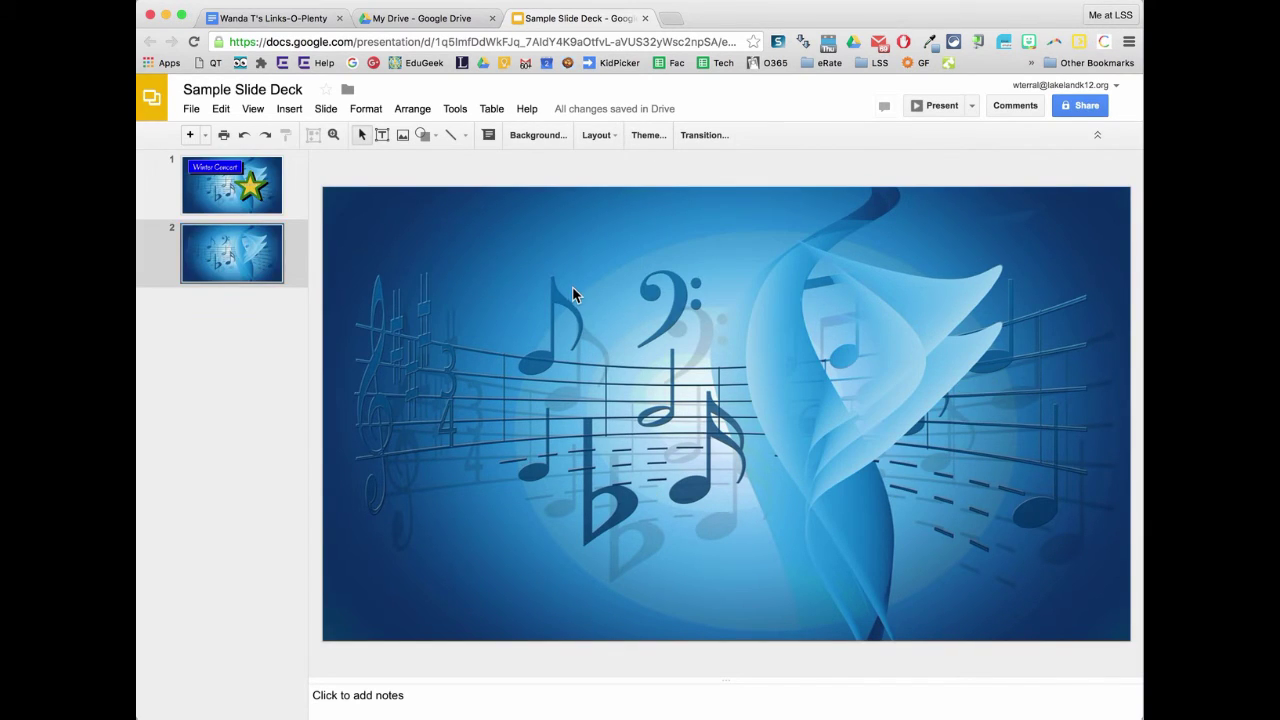
pyautogui.click(204, 177)
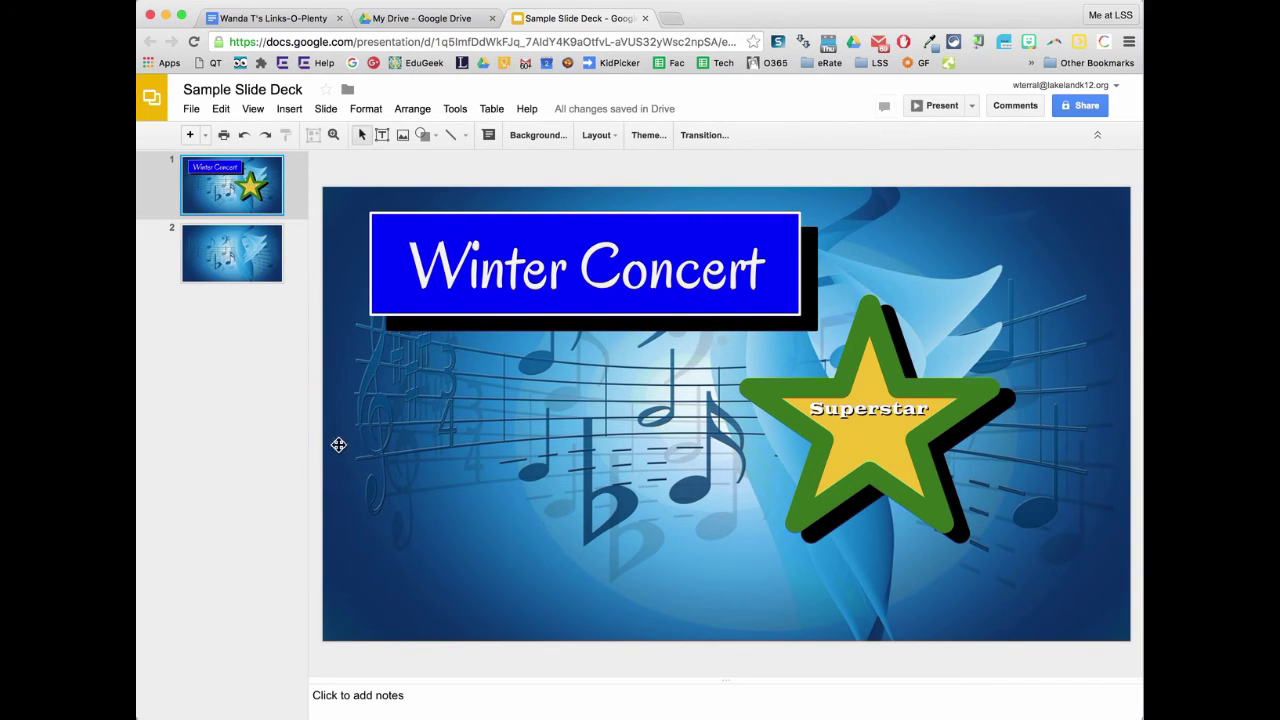
pyautogui.click(235, 265)
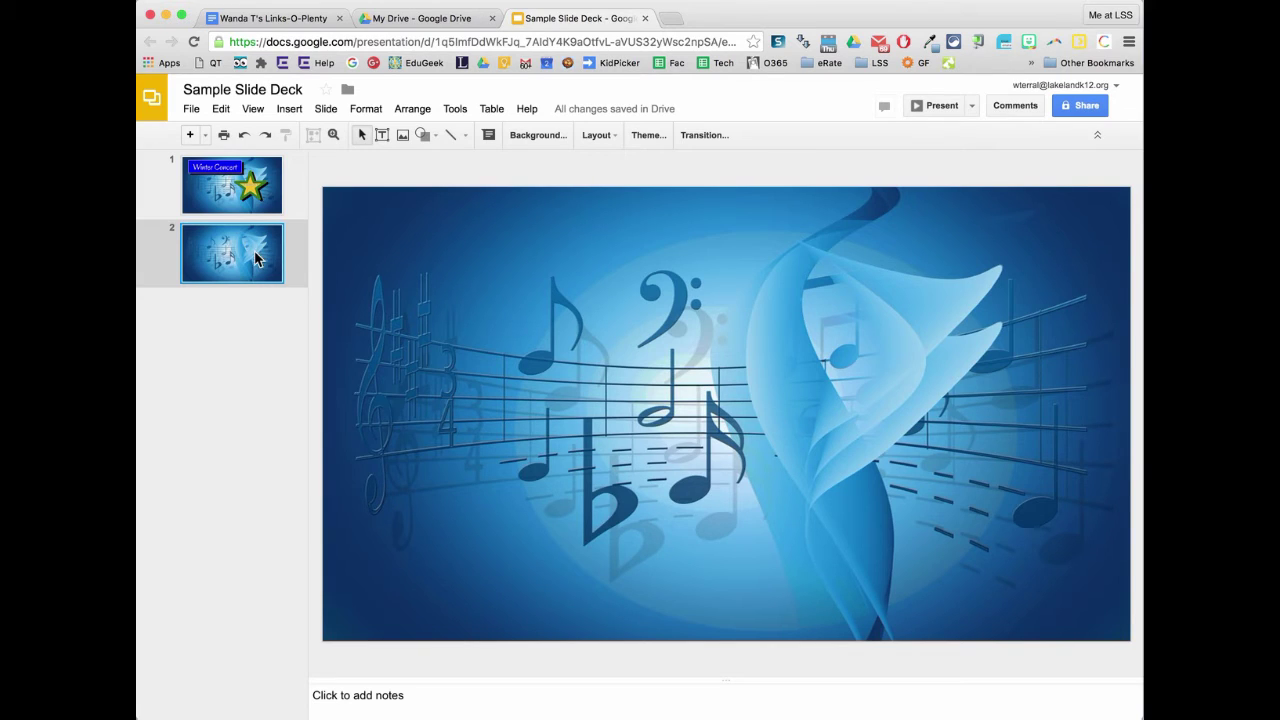
# Add a new slide with title and text placeholders after the second slide, and return to the second slide
pyautogui.click(190, 135)
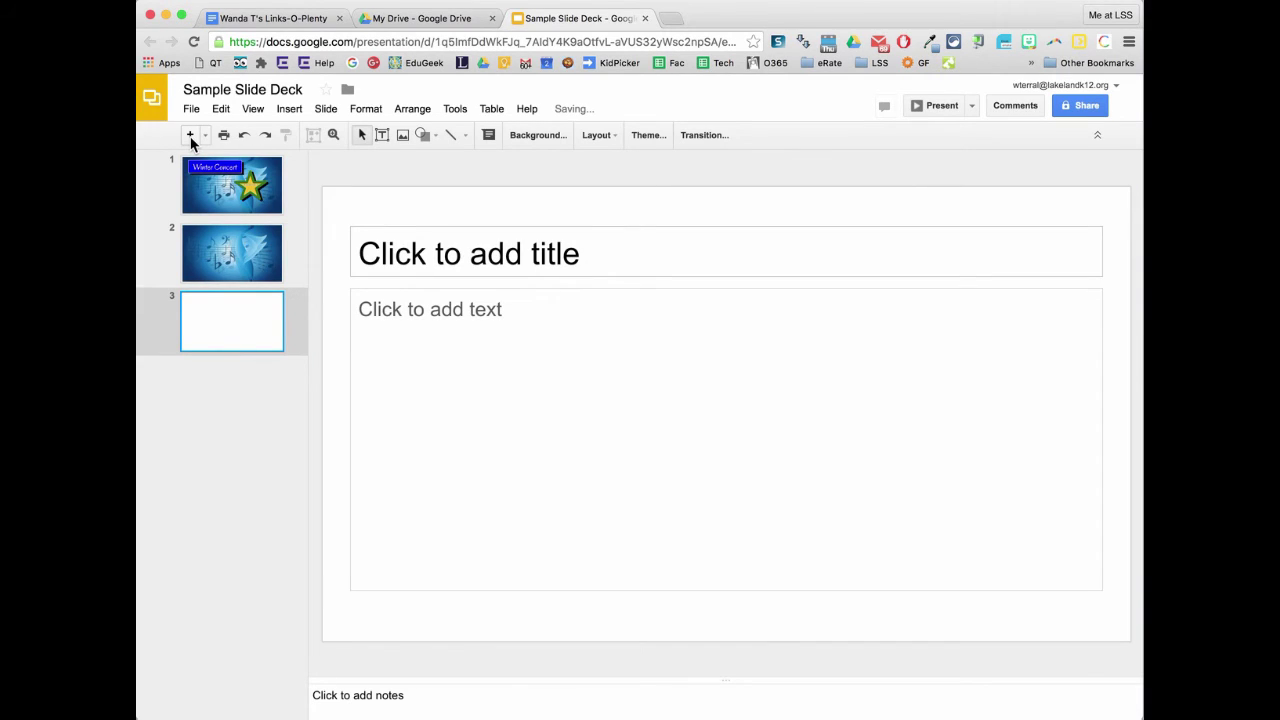
pyautogui.click(214, 265)
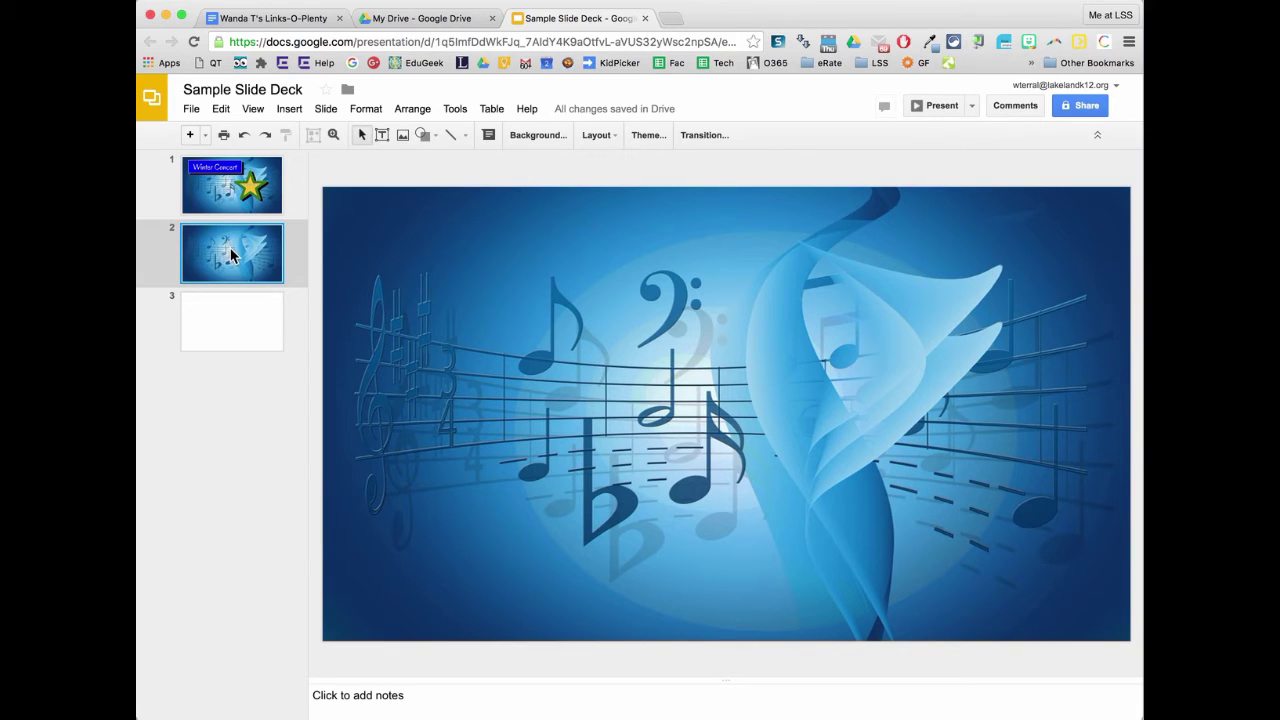
# Duplicate the Winter Concert slide and view the original and its copy
pyautogui.click(253, 188)
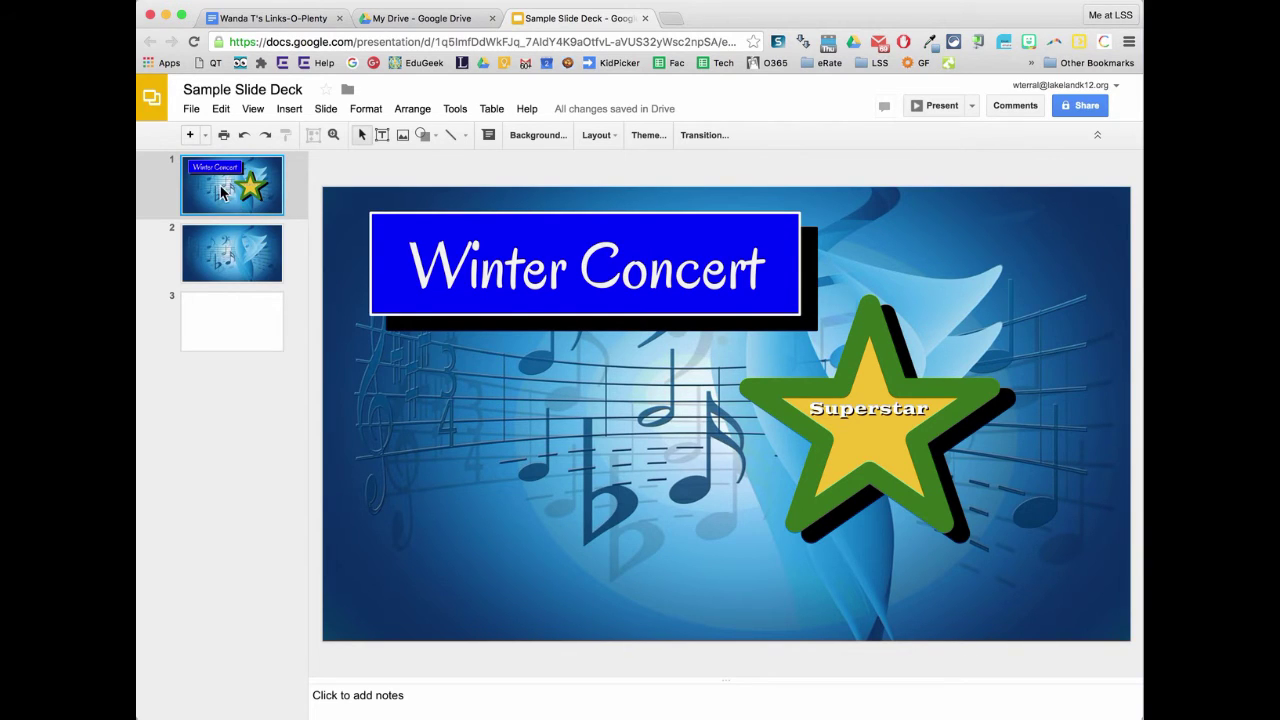
pyautogui.click(220, 110)
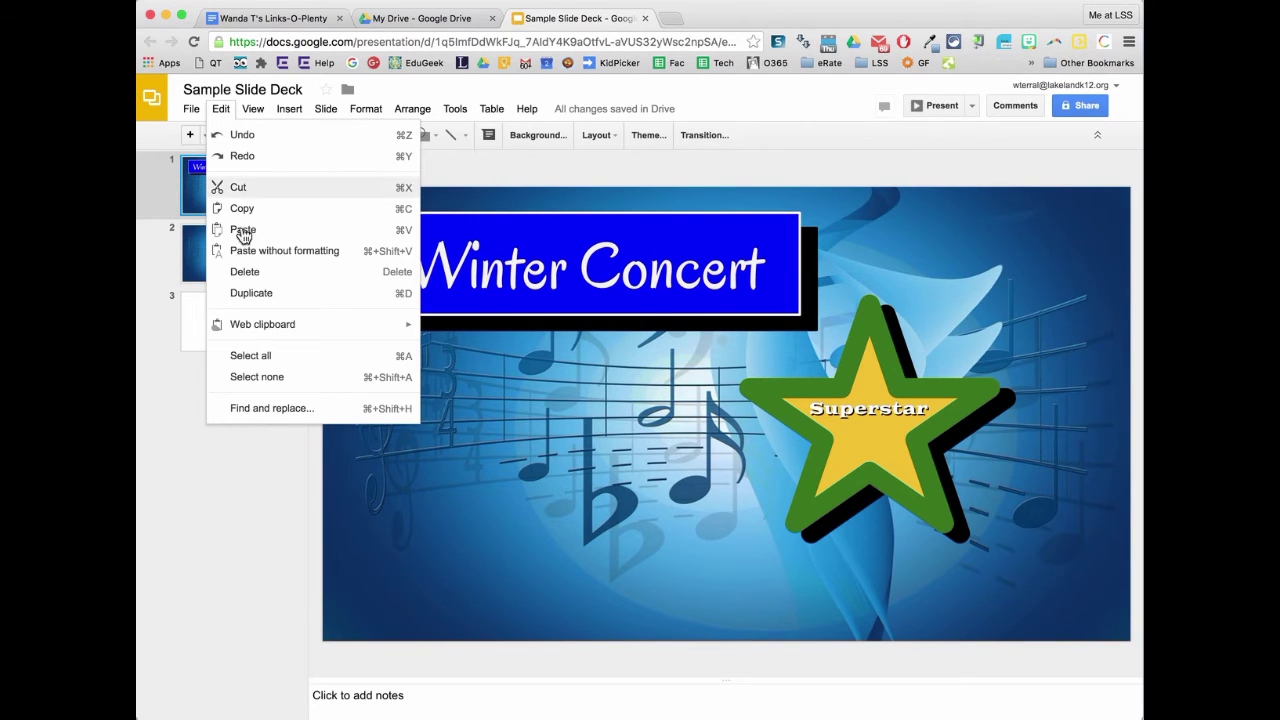
pyautogui.click(251, 293)
pyautogui.click(244, 196)
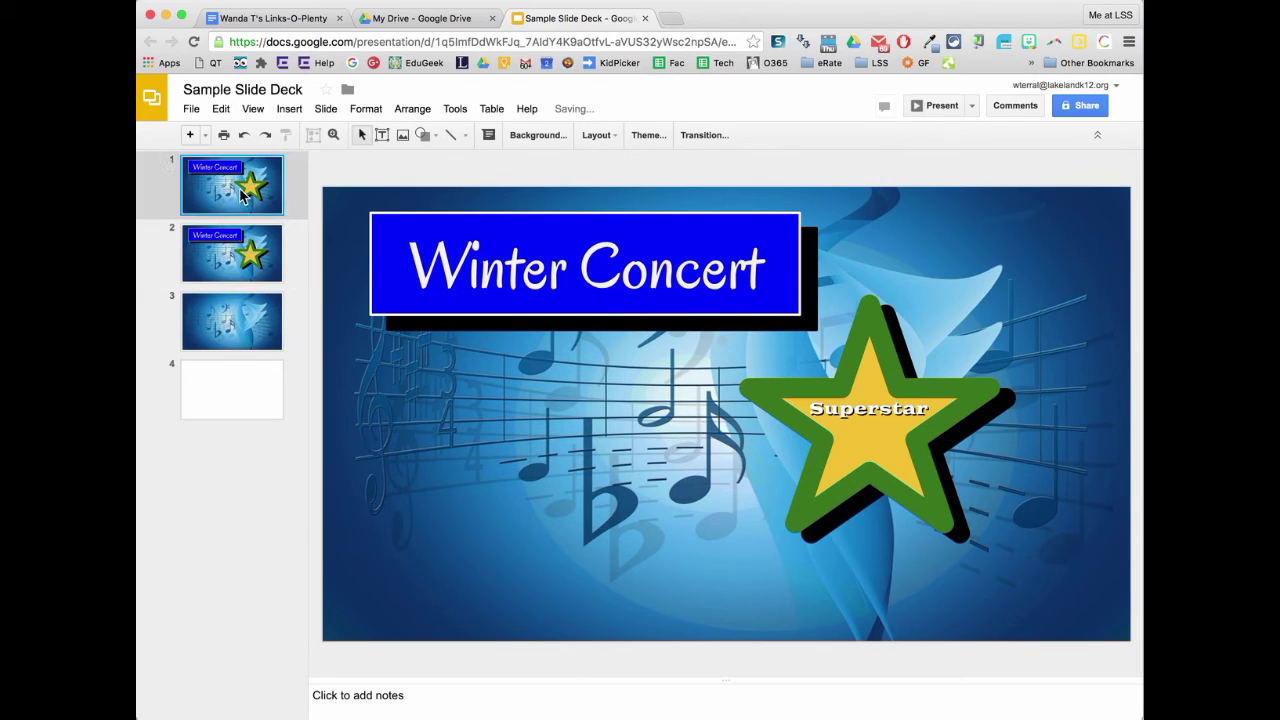
pyautogui.click(230, 263)
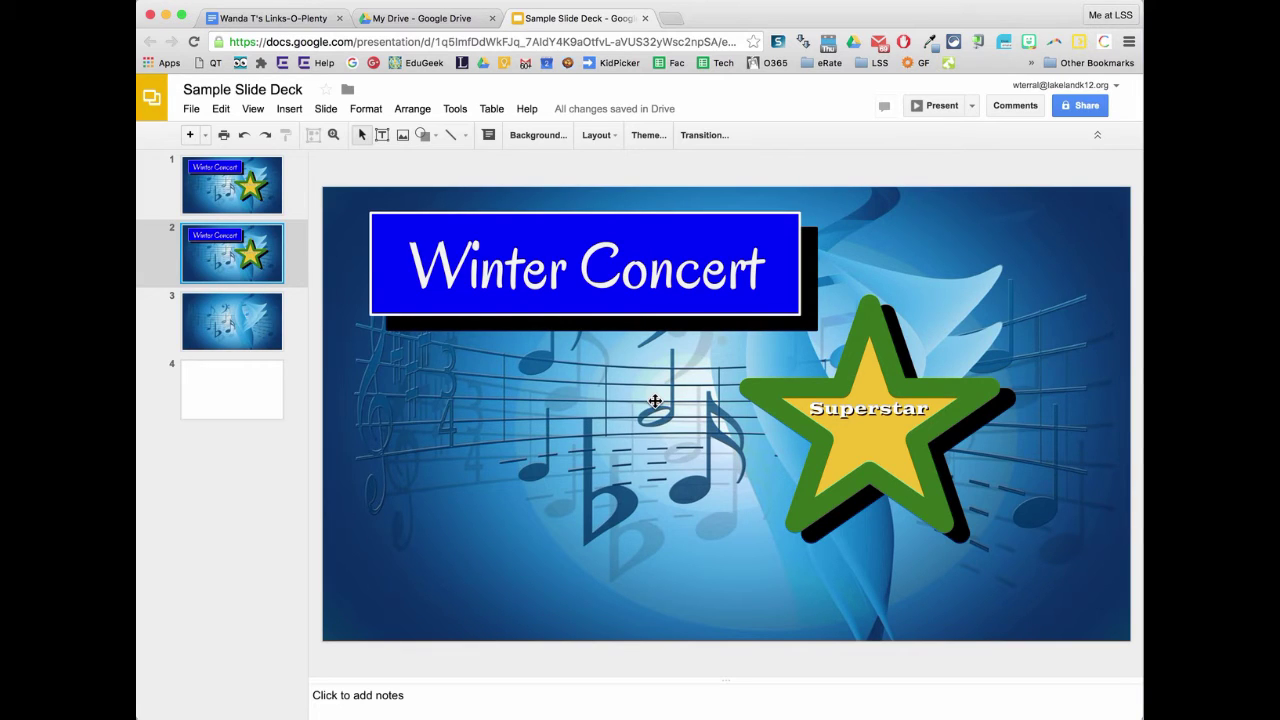
# Add a text box below the music notes on the first slide reading "December 1, 2016" and "3:00 pm" on two lines
pyautogui.press('Up')
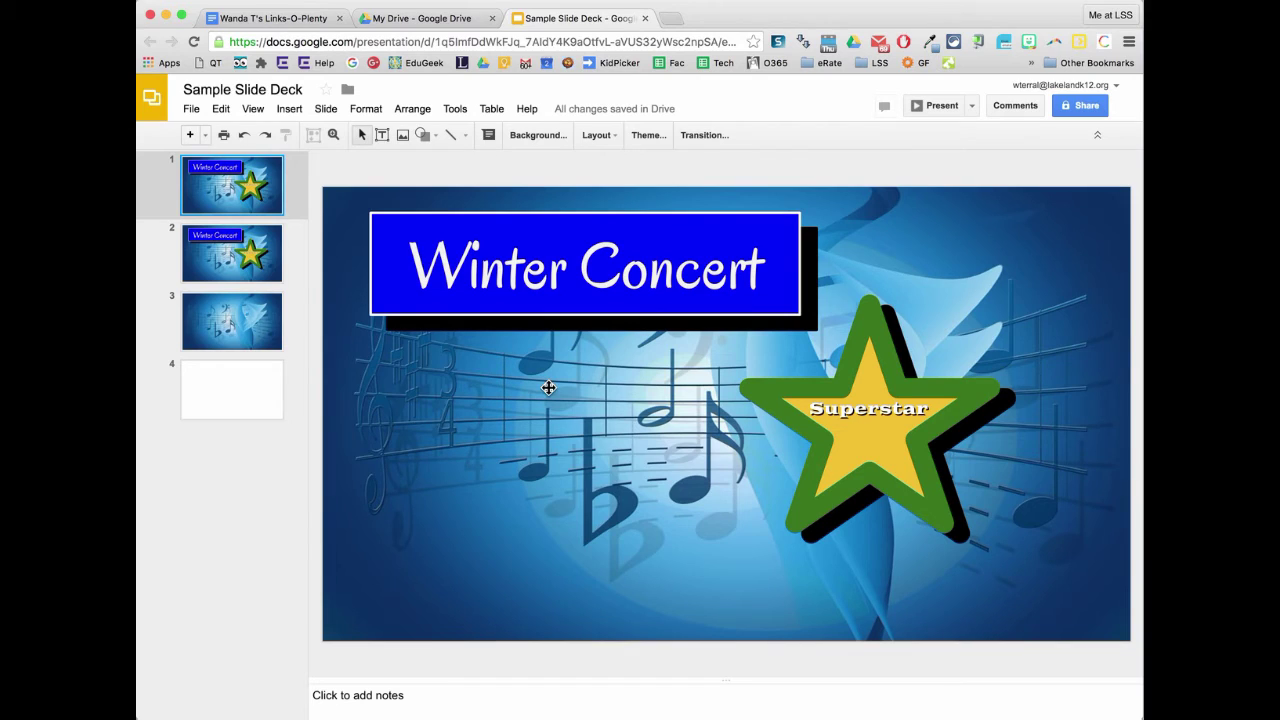
pyautogui.click(380, 139)
pyautogui.moveTo(355, 551); pyautogui.dragTo(688, 614)
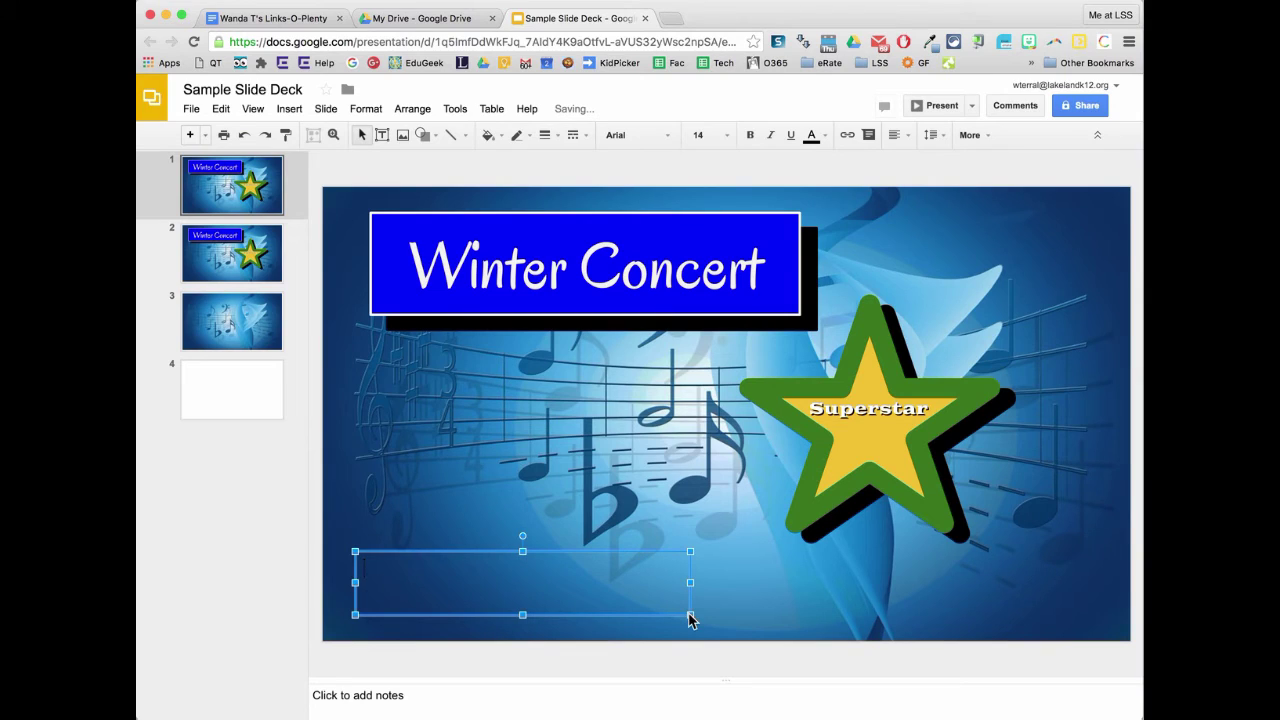
pyautogui.write('December 1, 2016')
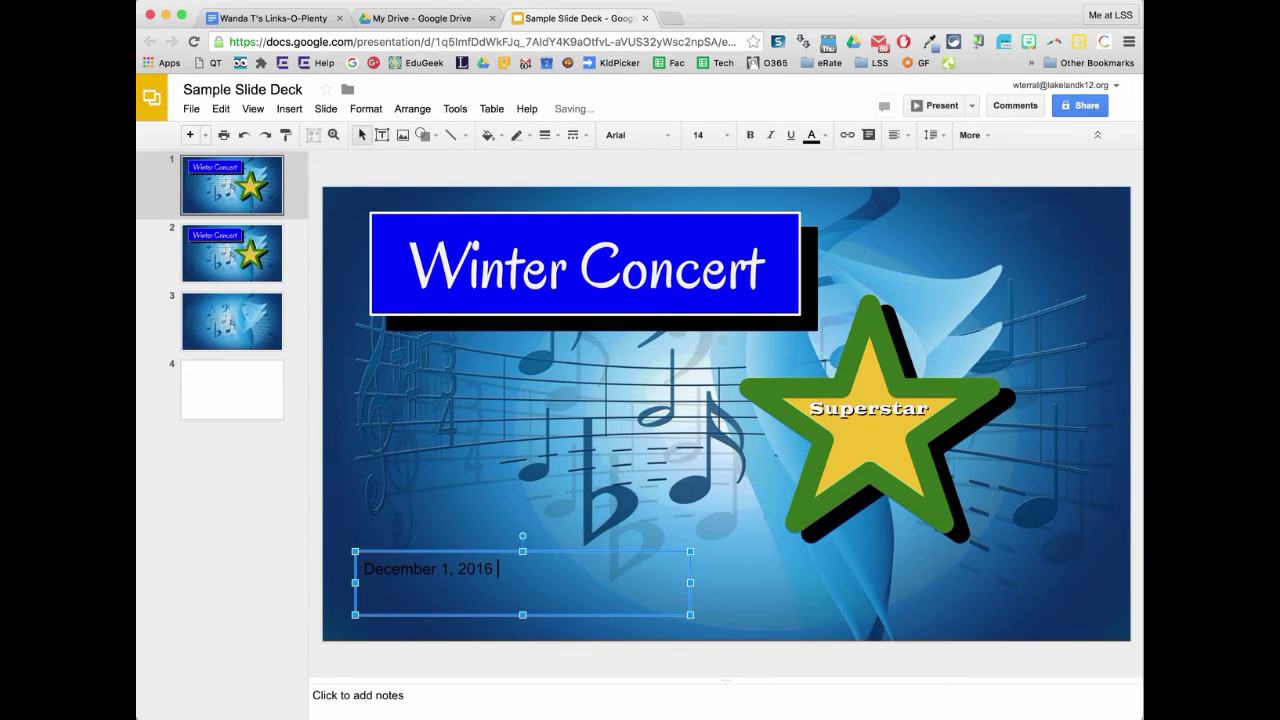
pyautogui.press('Return')
pyautogui.write('3:00 pm')
# Format the date and time text as bold, size 24 and white, and deselect the text box
pyautogui.moveTo(418, 586); pyautogui.dragTo(349, 569)
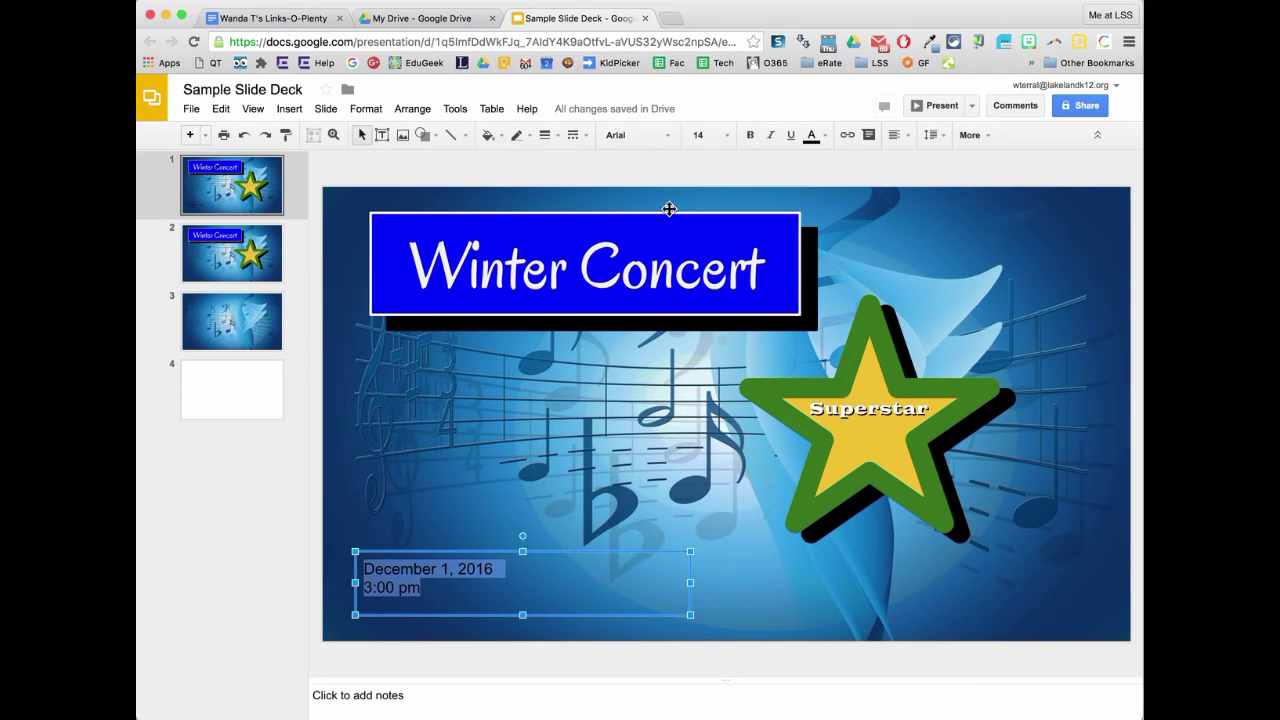
pyautogui.click(748, 138)
pyautogui.click(726, 135)
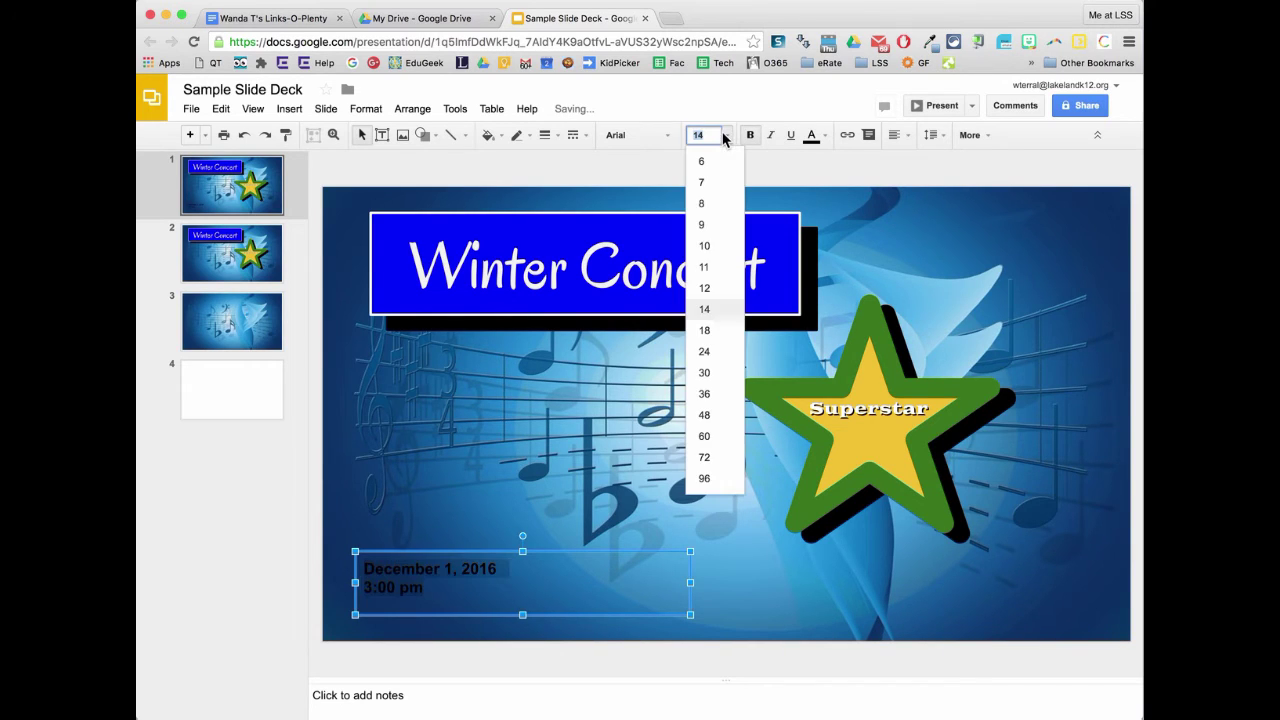
pyautogui.click(715, 352)
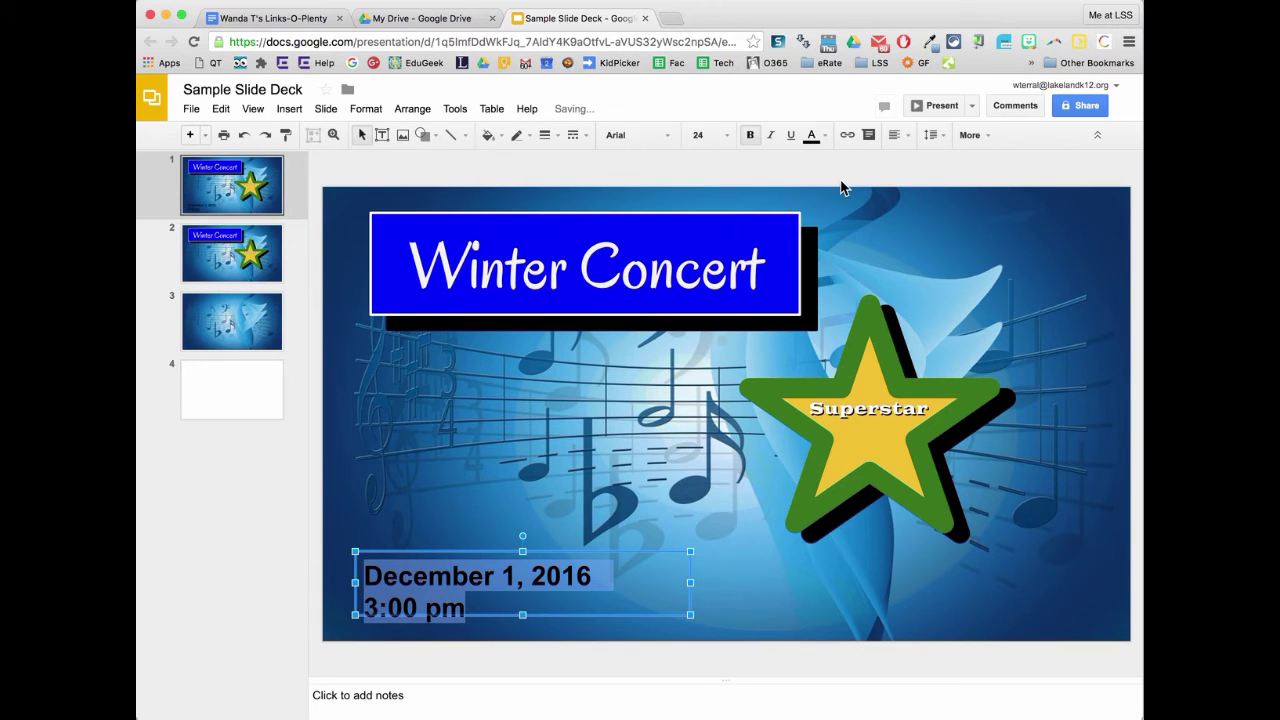
pyautogui.click(822, 137)
pyautogui.click(946, 196)
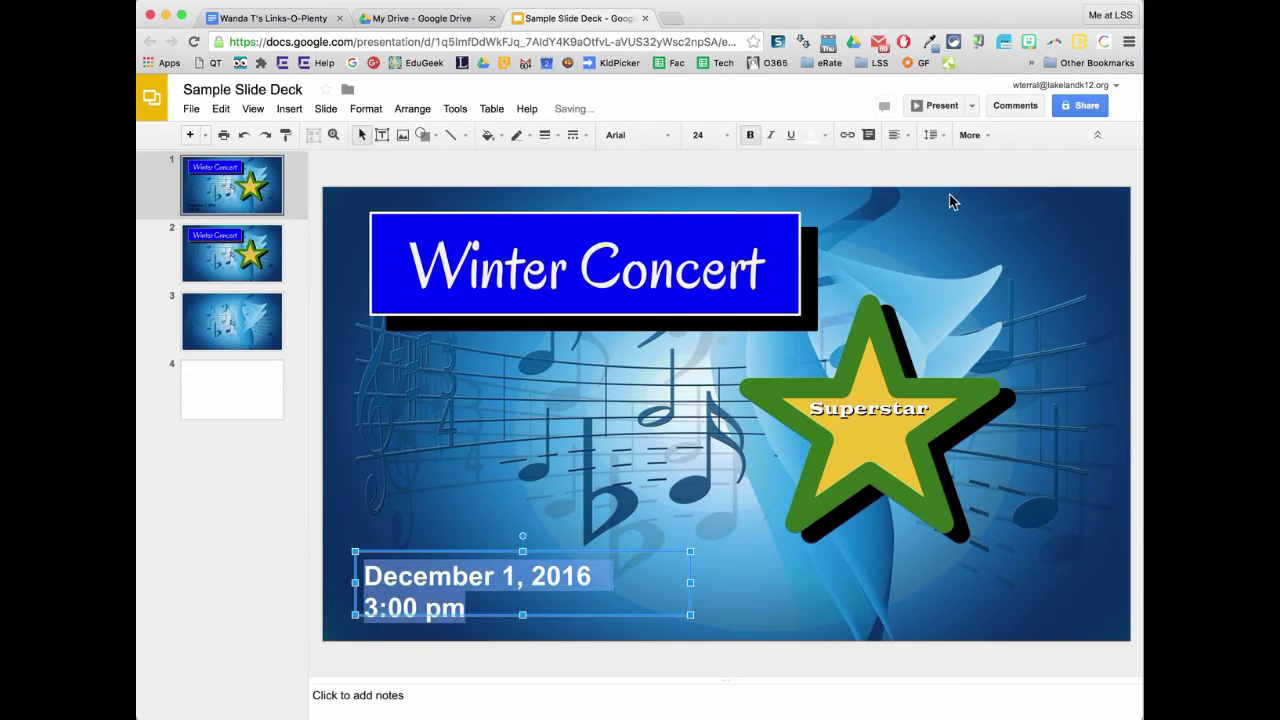
pyautogui.click(958, 167)
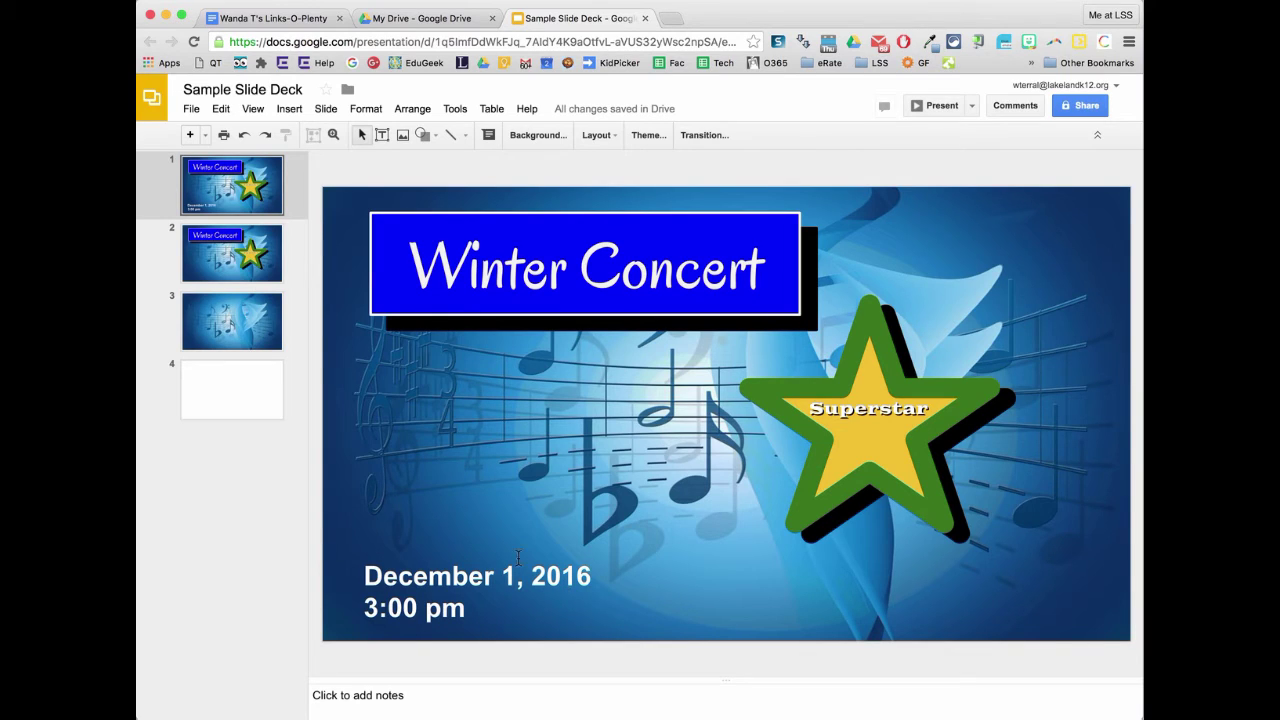
# Duplicate the first Winter Concert slide with its date and time, view the original, and open the copy
pyautogui.click(248, 188)
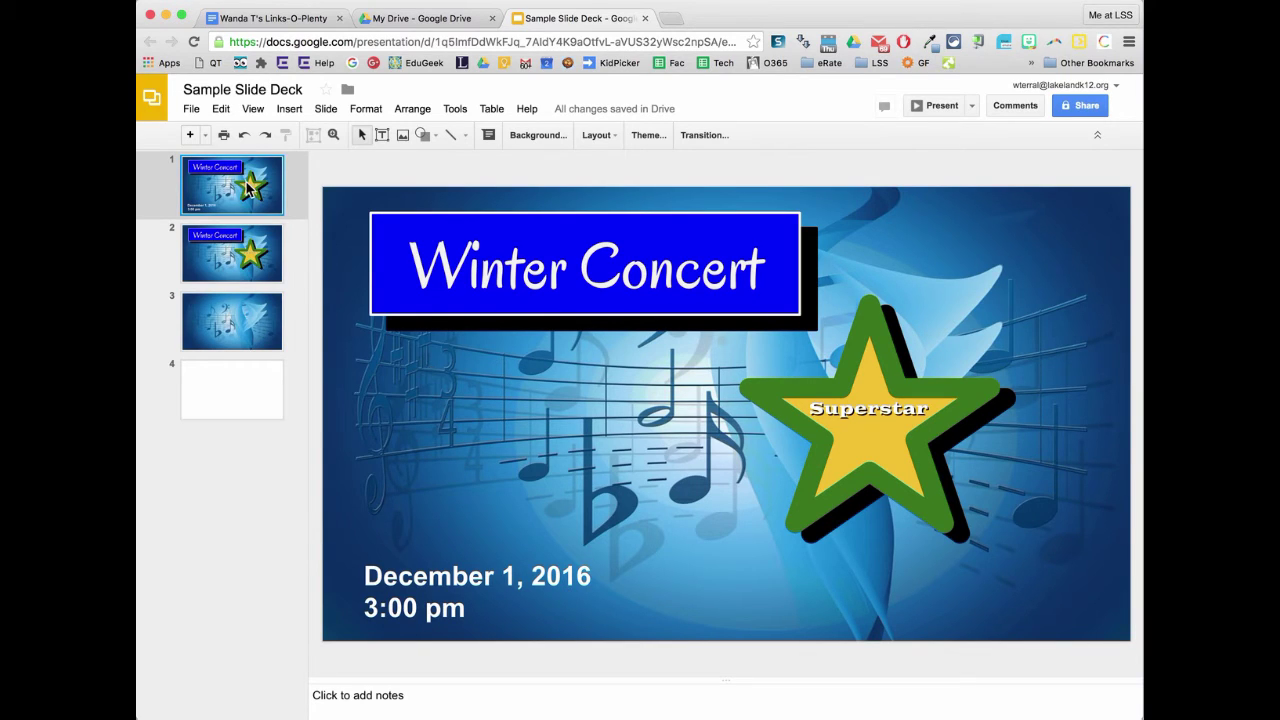
pyautogui.click(221, 110)
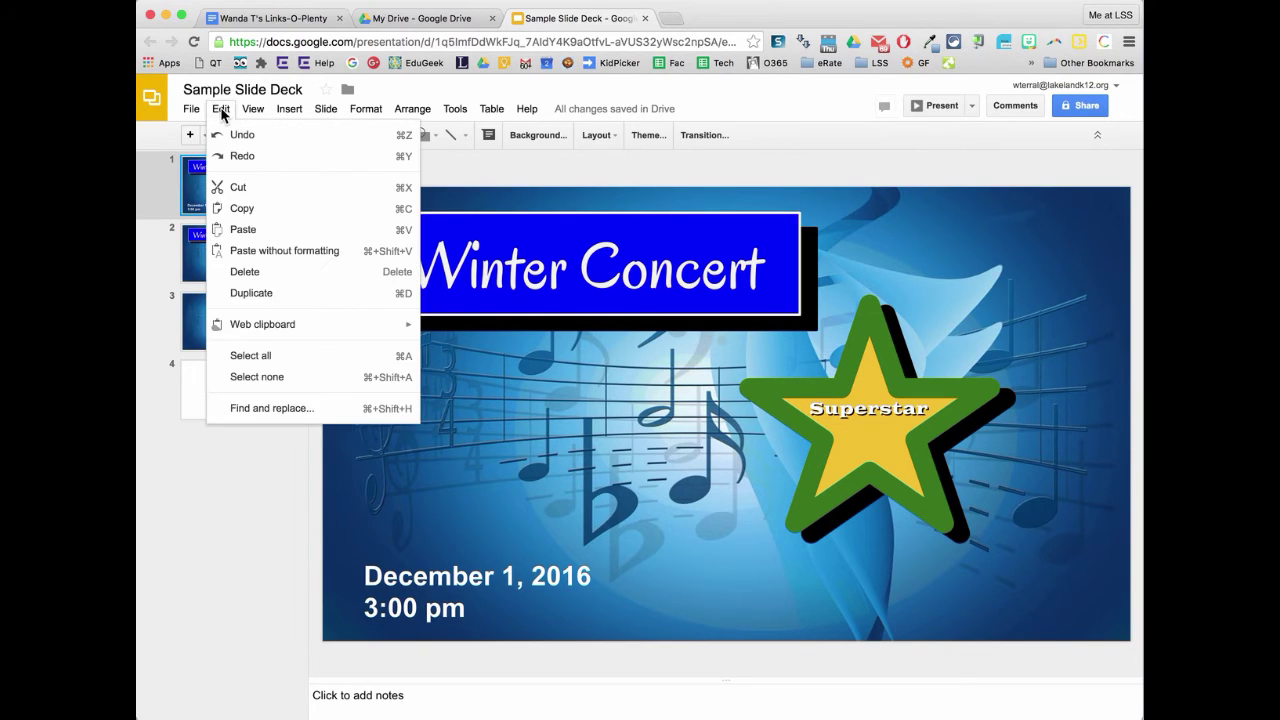
pyautogui.click(241, 293)
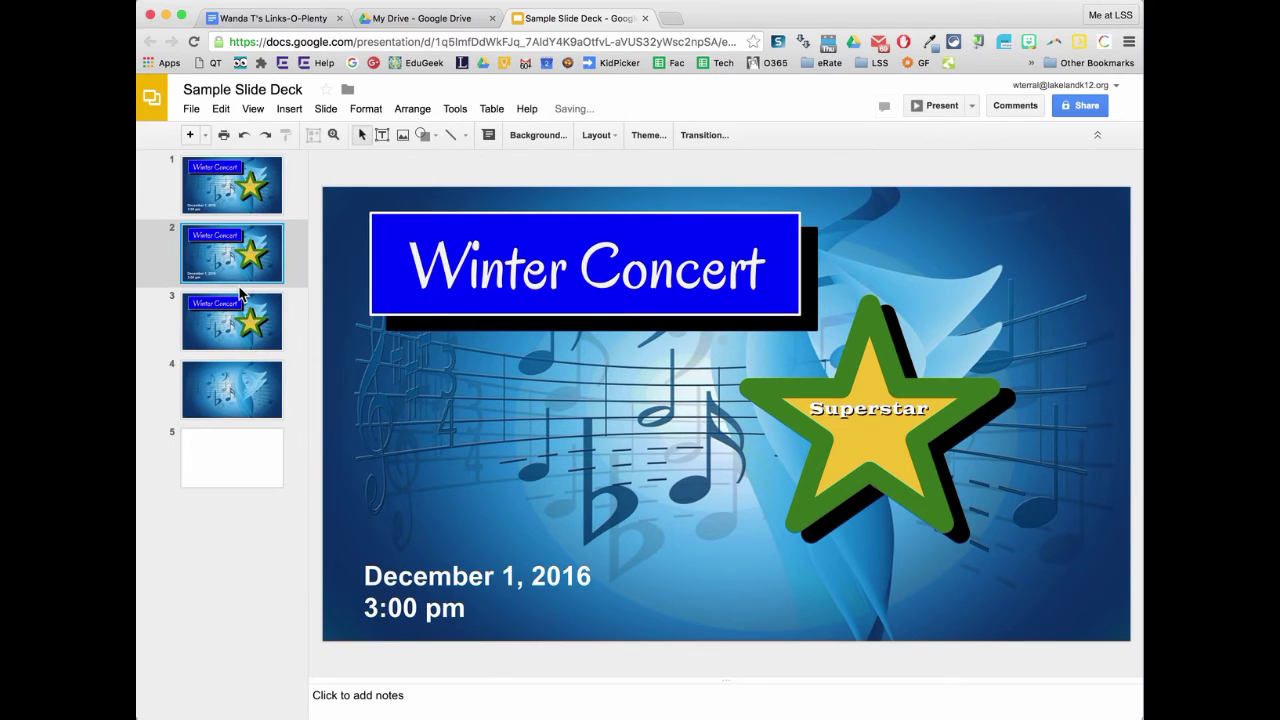
pyautogui.click(222, 195)
pyautogui.click(223, 263)
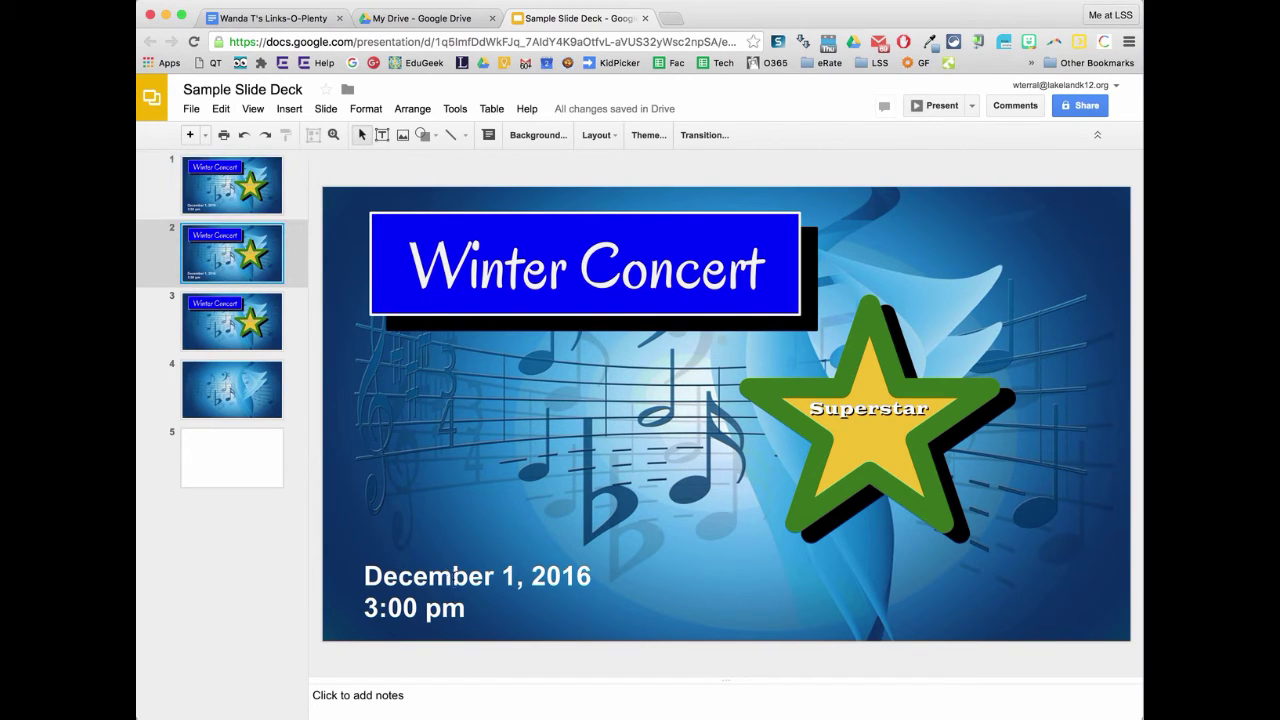
# Change the date on the second slide to December 2, 2016, and compare the slide with the first one
pyautogui.click(511, 578)
pyautogui.press('BackSpace')
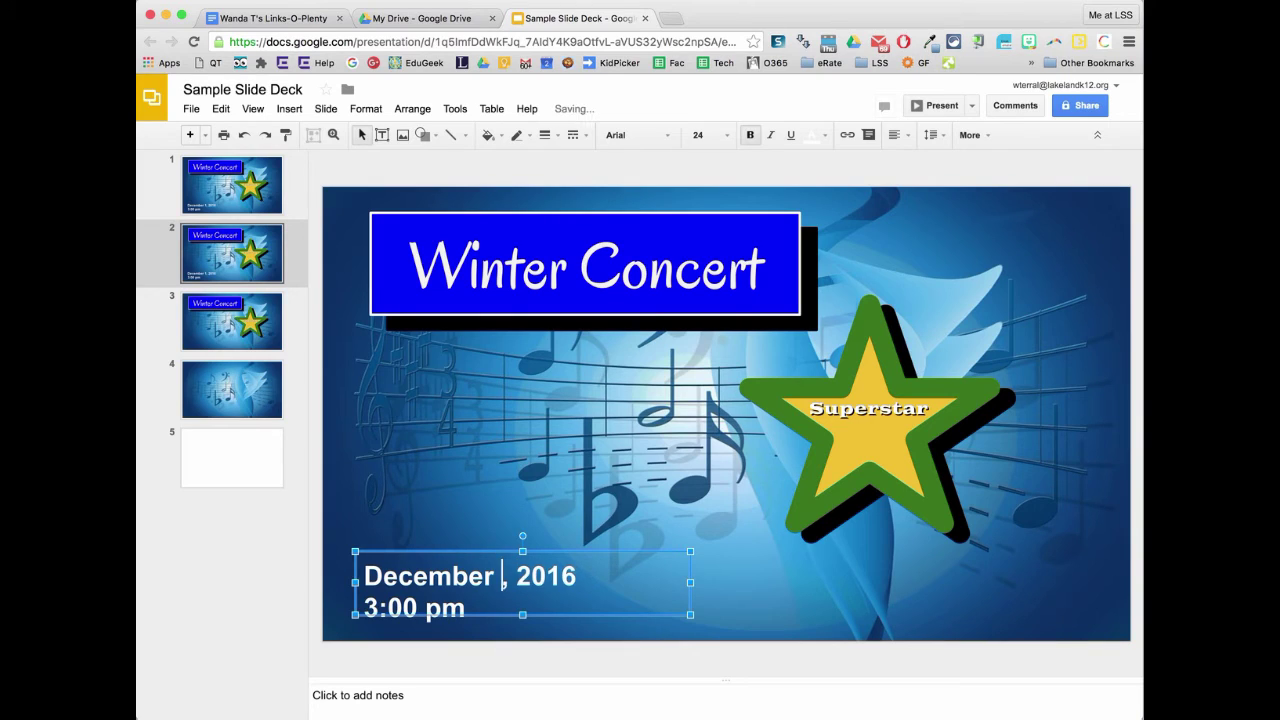
pyautogui.write('2')
pyautogui.click(421, 450)
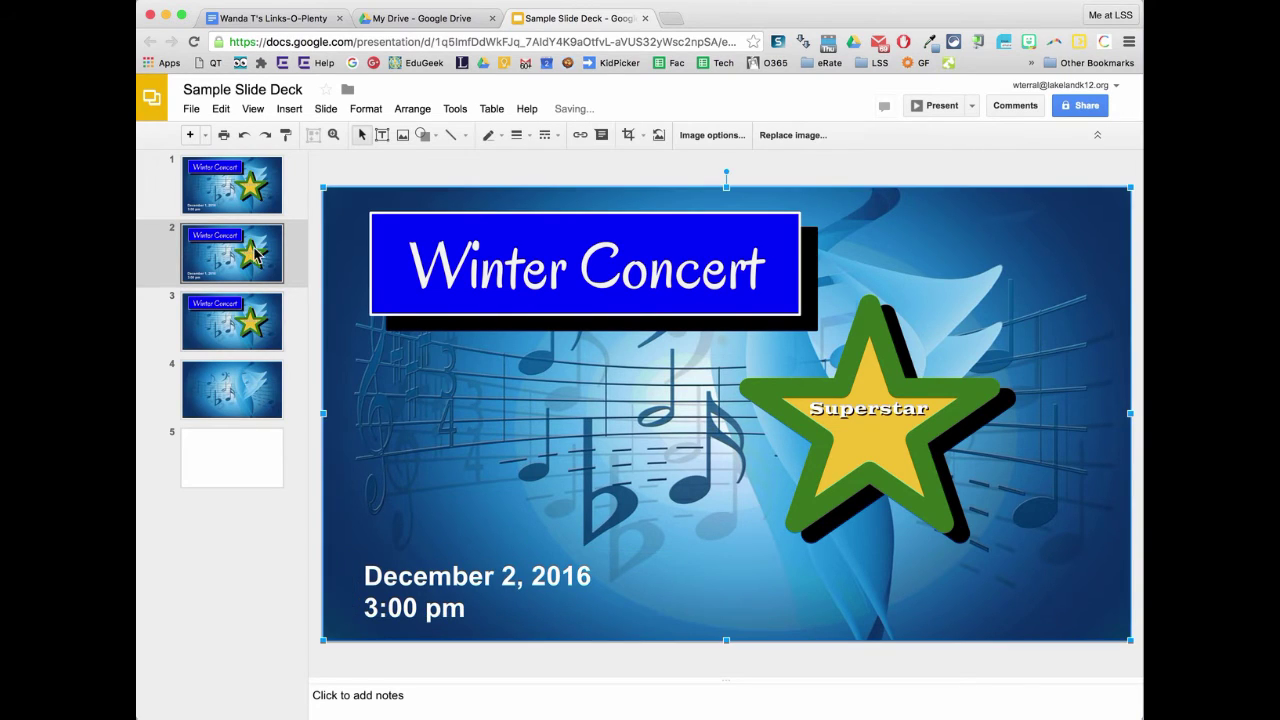
pyautogui.click(229, 190)
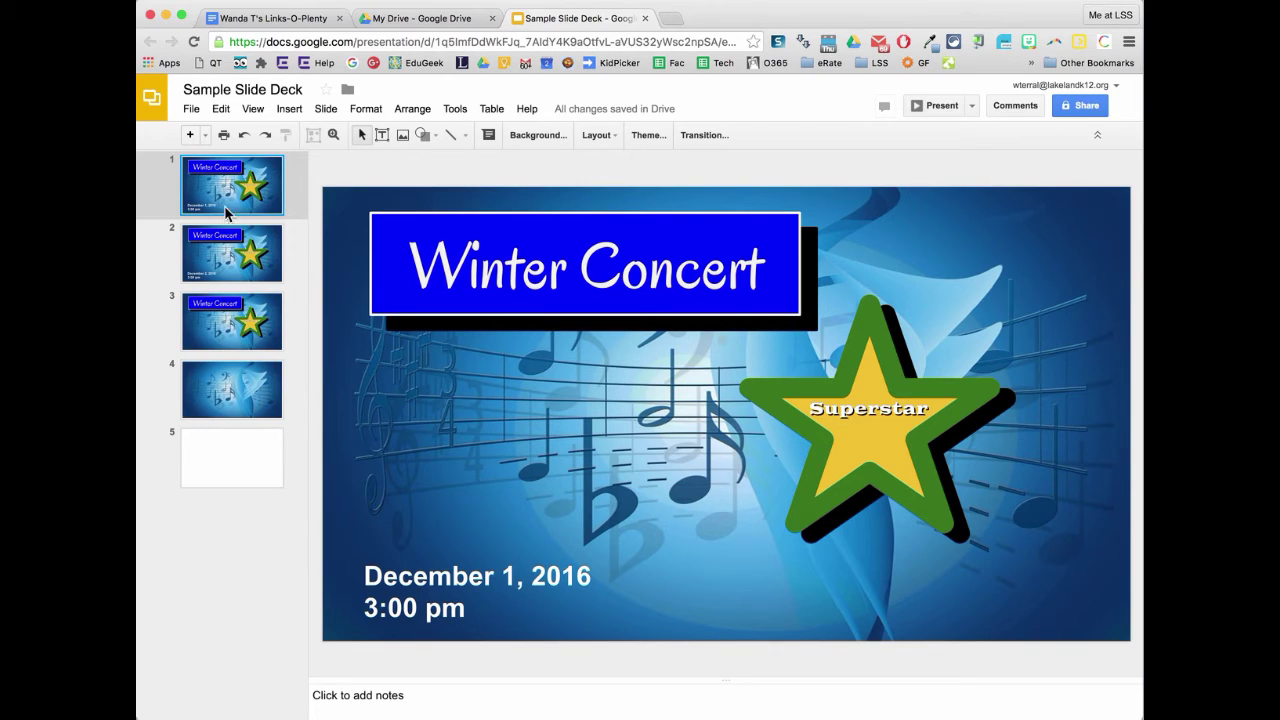
pyautogui.click(224, 252)
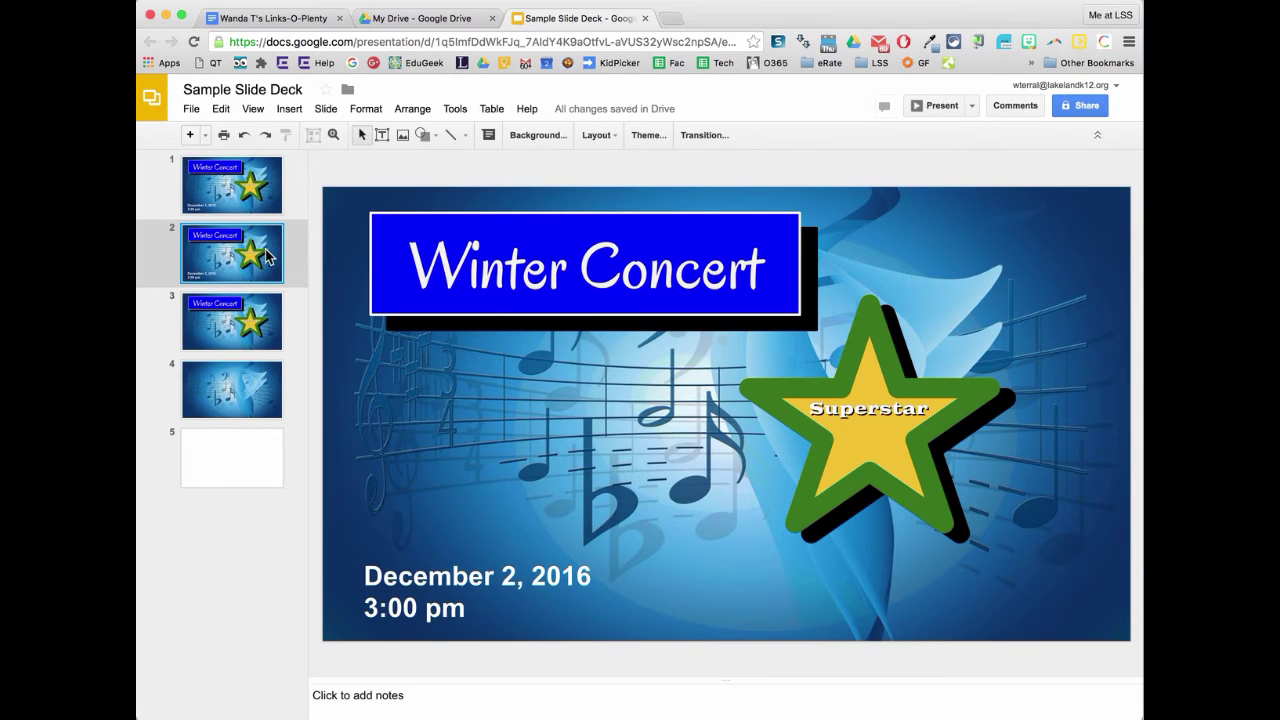
# Download the first slide as a PNG image
pyautogui.click(241, 187)
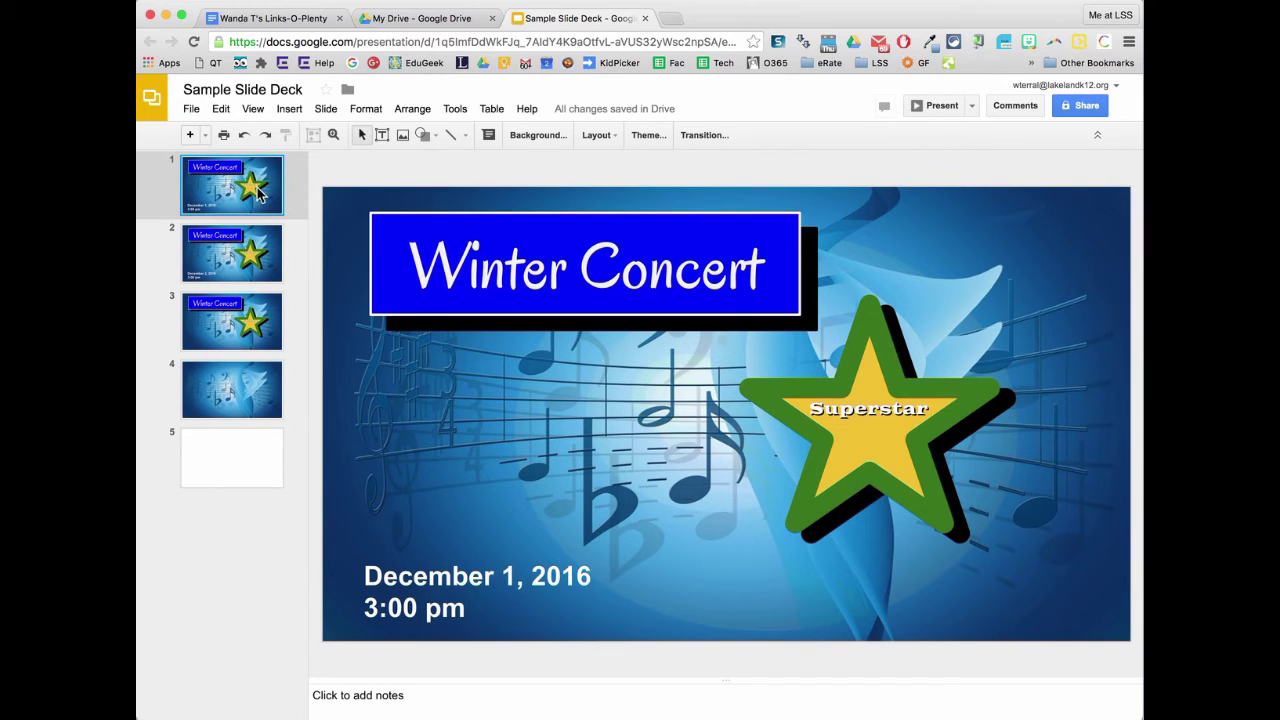
pyautogui.click(193, 110)
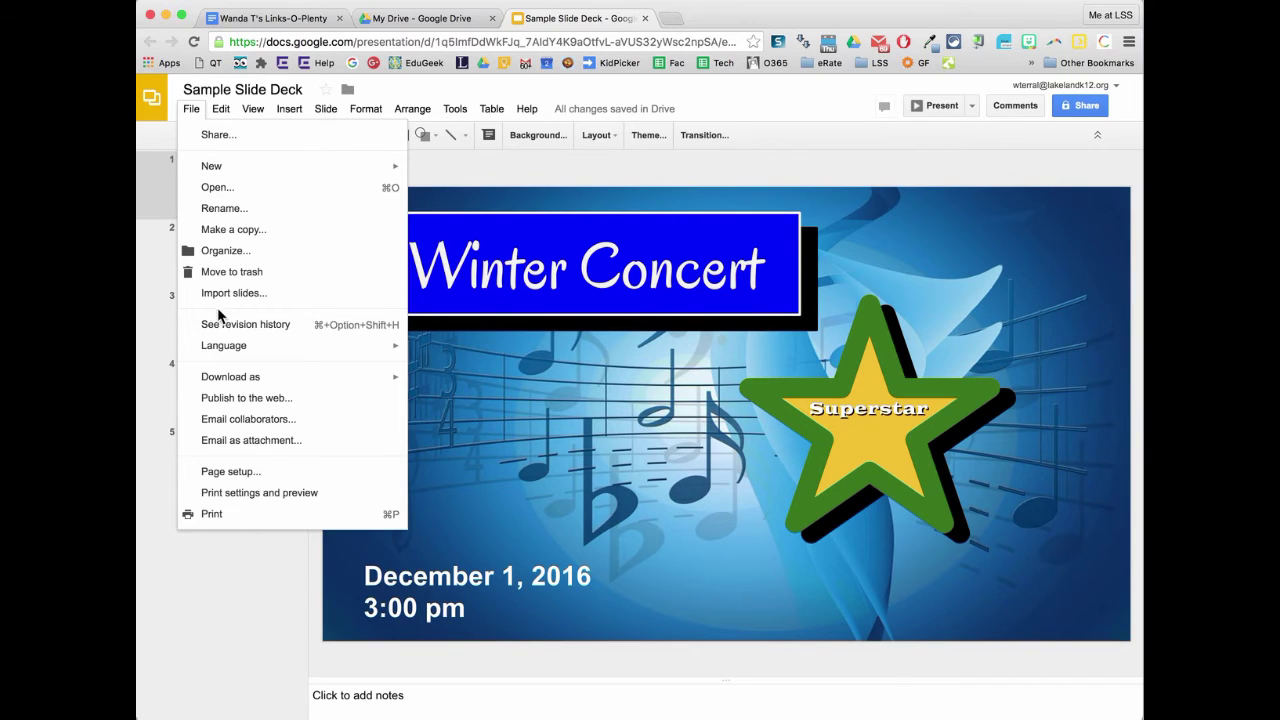
pyautogui.moveTo(208, 380)
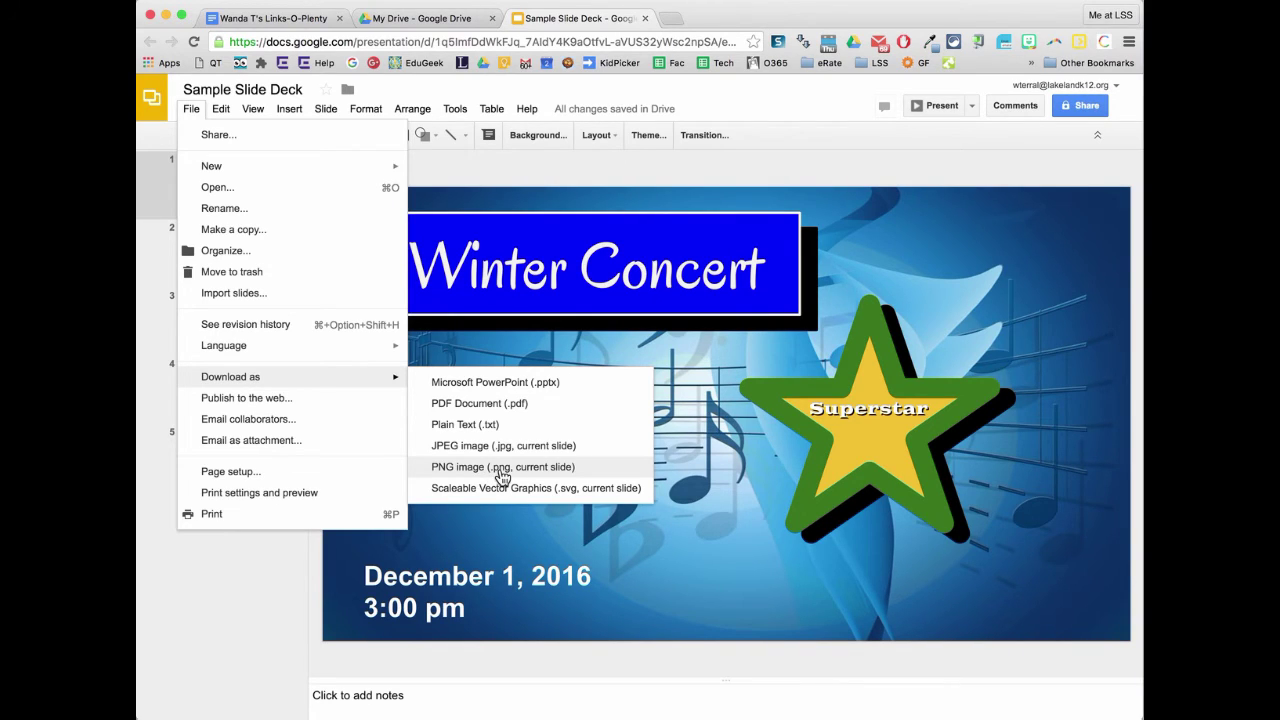
pyautogui.click(502, 476)
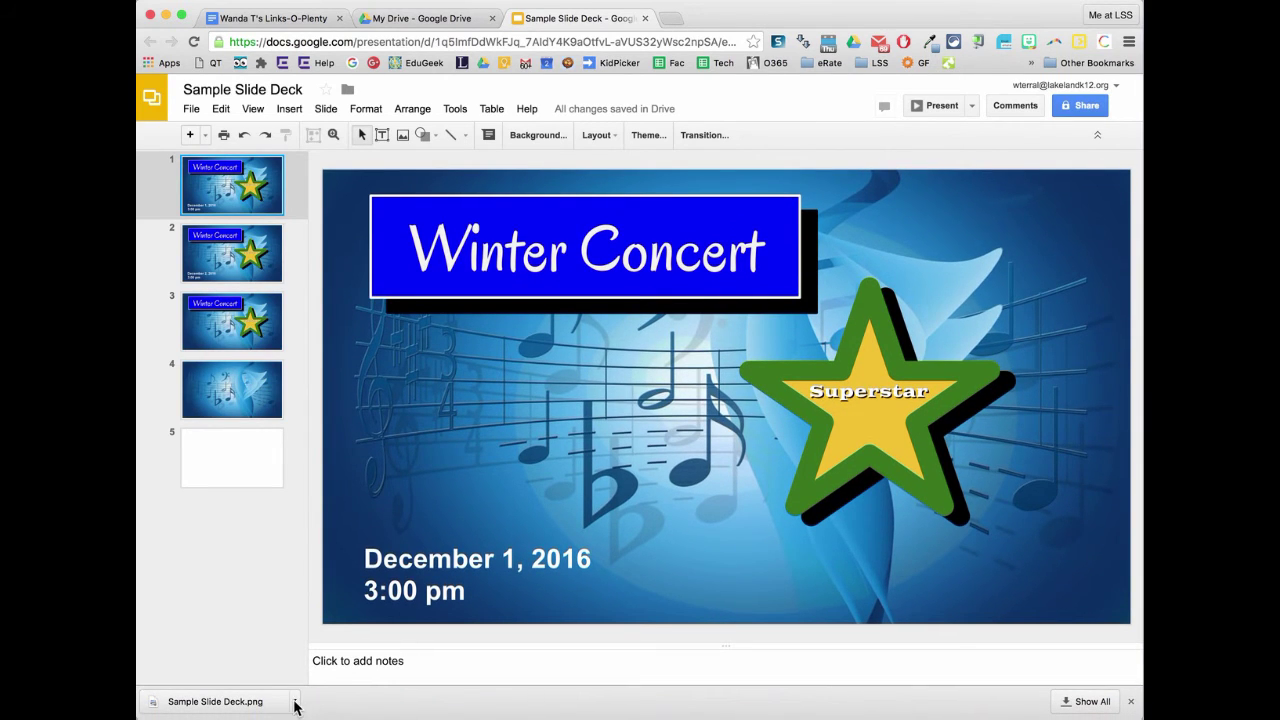
# View the downloaded Sample Slide Deck.png, close it, and extend the browser window downward
pyautogui.click(247, 706)
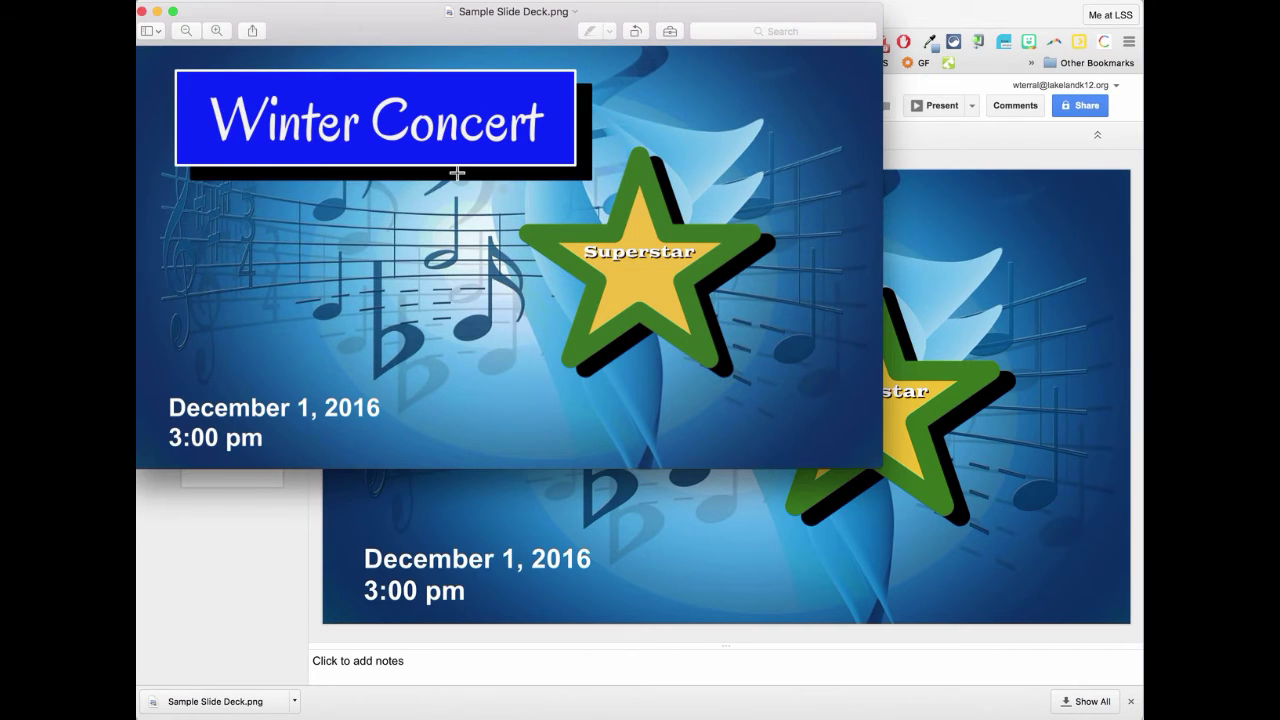
pyautogui.moveTo(434, 10); pyautogui.dragTo(435, 39)
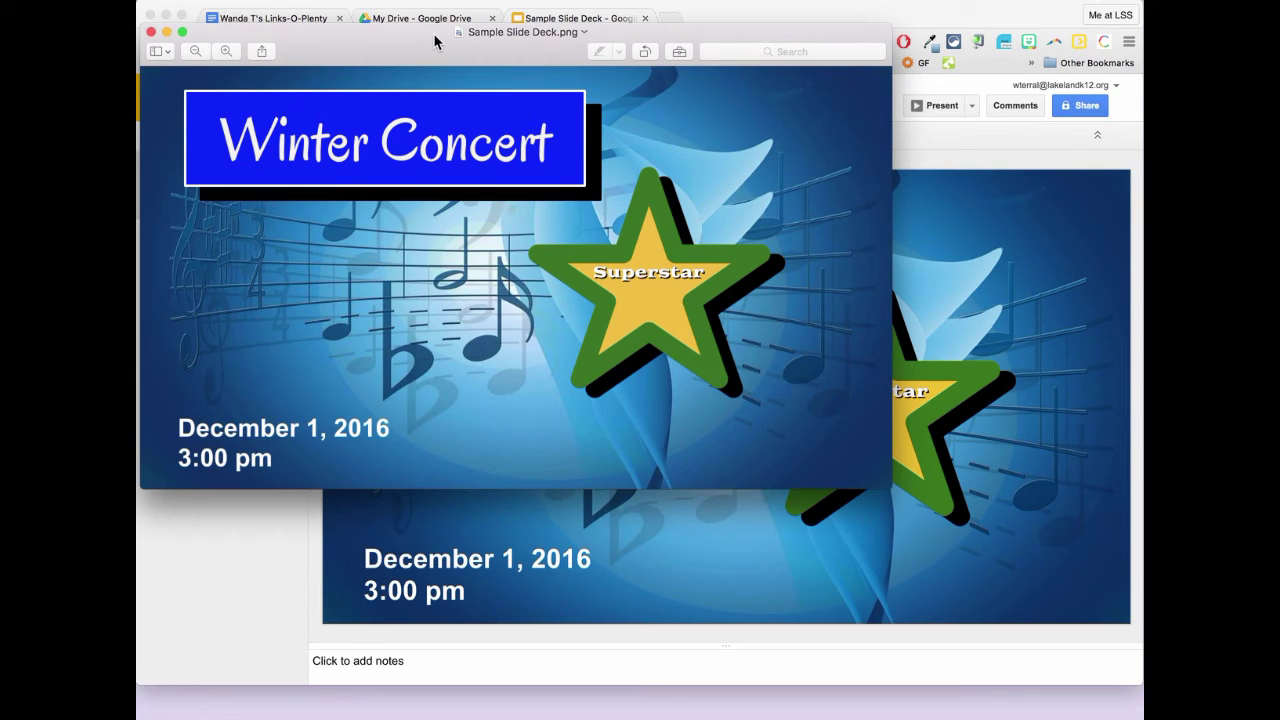
pyautogui.click(151, 33)
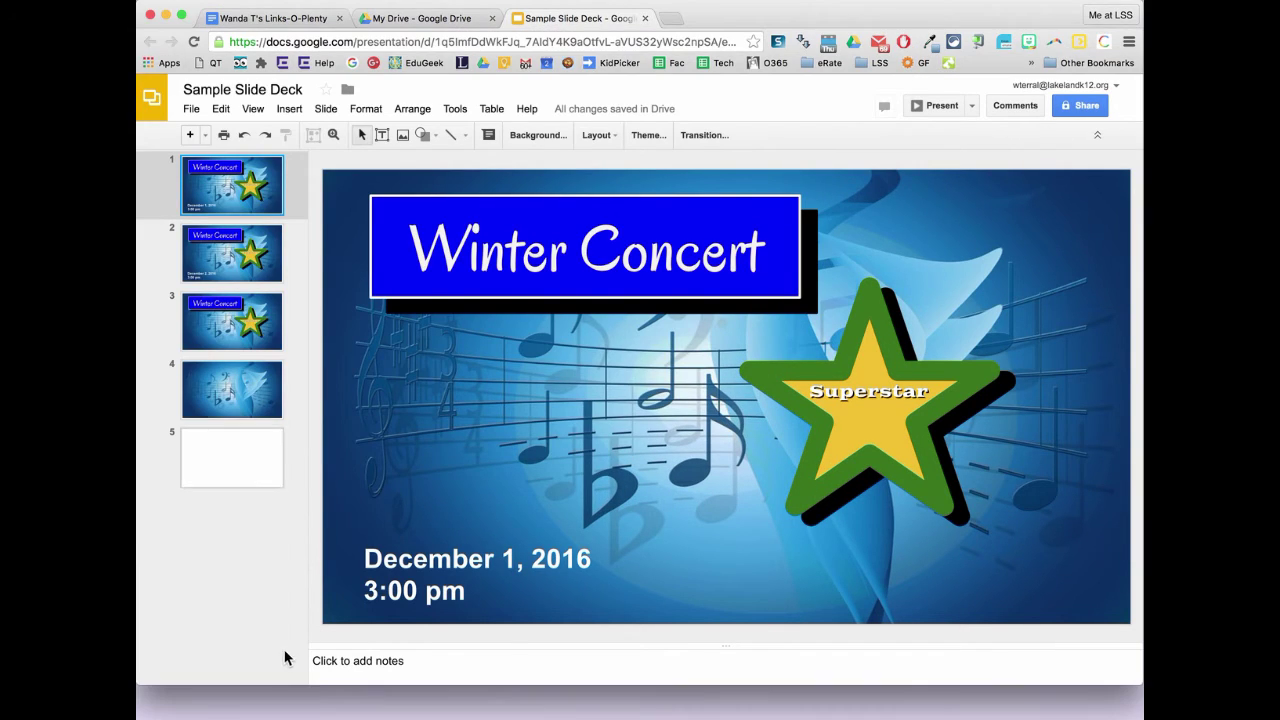
pyautogui.moveTo(318, 685); pyautogui.dragTo(320, 715)
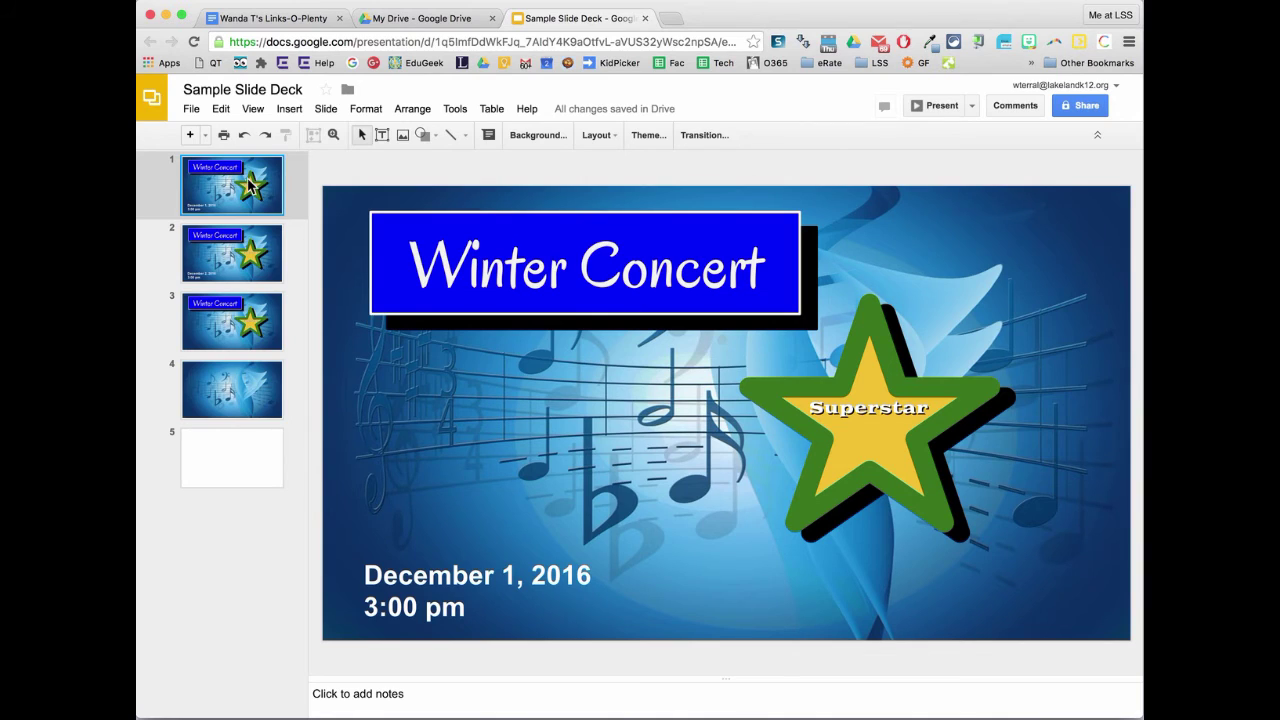
# Publish the presentation to the web, auto-advancing every 5 seconds, starting when the player loads and restarting after the last slide
pyautogui.click(191, 110)
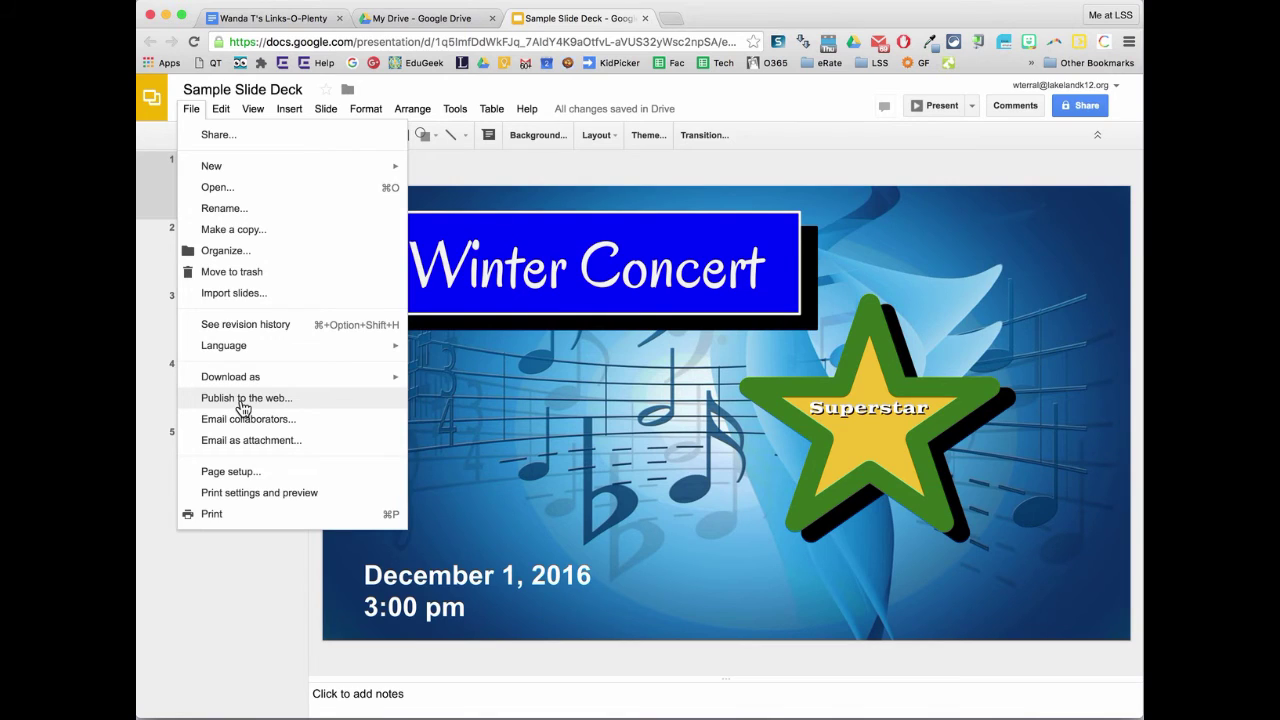
pyautogui.click(242, 400)
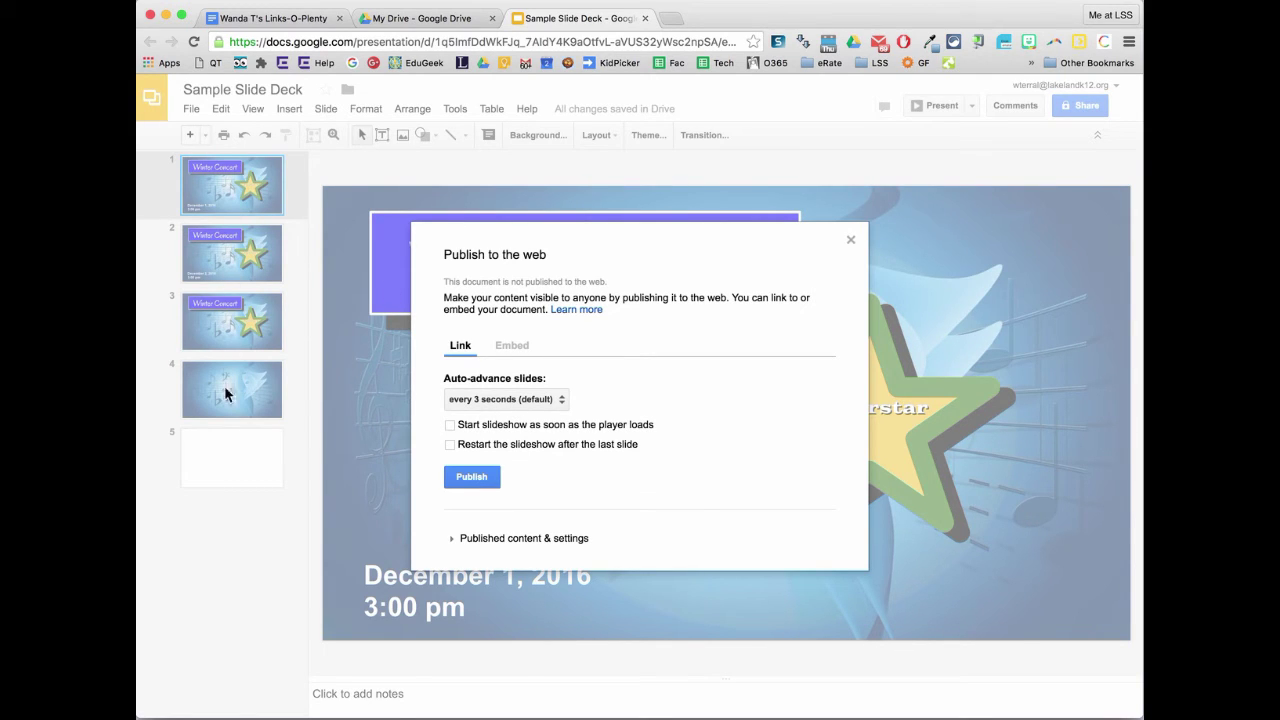
pyautogui.click(524, 408)
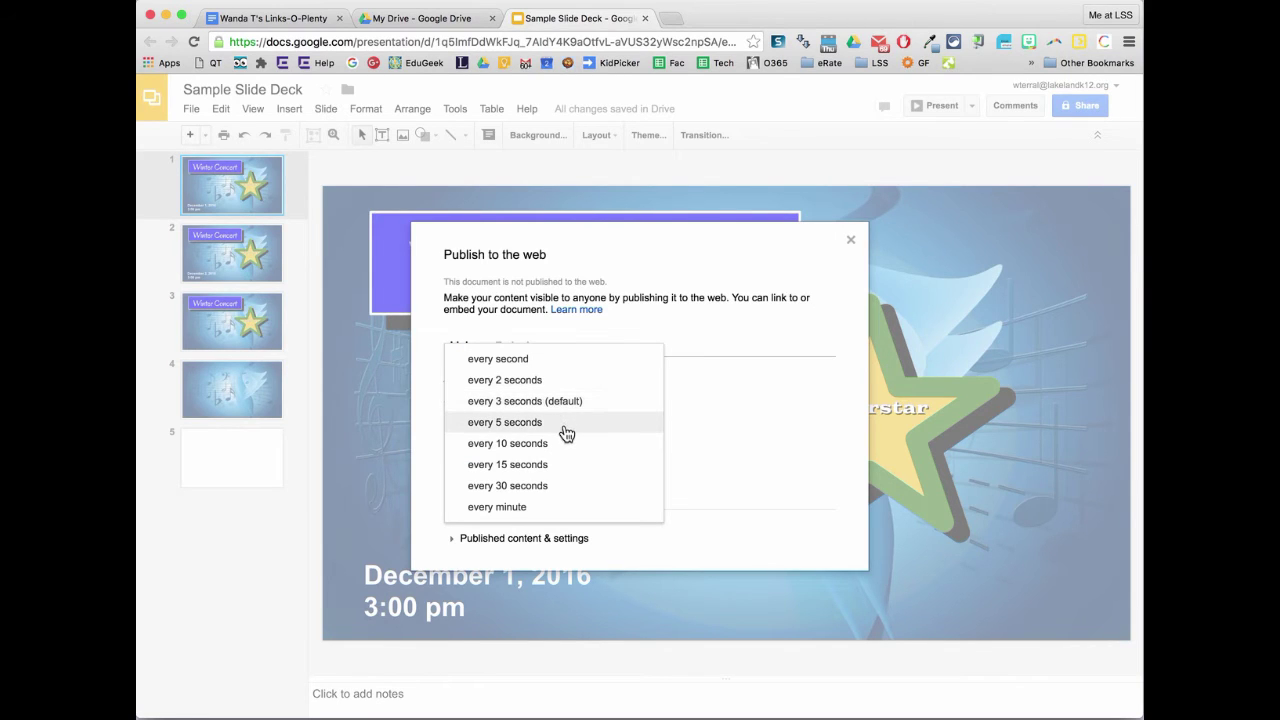
pyautogui.click(566, 432)
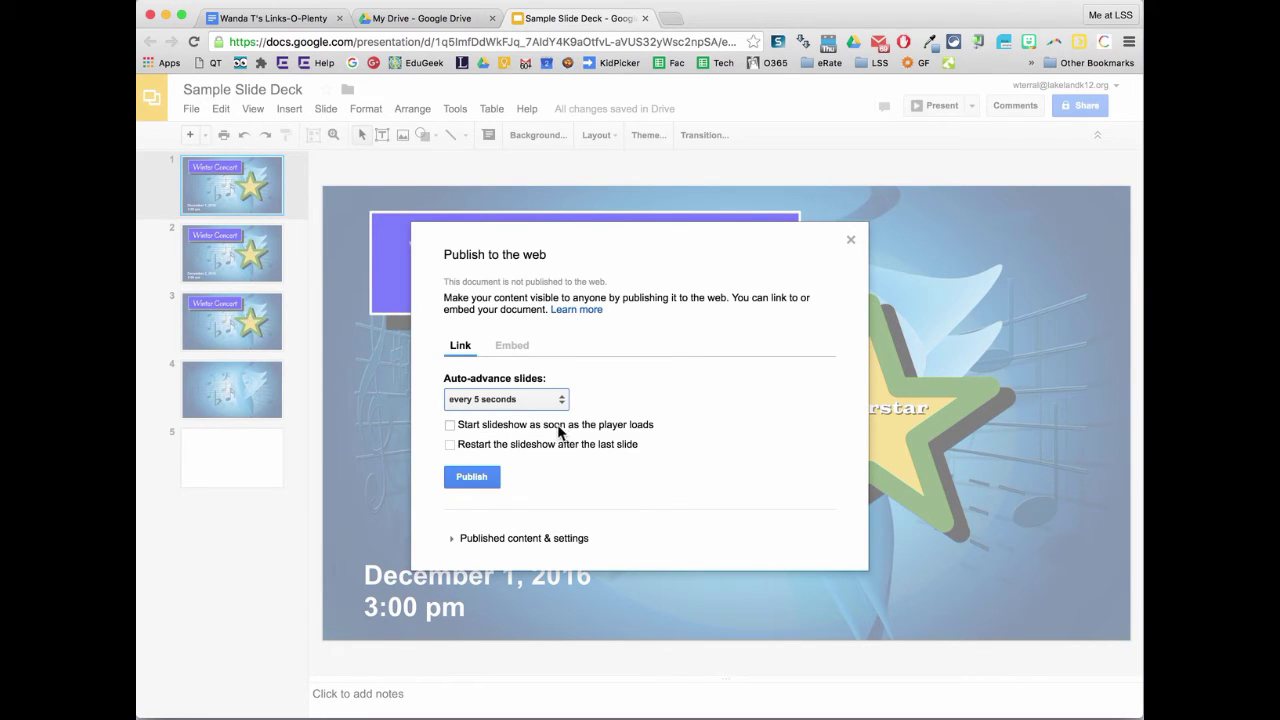
pyautogui.click(451, 426)
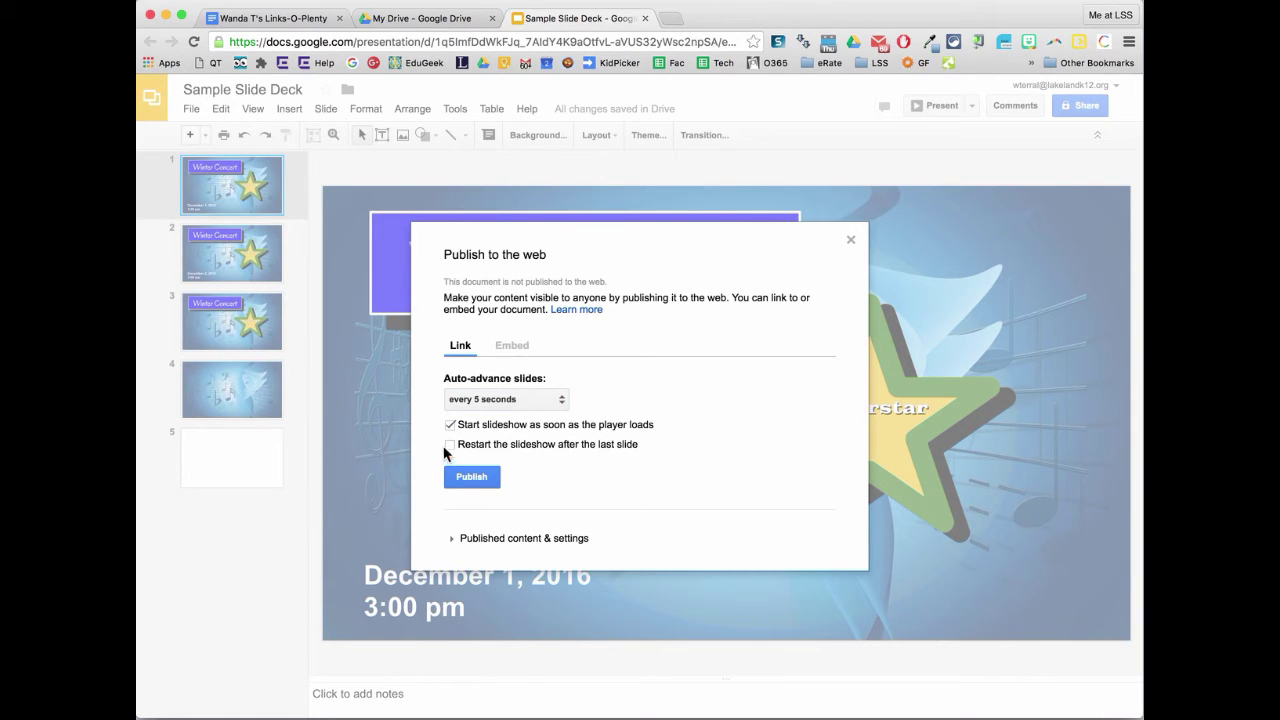
pyautogui.click(450, 445)
pyautogui.click(477, 478)
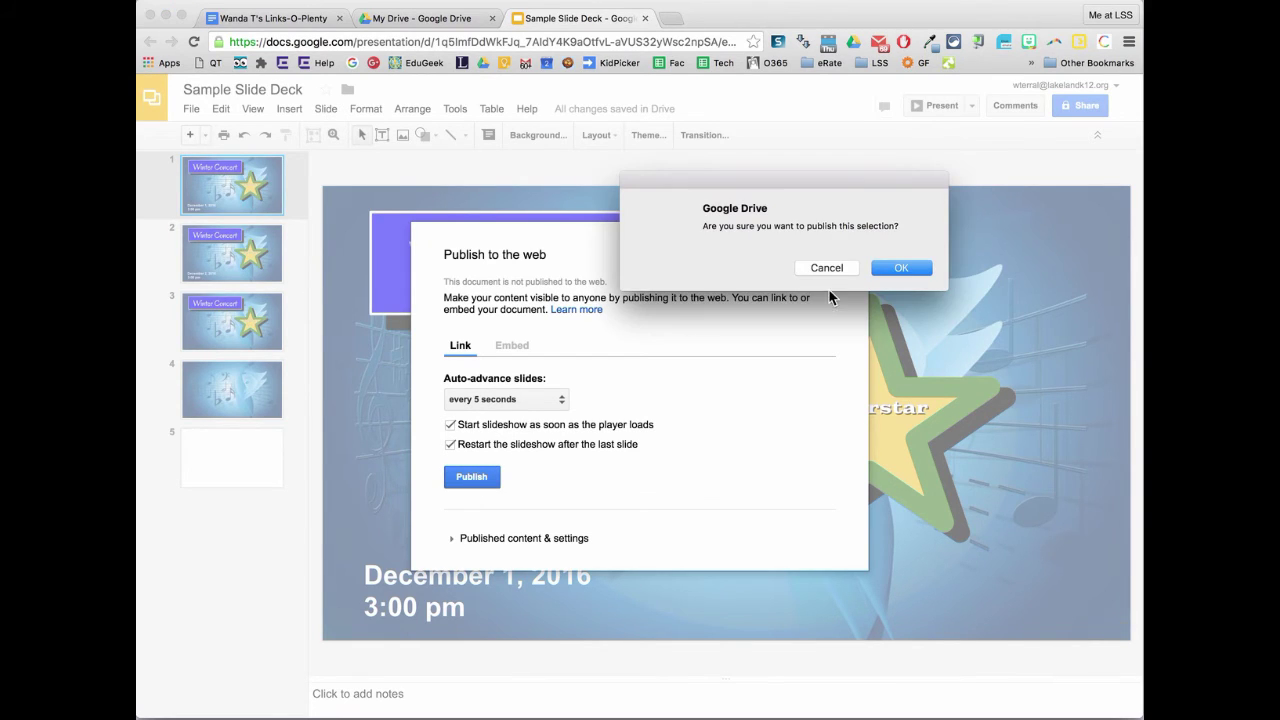
pyautogui.click(900, 268)
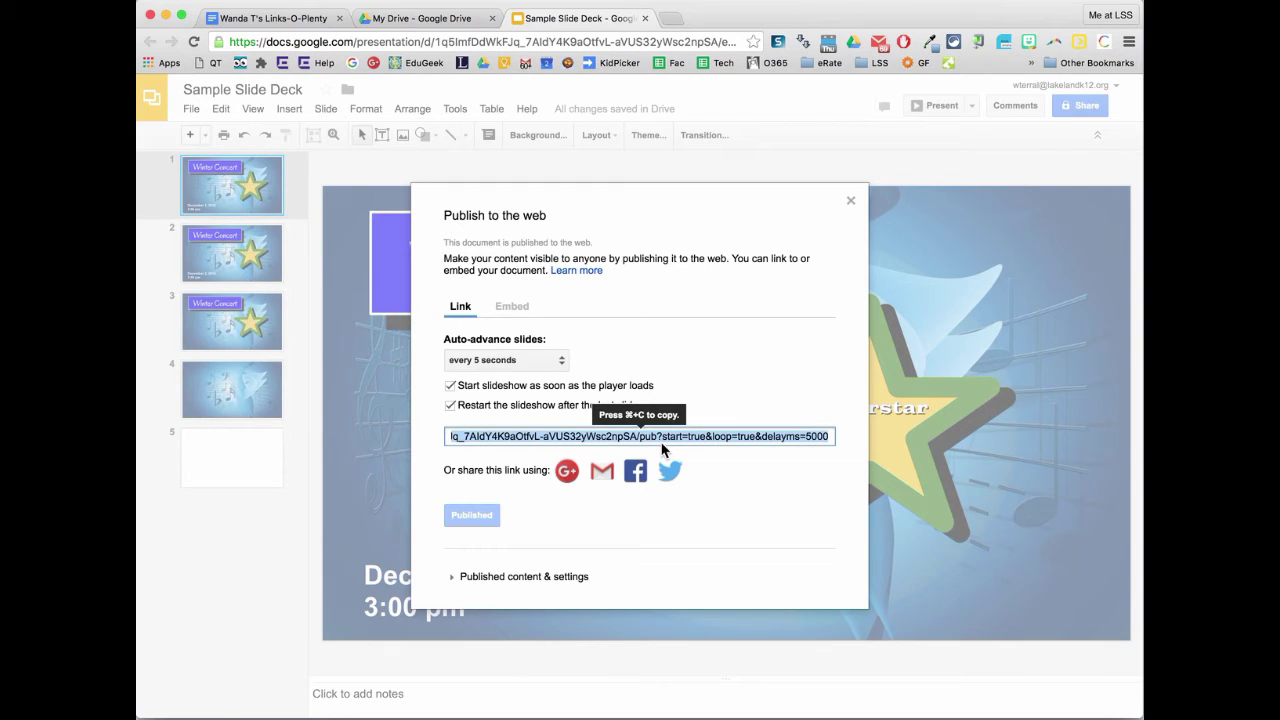
# Open the published slideshow link in an incognito window and dismiss the Presenter view notice
pyautogui.click(1114, 16)
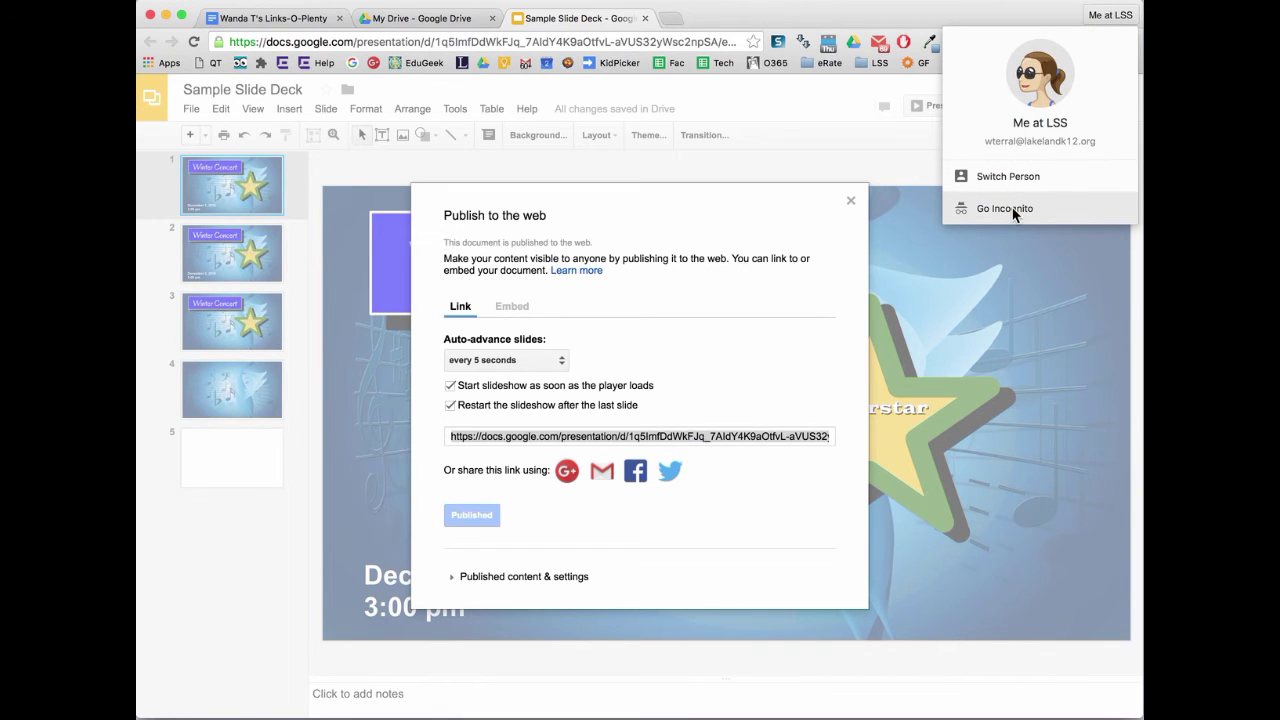
pyautogui.click(1005, 209)
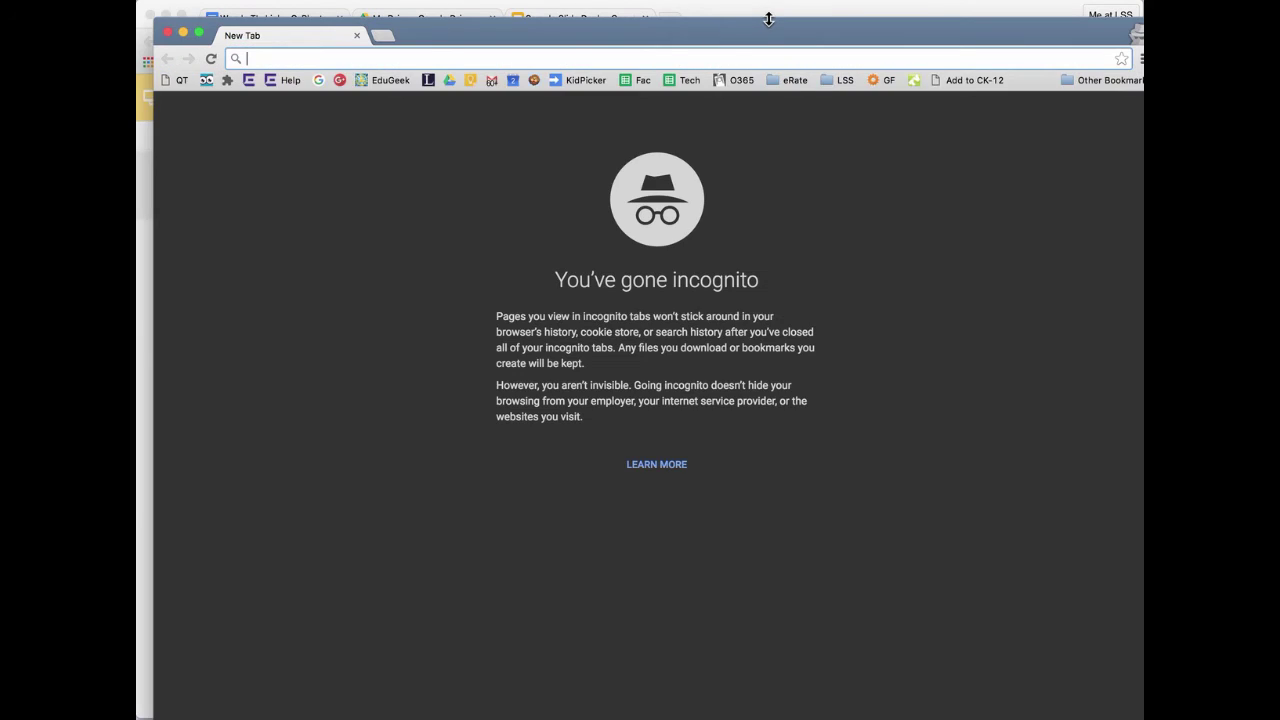
pyautogui.write('https://docs.google.com/presentation/d/1q5ImfDdWkFJq_7AIdY4K9aOtfvL-aVUS32yWsc2npSA/pub?start=true&loop=true&delayms=5000')
pyautogui.press('Return')
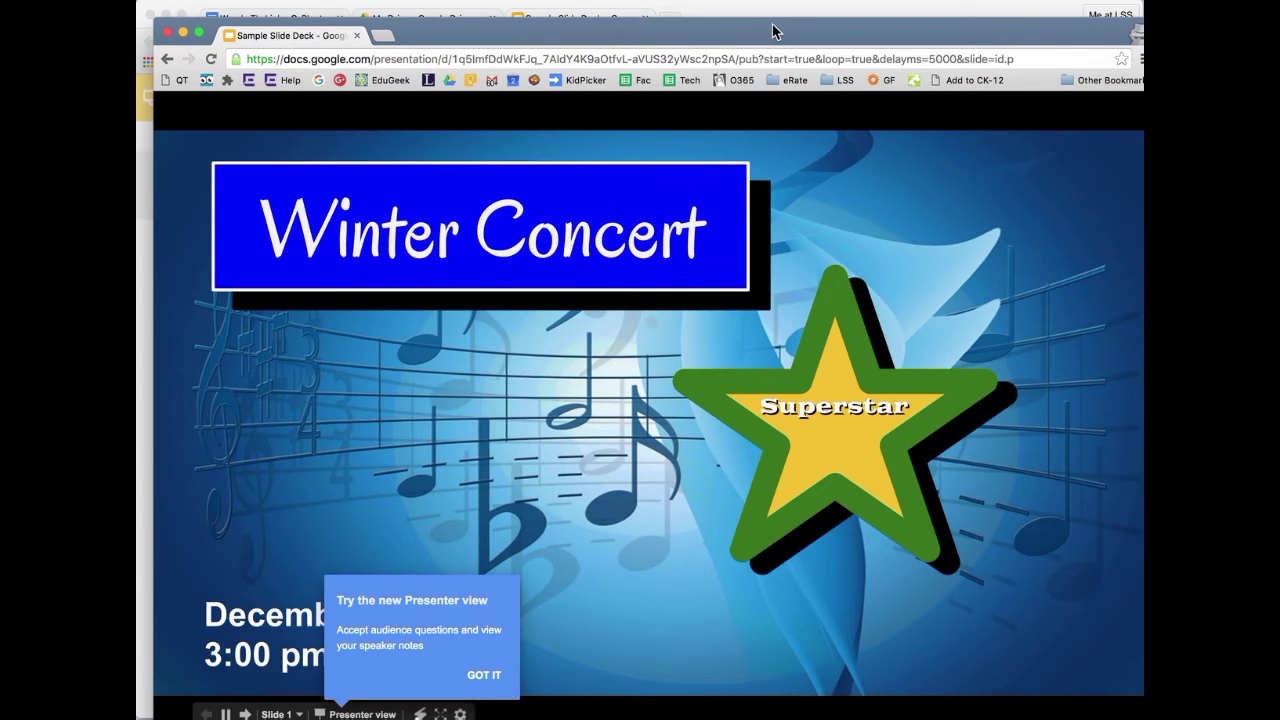
pyautogui.click(486, 676)
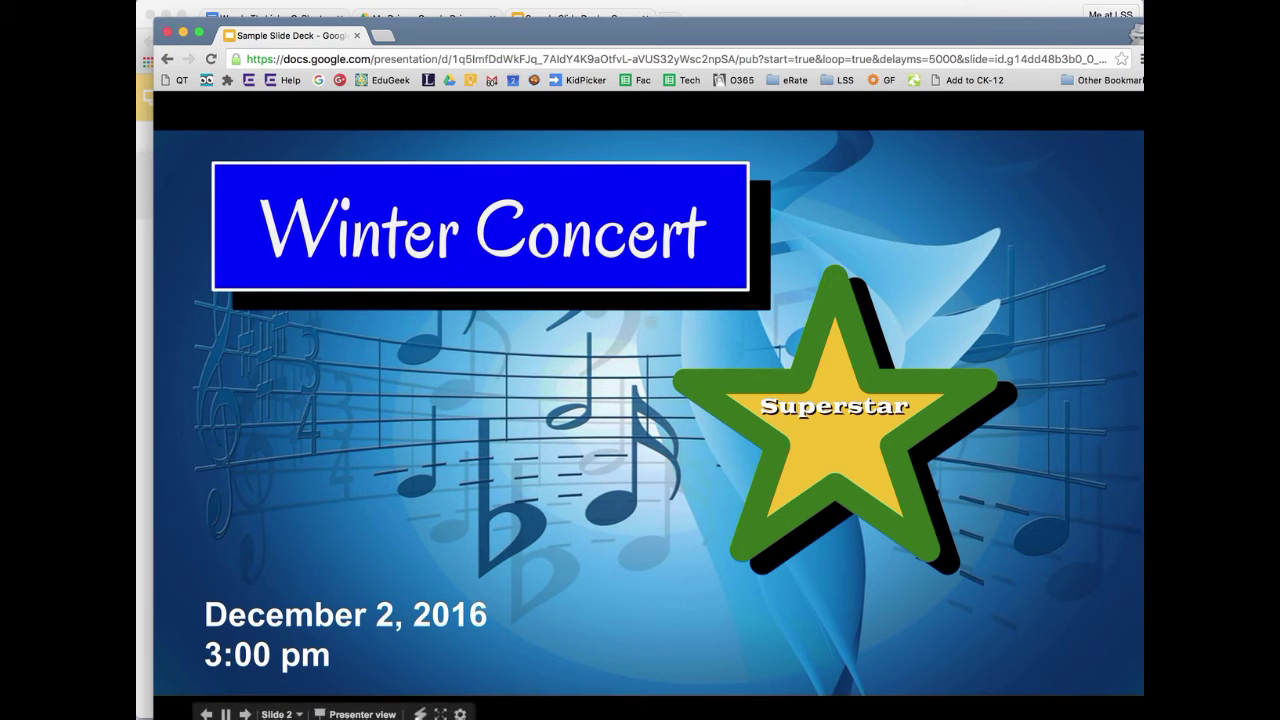
# Shrink the incognito window to watch the slideshow, and close both that window and the publishing dialog
pyautogui.moveTo(1143, 719); pyautogui.dragTo(962, 617)
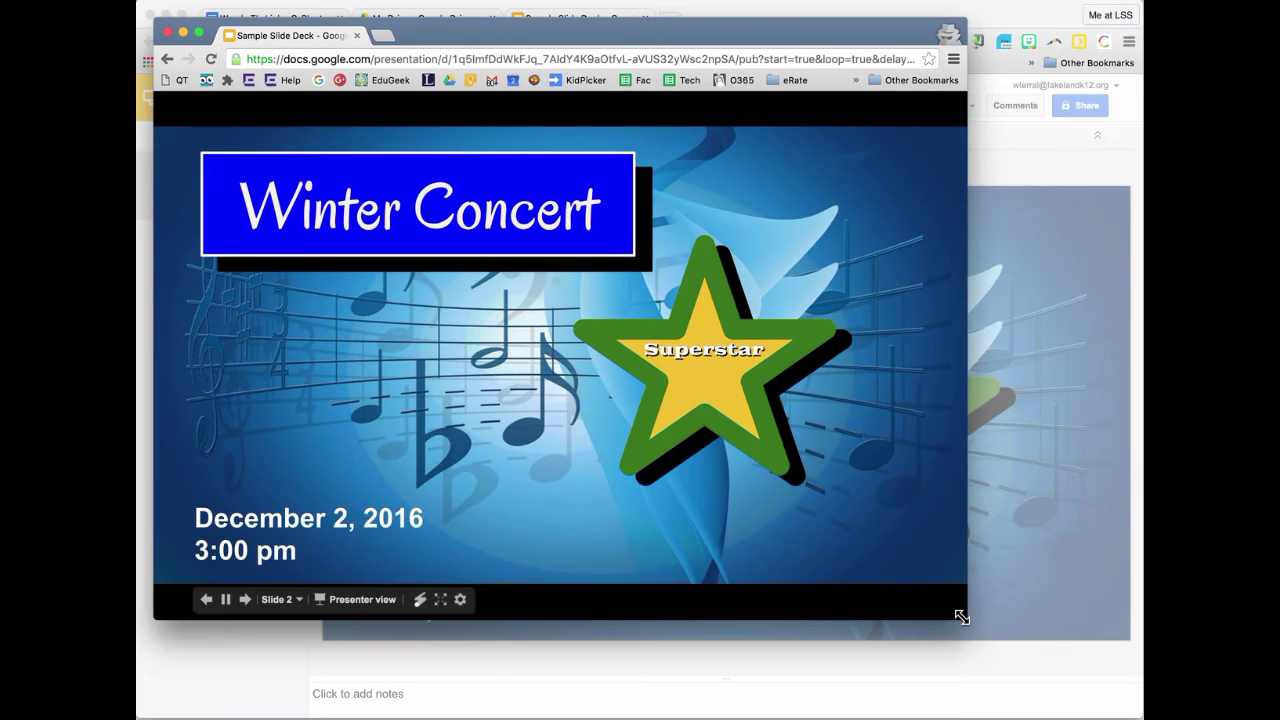
pyautogui.click(440, 600)
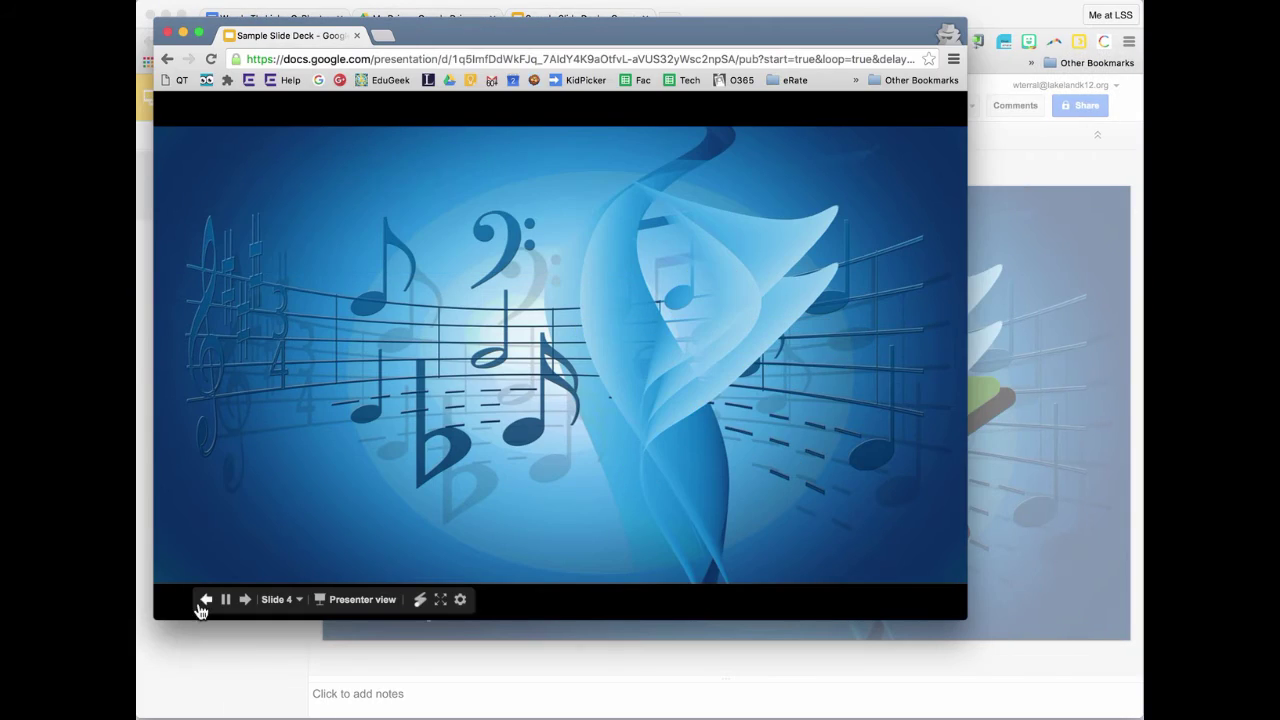
pyautogui.click(168, 35)
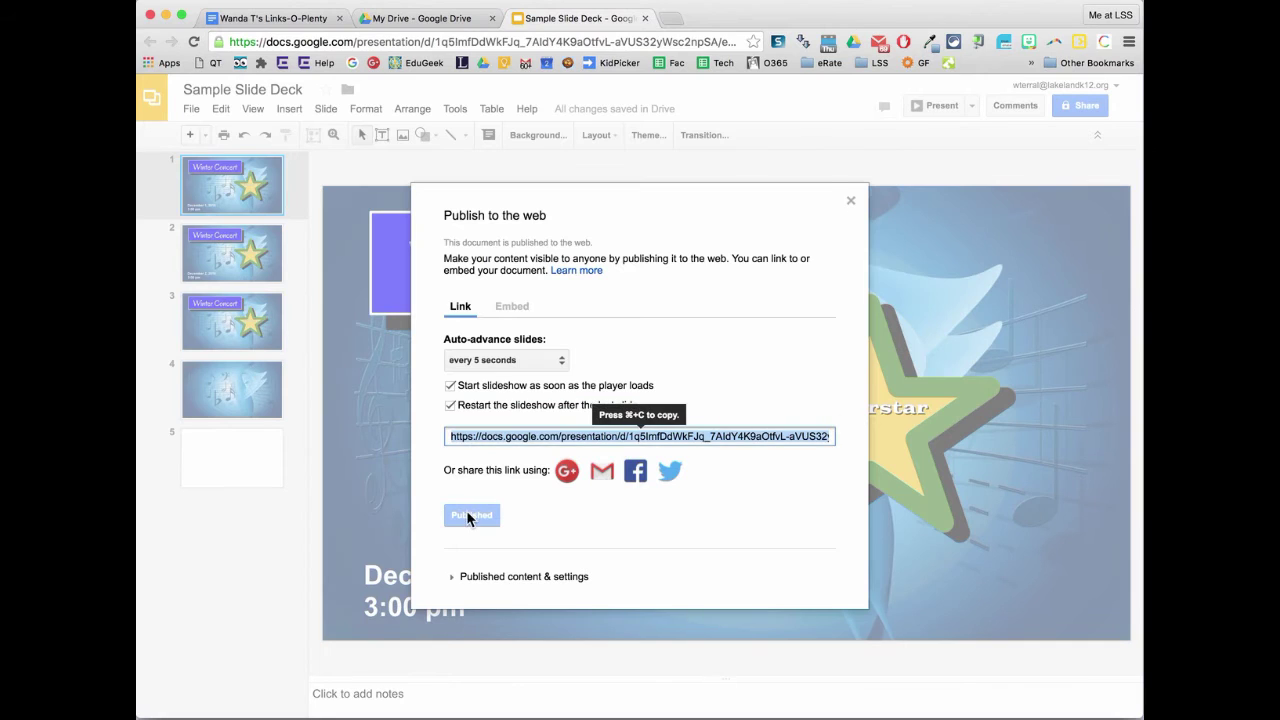
pyautogui.click(851, 200)
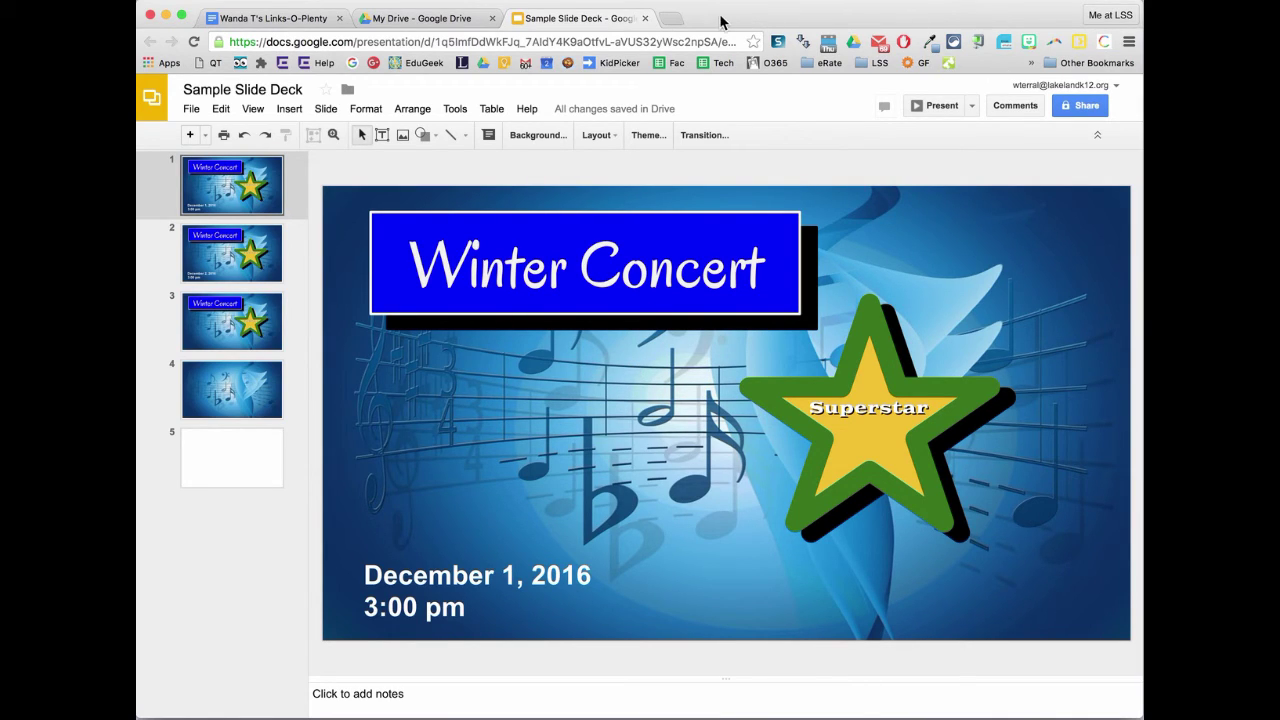
pyautogui.press('super+n')
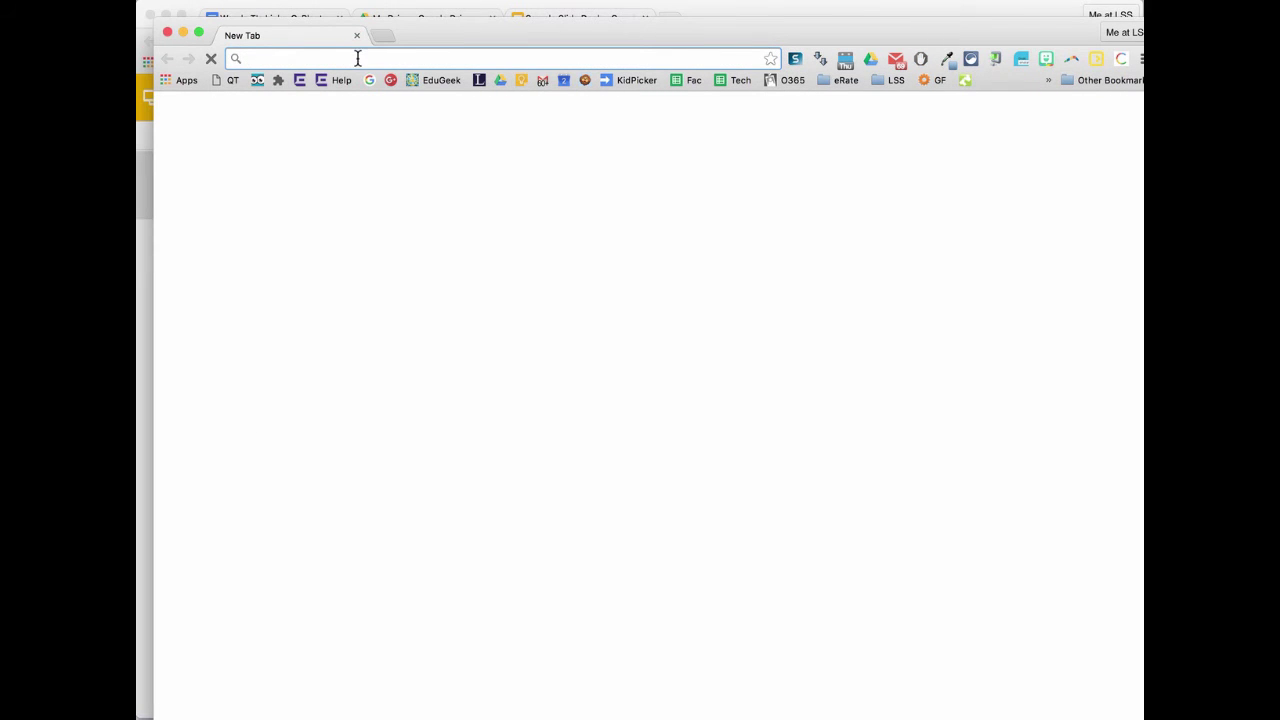
pyautogui.click(167, 33)
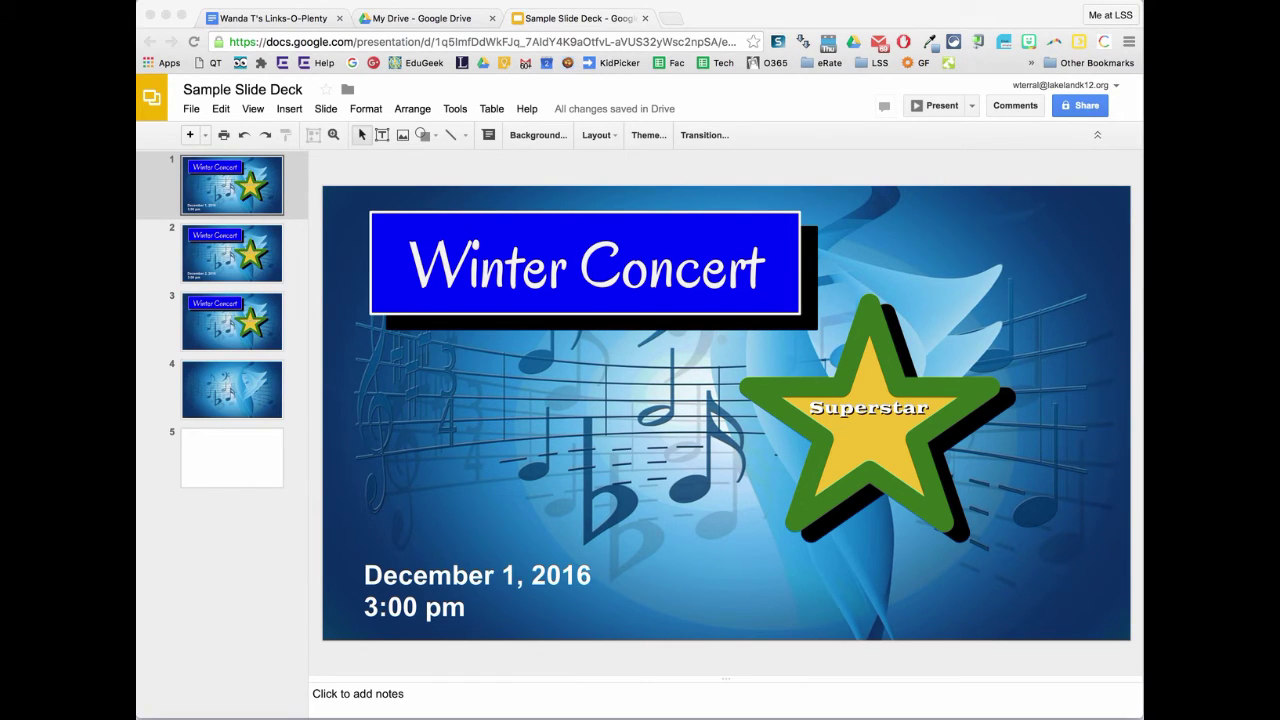
pyautogui.moveTo(706, 350); pyautogui.dragTo(1140, 200)
# Delete the title placeholder from the blank fifth slide
pyautogui.click(226, 468)
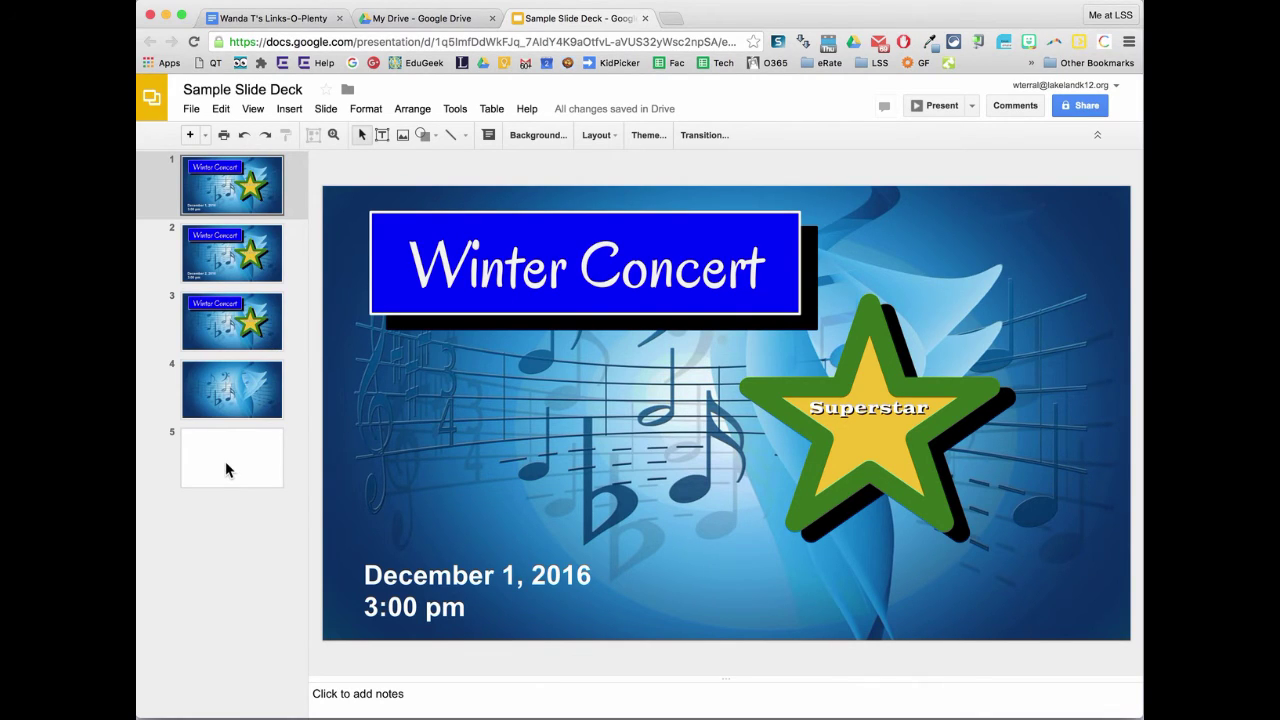
pyautogui.click(226, 468)
pyautogui.click(731, 226)
pyautogui.press('Delete')
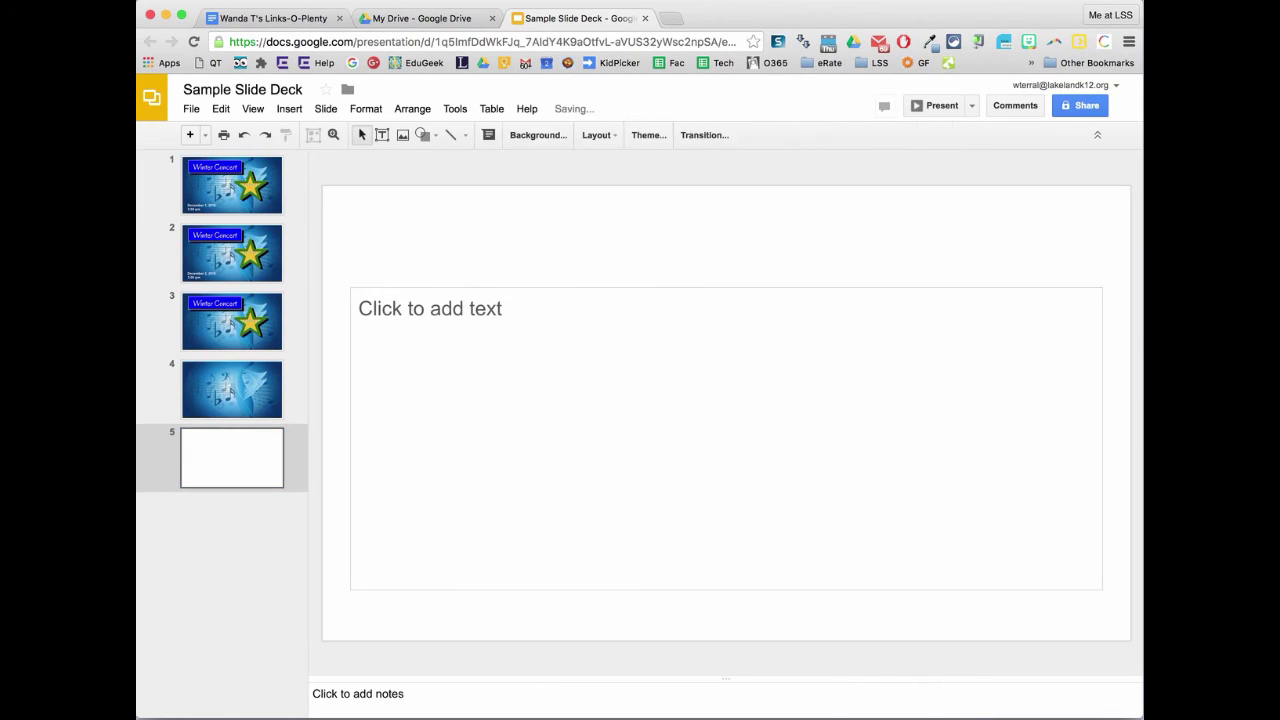
# Delete the fifth slide's text placeholder and add the ostrich photo, aligned to the slide's upper-left corner and enlarged to the full slide height
pyautogui.click(734, 288)
pyautogui.press('Delete')
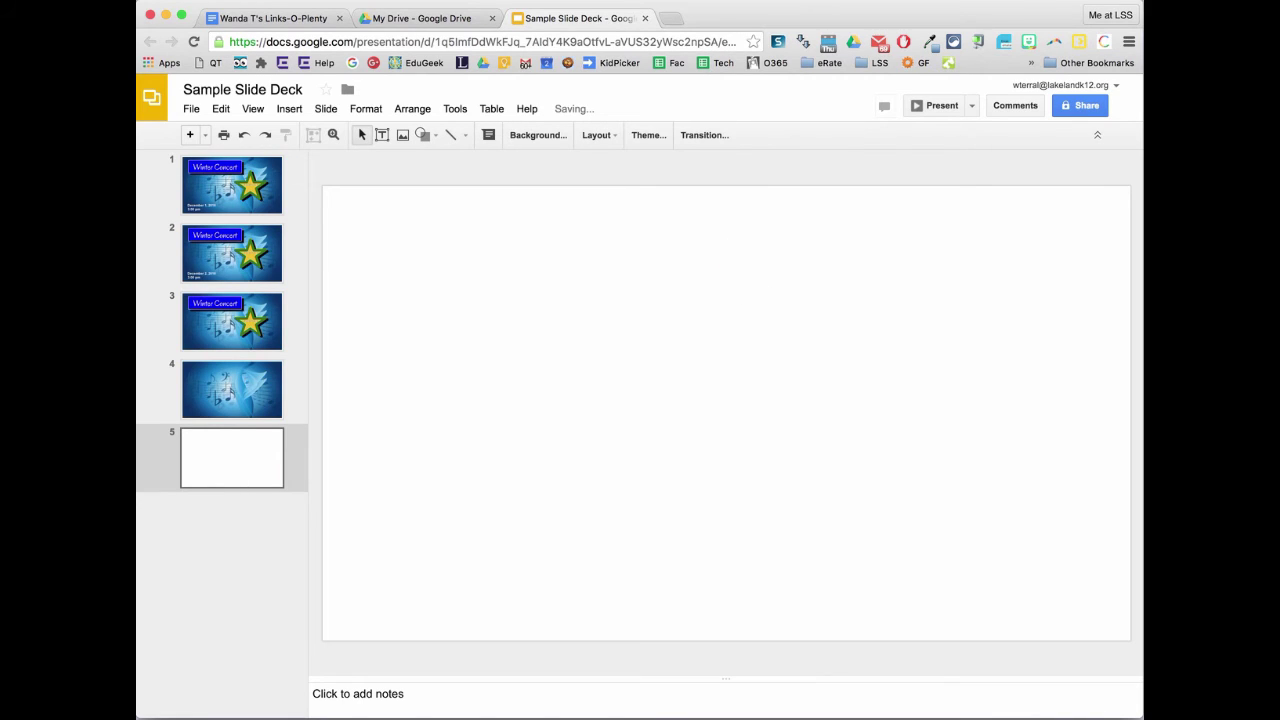
pyautogui.moveTo(932, 222); pyautogui.dragTo(594, 397)
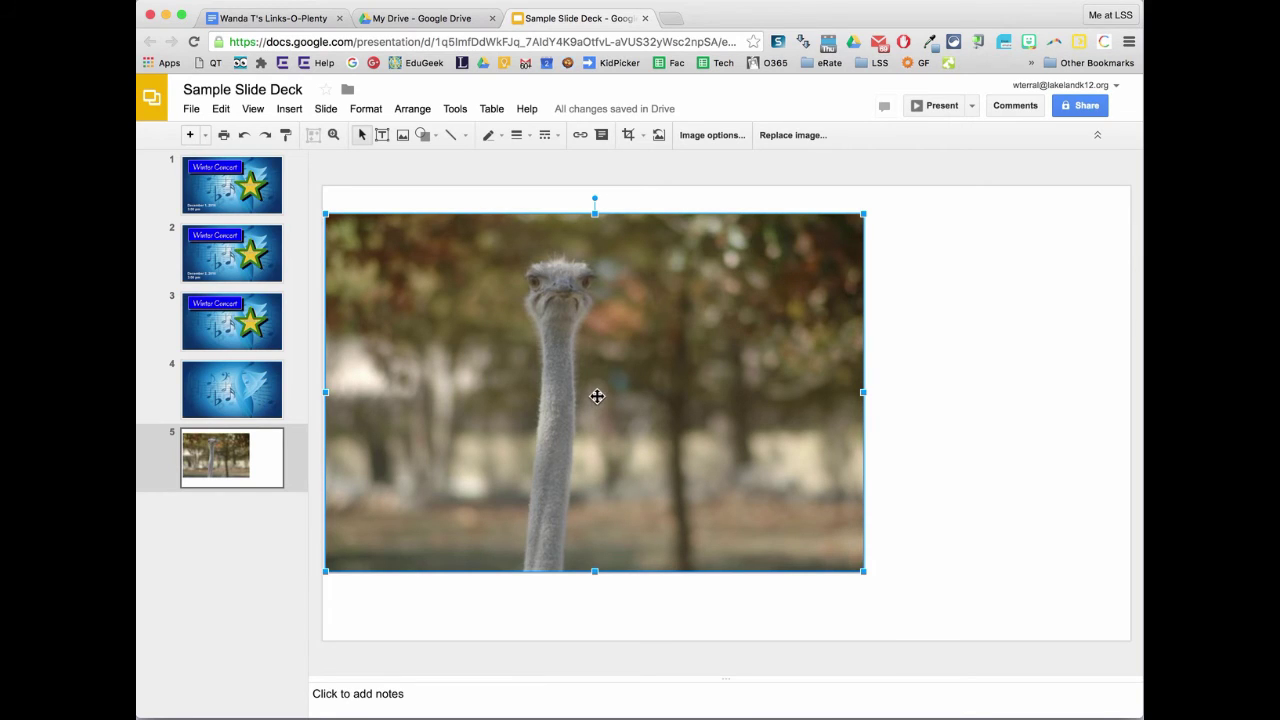
pyautogui.moveTo(593, 394); pyautogui.dragTo(594, 366)
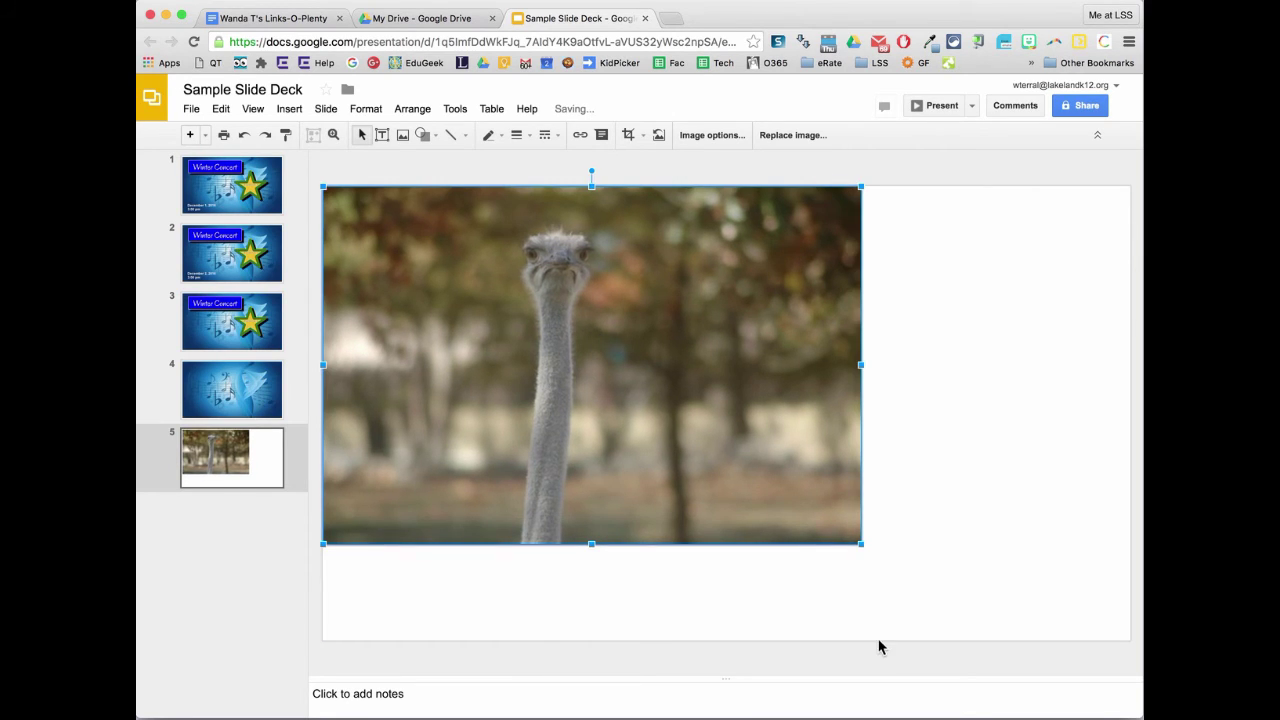
pyautogui.moveTo(860, 543); pyautogui.dragTo(1004, 638)
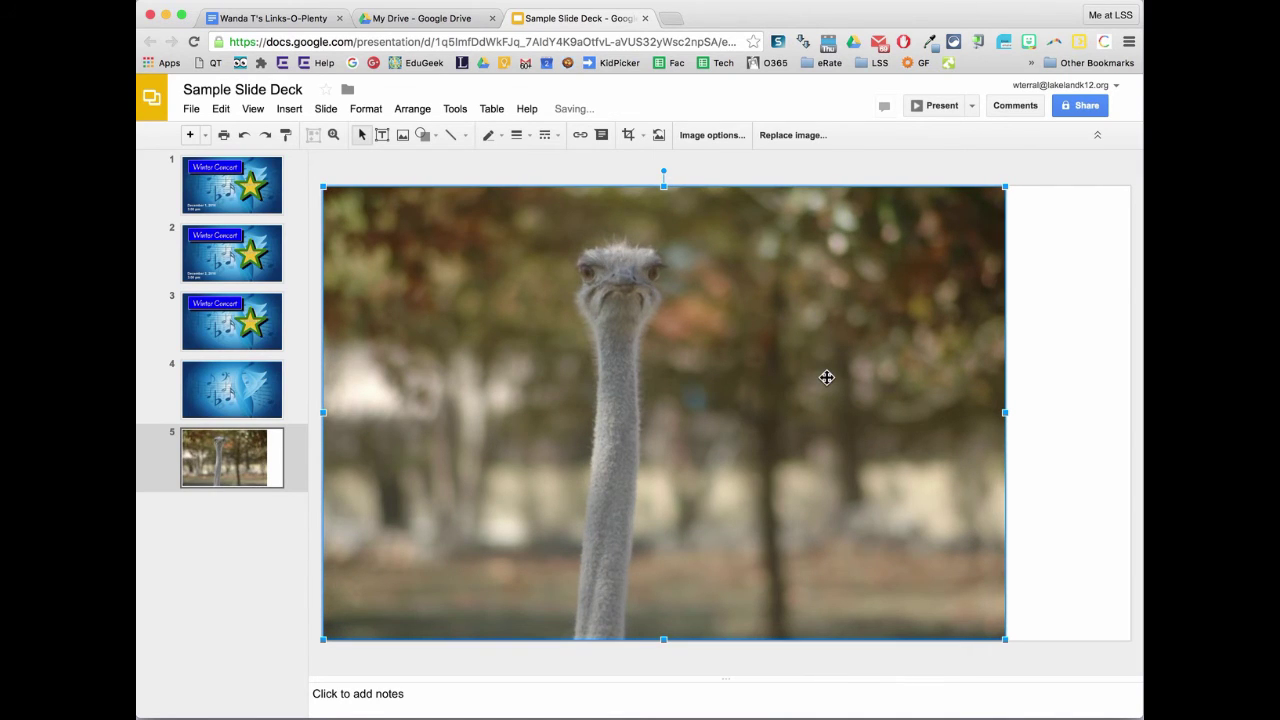
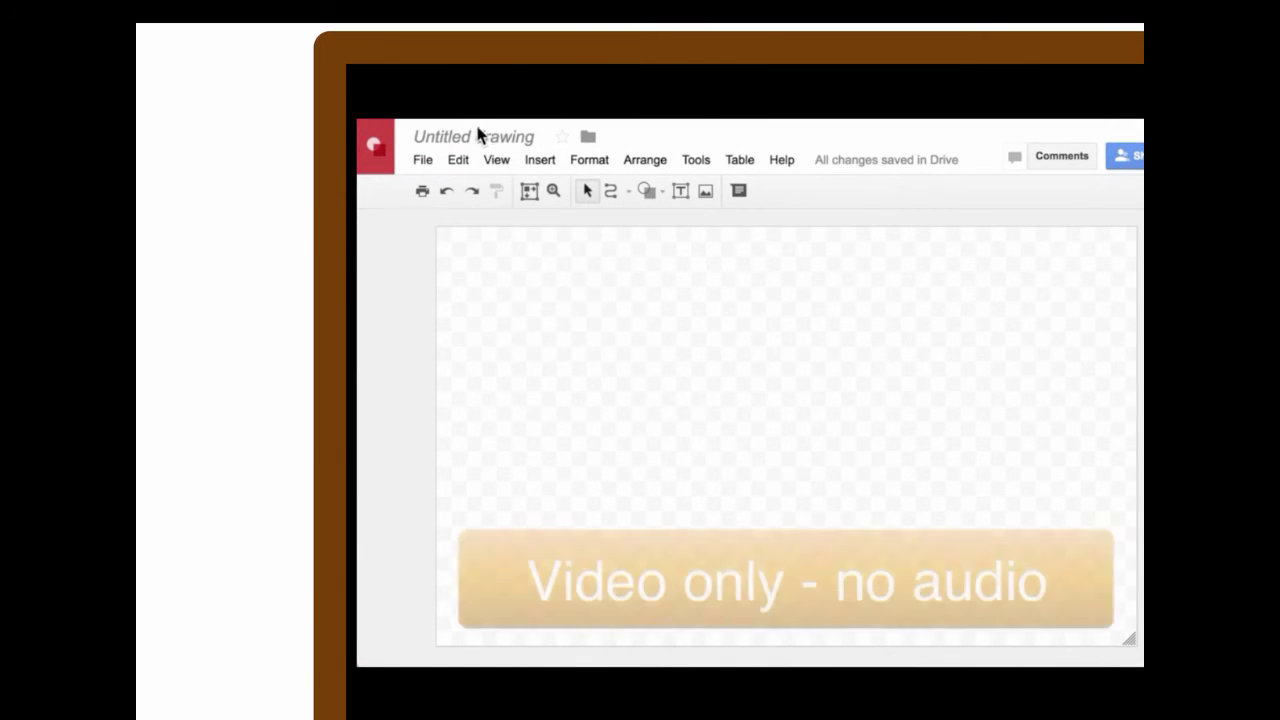
pyautogui.click(476, 141)
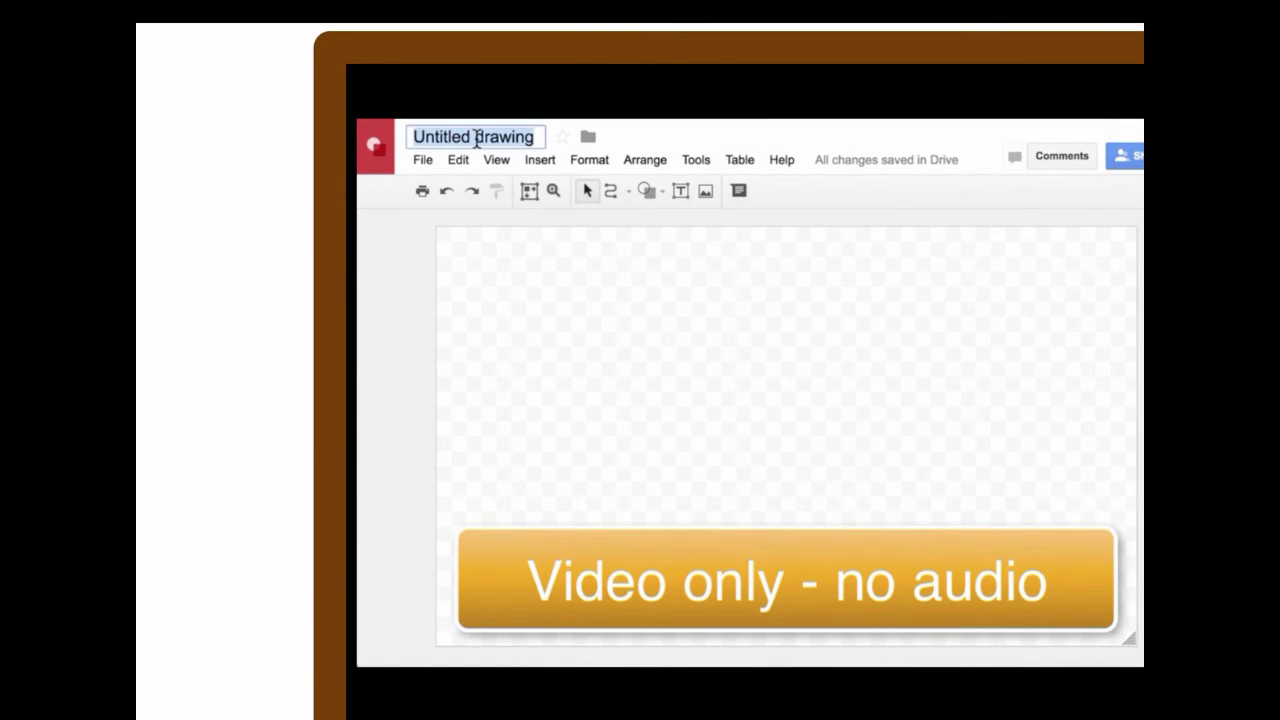
pyautogui.write('Sample')
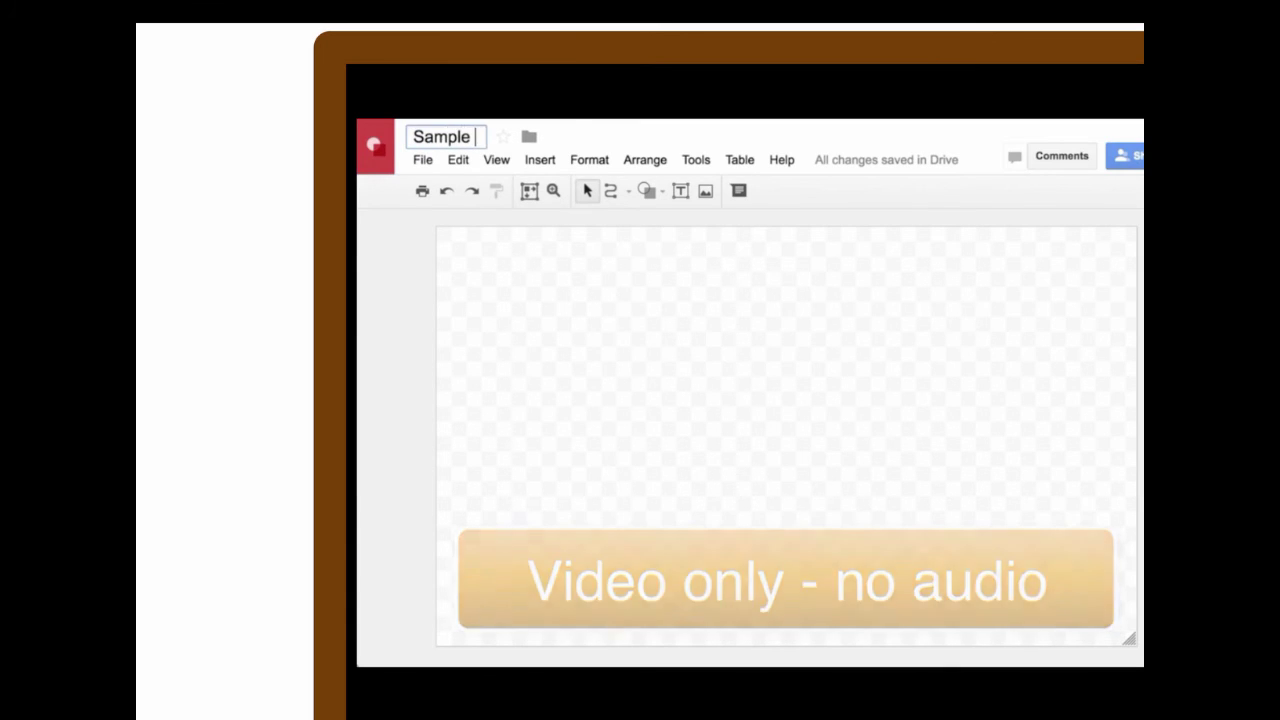
pyautogui.write(' Drawin')
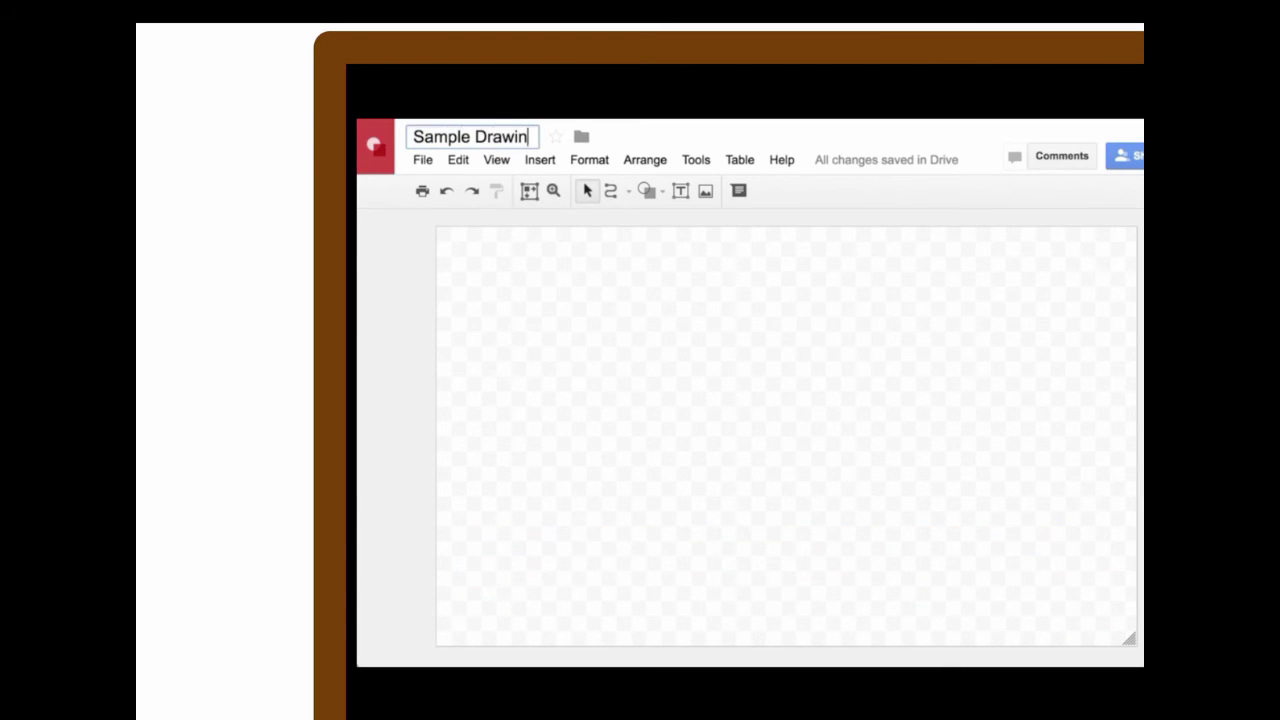
pyautogui.write('g')
pyautogui.click(585, 309)
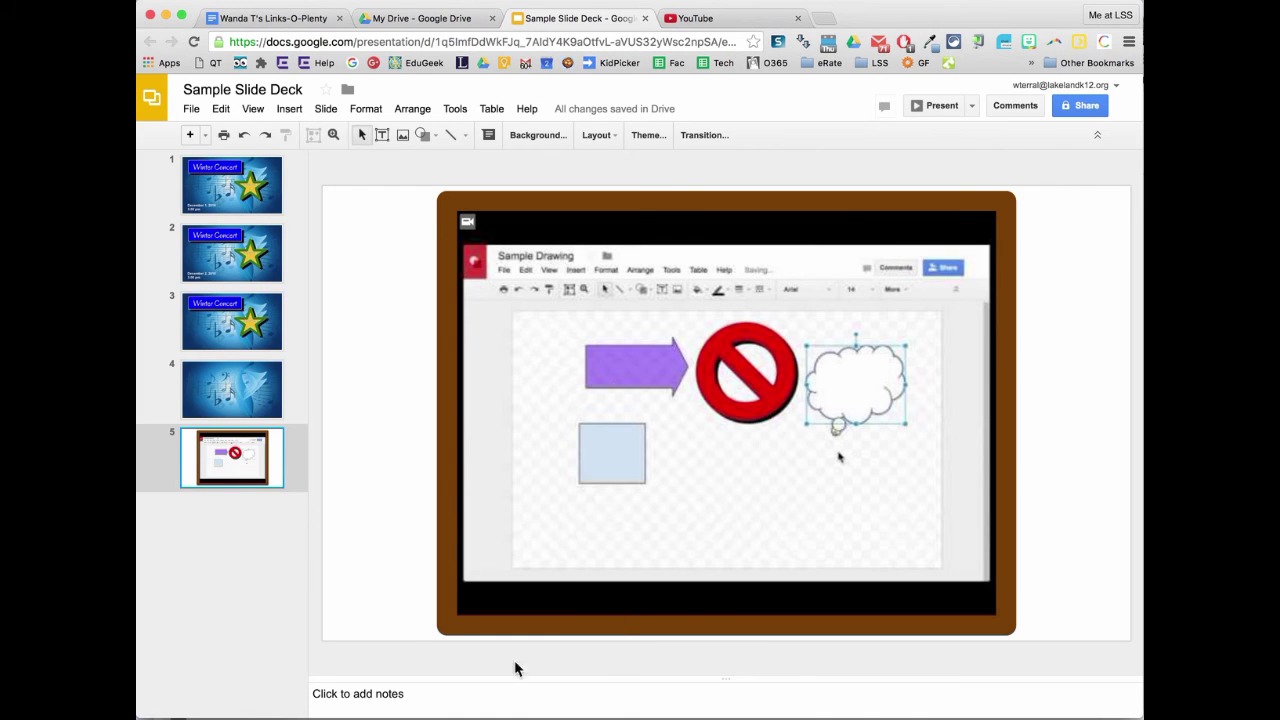
# Examine the image options and the add-to-theme choices available for the embedded video on slide 5
pyautogui.click(358, 490)
pyautogui.click(572, 450)
pyautogui.rightClick(572, 450)
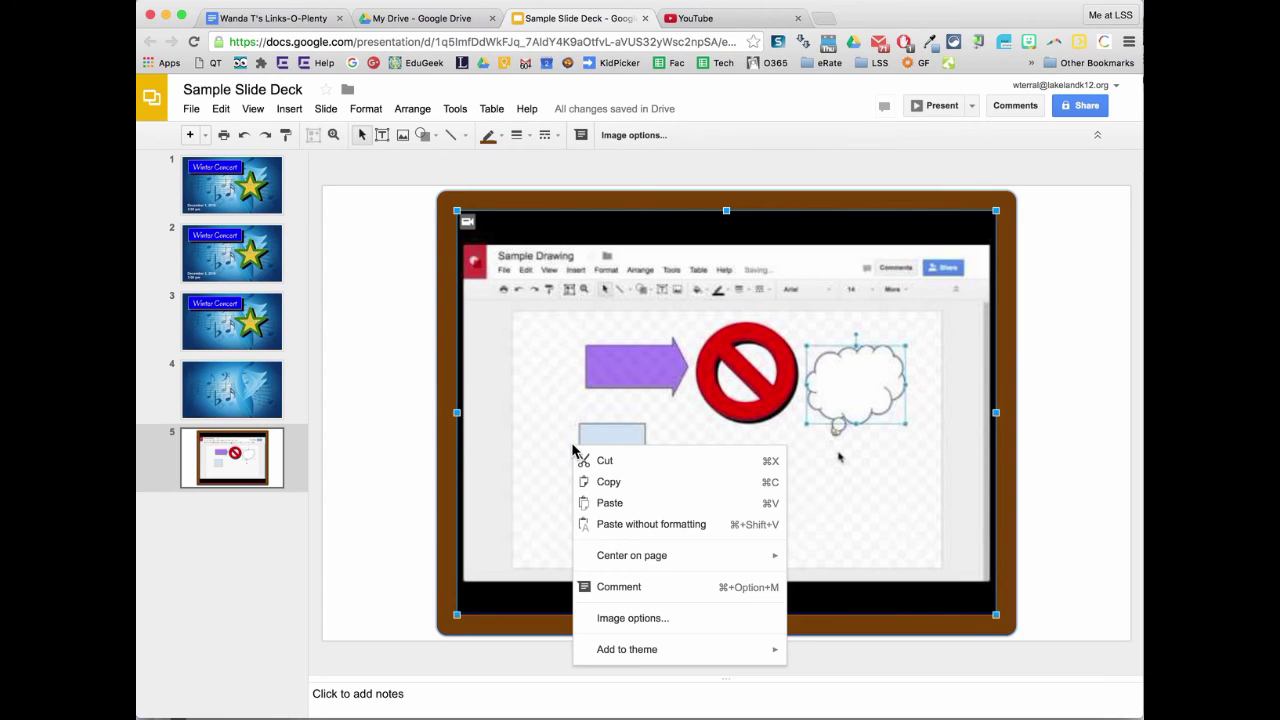
pyautogui.click(633, 618)
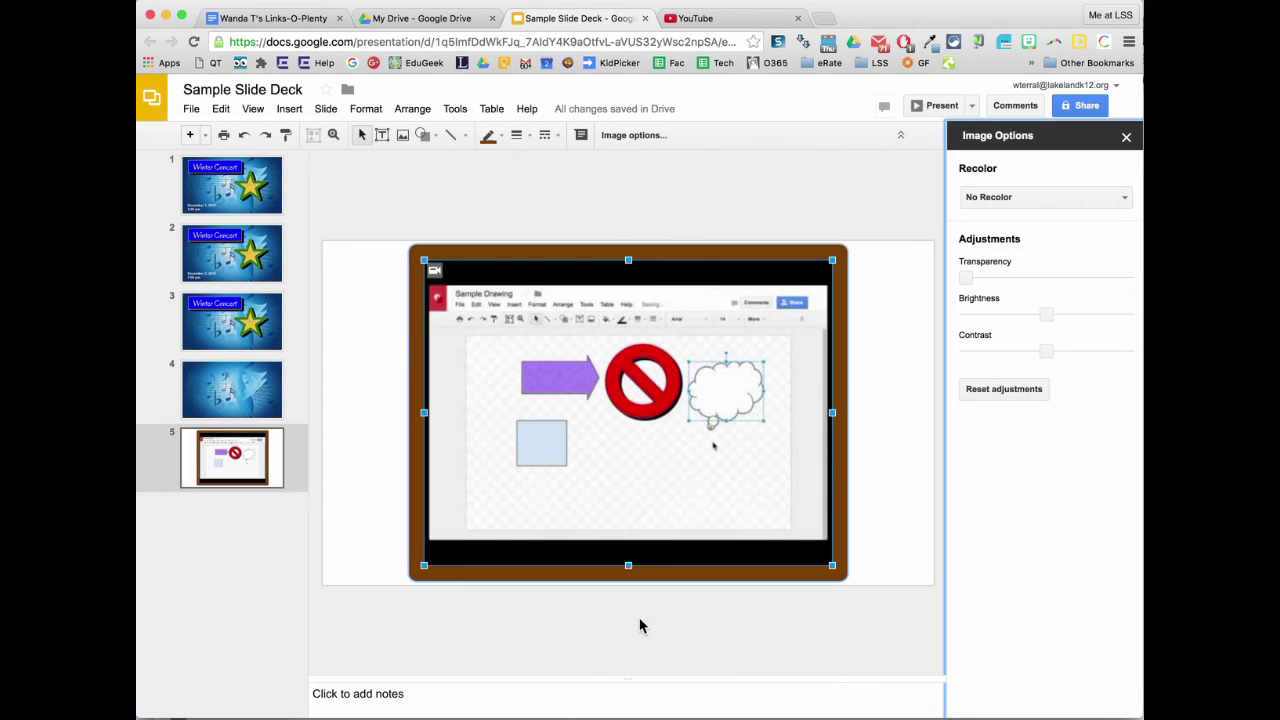
pyautogui.click(1126, 137)
pyautogui.rightClick(707, 518)
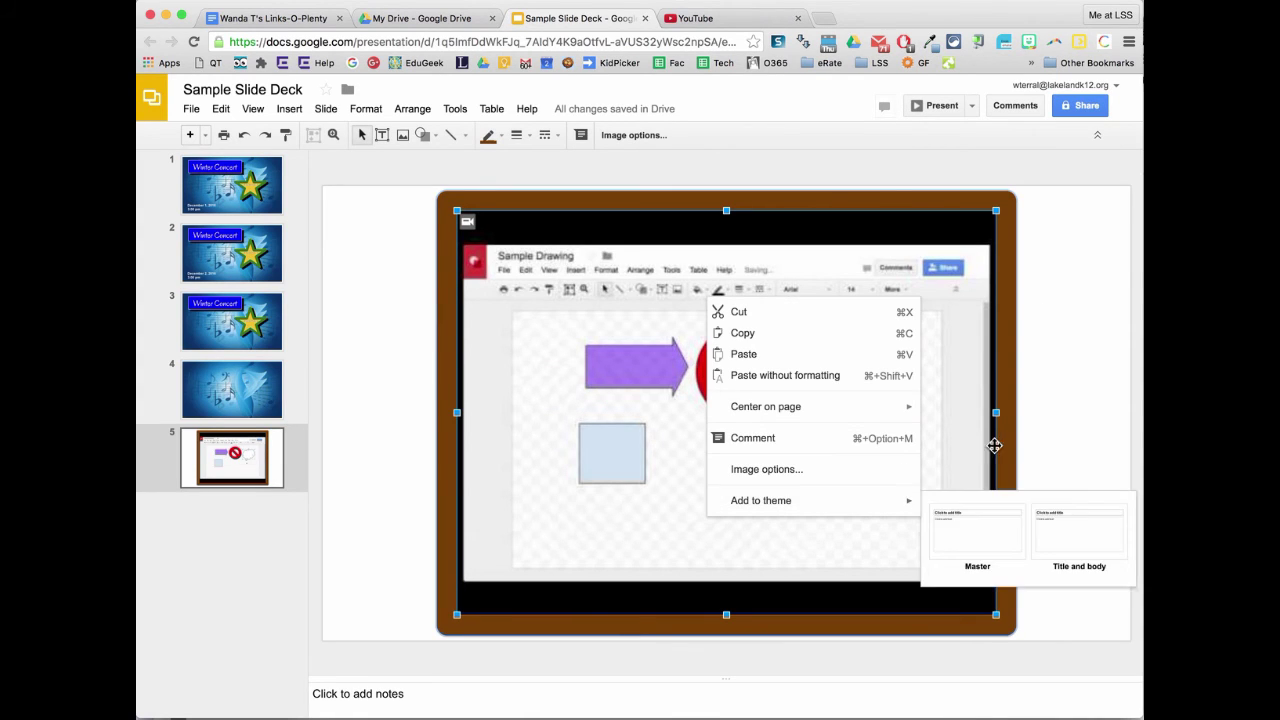
pyautogui.click(1016, 334)
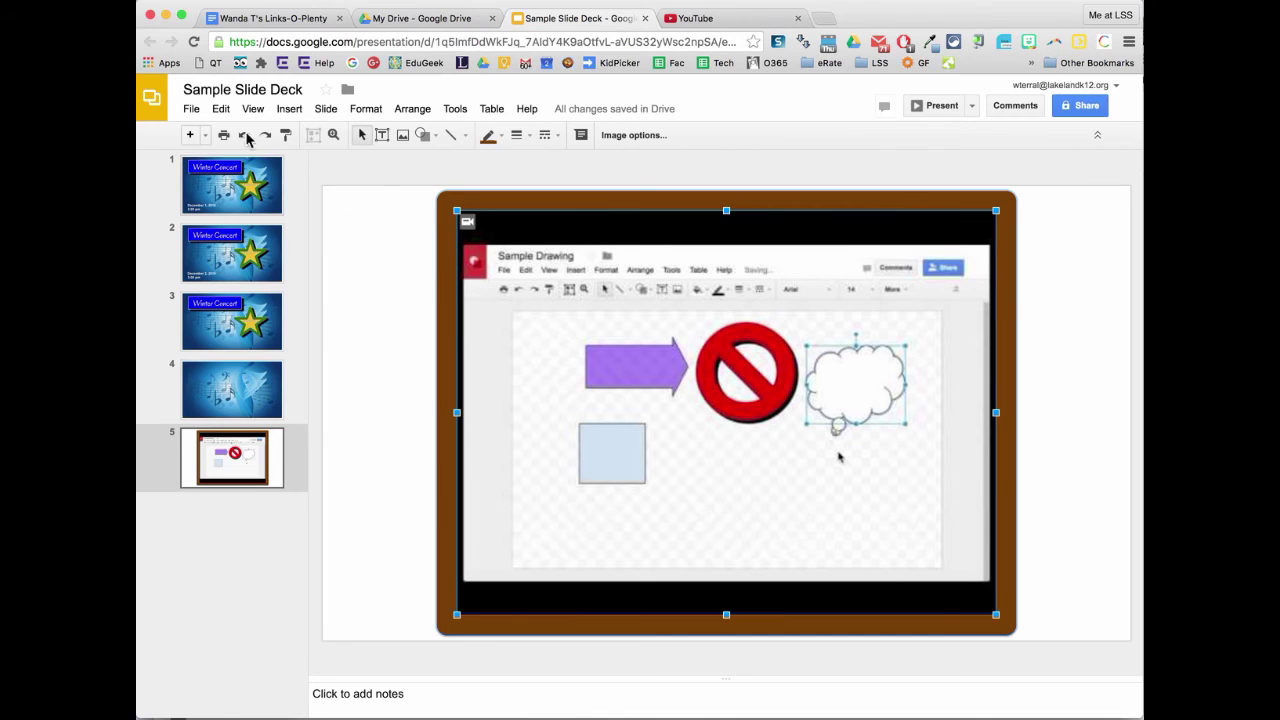
# Review the publish-to-web settings and the available auto-advance intervals, then close them without changes
pyautogui.click(190, 110)
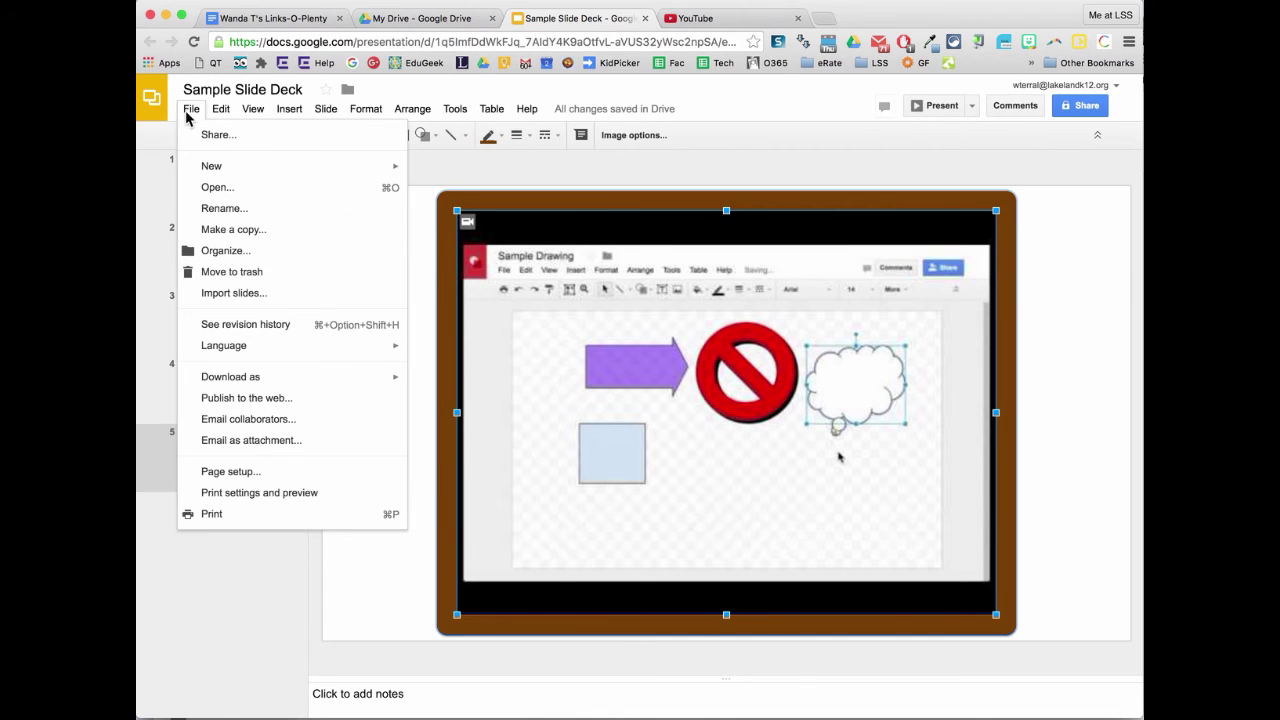
pyautogui.click(275, 400)
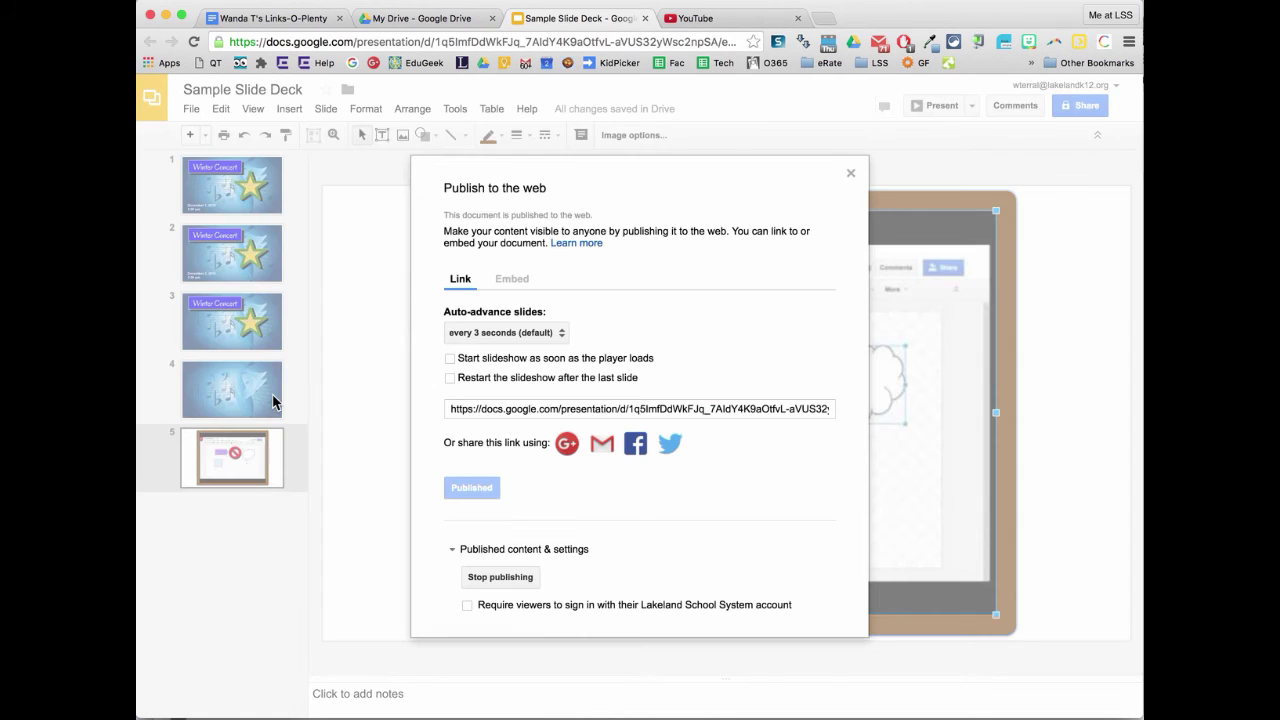
pyautogui.click(528, 336)
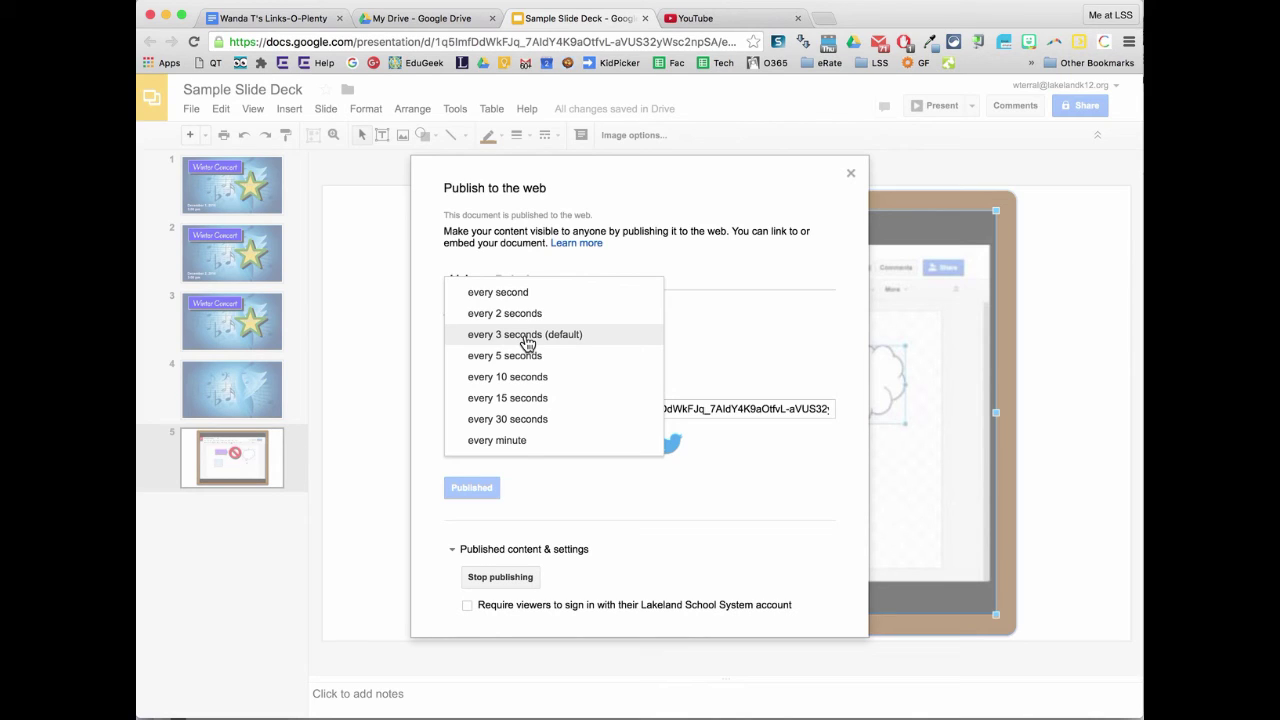
pyautogui.click(751, 500)
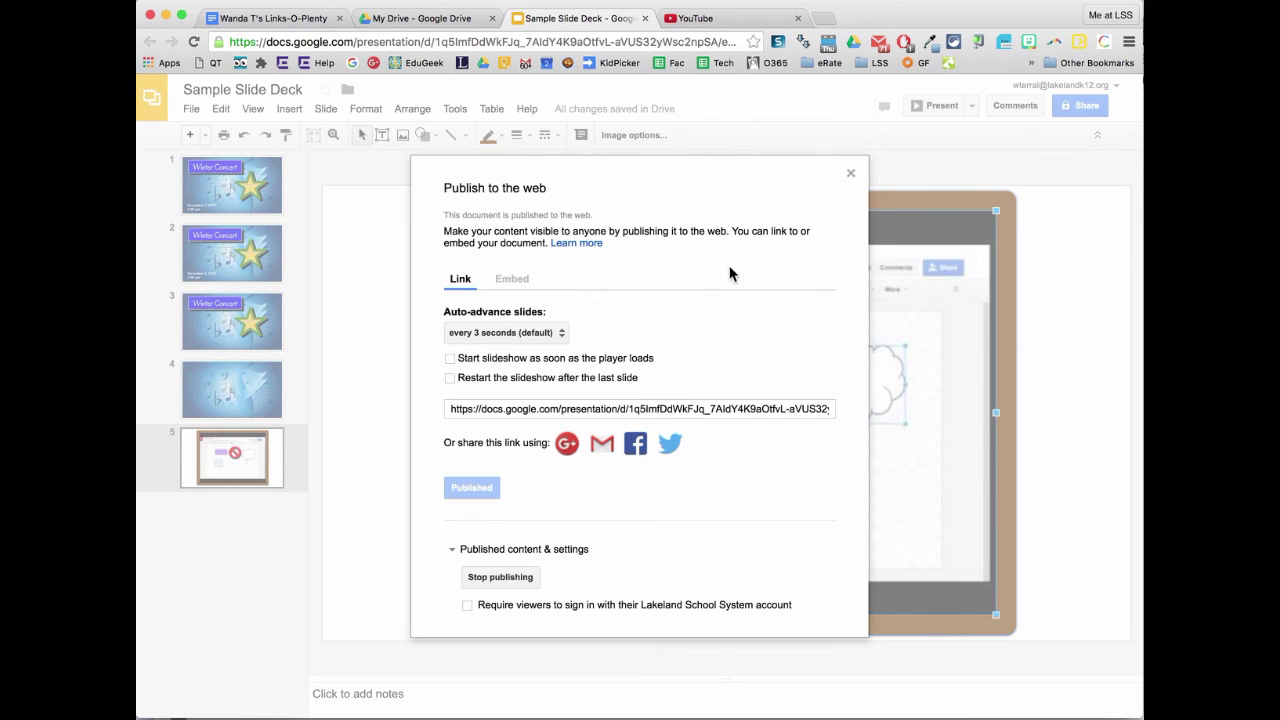
pyautogui.click(850, 177)
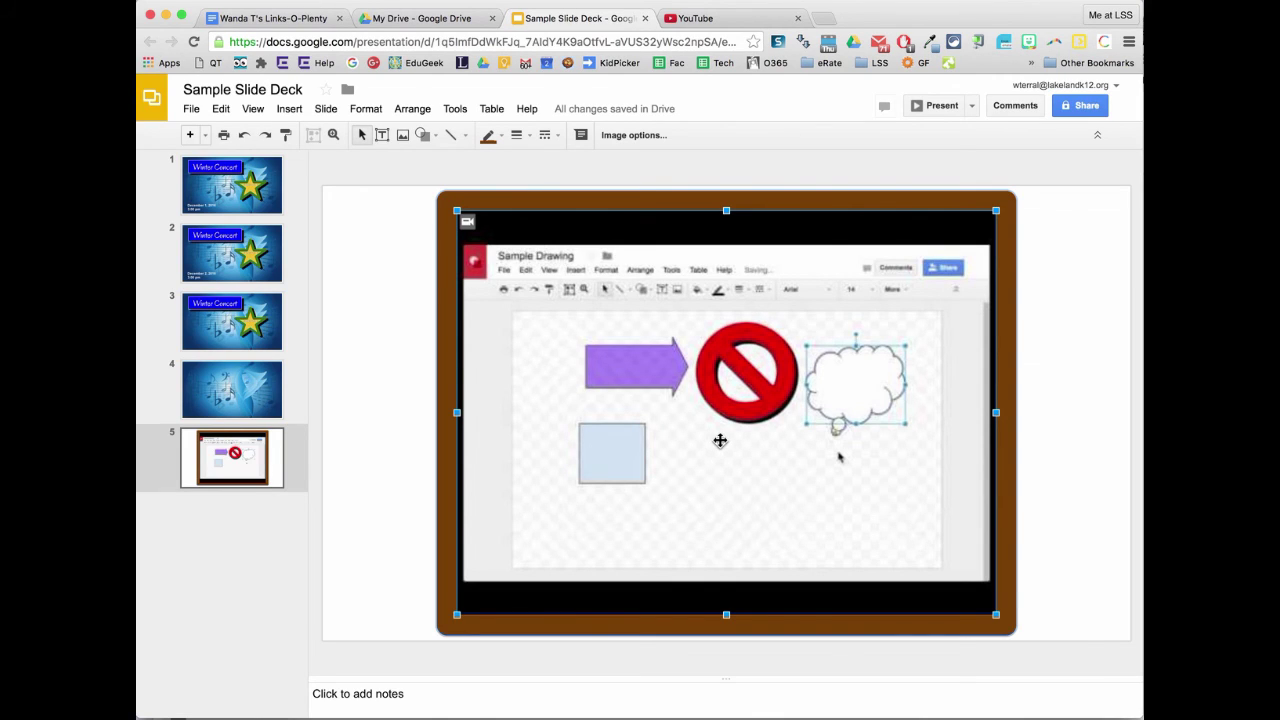
# View the Walkthrough Google Drawings video's settings in YouTube, and return to the Sample Slide Deck with the video deselected
pyautogui.click(740, 20)
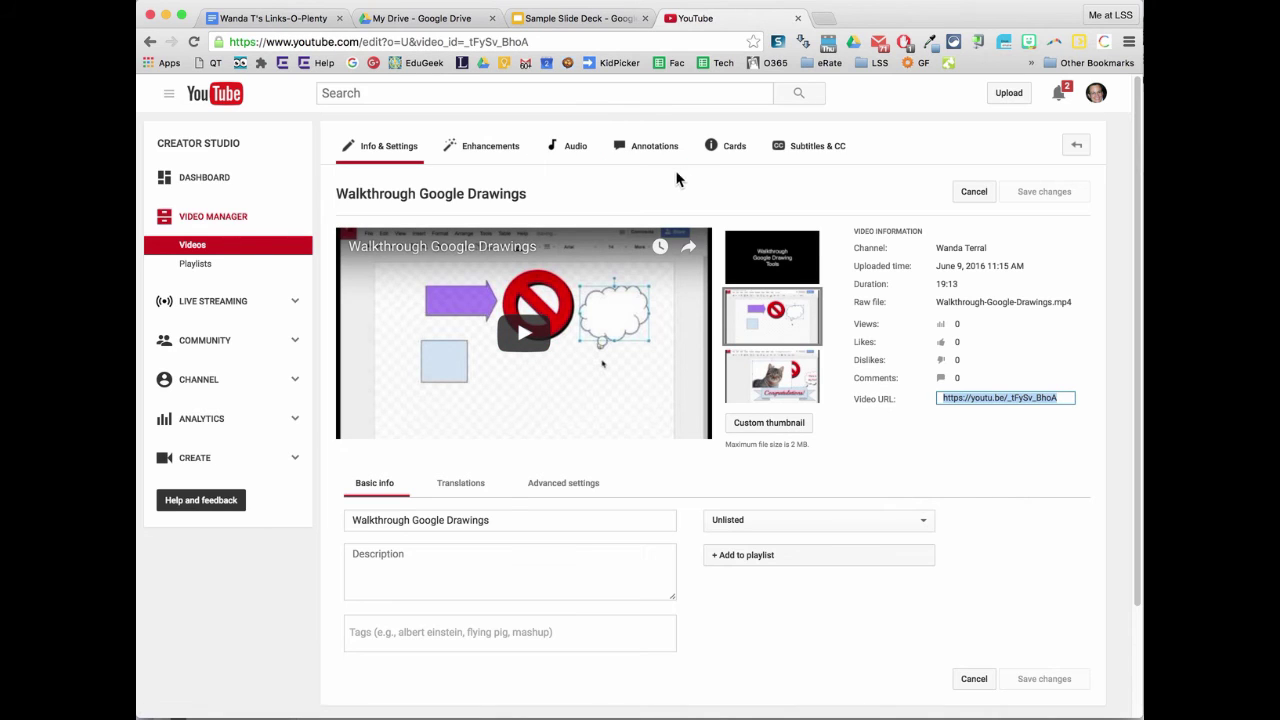
pyautogui.click(550, 28)
pyautogui.click(358, 224)
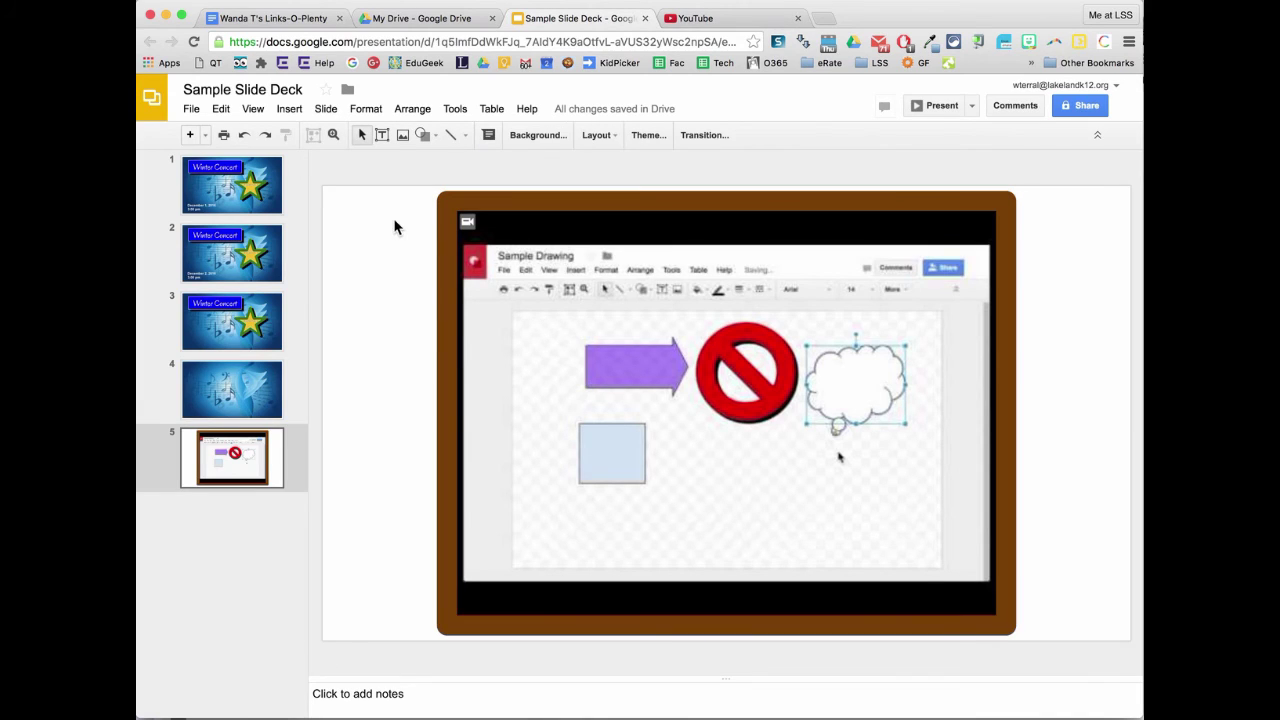
pyautogui.click(325, 109)
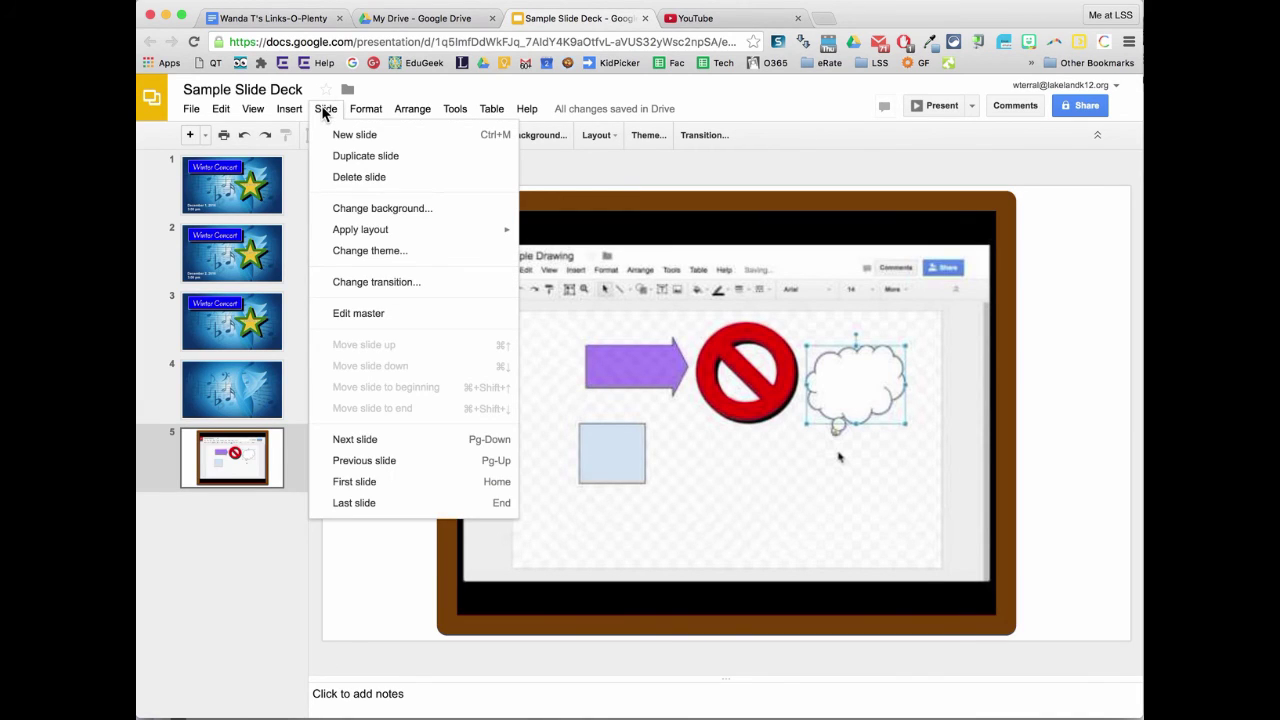
pyautogui.click(324, 110)
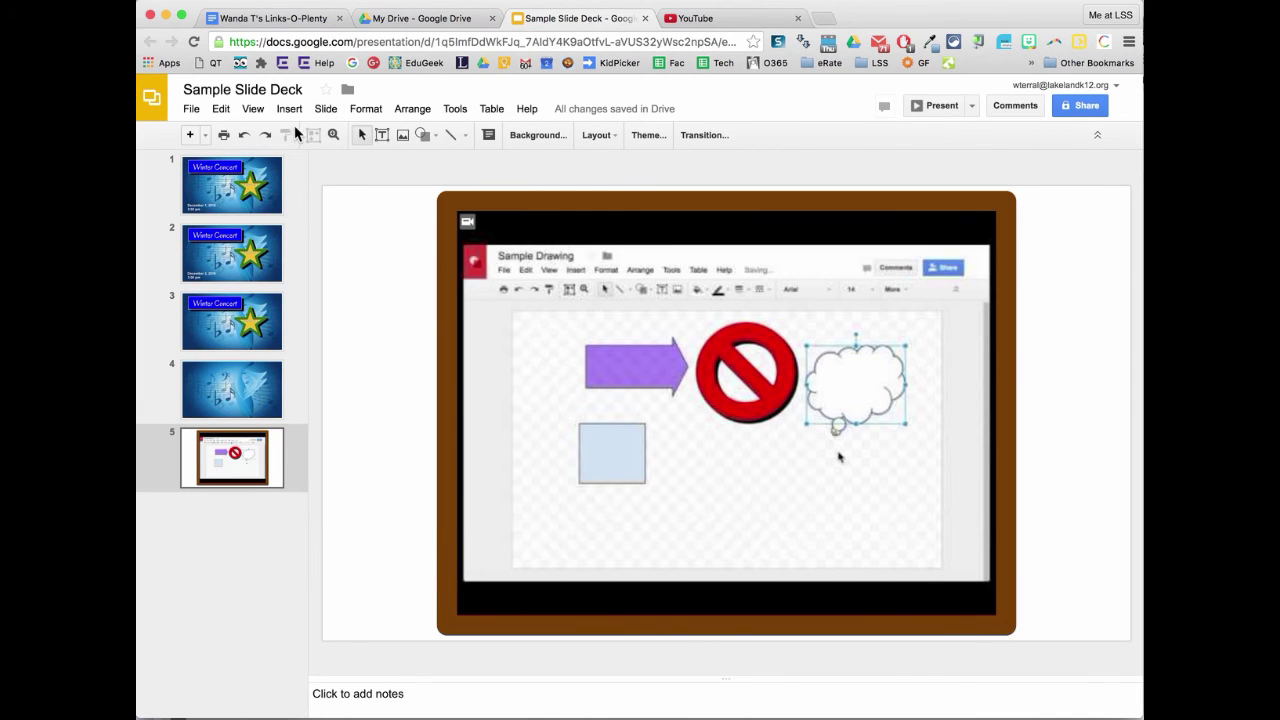
pyautogui.click(288, 110)
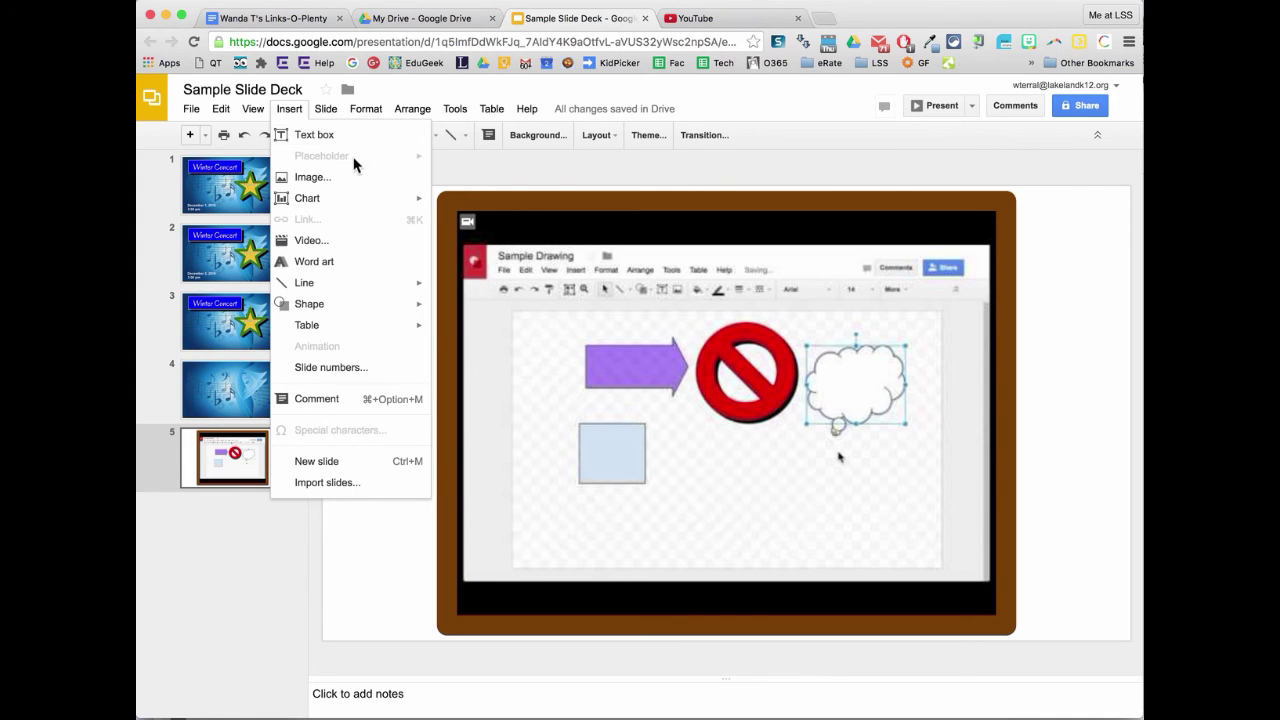
pyautogui.click(462, 114)
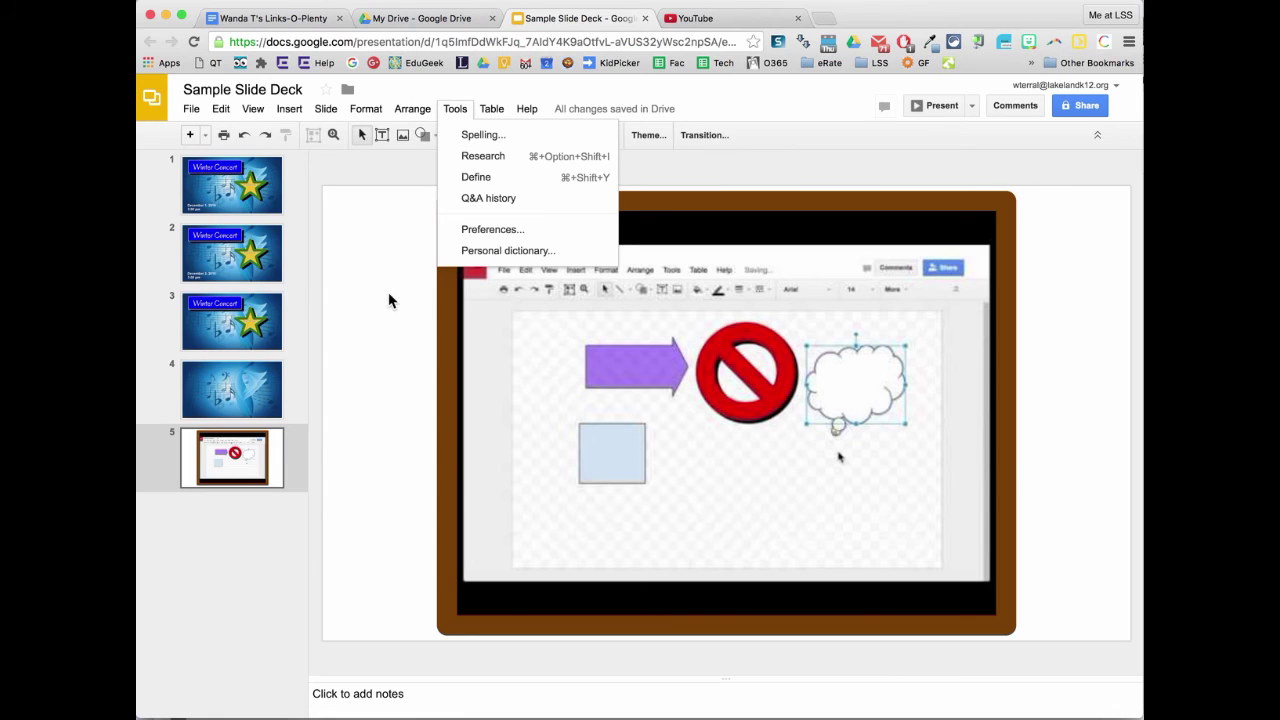
pyautogui.click(418, 107)
pyautogui.click(418, 112)
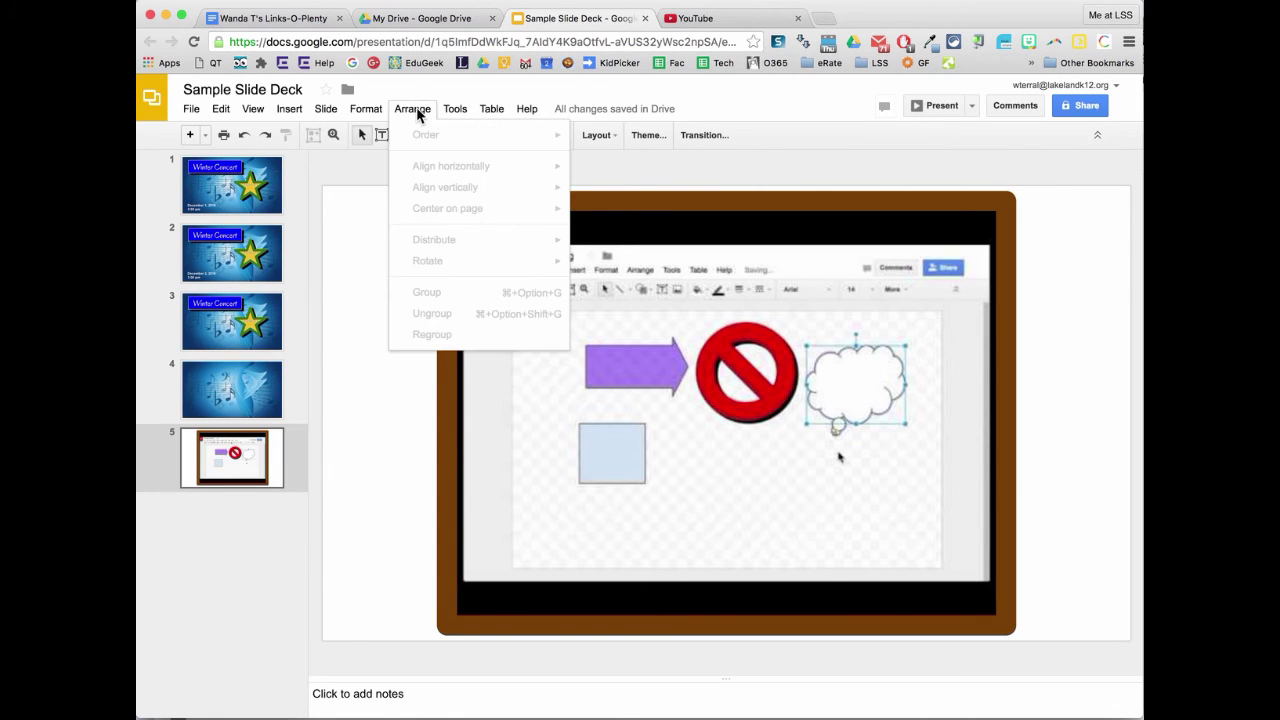
pyautogui.click(364, 109)
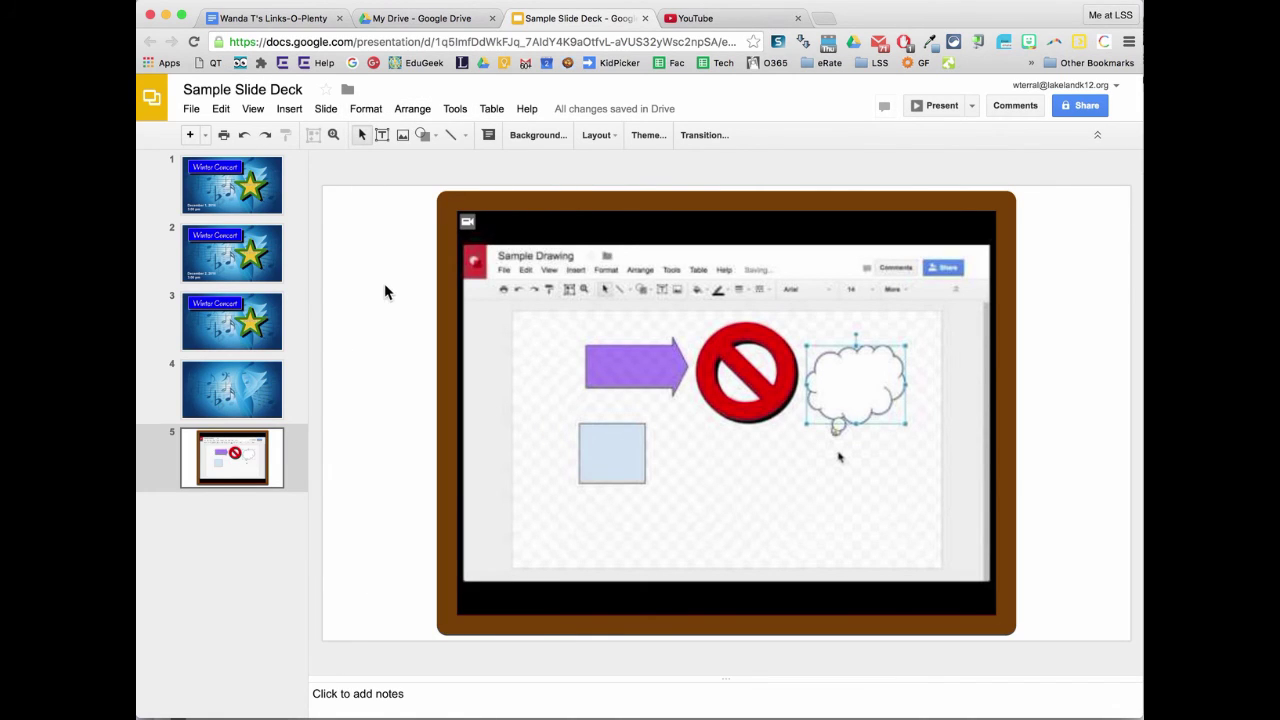
# On slide 1, move the yellow star with the green border over the Winter Concert title and delete its black shadow star
pyautogui.click(220, 195)
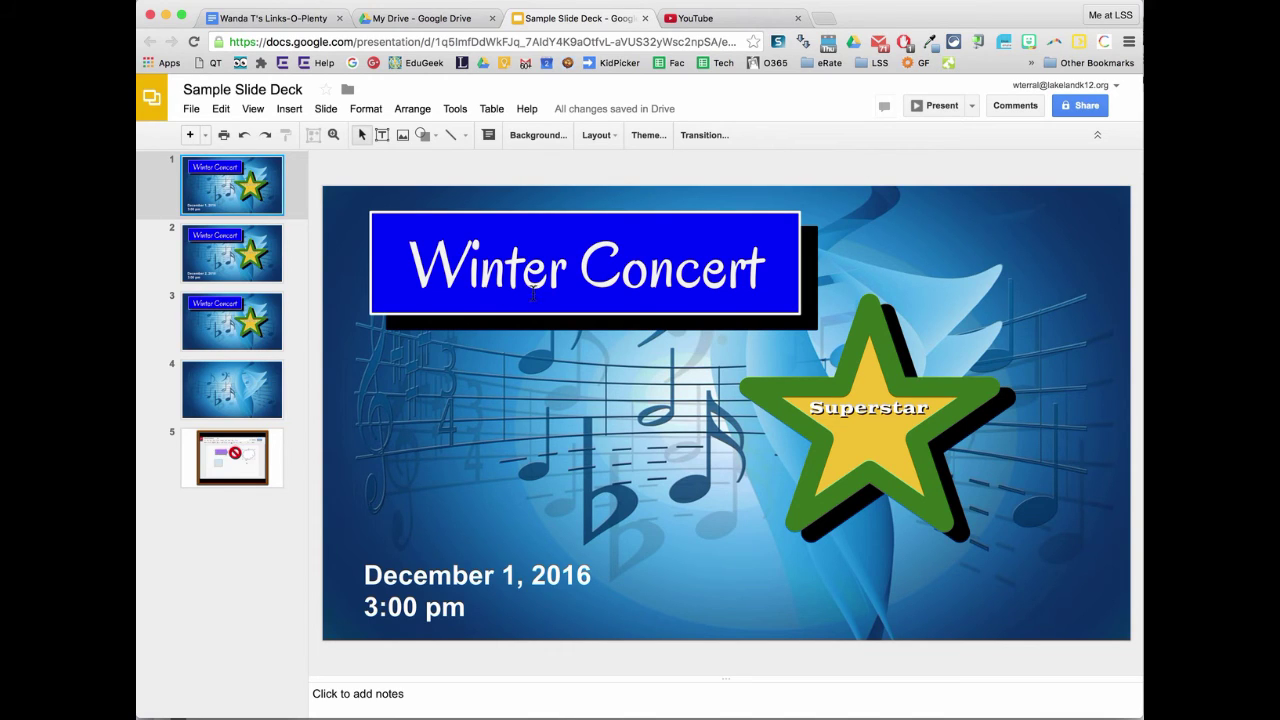
pyautogui.click(957, 397)
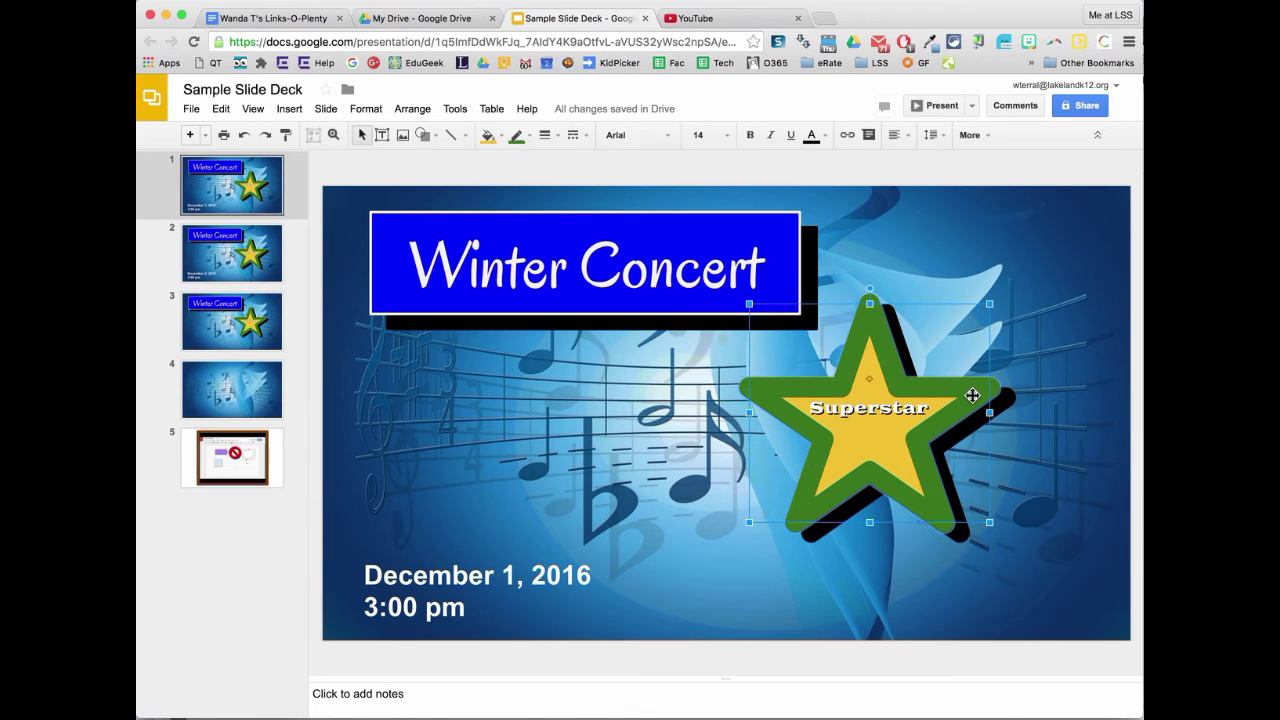
pyautogui.moveTo(957, 397); pyautogui.dragTo(797, 307)
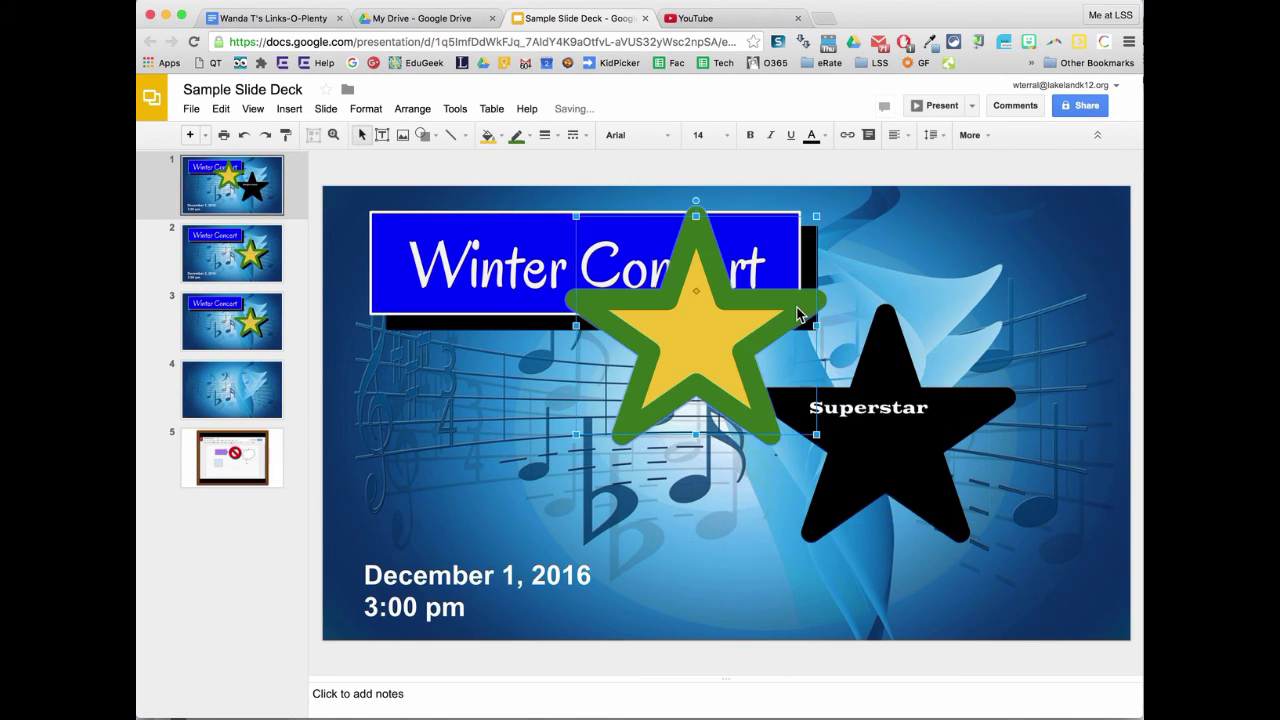
pyautogui.click(918, 462)
pyautogui.press('Delete')
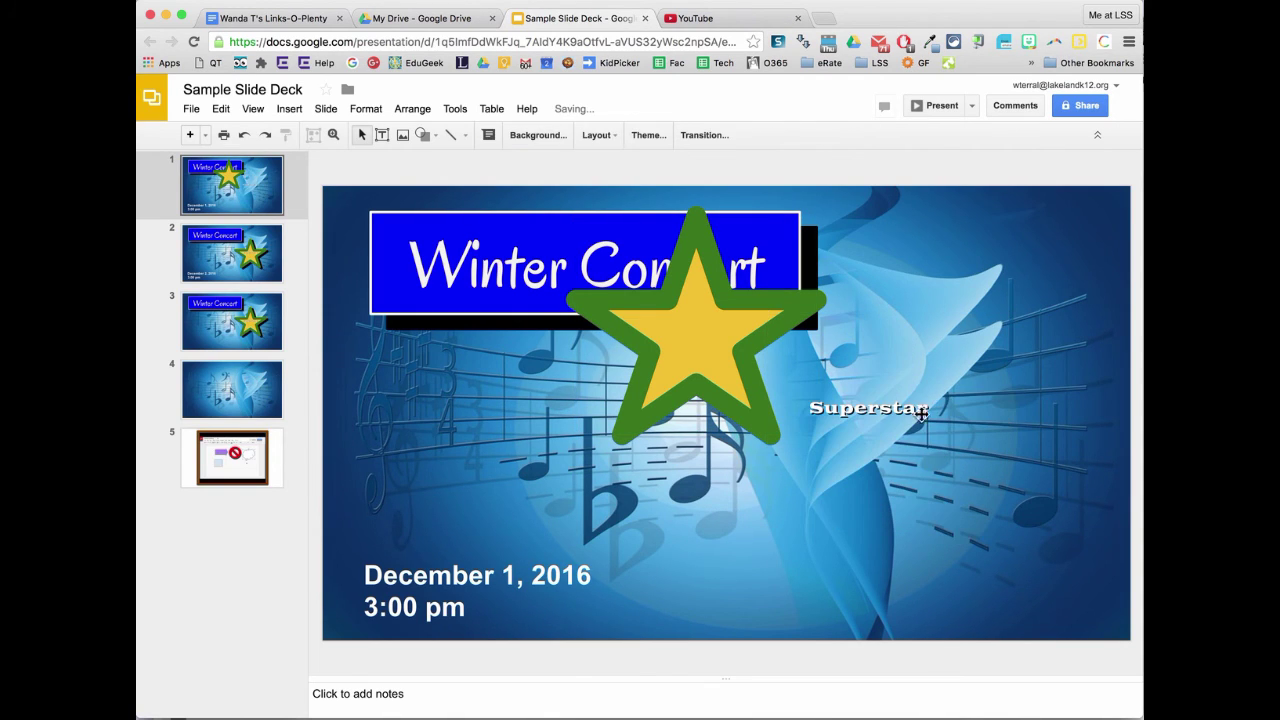
# Delete both the white Superstar text and its black shadow copy from slide 1
pyautogui.click(915, 409)
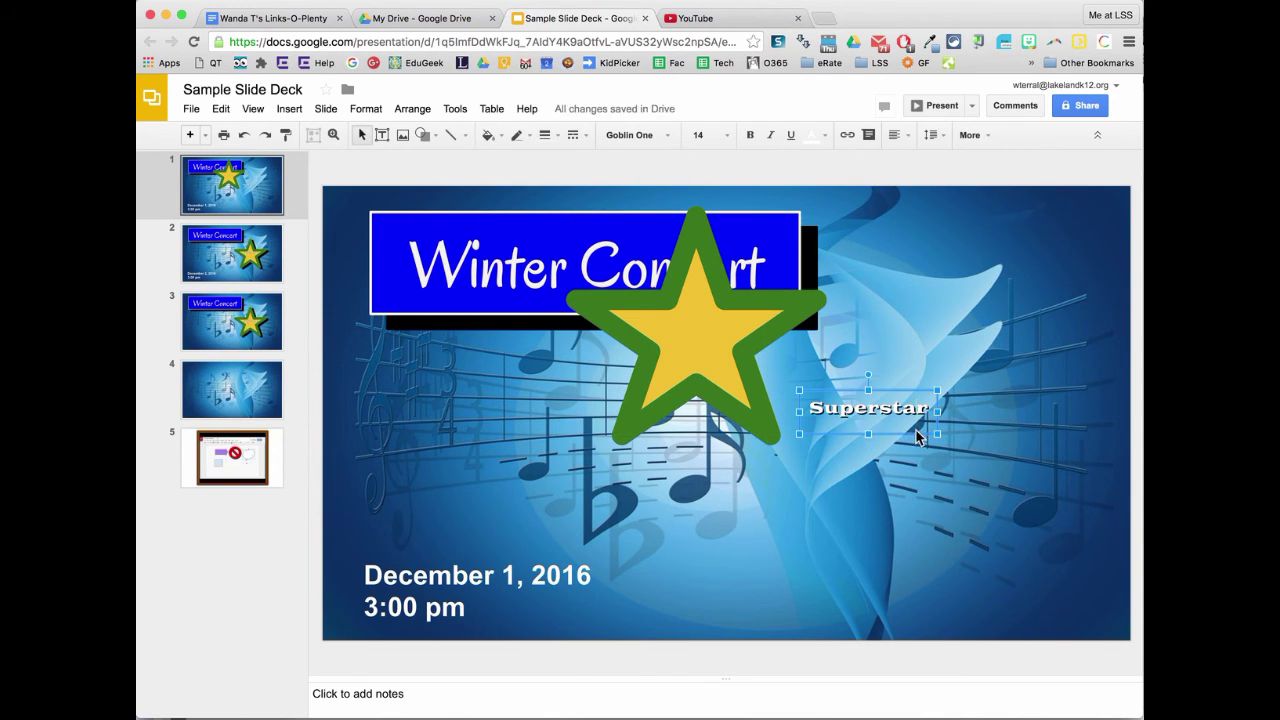
pyautogui.click(860, 372)
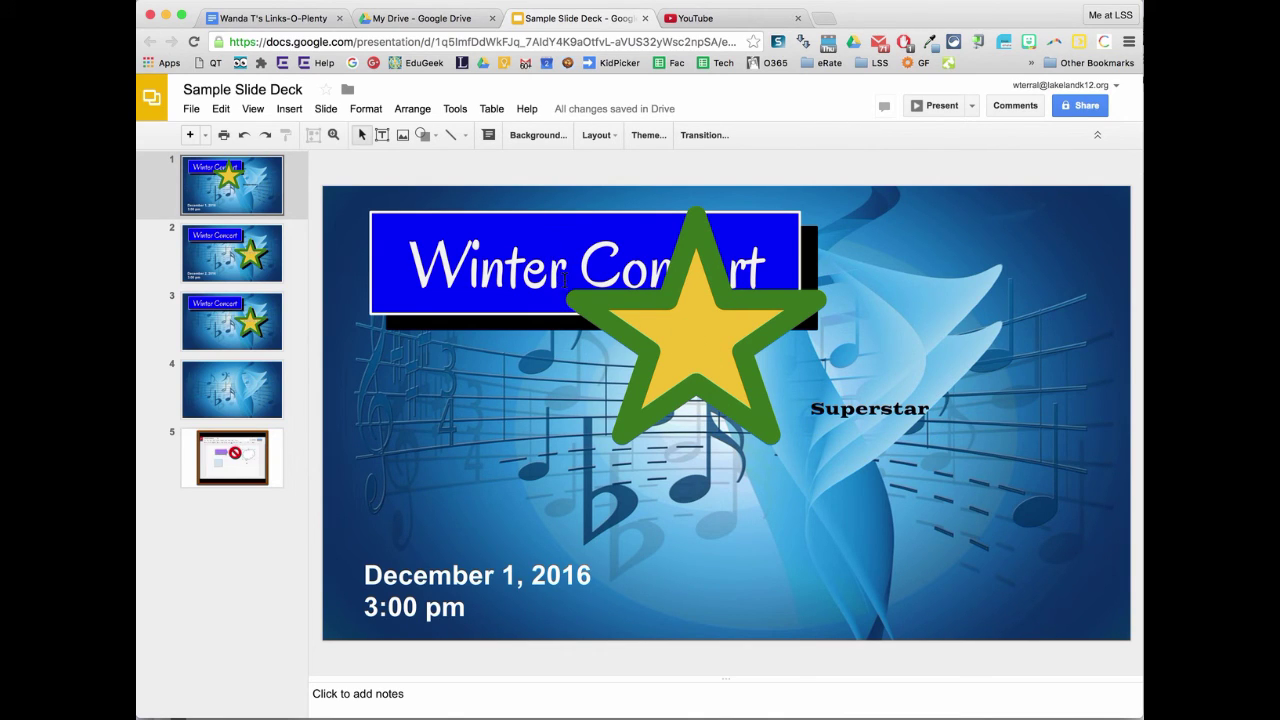
pyautogui.click(937, 418)
pyautogui.press('Delete')
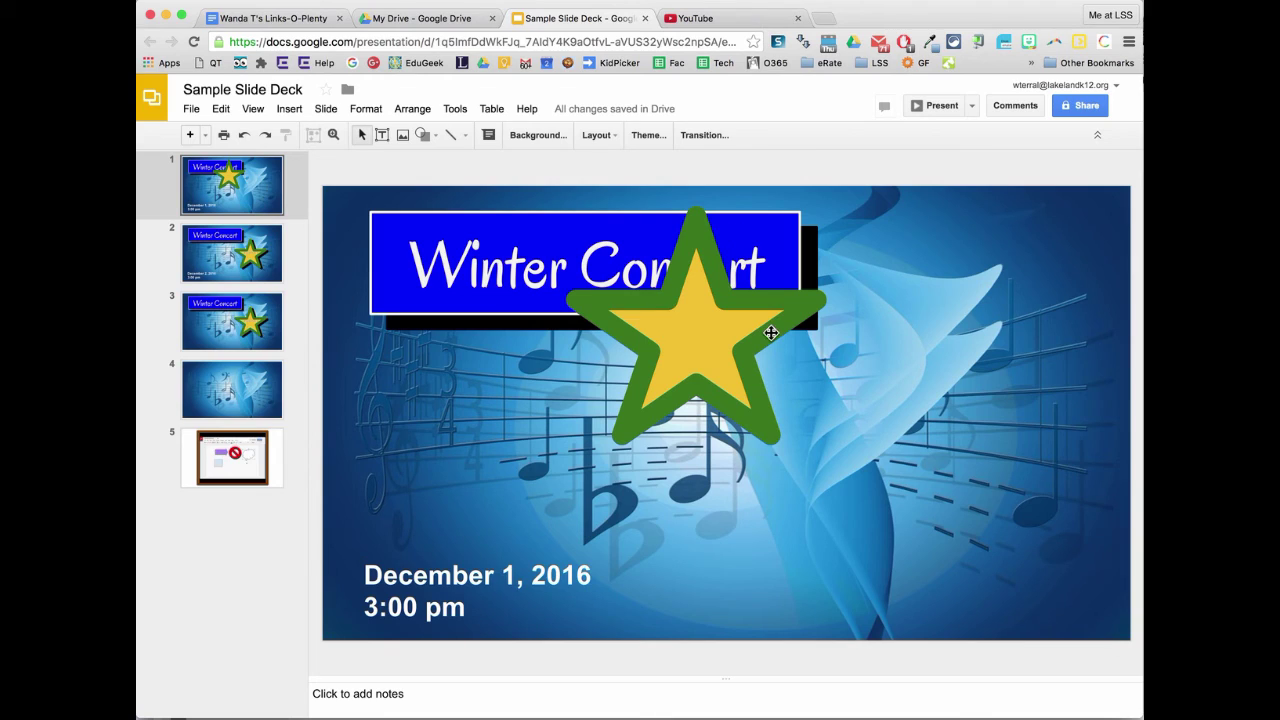
# Send the yellow star on slide 1 to the back and delete the blue music background image covering it
pyautogui.click(733, 330)
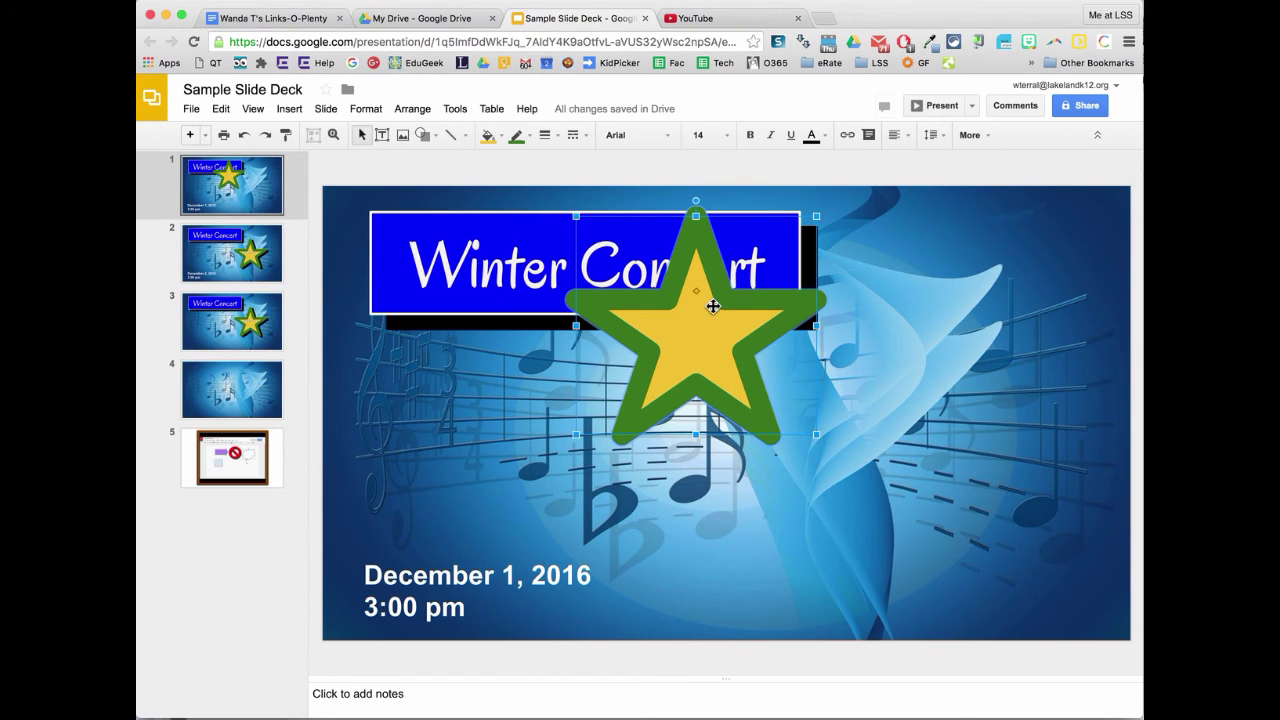
pyautogui.click(414, 111)
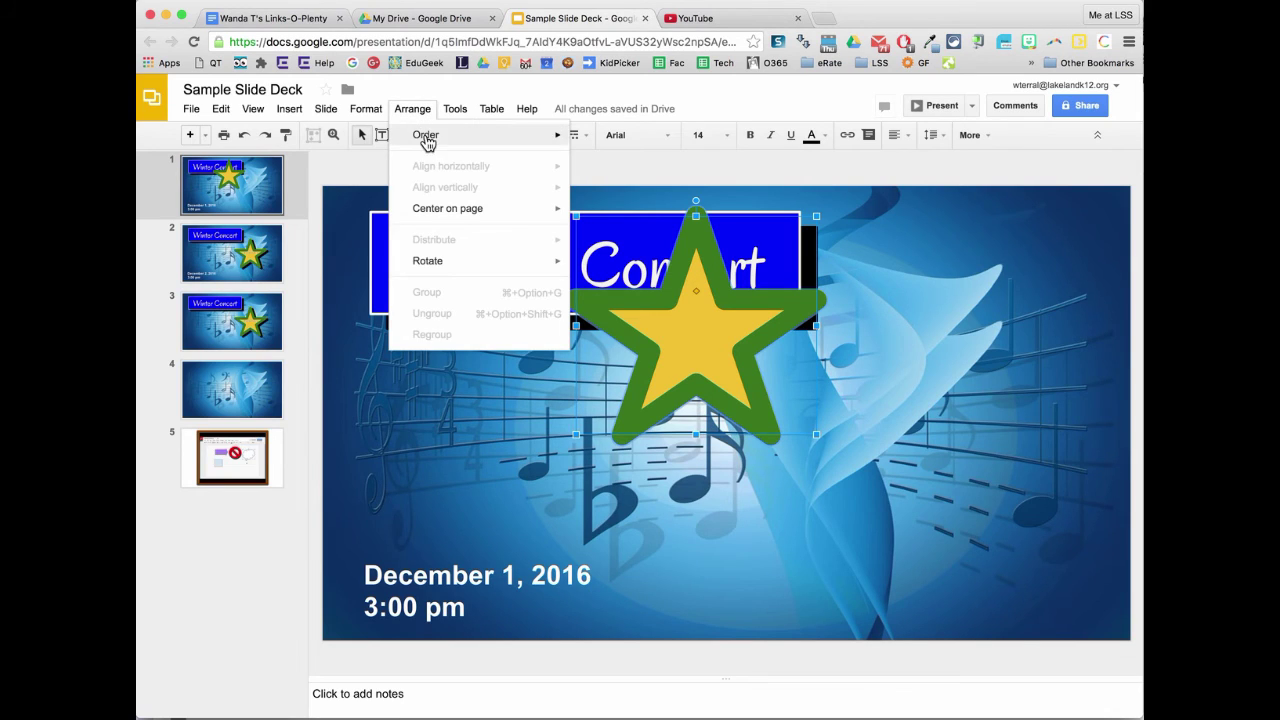
pyautogui.moveTo(463, 137)
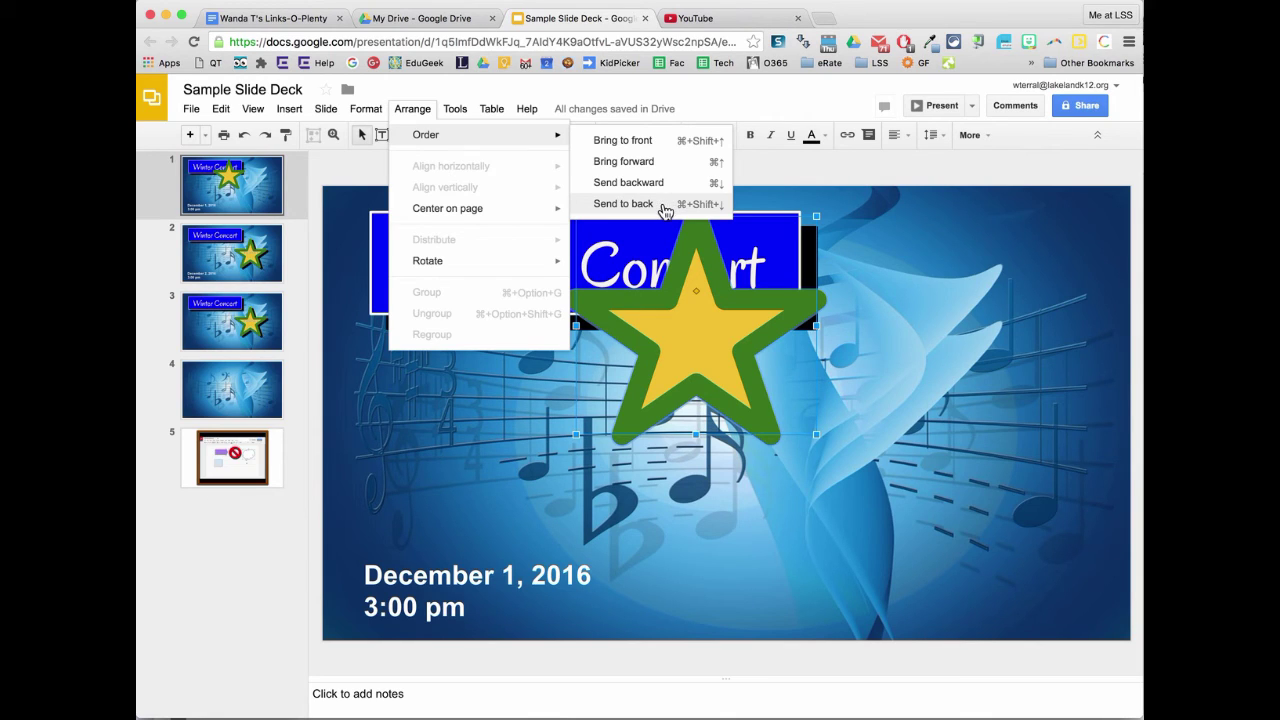
pyautogui.click(623, 203)
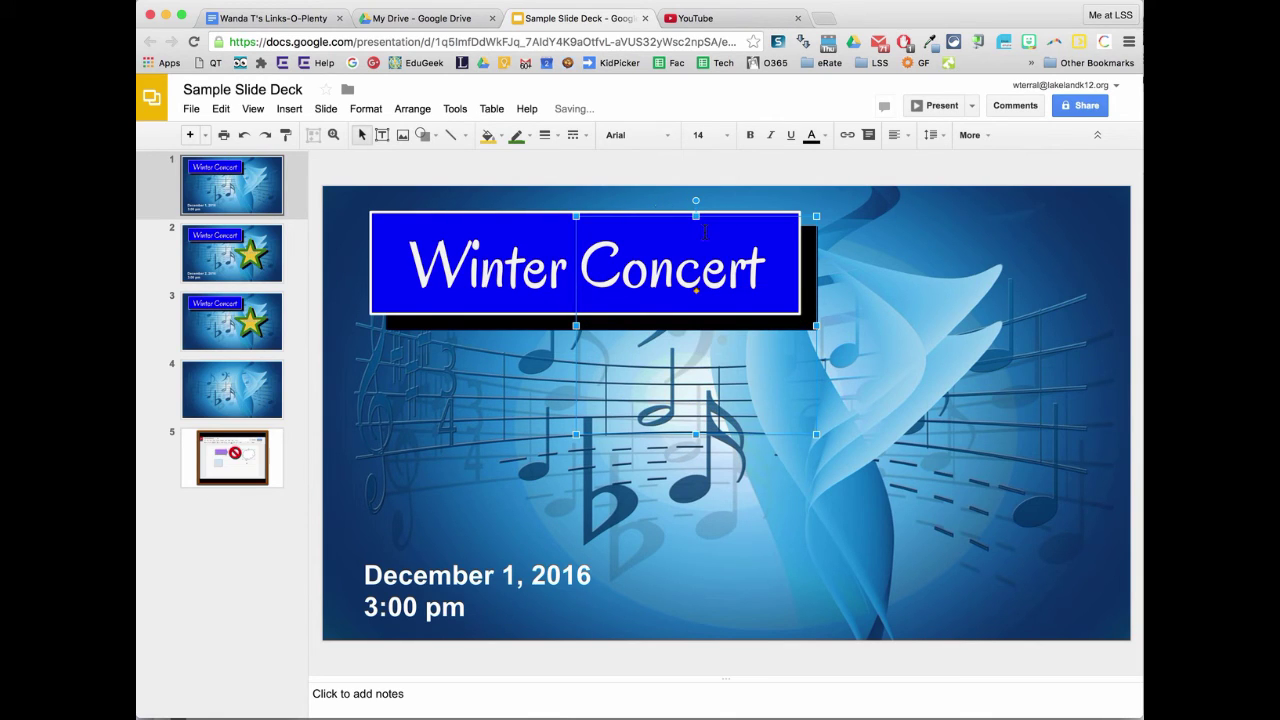
pyautogui.click(1110, 222)
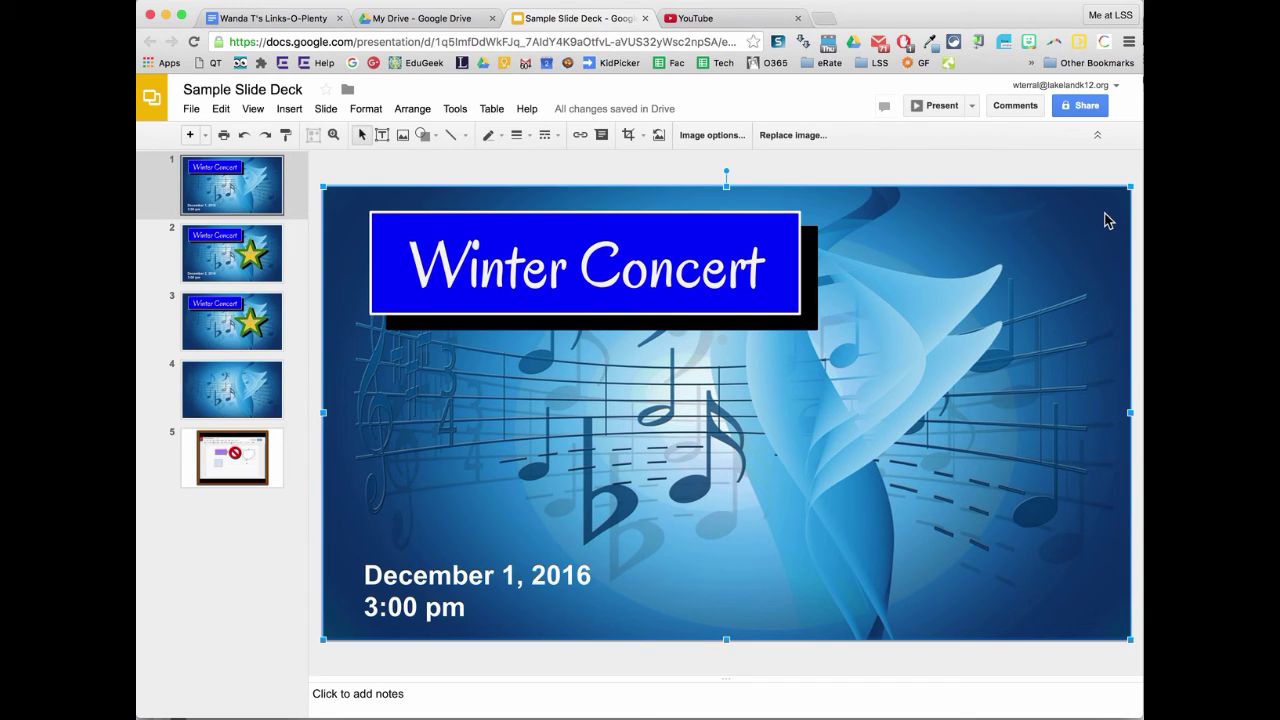
pyautogui.press('Delete')
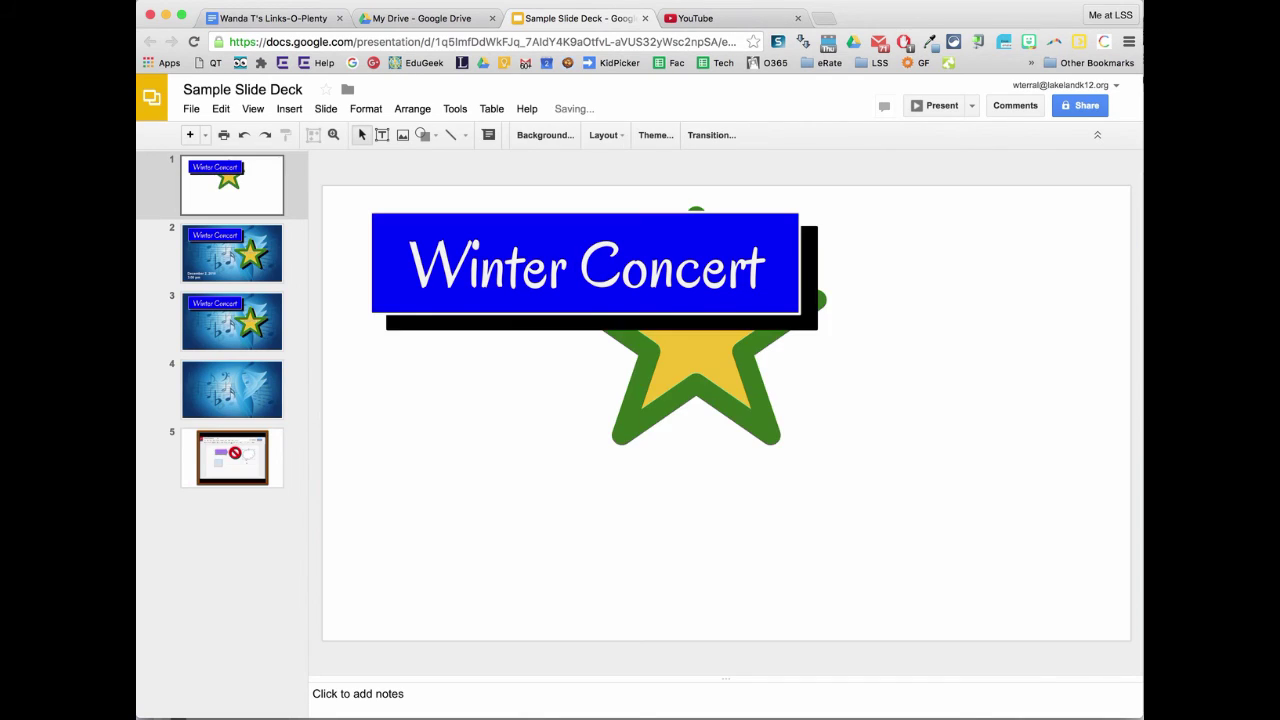
# Bring the yellow star forward one level on slide 1, in front of the title's black shadow box
pyautogui.click(714, 385)
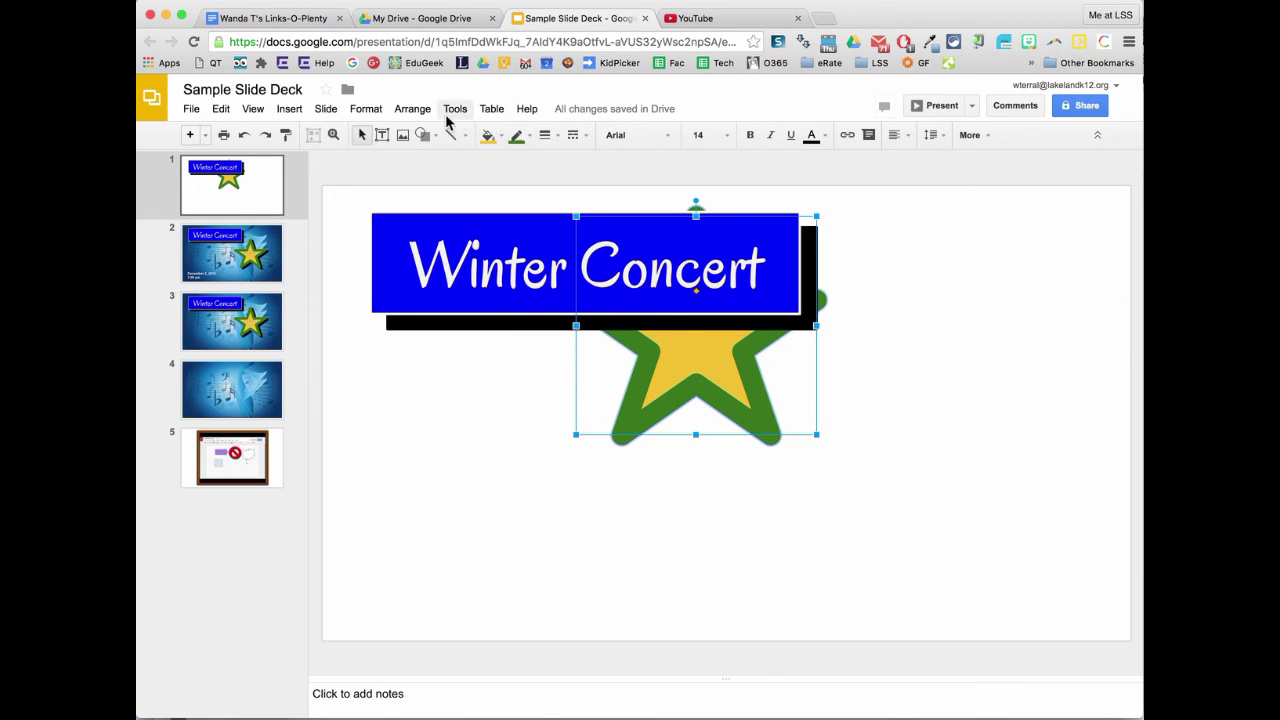
pyautogui.click(414, 110)
pyautogui.moveTo(420, 140)
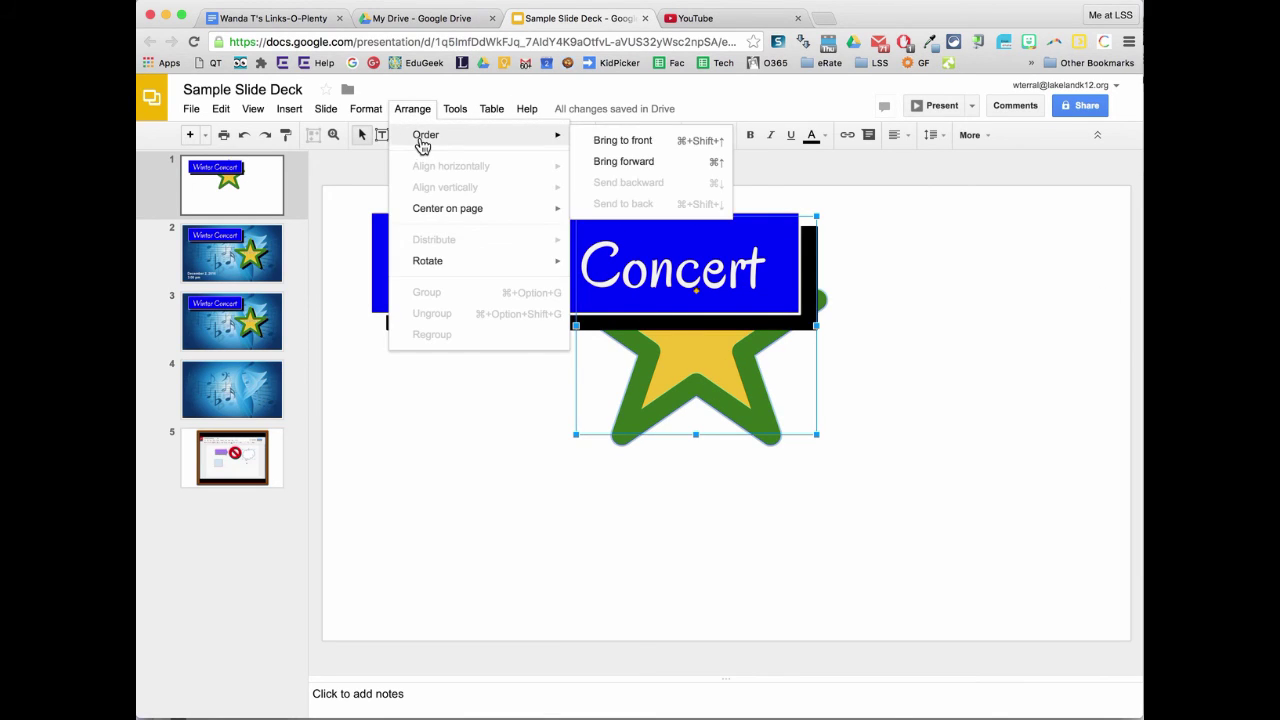
pyautogui.click(665, 163)
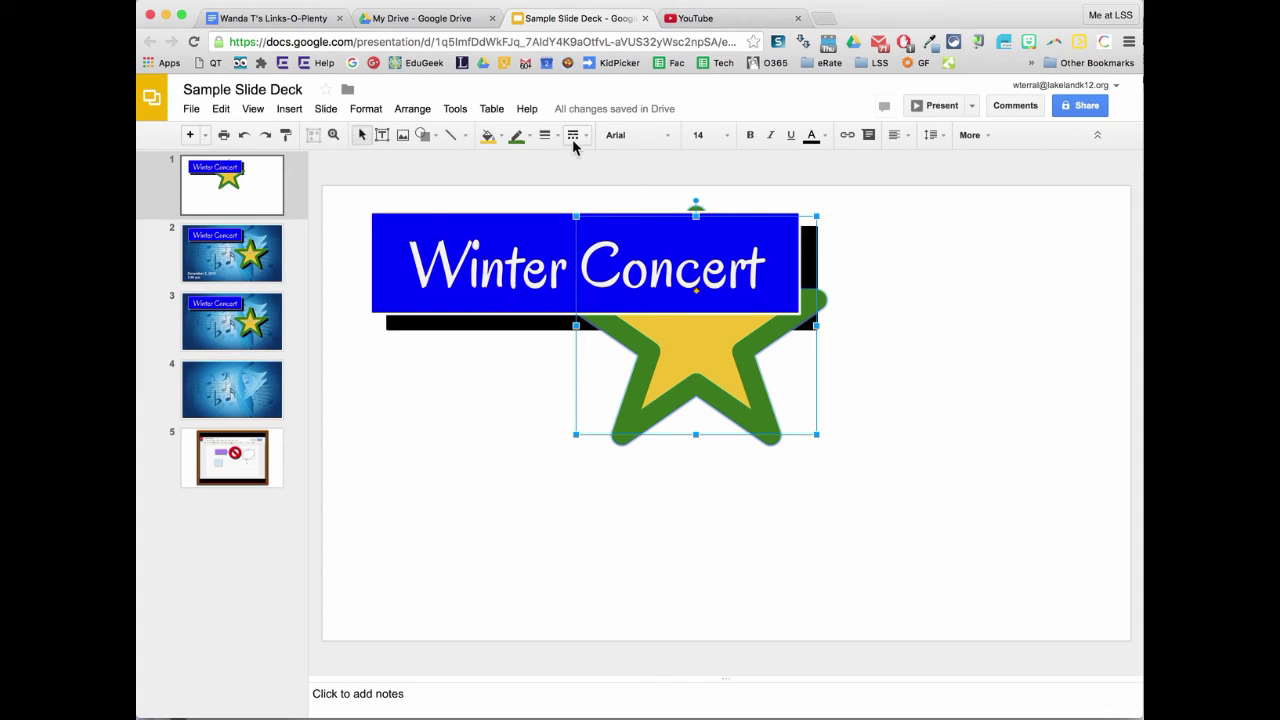
pyautogui.click(420, 111)
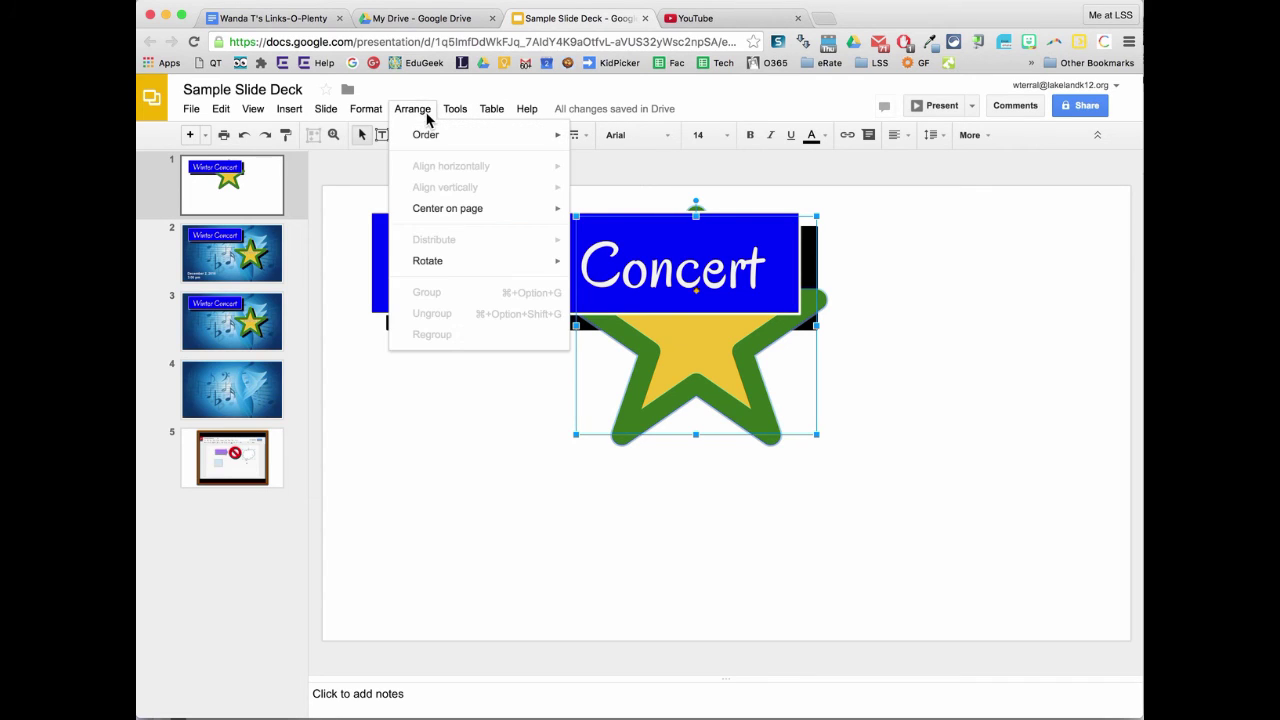